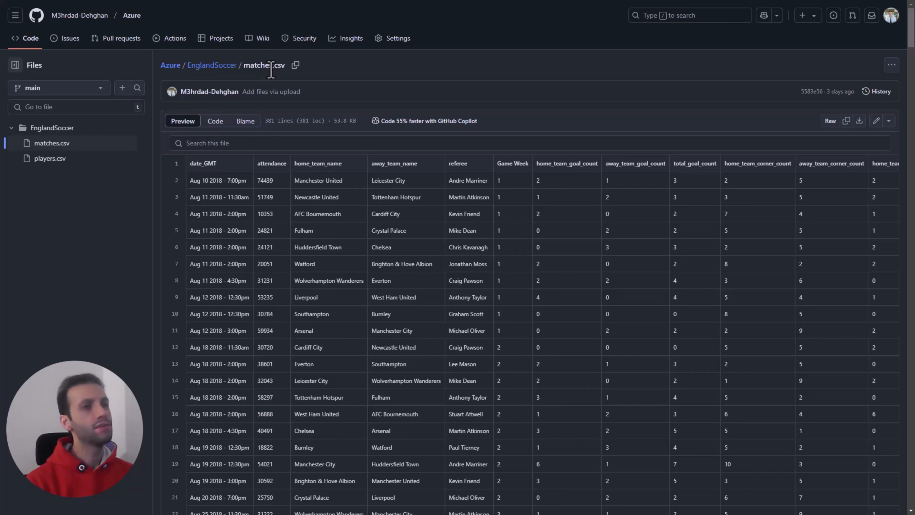
# Step: Find the Resource groups service by searching for "resou" and start a new resource group
pyautogui.moveTo(294, 94)
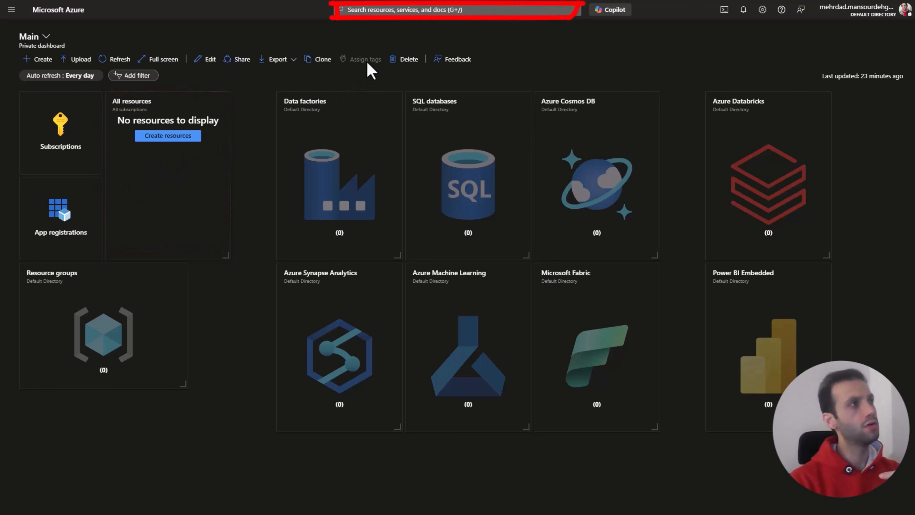
pyautogui.click(364, 10)
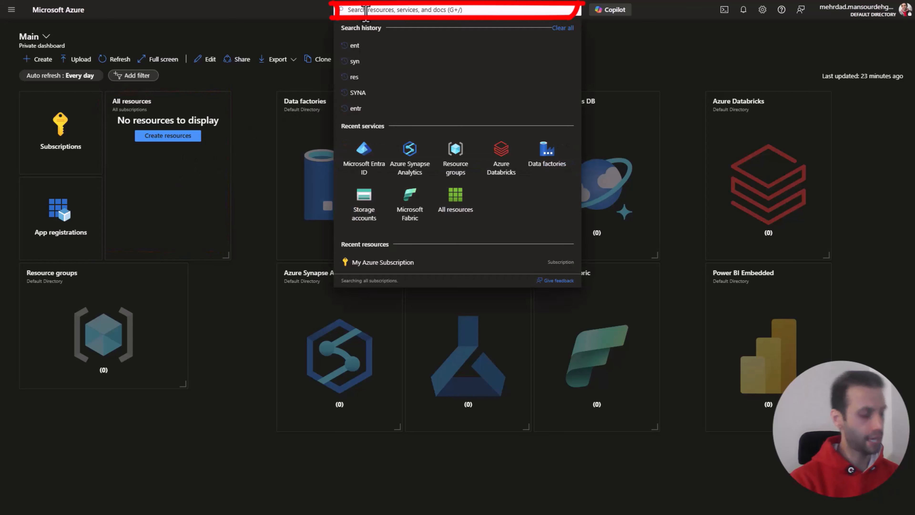
pyautogui.write('resou')
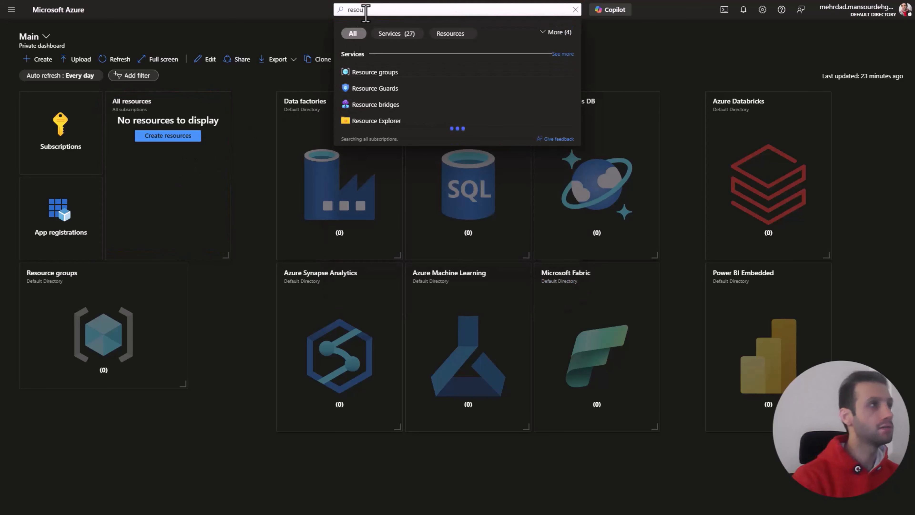
pyautogui.click(389, 72)
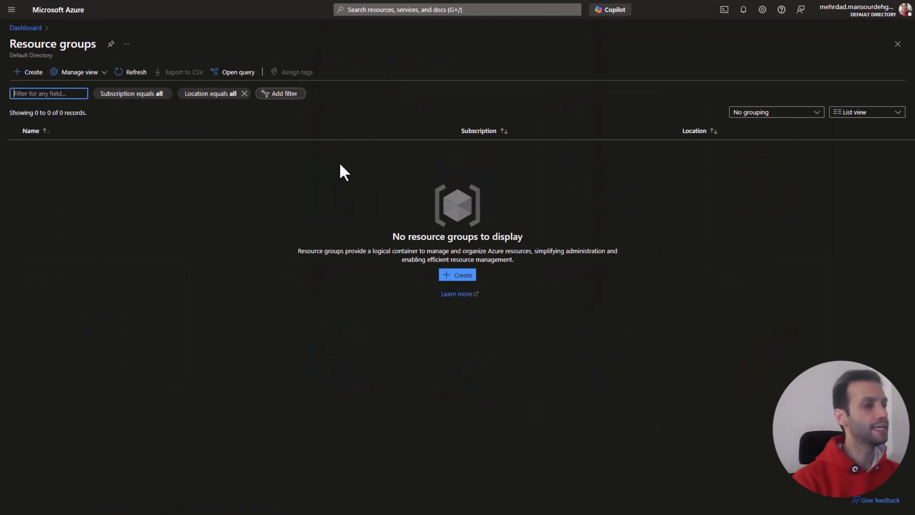
pyautogui.click(33, 72)
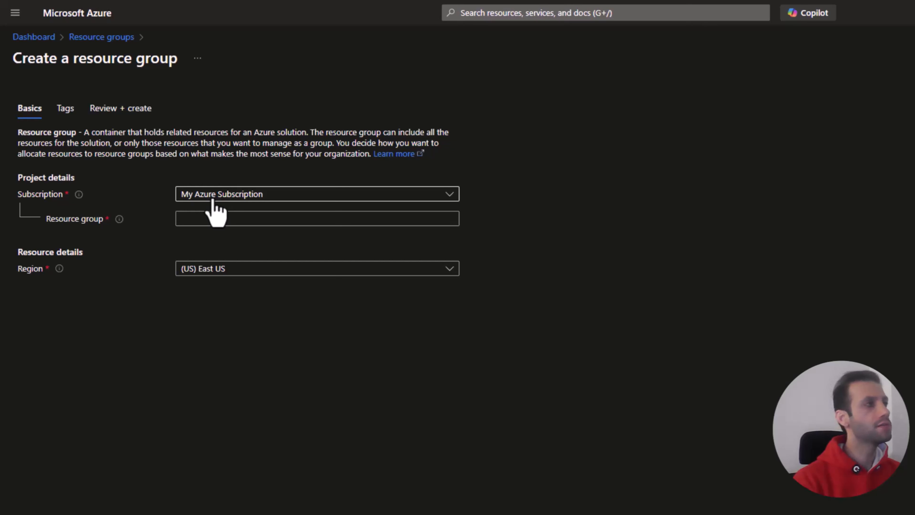
# Step: Name the new resource group EnglandSoccer-RG
pyautogui.click(214, 217)
pyautogui.click(570, 242)
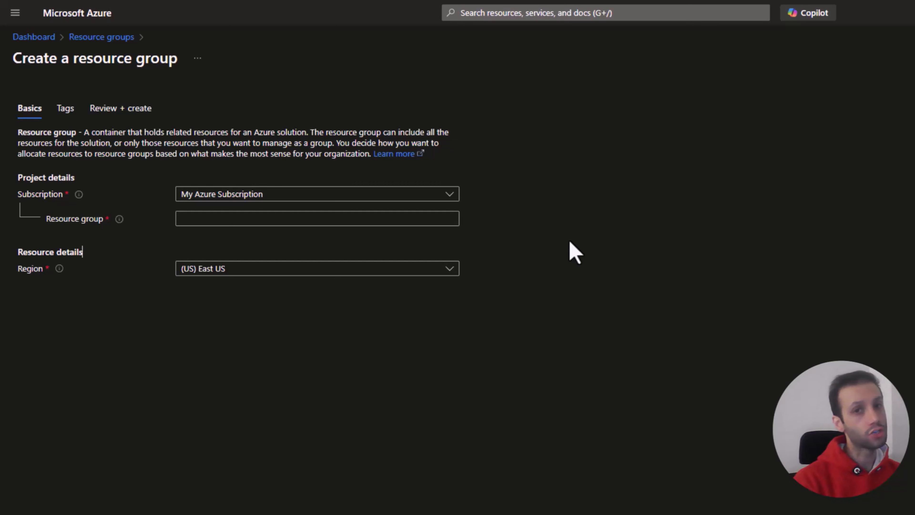
pyautogui.click(213, 217)
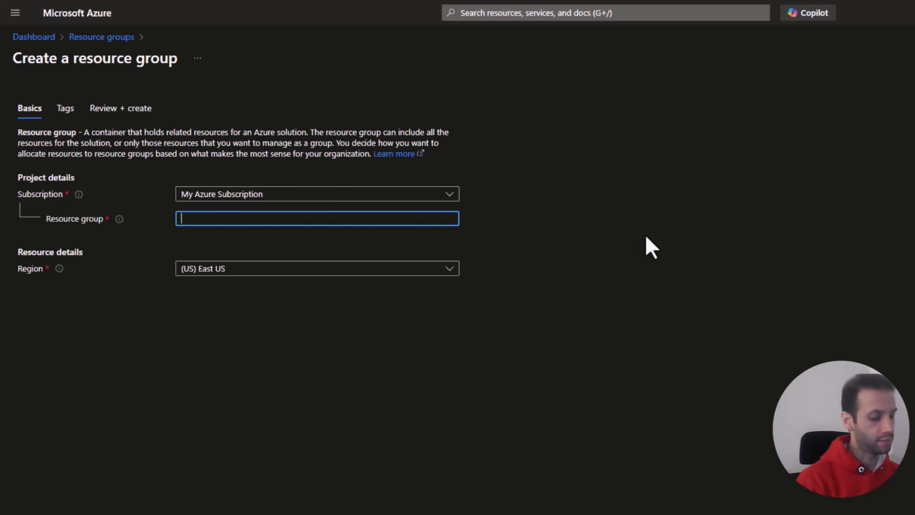
pyautogui.write('England')
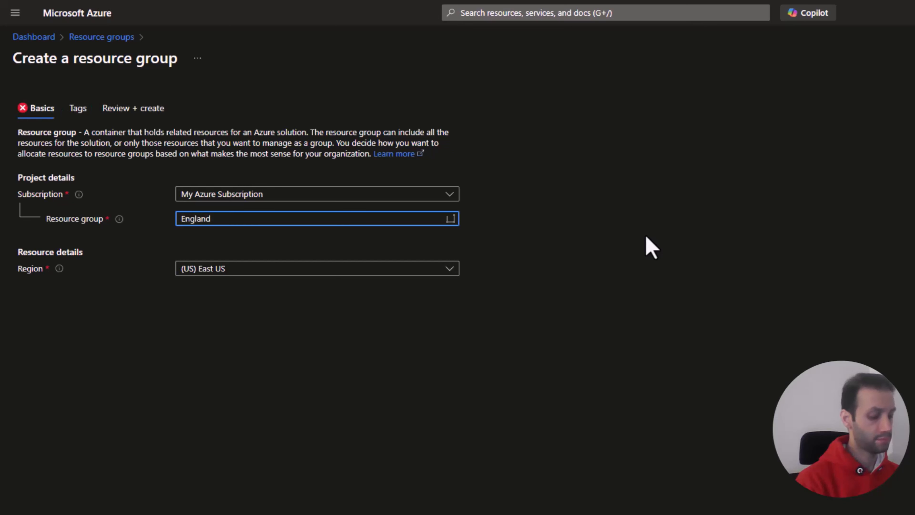
pyautogui.write('Soccer')
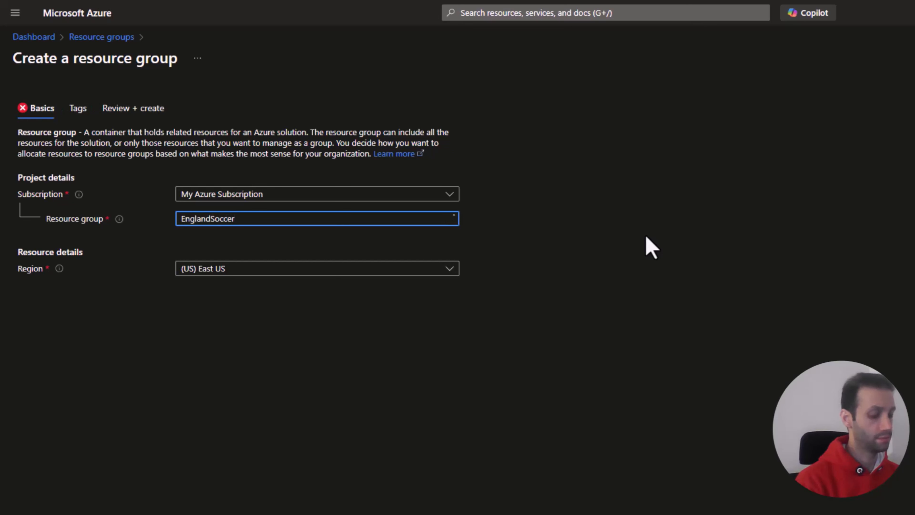
pyautogui.write(')RG')
pyautogui.press('BackSpace')
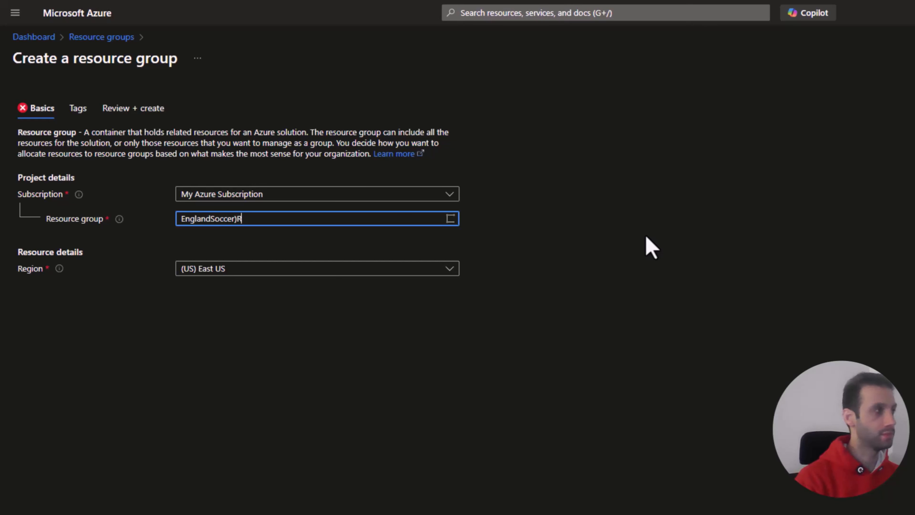
pyautogui.press('BackSpace')
pyautogui.press('BackSpace')
pyautogui.press('BackSpace')
pyautogui.write('r-Rg')
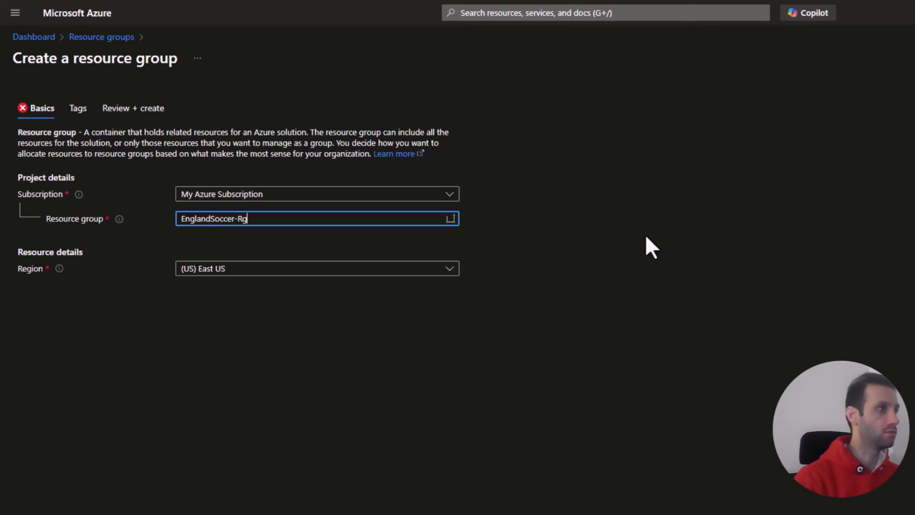
pyautogui.press('BackSpace')
pyautogui.write('G')
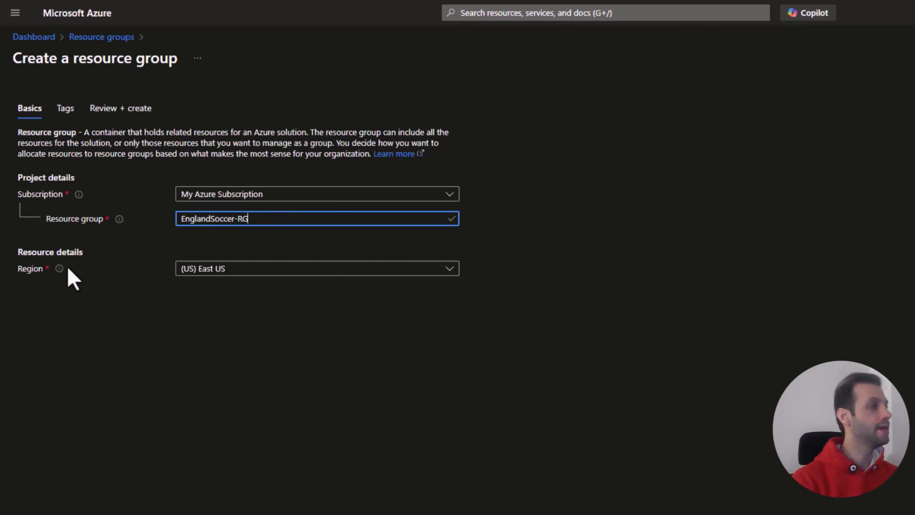
# Step: Set the resource group's region to (US) East US and create the group without any tags
pyautogui.click(211, 275)
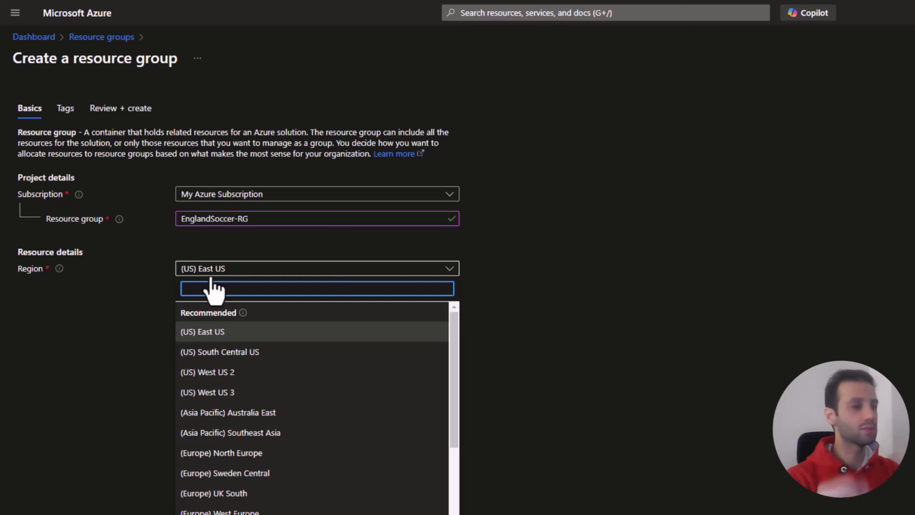
pyautogui.click(233, 337)
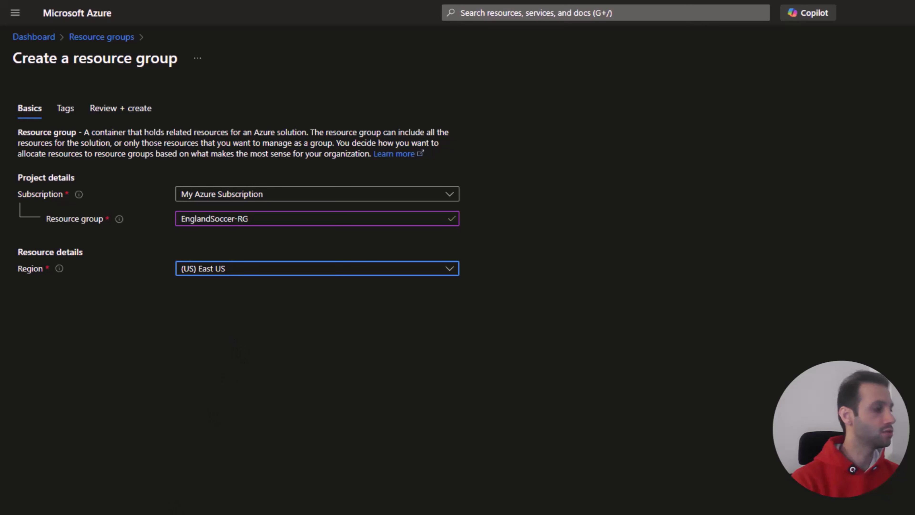
pyautogui.click(180, 514)
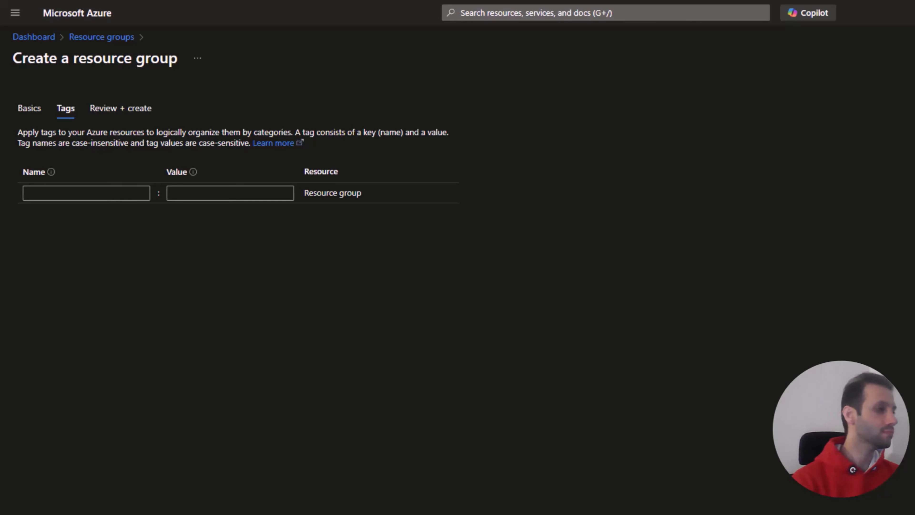
pyautogui.click(173, 513)
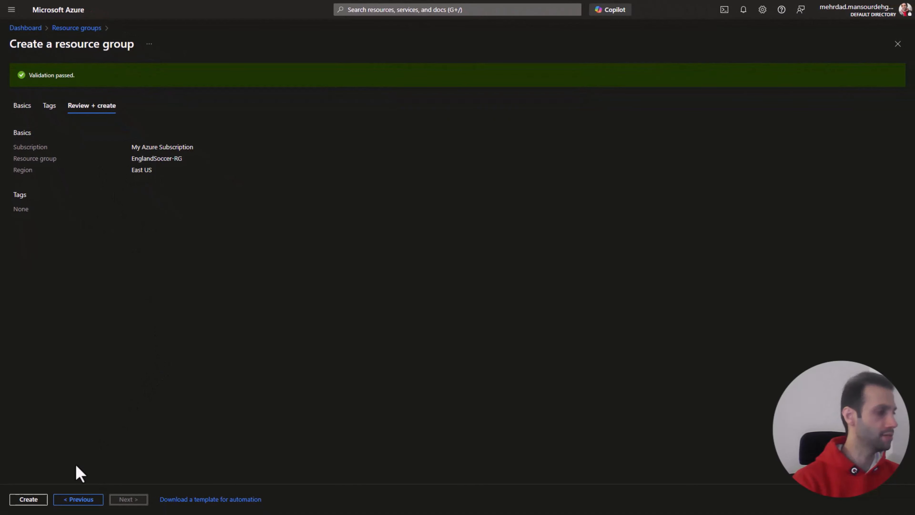
pyautogui.click(35, 501)
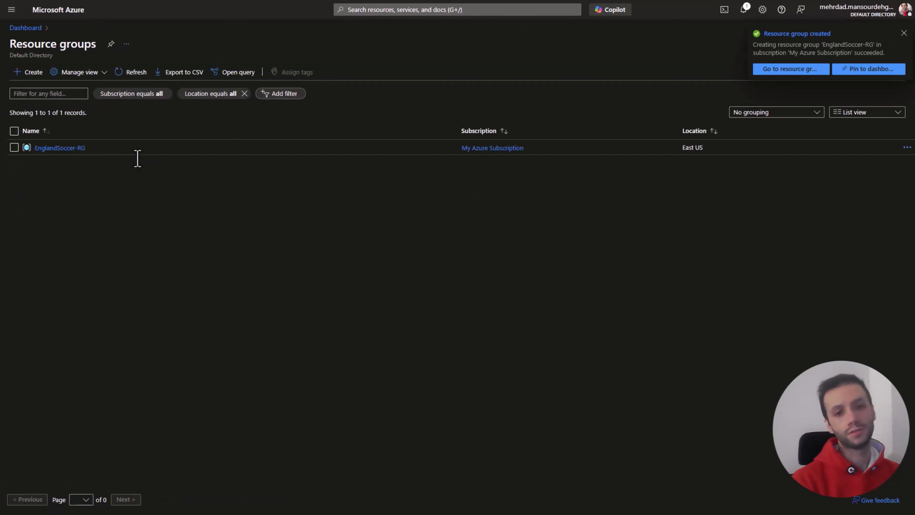
# Step: Open the newly created EnglandSoccer-RG resource group from the list of resource groups
pyautogui.click(789, 69)
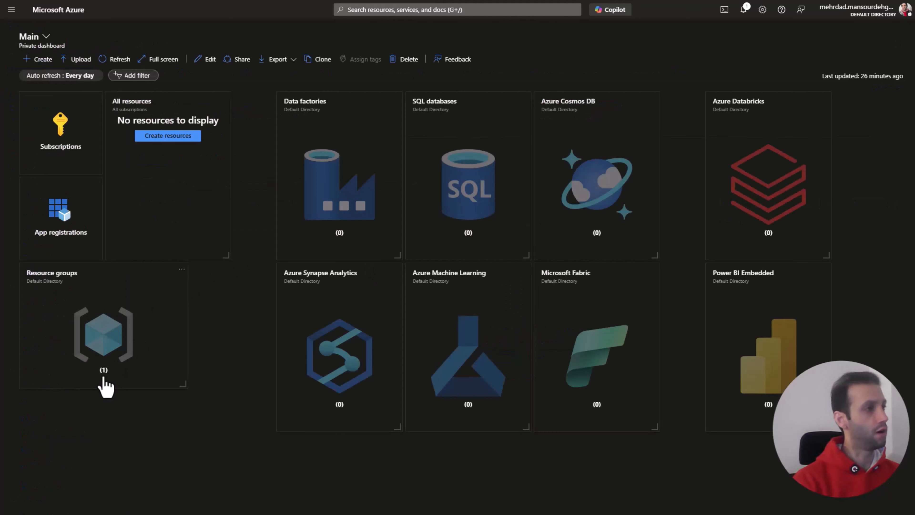
pyautogui.click(115, 346)
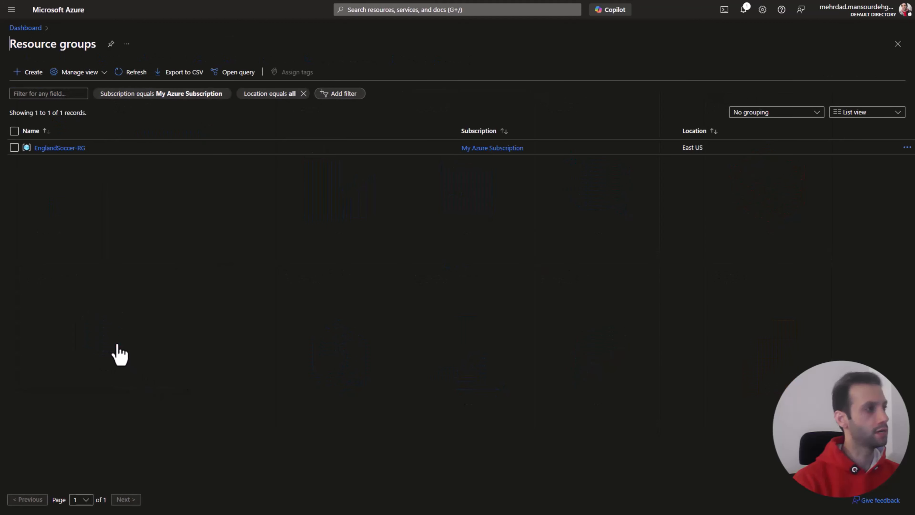
pyautogui.click(60, 149)
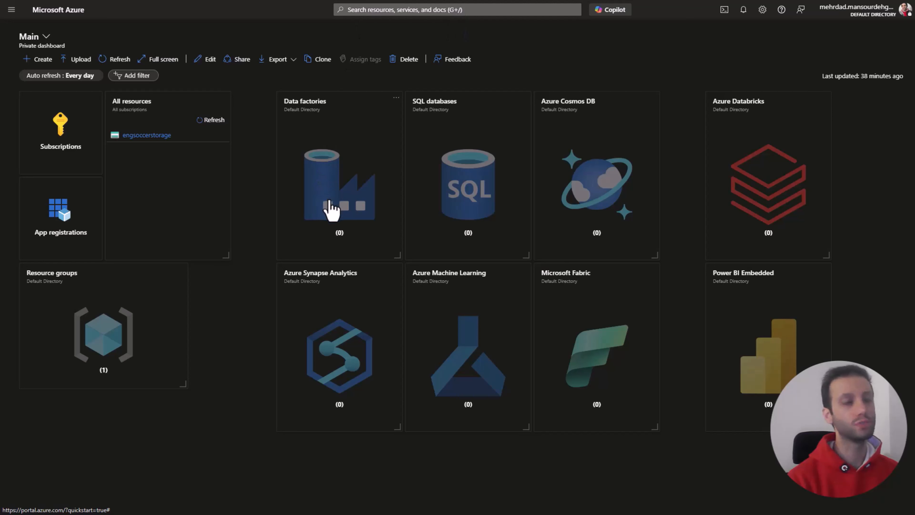
# Step: Start a new data factory and assign it to the EnglandSoccer-RG resource group
pyautogui.click(316, 186)
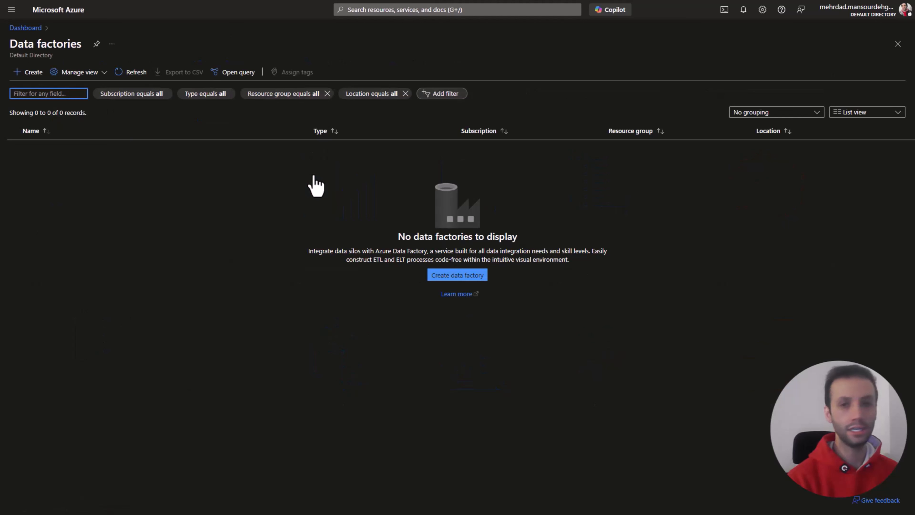
pyautogui.click(35, 74)
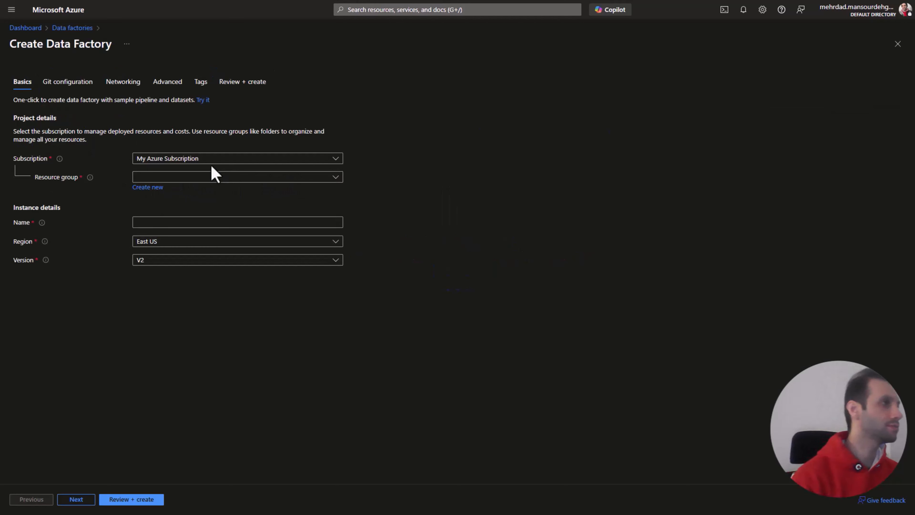
pyautogui.click(194, 179)
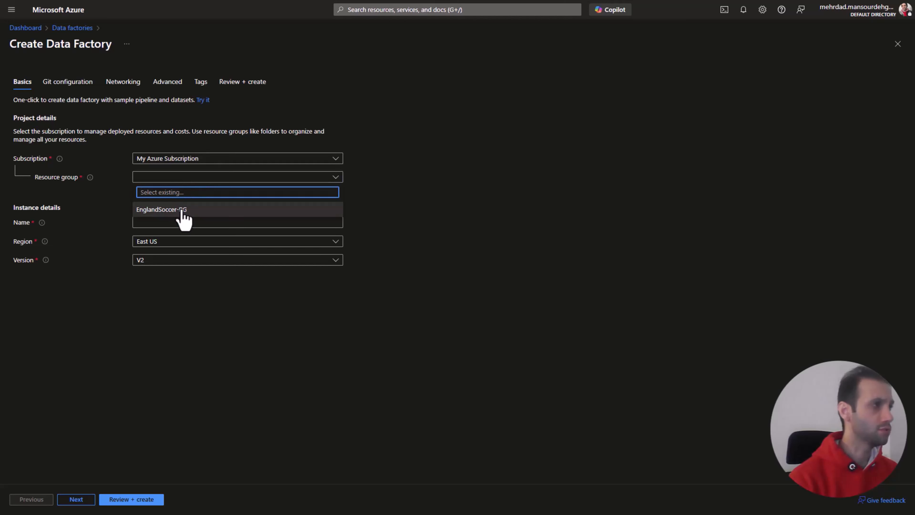
pyautogui.click(182, 211)
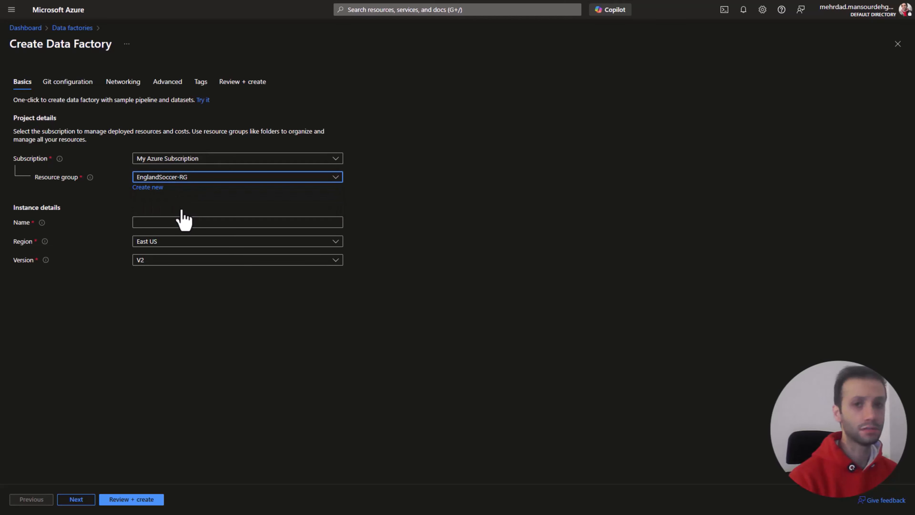
# Step: Name the data factory EnglandSoccer-ADF
pyautogui.click(176, 222)
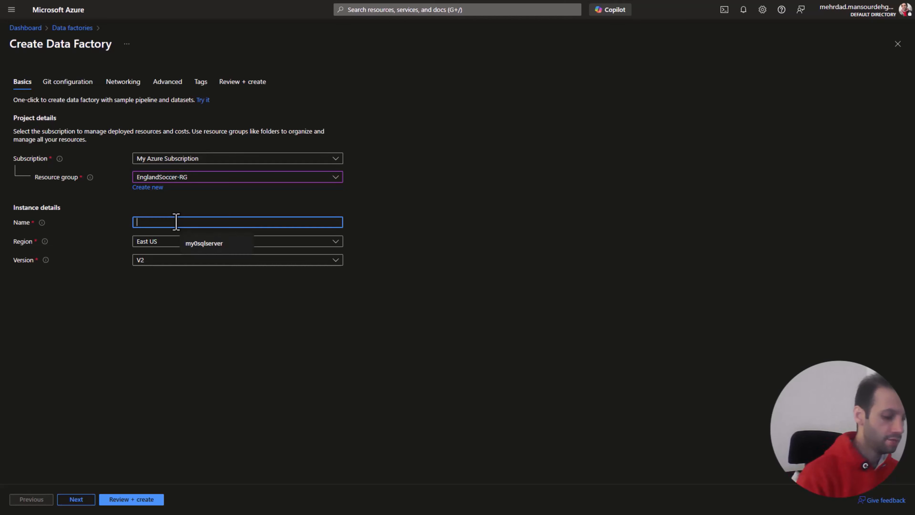
pyautogui.write('Engl')
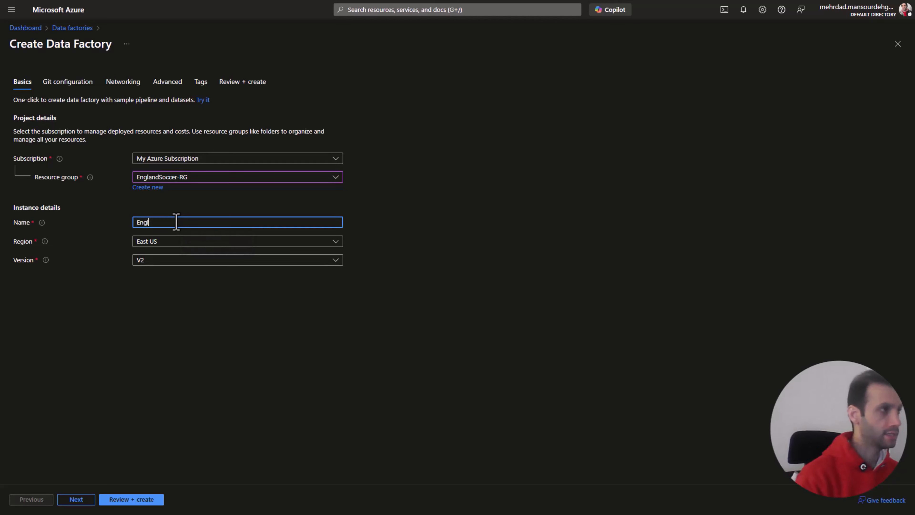
pyautogui.write('and')
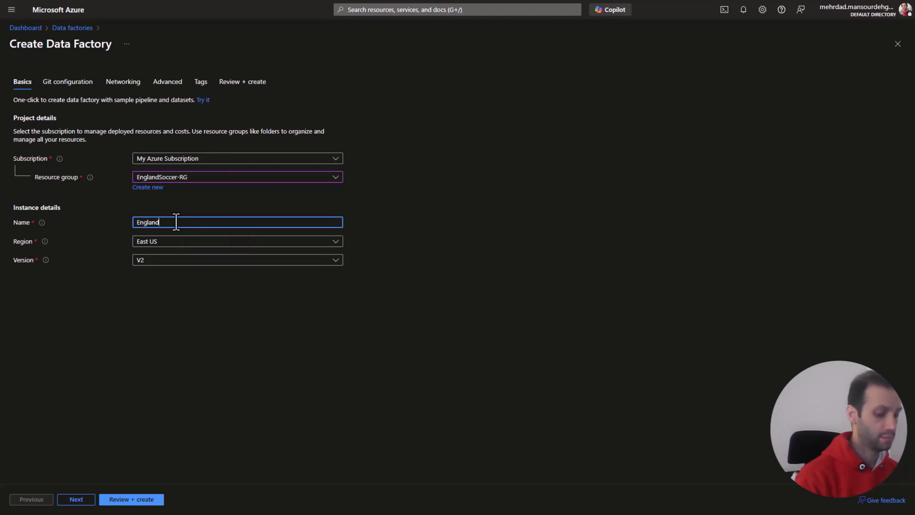
pyautogui.write('Socce')
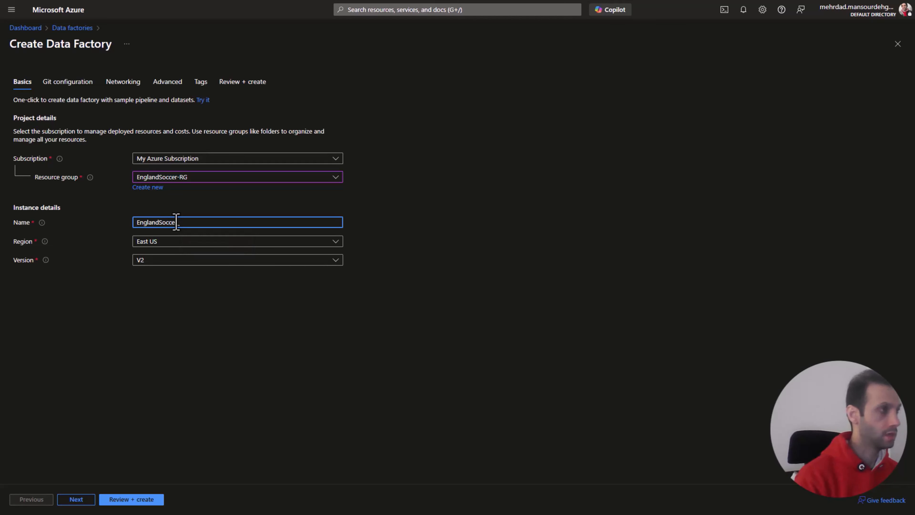
pyautogui.write('r-ADF')
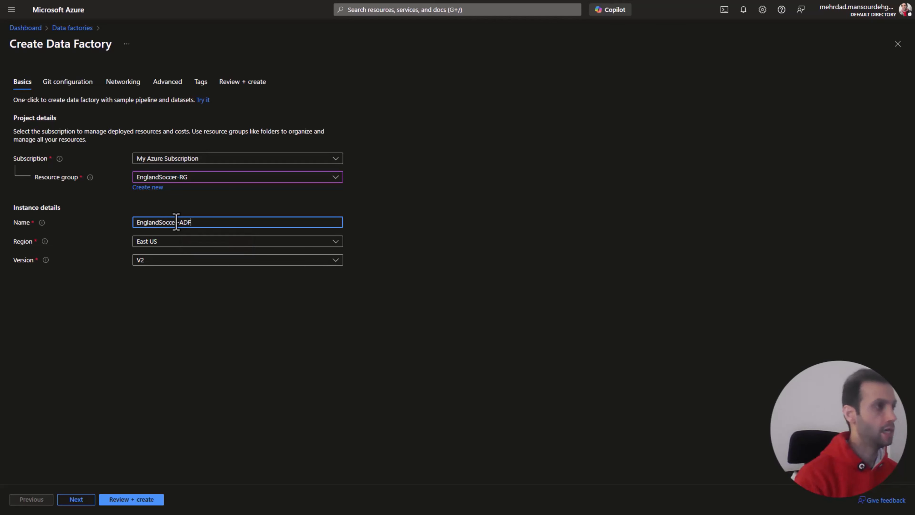
pyautogui.click(327, 294)
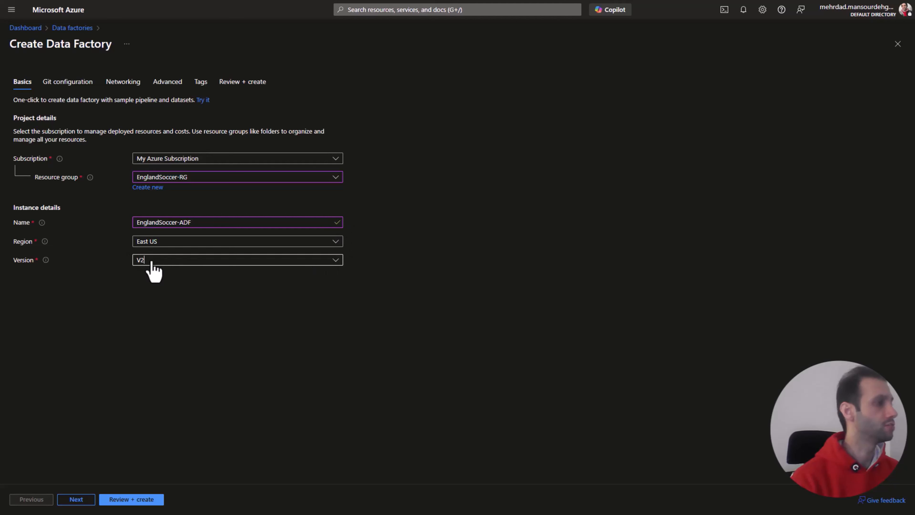
# Step: Accept the default Git, networking, advanced and tag settings, and submit the data factory for creation
pyautogui.click(85, 503)
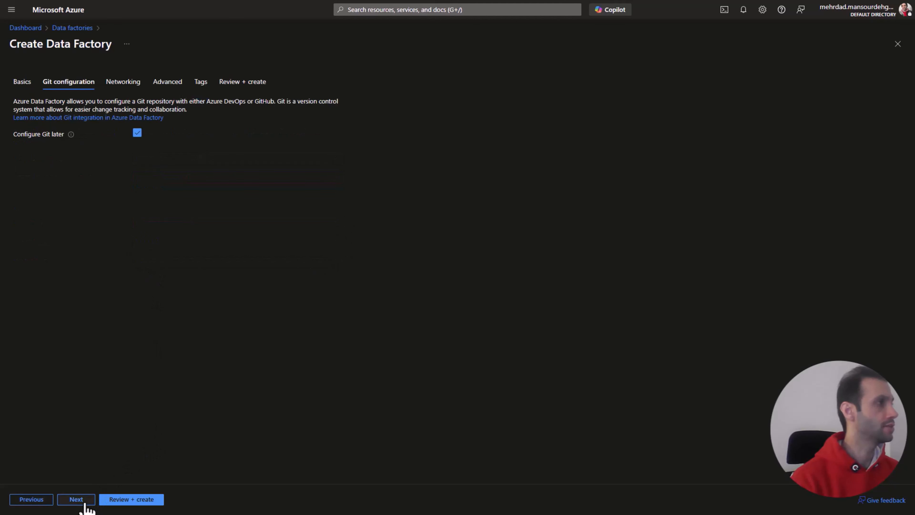
pyautogui.click(85, 503)
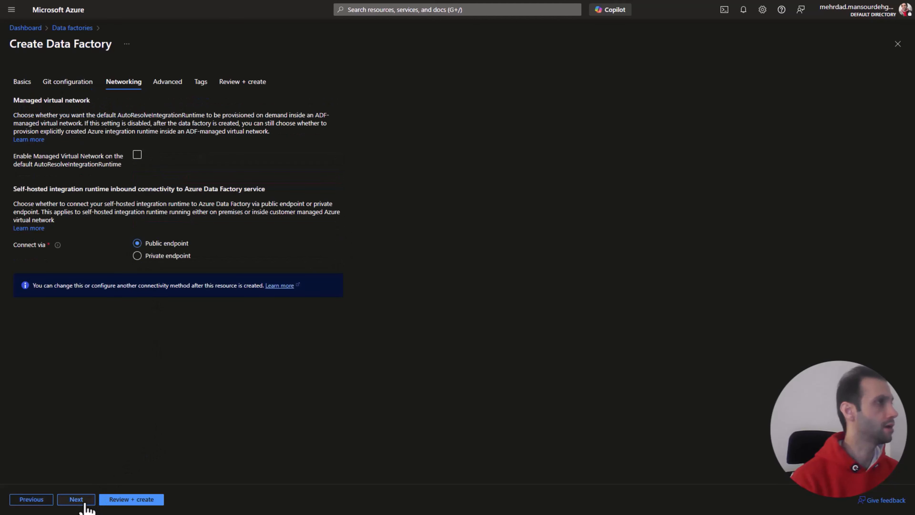
pyautogui.click(85, 503)
pyautogui.click(85, 502)
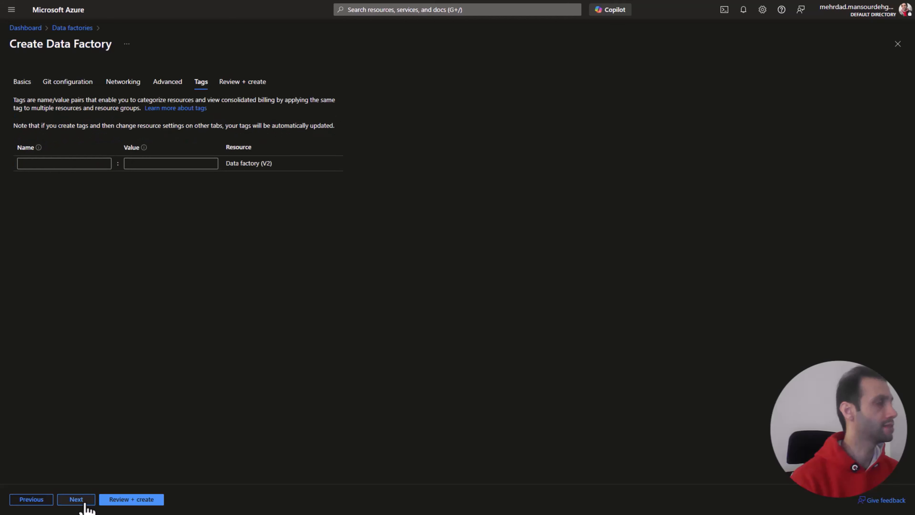
pyautogui.click(85, 503)
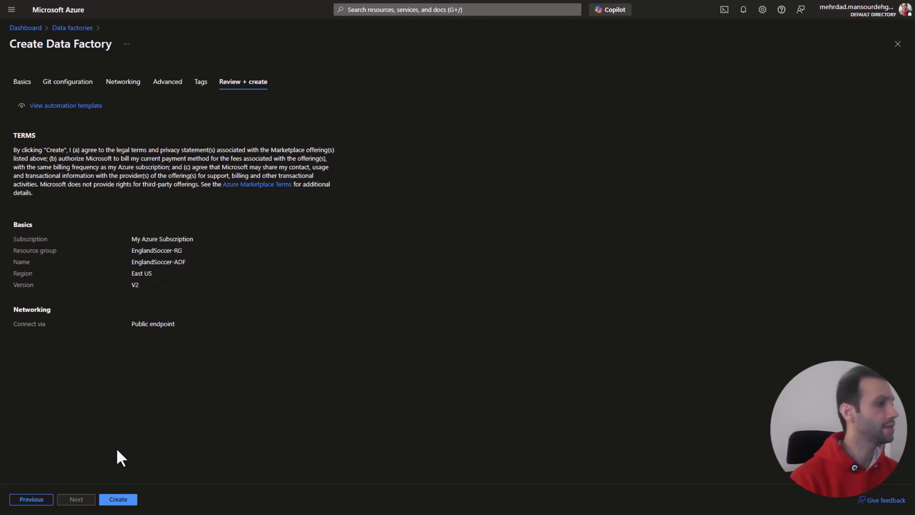
pyautogui.click(113, 500)
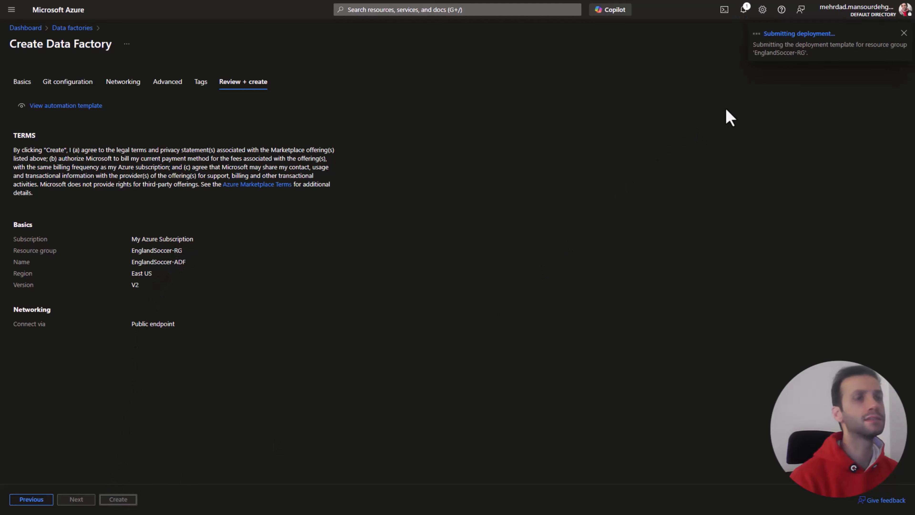
# Step: Check the deployment notifications and refresh the dashboard's list of all resources
pyautogui.click(743, 10)
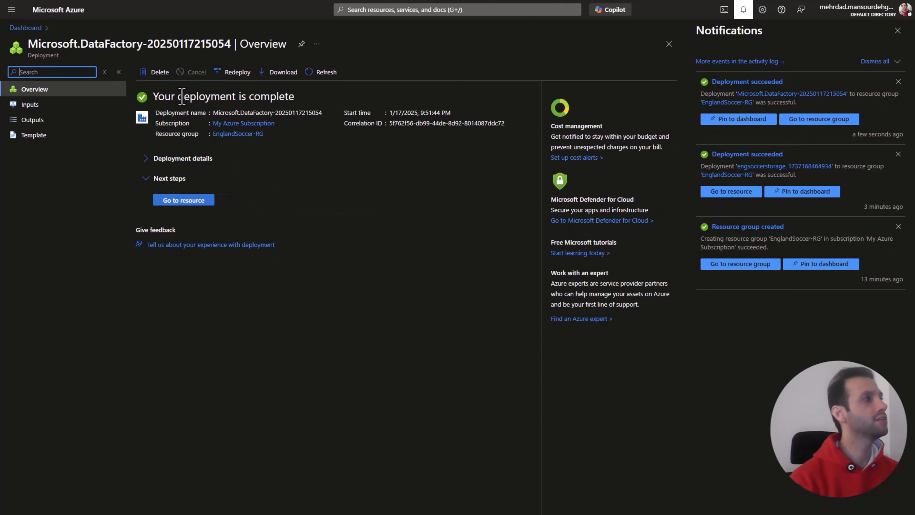
pyautogui.click(28, 28)
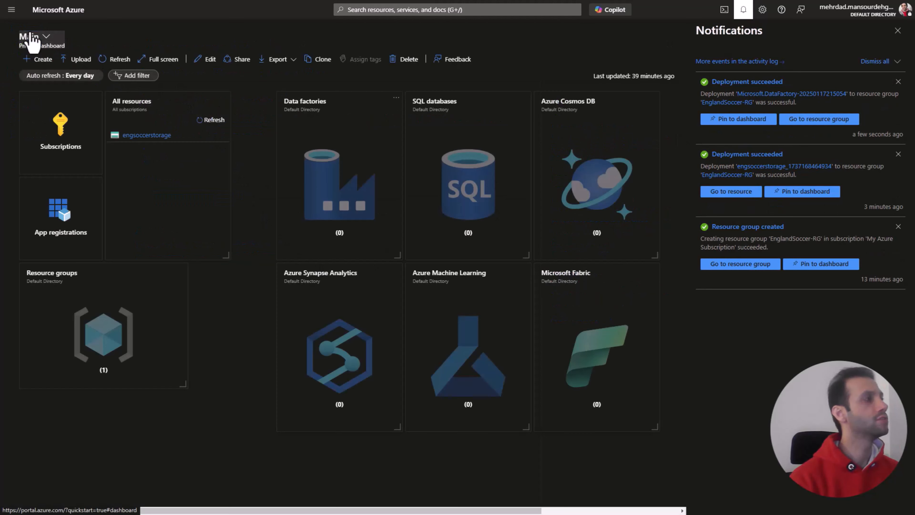
pyautogui.click(213, 121)
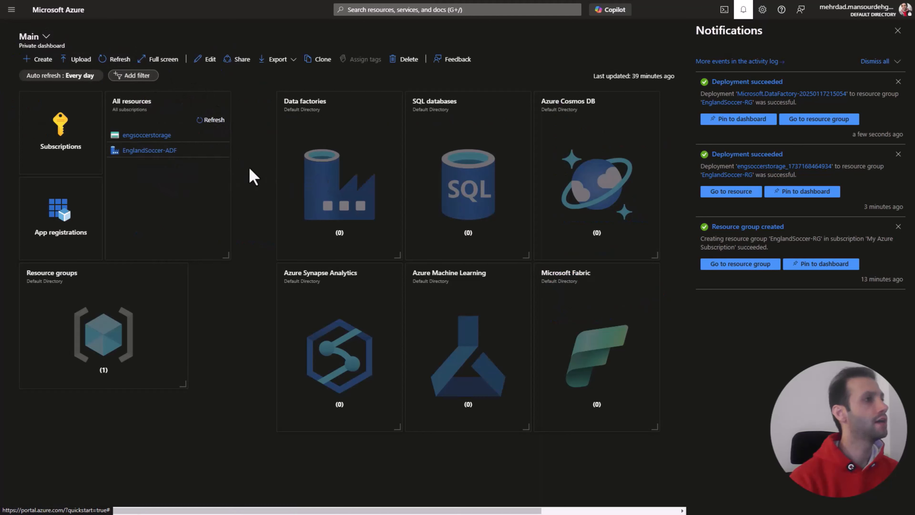
# Step: Open the EnglandSoccer-ADF data factory and launch its Azure Data Factory Studio
pyautogui.click(168, 152)
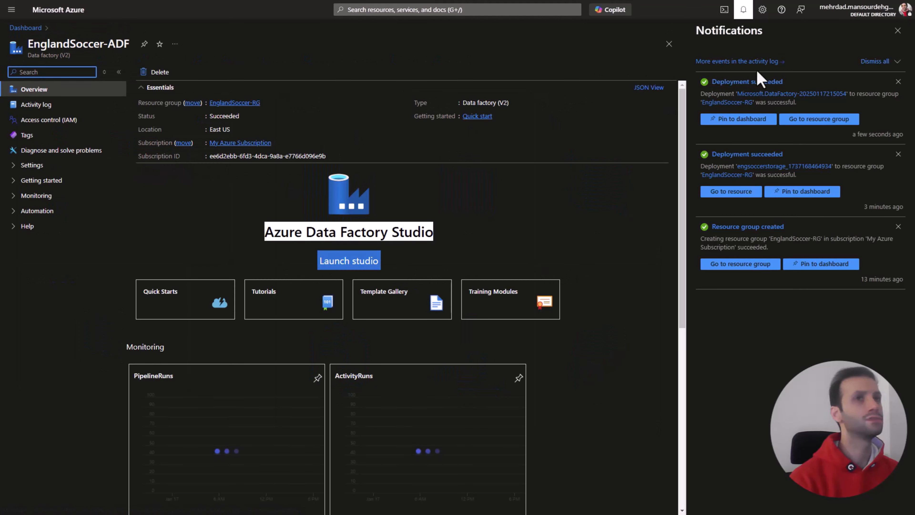
pyautogui.click(898, 30)
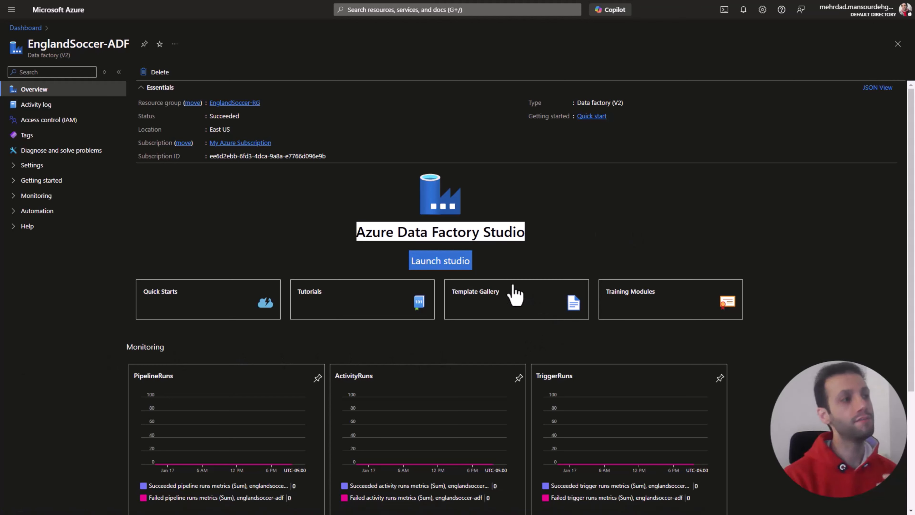
pyautogui.click(459, 266)
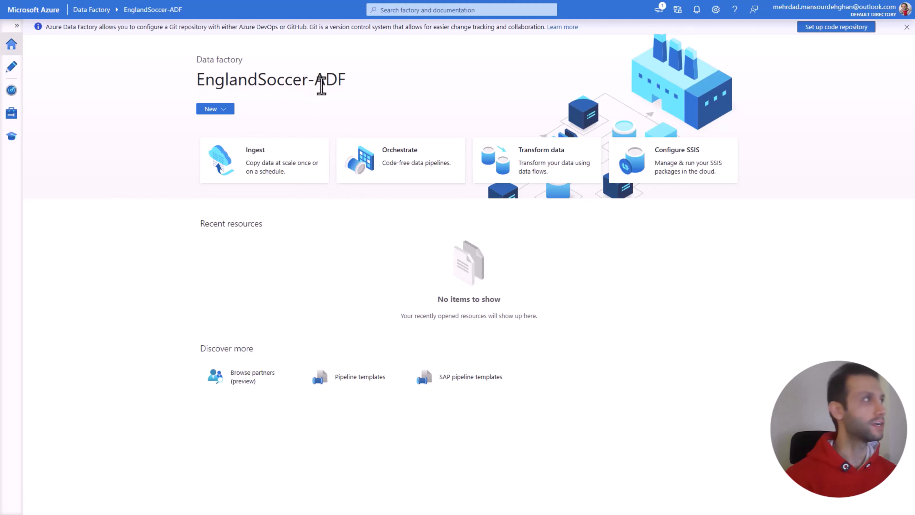
# Step: Expand the studio's navigation and look through the Author, Monitor, Manage and Home pages of the data factory
pyautogui.click(17, 25)
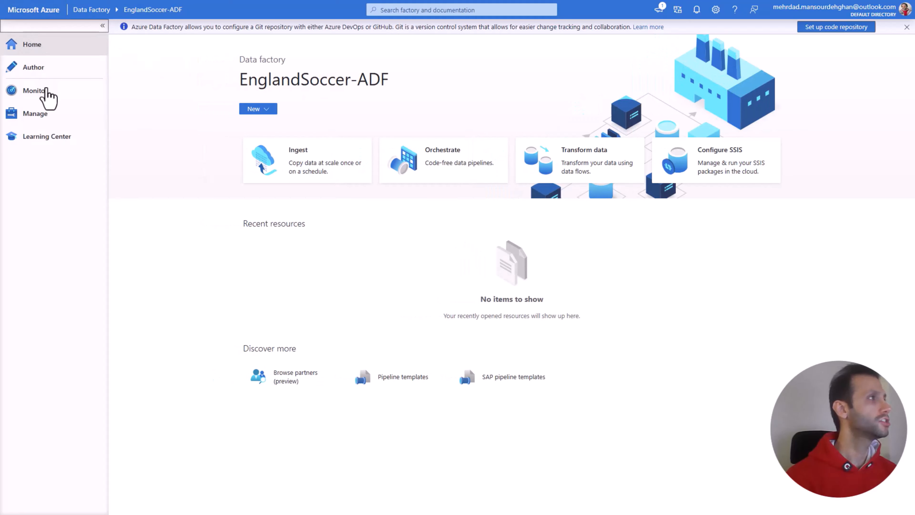
pyautogui.click(59, 73)
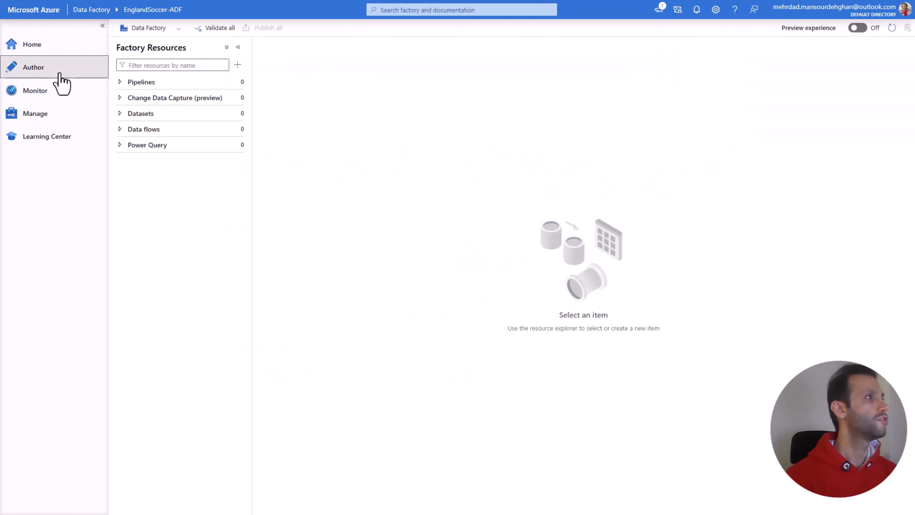
pyautogui.click(56, 92)
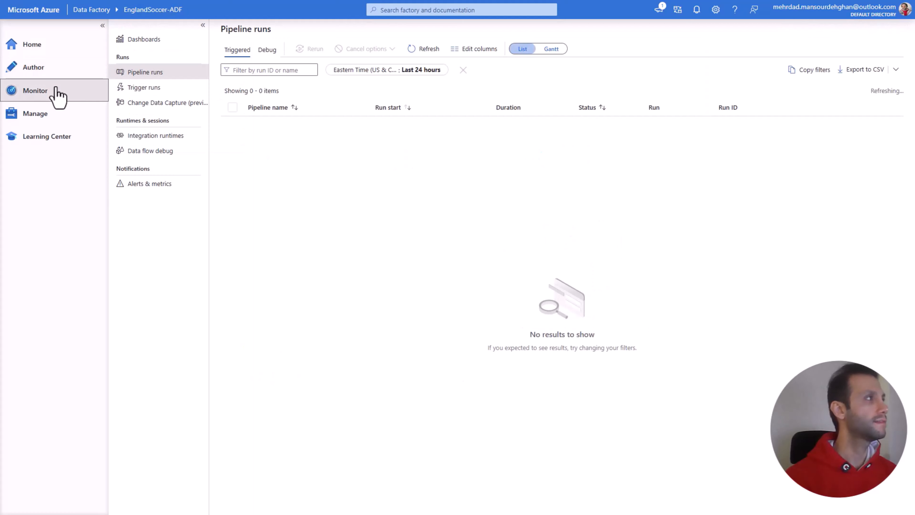
pyautogui.click(54, 114)
pyautogui.click(47, 48)
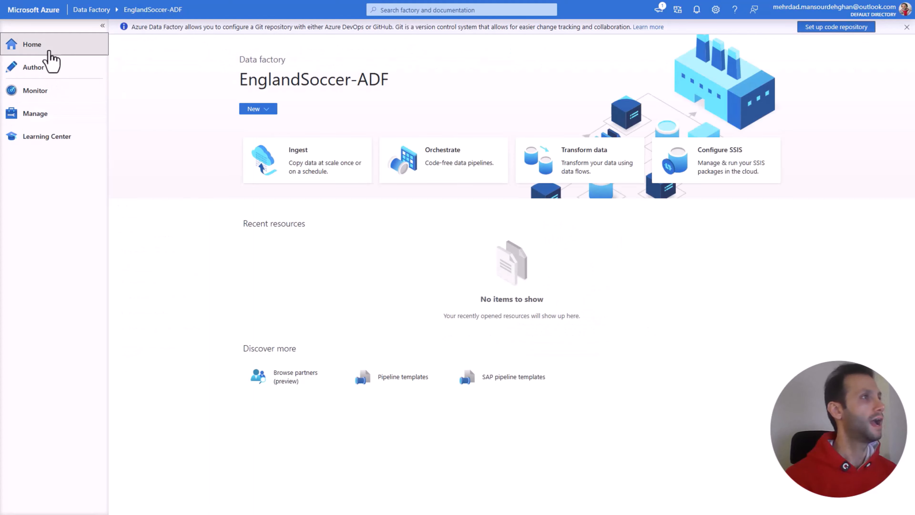
pyautogui.click(48, 73)
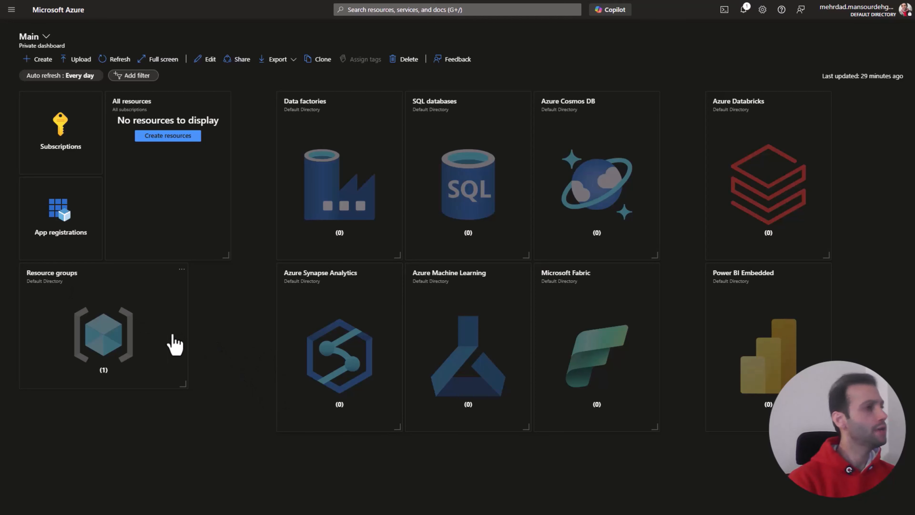
# Step: Search the Azure portal for storage services and open Storage accounts
pyautogui.click(150, 211)
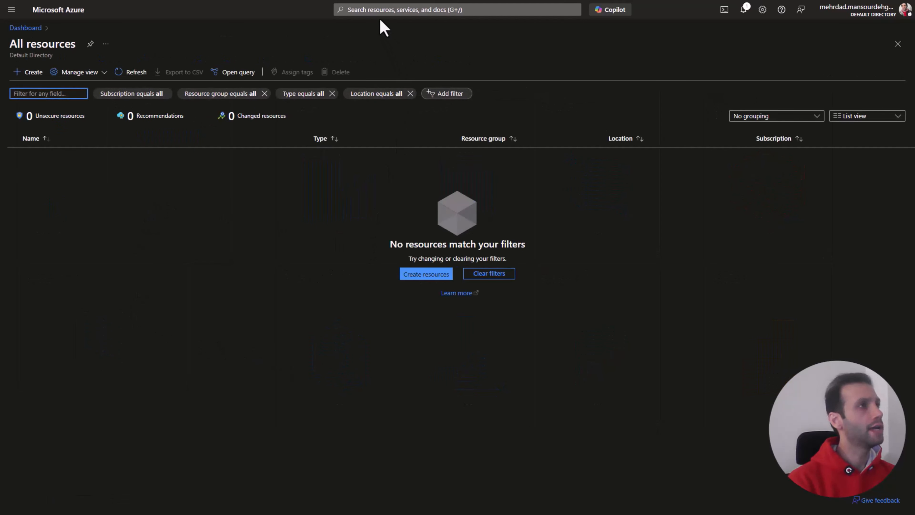
pyautogui.click(377, 10)
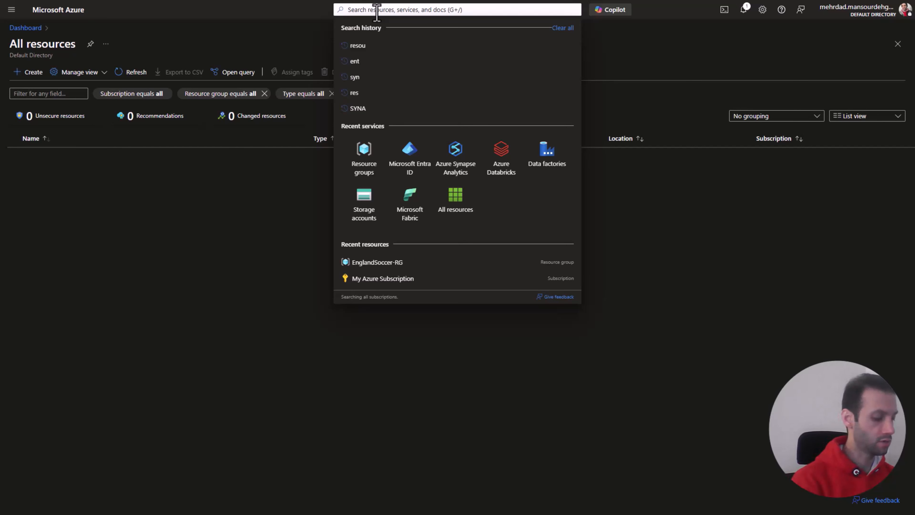
pyautogui.write('storg')
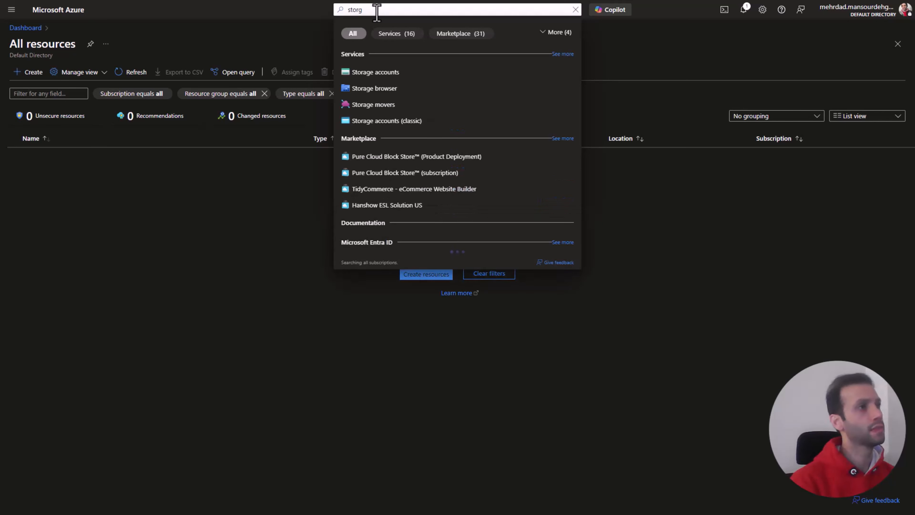
pyautogui.click(388, 73)
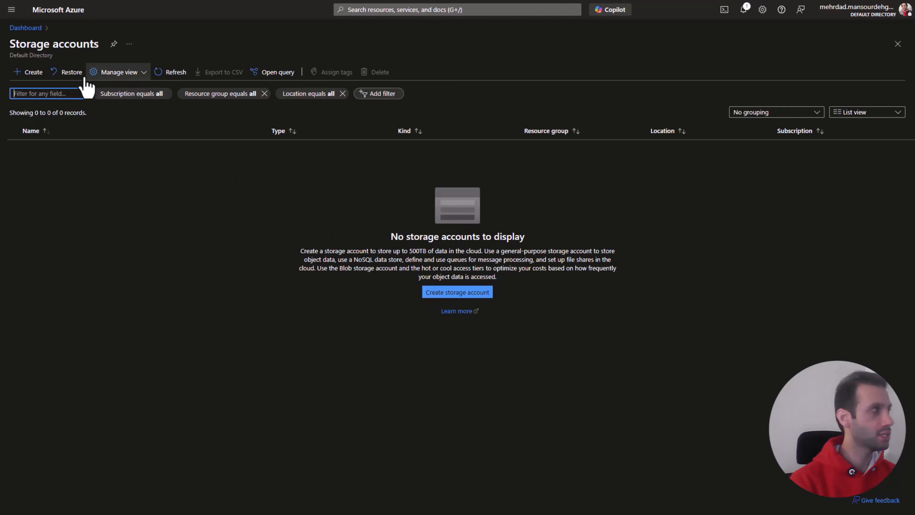
# Step: Start a new storage account, keeping My Azure Subscription as its subscription
pyautogui.click(33, 74)
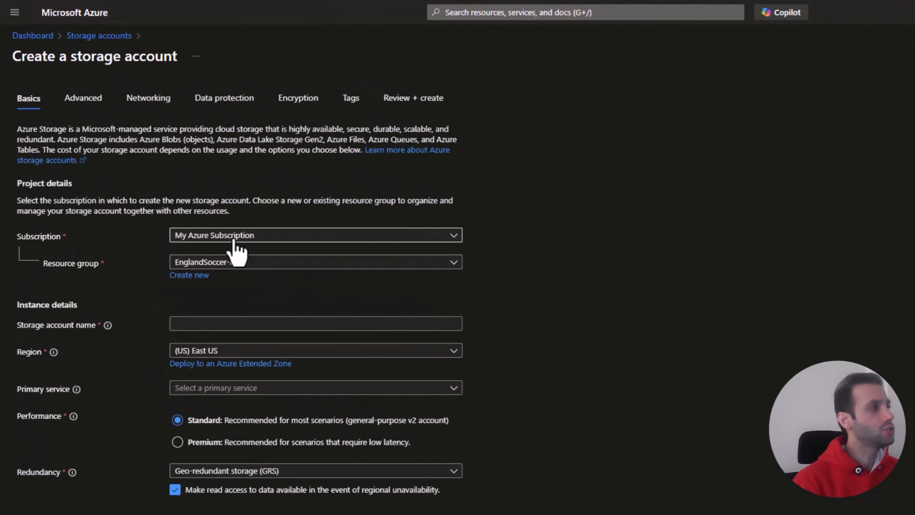
pyautogui.click(233, 237)
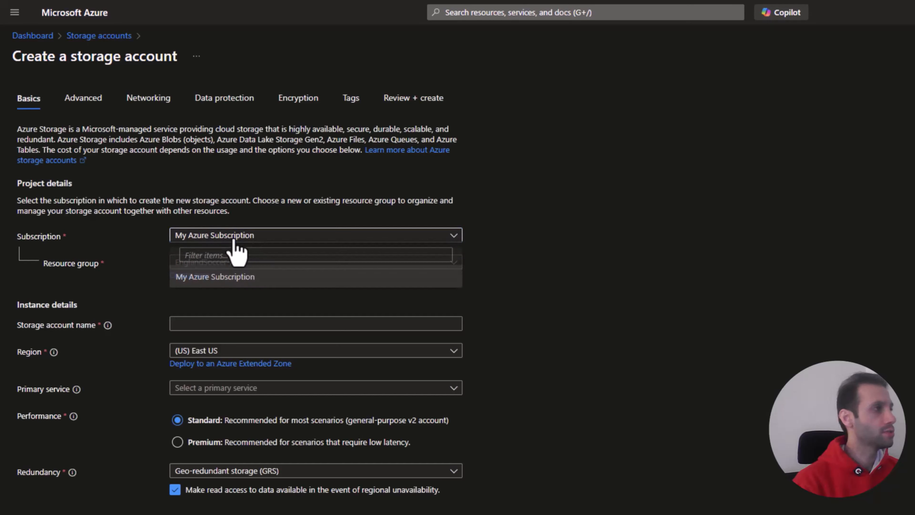
pyautogui.click(518, 248)
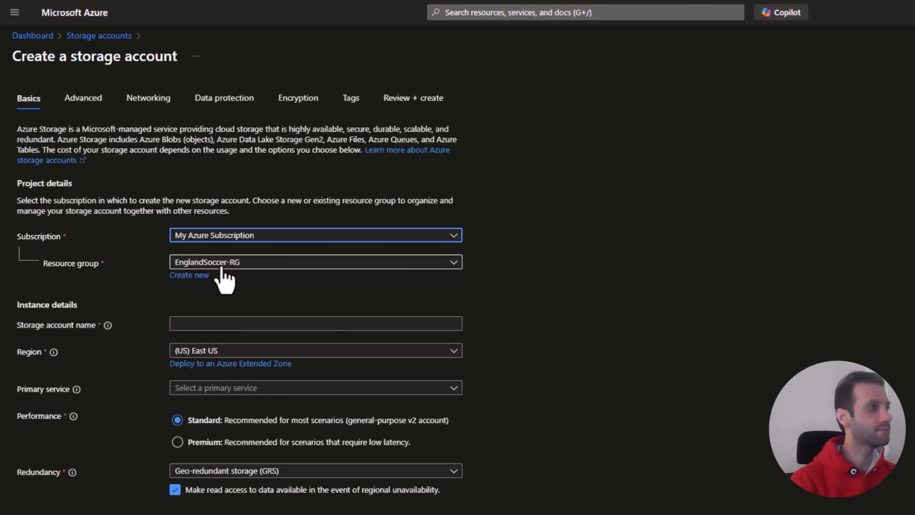
# Step: Name the storage account engsoccerstorage and set its primary service to Azure Blob Storage or Azure Data Lake Storage Gen 2
pyautogui.click(205, 324)
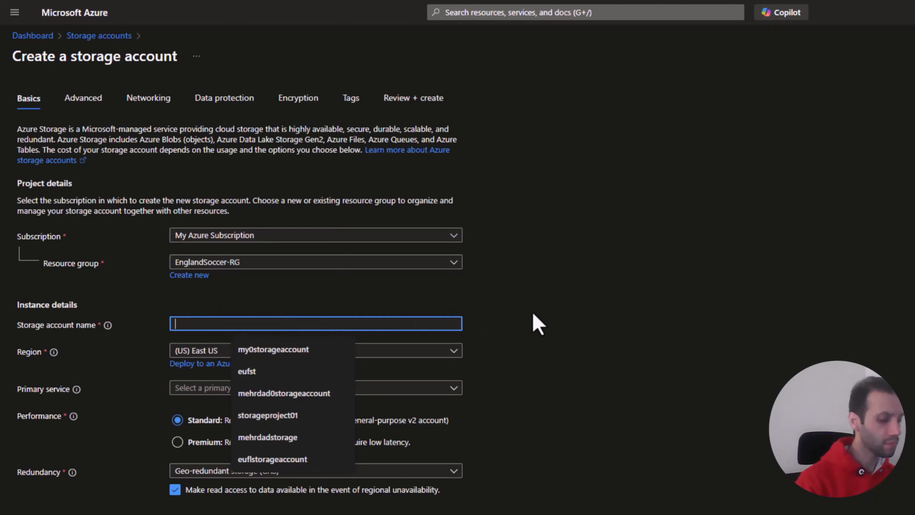
pyautogui.write('eng')
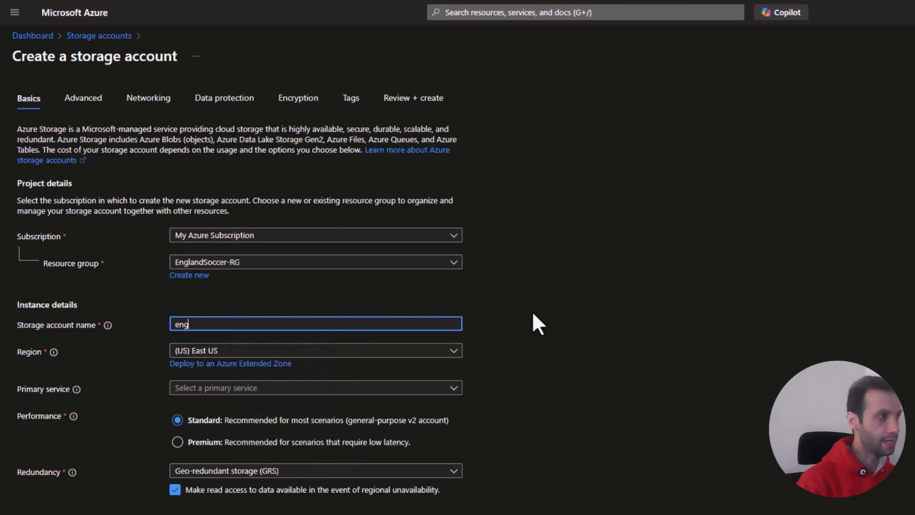
pyautogui.write('soccer')
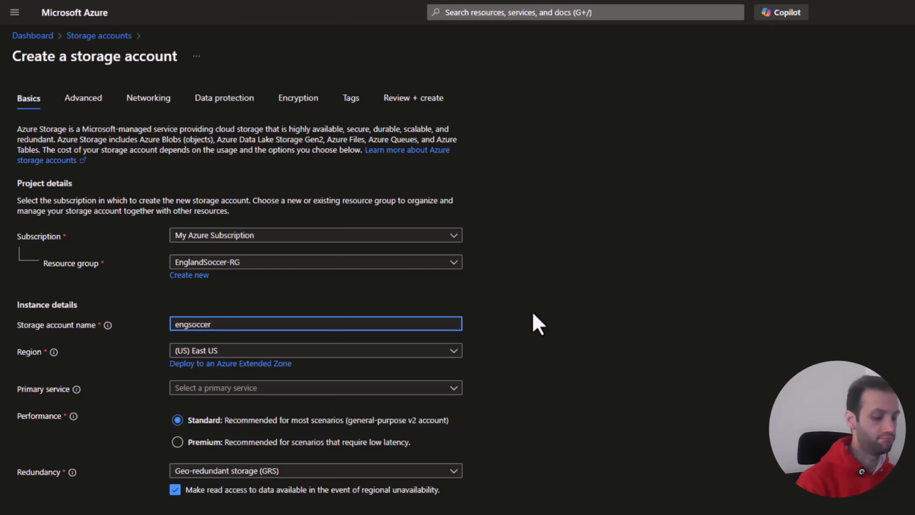
pyautogui.write('storage')
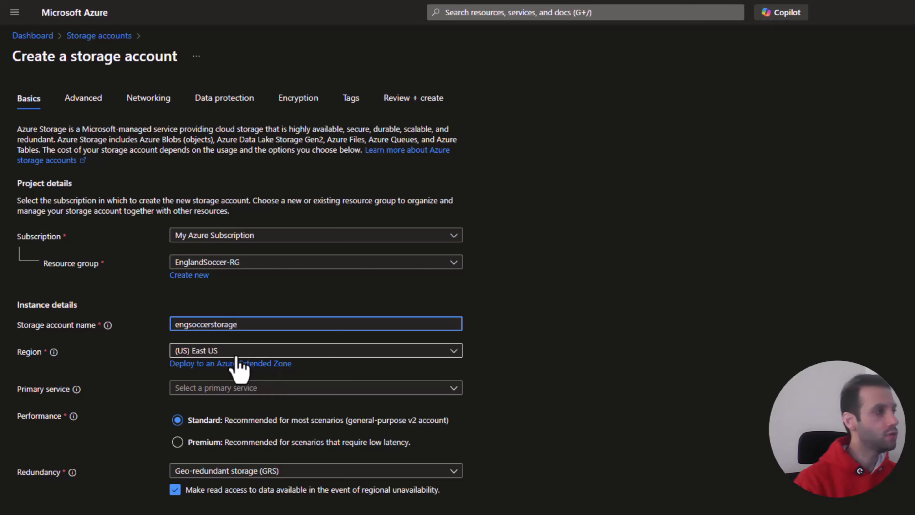
pyautogui.click(233, 390)
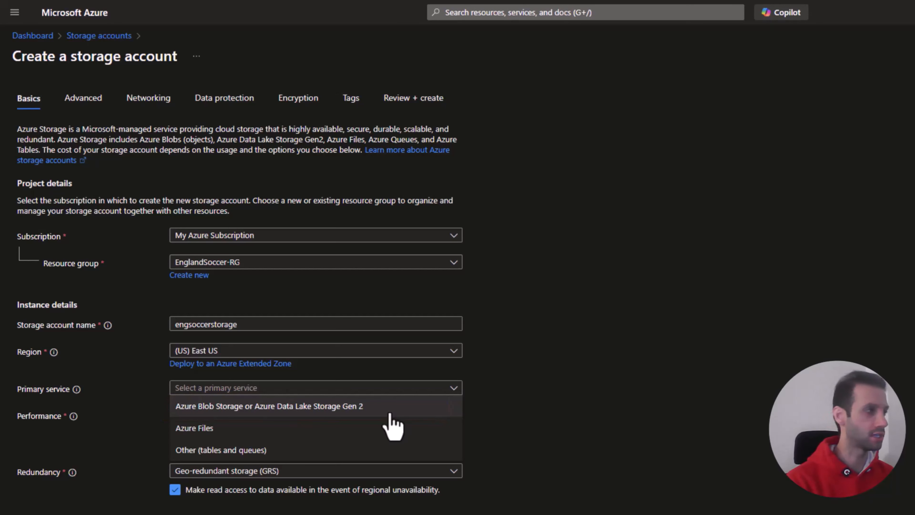
pyautogui.click(393, 408)
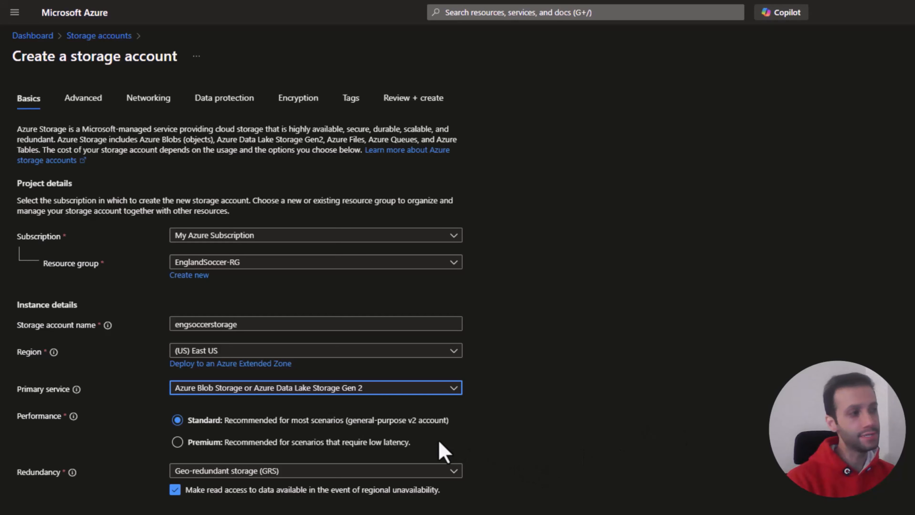
# Step: Compare the performance options, choose Standard, and set the redundancy to Locally-redundant storage (LRS)
pyautogui.click(407, 444)
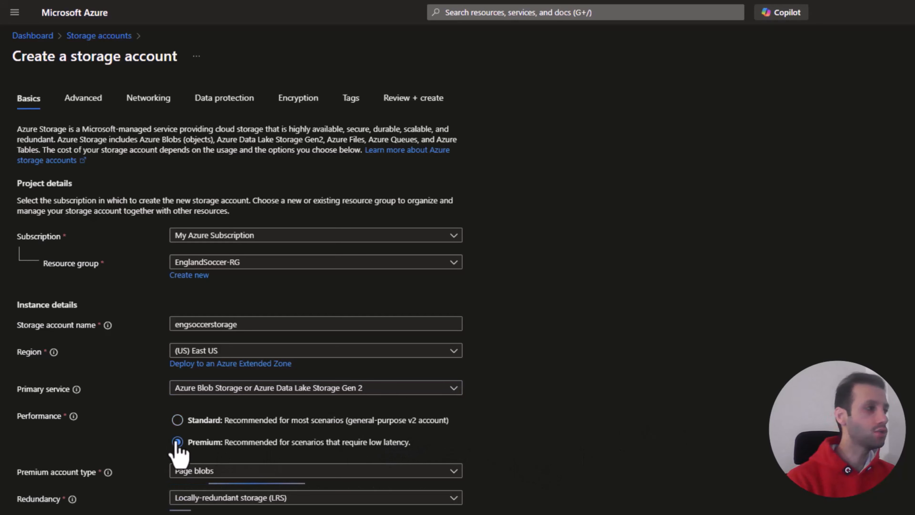
pyautogui.scroll(-4, 177, 418)
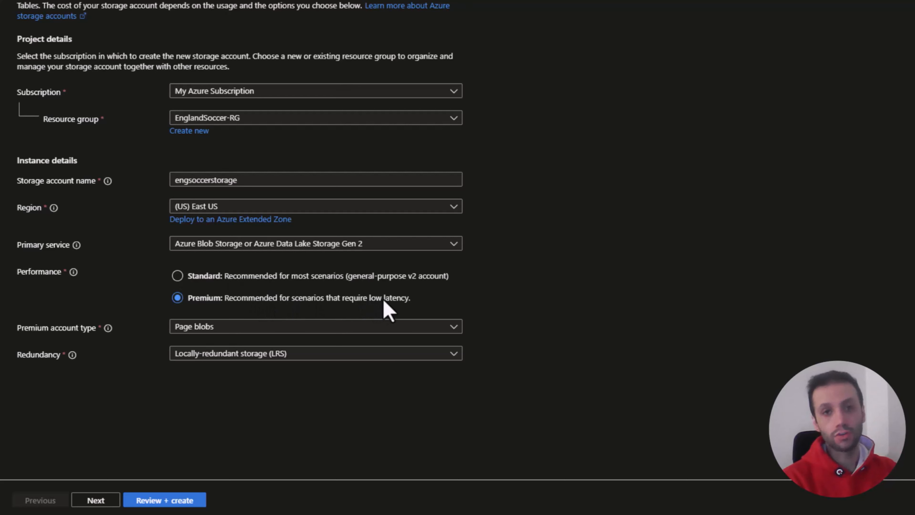
pyautogui.click(178, 277)
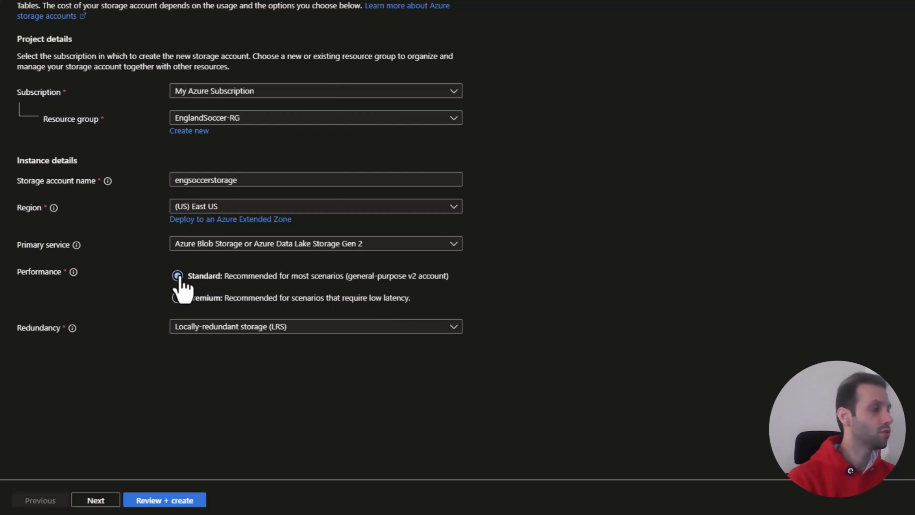
pyautogui.click(342, 327)
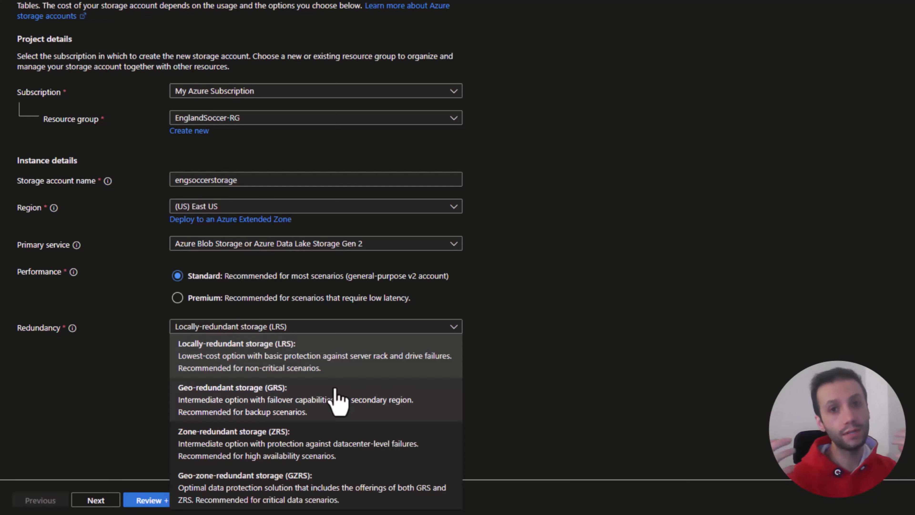
pyautogui.click(316, 374)
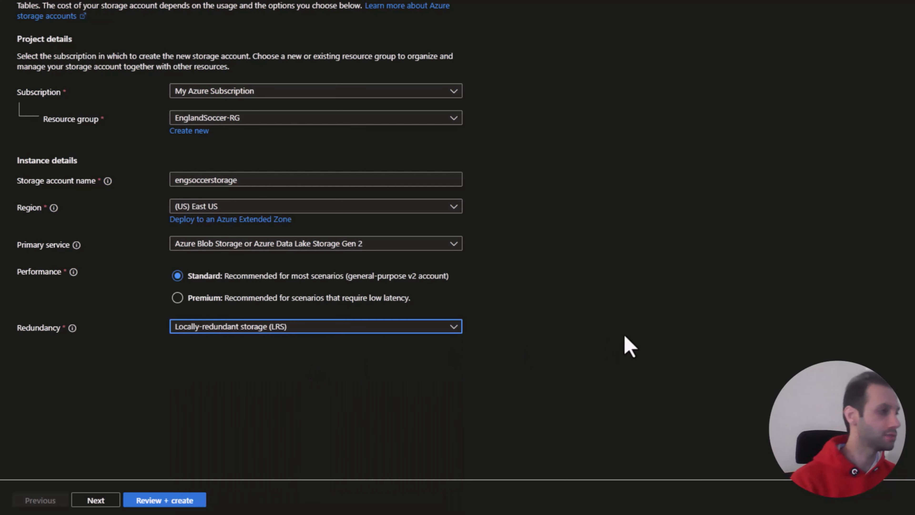
# Step: Enable the hierarchical namespace in the storage account's advanced settings and review the access tier options
pyautogui.click(92, 502)
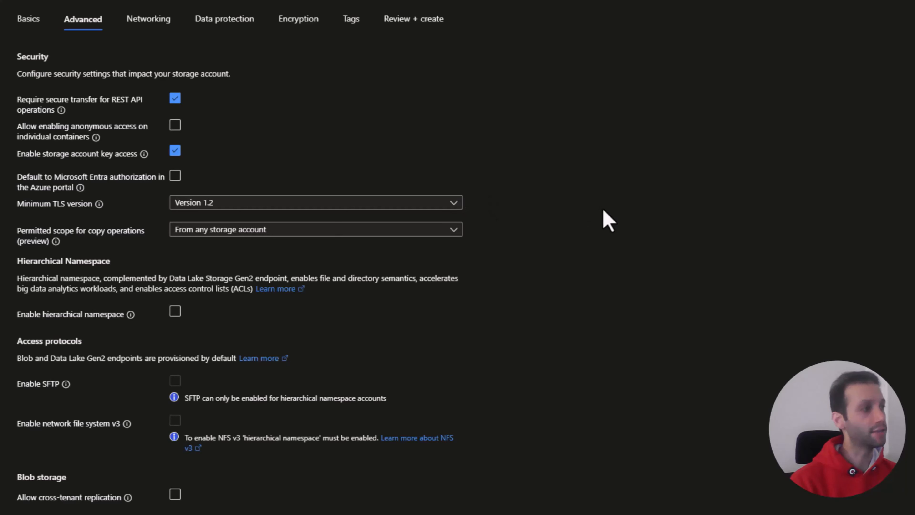
pyautogui.scroll(-3, 541, 231)
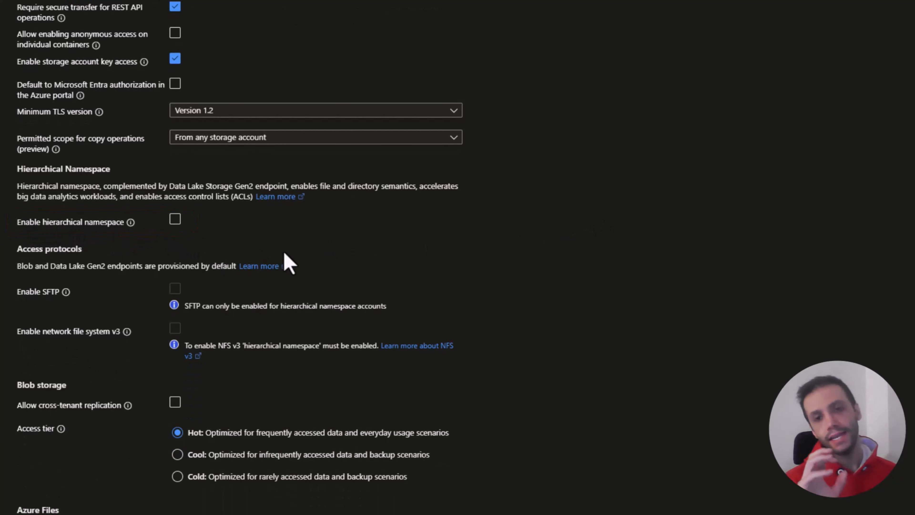
pyautogui.click(175, 220)
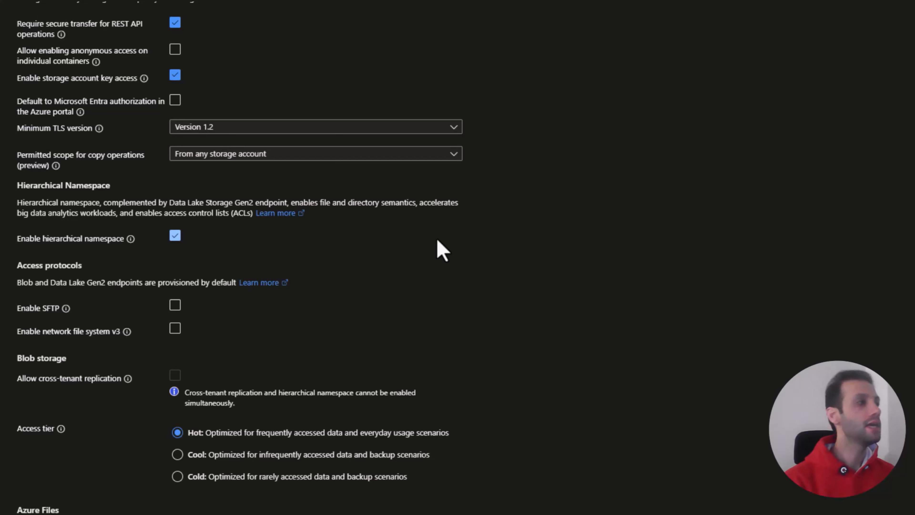
pyautogui.click(175, 236)
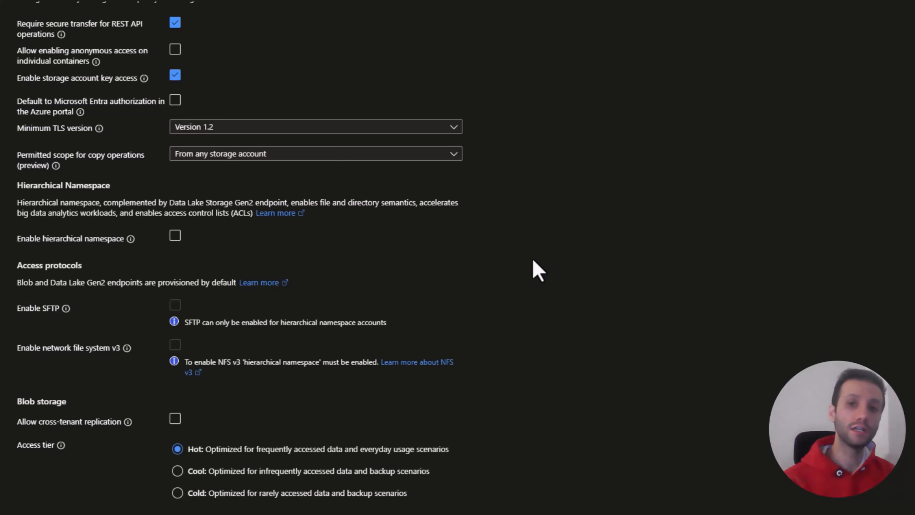
pyautogui.click(175, 236)
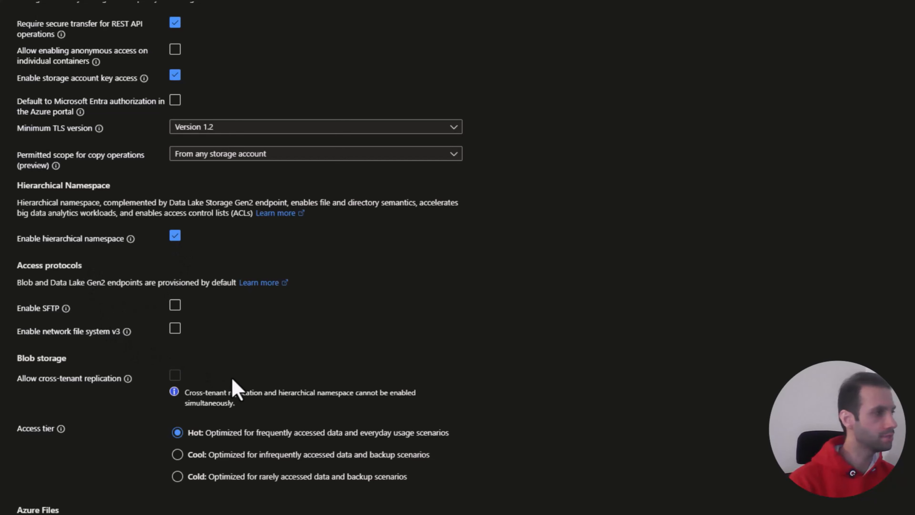
pyautogui.scroll(-2, 233, 380)
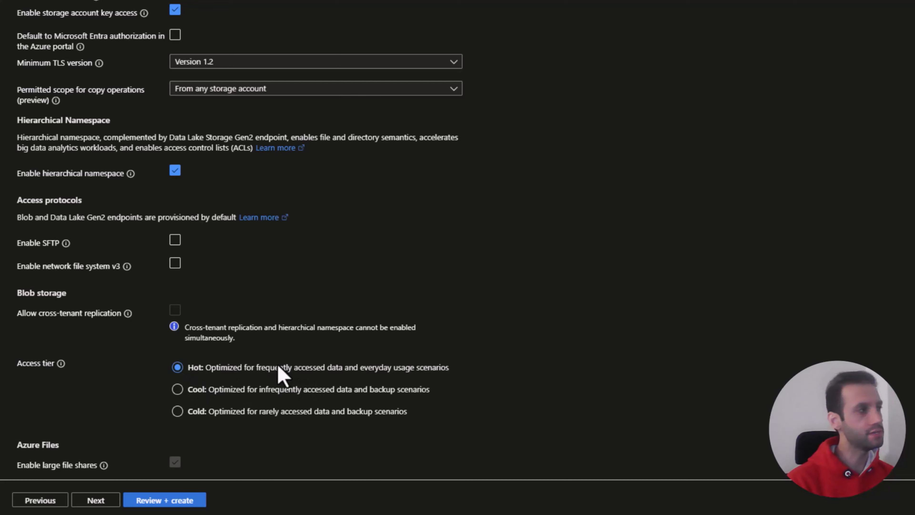
# Step: Go through the storage account's networking, data protection, encryption and tags settings, keep the defaults, and proceed to the final review
pyautogui.click(95, 500)
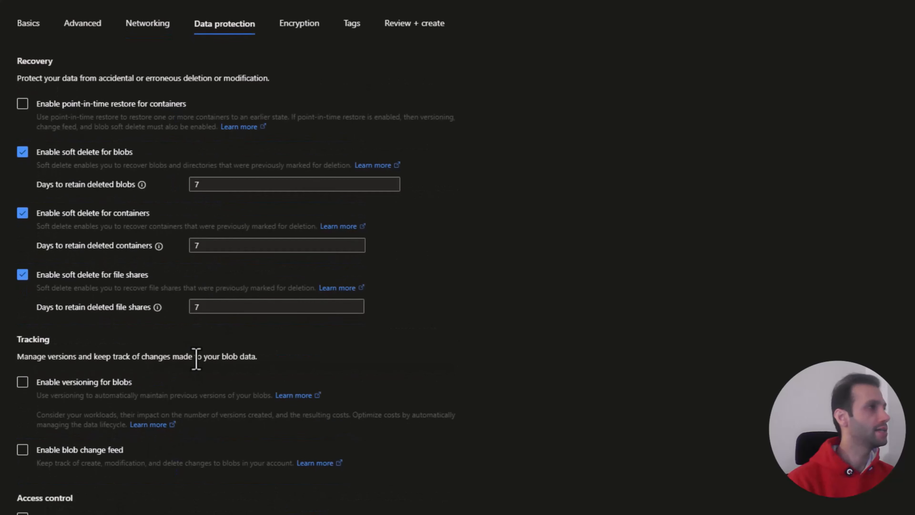
pyautogui.scroll(-1, 352, 213)
pyautogui.scroll(1, 304, 58)
pyautogui.click(300, 29)
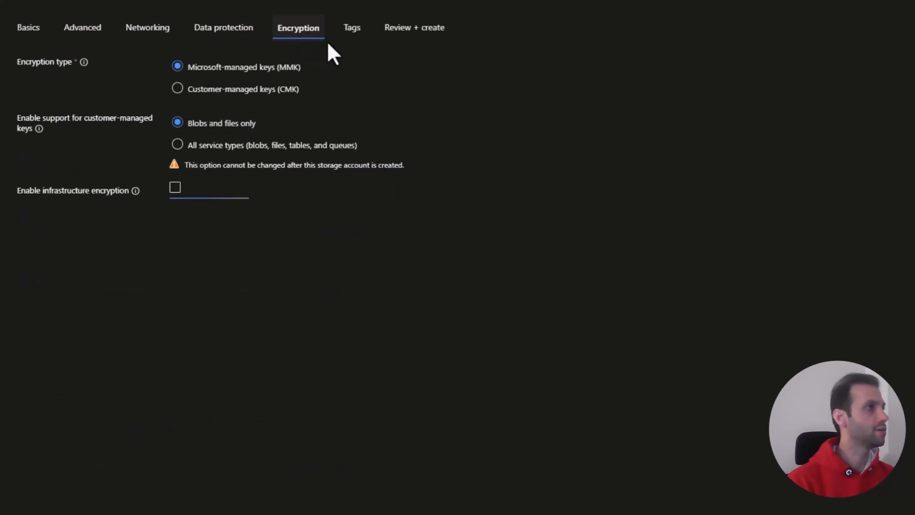
pyautogui.click(349, 29)
pyautogui.click(397, 31)
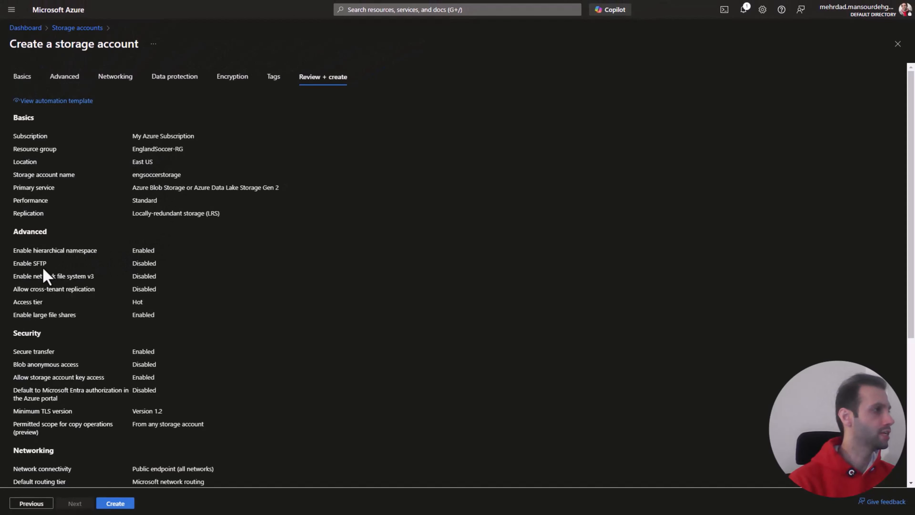
# Step: Review the full configuration summary, create the engsoccerstorage storage account, and check the deployment notifications
pyautogui.scroll(-3, 148, 266)
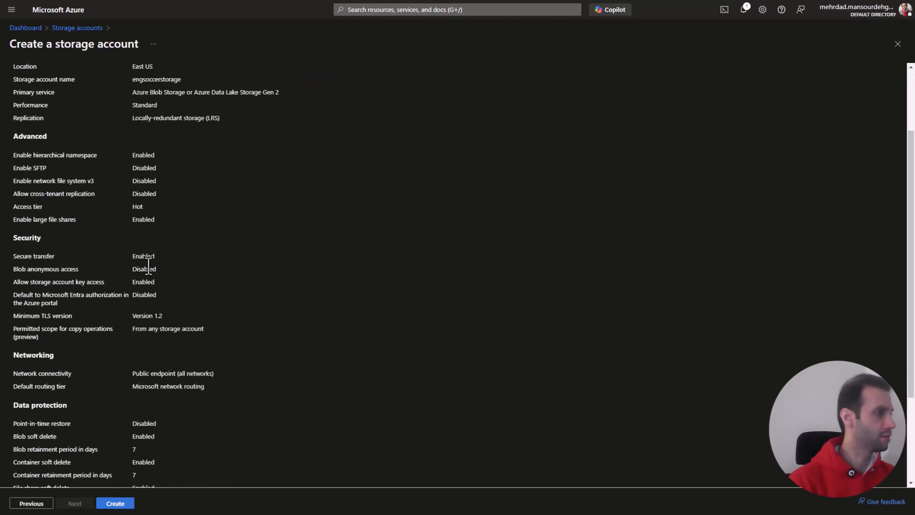
pyautogui.scroll(-3, 148, 266)
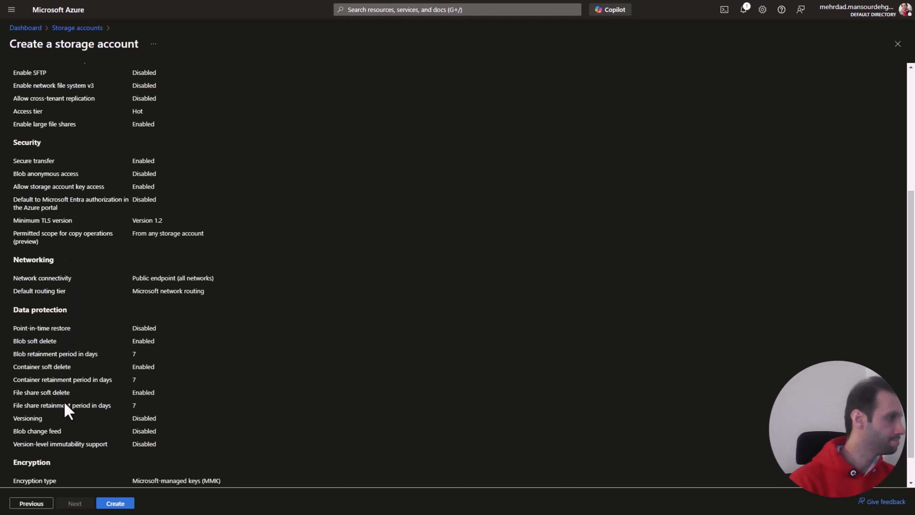
pyautogui.scroll(-1, 66, 408)
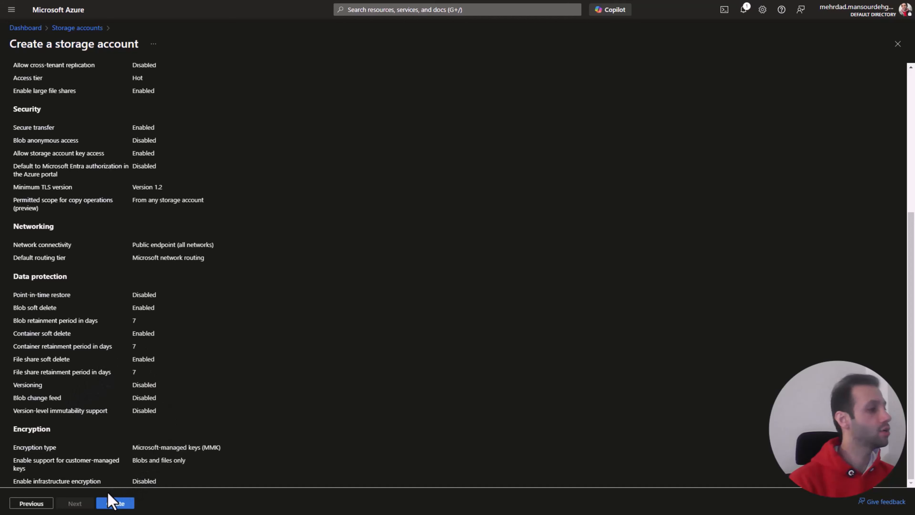
pyautogui.click(110, 504)
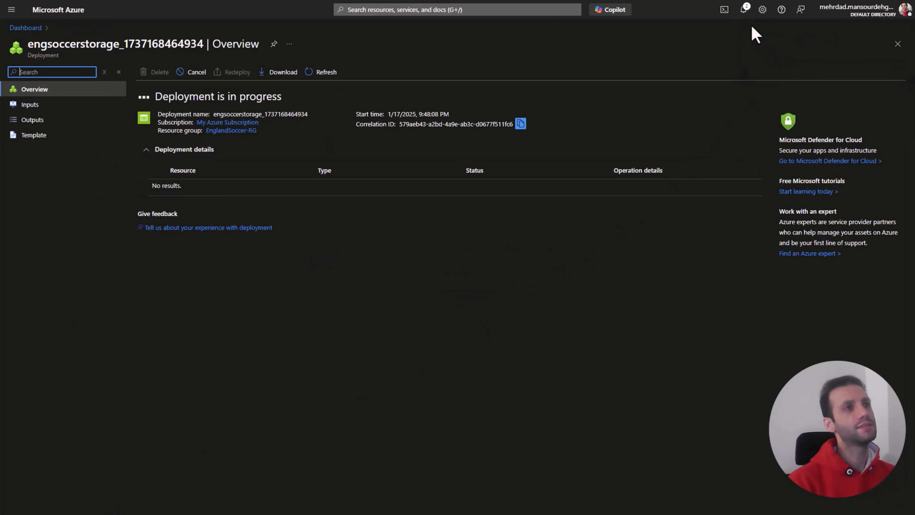
pyautogui.click(744, 10)
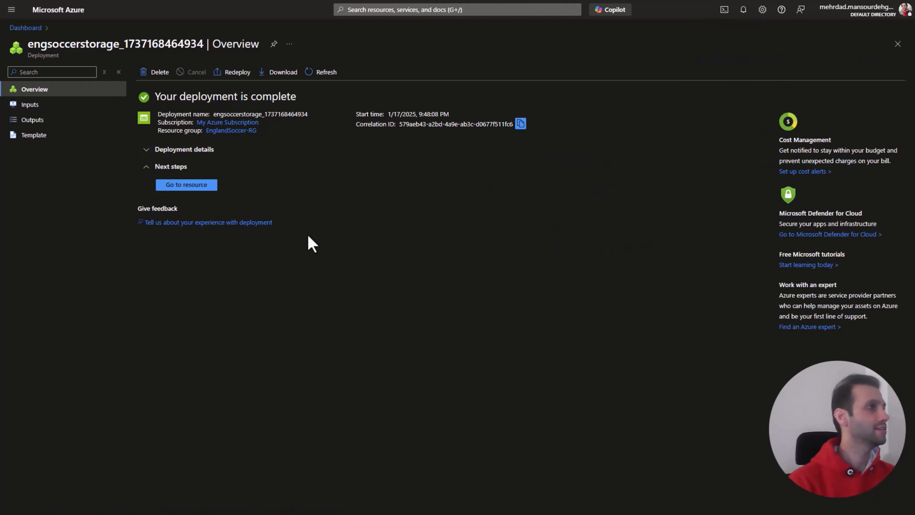
# Step: Open the deployed engsoccerstorage resource and collapse its navigation groups, leaving Data storage expanded
pyautogui.click(195, 186)
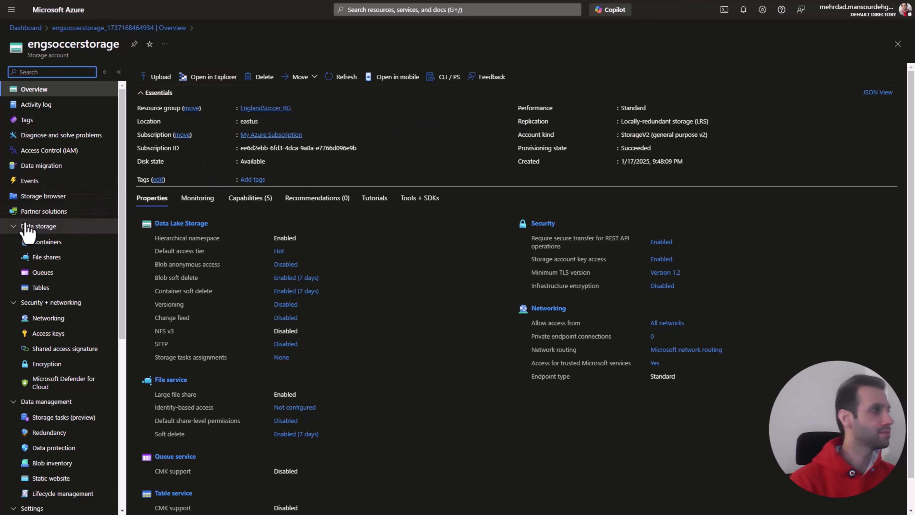
pyautogui.click(13, 226)
pyautogui.click(10, 241)
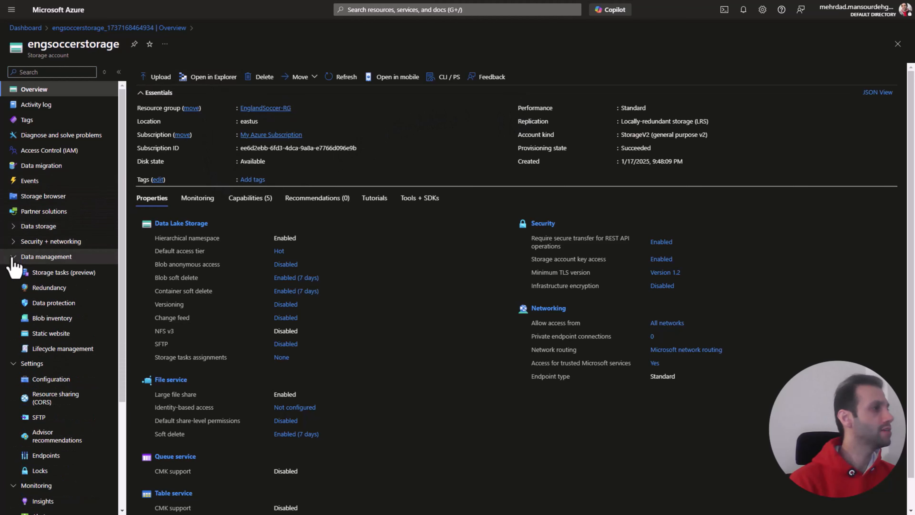
pyautogui.click(13, 256)
pyautogui.click(12, 272)
pyautogui.click(13, 287)
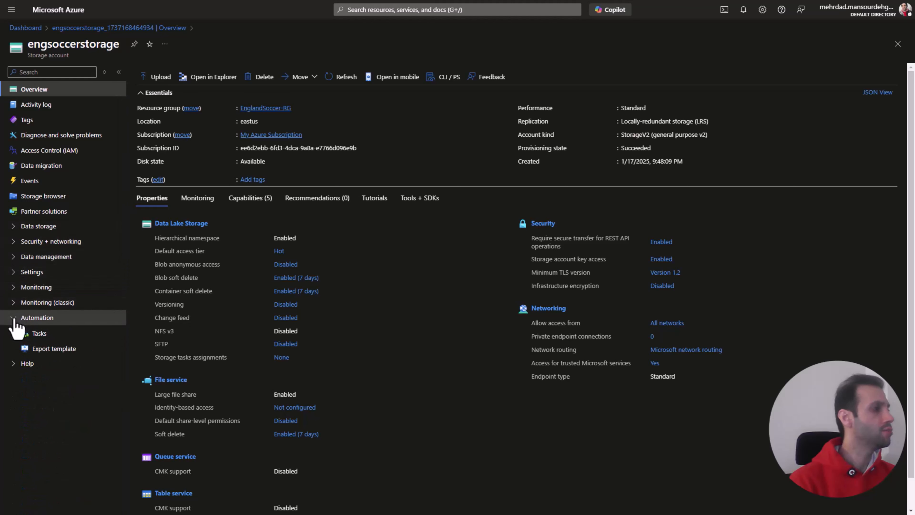
pyautogui.click(13, 317)
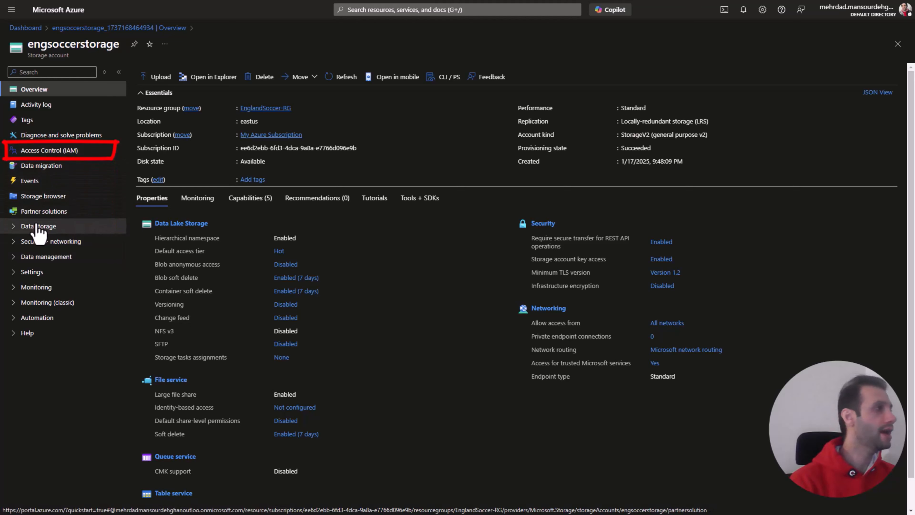
pyautogui.click(12, 226)
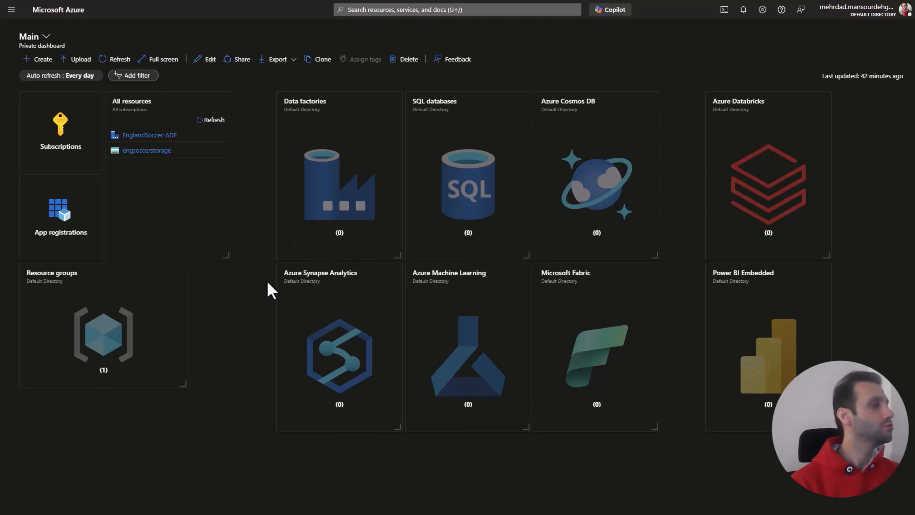
# Step: Open the engsoccerstorage account from the dashboard's resource list and display its containers
pyautogui.click(146, 150)
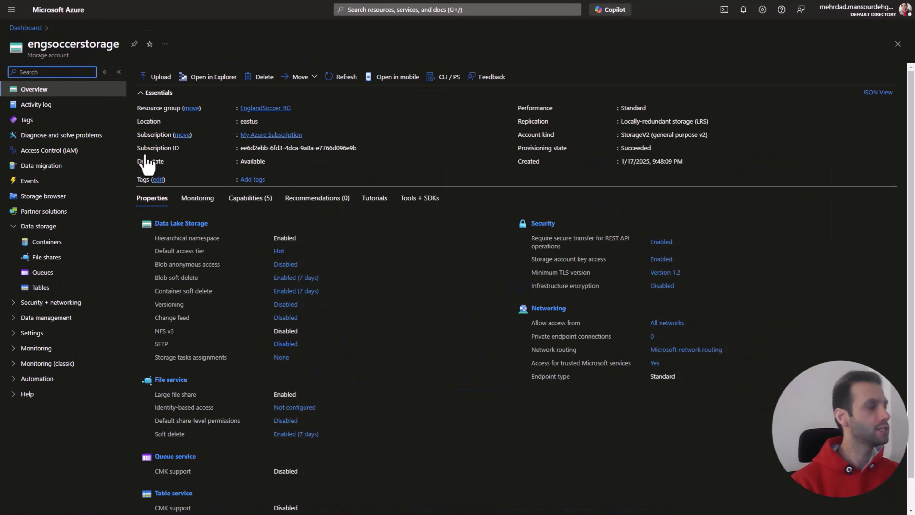
pyautogui.click(97, 226)
pyautogui.click(98, 226)
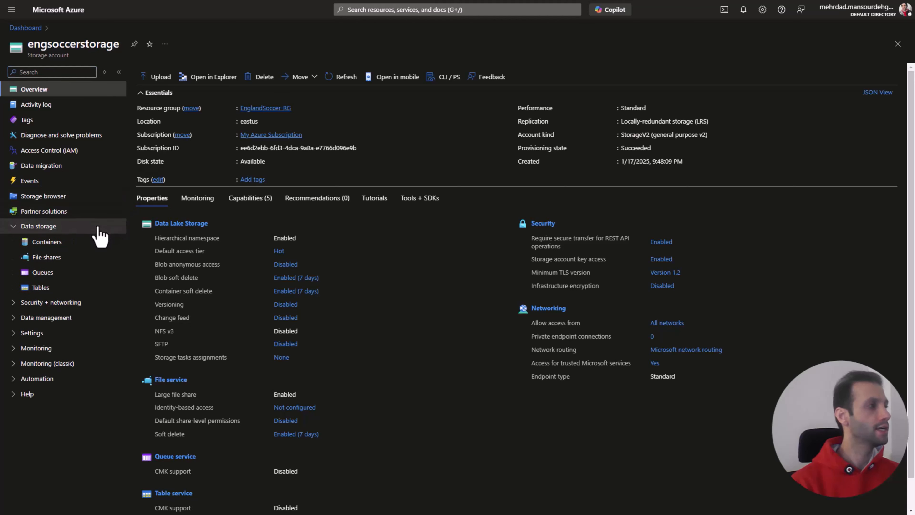
pyautogui.click(78, 248)
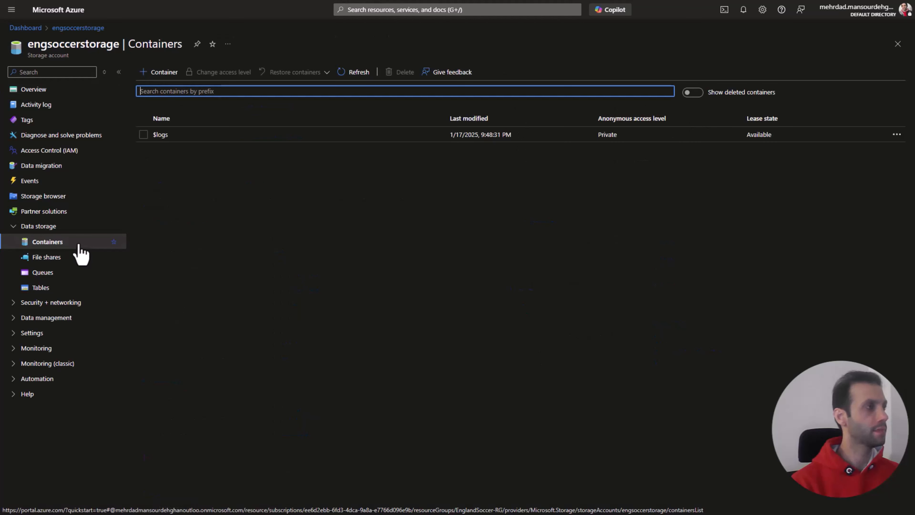
# Step: Create a container named raw in the engsoccerstorage account
pyautogui.click(164, 72)
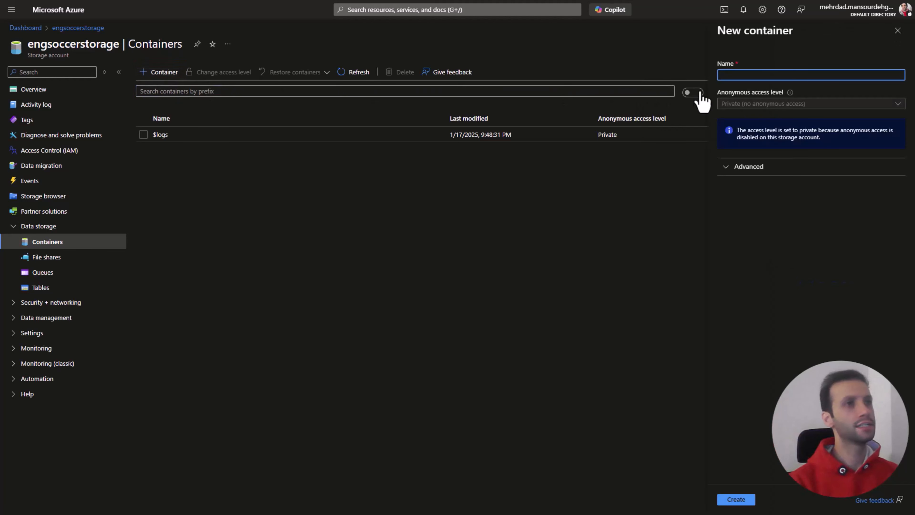
pyautogui.write('Raw')
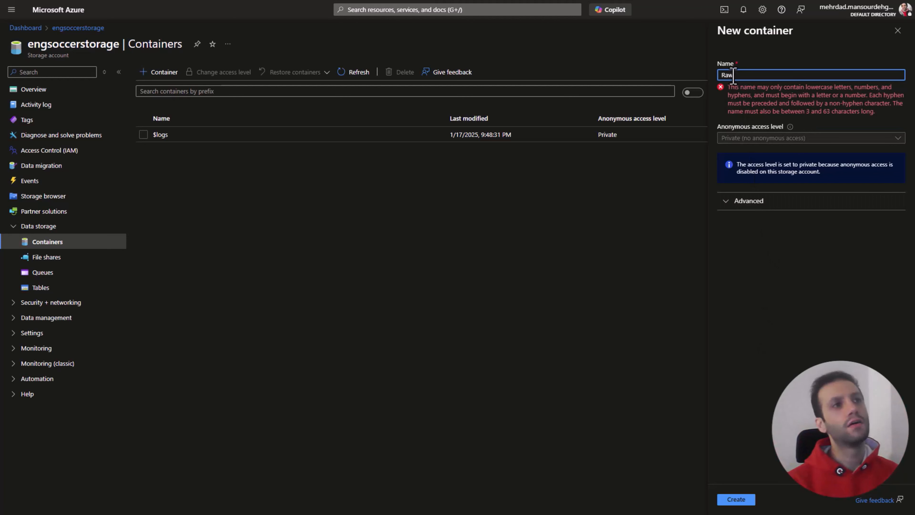
pyautogui.click(727, 77)
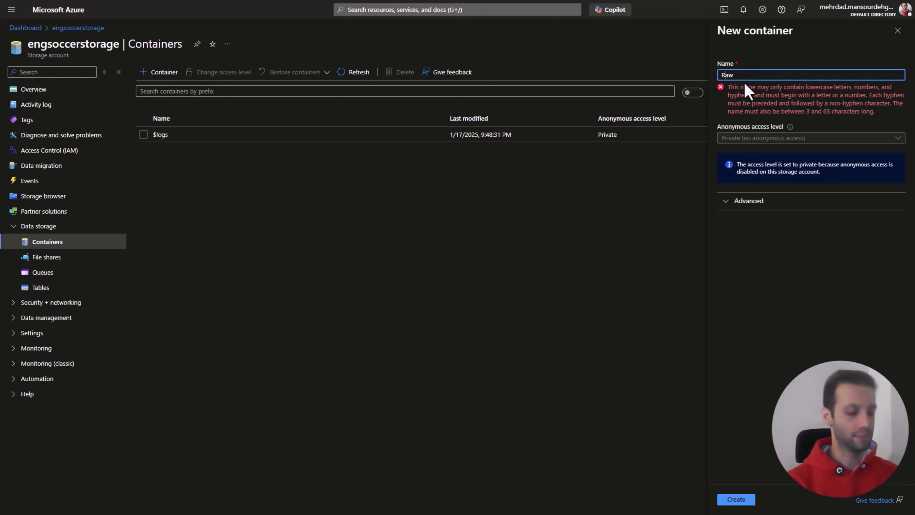
pyautogui.press('BackSpace')
pyautogui.write('r')
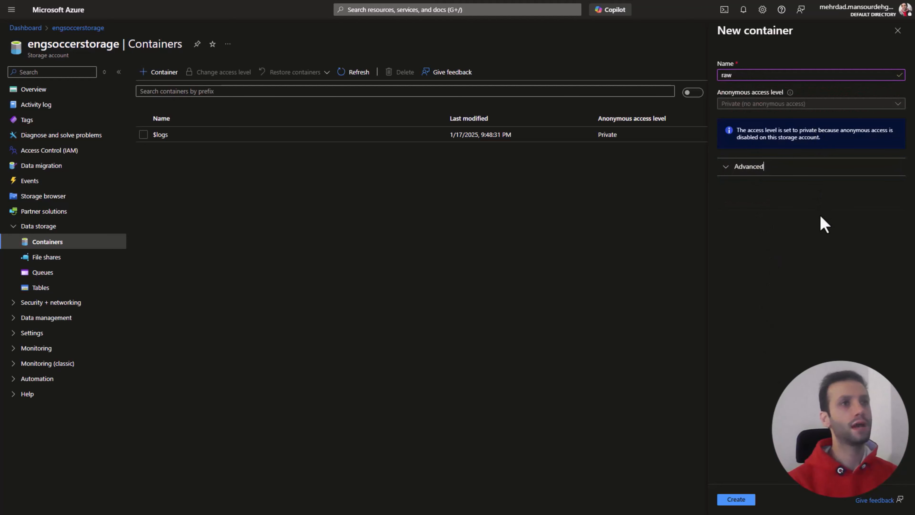
pyautogui.click(742, 500)
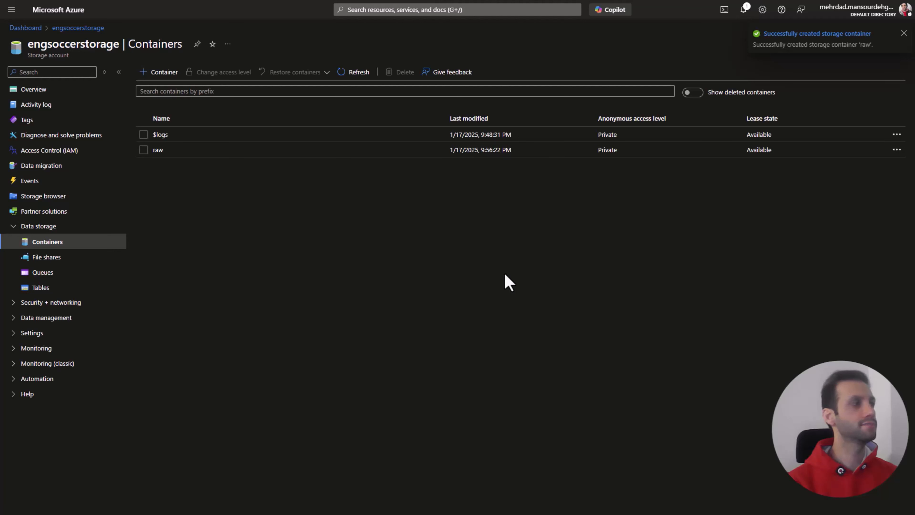
# Step: Create a second container named transformed in the engsoccerstorage account
pyautogui.click(163, 74)
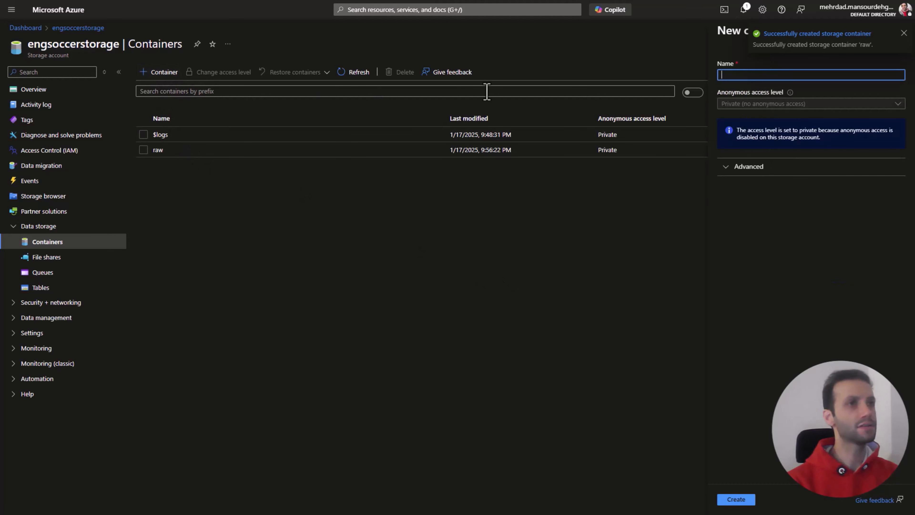
pyautogui.write('trans')
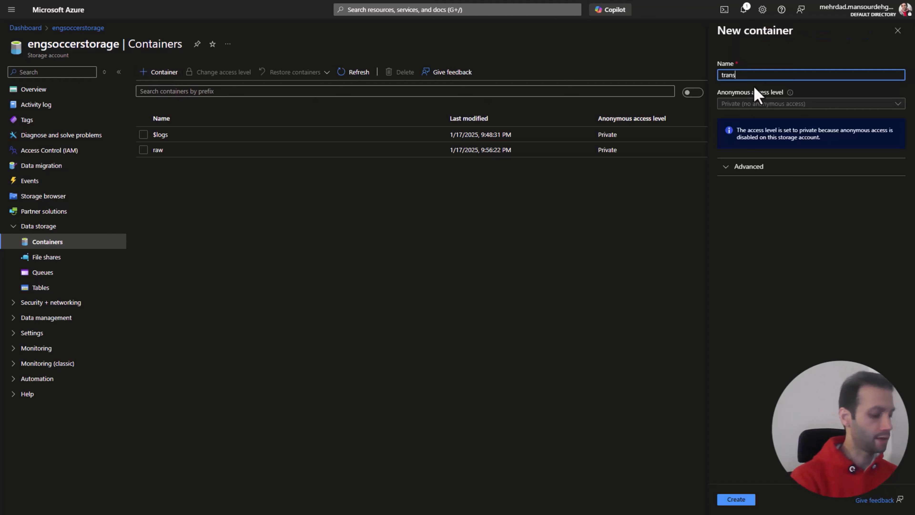
pyautogui.write('formed')
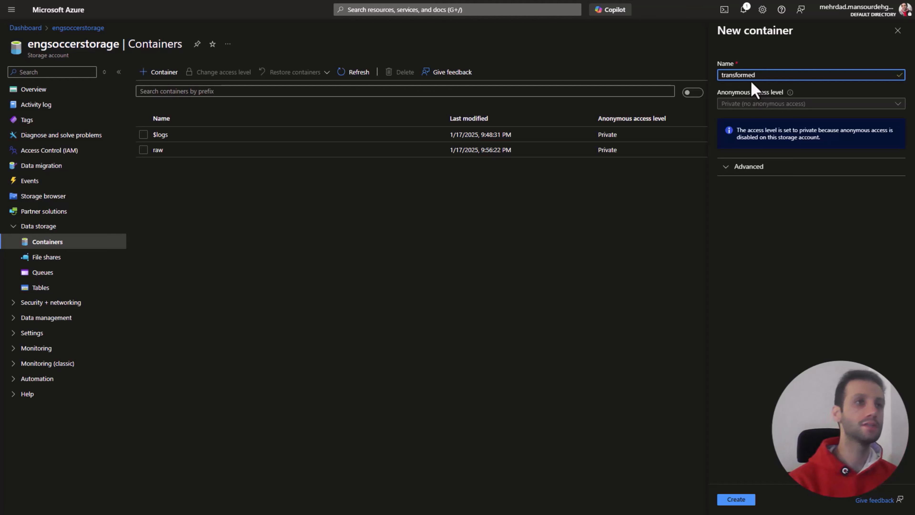
pyautogui.click(742, 500)
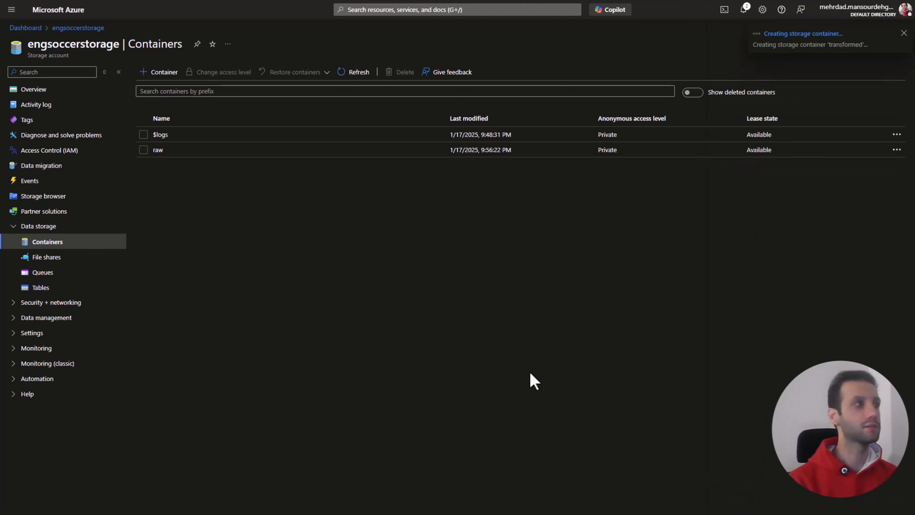
# Step: Look inside the transformed and raw containers, returning to the container list after each
pyautogui.click(170, 165)
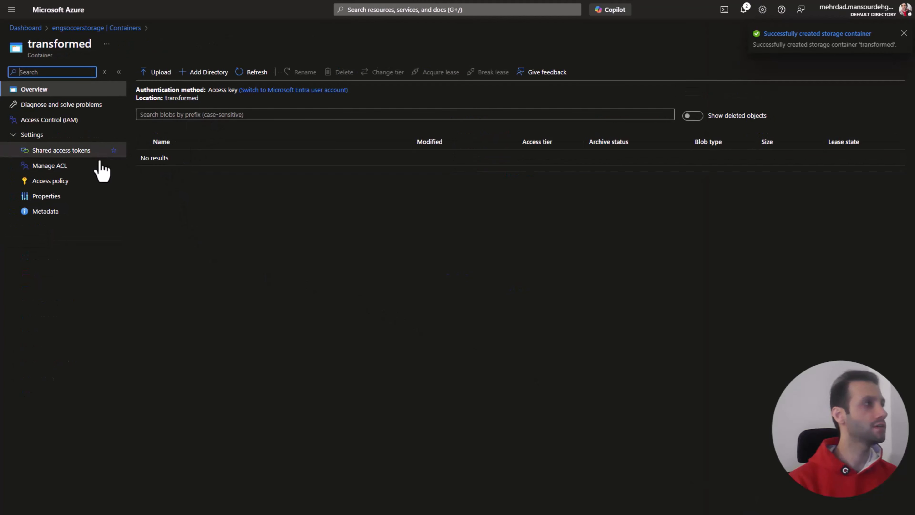
pyautogui.click(96, 29)
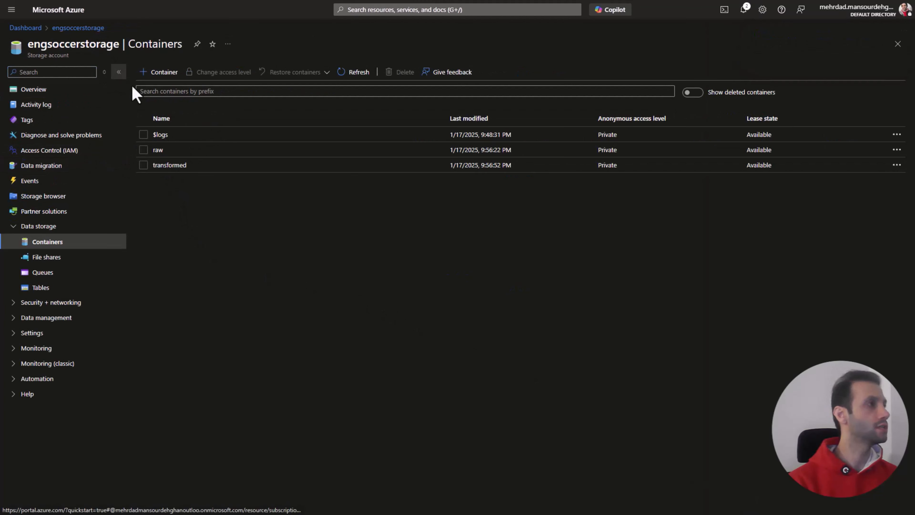
pyautogui.click(159, 149)
pyautogui.click(105, 29)
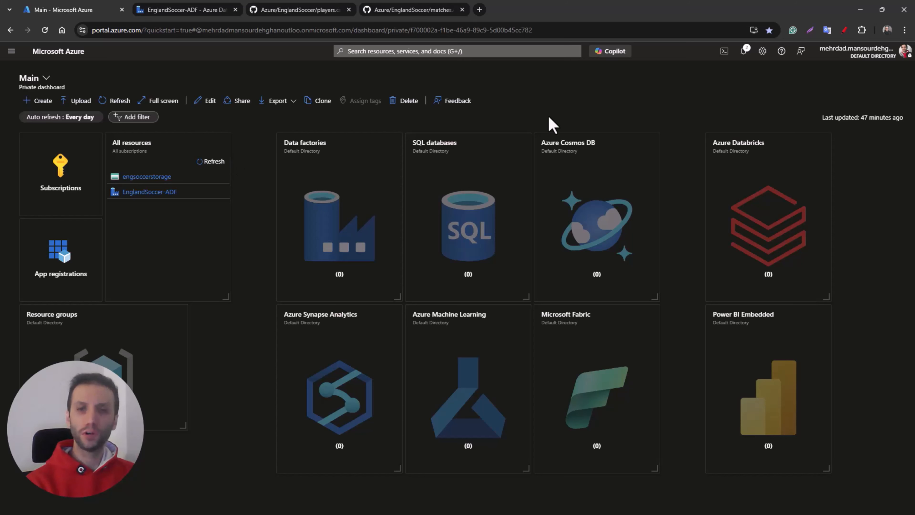
# Step: Switch to GitHub and examine the players.csv and matches.csv source files in the EnglandSoccer folder
pyautogui.click(301, 12)
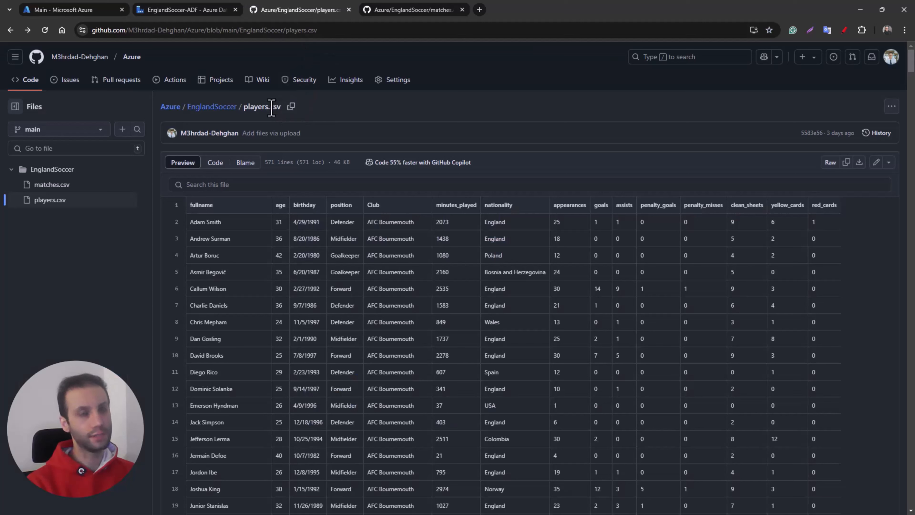
pyautogui.click(411, 11)
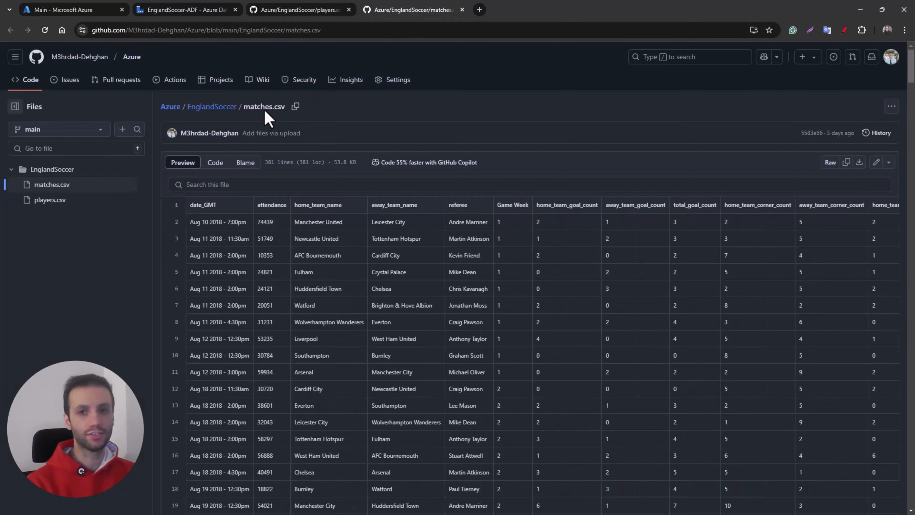
pyautogui.click(286, 11)
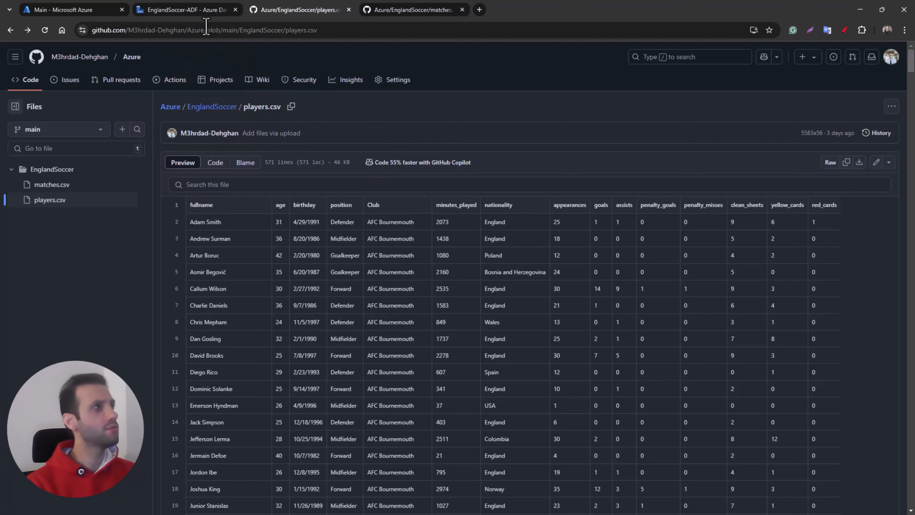
# Step: Switch to the EnglandSoccer-ADF Data Factory and create a new pipeline in its authoring area
pyautogui.click(203, 14)
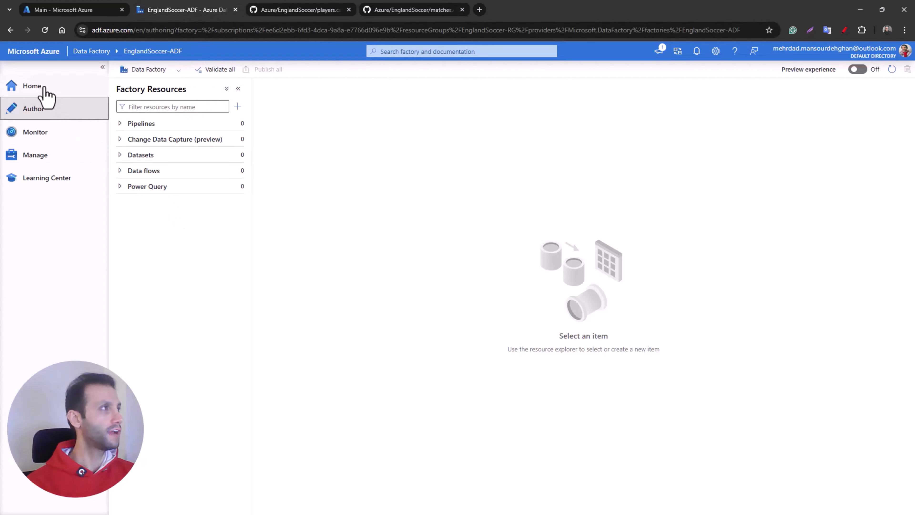
pyautogui.click(38, 87)
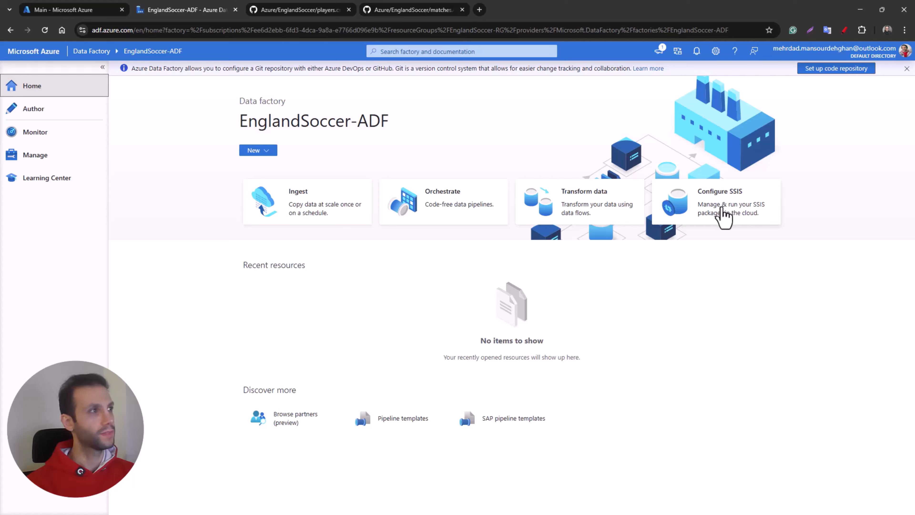
pyautogui.click(46, 114)
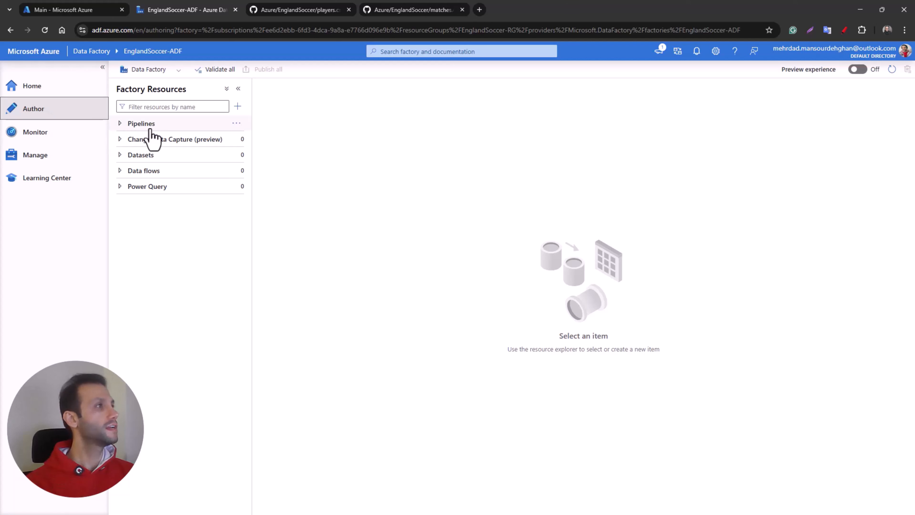
pyautogui.click(238, 123)
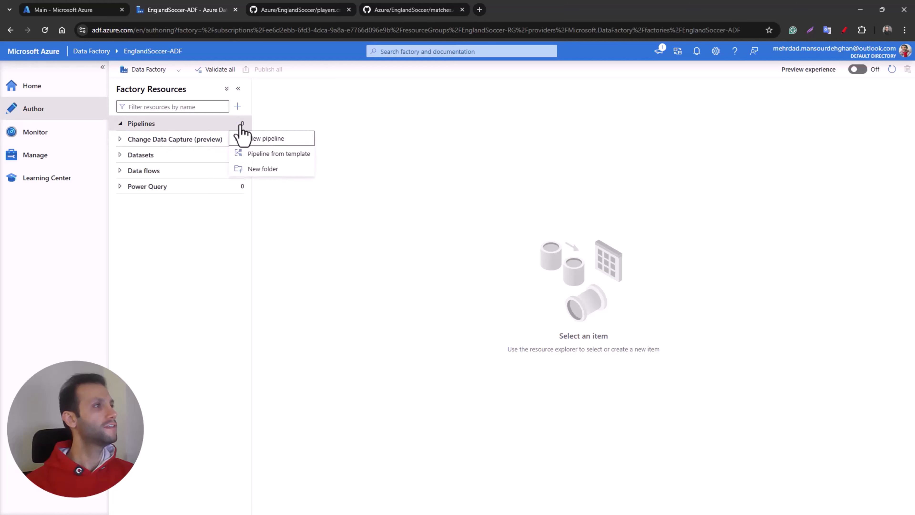
pyautogui.click(276, 141)
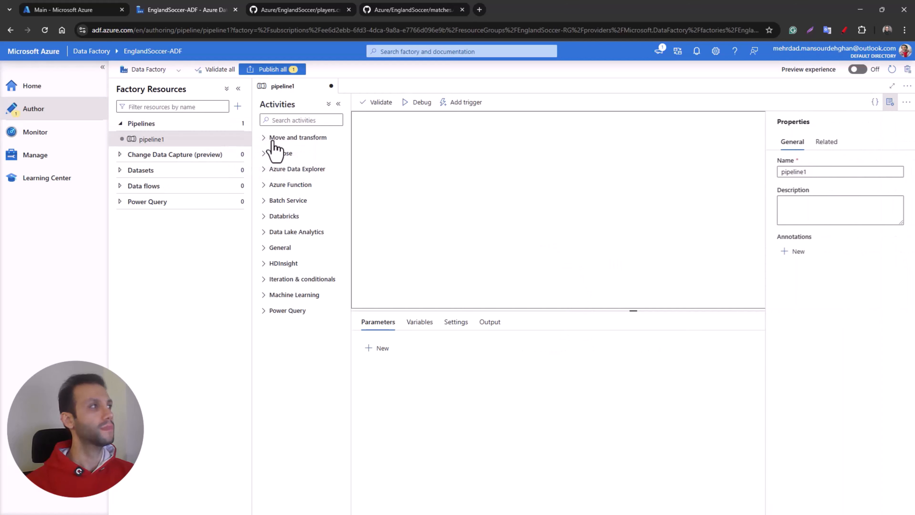
# Step: Enlarge the pipeline canvas and name the new pipeline Data Ingestion
pyautogui.click(102, 67)
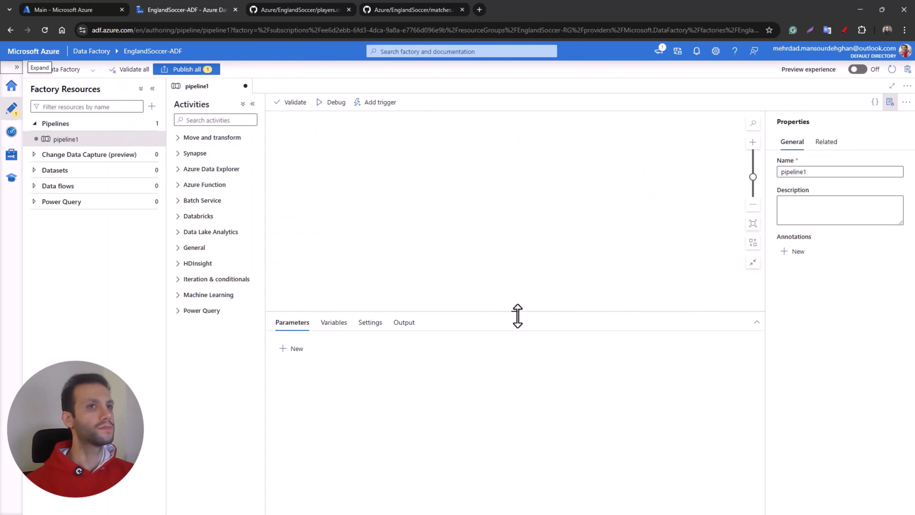
pyautogui.moveTo(517, 312); pyautogui.dragTo(518, 335)
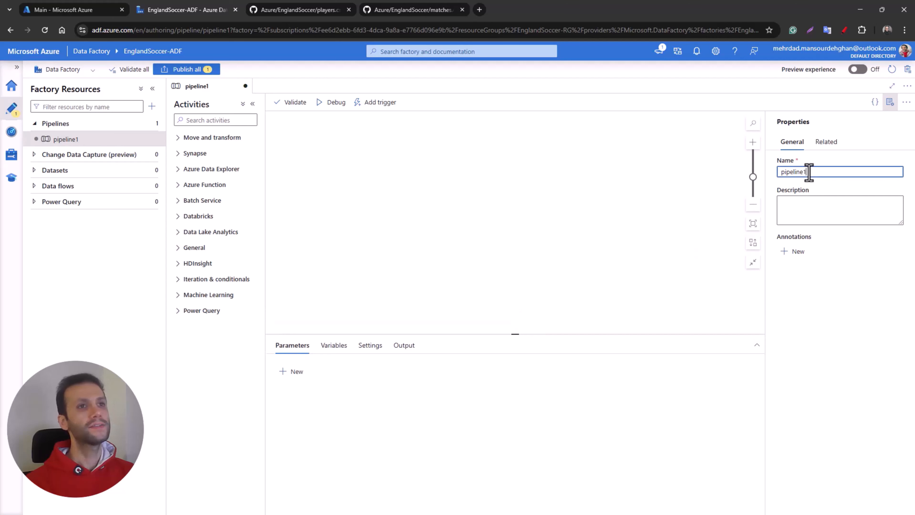
pyautogui.moveTo(809, 172); pyautogui.dragTo(777, 172)
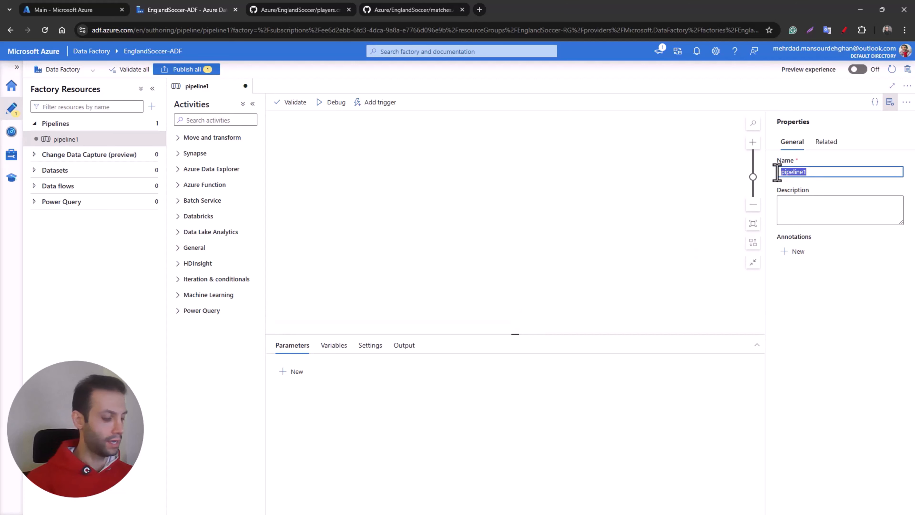
pyautogui.write('Data ')
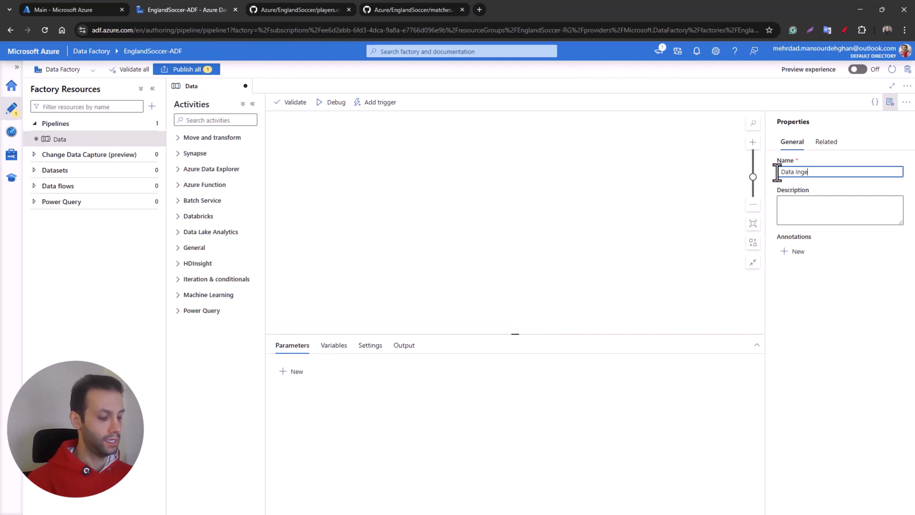
pyautogui.write('Ingestion')
pyautogui.click(708, 216)
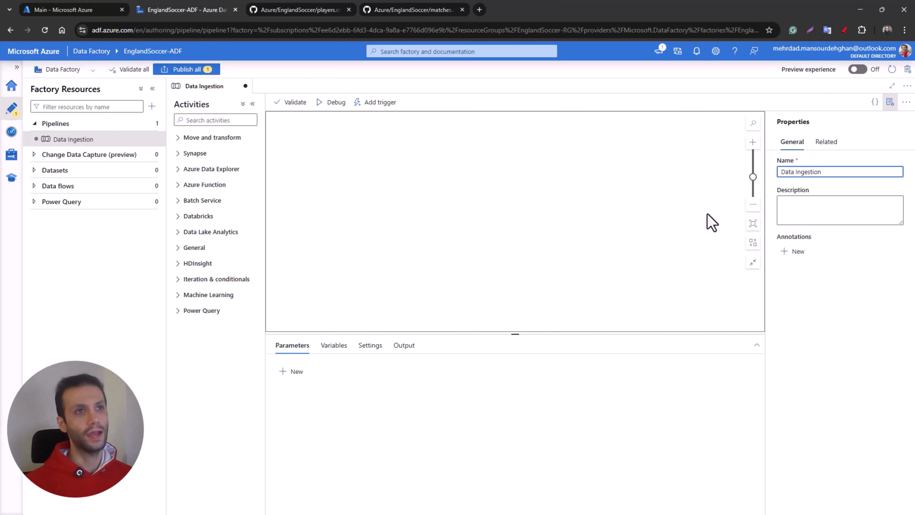
# Step: Add a Copy data activity to the pipeline canvas and name it Copy Player Raw Data
pyautogui.click(178, 139)
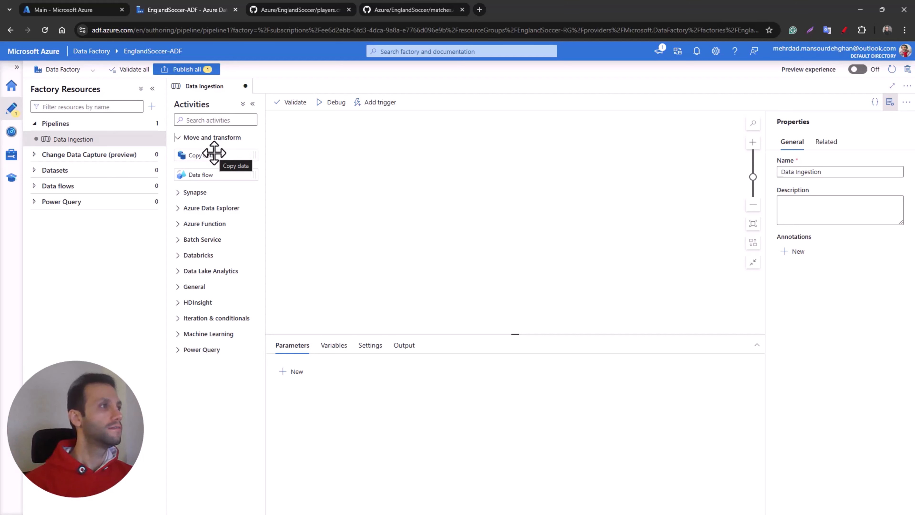
pyautogui.moveTo(214, 153); pyautogui.dragTo(353, 183)
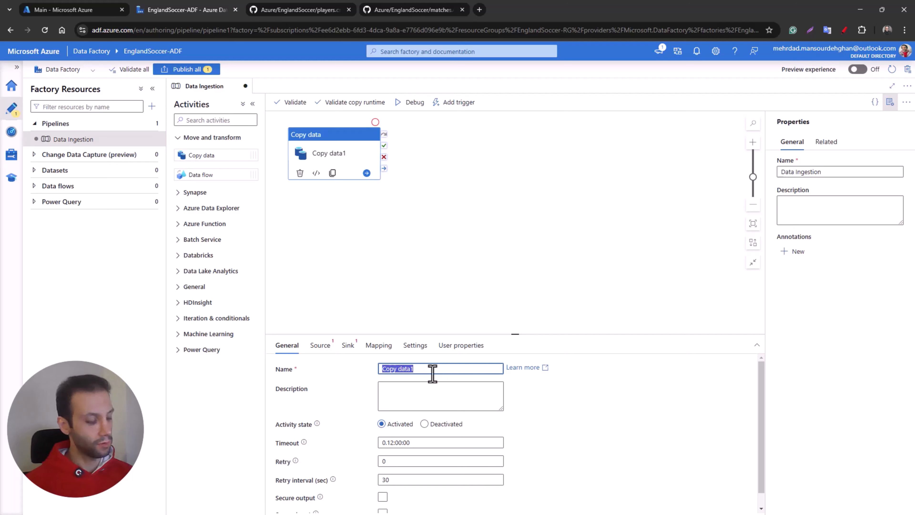
pyautogui.write('Copy')
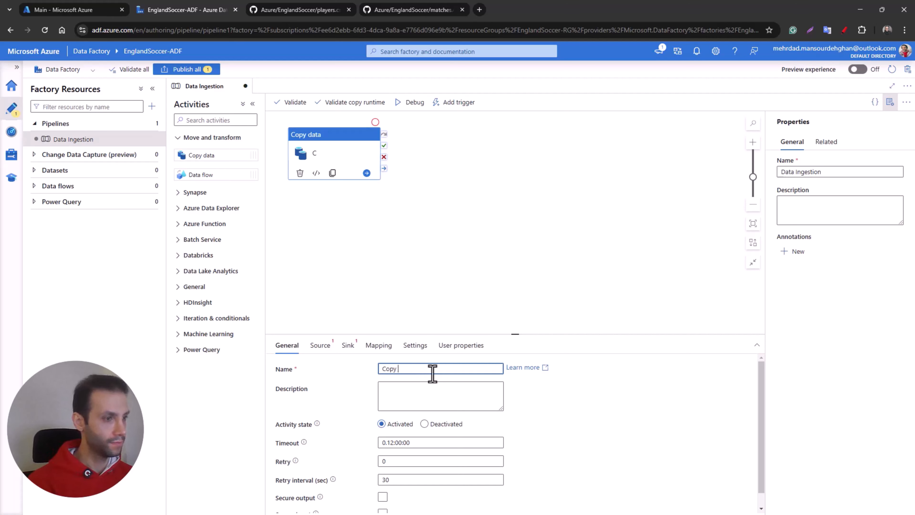
pyautogui.write(' Player R')
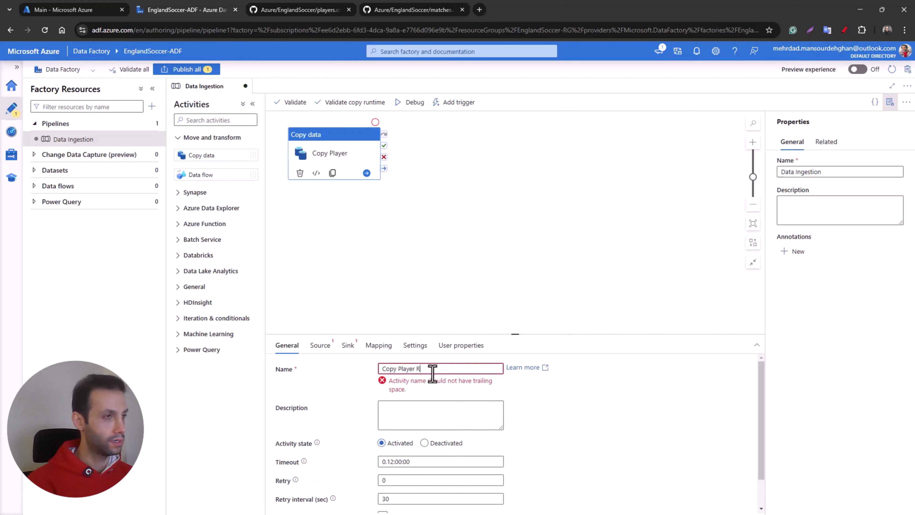
pyautogui.write('aw Dayt')
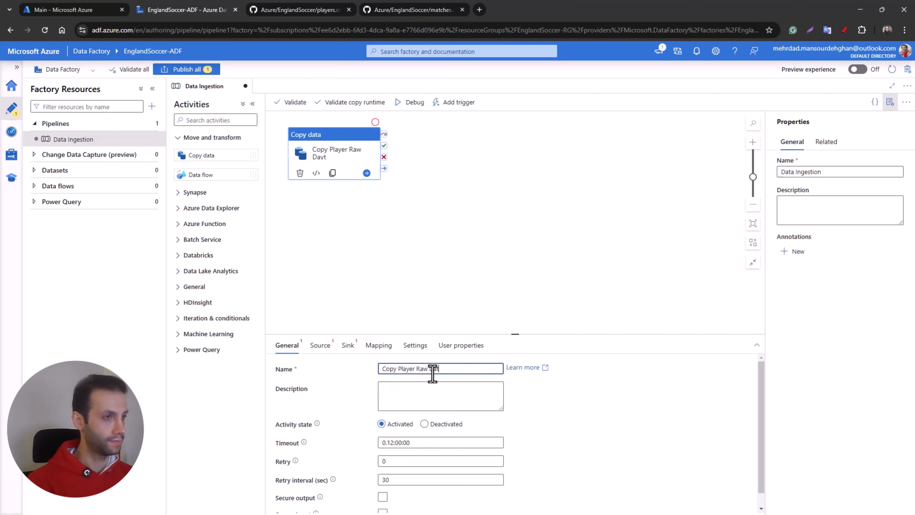
pyautogui.click(426, 326)
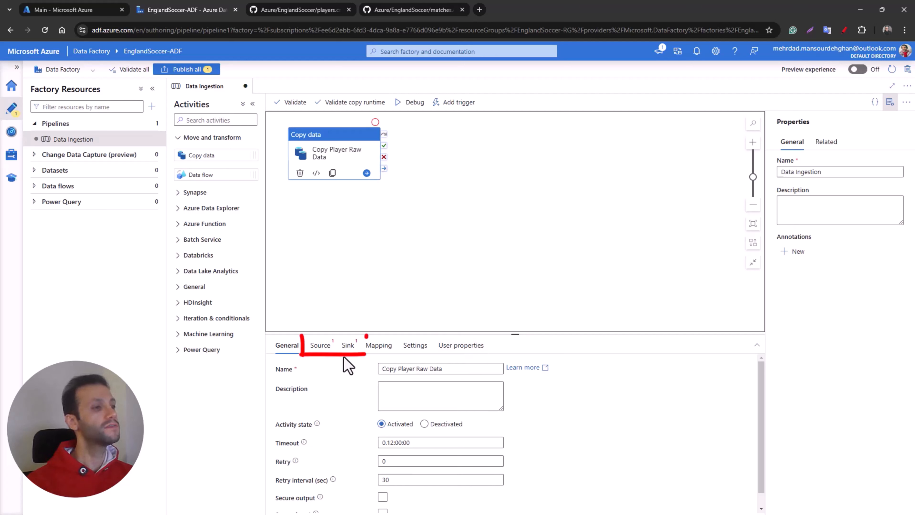
# Step: Start a new source dataset for the Copy Player Raw Data activity, using HTTP as its data store
pyautogui.click(327, 351)
pyautogui.click(345, 352)
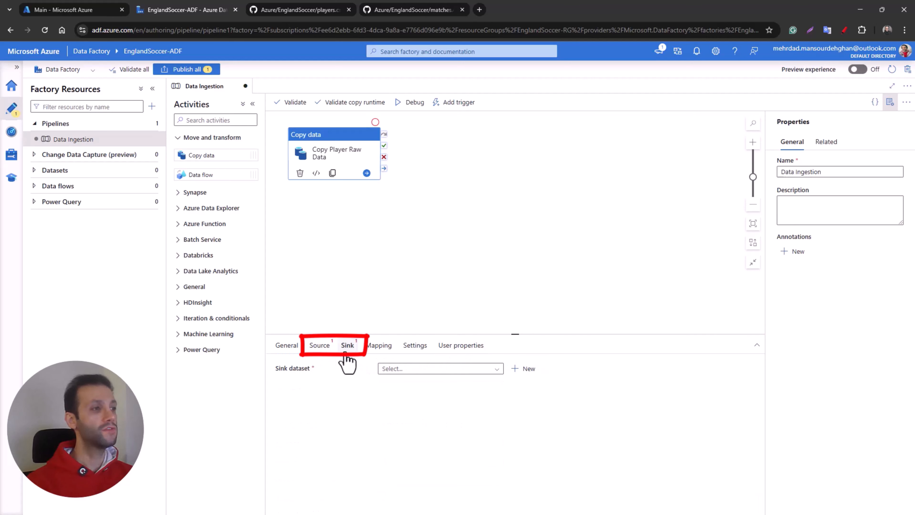
pyautogui.click(325, 353)
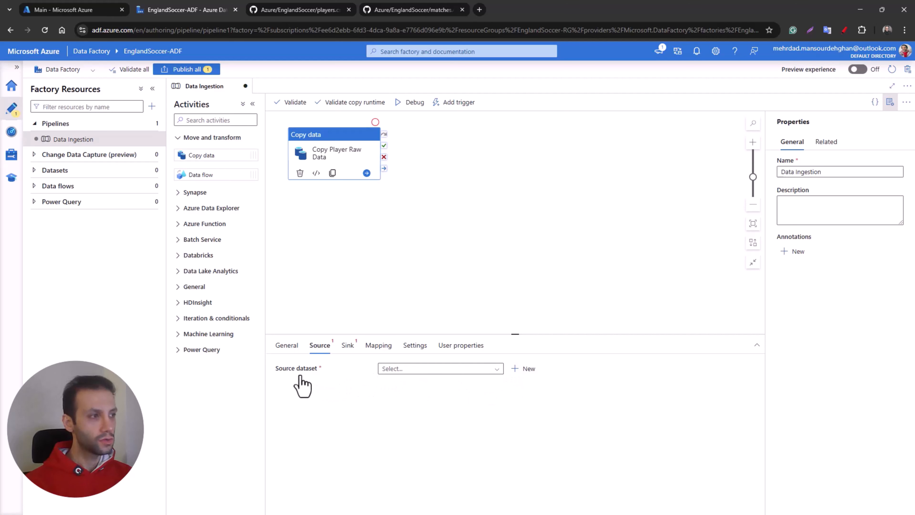
pyautogui.click(526, 374)
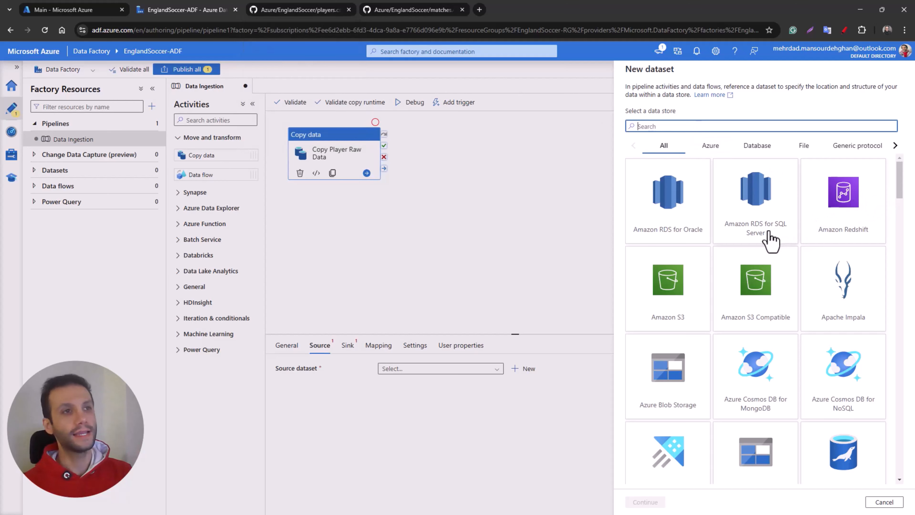
pyautogui.scroll(-5, 903, 200)
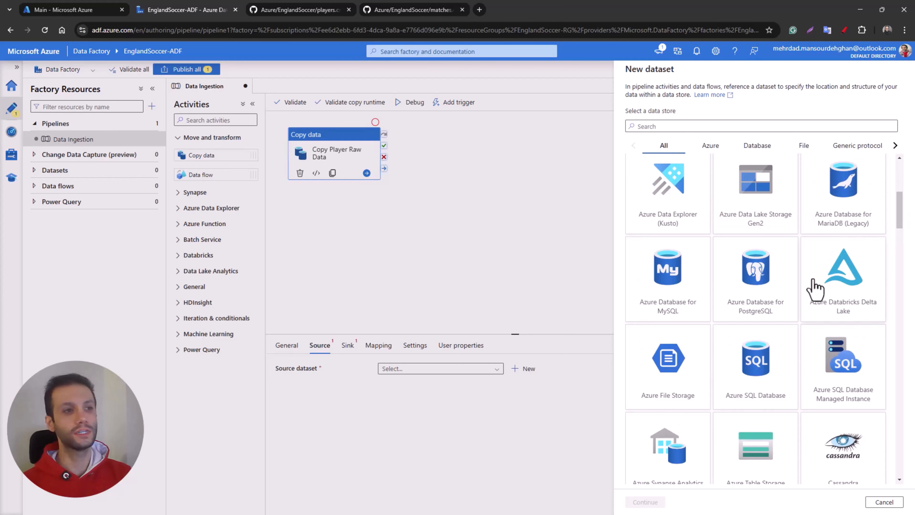
pyautogui.scroll(-5, 796, 337)
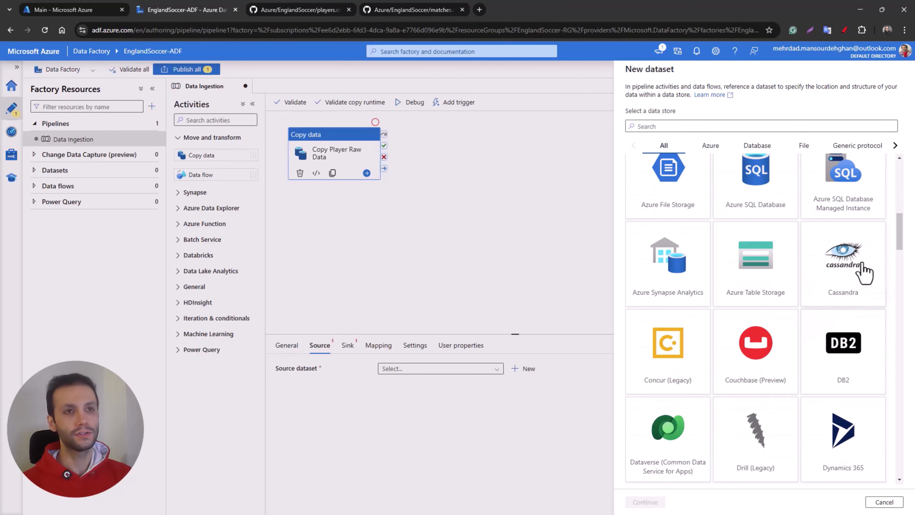
pyautogui.moveTo(899, 250); pyautogui.dragTo(900, 173)
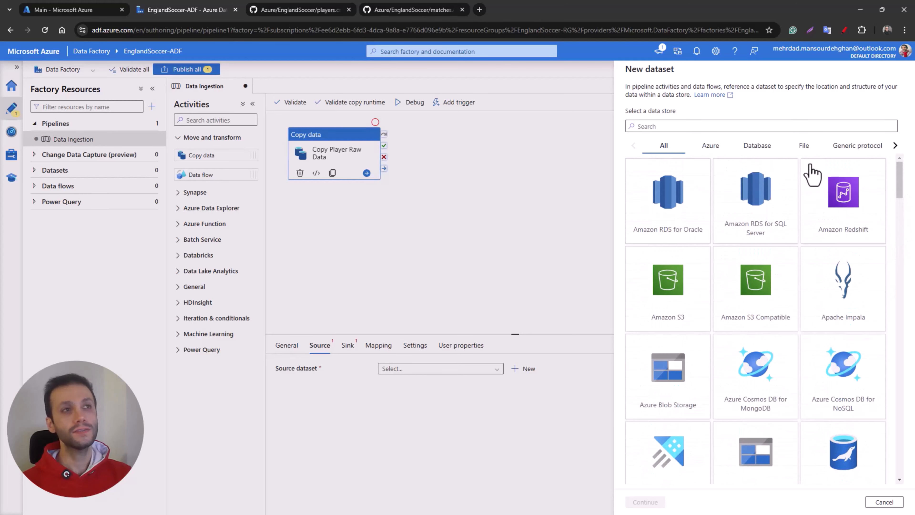
pyautogui.click(708, 129)
pyautogui.write('h')
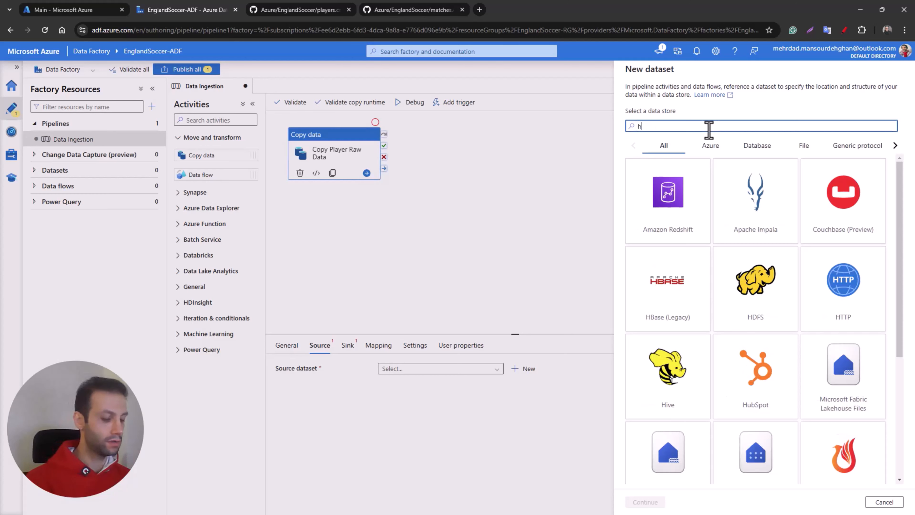
pyautogui.write('ttp')
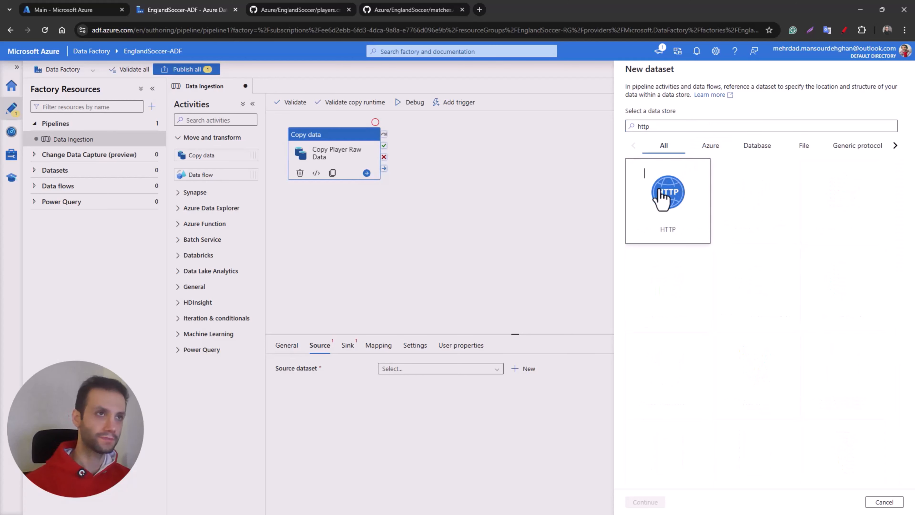
pyautogui.click(662, 200)
pyautogui.click(657, 501)
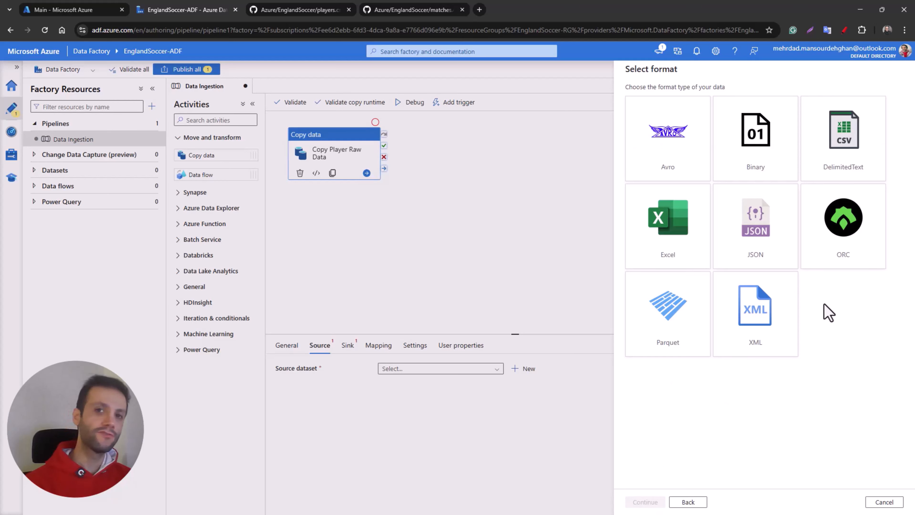
# Step: Check the players.csv file type on GitHub and choose DelimitedText as the source dataset's format in Data Factory
pyautogui.click(328, 11)
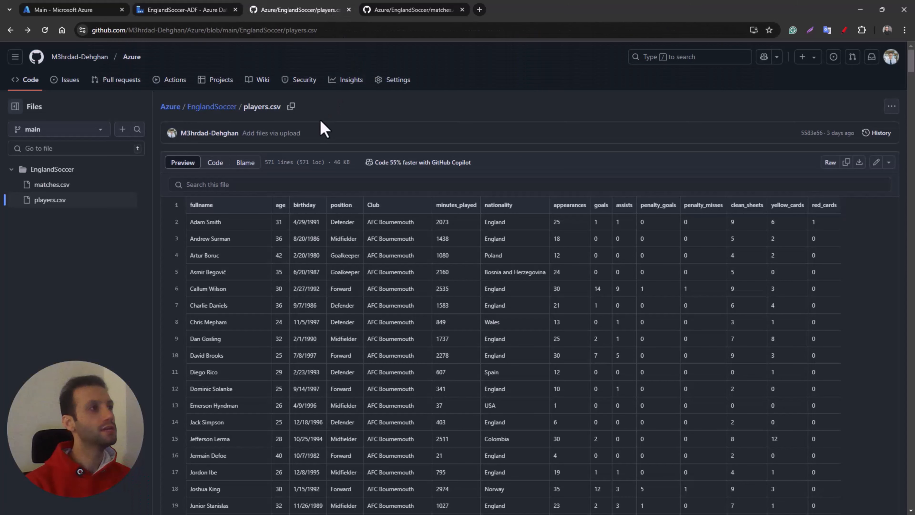
pyautogui.moveTo(281, 106); pyautogui.dragTo(265, 107)
pyautogui.click(177, 10)
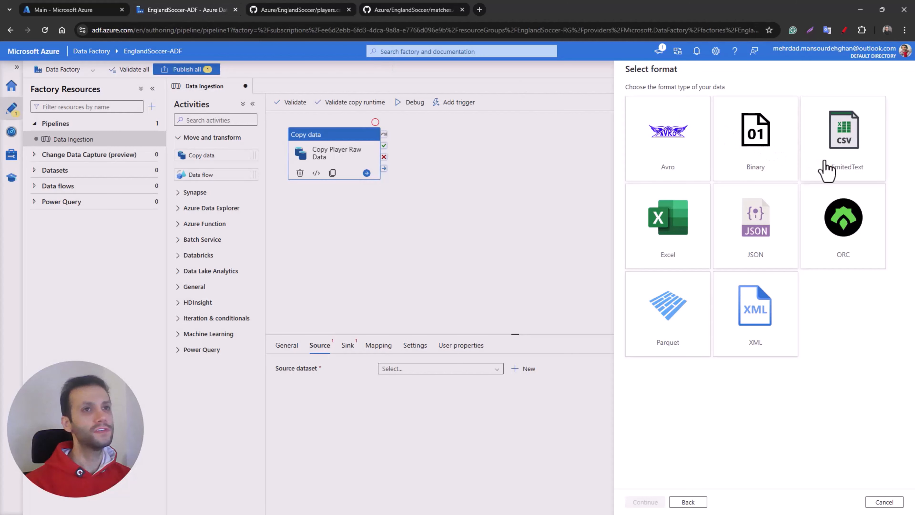
pyautogui.click(828, 167)
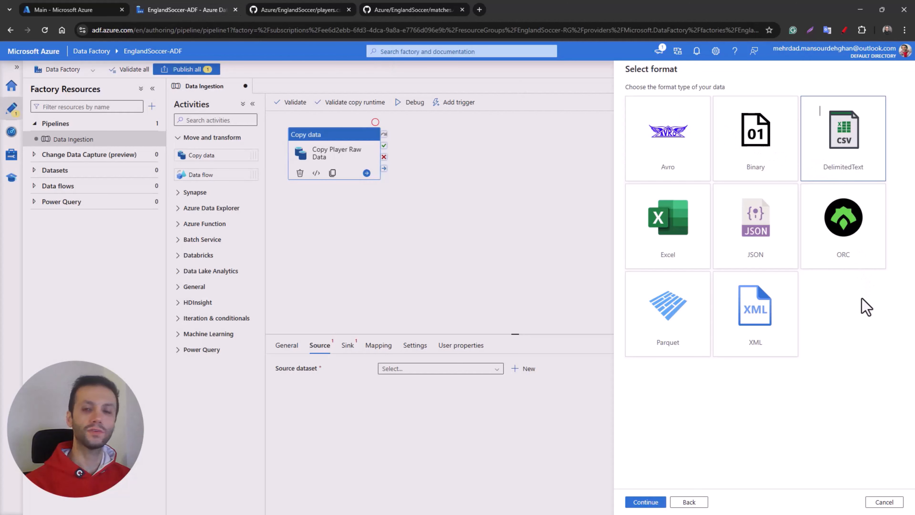
pyautogui.click(645, 501)
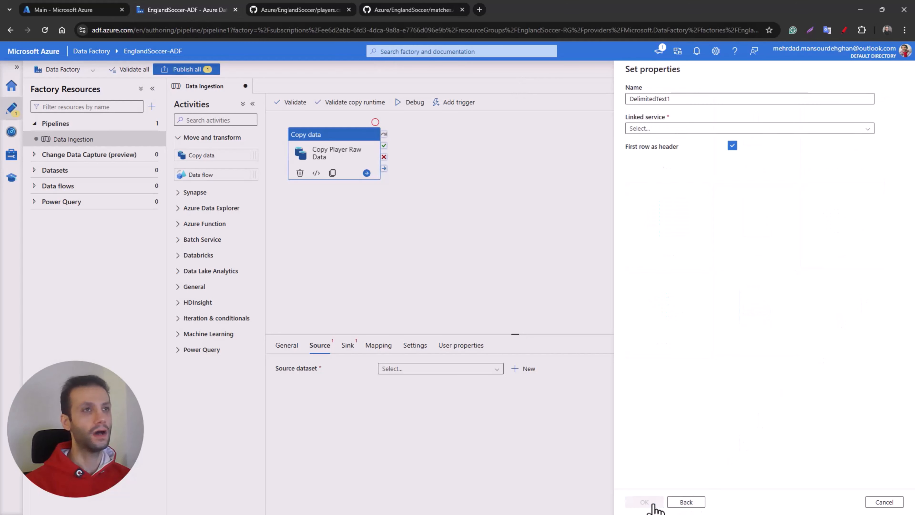
# Step: Name the source dataset GET_Raw_Player
pyautogui.moveTo(678, 98); pyautogui.dragTo(630, 98)
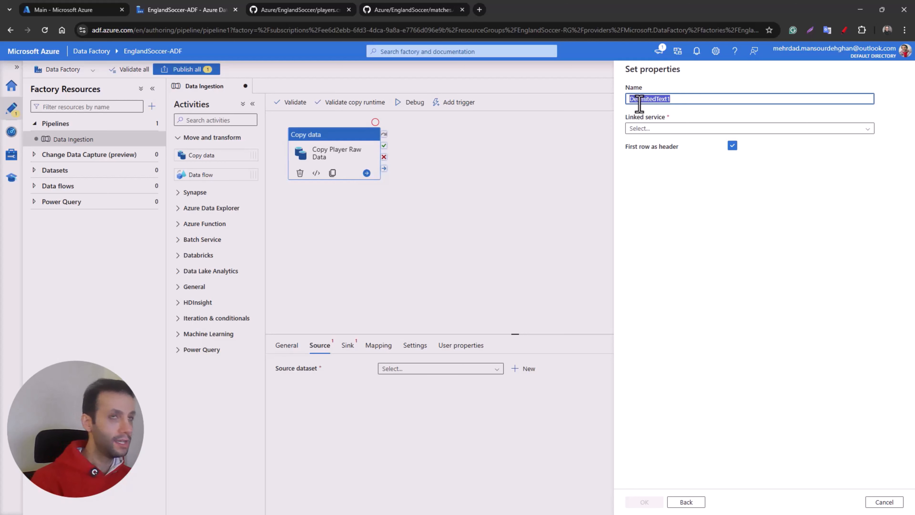
pyautogui.write('Get_Raw_Pl')
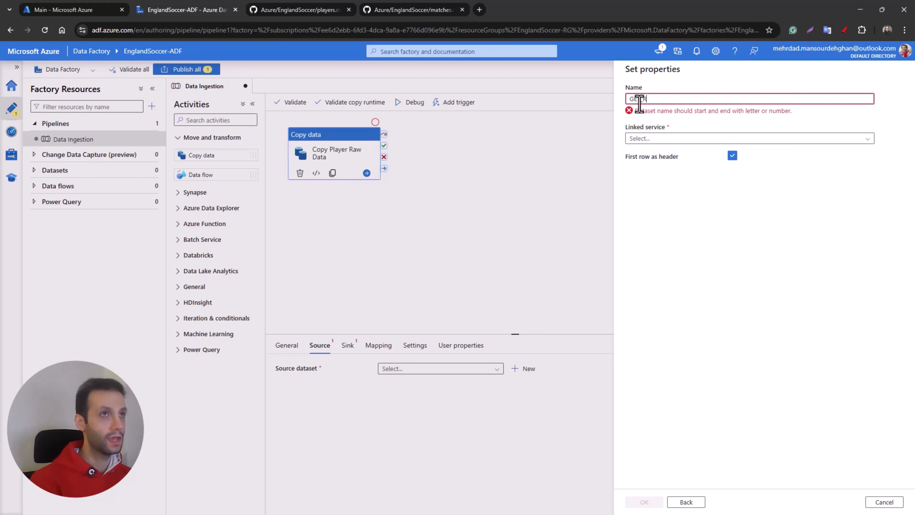
pyautogui.write('ayer')
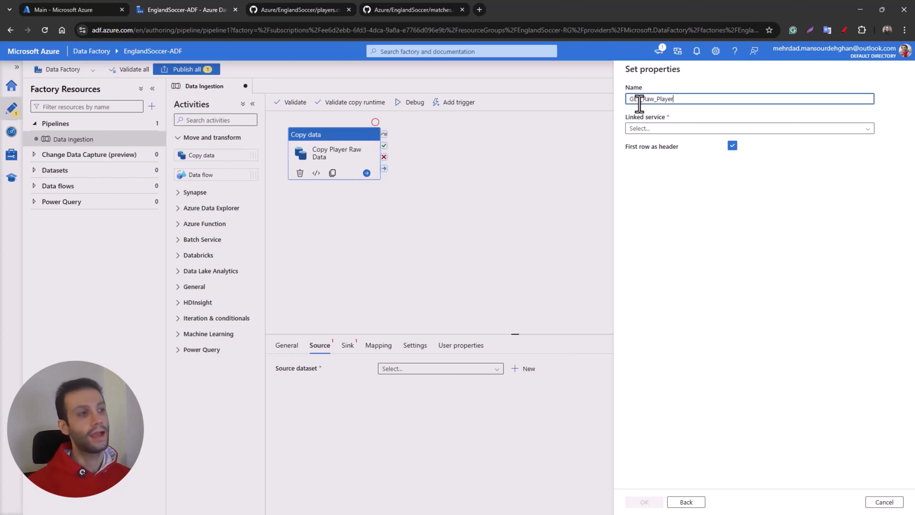
# Step: Start a new HTTP linked service for the source dataset and name it GET_Raw_Player_LinkedService
pyautogui.click(662, 129)
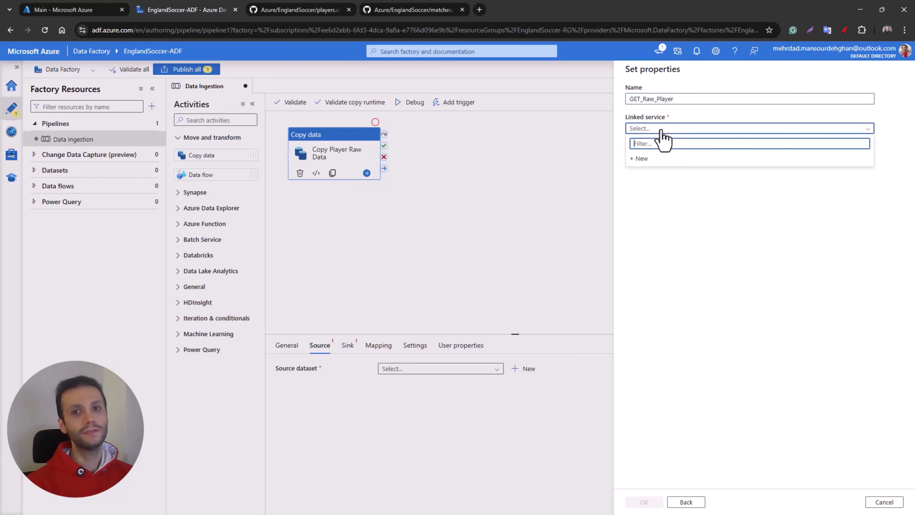
pyautogui.click(651, 161)
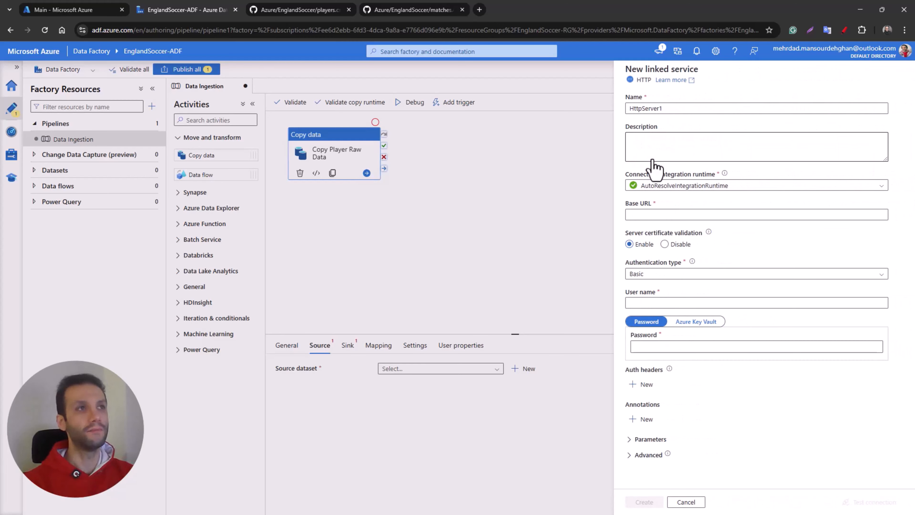
pyautogui.moveTo(667, 109); pyautogui.dragTo(620, 109)
pyautogui.write('G')
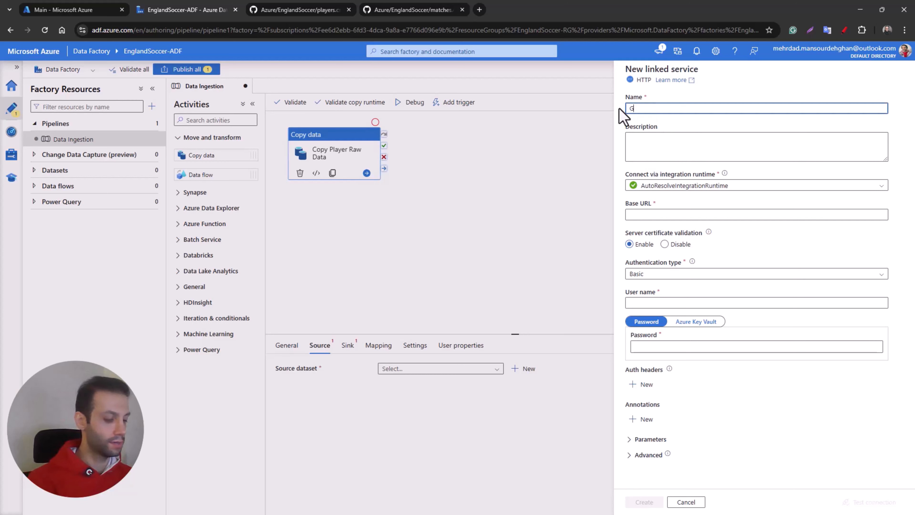
pyautogui.write('ET_Raw')
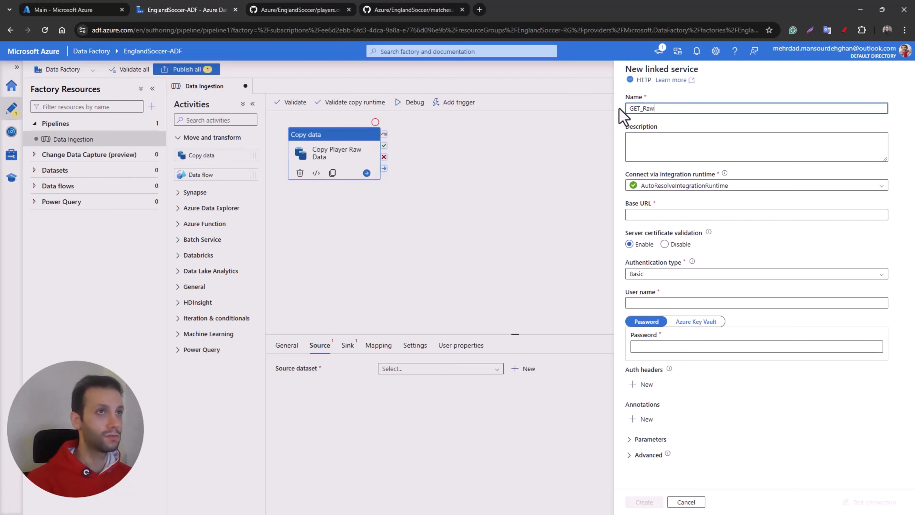
pyautogui.write('_Player_')
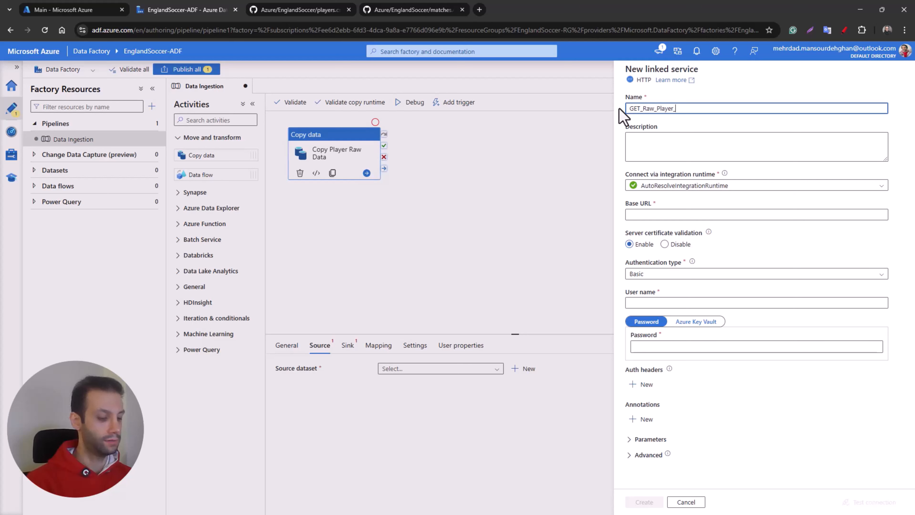
pyautogui.write('LinkedService')
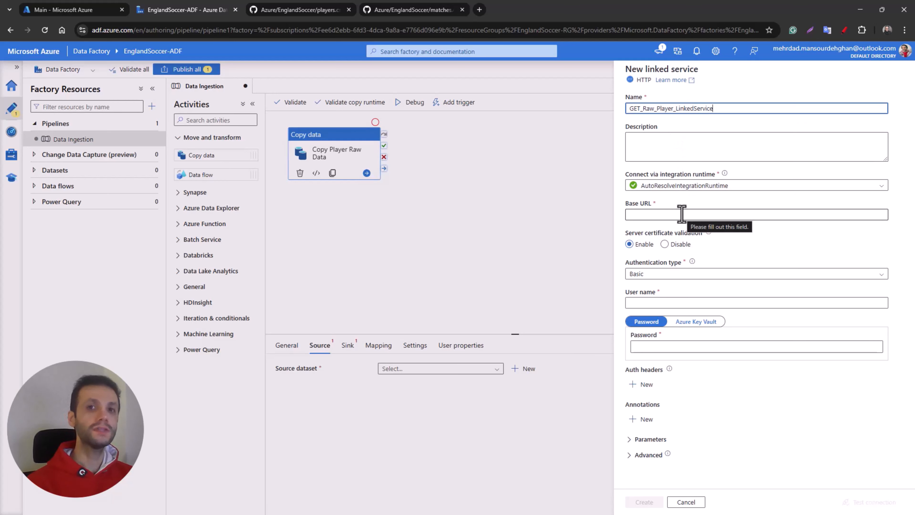
# Step: Copy the raw-file URL of players.csv from GitHub and enter it as the linked service's Base URL
pyautogui.click(293, 13)
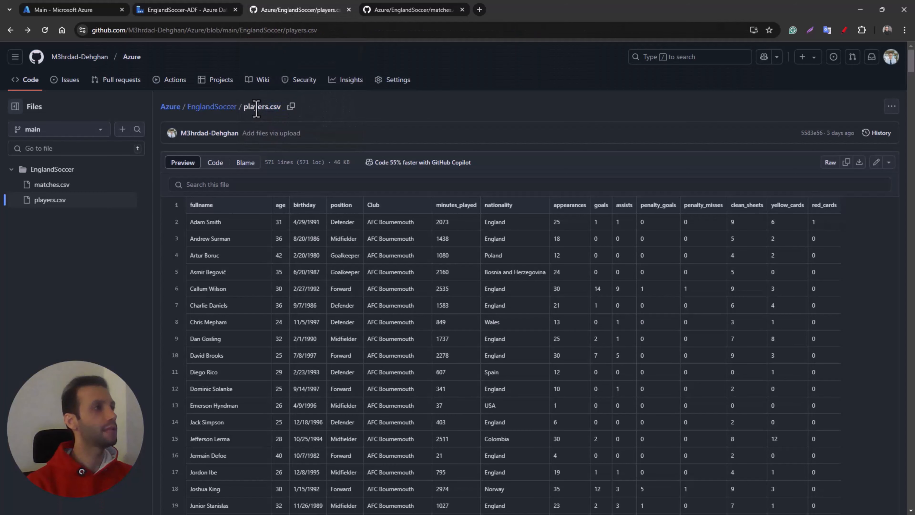
pyautogui.click(294, 35)
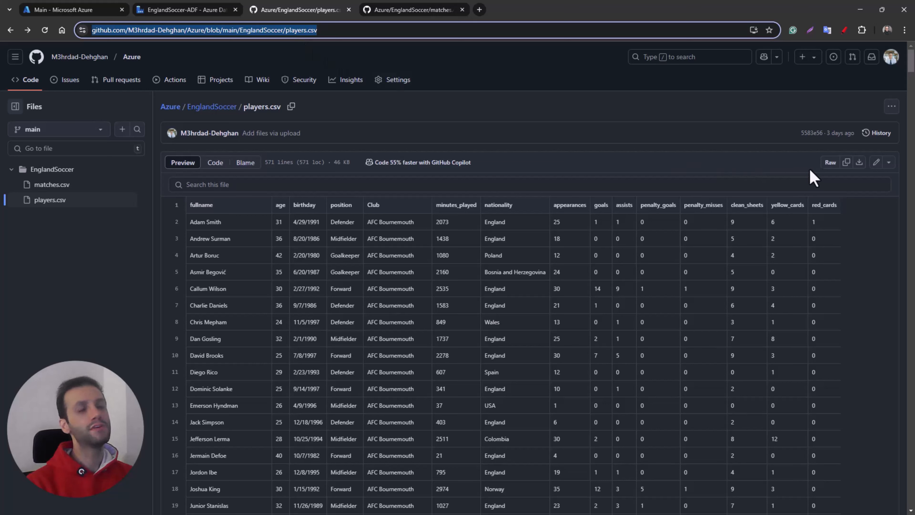
pyautogui.click(831, 169)
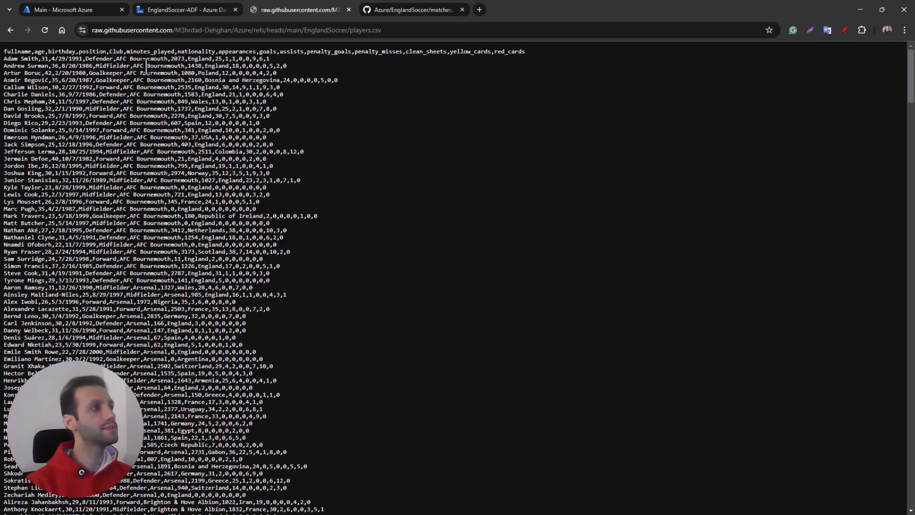
pyautogui.moveTo(909, 84); pyautogui.dragTo(864, 108)
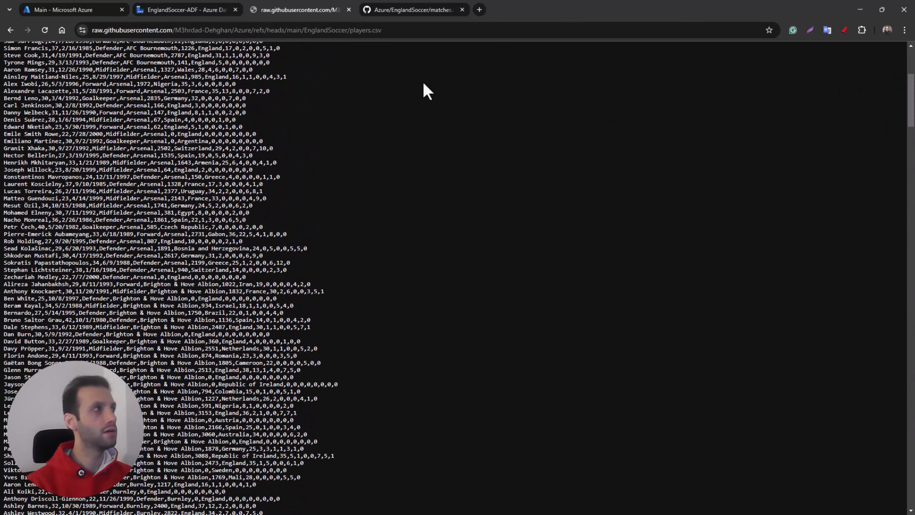
pyautogui.click(355, 32)
pyautogui.hotkey('ctrl', 'c')
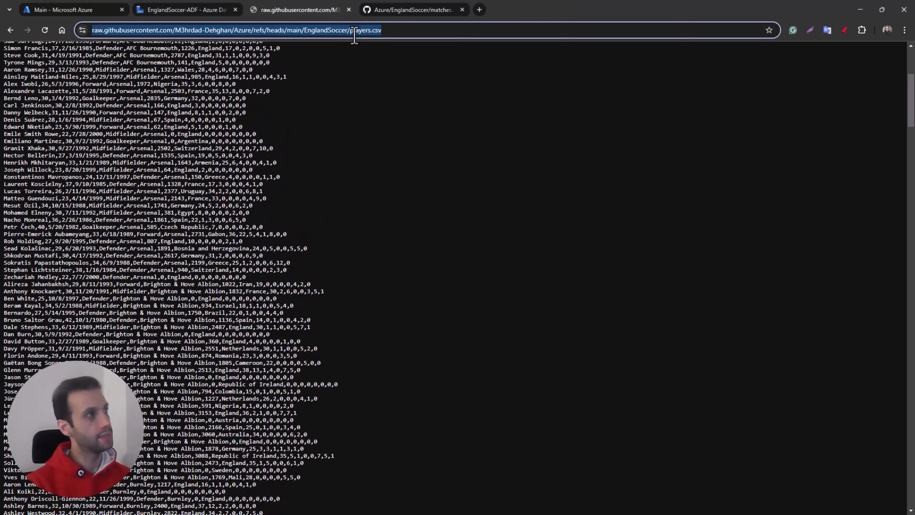
pyautogui.click(204, 10)
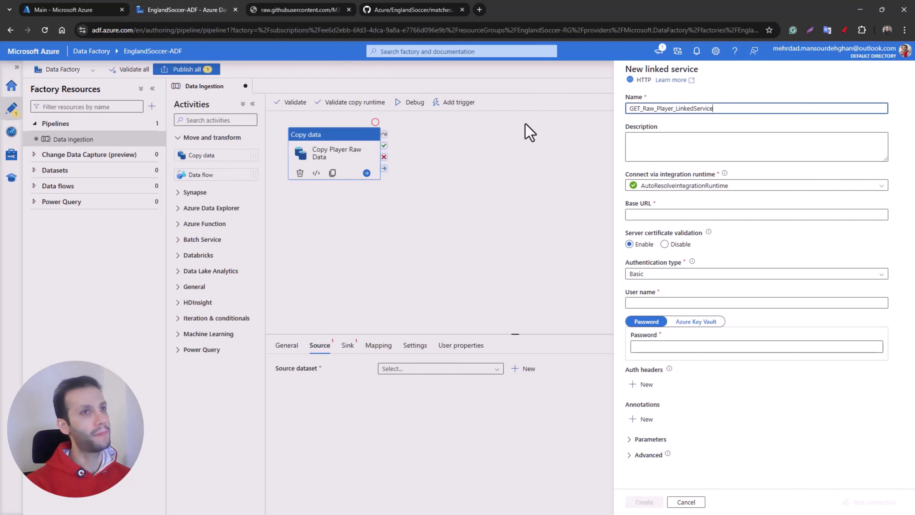
pyautogui.click(664, 216)
pyautogui.hotkey('ctrl', 'v')
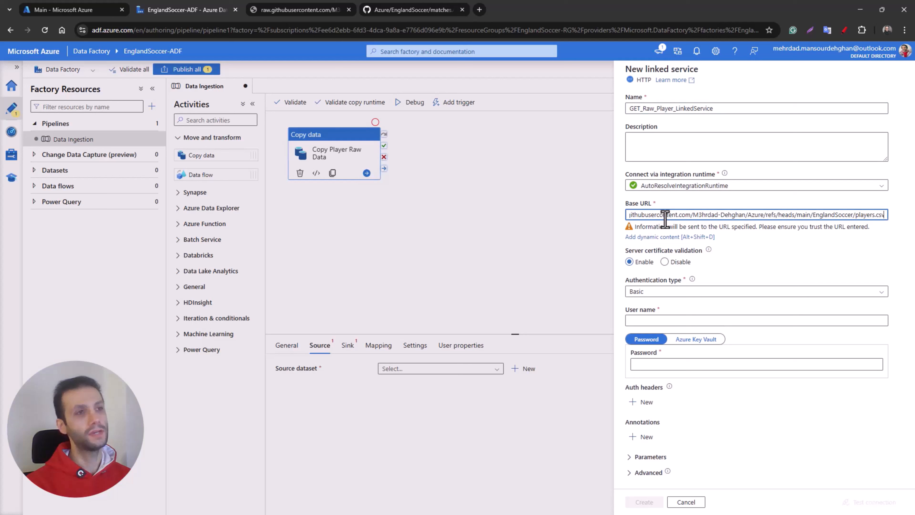
pyautogui.click(777, 263)
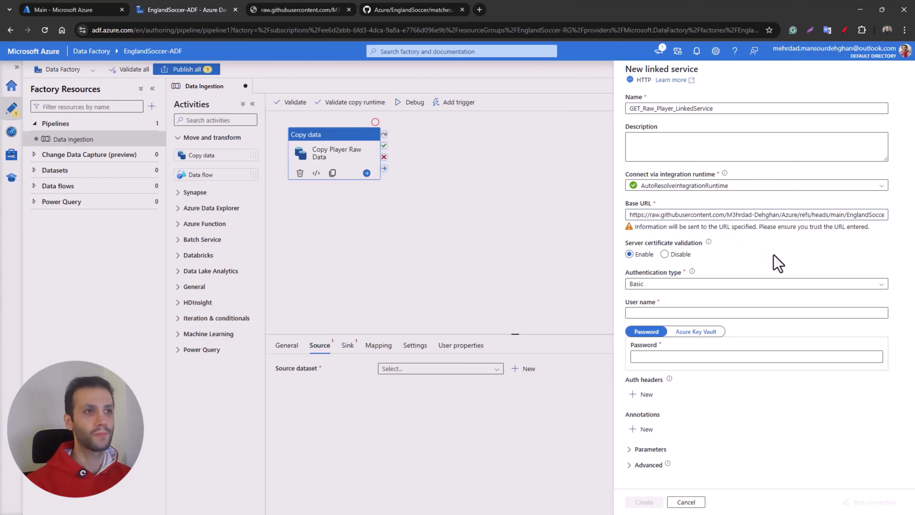
# Step: Set the linked service's authentication type to Anonymous, test the connection and create the linked service
pyautogui.click(656, 285)
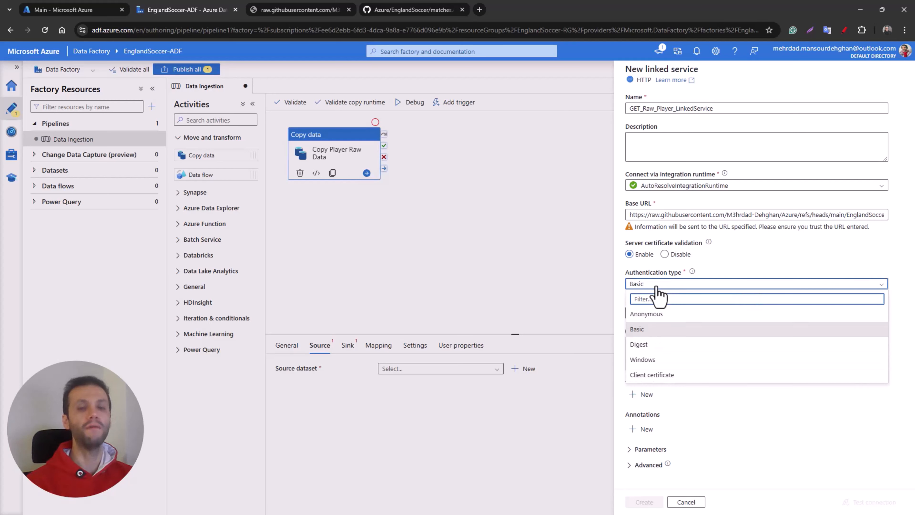
pyautogui.click(661, 314)
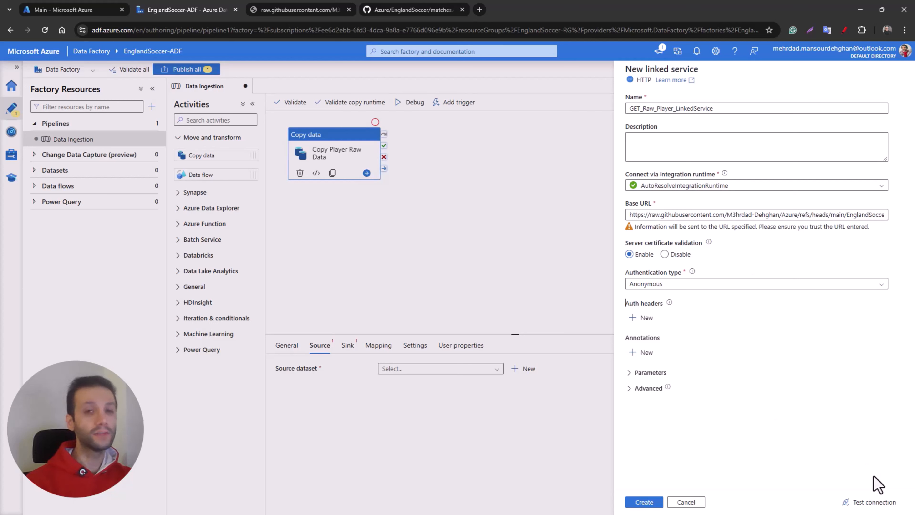
pyautogui.click(874, 502)
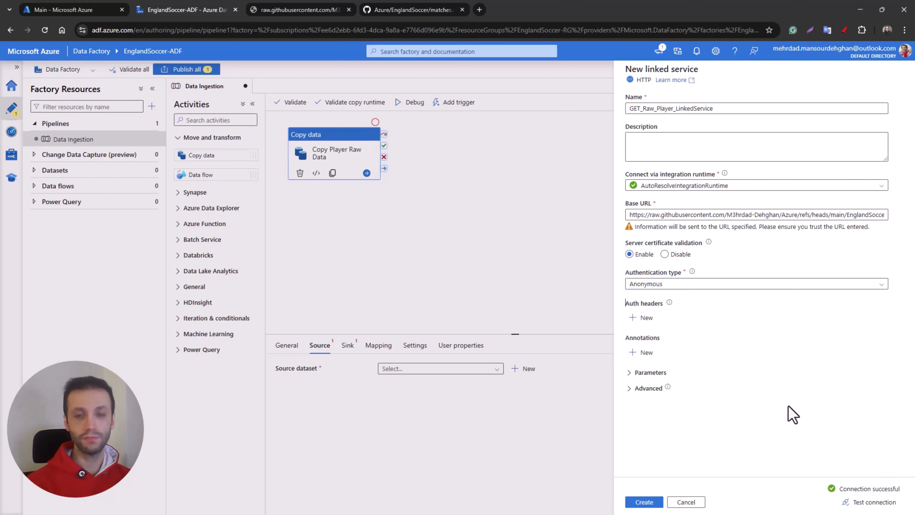
pyautogui.click(658, 503)
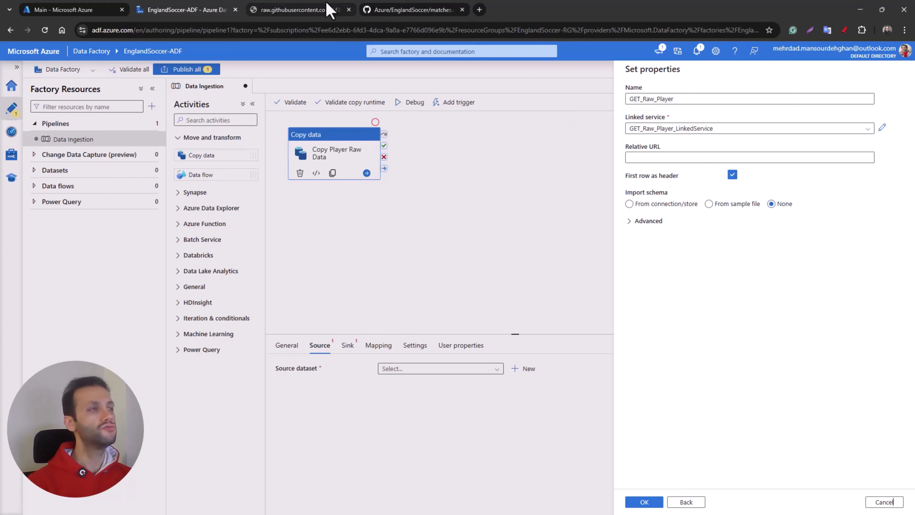
# Step: Check the header row in the raw players.csv and create the source dataset with first row as header and no imported schema
pyautogui.click(328, 10)
pyautogui.click(409, 10)
pyautogui.click(214, 10)
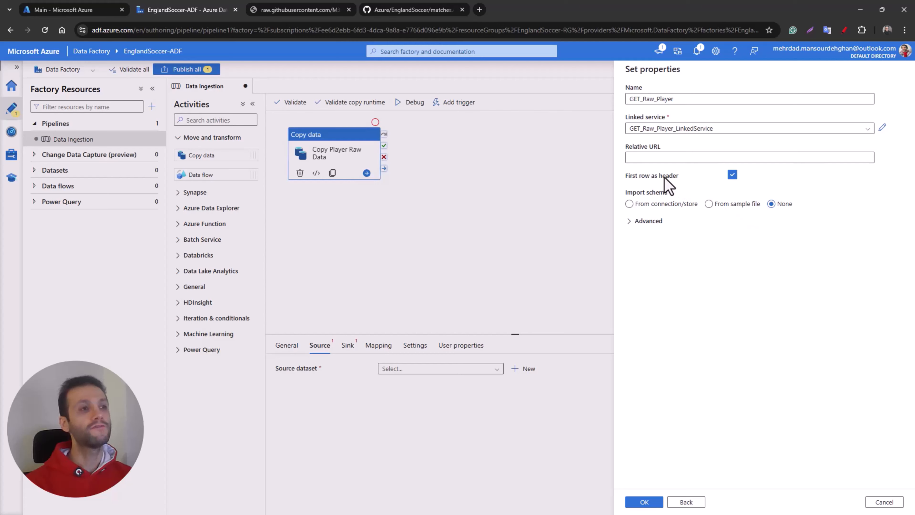
pyautogui.click(313, 11)
pyautogui.scroll(10, 342, 108)
pyautogui.click(912, 105)
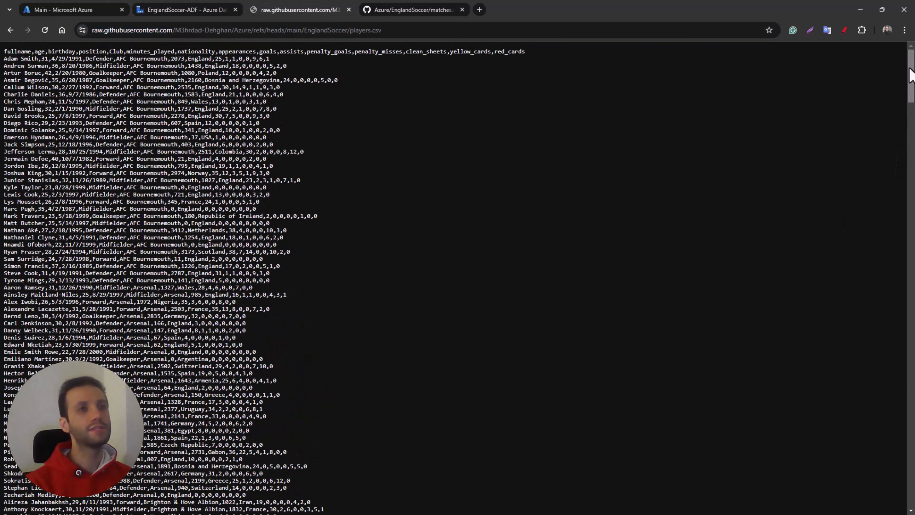
pyautogui.moveTo(5, 51); pyautogui.dragTo(550, 34)
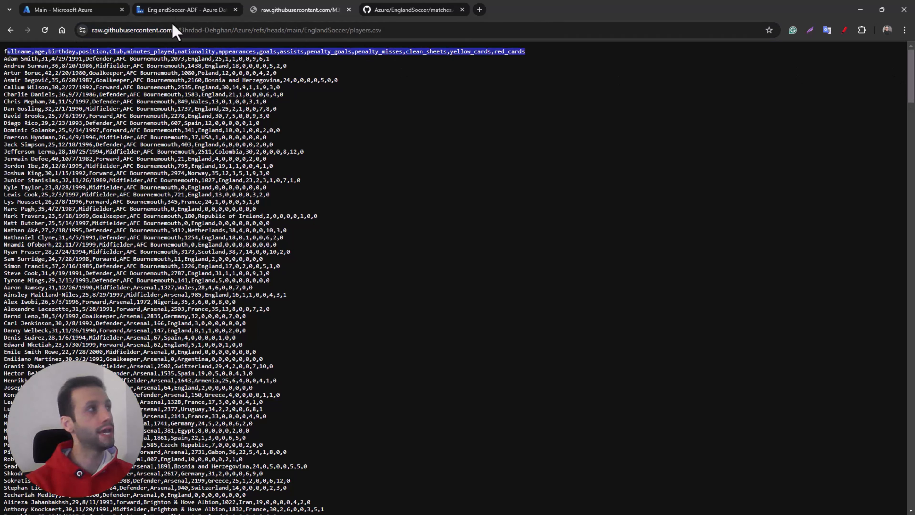
pyautogui.click(182, 9)
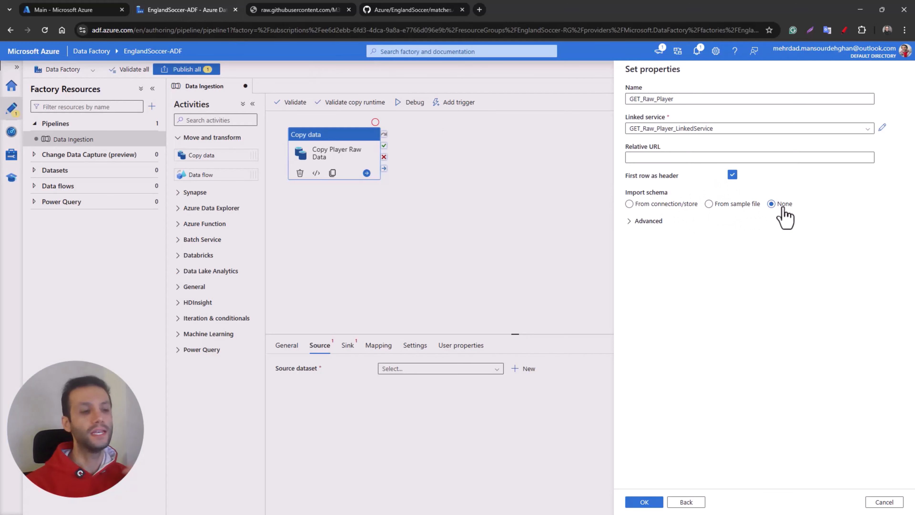
pyautogui.click(643, 502)
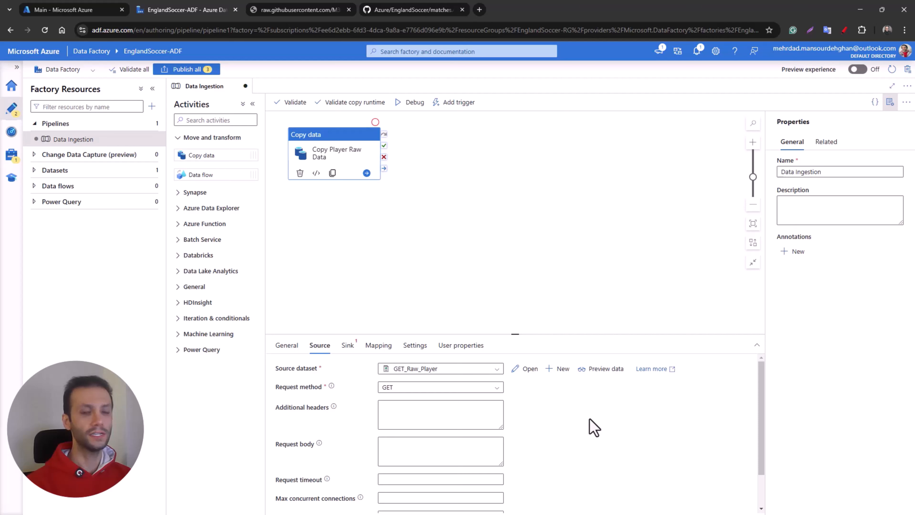
# Step: Preview the data of the GET_Raw_Player source dataset and close the preview
pyautogui.click(601, 369)
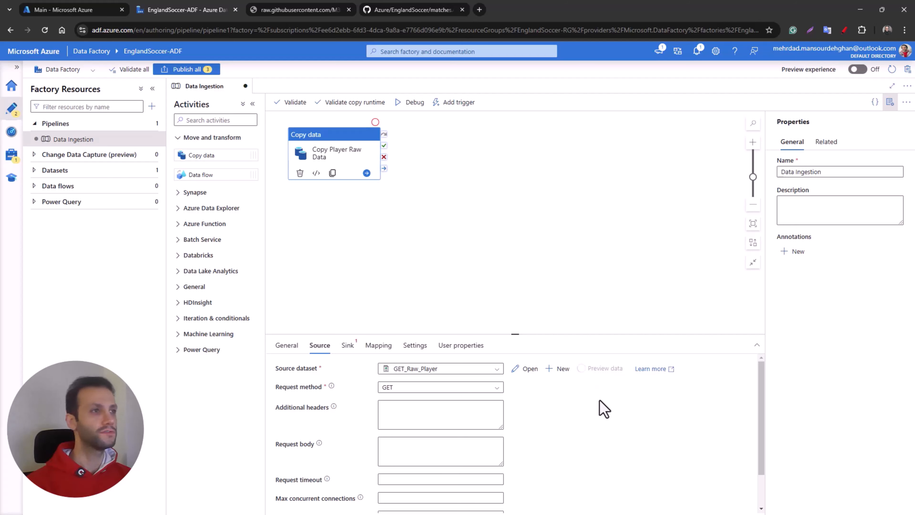
pyautogui.moveTo(461, 399); pyautogui.dragTo(579, 303)
pyautogui.moveTo(632, 280); pyautogui.dragTo(627, 260)
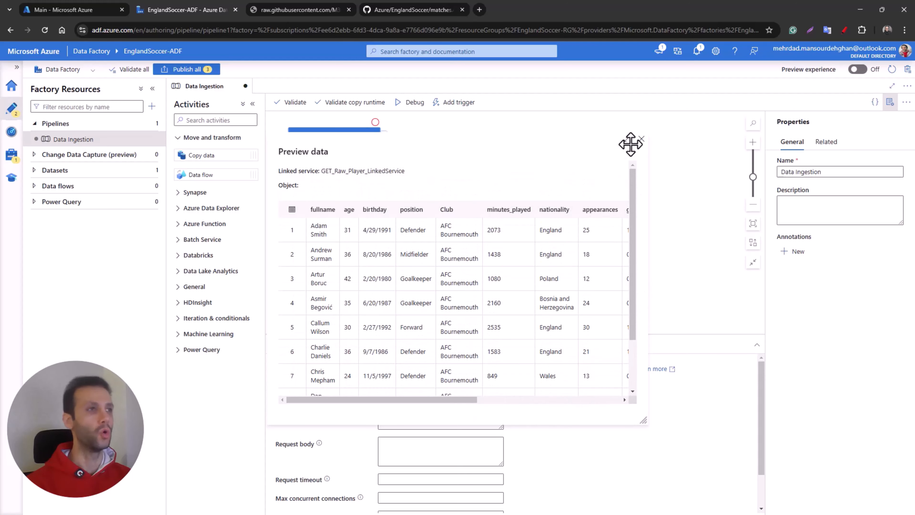
pyautogui.moveTo(401, 171); pyautogui.dragTo(370, 170)
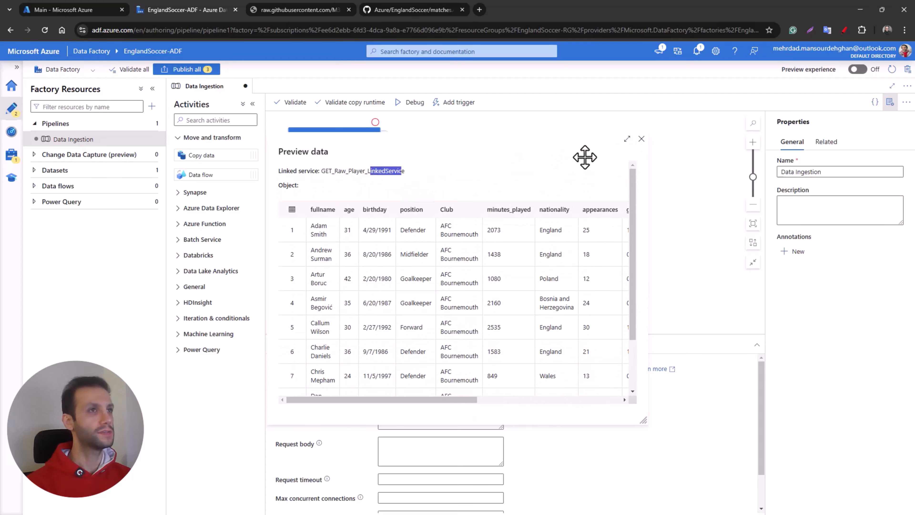
pyautogui.click(641, 138)
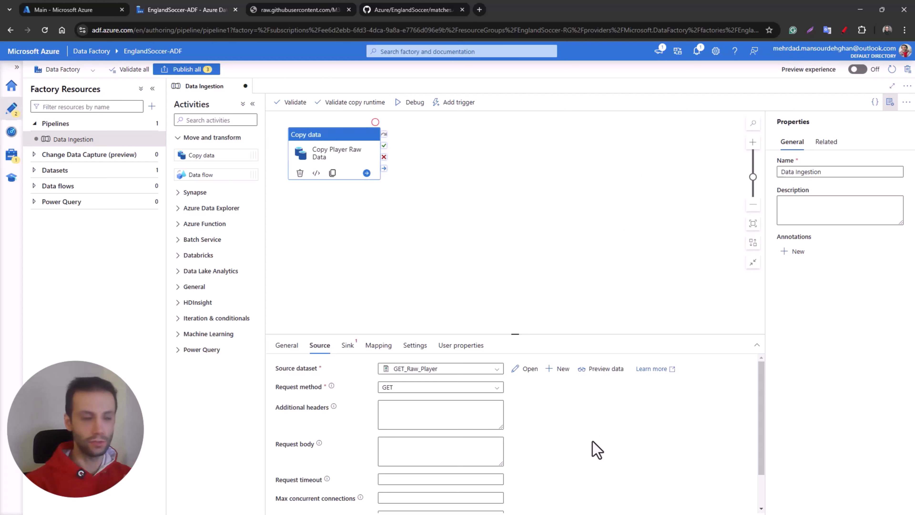
# Step: Start a new sink dataset for the Copy Player Raw Data activity, selecting Azure Data Lake Storage Gen2 as its data store
pyautogui.click(348, 345)
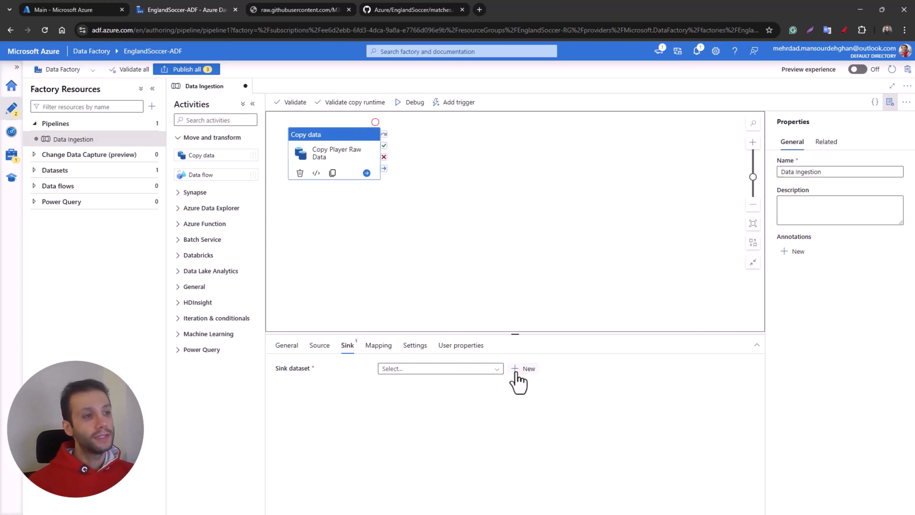
pyautogui.click(496, 371)
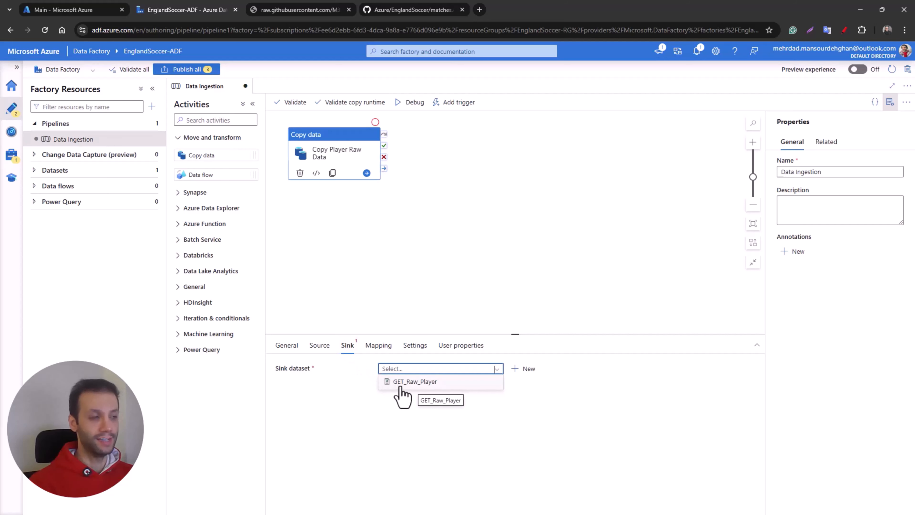
pyautogui.click(522, 370)
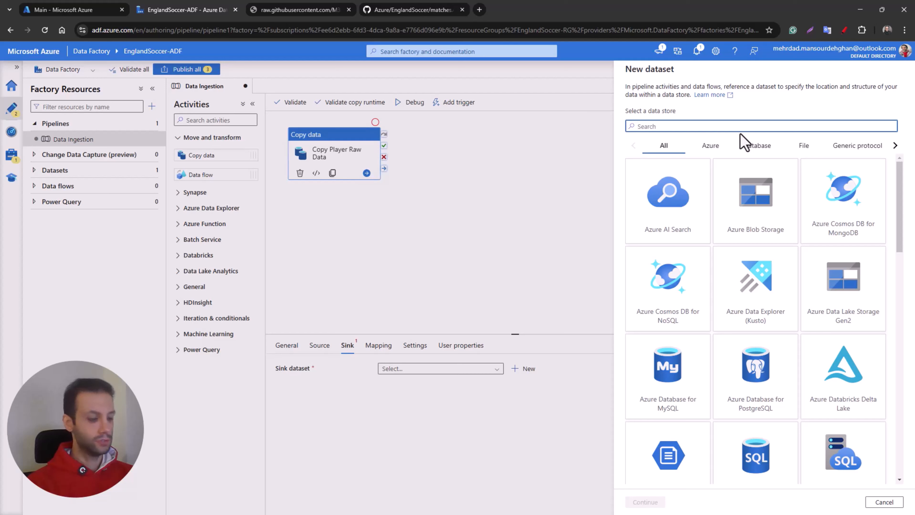
pyautogui.write('htt')
pyautogui.press('BackSpace')
pyautogui.press('BackSpace')
pyautogui.press('BackSpace')
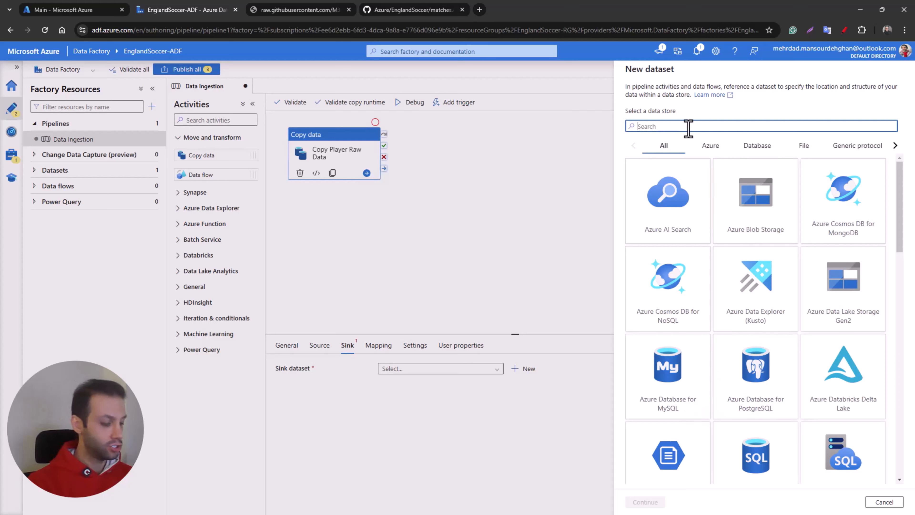
pyautogui.write('datal')
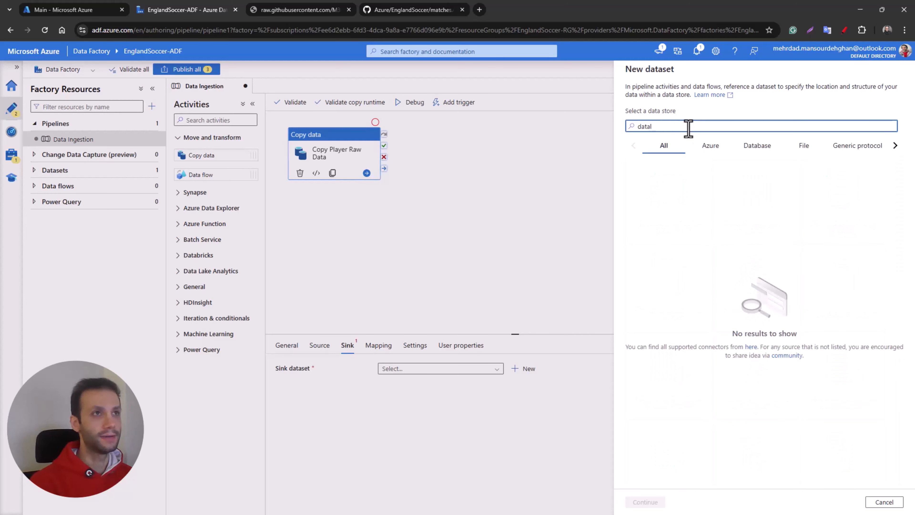
pyautogui.press('BackSpace')
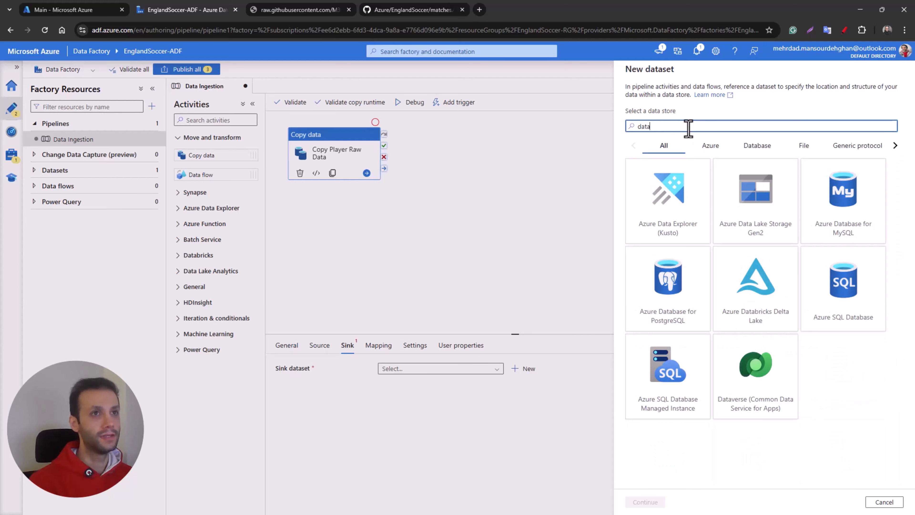
pyautogui.click(759, 228)
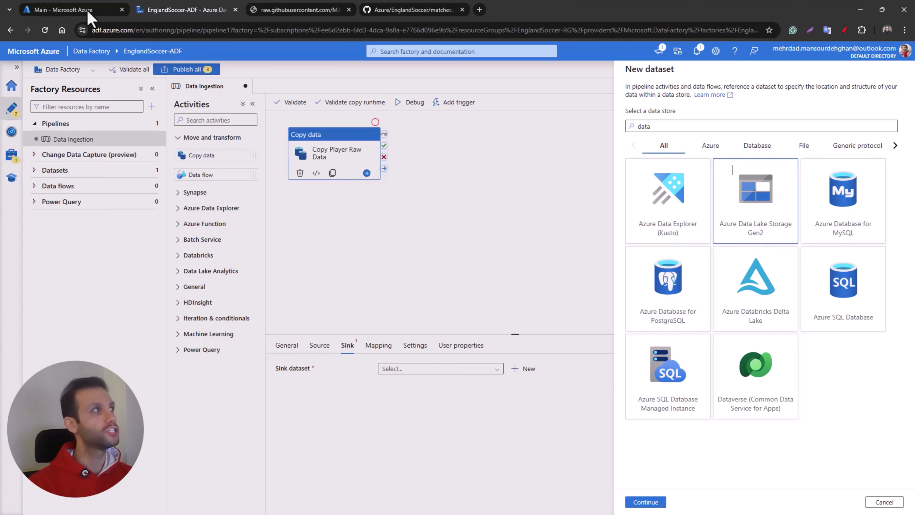
# Step: Check the account kind of the engsoccerstorage storage account in the Azure portal and return to the new dataset in Data Factory
pyautogui.click(79, 10)
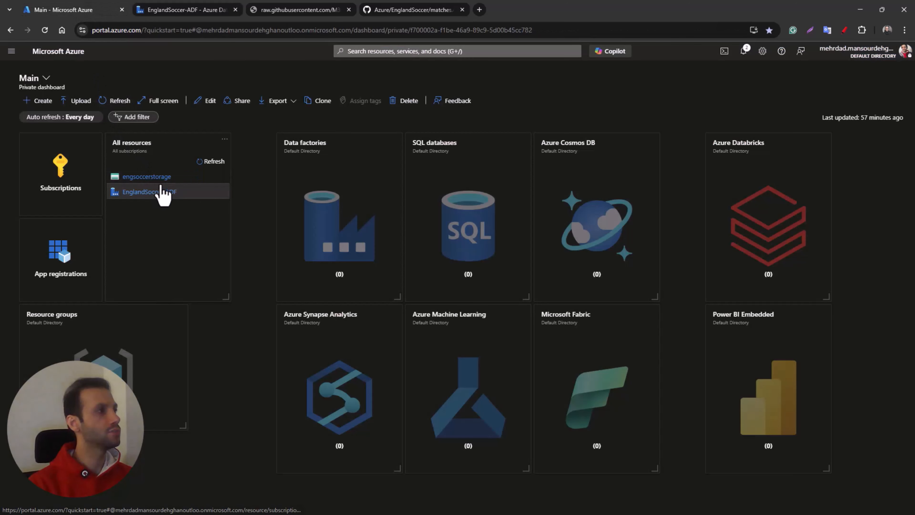
pyautogui.click(159, 178)
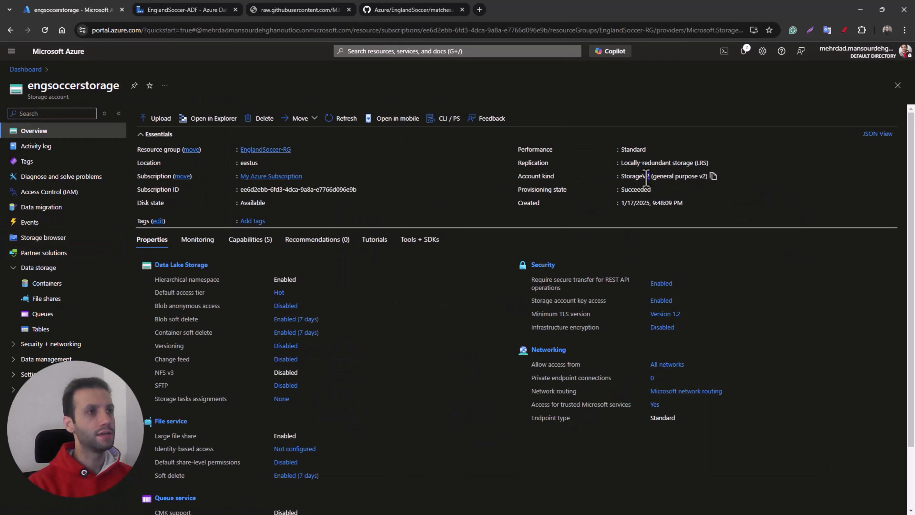
pyautogui.click(206, 10)
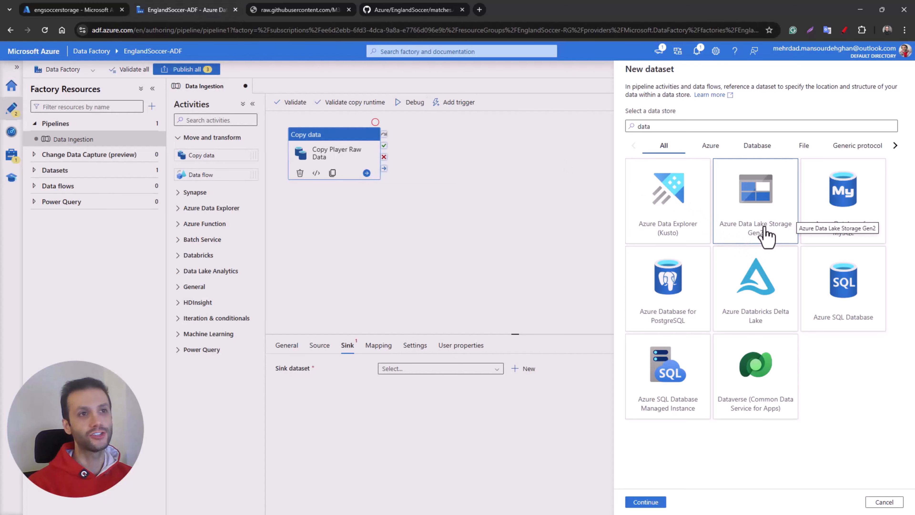
# Step: Confirm Azure Data Lake Storage Gen2 as the sink data store and choose DelimitedText as the dataset format
pyautogui.doubleClick(767, 236)
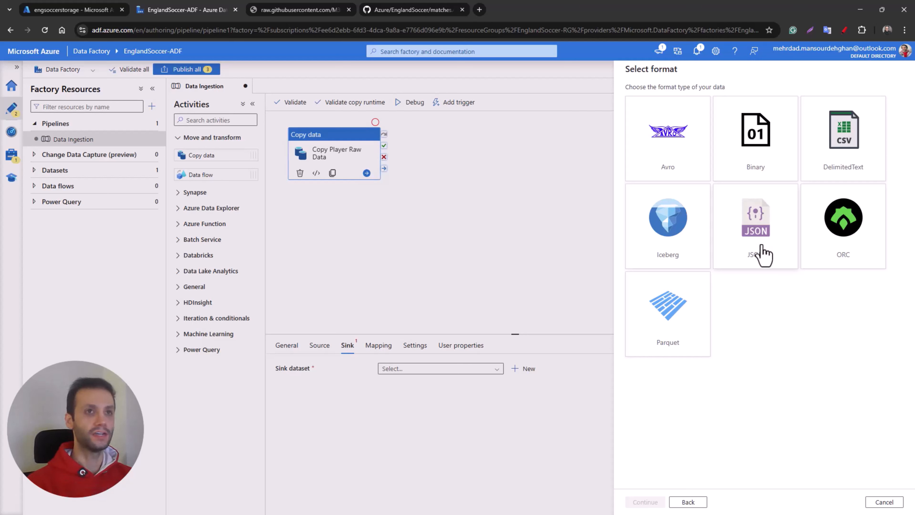
pyautogui.click(842, 166)
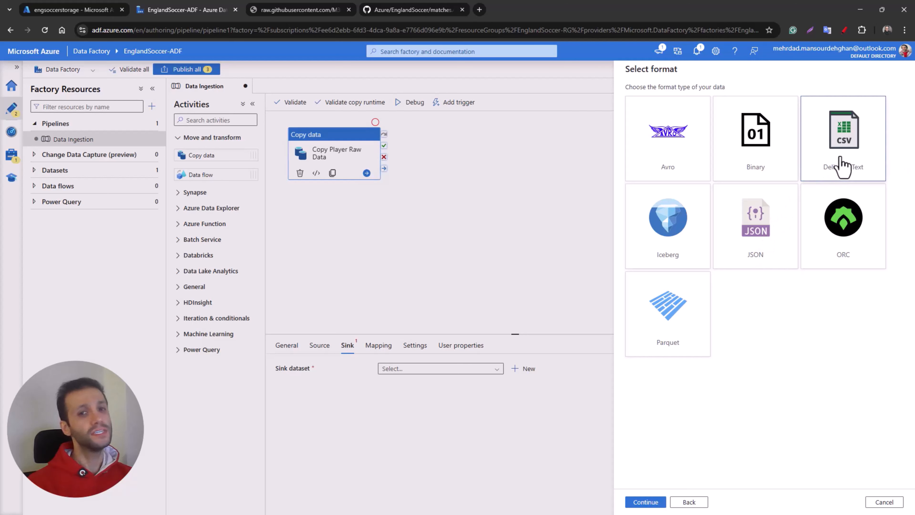
pyautogui.click(649, 503)
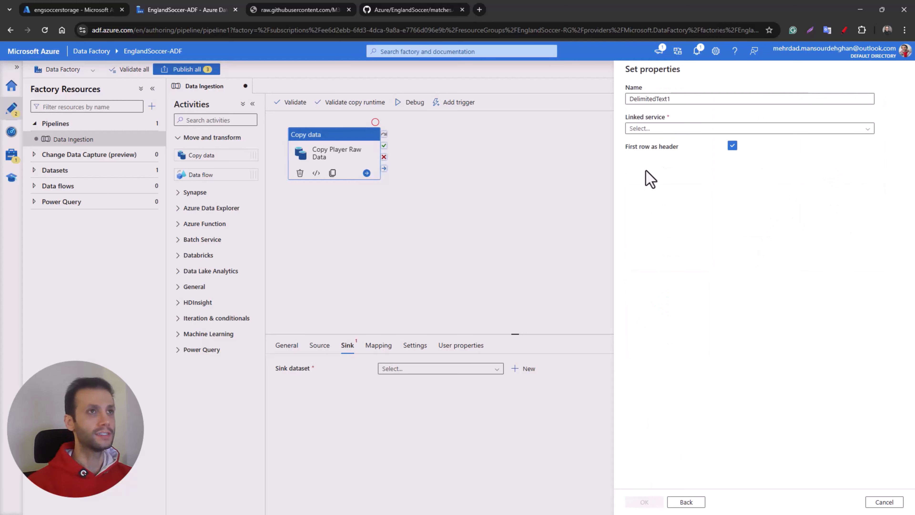
# Step: Name the sink dataset SET_Raw_Players
pyautogui.moveTo(674, 98); pyautogui.dragTo(622, 107)
pyautogui.write('S')
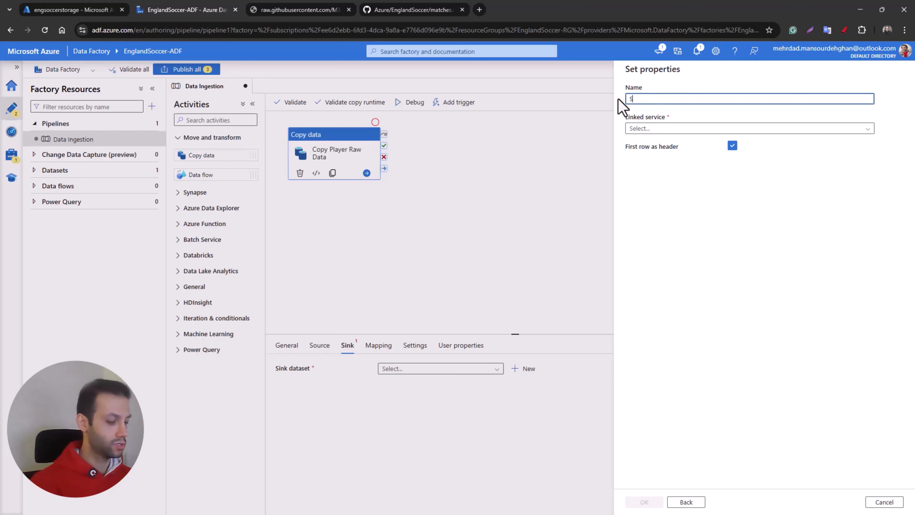
pyautogui.write('ET_Raw_Players')
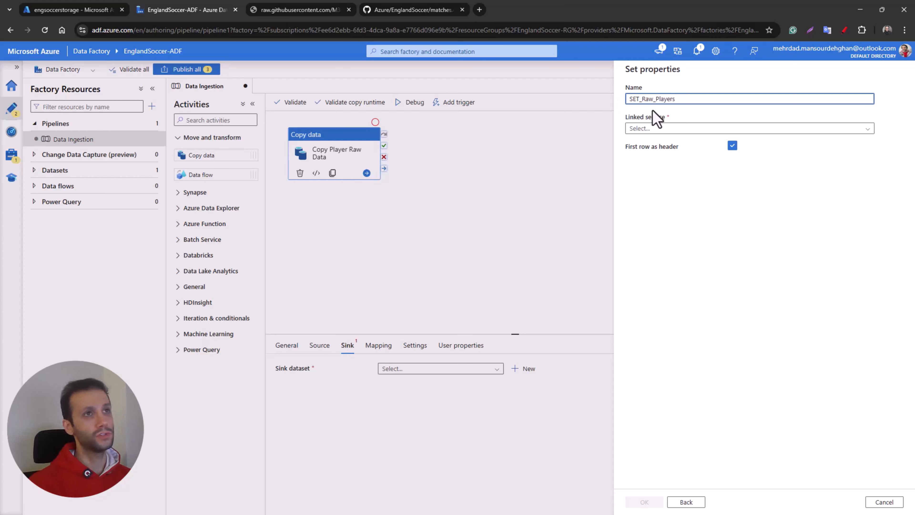
# Step: Copy the dataset name and start a new linked service named SET_Raw_Players_LinkedServices
pyautogui.hotkey('ctrl', 'a')
pyautogui.hotkey('ctrl', 'c')
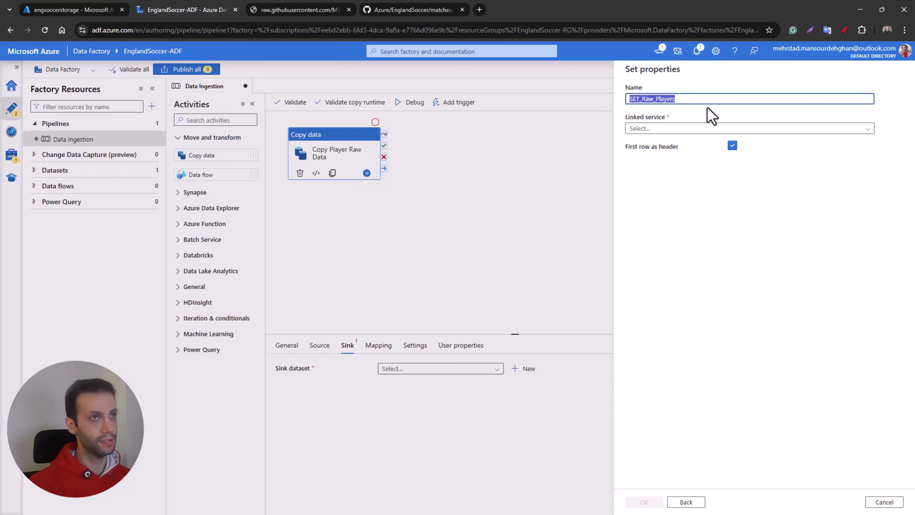
pyautogui.click(687, 129)
pyautogui.click(643, 159)
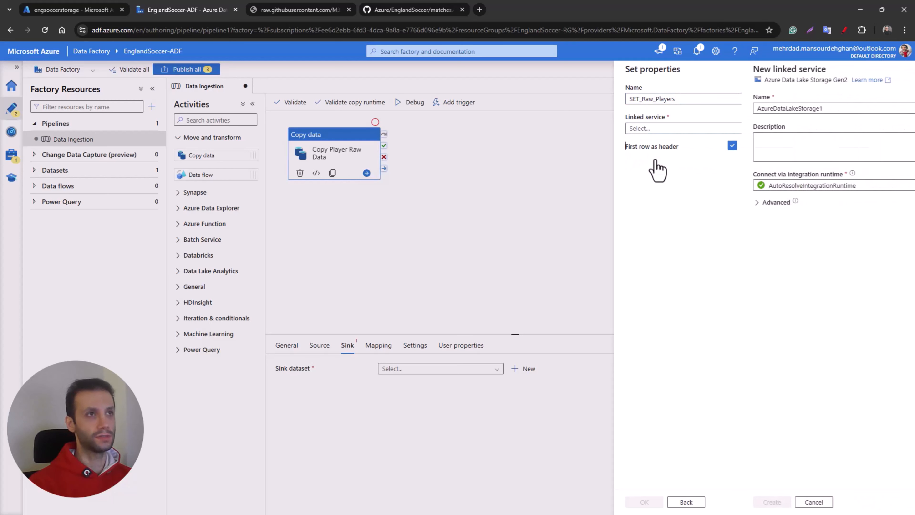
pyautogui.moveTo(704, 108); pyautogui.dragTo(608, 104)
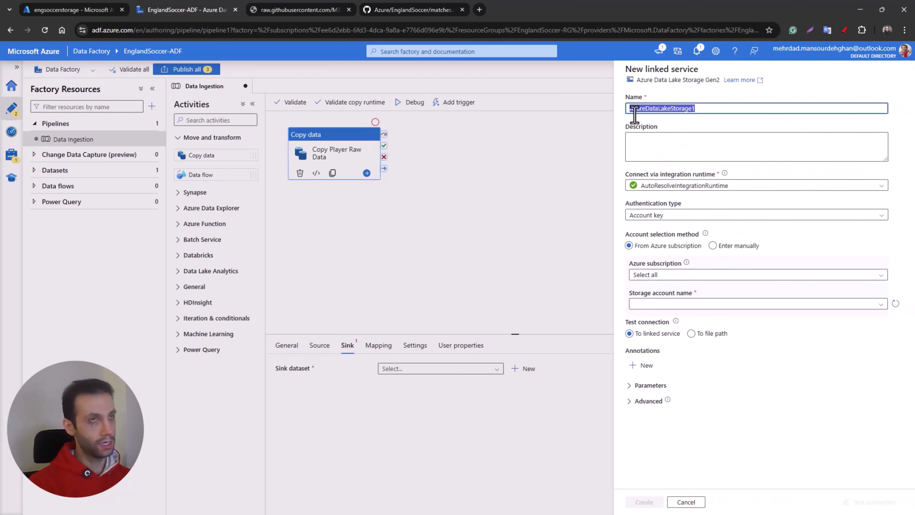
pyautogui.hotkey('ctrl', 'v')
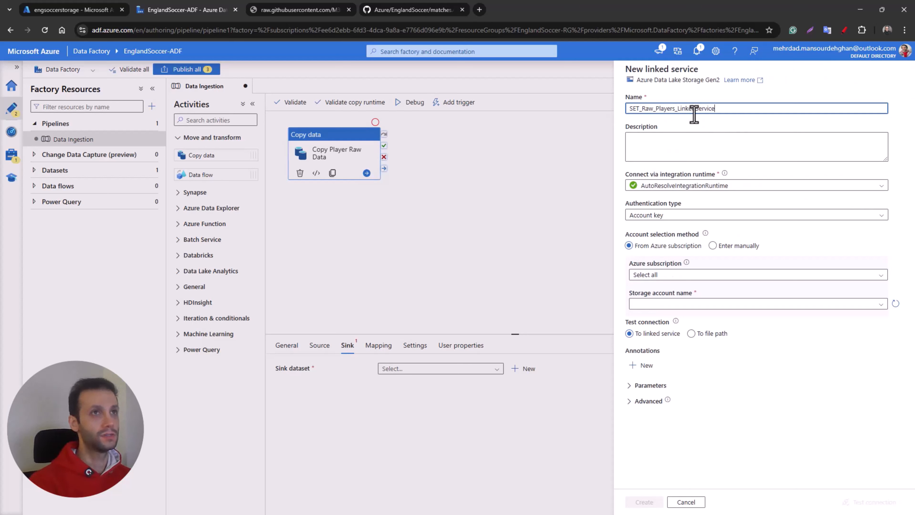
# Step: Keep Account key authentication and select My Azure Subscription and the engsoccerstorage storage account for the linked service
pyautogui.click(679, 216)
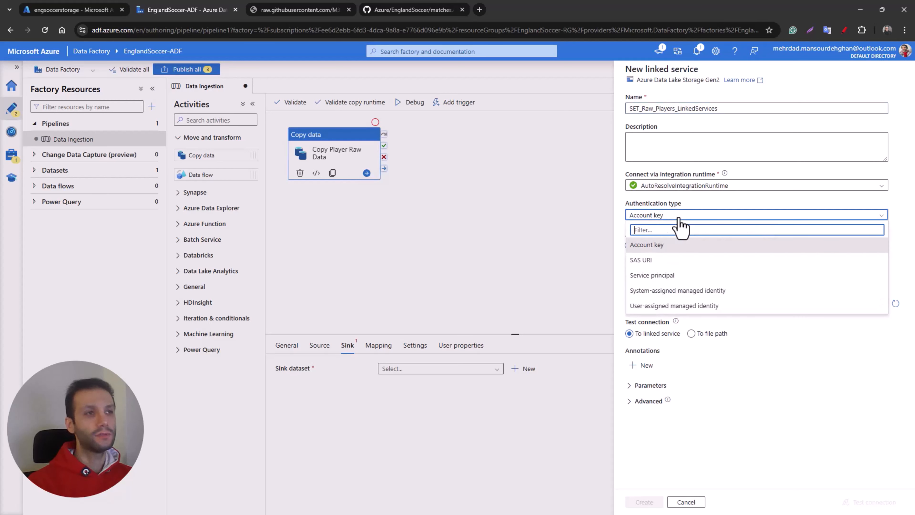
pyautogui.click(562, 226)
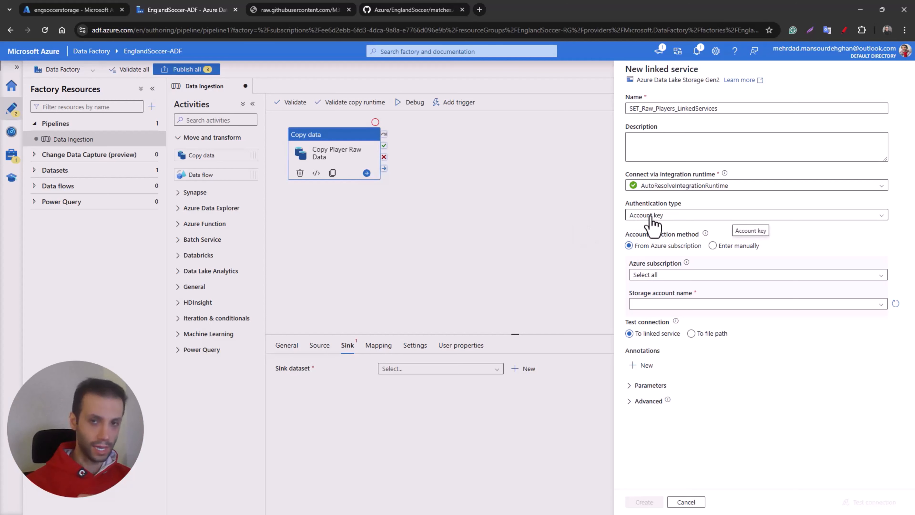
pyautogui.click(677, 275)
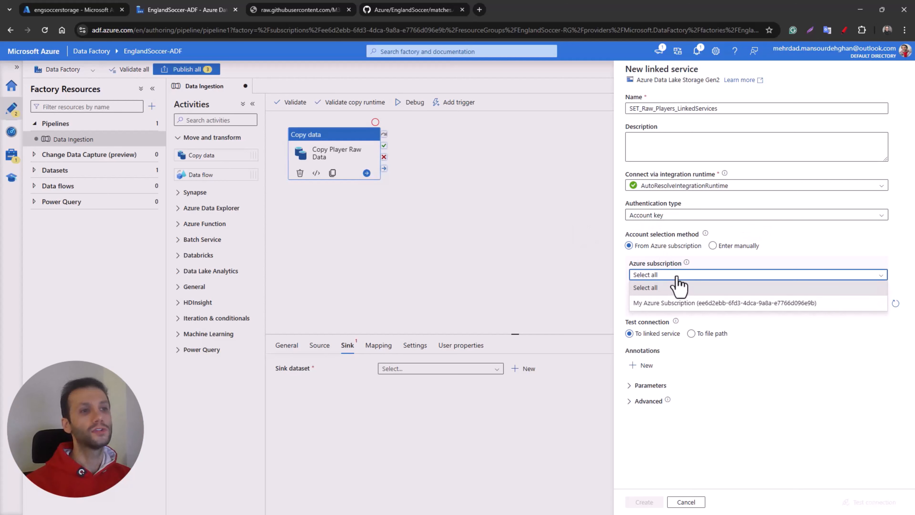
pyautogui.click(670, 304)
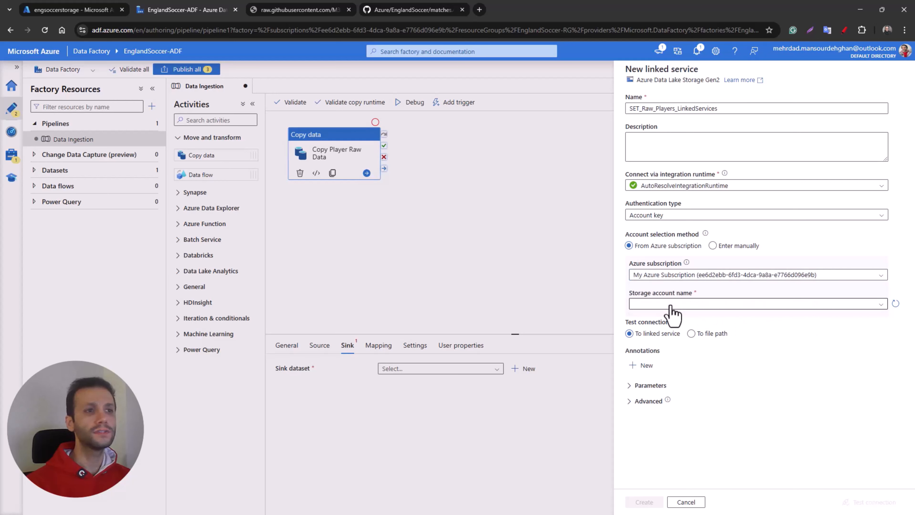
pyautogui.click(670, 305)
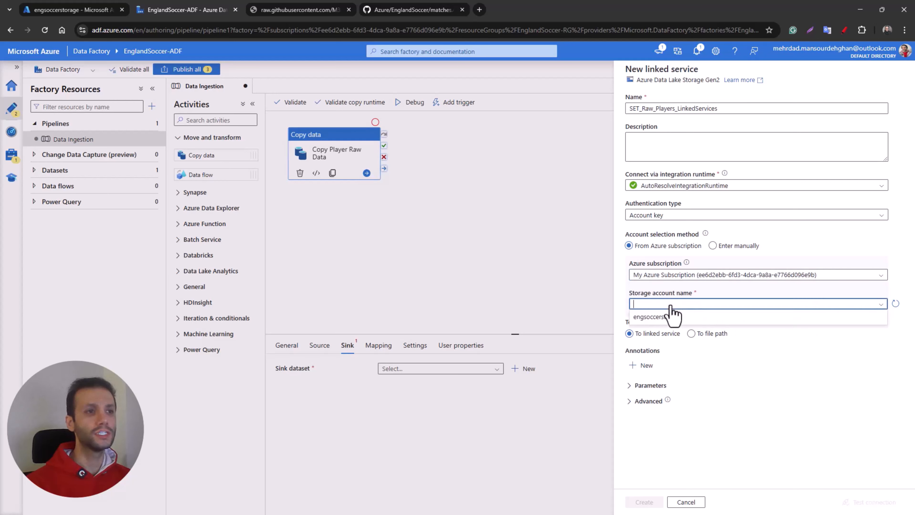
pyautogui.click(651, 320)
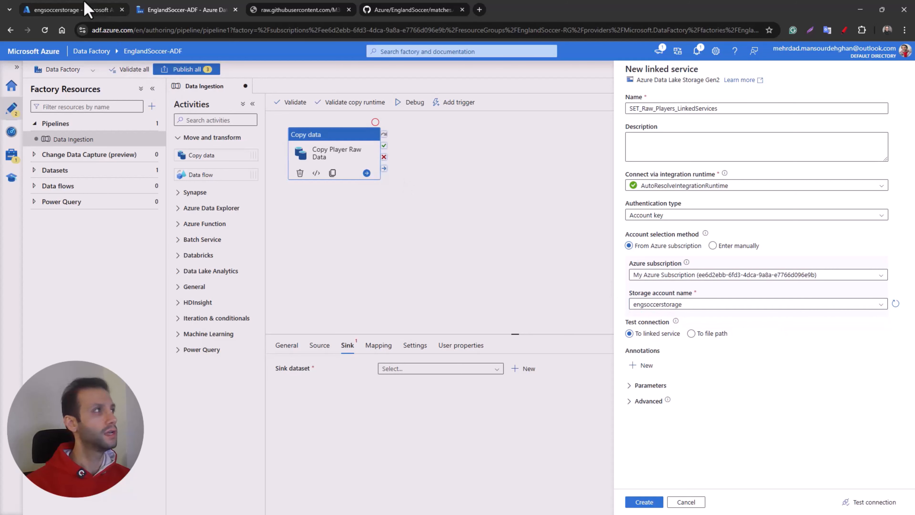
# Step: Test the connection of the Data Lake Storage linked service and create it
pyautogui.click(86, 9)
pyautogui.click(166, 10)
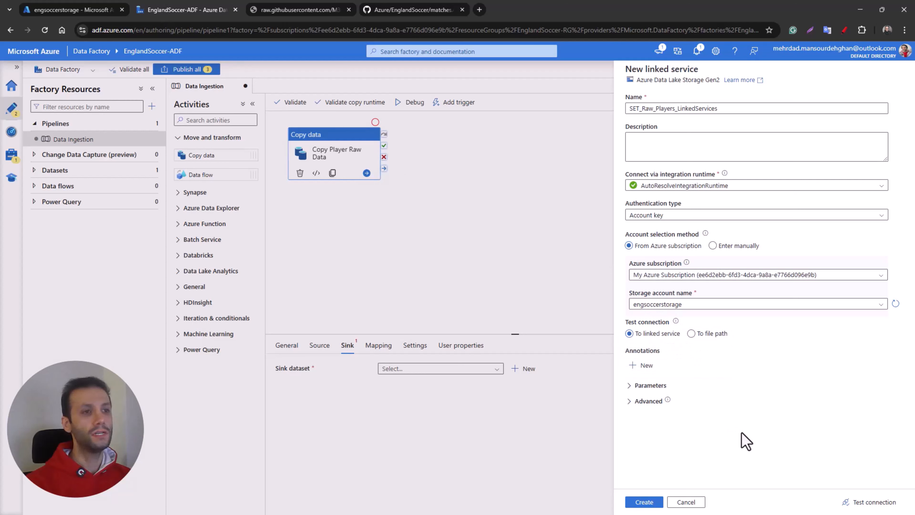
pyautogui.click(868, 501)
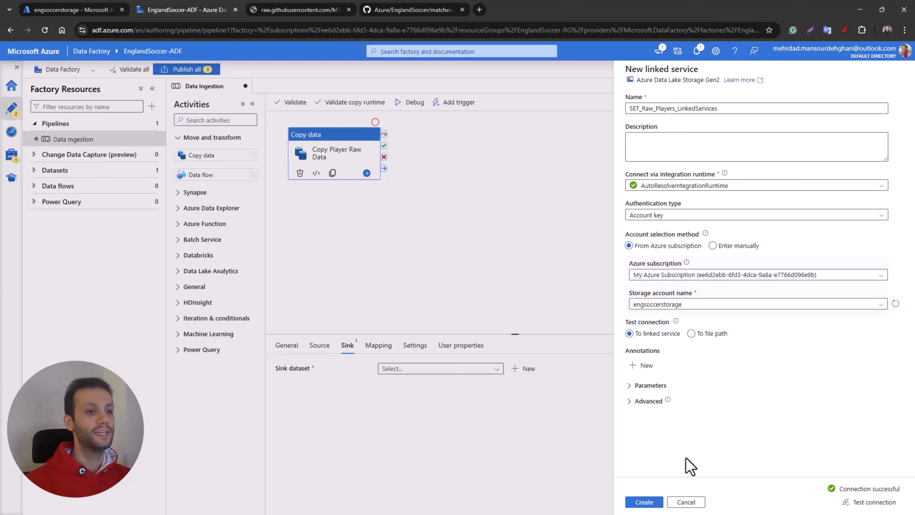
pyautogui.click(654, 503)
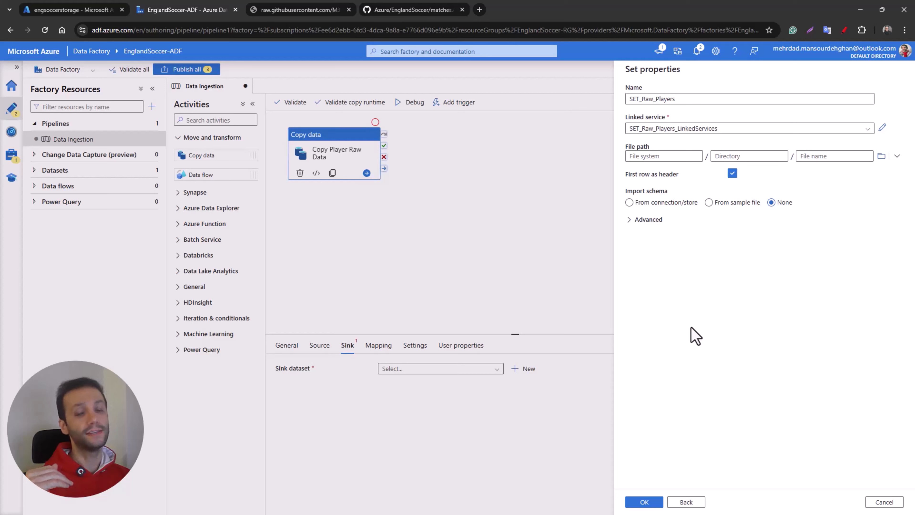
# Step: Check the containers of engsoccerstorage in the Azure portal and set the sink dataset's file path to the raw container
pyautogui.click(88, 12)
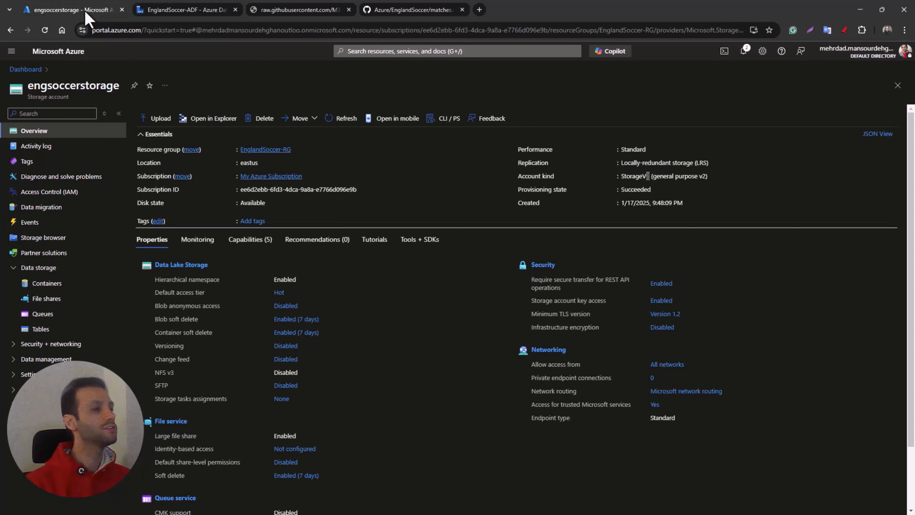
pyautogui.click(55, 284)
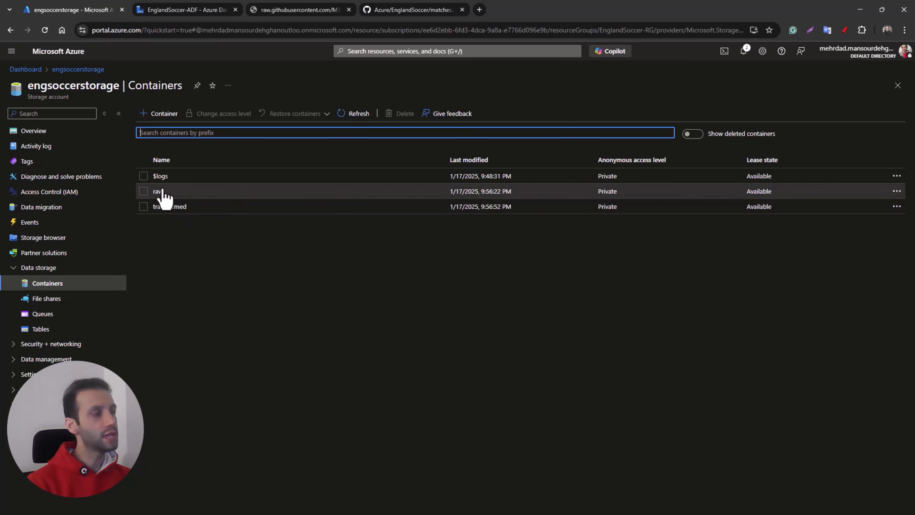
pyautogui.click(184, 10)
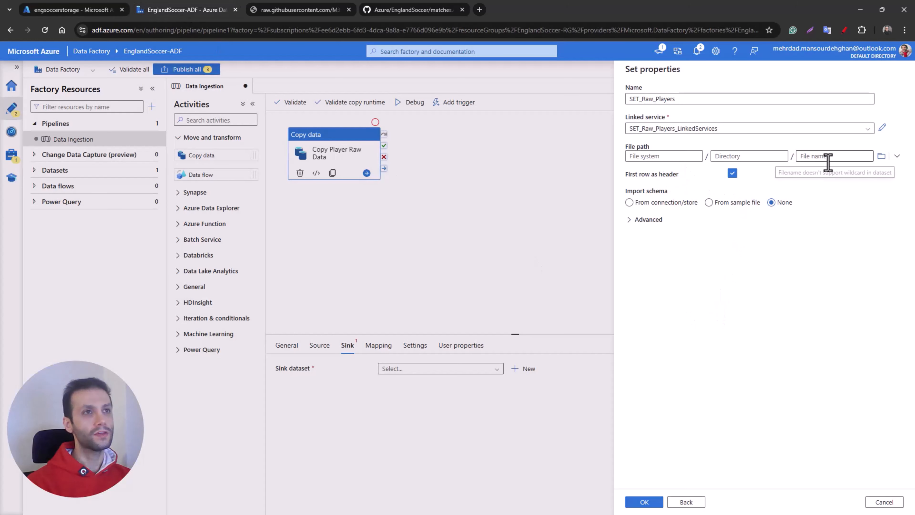
pyautogui.click(892, 159)
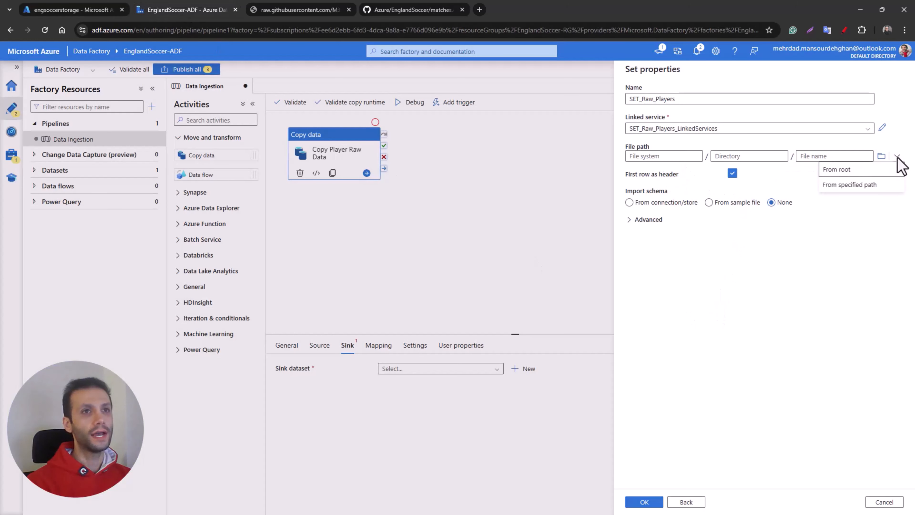
pyautogui.click(843, 186)
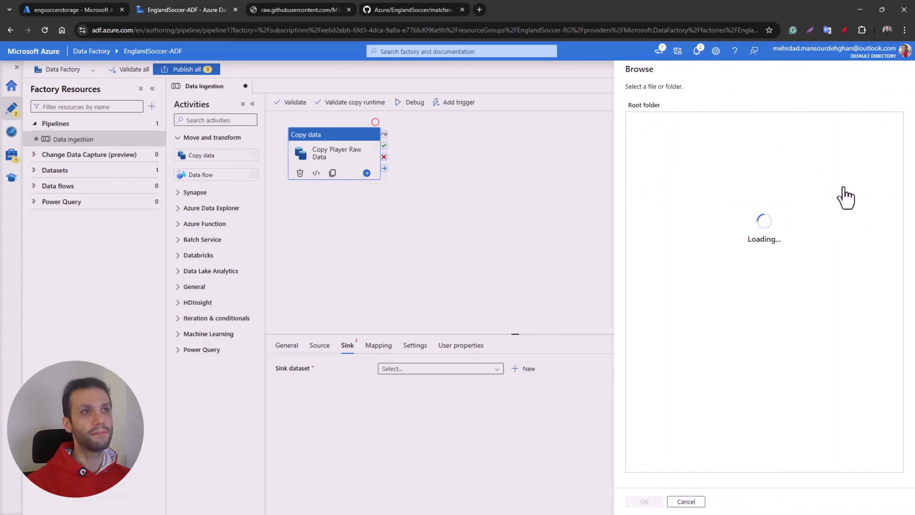
pyautogui.doubleClick(647, 121)
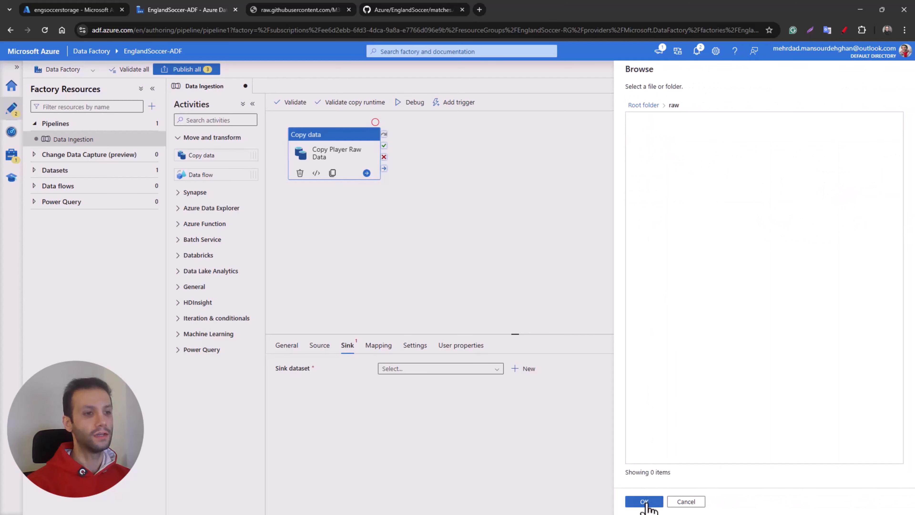
pyautogui.click(645, 502)
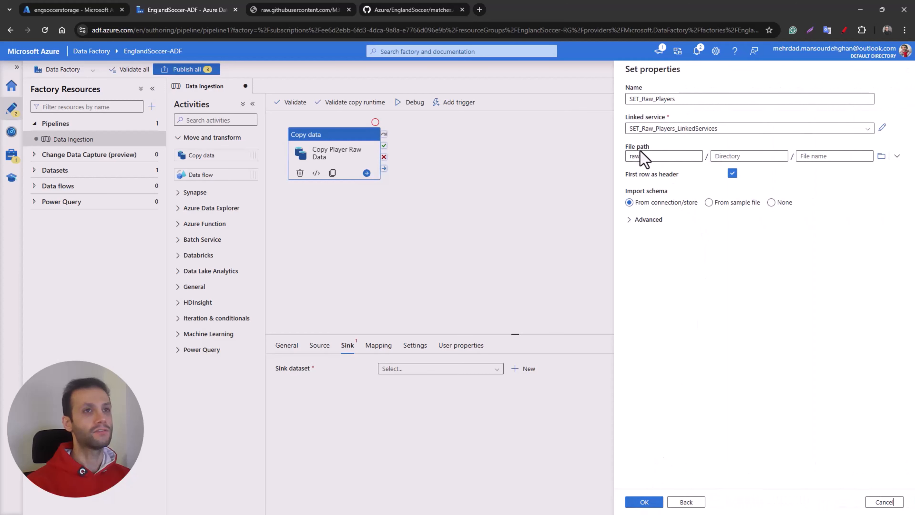
# Step: Set the sink file name to players.csv and create the dataset with no imported schema
pyautogui.click(808, 157)
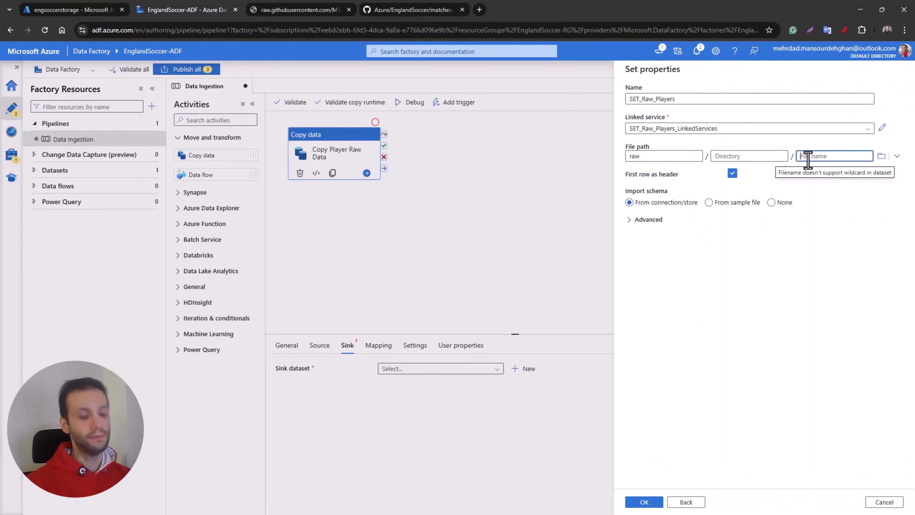
pyautogui.write('players.csv')
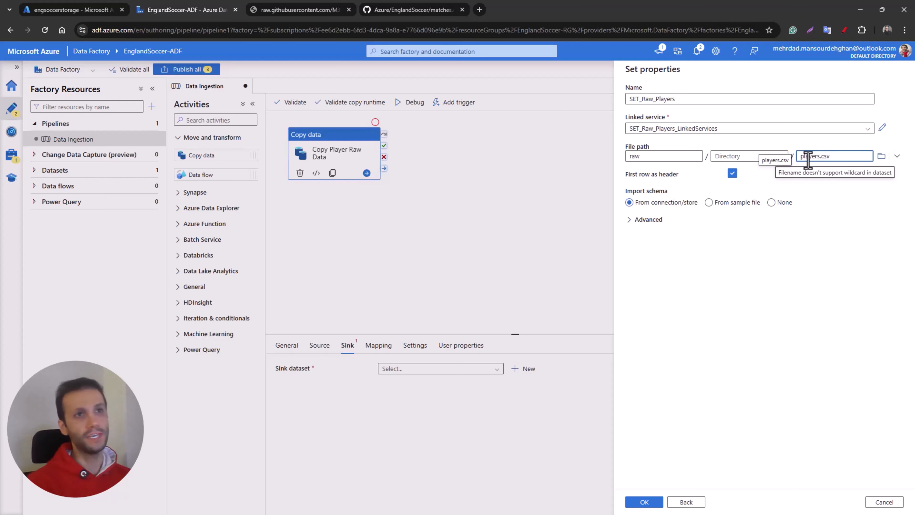
pyautogui.click(833, 267)
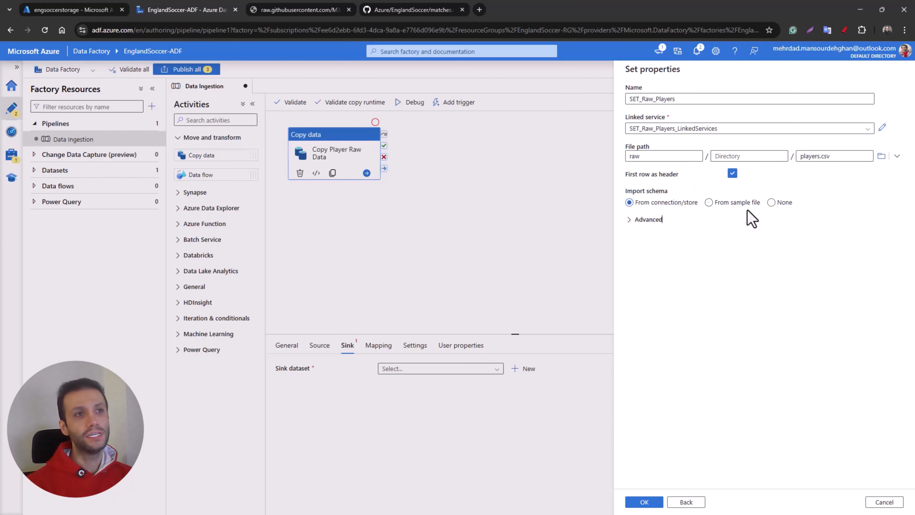
pyautogui.click(771, 203)
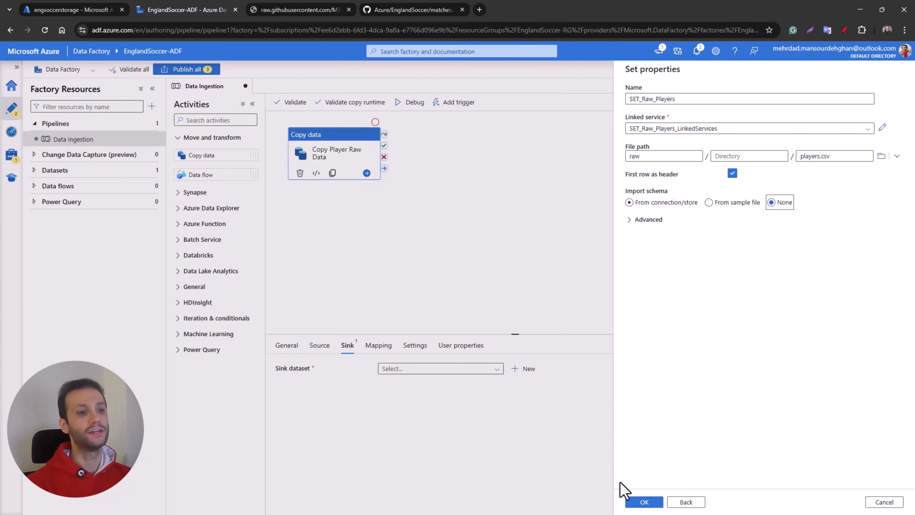
pyautogui.click(641, 502)
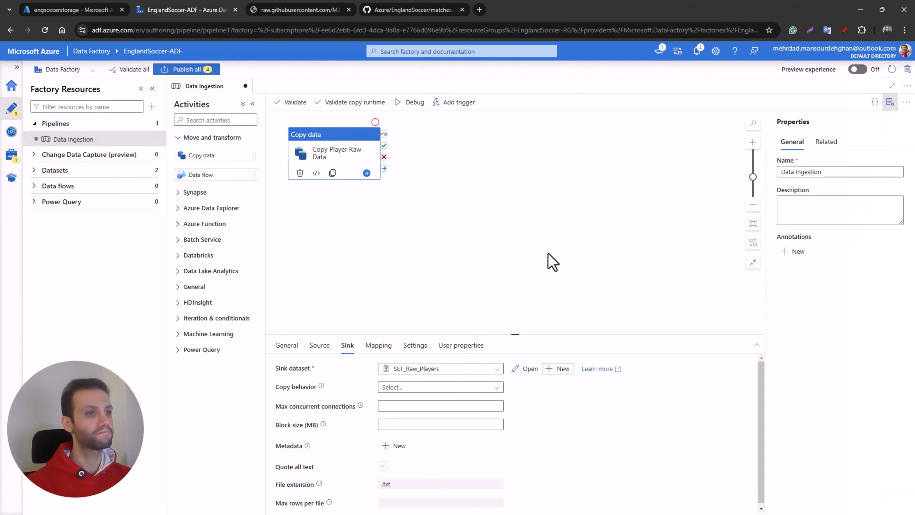
# Step: Review the source and sink settings of the Copy Player Raw Data activity and view matches.csv on GitHub
pyautogui.click(312, 347)
pyautogui.click(347, 347)
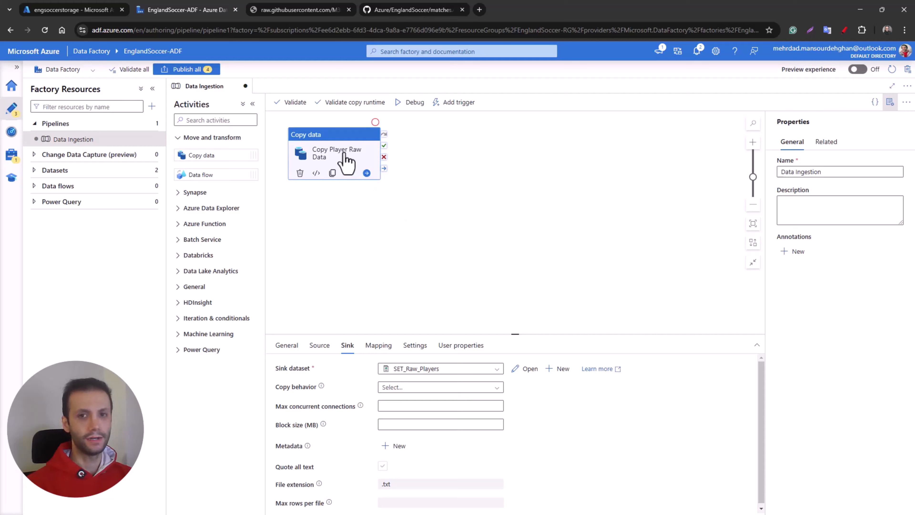
pyautogui.click(399, 10)
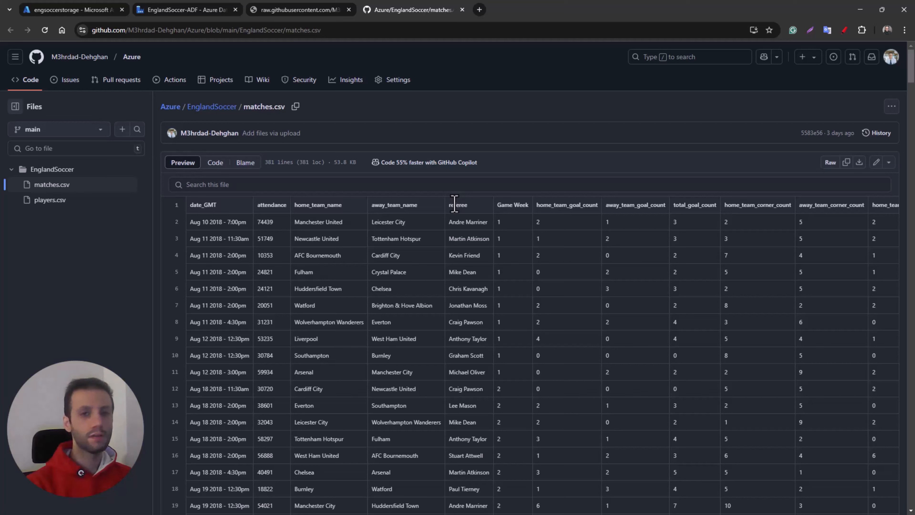
# Step: Return to Data Factory, add a second Copy data activity to the pipeline and name it Copy Matches Raw Data
pyautogui.click(212, 14)
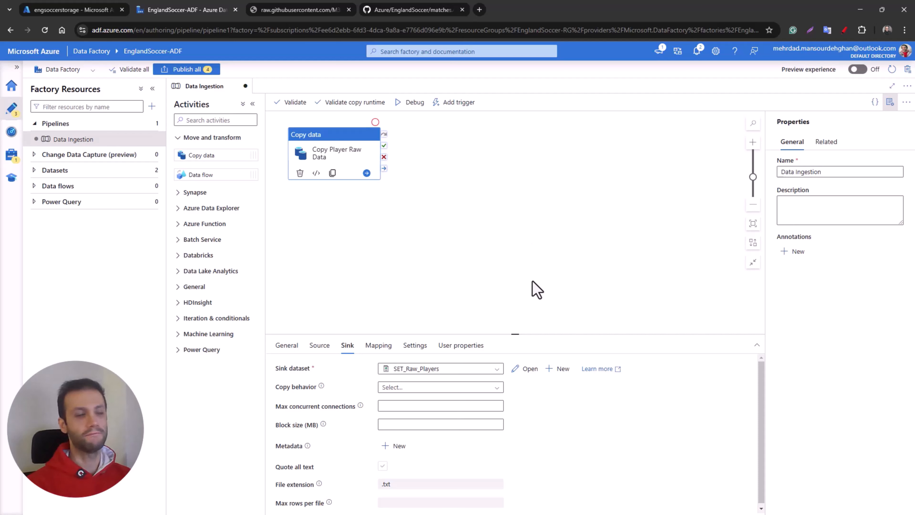
pyautogui.moveTo(207, 155); pyautogui.dragTo(464, 165)
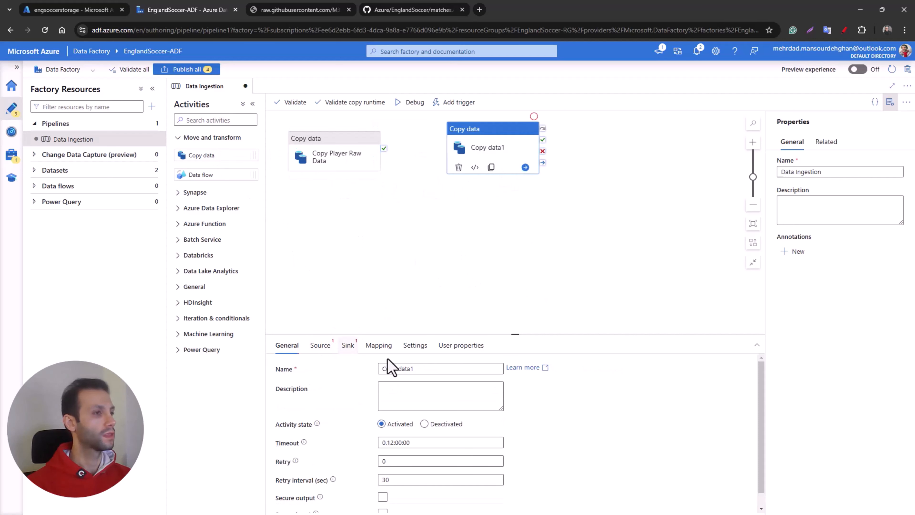
pyautogui.tripleClick(441, 369)
pyautogui.write('Copy Matche')
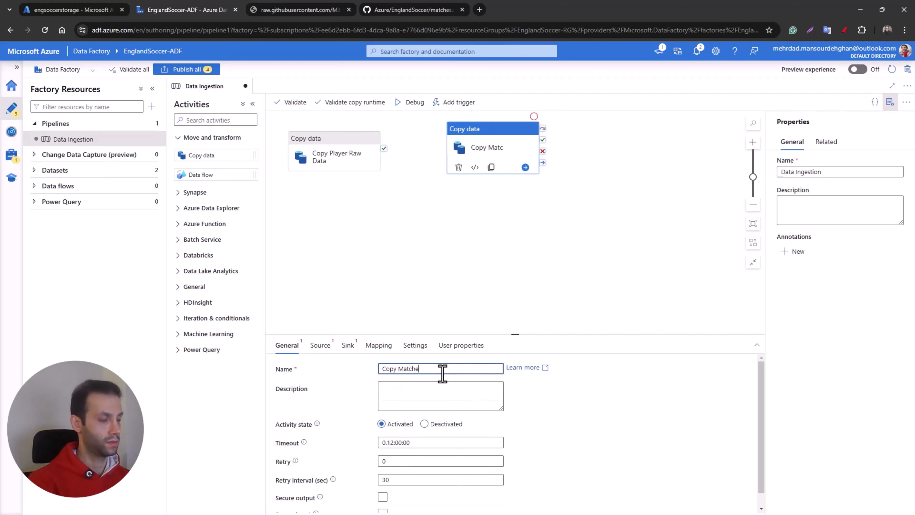
pyautogui.write('s Raw Data')
# Step: Start a new source dataset for Copy Matches Raw Data, using the HTTP data store and the DelimitedText format
pyautogui.click(320, 345)
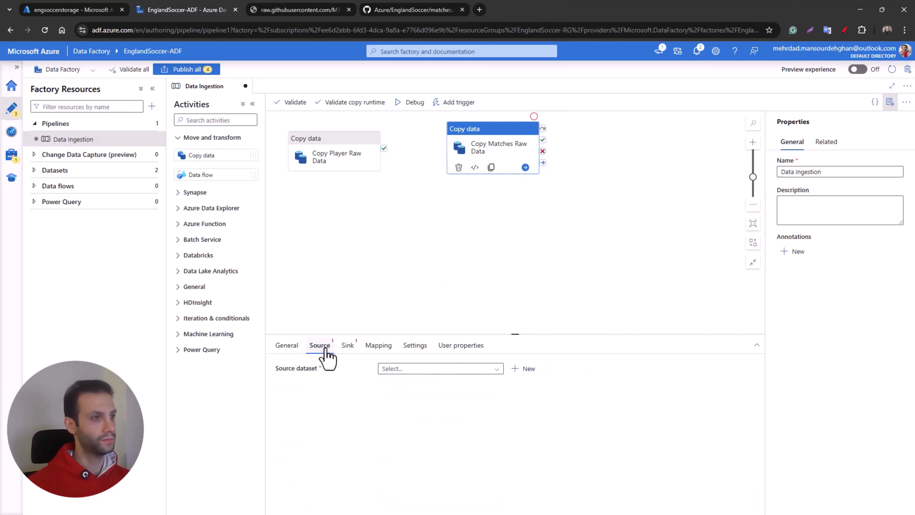
pyautogui.click(523, 368)
pyautogui.click(654, 128)
pyautogui.write('http')
pyautogui.click(658, 172)
pyautogui.click(645, 501)
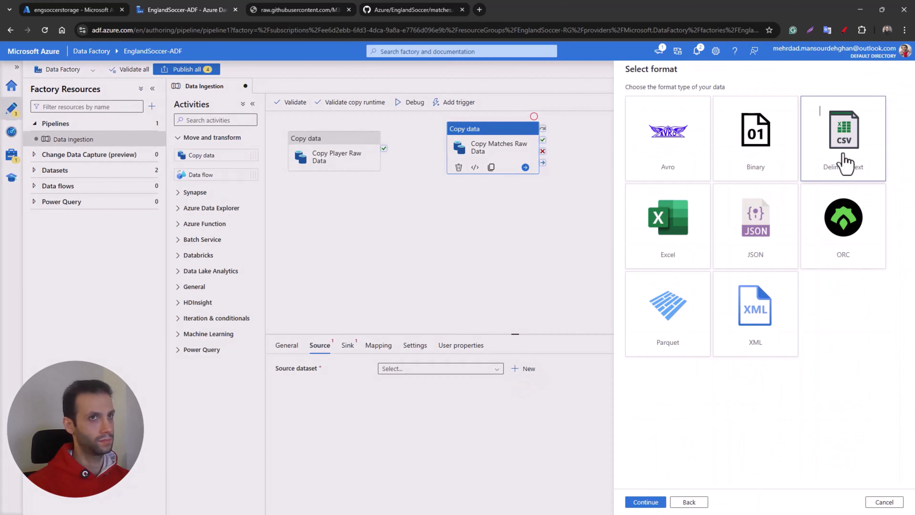
pyautogui.click(645, 502)
# Step: Name the source dataset GET_Raw_Matches and add a new HTTP linked service named GET_Raw_Matches_LinkedServices
pyautogui.moveTo(667, 98); pyautogui.dragTo(620, 97)
pyautogui.write('GET_Ra')
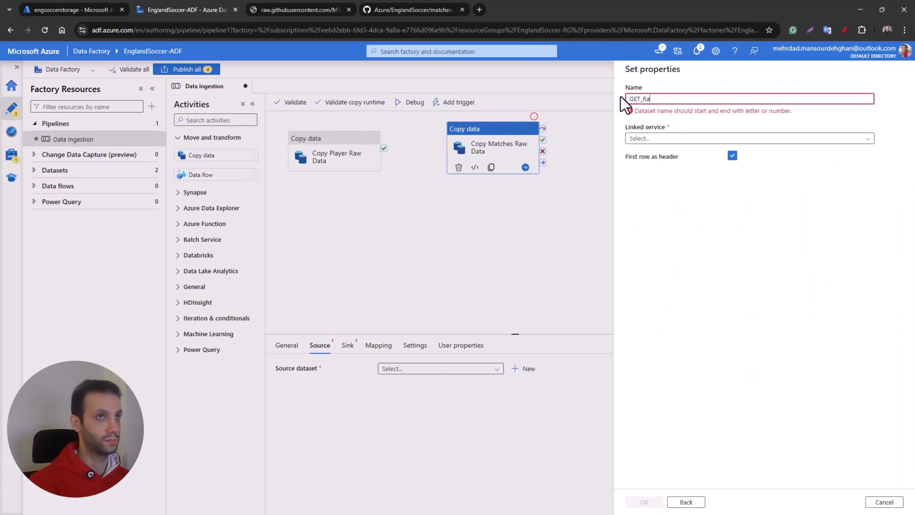
pyautogui.write('w_Matches')
pyautogui.click(696, 141)
pyautogui.click(649, 164)
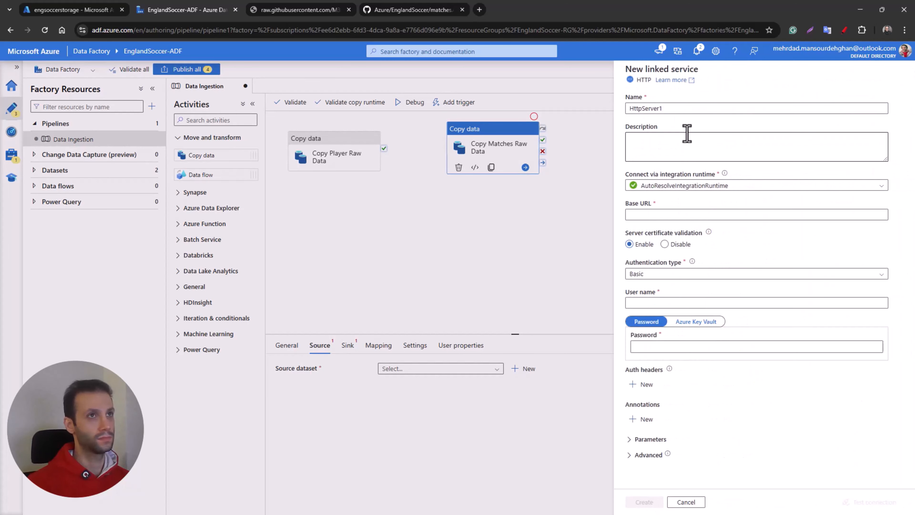
pyautogui.moveTo(673, 109); pyautogui.dragTo(627, 108)
pyautogui.write('GET_Raw_Matches')
pyautogui.write('_LinkedSrv')
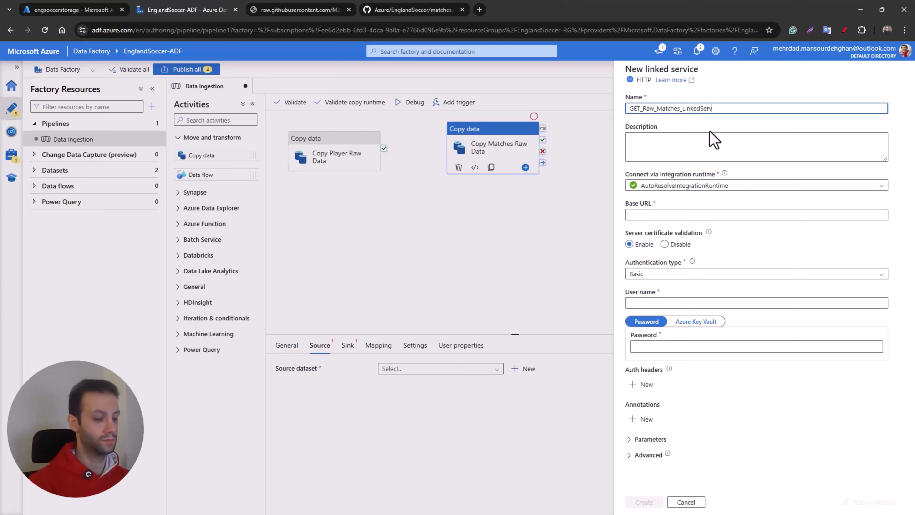
pyautogui.write('ices')
# Step: Open the raw version of matches.csv on GitHub and use its address as the linked service's base URL
pyautogui.click(421, 11)
pyautogui.click(833, 174)
pyautogui.click(357, 30)
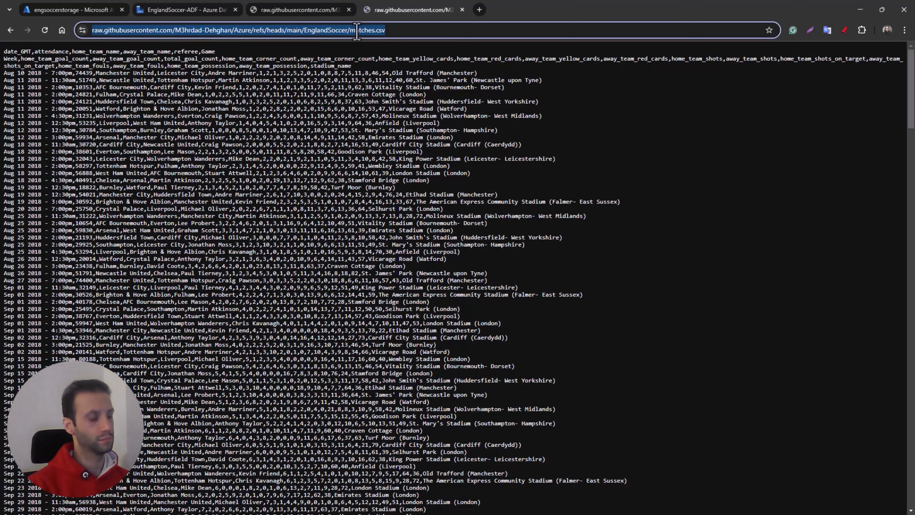
pyautogui.hotkey('ctrl', 'c')
pyautogui.click(187, 10)
pyautogui.hotkey('ctrl', 'v')
# Step: Set Anonymous authentication, test and create the HTTP linked service, and create the source dataset with no imported schema
pyautogui.click(670, 291)
pyautogui.click(657, 300)
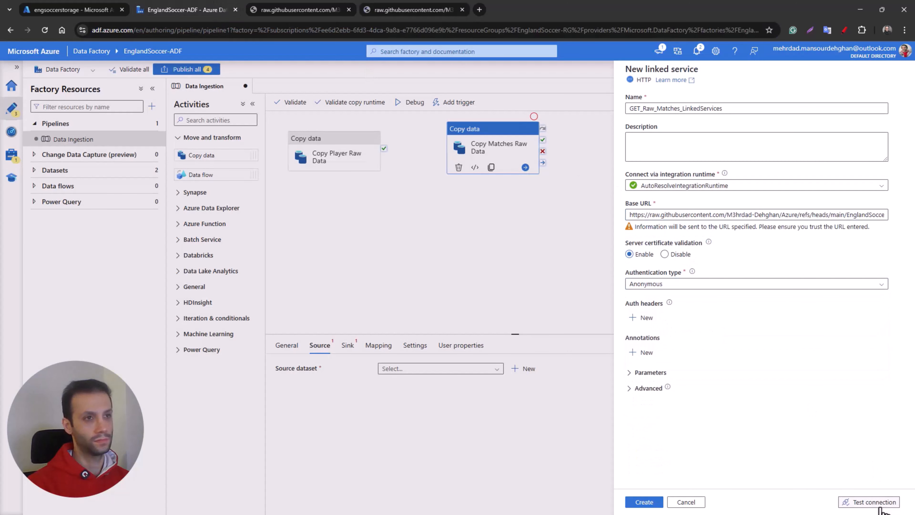
pyautogui.click(880, 509)
pyautogui.click(643, 502)
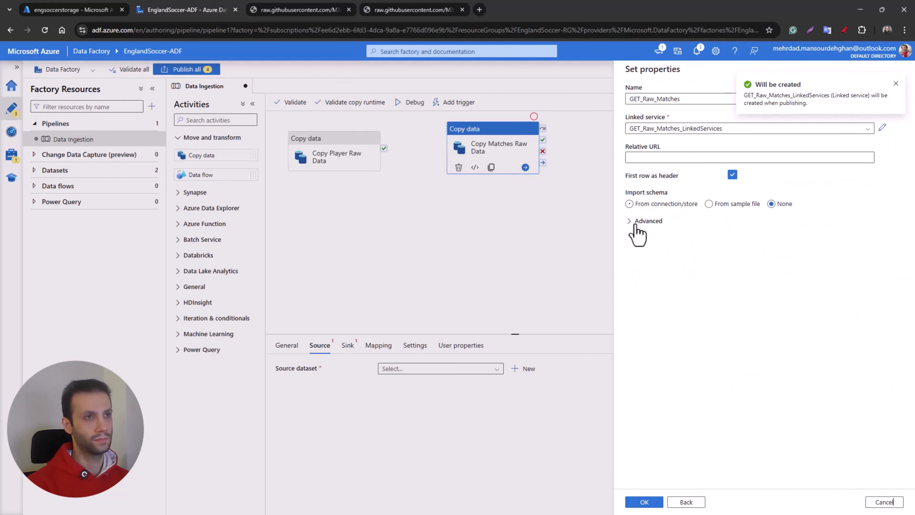
pyautogui.click(645, 501)
# Step: Preview the matches source data and look through its columns
pyautogui.click(346, 346)
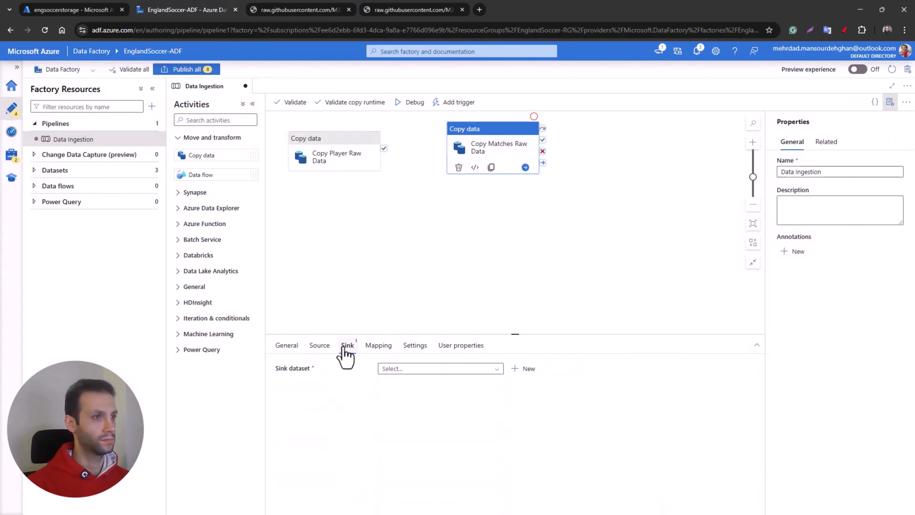
pyautogui.click(320, 345)
pyautogui.click(603, 368)
pyautogui.moveTo(343, 399); pyautogui.dragTo(360, 401)
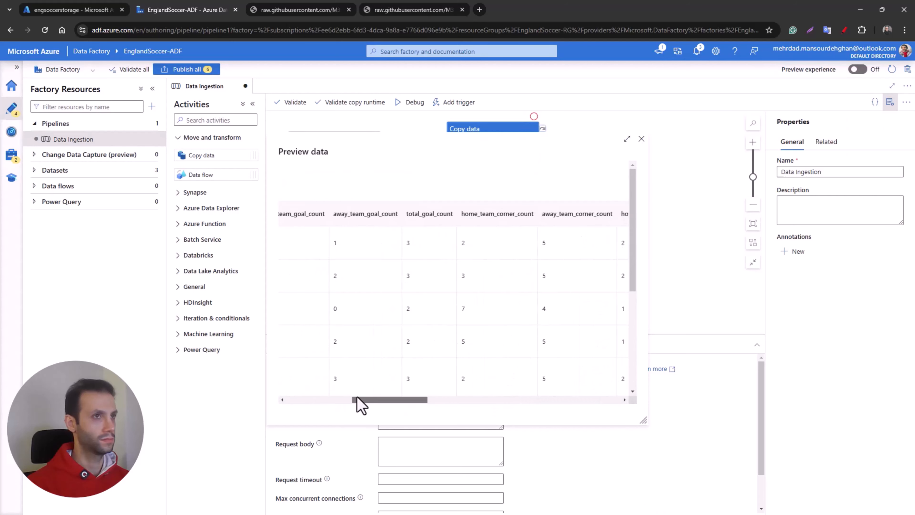
pyautogui.click(641, 139)
# Step: Start a new sink dataset for Copy Matches Raw Data, using Azure Data Lake Storage Gen2 and the DelimitedText format
pyautogui.click(347, 345)
pyautogui.click(523, 368)
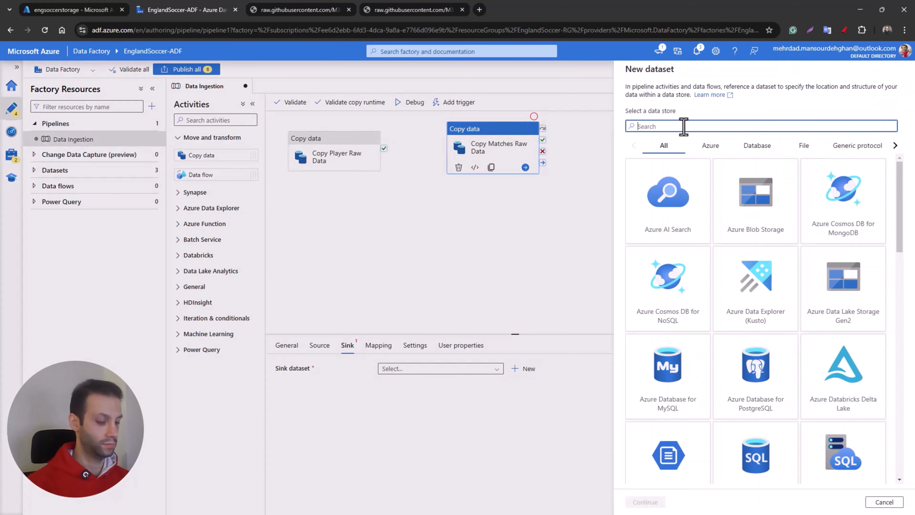
pyautogui.write('gen2')
pyautogui.click(668, 201)
pyautogui.click(644, 502)
pyautogui.click(858, 147)
pyautogui.click(645, 502)
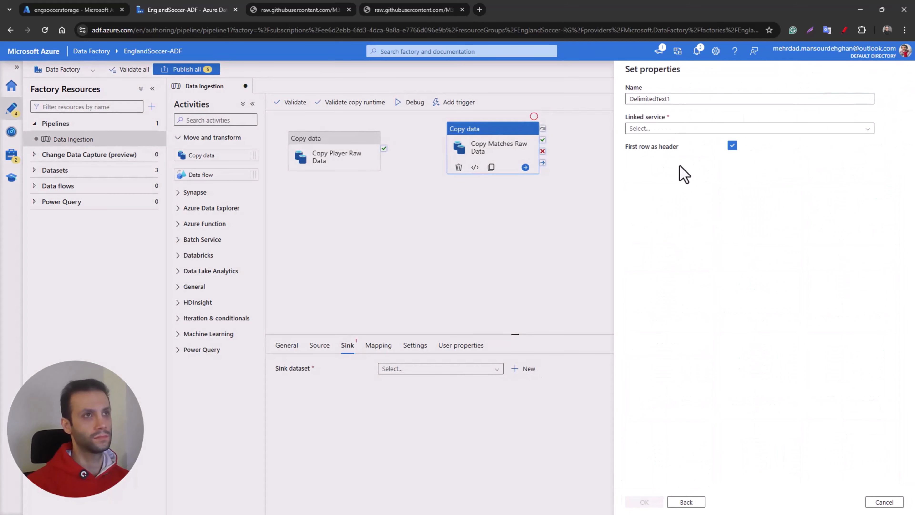
# Step: Name the sink dataset SET_Raw_Matches
pyautogui.doubleClick(634, 99)
pyautogui.write('SET_raw')
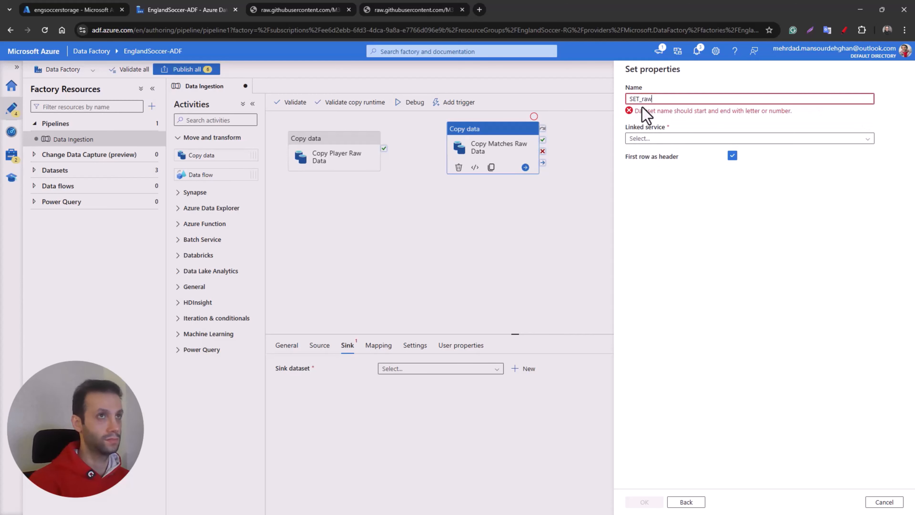
pyautogui.press('BackSpace')
pyautogui.press('BackSpace')
pyautogui.press('BackSpace')
pyautogui.write('Raw_Matches')
# Step: Add a new Data Lake Storage Gen2 linked service named SET_Raw_Matches_LinkedServices for the sink dataset
pyautogui.click(646, 128)
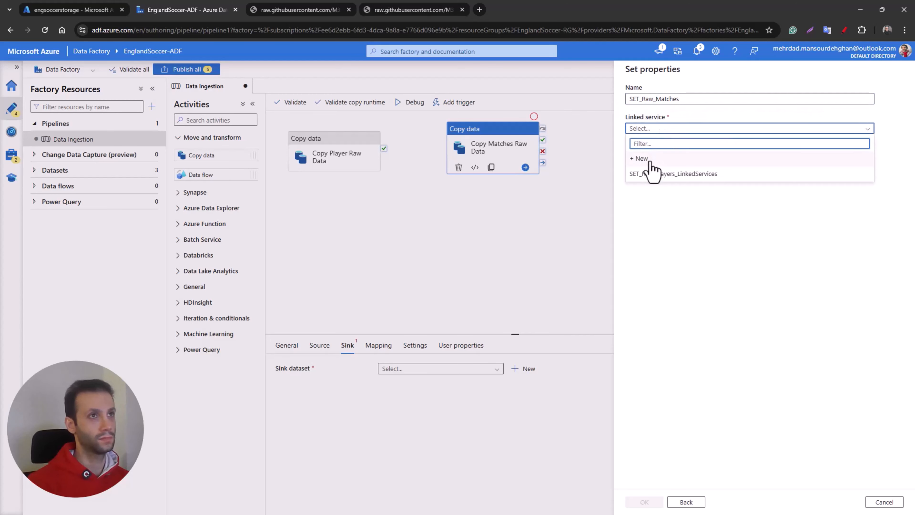
pyautogui.click(649, 162)
pyautogui.doubleClick(673, 109)
pyautogui.hotkey('ctrl', 'v')
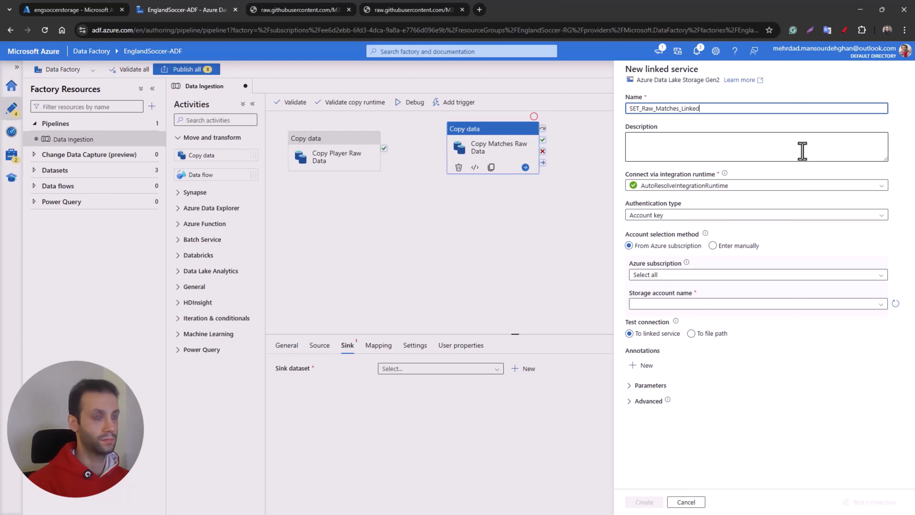
pyautogui.write('_LinkedServices')
# Step: Select My Azure Subscription and the engsoccerstorage account, test the connection and create the linked service
pyautogui.click(701, 275)
pyautogui.click(678, 303)
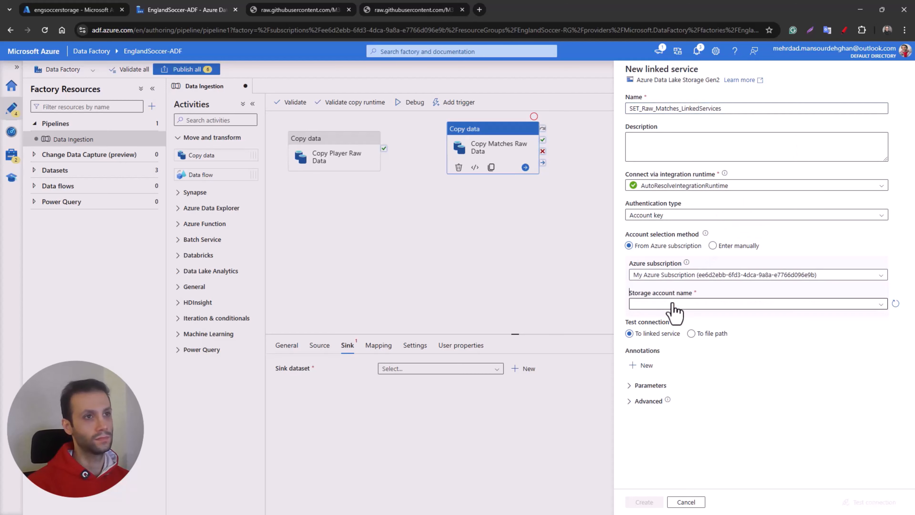
pyautogui.click(672, 304)
pyautogui.click(671, 318)
pyautogui.click(873, 501)
pyautogui.click(644, 502)
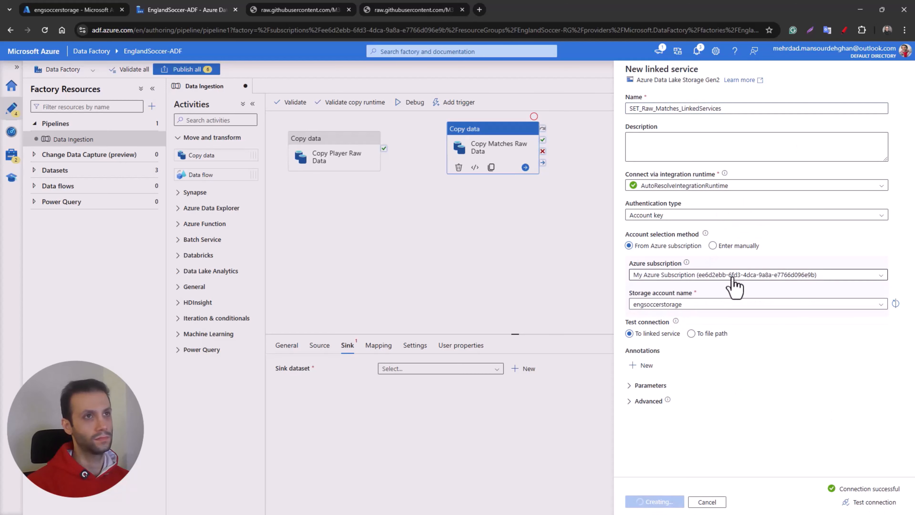
# Step: Set the sink dataset's file path to the raw container and create the dataset
pyautogui.click(882, 156)
pyautogui.doubleClick(646, 131)
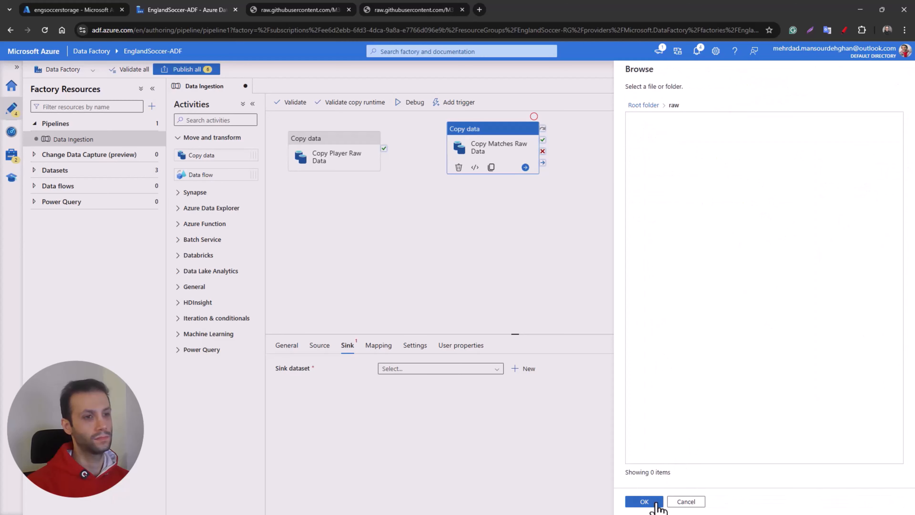
pyautogui.click(644, 502)
pyautogui.click(644, 502)
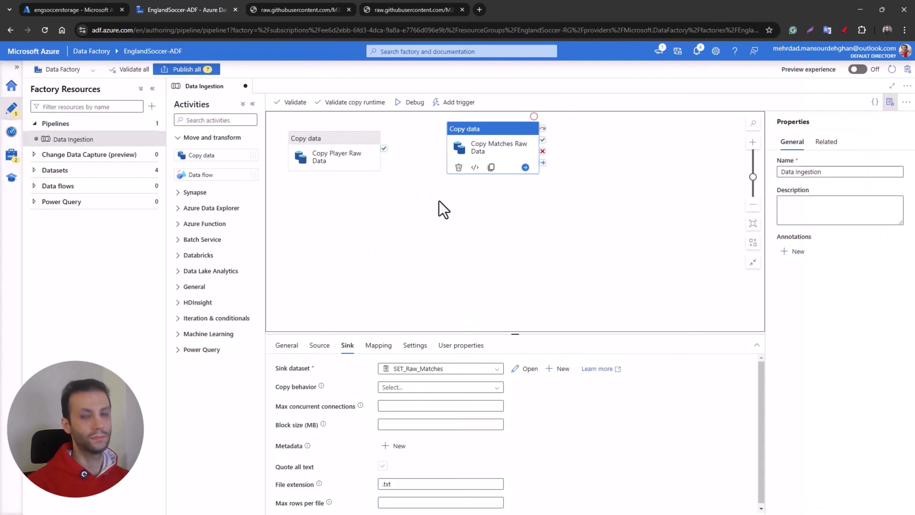
# Step: Align Copy Matches Raw Data beside Copy Player Raw Data and link it to run on the player copy's completion
pyautogui.moveTo(474, 133); pyautogui.dragTo(469, 137)
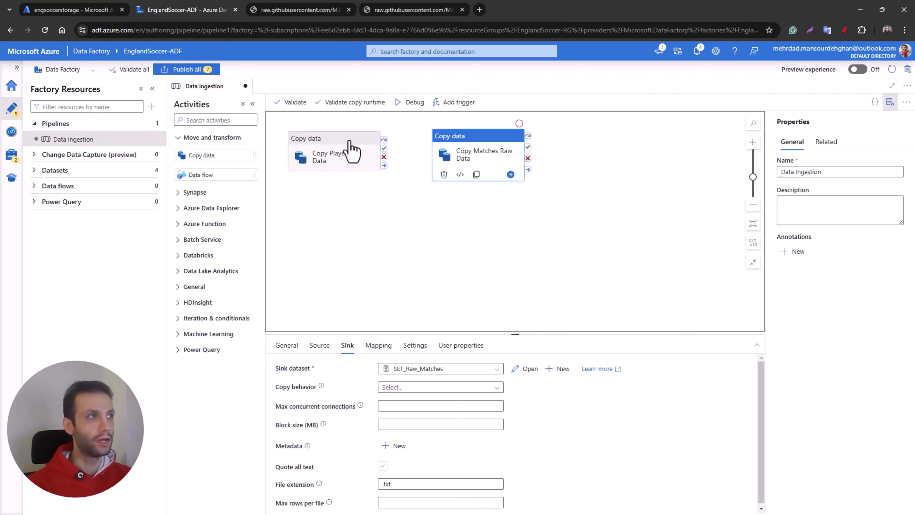
pyautogui.click(399, 202)
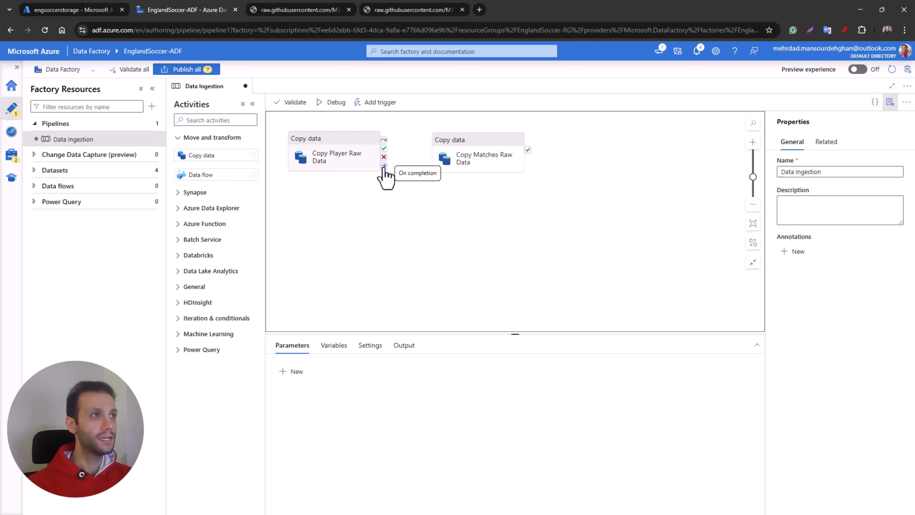
pyautogui.moveTo(384, 166); pyautogui.dragTo(432, 159)
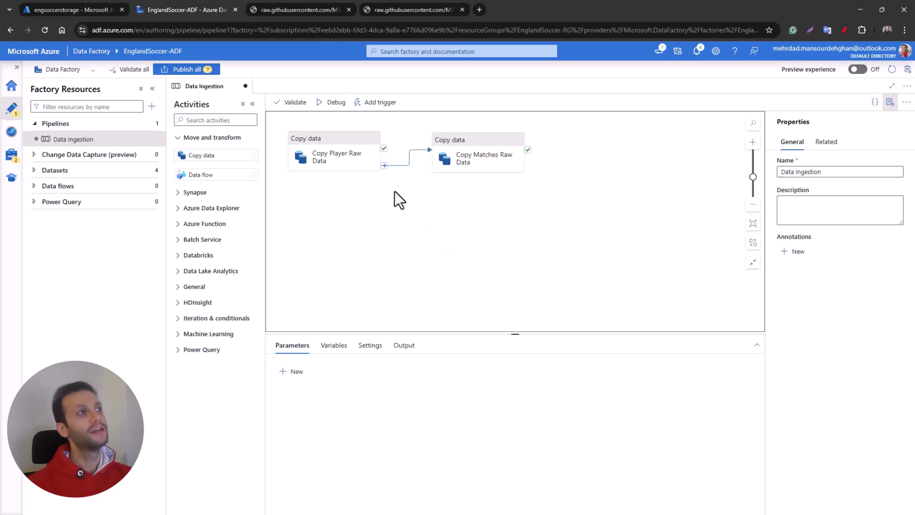
# Step: Validate the Data Ingestion pipeline and close the validation output
pyautogui.click(294, 103)
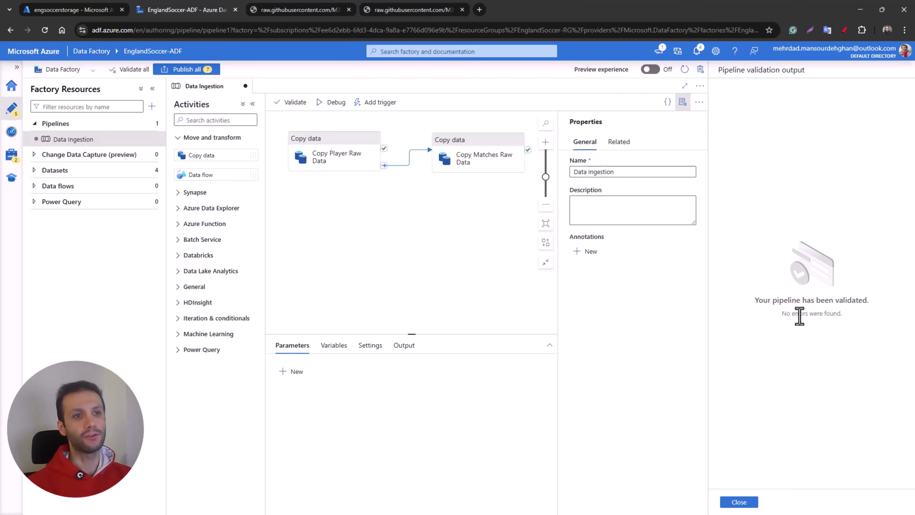
pyautogui.moveTo(790, 313); pyautogui.dragTo(816, 314)
pyautogui.click(807, 336)
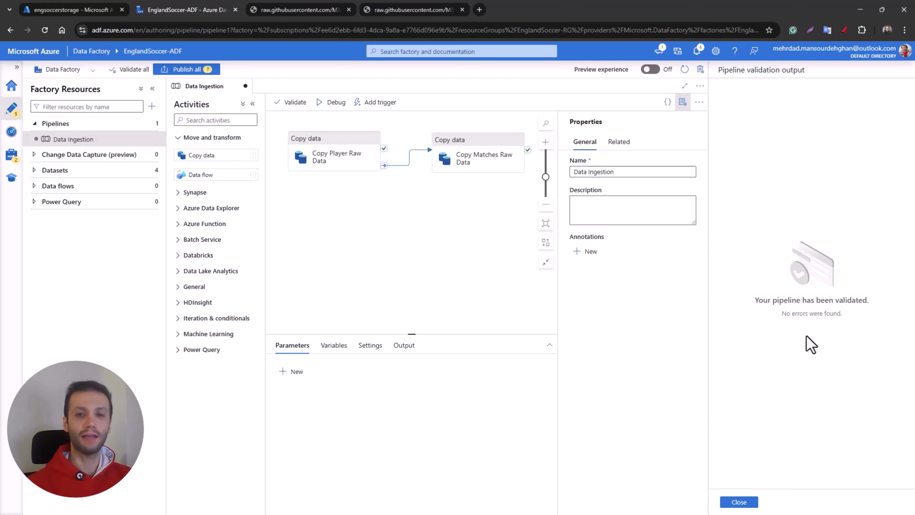
pyautogui.click(739, 501)
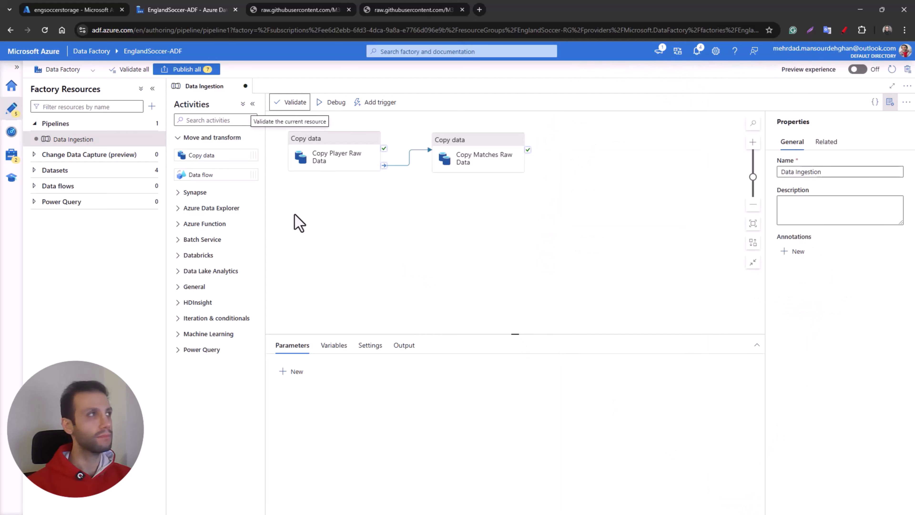
# Step: Check the contents of the raw container of engsoccerstorage in the Azure portal
pyautogui.click(81, 15)
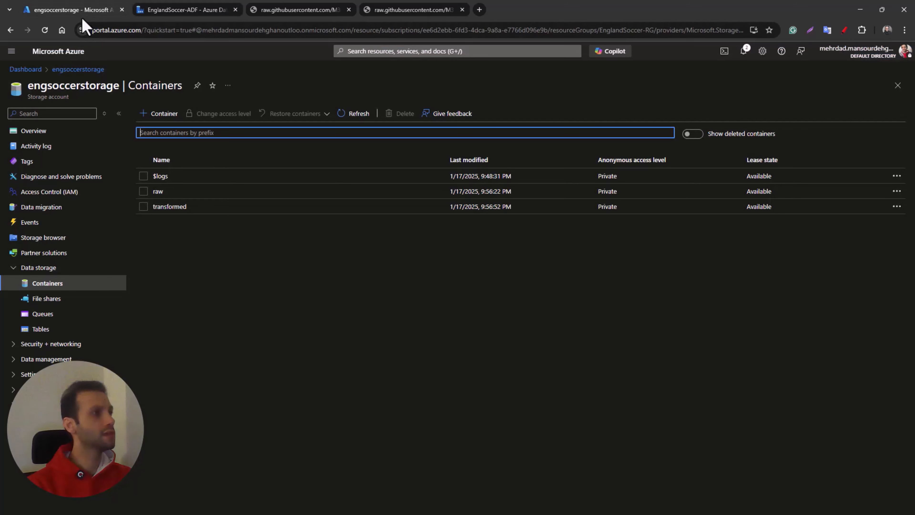
pyautogui.click(159, 191)
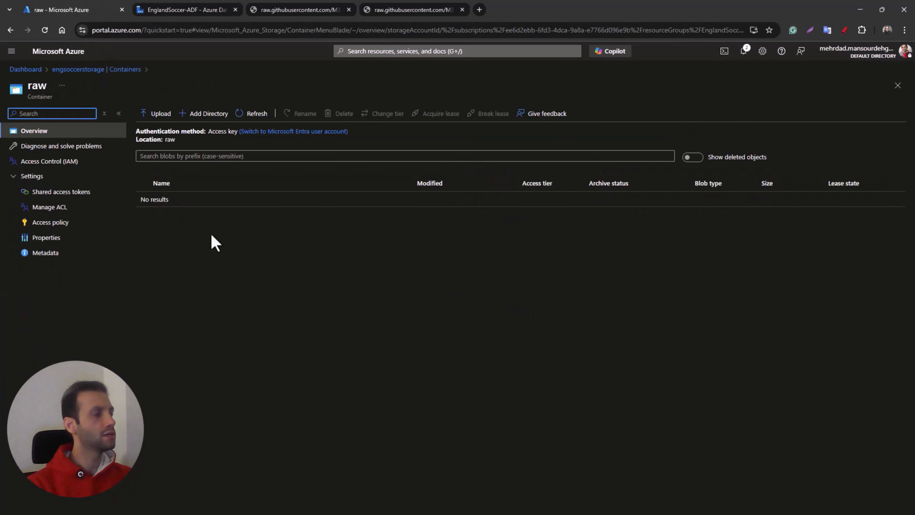
pyautogui.click(93, 67)
# Step: Return to Data Factory and start a debug run of the Data Ingestion pipeline
pyautogui.click(187, 9)
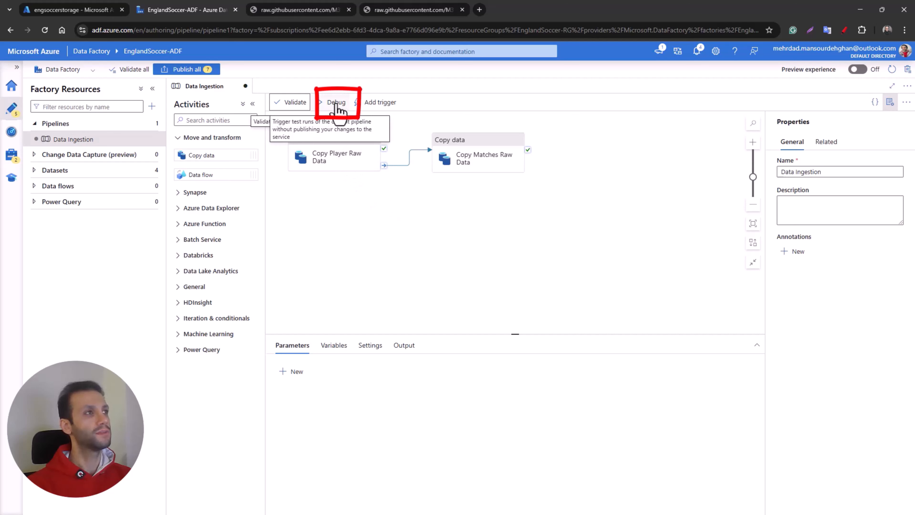
pyautogui.click(336, 105)
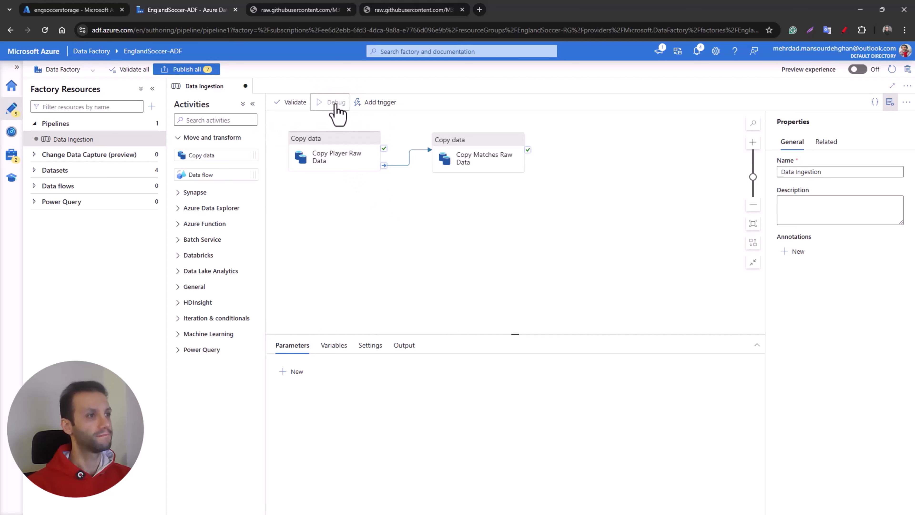
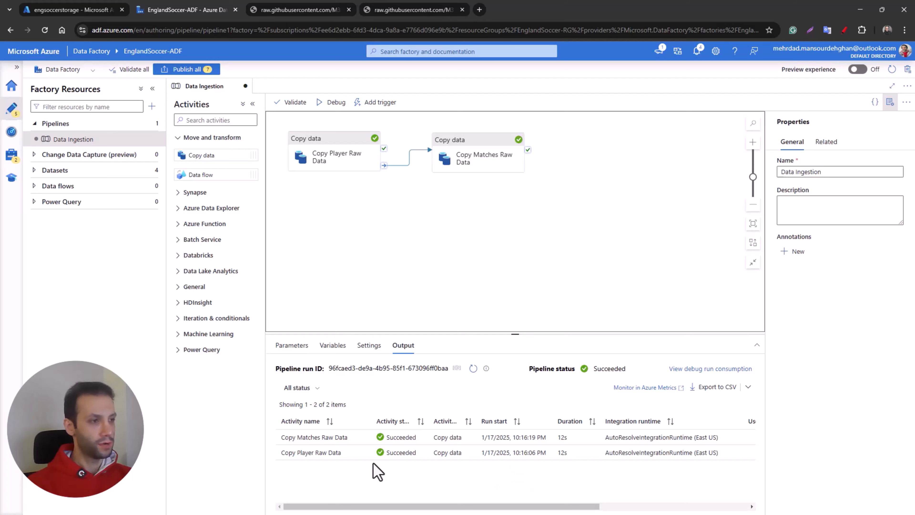
# Step: Review the run details of the Copy Player Raw Data and Copy Matches Raw Data activities
pyautogui.click(362, 452)
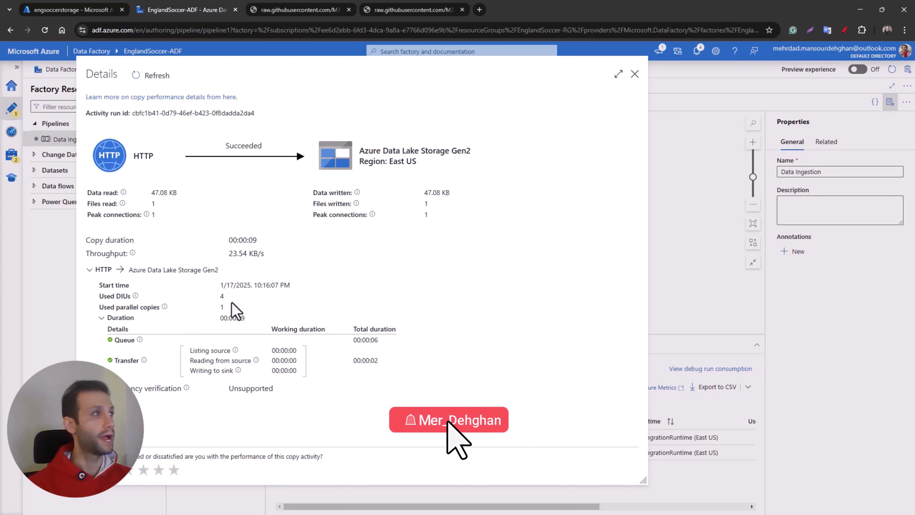
pyautogui.click(635, 74)
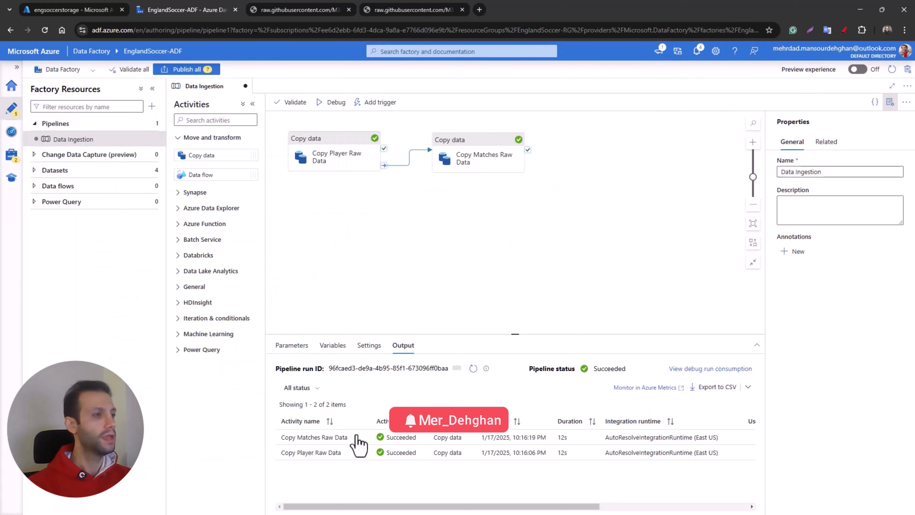
pyautogui.click(358, 438)
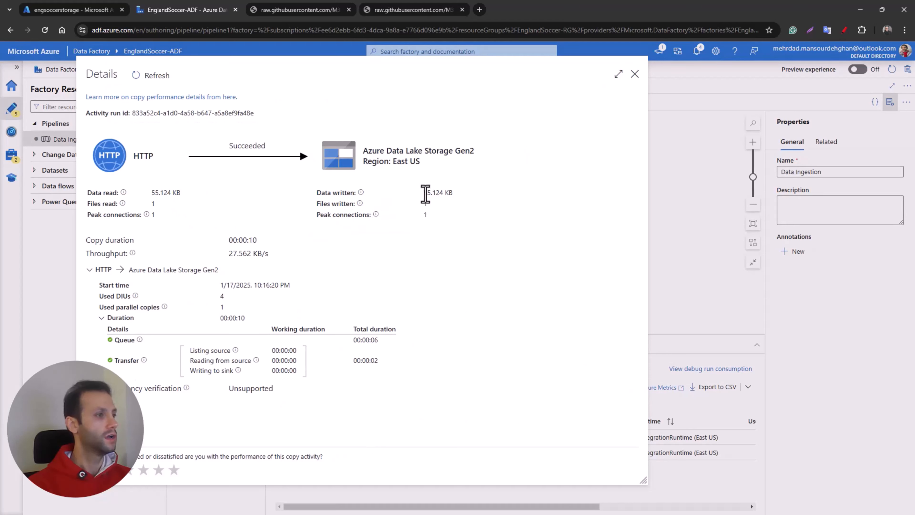
pyautogui.click(634, 75)
# Step: Switch to the Azure portal and delete the file 71c065b1-a181-4ebc-a686-a86efb08c0ff from the raw container of engsoccerstorage
pyautogui.click(93, 11)
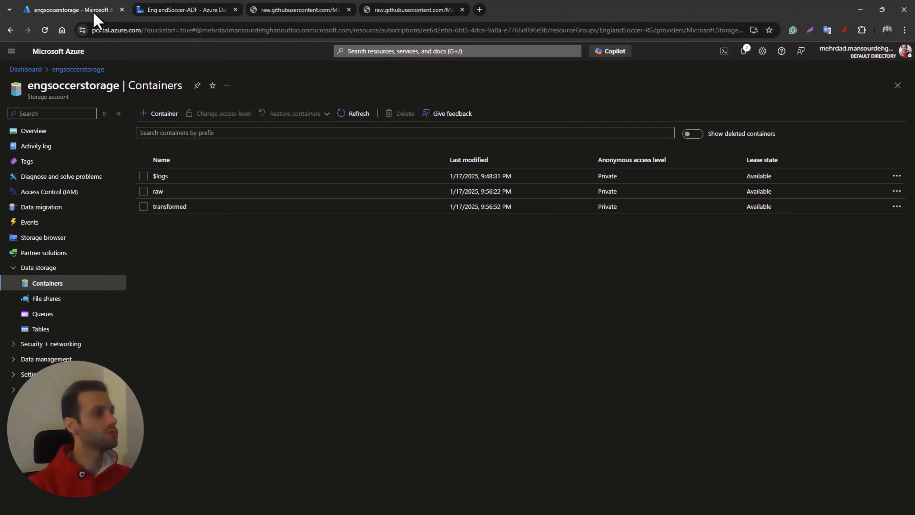
pyautogui.click(356, 115)
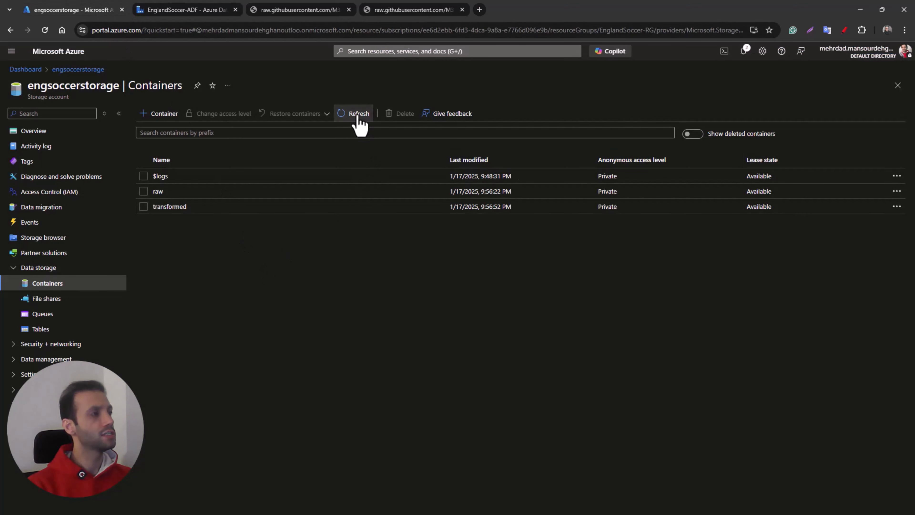
pyautogui.click(158, 191)
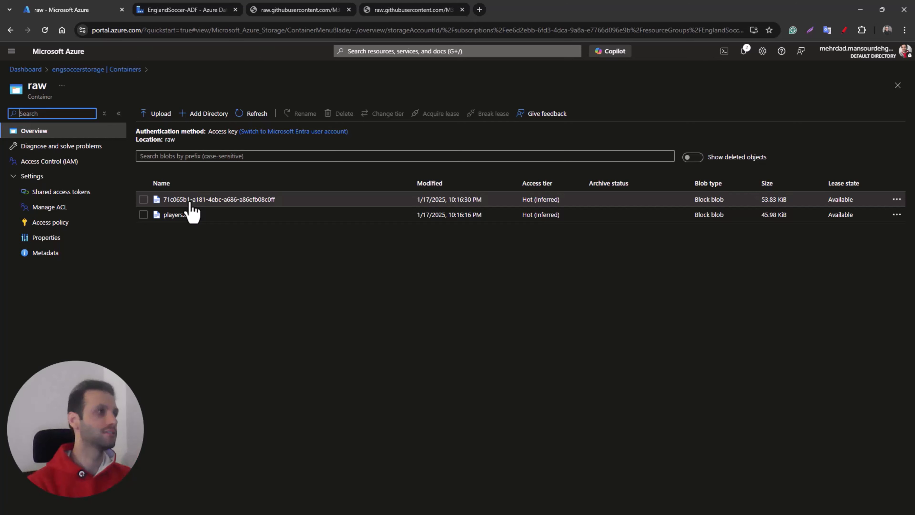
pyautogui.click(144, 199)
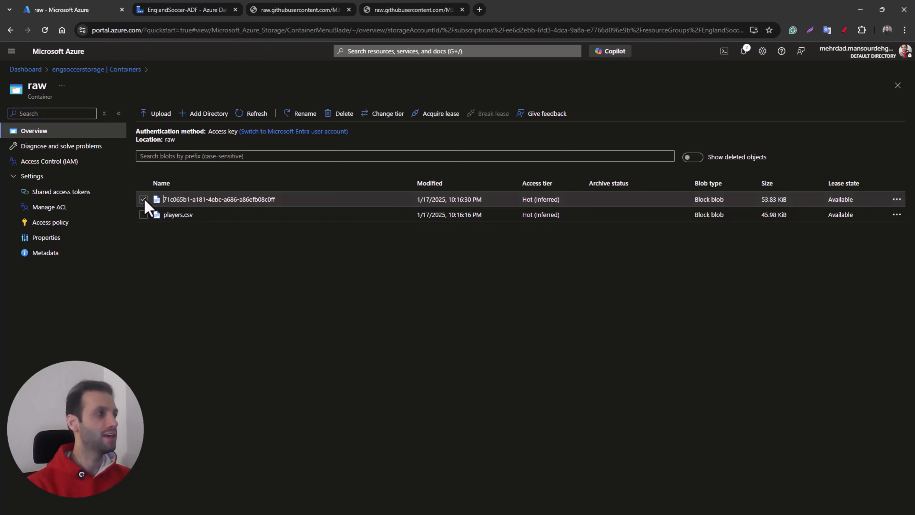
pyautogui.click(340, 114)
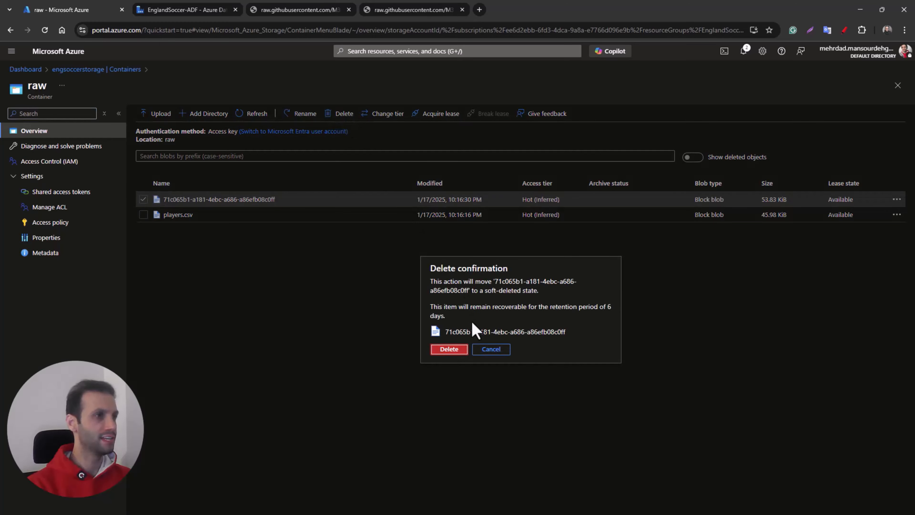
pyautogui.click(457, 349)
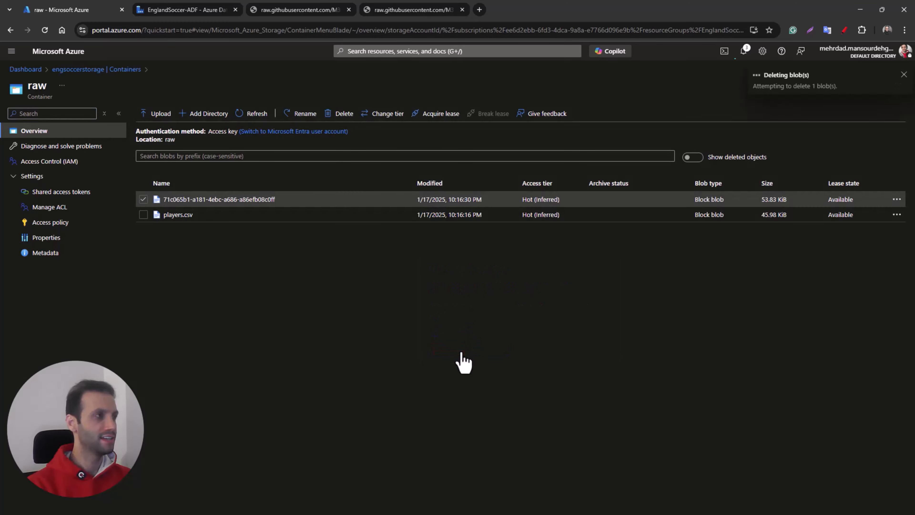
# Step: Return to Data Factory and set the file name in the SET_Raw_Matches sink dataset's path to matches.csv
pyautogui.click(187, 10)
pyautogui.click(446, 148)
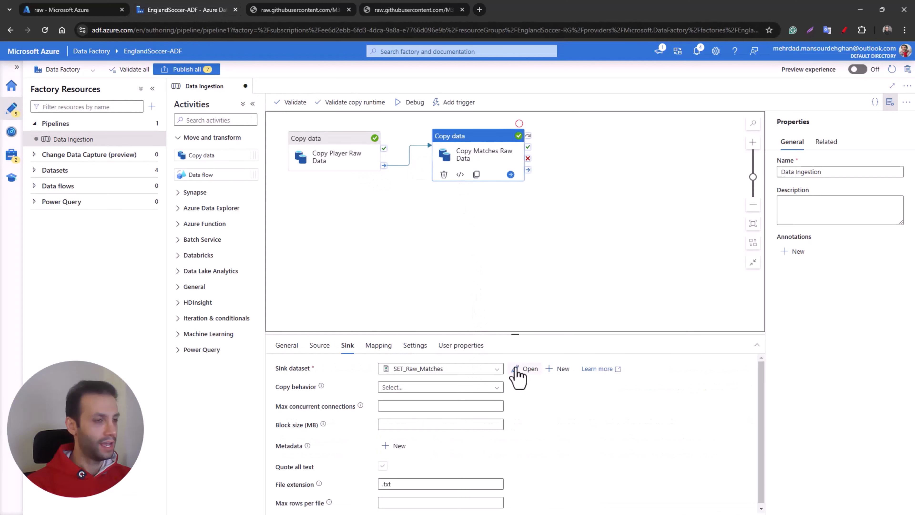
pyautogui.click(526, 313)
pyautogui.click(527, 299)
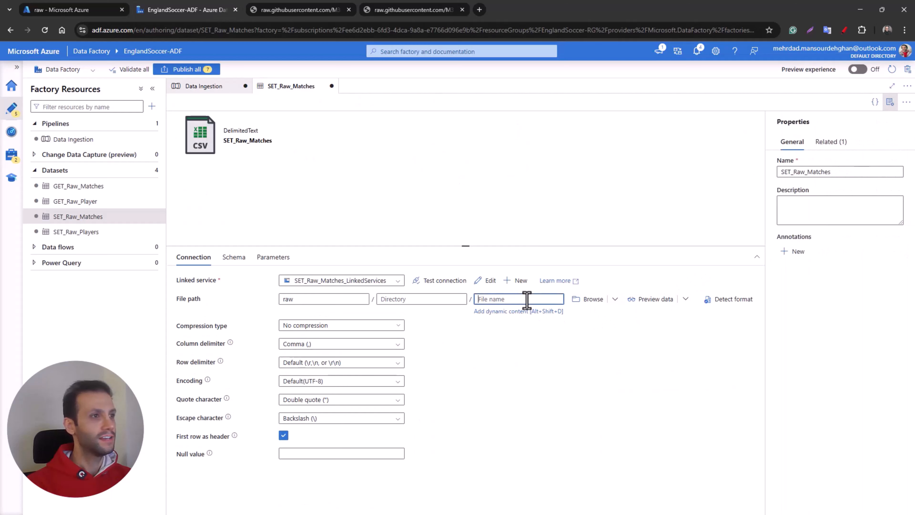
pyautogui.write('matches.csv')
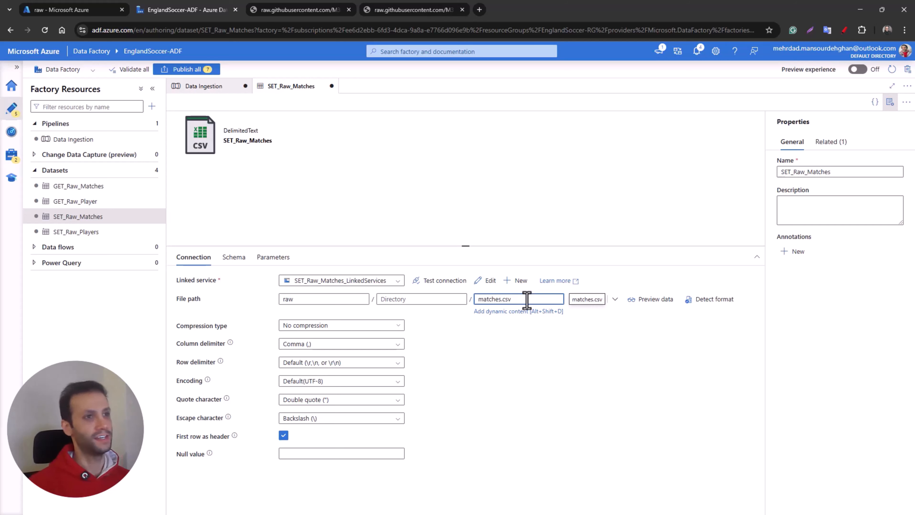
pyautogui.click(462, 222)
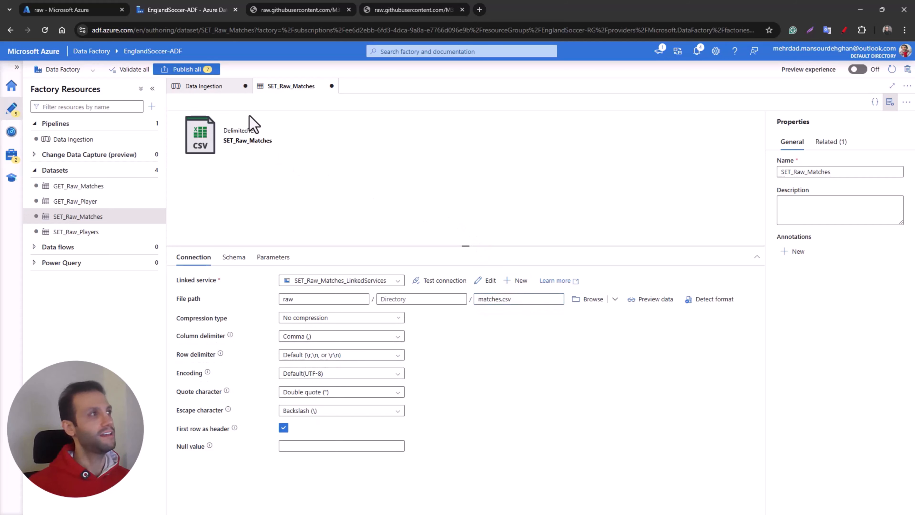
# Step: Publish all pending changes to the live environment and close the SET_Raw_Matches dataset
pyautogui.click(187, 69)
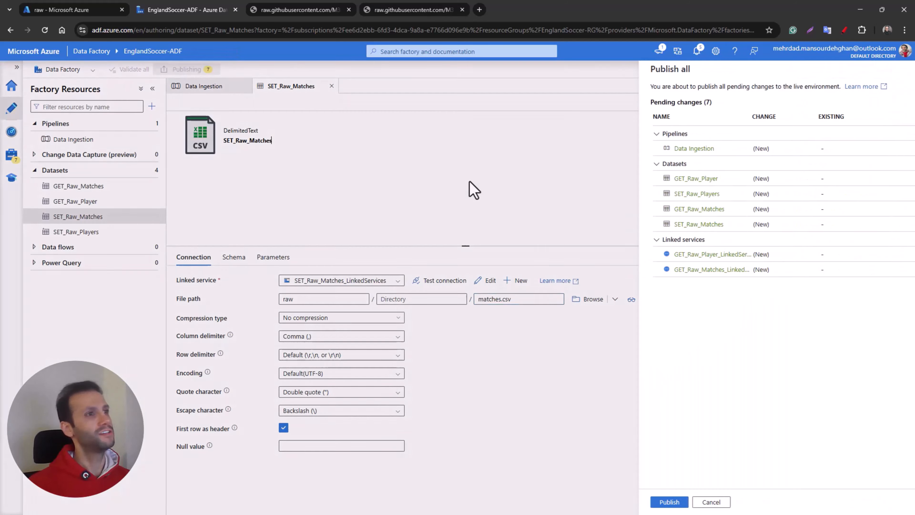
pyautogui.click(644, 502)
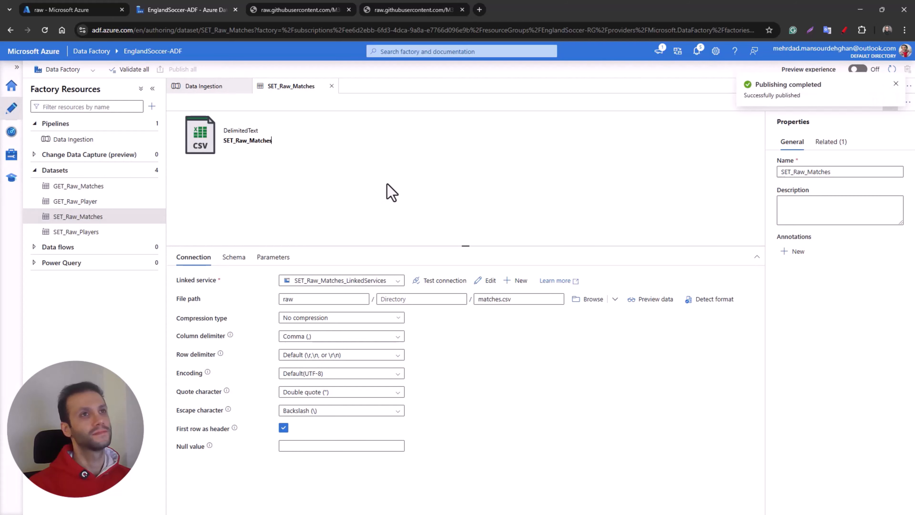
pyautogui.click(332, 86)
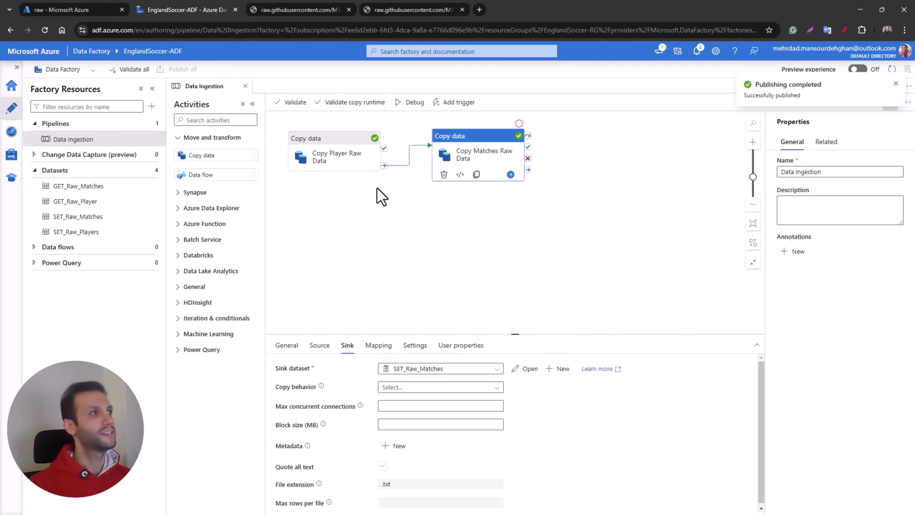
# Step: Validate the Data Ingestion pipeline, dismiss the validation output and start a debug run
pyautogui.click(295, 104)
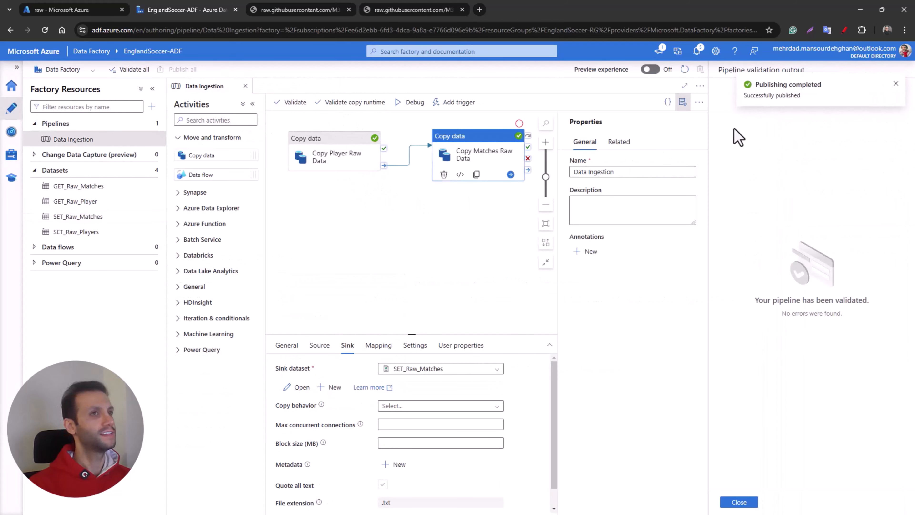
pyautogui.click(742, 502)
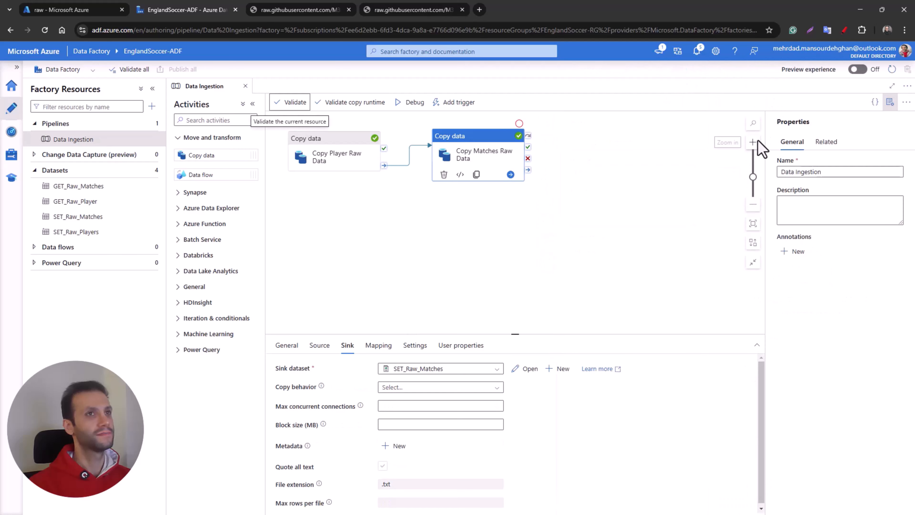
pyautogui.click(411, 105)
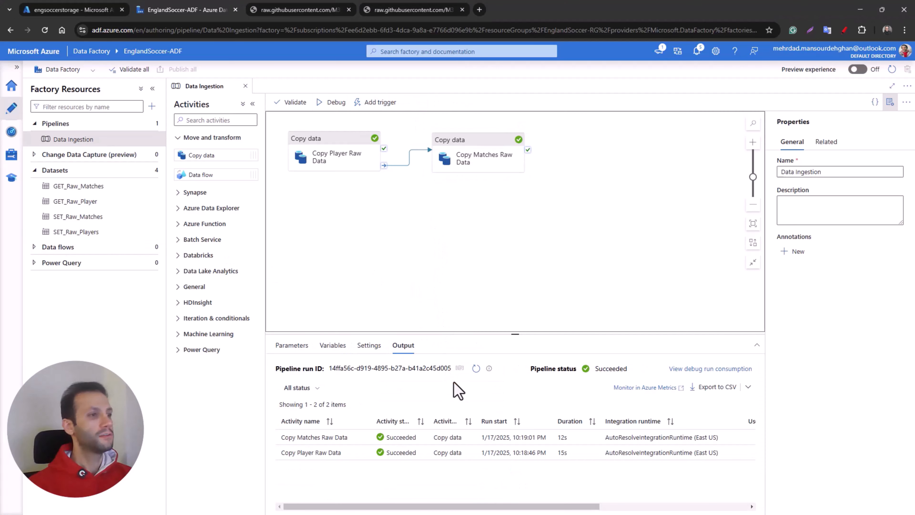
# Step: Switch to the Azure portal and examine the properties of matches.csv in the raw container of engsoccerstorage
pyautogui.click(68, 11)
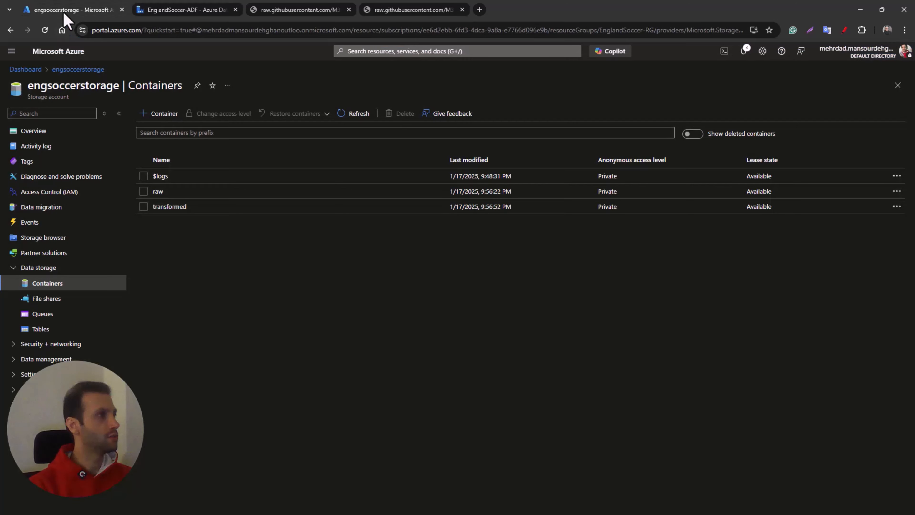
pyautogui.click(349, 114)
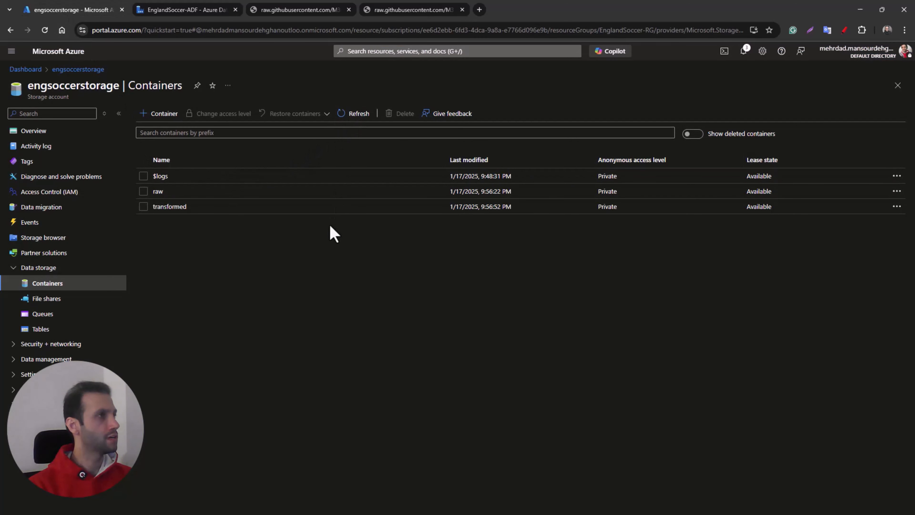
pyautogui.click(159, 191)
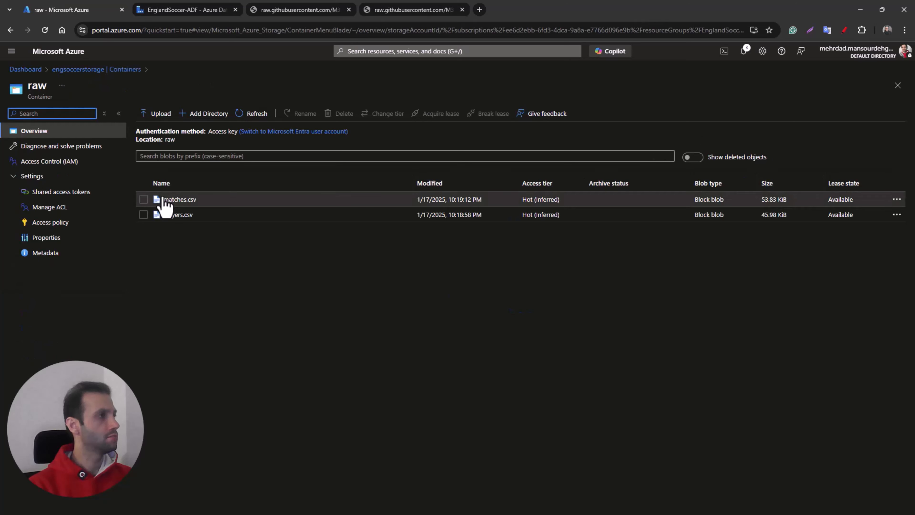
pyautogui.click(177, 202)
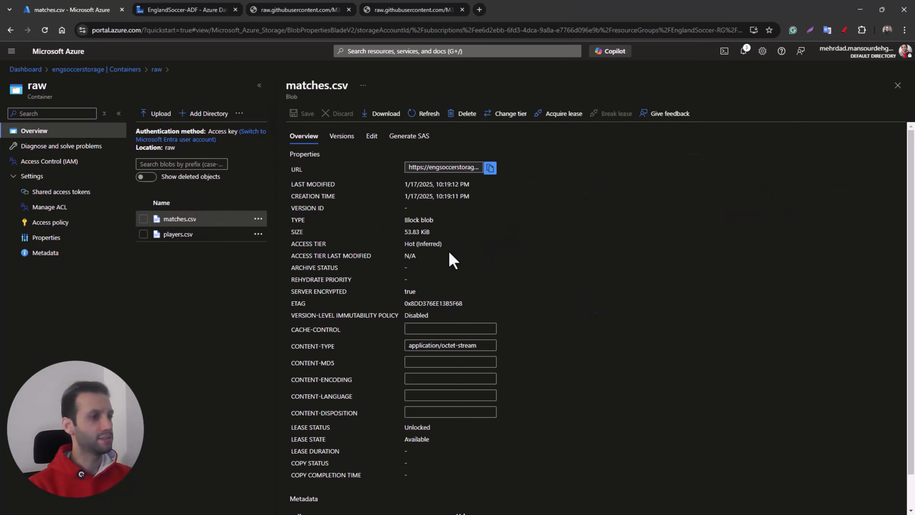
pyautogui.scroll(-1, 449, 252)
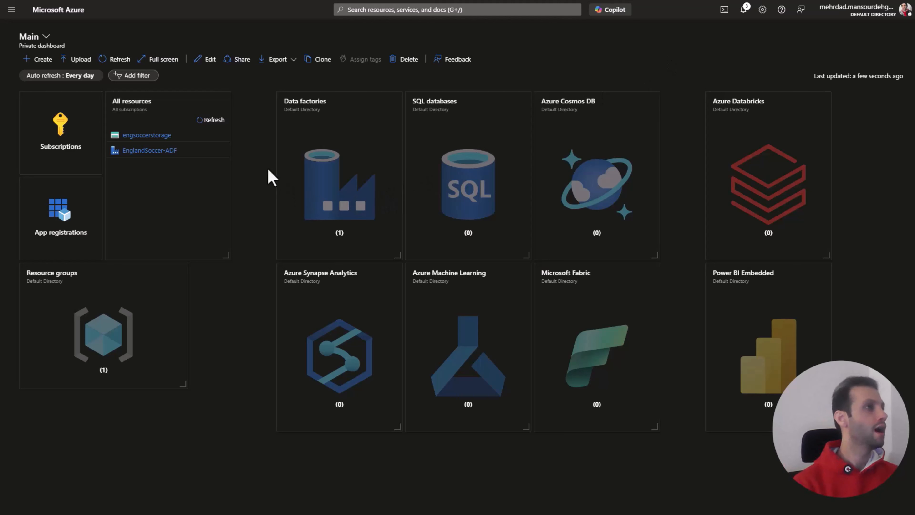
# Step: Search the portal for "data b", open the Azure Databricks service and start creating a workspace
pyautogui.click(419, 10)
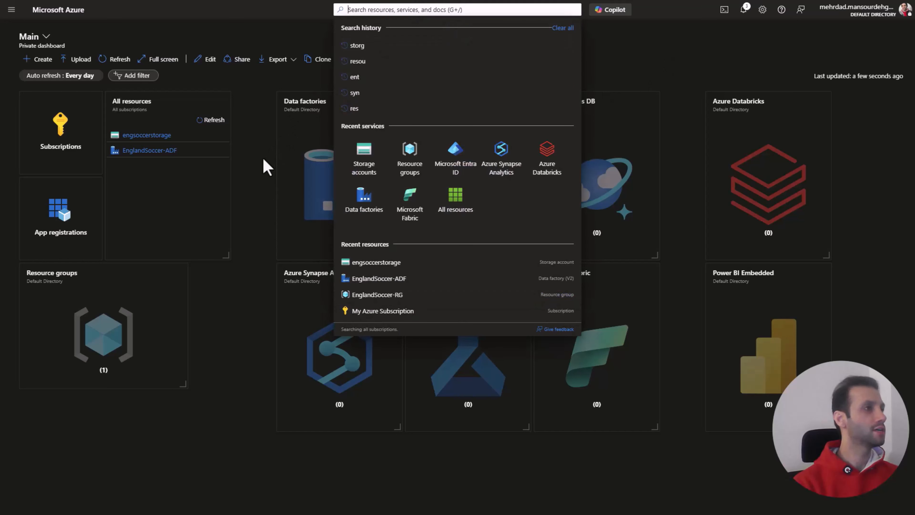
pyautogui.click(253, 169)
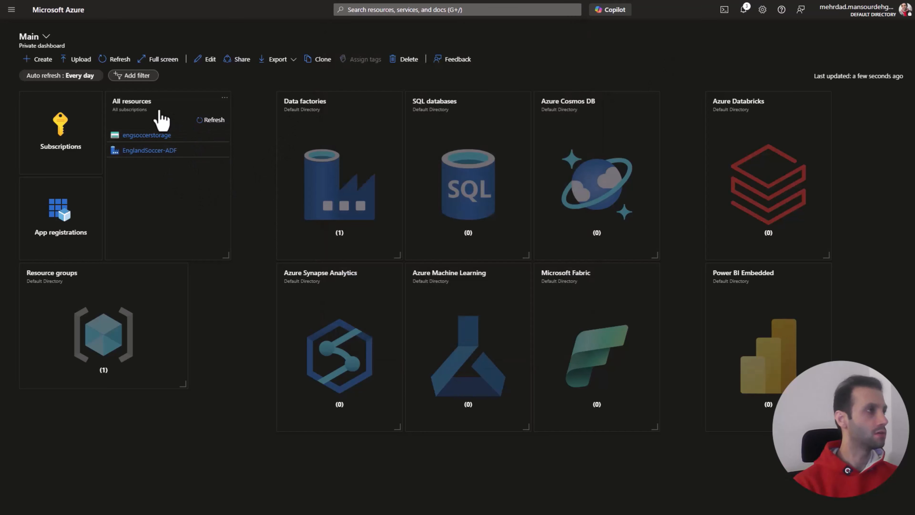
pyautogui.click(369, 10)
pyautogui.write('data')
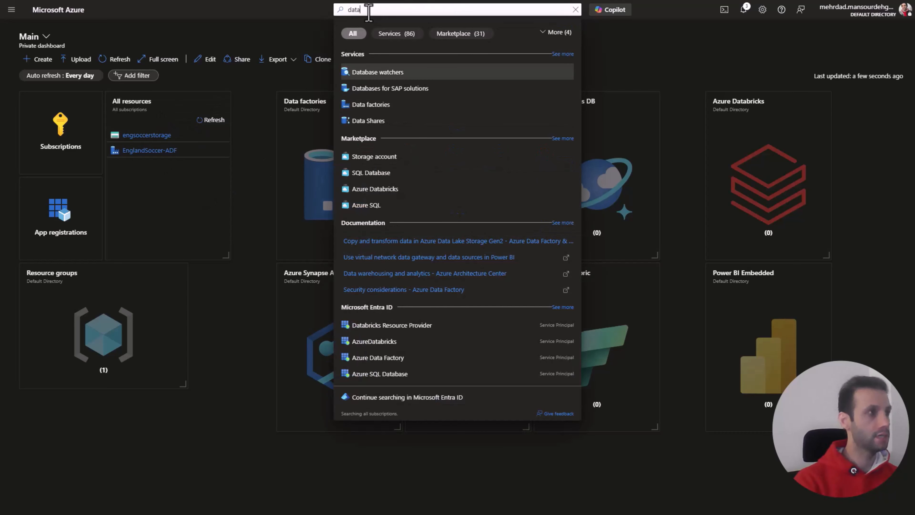
pyautogui.write(' b')
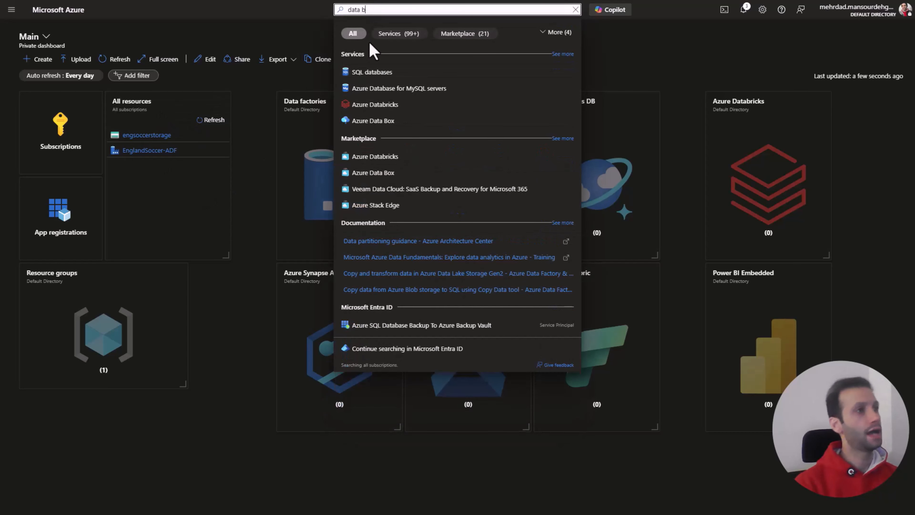
pyautogui.click(374, 105)
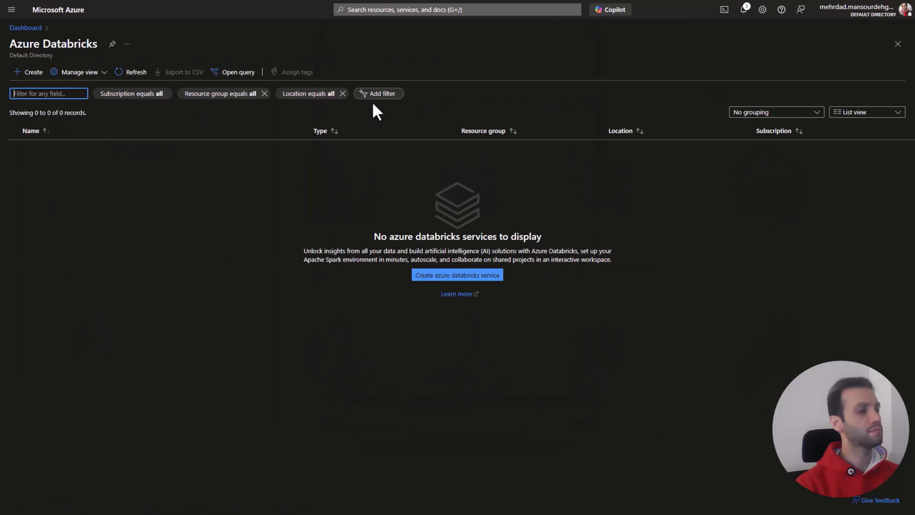
pyautogui.click(488, 276)
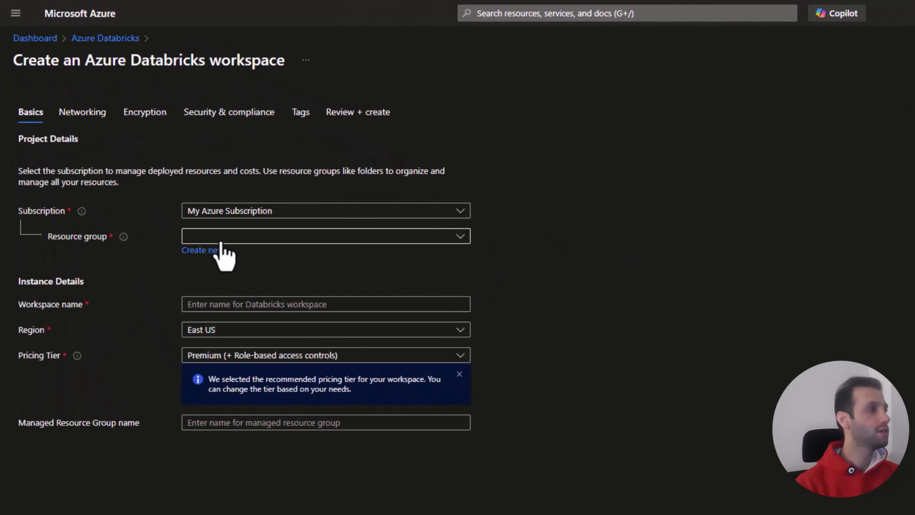
# Step: Assign the new Databricks workspace to resource group EnglandSoccer-RG and name it England-Soccer-DataBricks
pyautogui.click(223, 236)
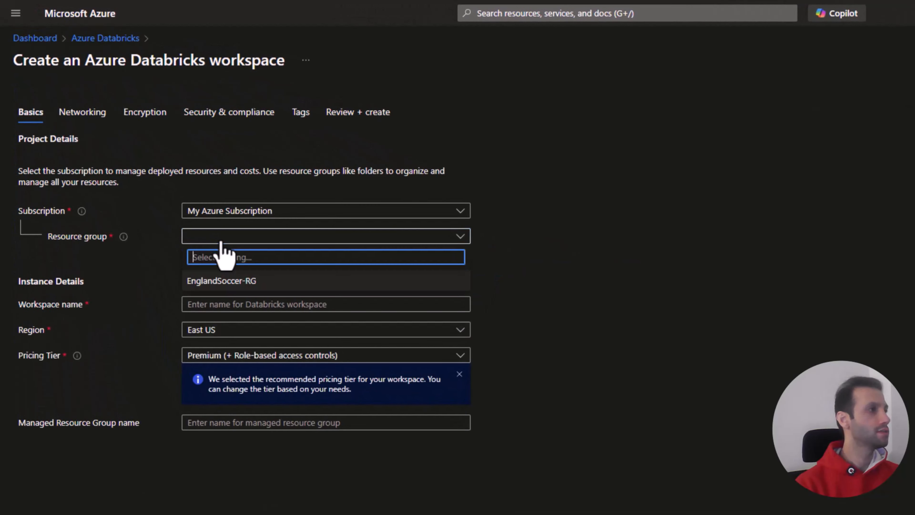
pyautogui.click(248, 283)
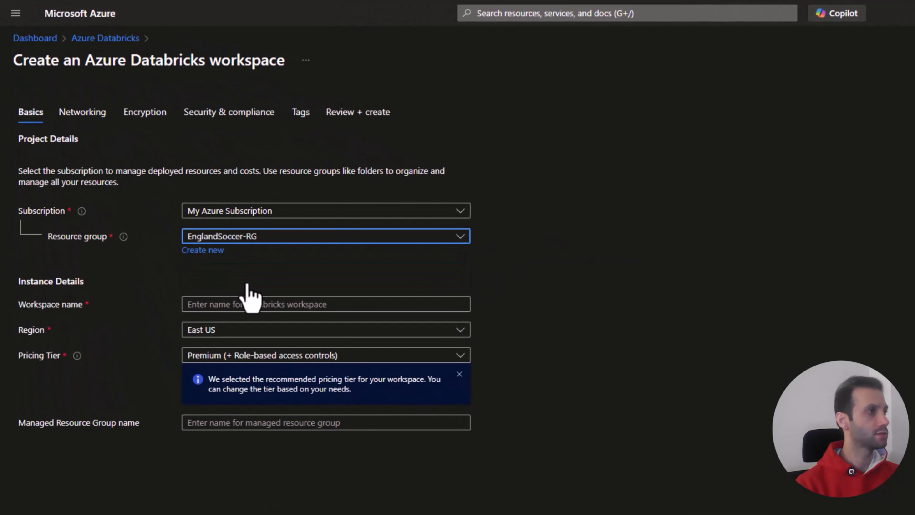
pyautogui.click(254, 303)
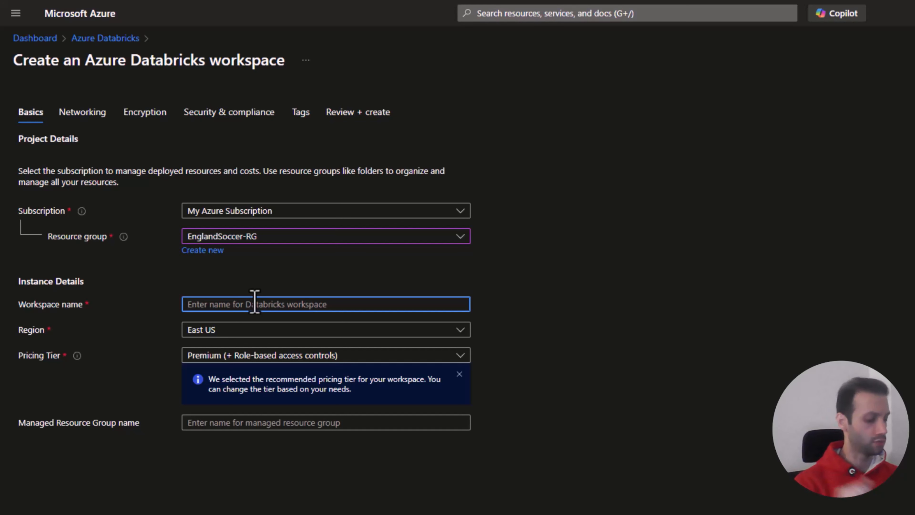
pyautogui.write('England Soccer DataBricks')
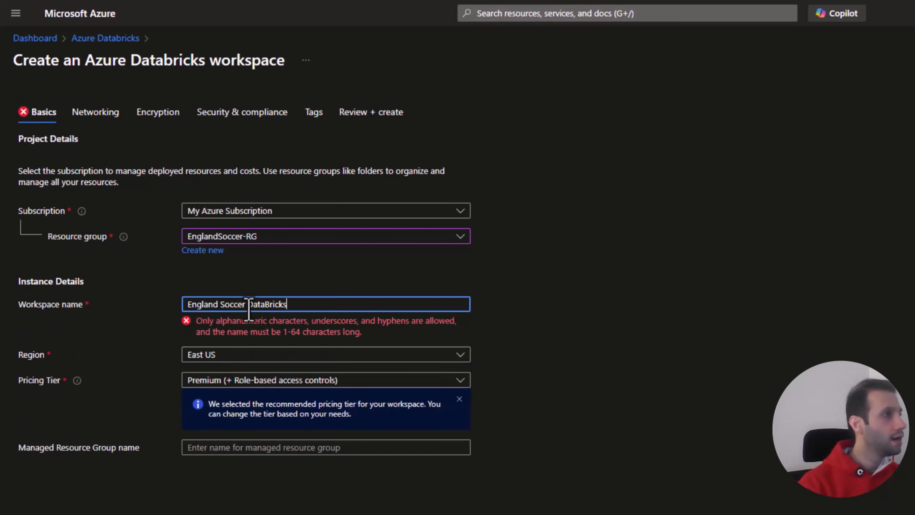
pyautogui.click(220, 304)
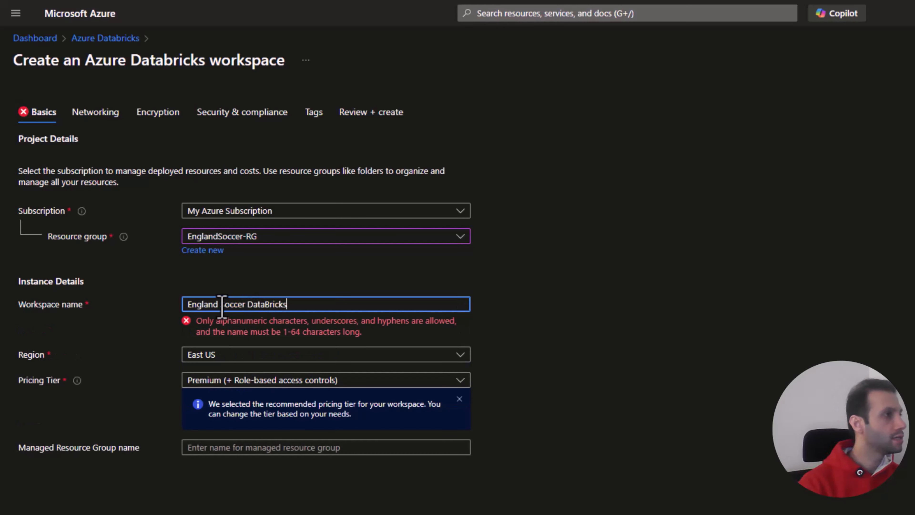
pyautogui.press('BackSpace')
pyautogui.write('-')
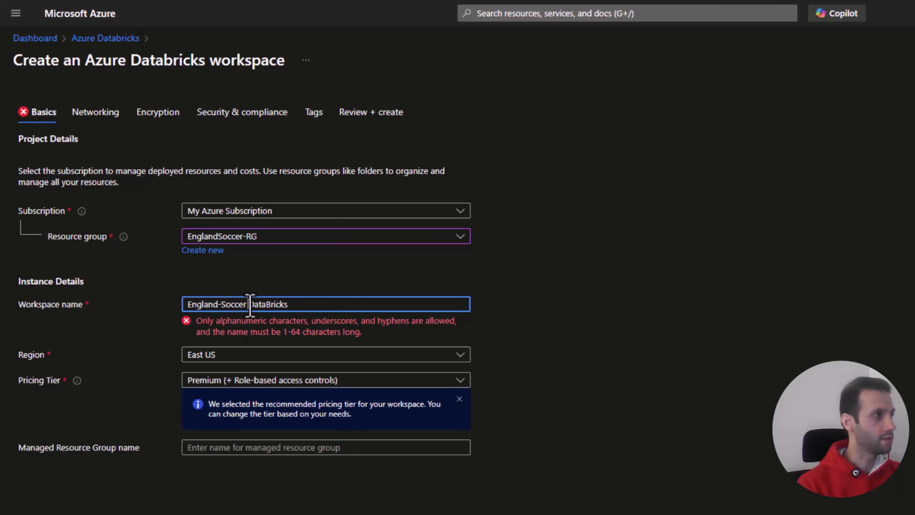
pyautogui.click(249, 306)
pyautogui.press('BackSpace')
pyautogui.write('-')
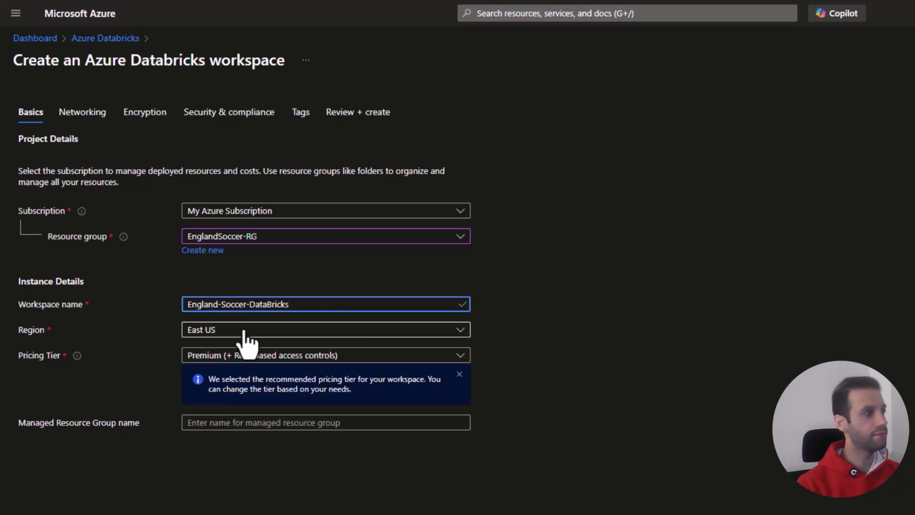
# Step: Choose the Premium (+ Role-based access controls) pricing tier and name the managed resource group EnglandSoccerDataBricksResourceGroup
pyautogui.click(246, 355)
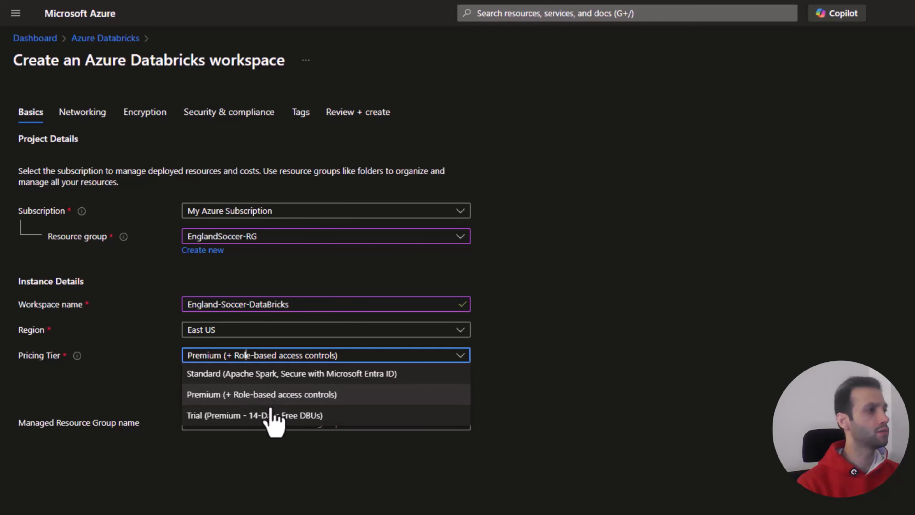
pyautogui.click(291, 396)
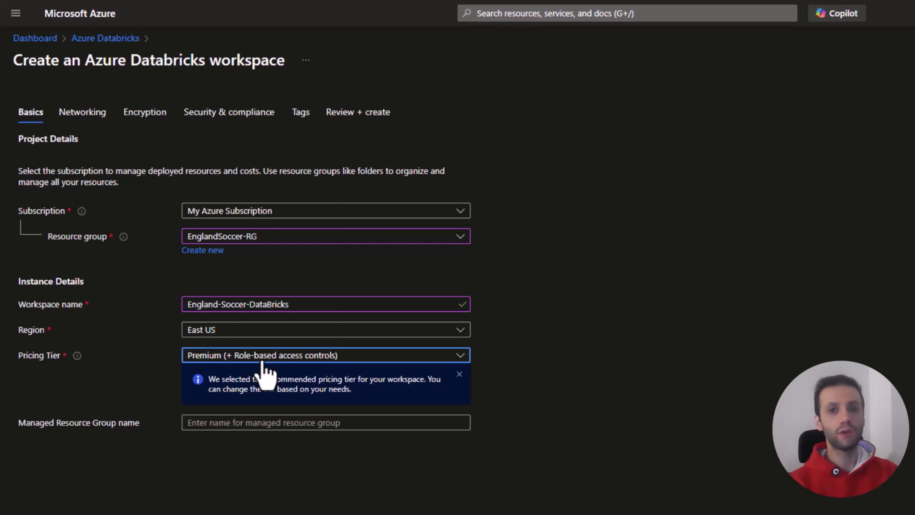
pyautogui.click(218, 426)
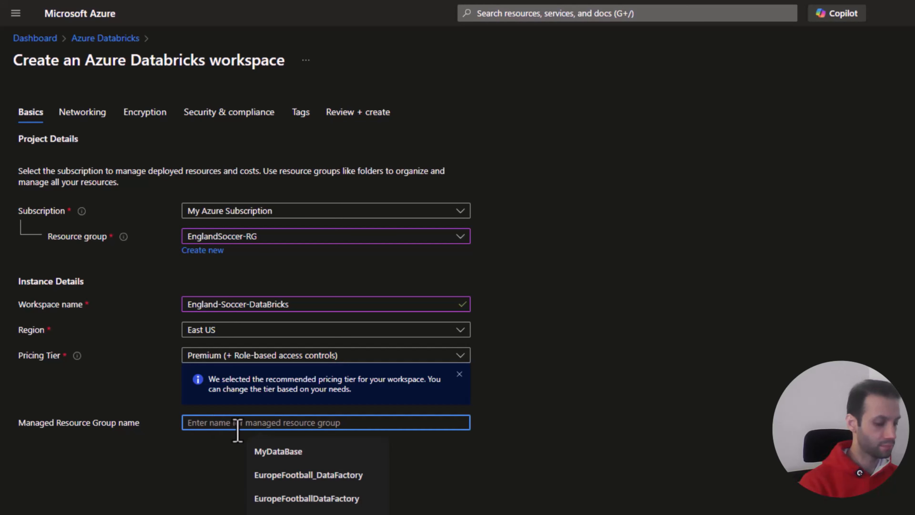
pyautogui.write('EnglandSo')
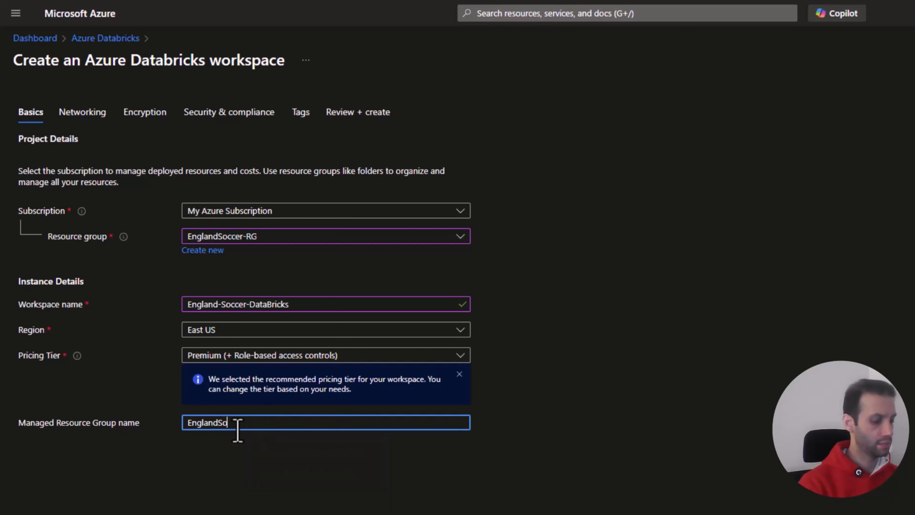
pyautogui.write('ccer')
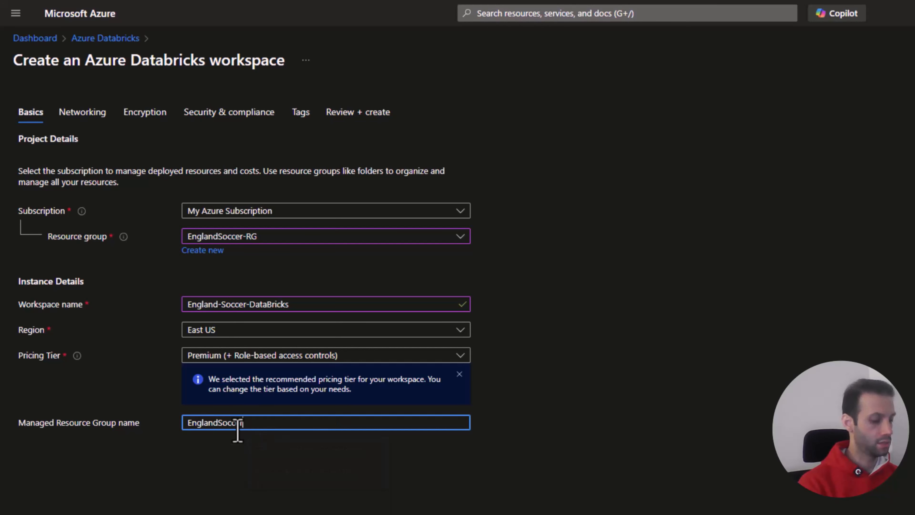
pyautogui.write('Dta')
pyautogui.press('BackSpace')
pyautogui.press('BackSpace')
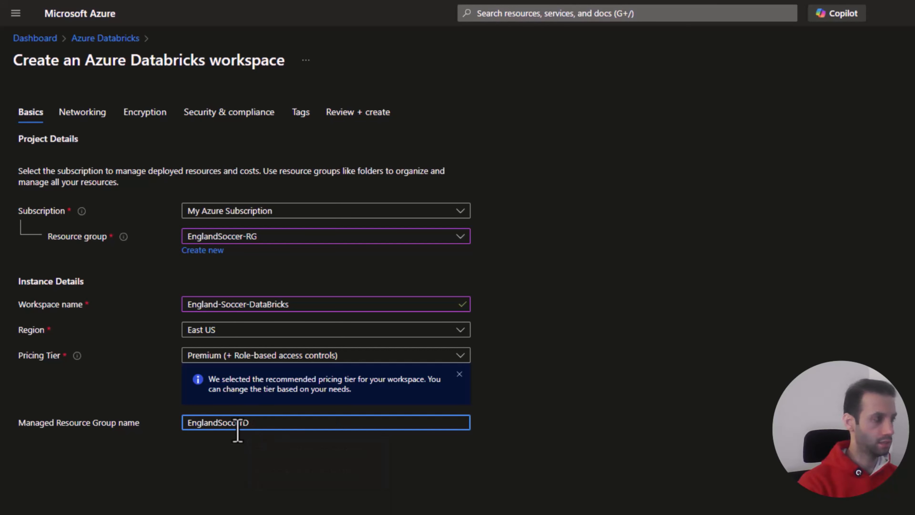
pyautogui.write('ataBricks')
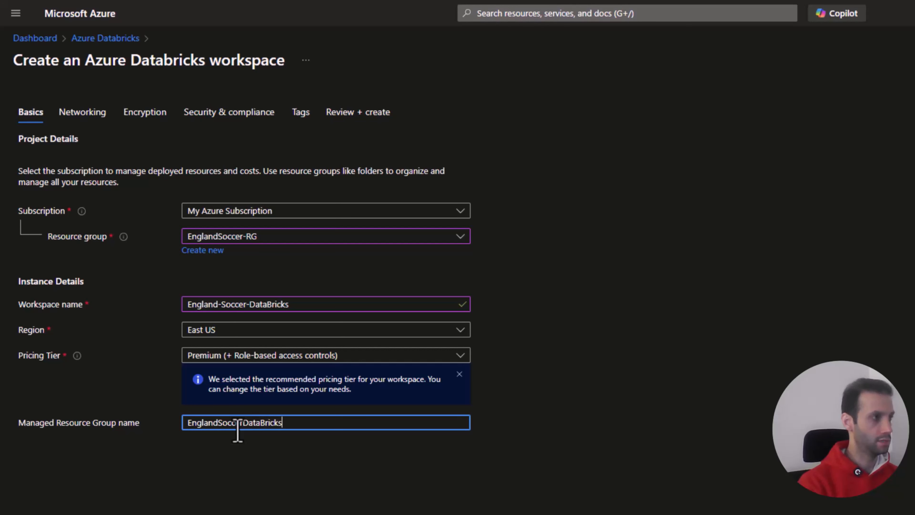
pyautogui.write('Resou')
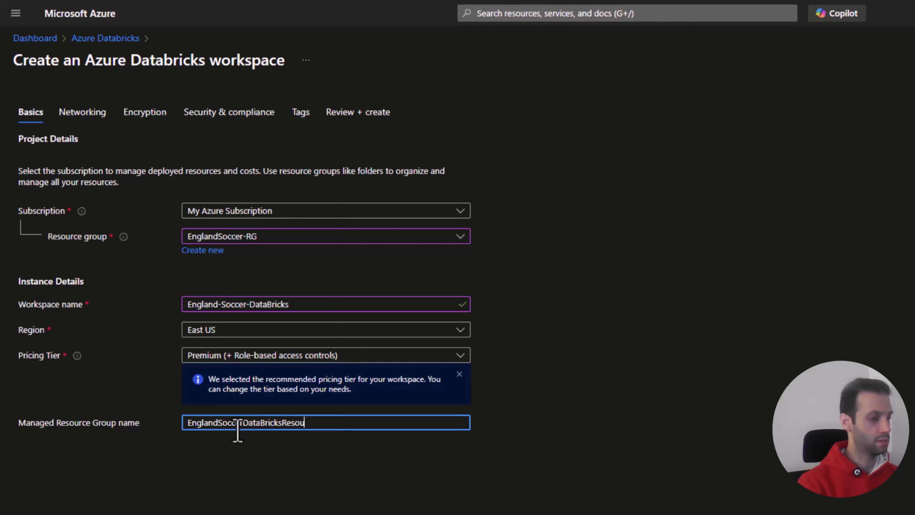
pyautogui.write('rceGroup')
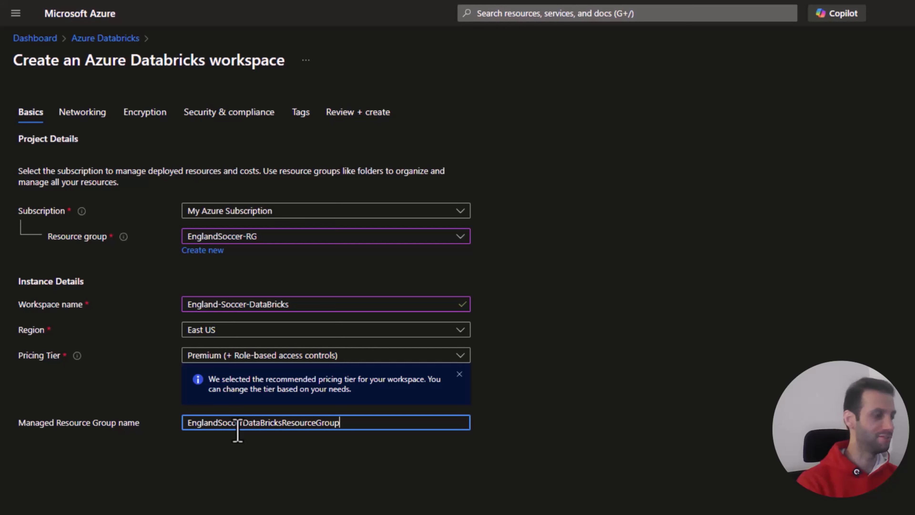
pyautogui.click(272, 467)
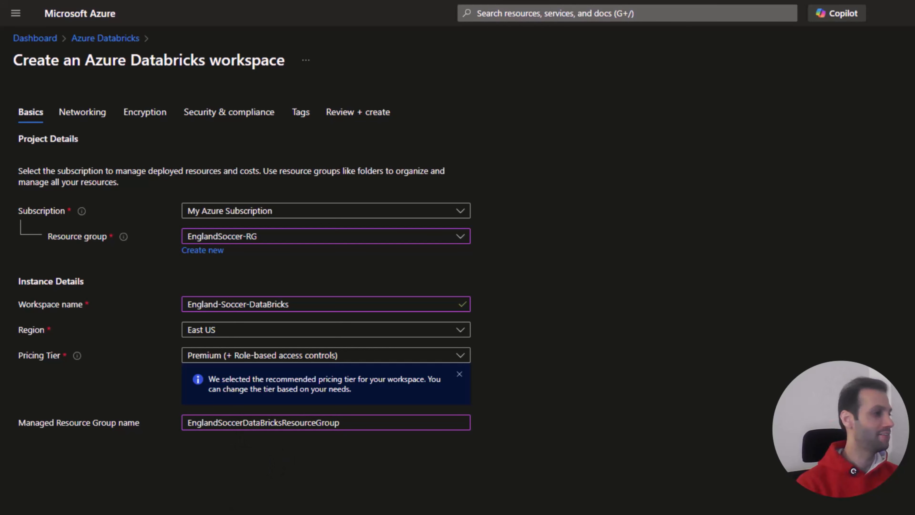
# Step: Review and create the Databricks workspace, check its deployment and return to the portal dashboard
pyautogui.click(28, 503)
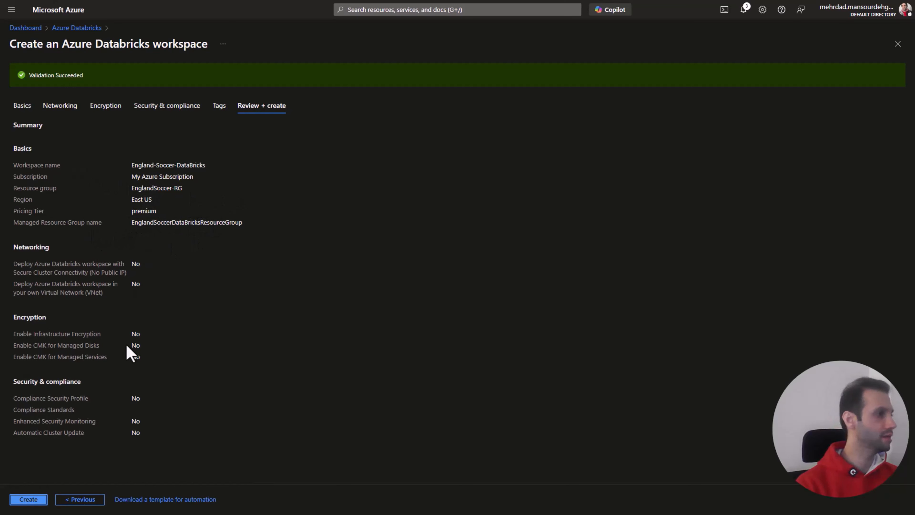
pyautogui.click(22, 502)
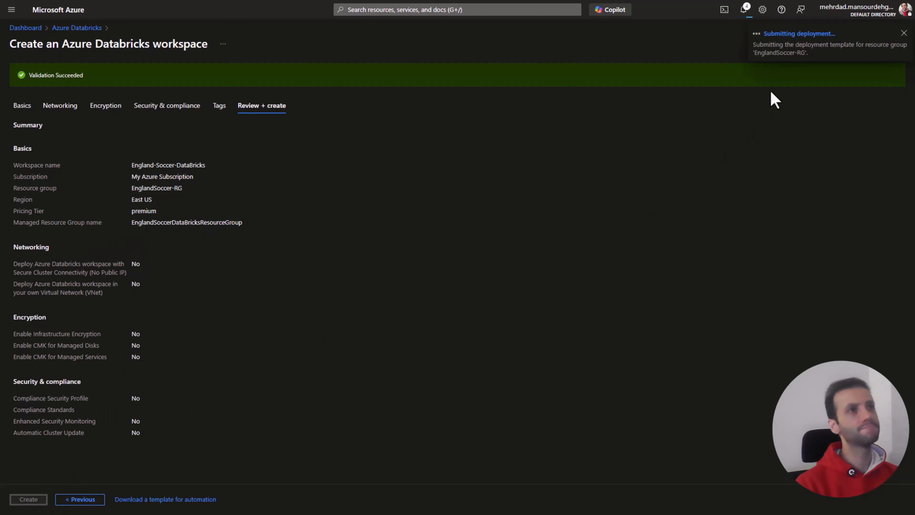
pyautogui.click(743, 11)
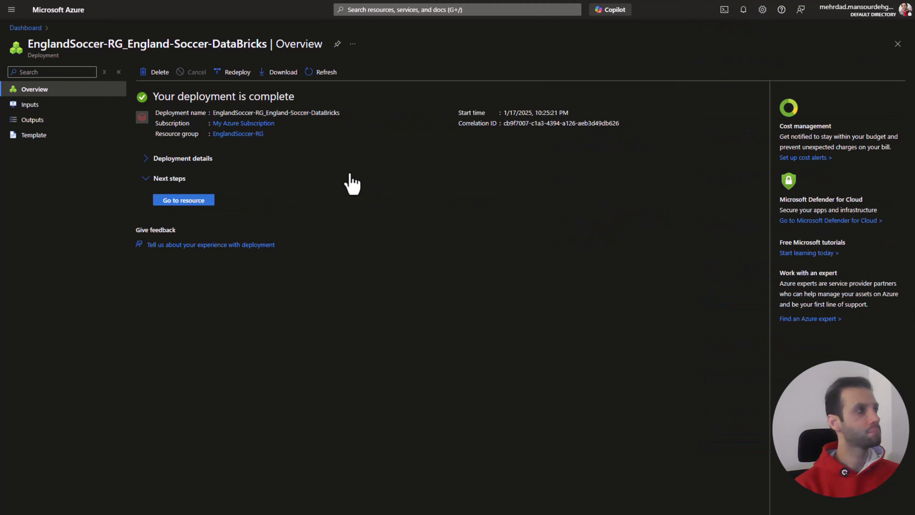
pyautogui.click(25, 27)
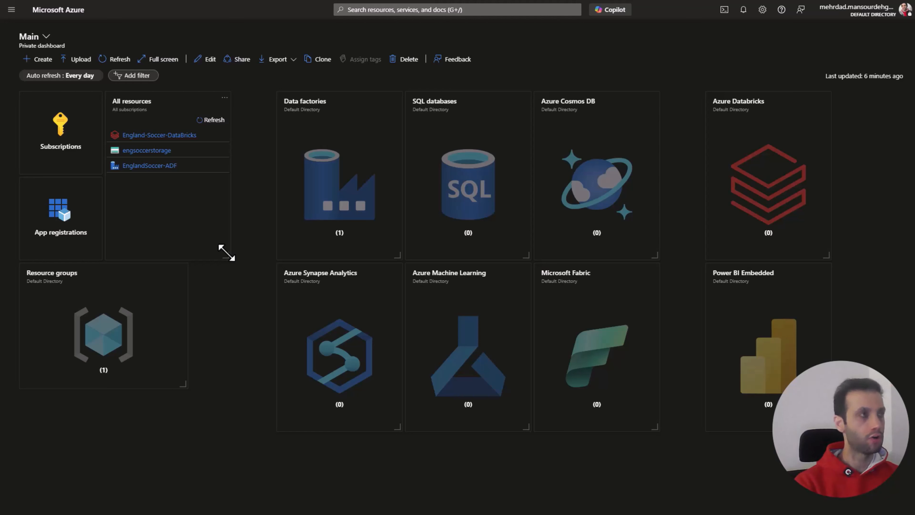
# Step: Search the portal for "entra", open the app registrations in Microsoft Entra ID and dismiss the notice there
pyautogui.click(436, 11)
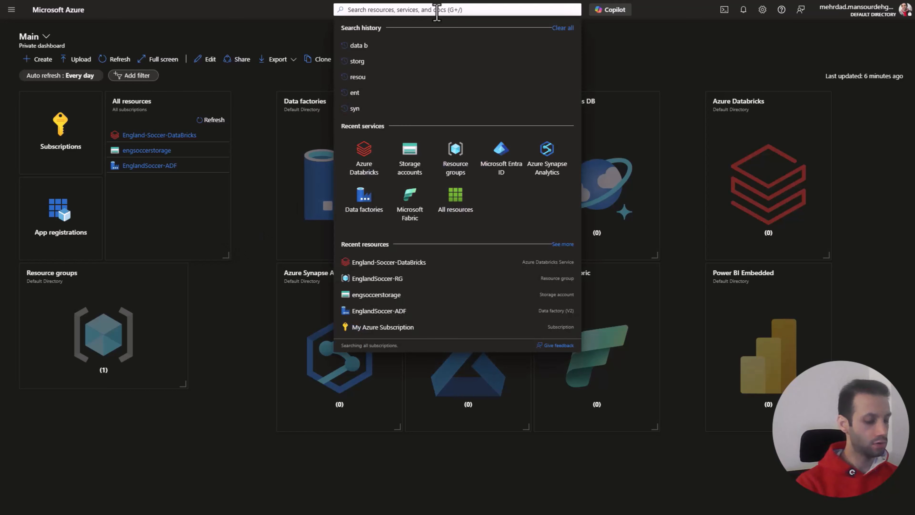
pyautogui.write('entra')
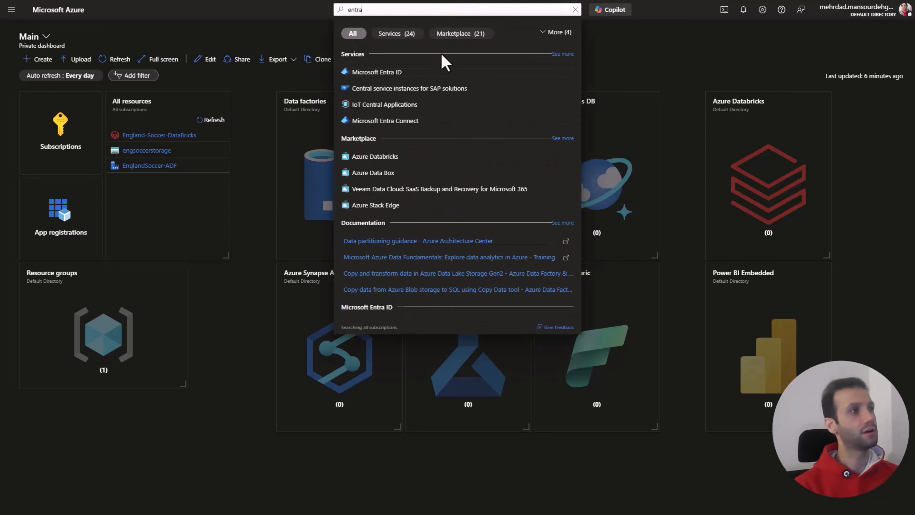
pyautogui.click(392, 73)
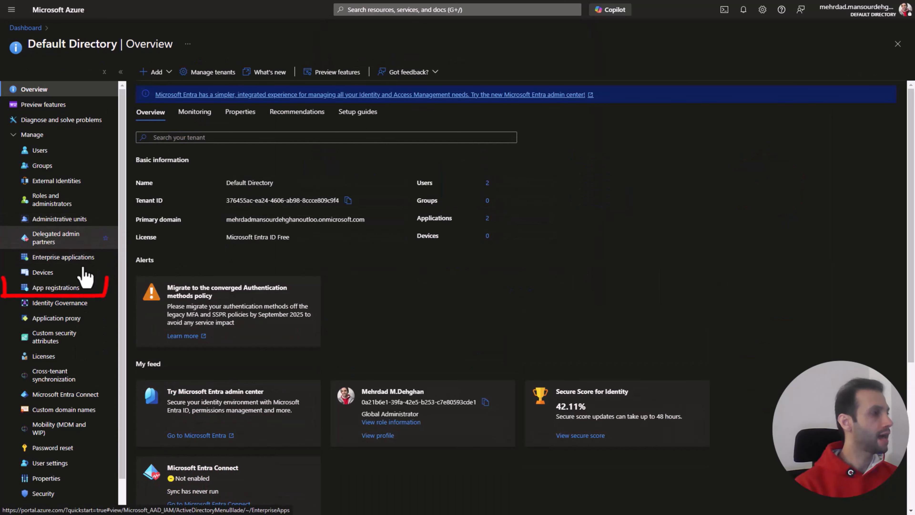
pyautogui.click(69, 292)
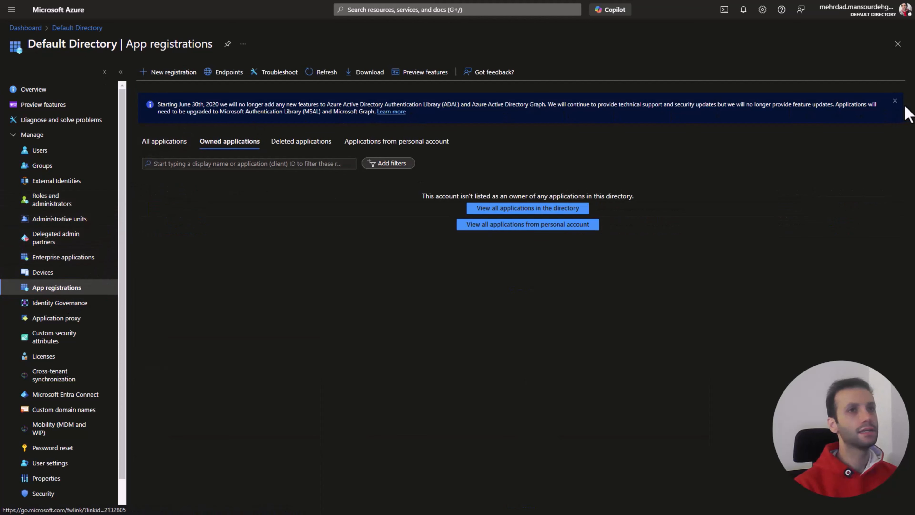
pyautogui.click(895, 101)
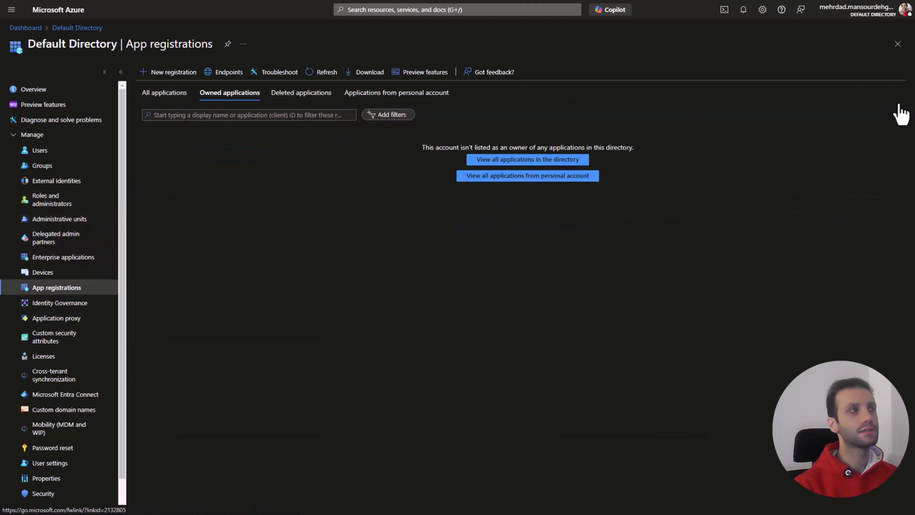
# Step: Register a new application named EnglandSoccer_App with the default single-tenant account type
pyautogui.click(172, 75)
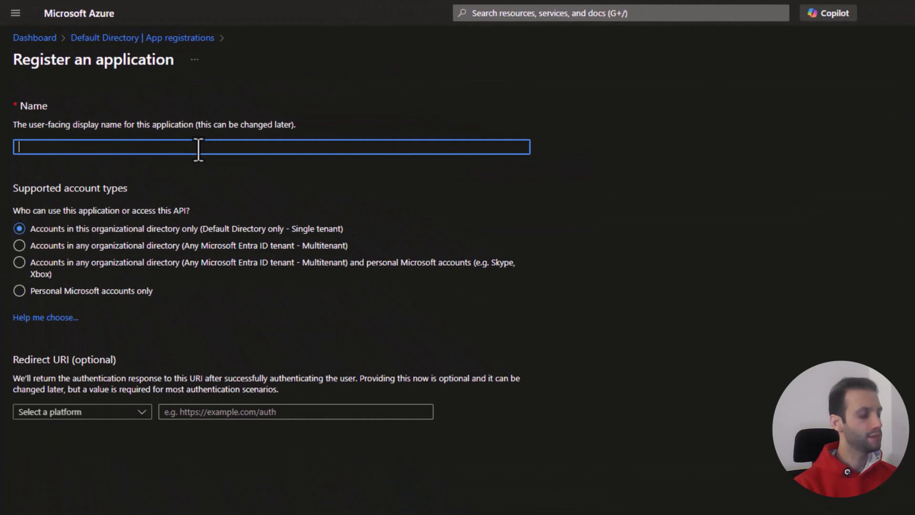
pyautogui.write('E')
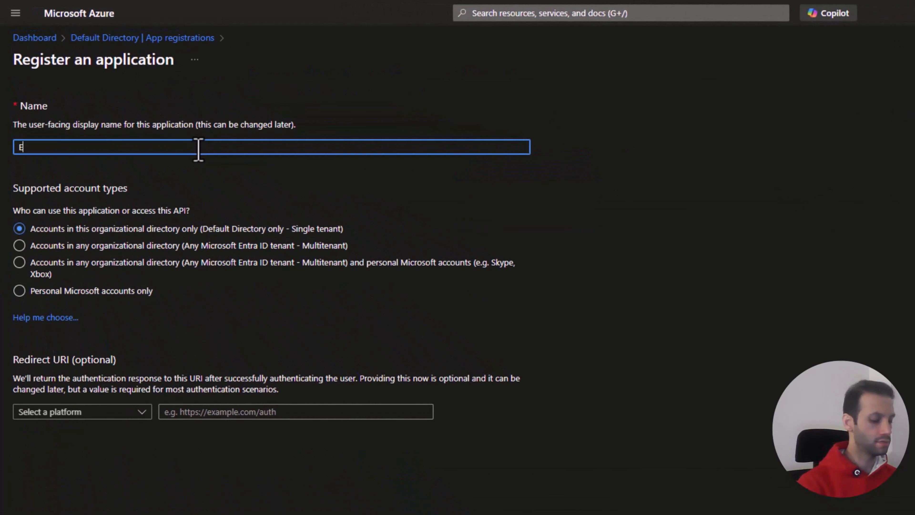
pyautogui.write('ngland')
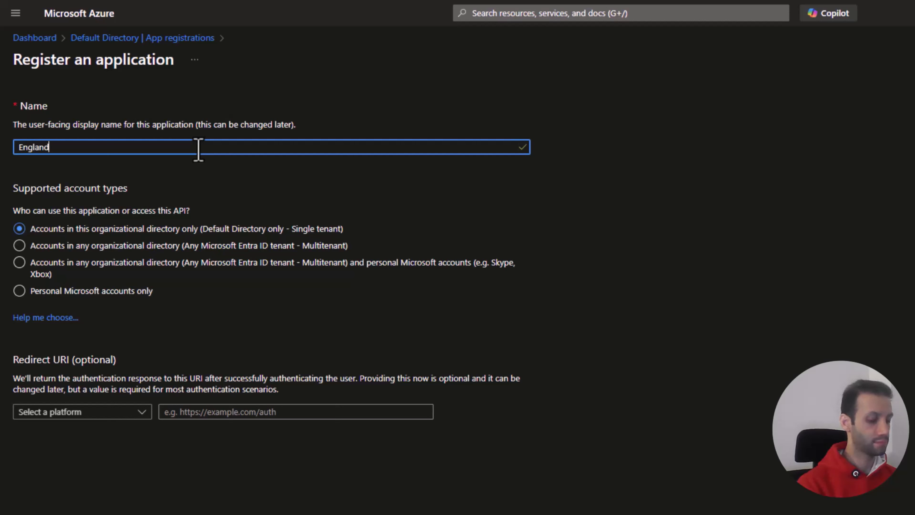
pyautogui.write('Soccer')
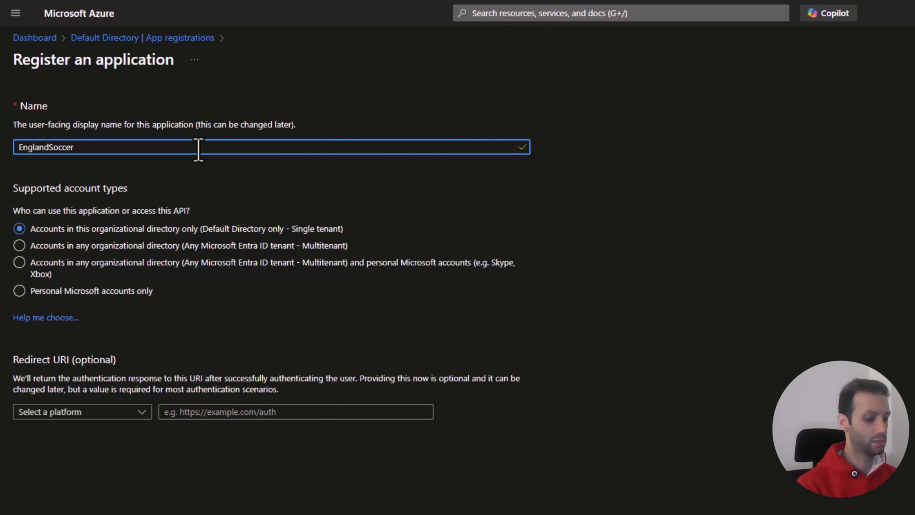
pyautogui.write('_App')
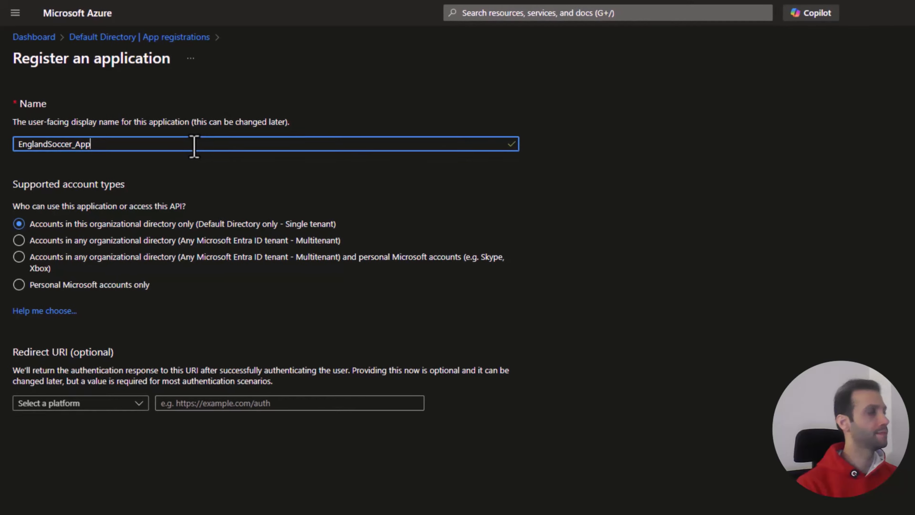
pyautogui.click(46, 500)
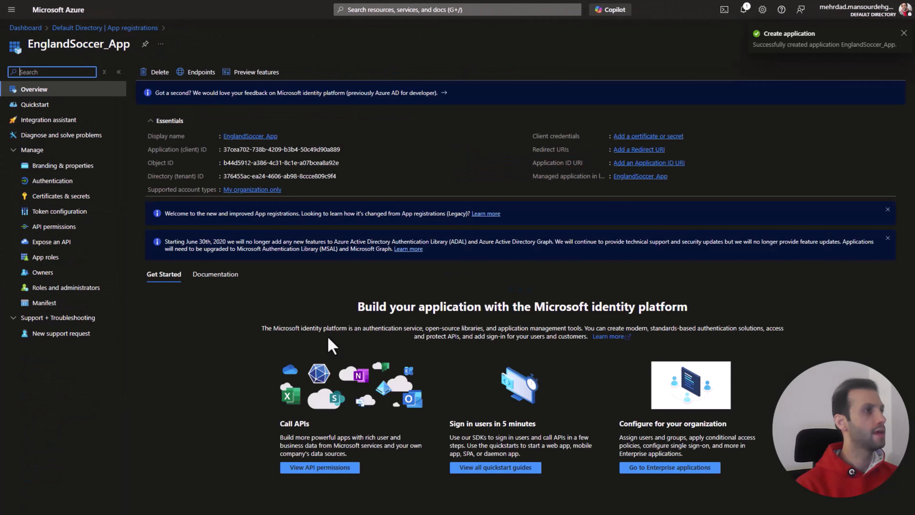
# Step: Dismiss the two notices on the EnglandSoccer_App overview and copy its application (client) ID
pyautogui.click(888, 210)
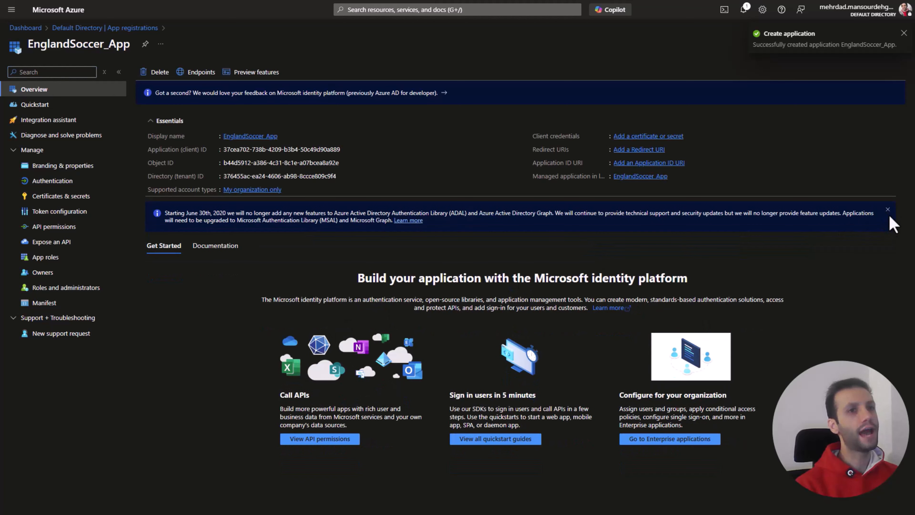
pyautogui.click(888, 210)
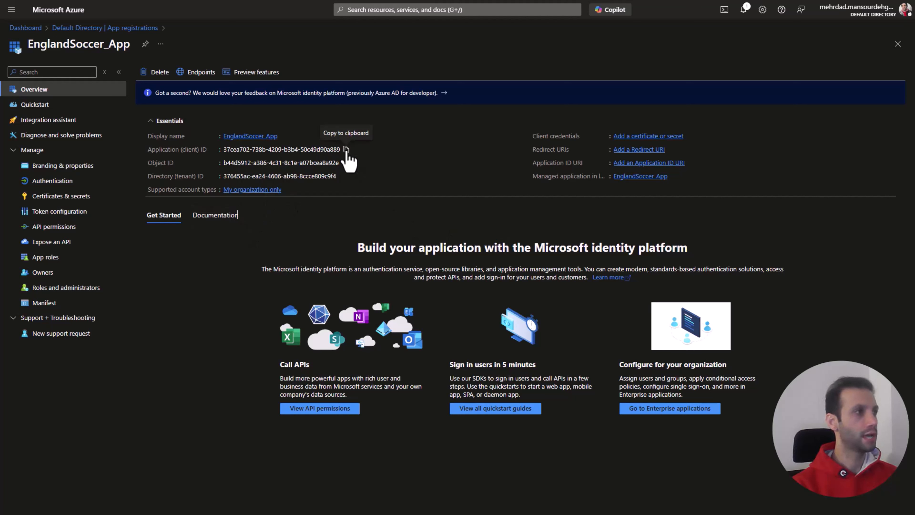
pyautogui.click(346, 150)
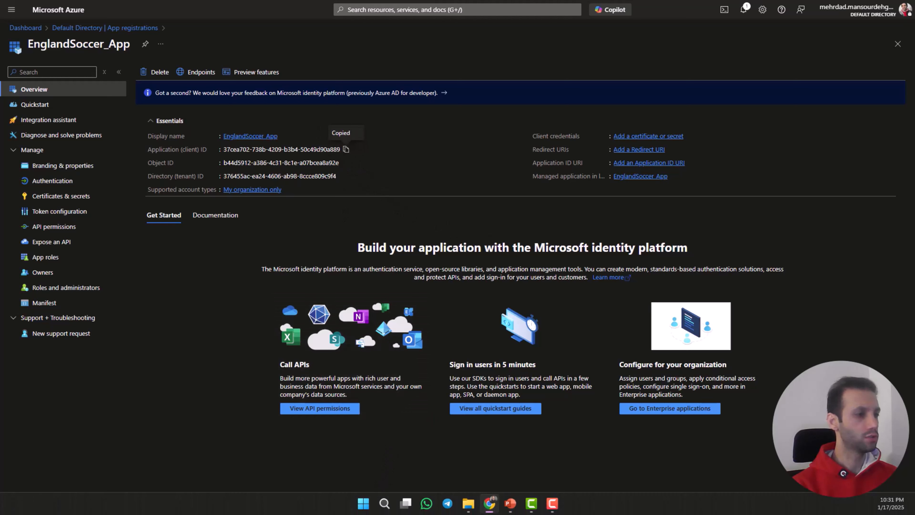
# Step: Open a blank Notepad document for recording the app's credentials
pyautogui.click(382, 506)
pyautogui.write('not')
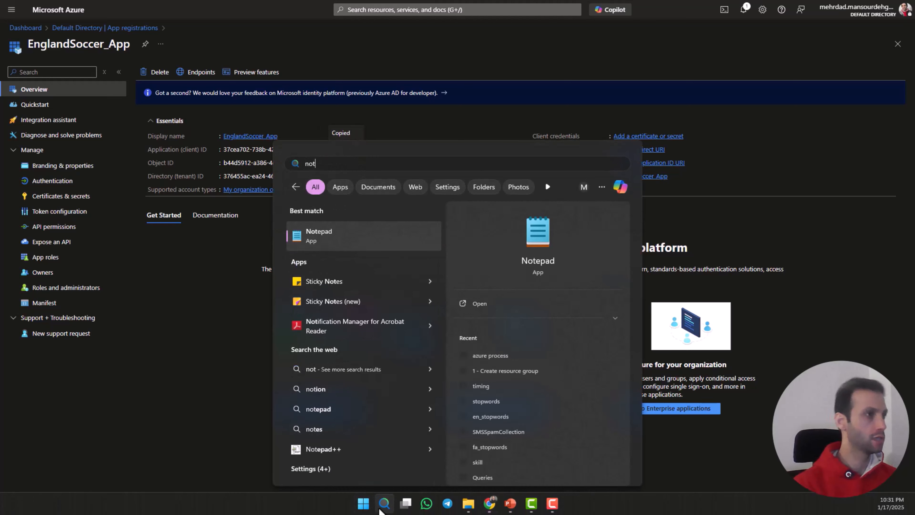
pyautogui.click(365, 238)
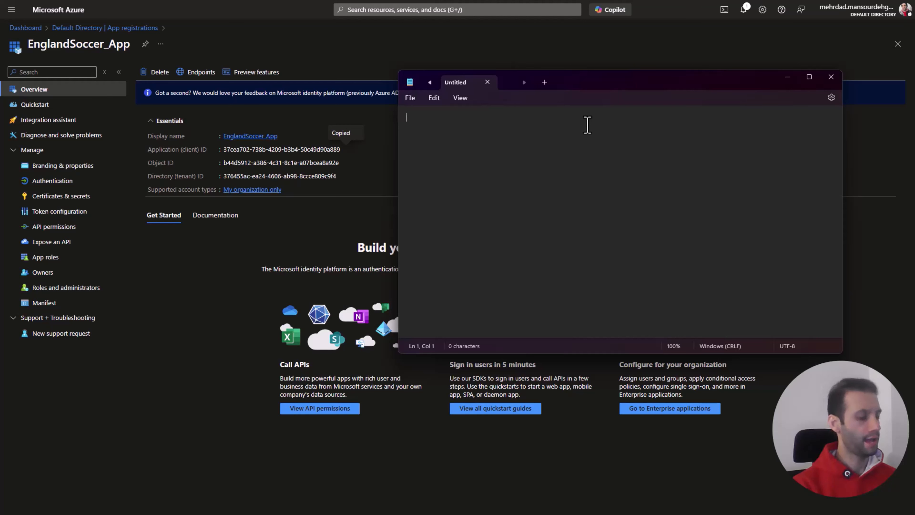
# Step: Record the label "Application (client) ID" and its value from the EnglandSoccer_App overview on the first line of the Notepad document
pyautogui.click(202, 152)
pyautogui.moveTo(201, 153); pyautogui.dragTo(158, 157)
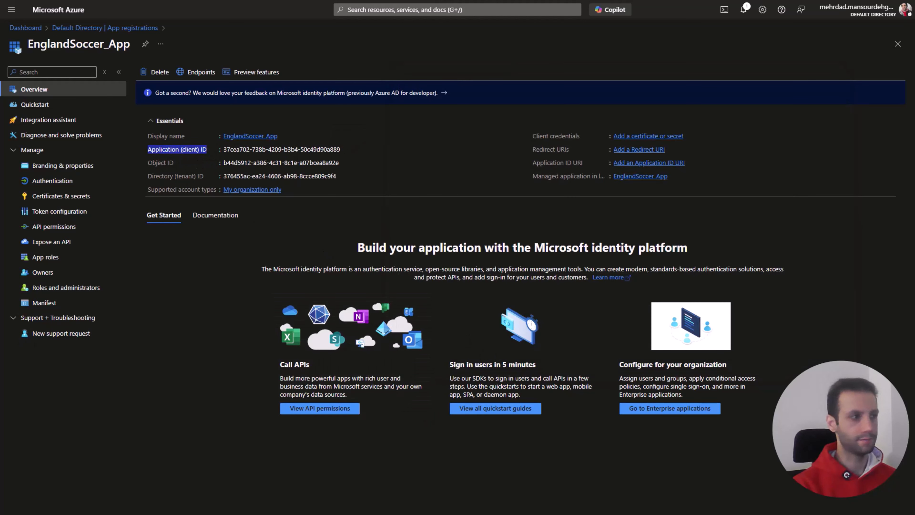
pyautogui.hotkey('ctrl', 'c')
pyautogui.hotkey('alt', 'Tab')
pyautogui.hotkey('ctrl', 'v')
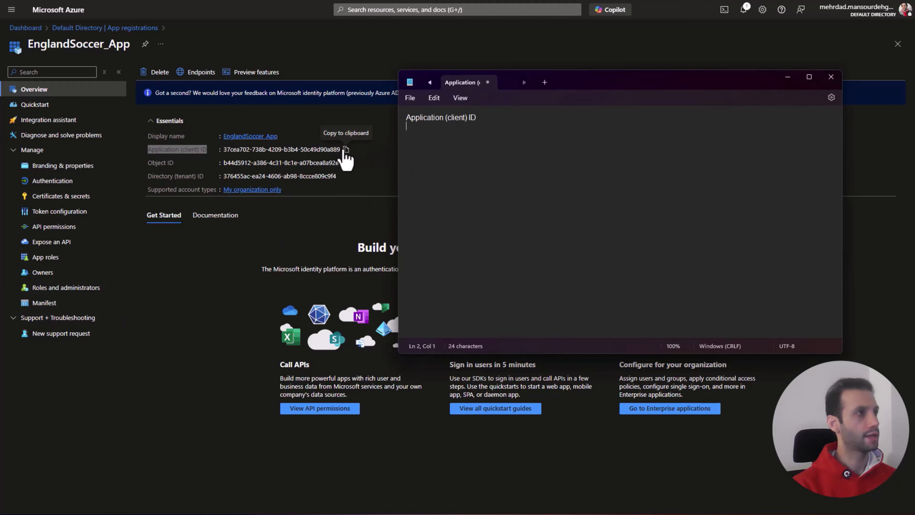
pyautogui.click(346, 149)
pyautogui.hotkey('alt', 'Tab')
pyautogui.press('BackSpace')
pyautogui.hotkey('ctrl', 'v')
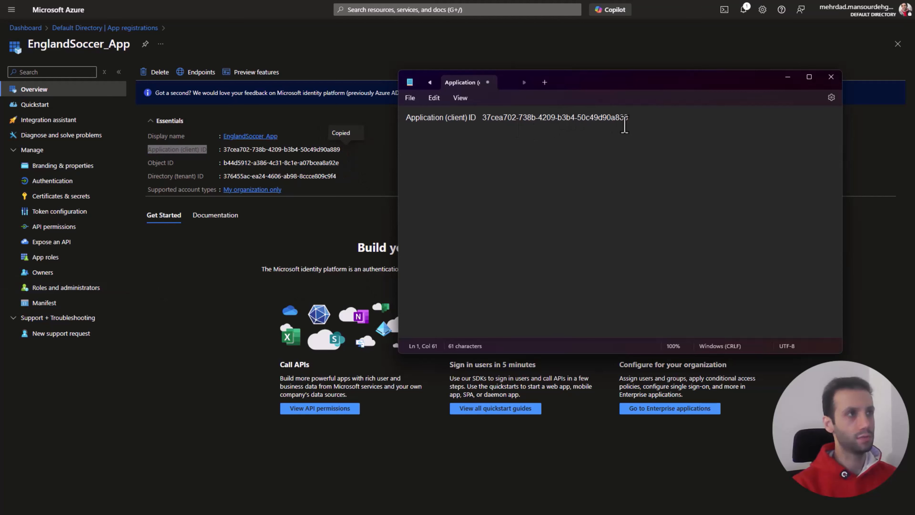
pyautogui.press('Return')
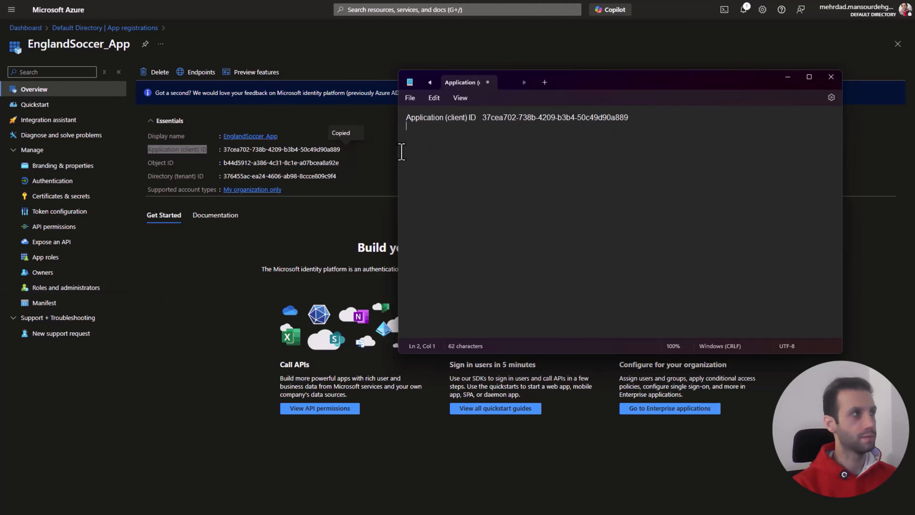
# Step: Copy the "Object ID" label and its value from the app overview onto the second line of the Notepad document
pyautogui.click(176, 167)
pyautogui.moveTo(174, 163); pyautogui.dragTo(147, 164)
pyautogui.hotkey('ctrl', 'c')
pyautogui.hotkey('alt', 'Tab')
pyautogui.hotkey('ctrl', 'v')
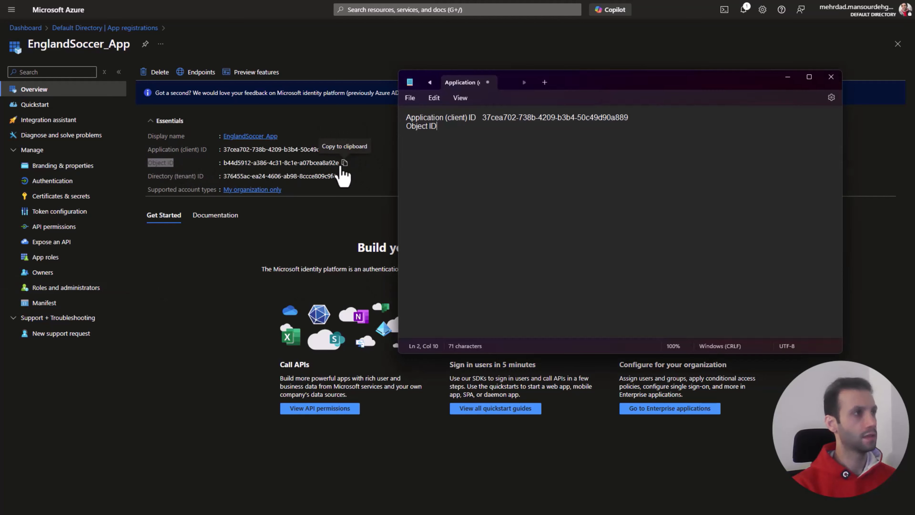
pyautogui.click(342, 168)
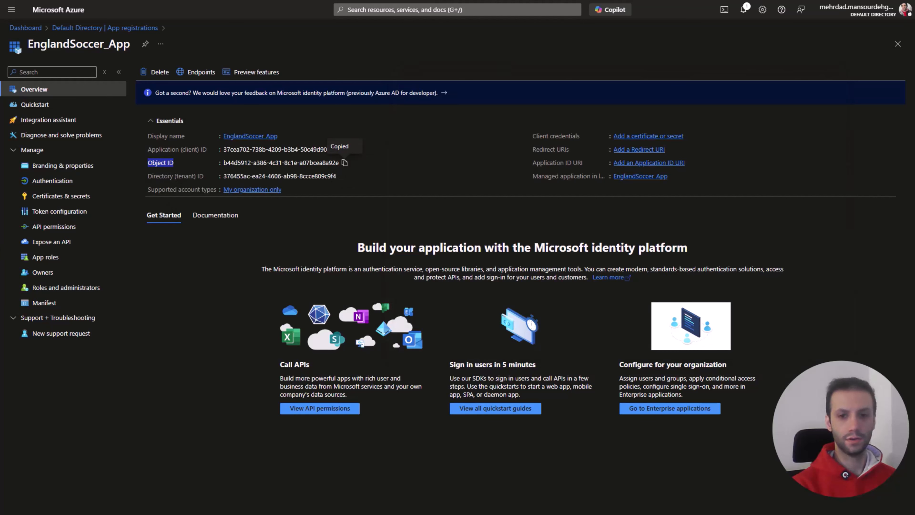
pyautogui.hotkey('alt', 'Tab')
pyautogui.hotkey('ctrl', 'v')
# Step: Add the "Directory (tenant) ID" label and its value from the app overview as the third line in Notepad
pyautogui.click(189, 183)
pyautogui.moveTo(204, 177); pyautogui.dragTo(149, 182)
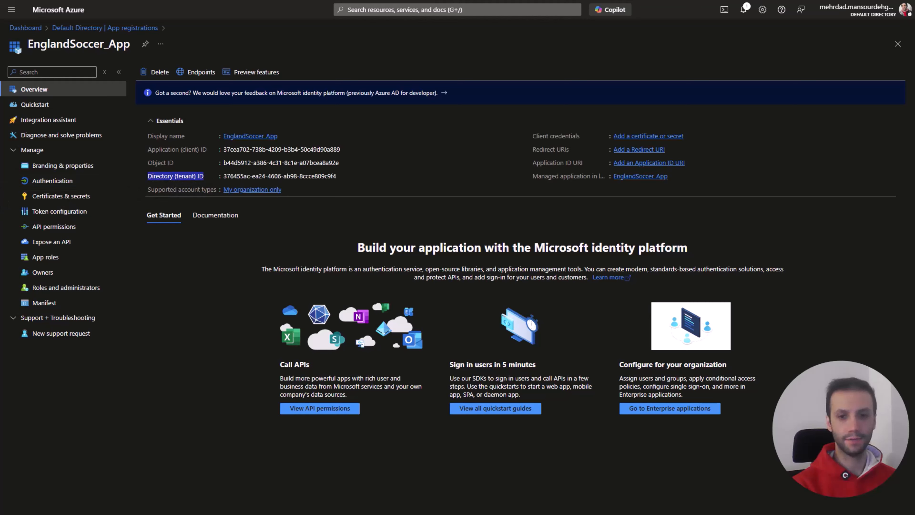
pyautogui.hotkey('alt', 'Tab')
pyautogui.press('Return')
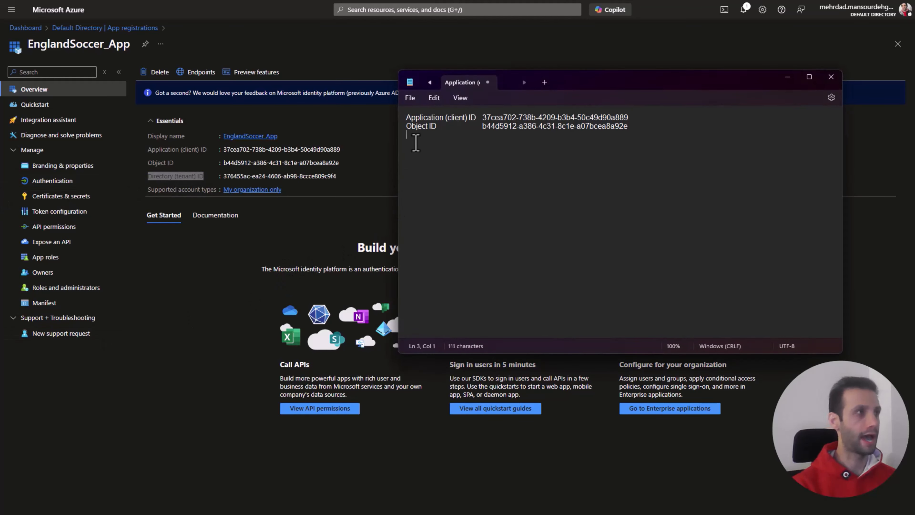
pyautogui.hotkey('ctrl', 'v')
pyautogui.click(341, 177)
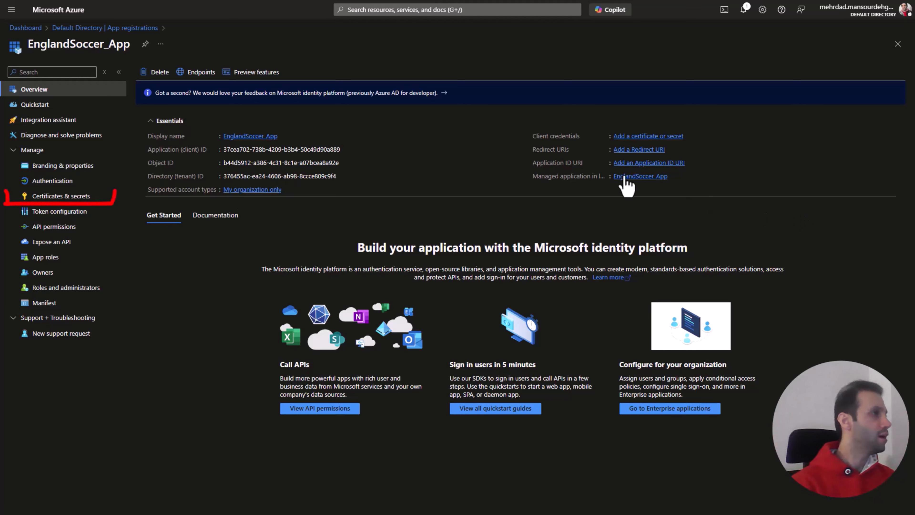
# Step: Add a client secret to EnglandSoccer_App with the description EnglandCertificate and the recommended 180-day expiry
pyautogui.click(81, 196)
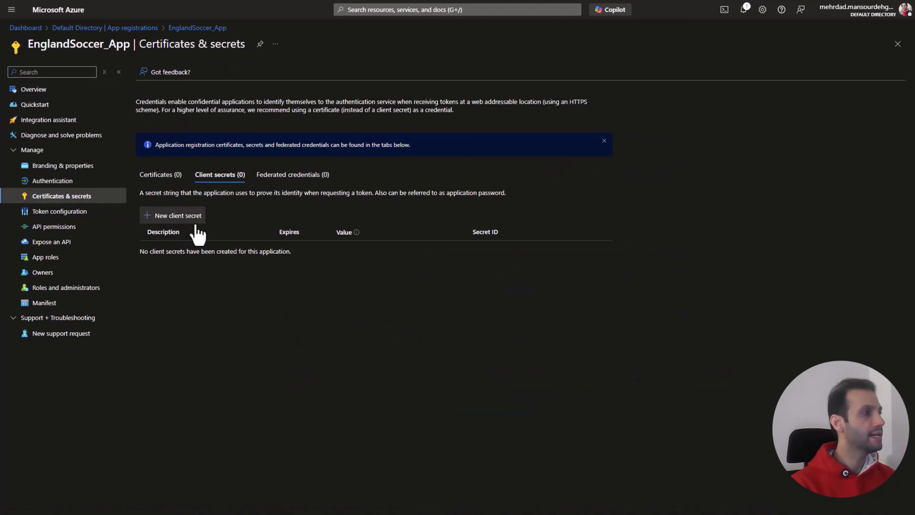
pyautogui.click(183, 221)
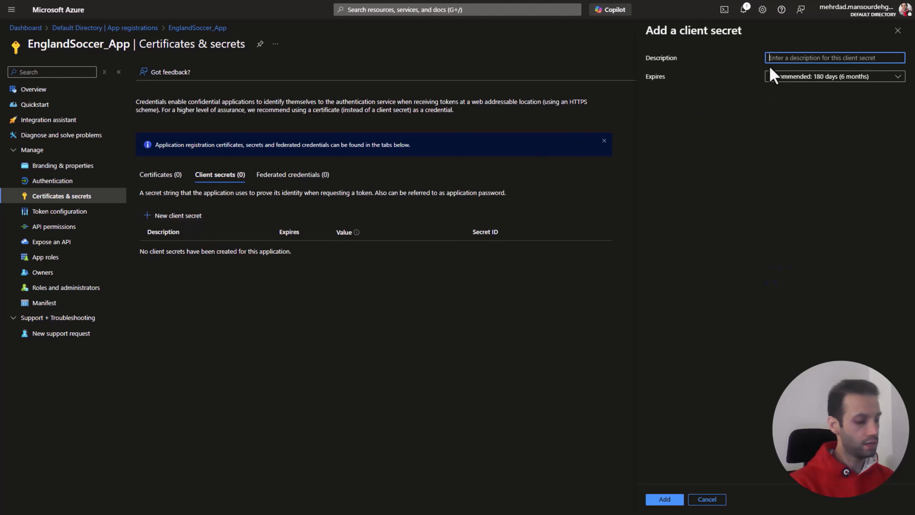
pyautogui.write('England')
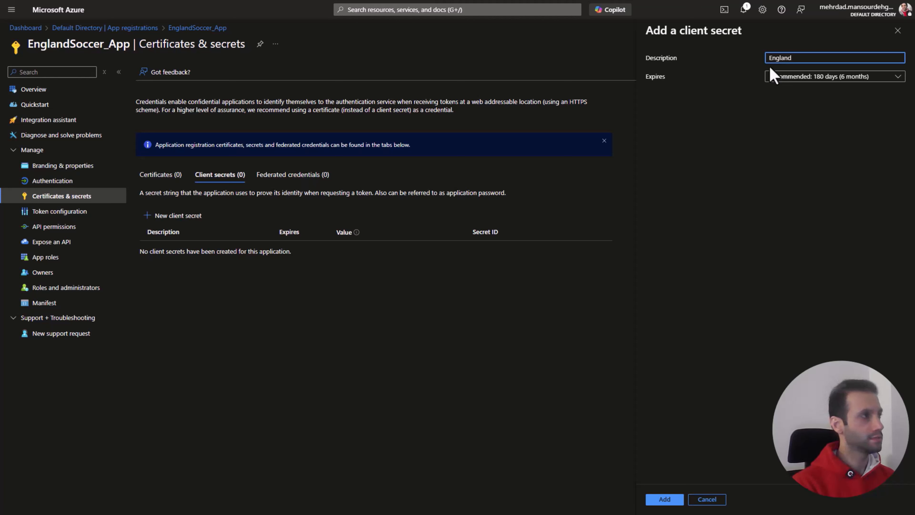
pyautogui.write('Certificate')
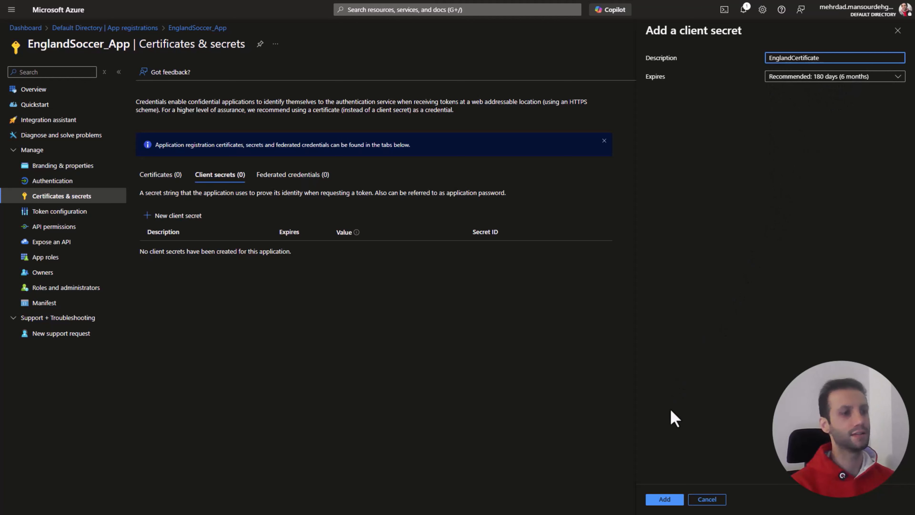
pyautogui.click(667, 499)
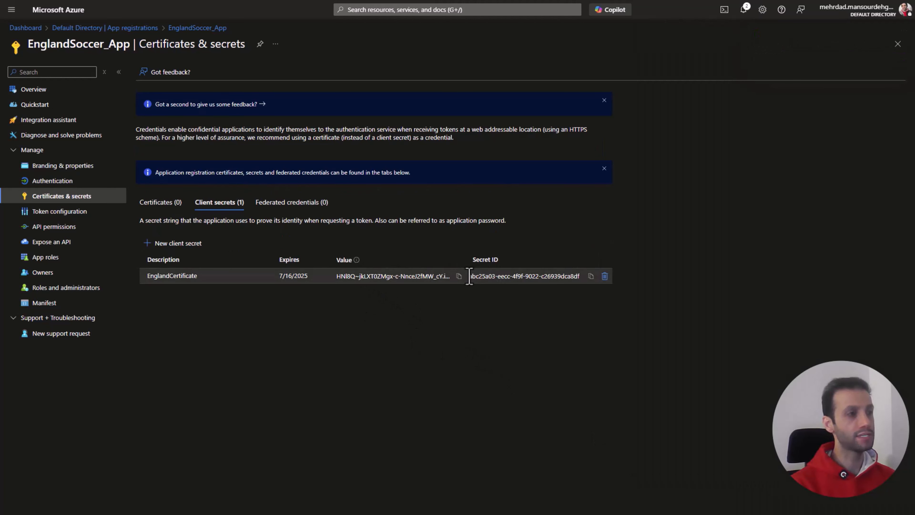
# Step: Copy the EnglandCertificate client secret's value into the Notepad document on a new line labelled "value"
pyautogui.click(459, 276)
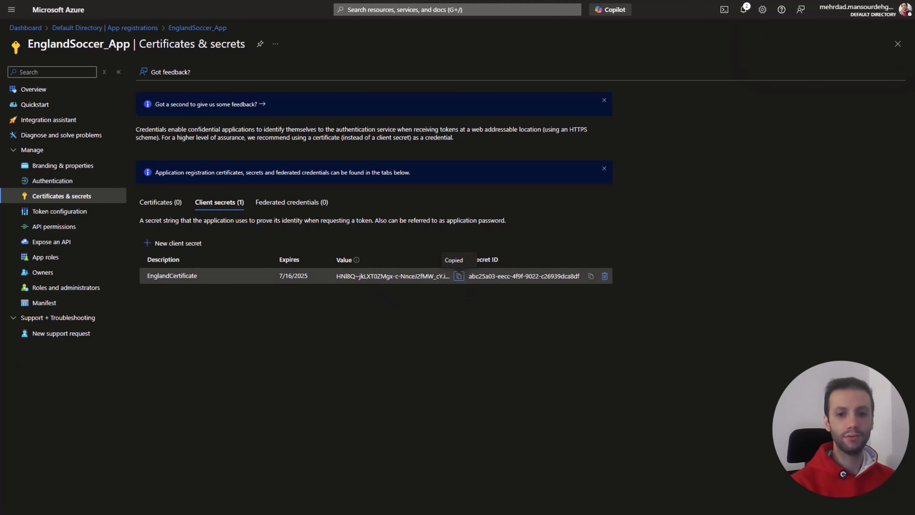
pyautogui.hotkey('alt', 'Tab')
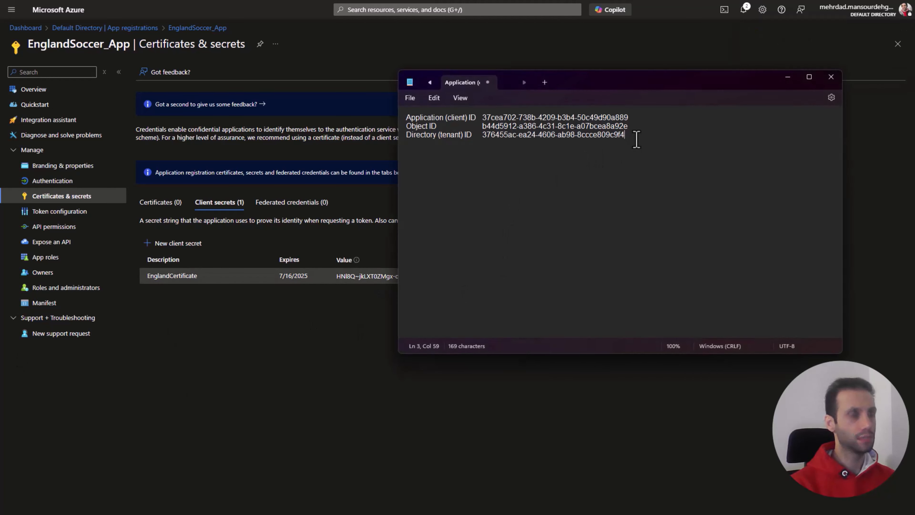
pyautogui.write('value')
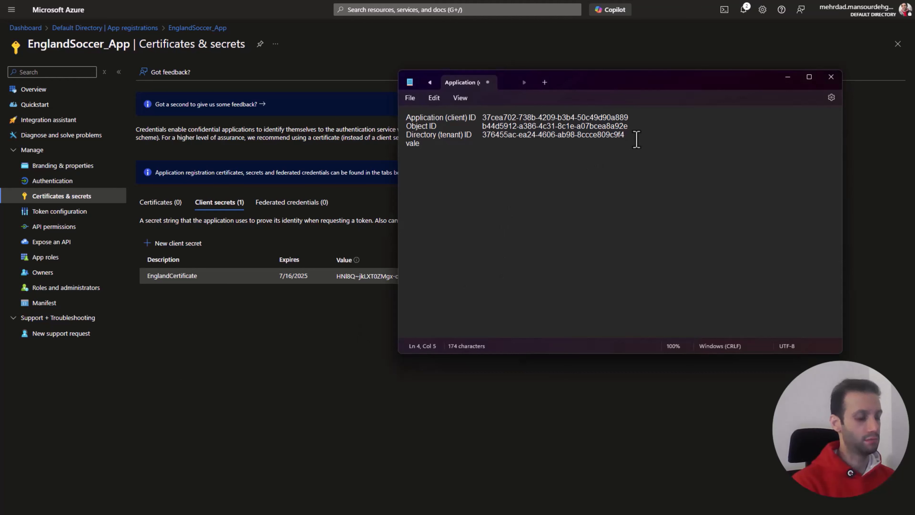
pyautogui.hotkey('ctrl', 'v')
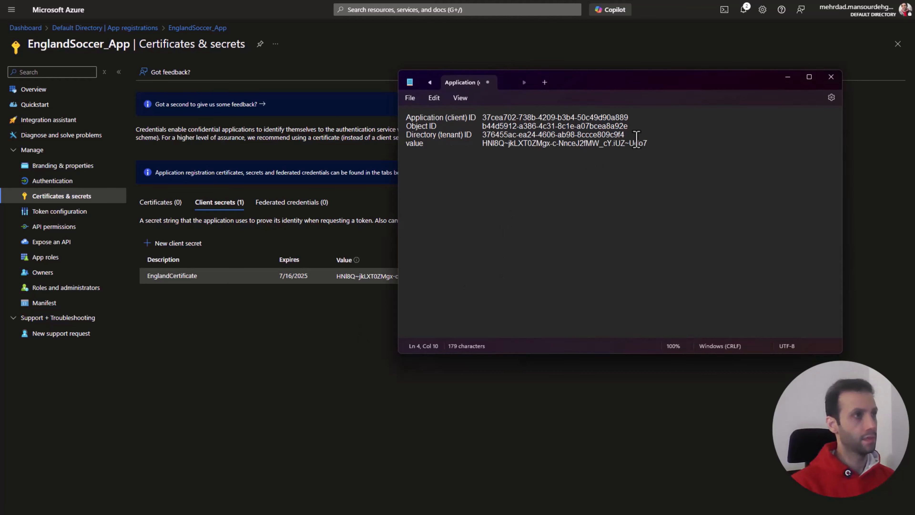
# Step: Copy the EnglandCertificate secret's ID into the Notepad document on a new line labelled "secret ID"
pyautogui.hotkey('alt', 'Tab')
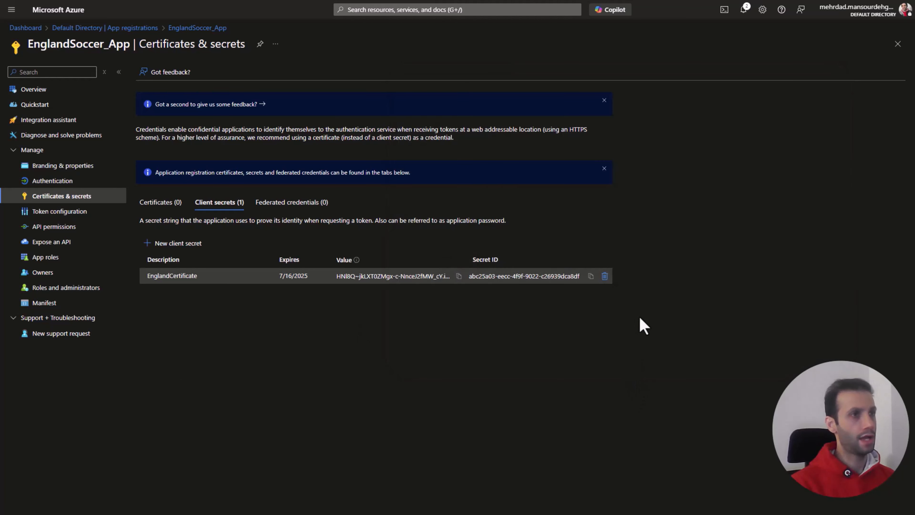
pyautogui.click(591, 276)
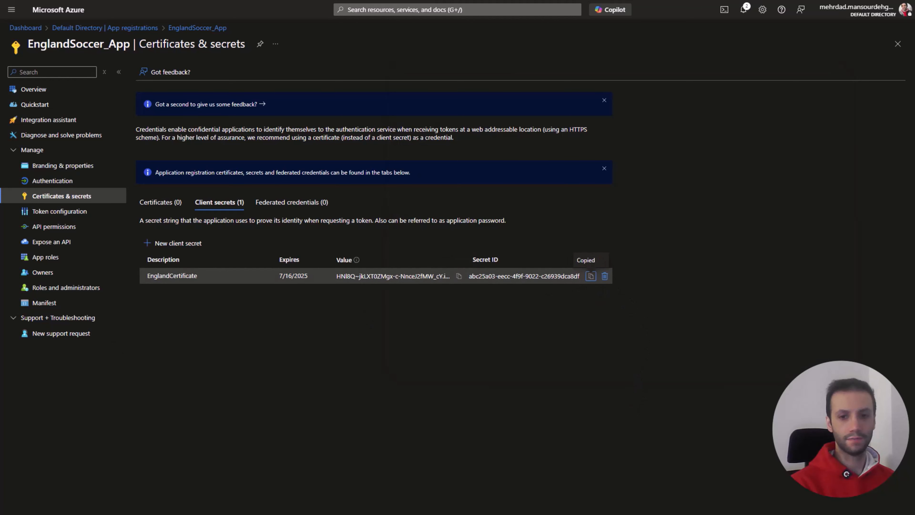
pyautogui.hotkey('alt', 'Tab')
pyautogui.press('Return')
pyautogui.write('se')
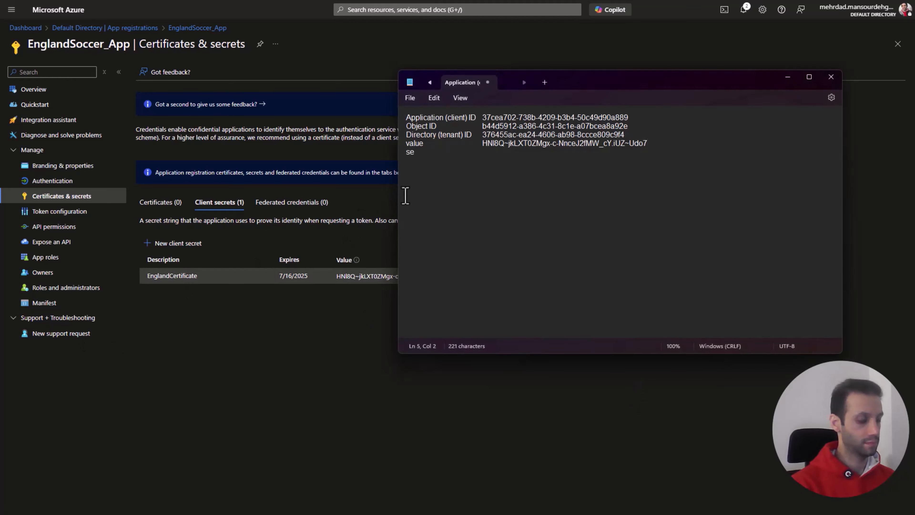
pyautogui.write('cret ID')
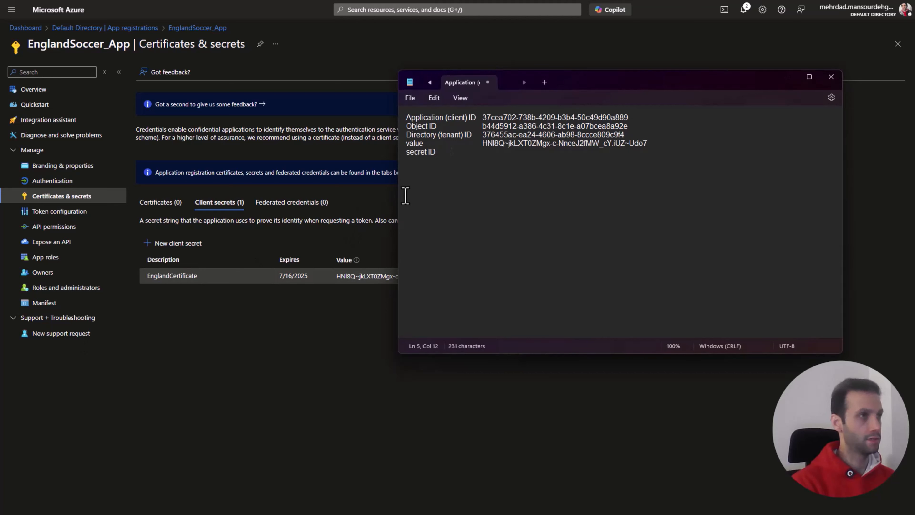
pyautogui.press('Tab')
pyautogui.hotkey('ctrl', 'v')
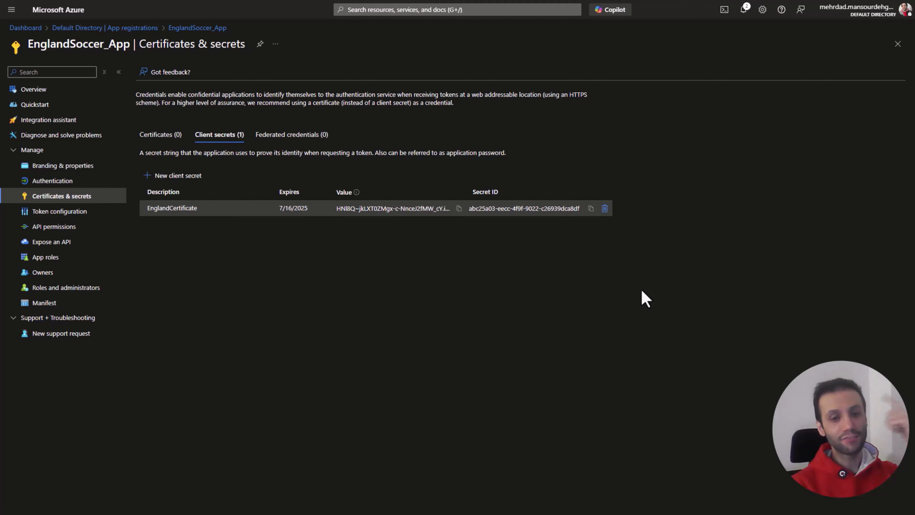
# Step: Return to the portal dashboard and open the access control (IAM) settings of the engsoccerstorage storage account
pyautogui.click(27, 28)
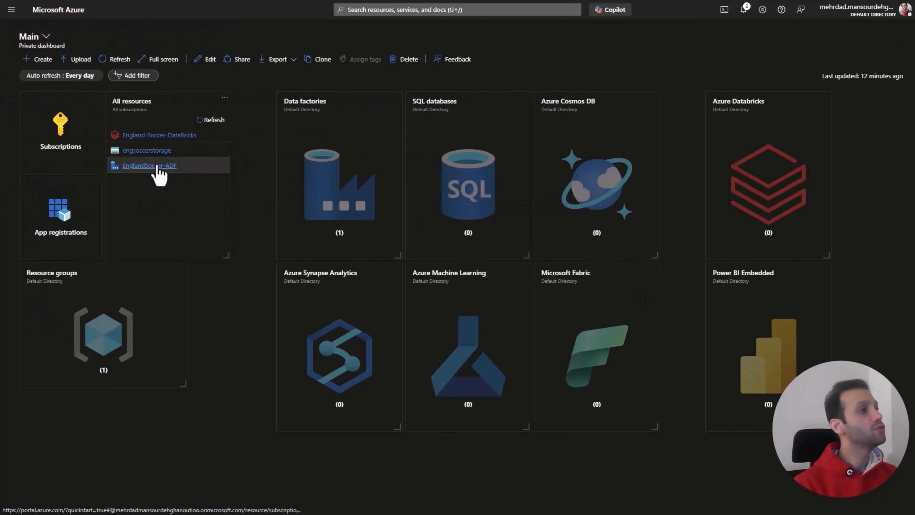
pyautogui.click(155, 151)
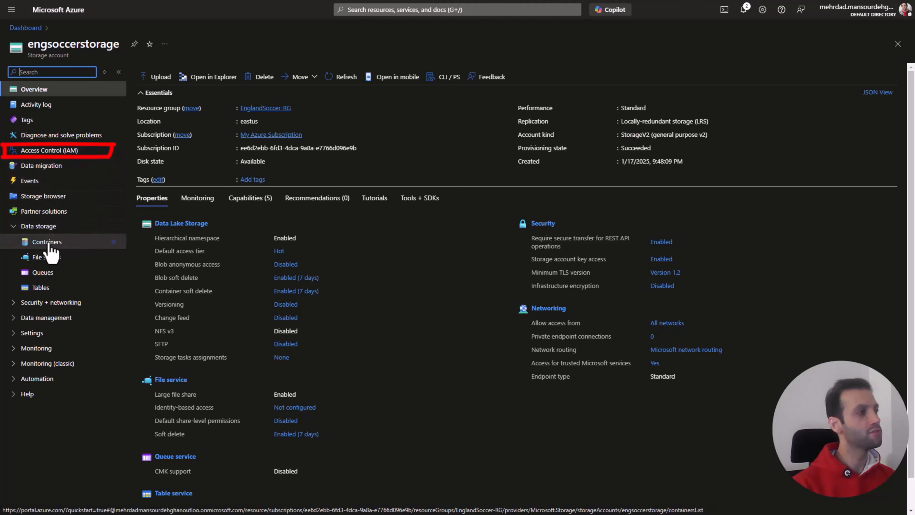
pyautogui.click(65, 155)
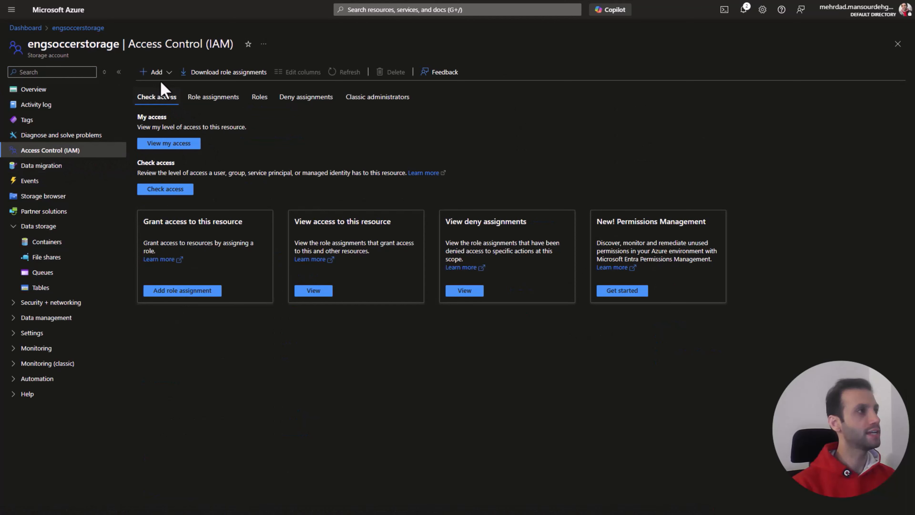
# Step: Start a role assignment on engsoccerstorage using the Storage Blob Data Contributor role, found by searching "blob", and open its member selection
pyautogui.click(156, 72)
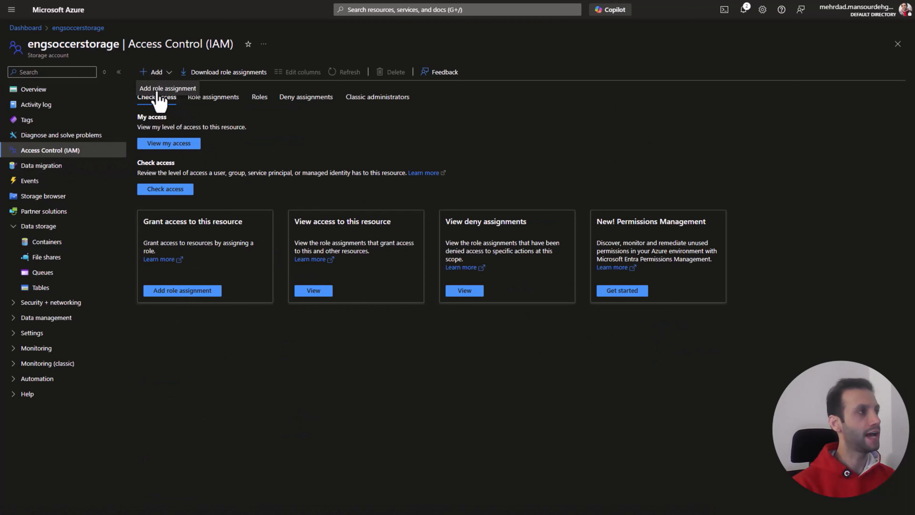
pyautogui.click(164, 91)
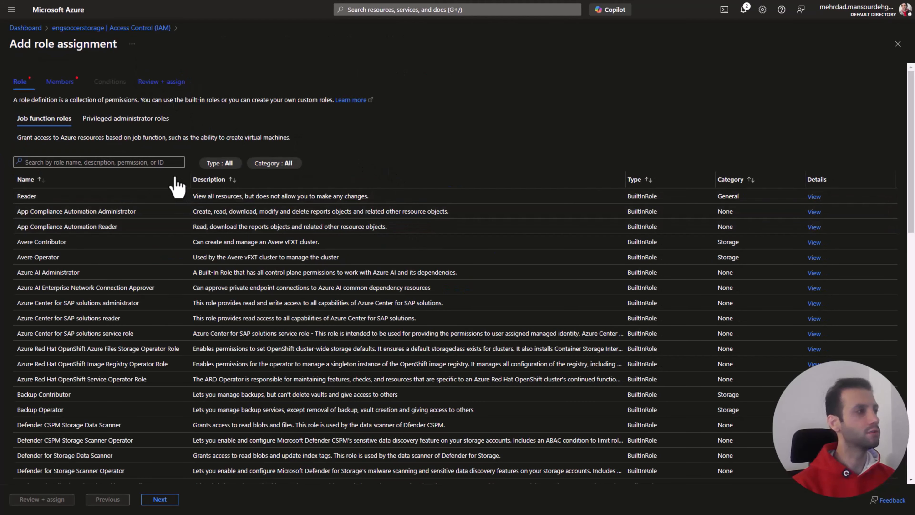
pyautogui.click(168, 164)
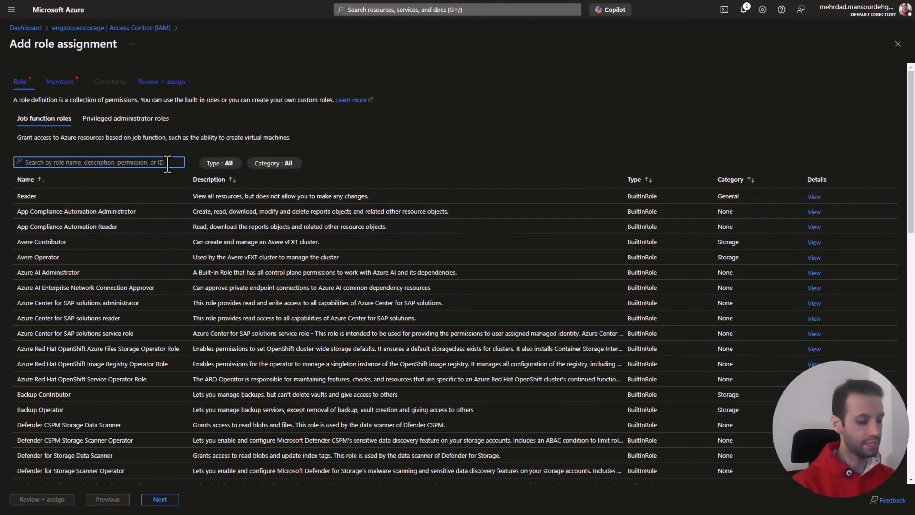
pyautogui.write('blob')
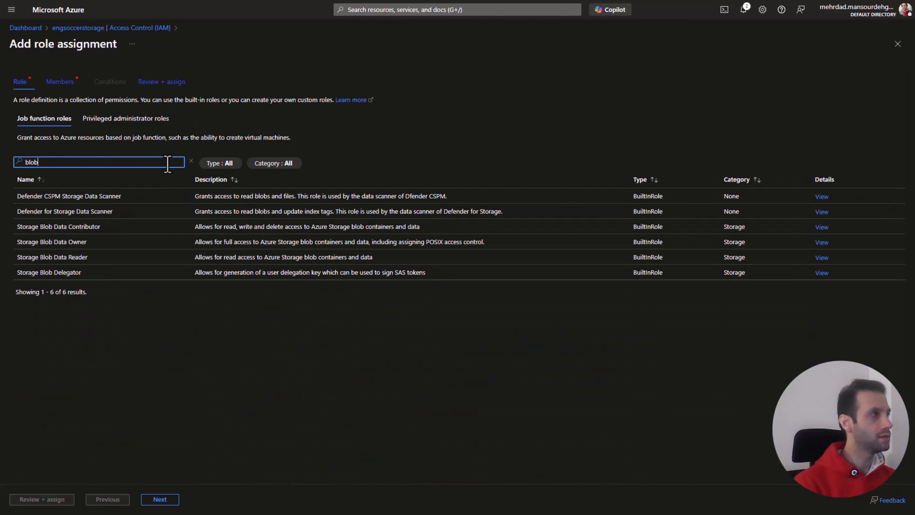
pyautogui.click(70, 226)
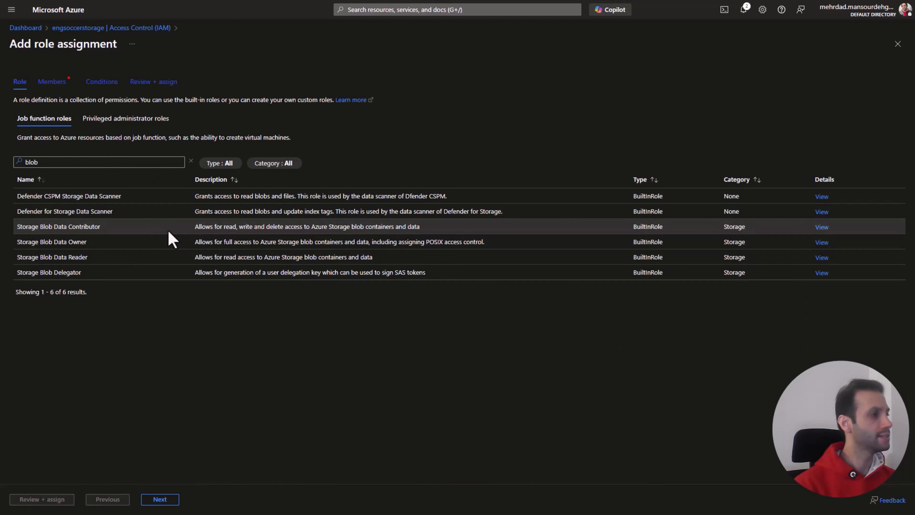
pyautogui.click(162, 500)
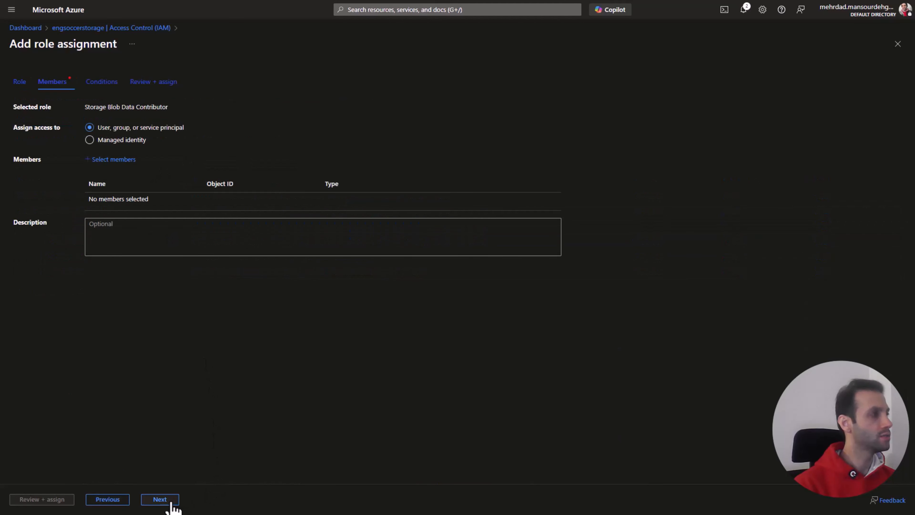
pyautogui.click(132, 164)
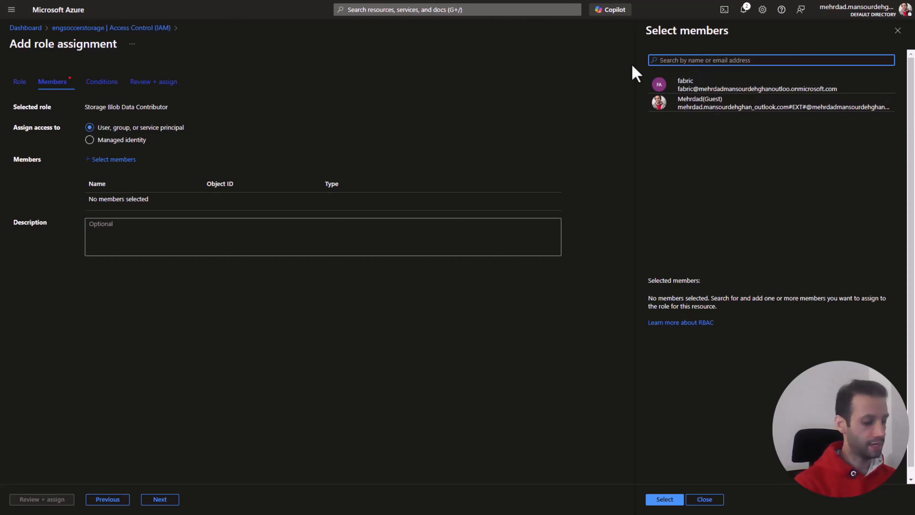
# Step: Assign the role to the EnglandSoccer_App application, found by searching "eng", and open the storage account's role assignments list
pyautogui.write('eng')
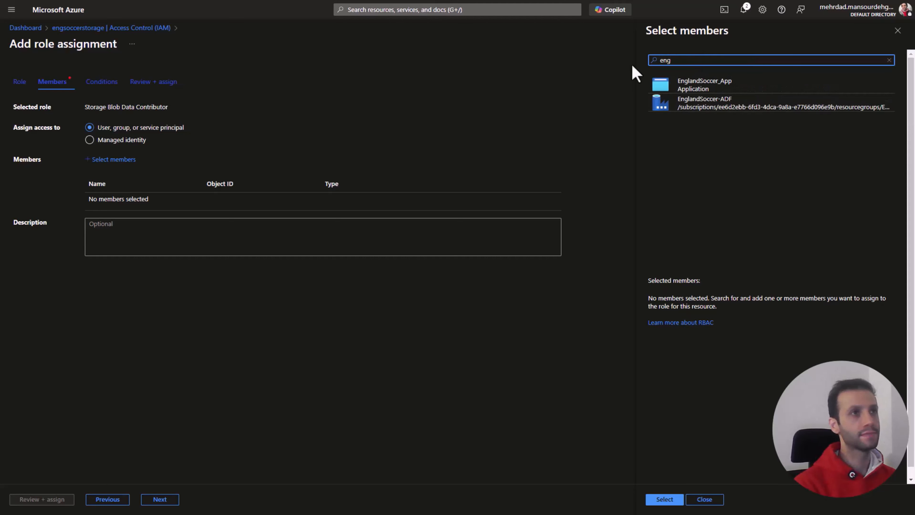
pyautogui.click(698, 83)
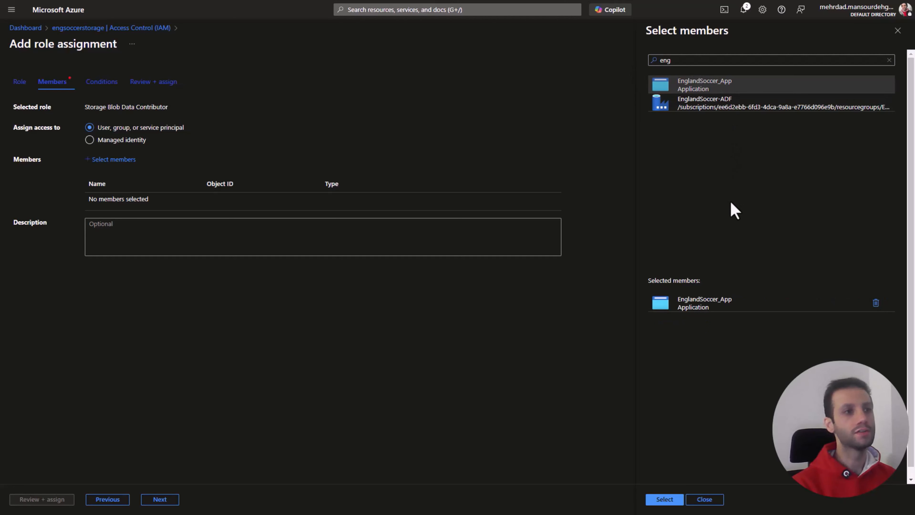
pyautogui.click(667, 501)
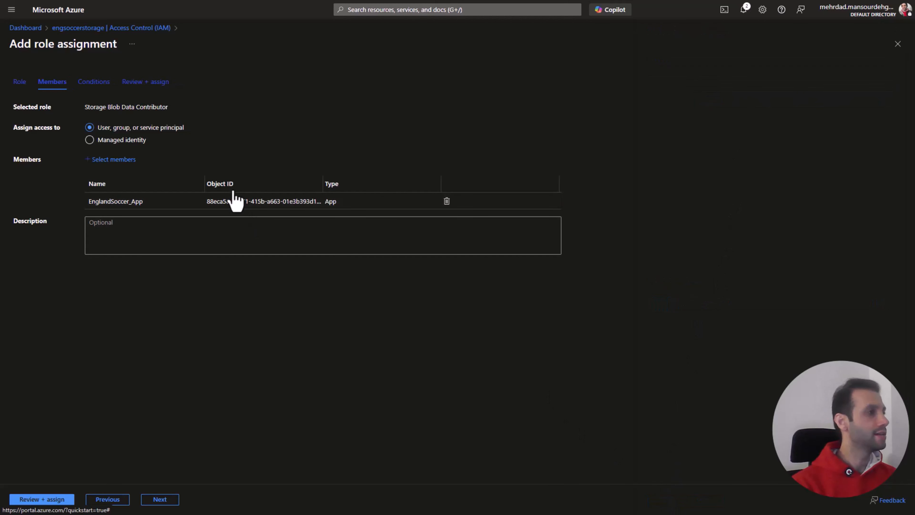
pyautogui.click(65, 500)
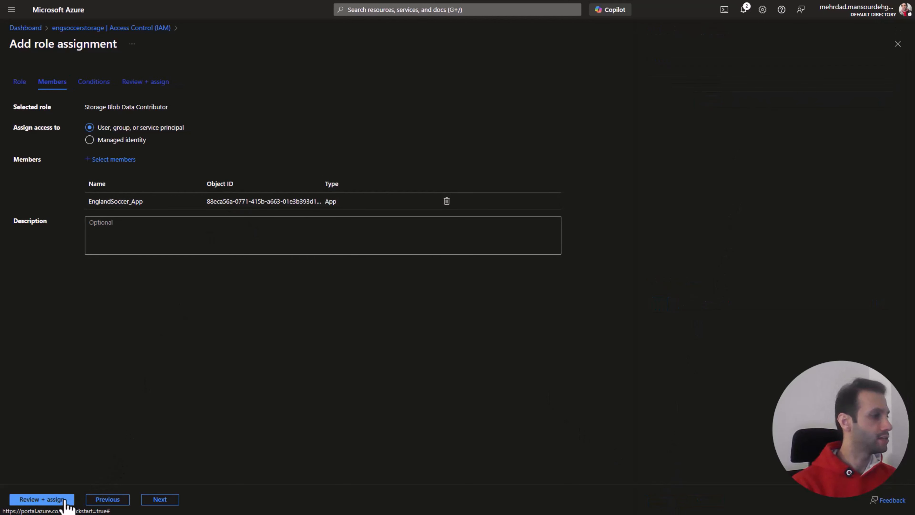
pyautogui.click(64, 500)
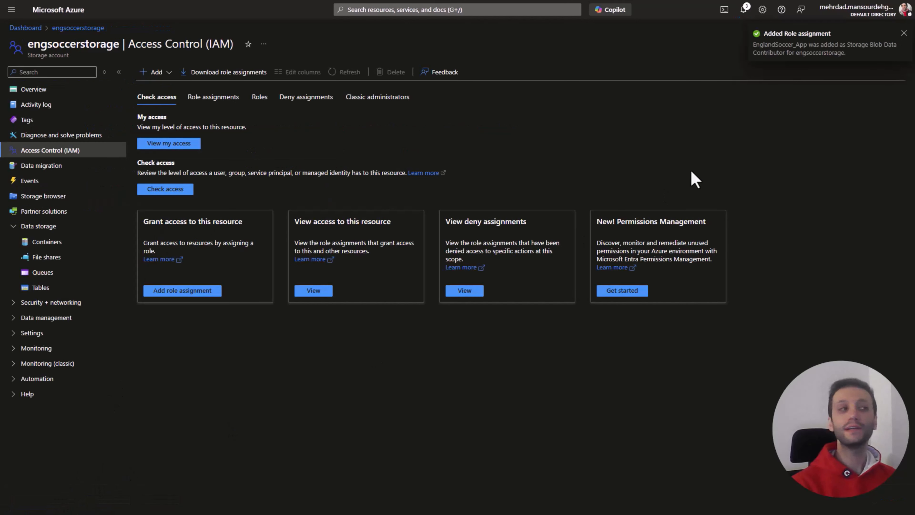
pyautogui.click(214, 101)
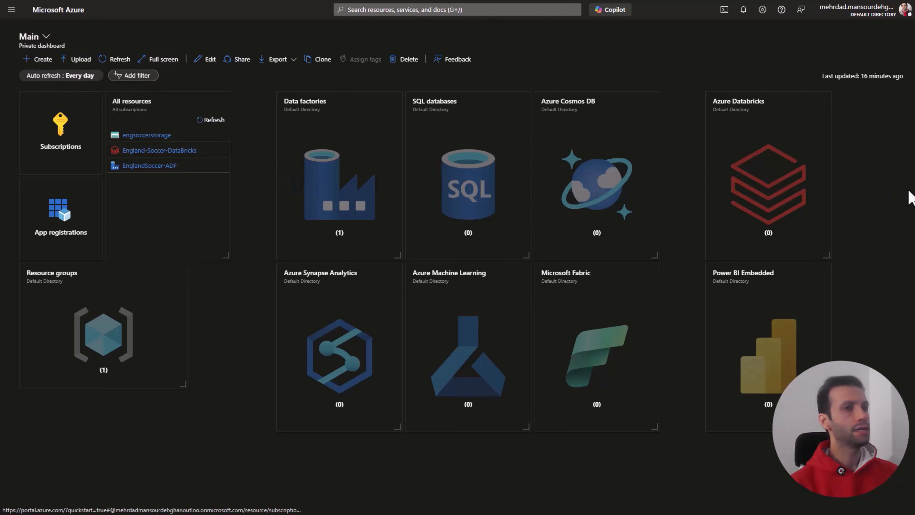
# Step: Open the England-Soccer-DataBricks resource from the dashboard's Azure Databricks services and launch its workspace
pyautogui.click(777, 180)
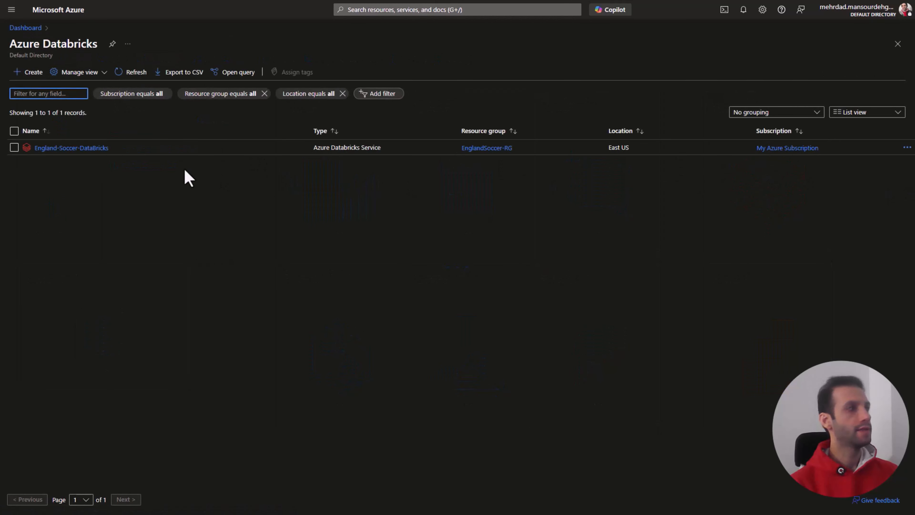
pyautogui.click(90, 148)
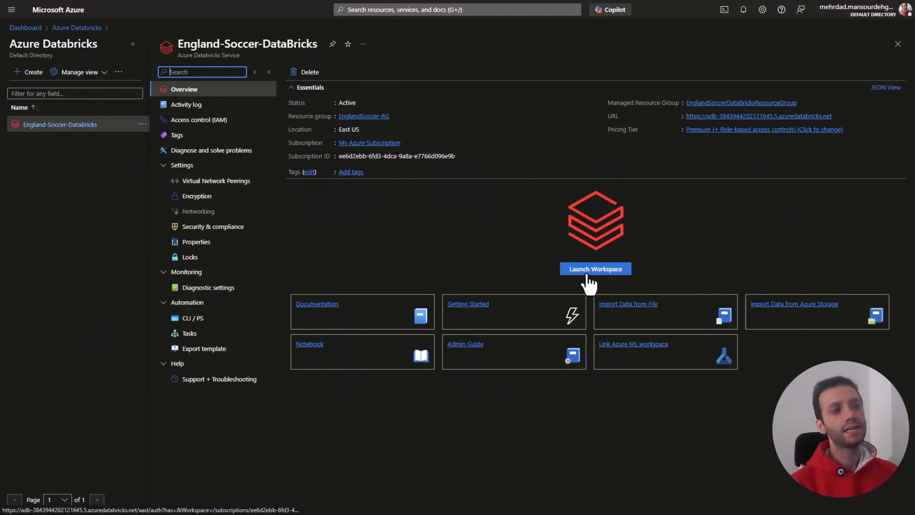
pyautogui.click(586, 273)
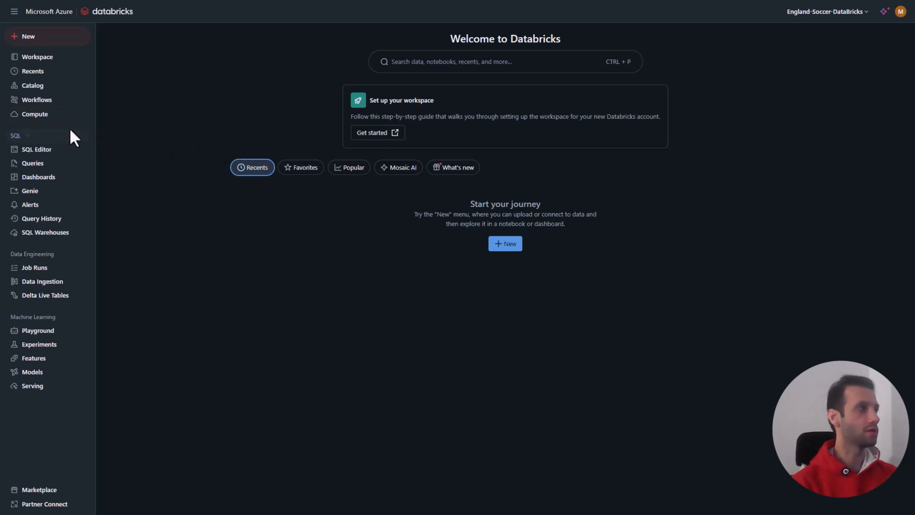
# Step: Open the workspace's compute page and collapse the Data Engineering, Machine Learning and SQL navigation groups
pyautogui.click(44, 117)
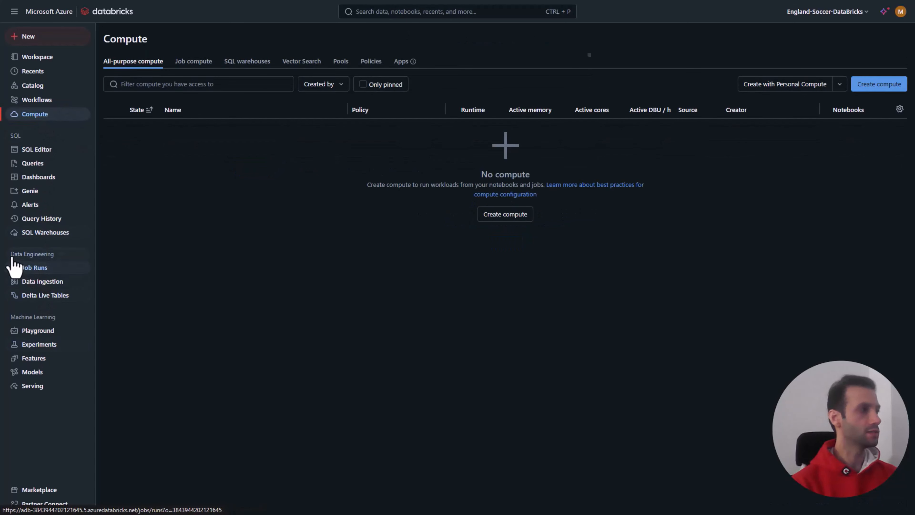
pyautogui.click(58, 255)
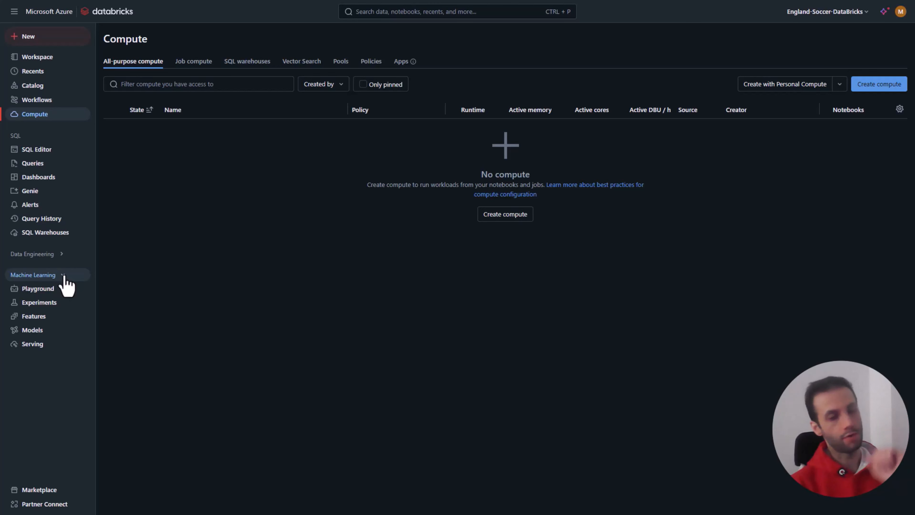
pyautogui.click(63, 276)
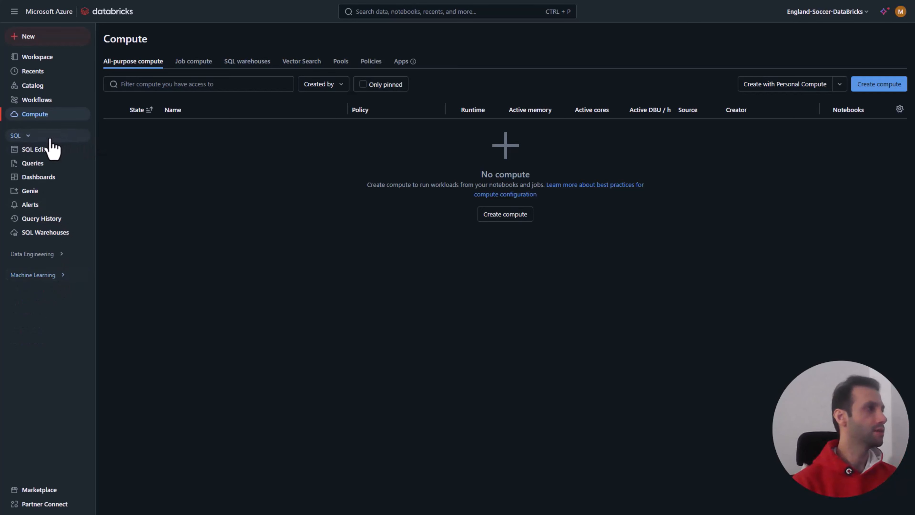
pyautogui.click(29, 137)
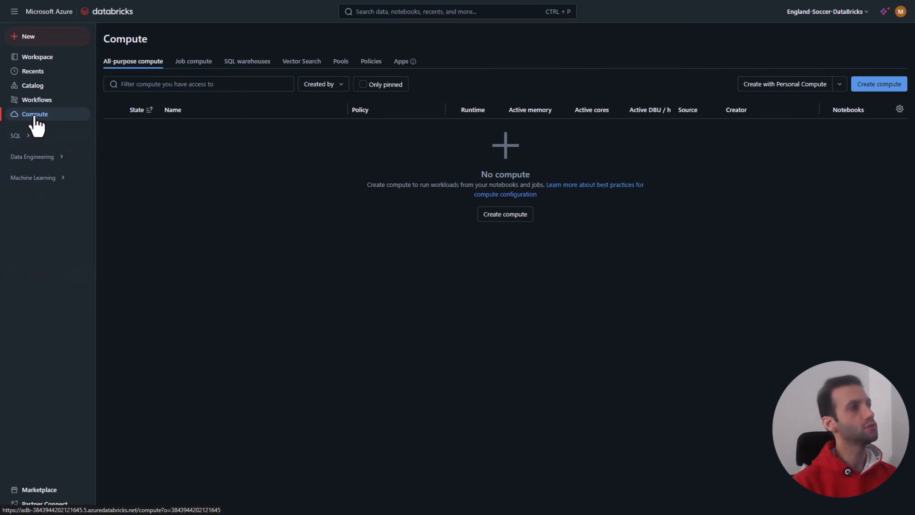
# Step: Start a new compute configured as single node, keeping the single user access and the 15.4 LTS runtime
pyautogui.click(869, 87)
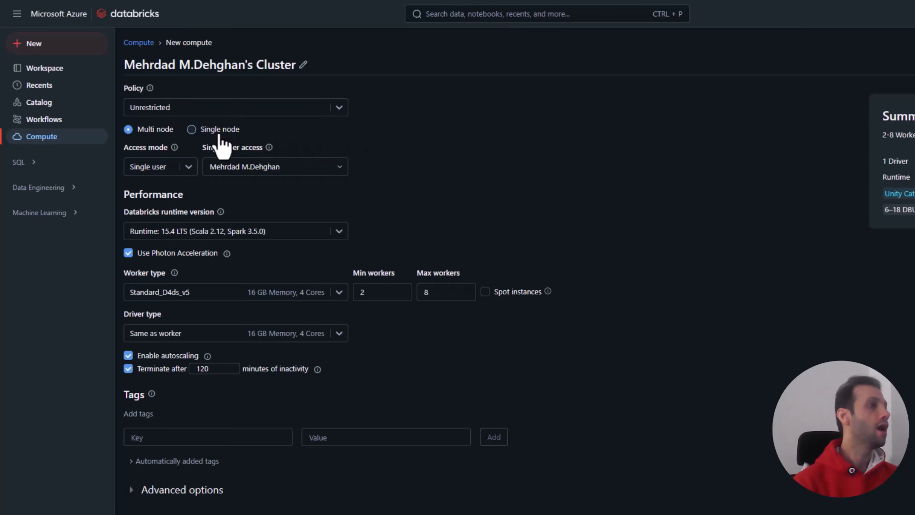
pyautogui.click(192, 129)
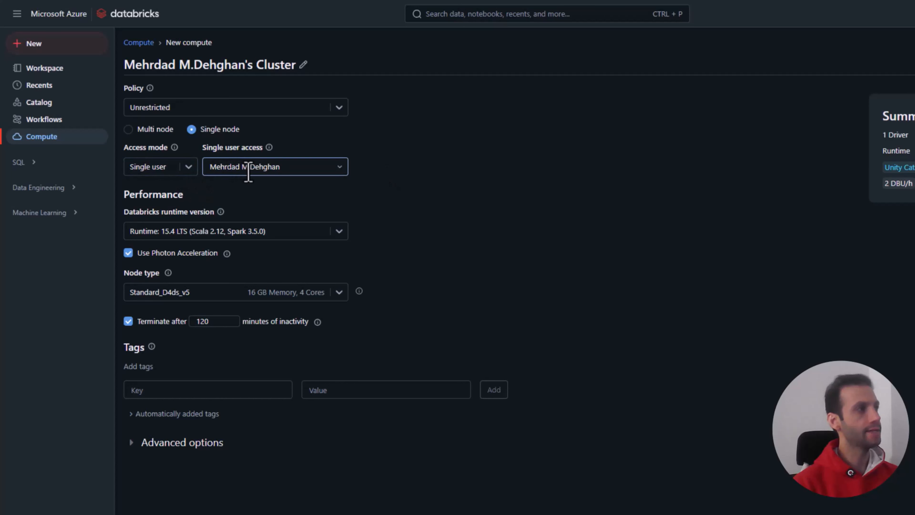
pyautogui.click(340, 172)
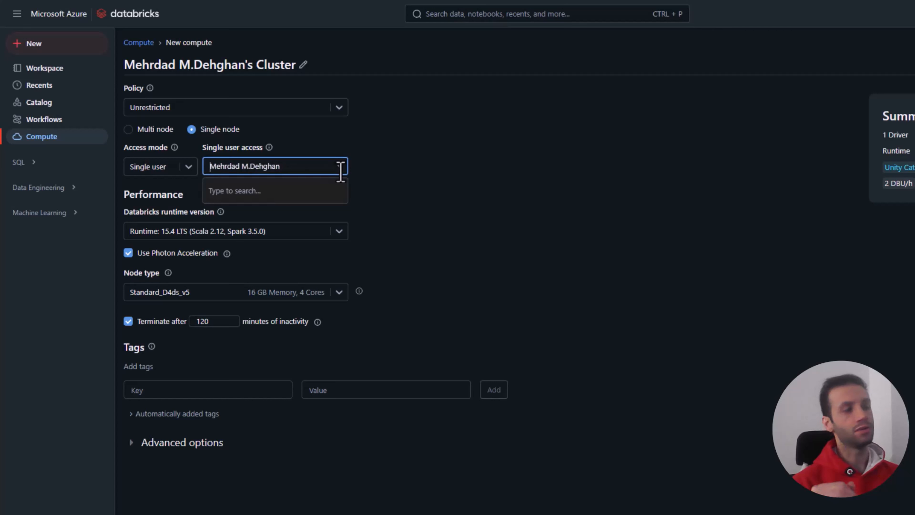
pyautogui.click(435, 231)
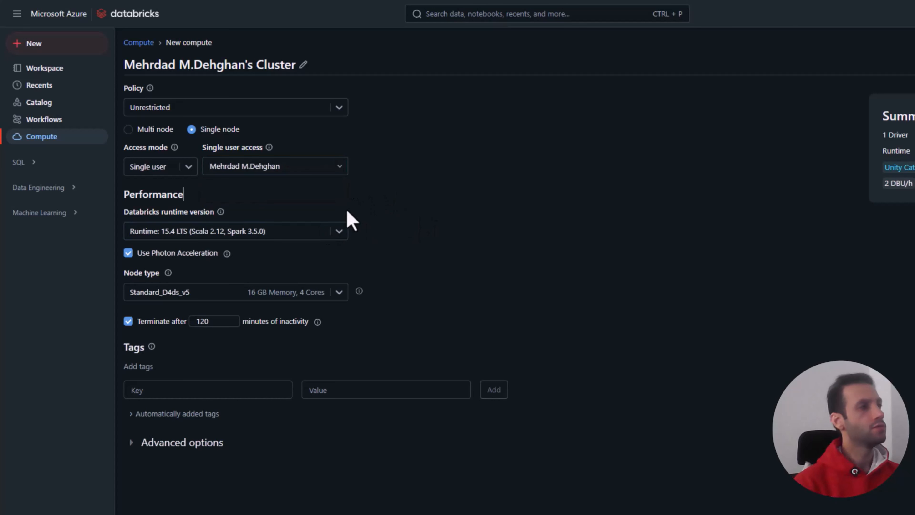
pyautogui.click(338, 235)
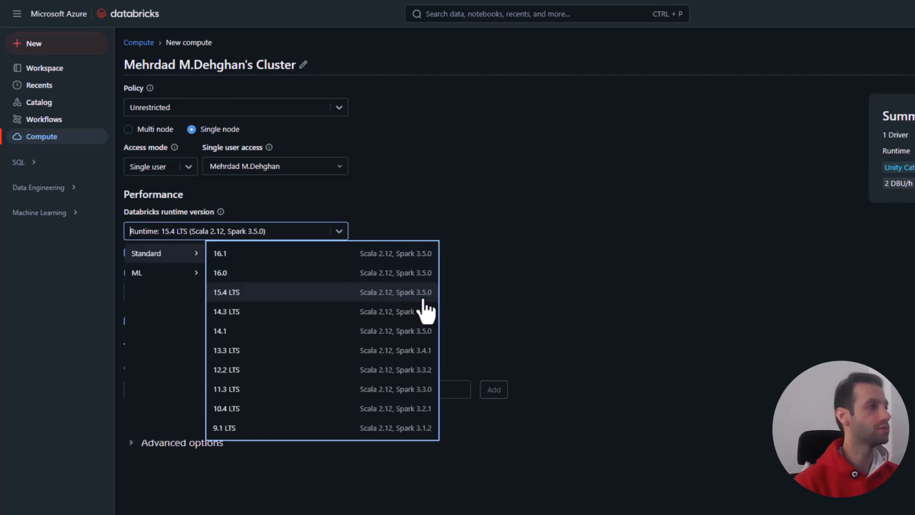
pyautogui.click(446, 301)
# Step: Set the node type to Standard_DS3_v2 with 14 GB memory and 4 cores, and create the compute
pyautogui.click(337, 296)
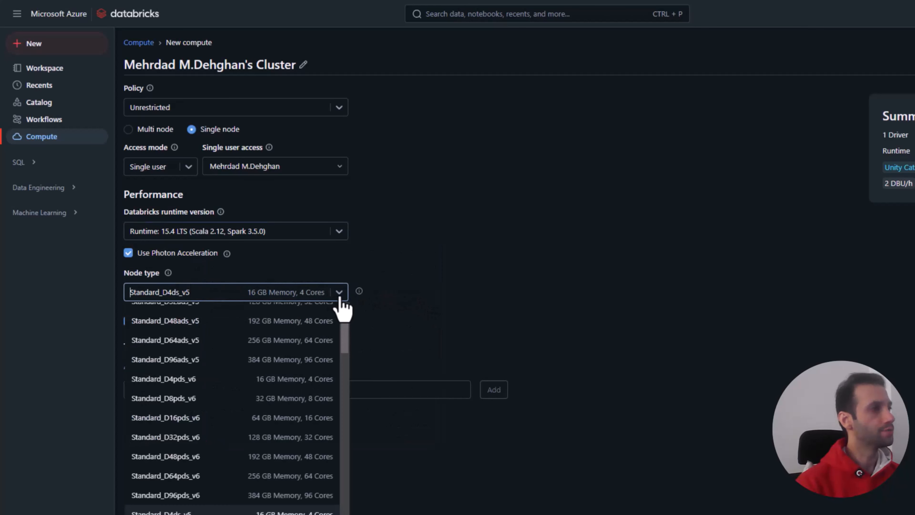
pyautogui.scroll(3, 345, 333)
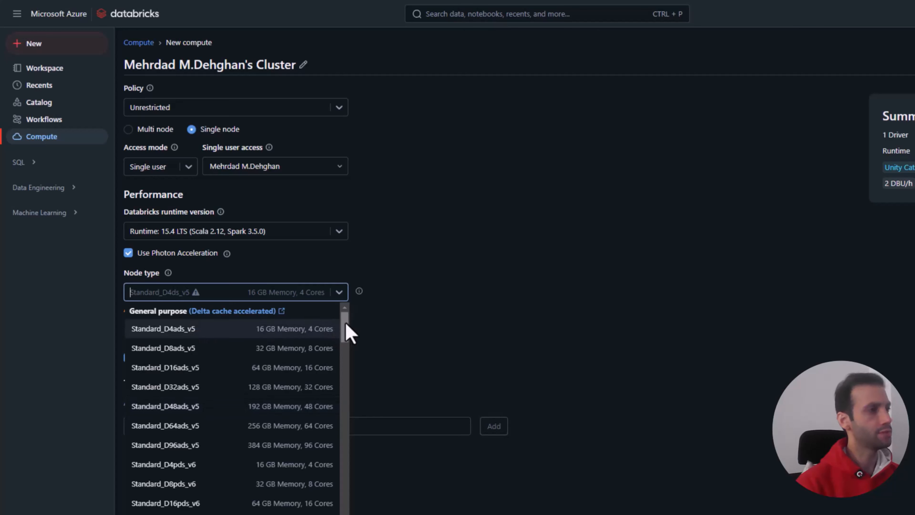
pyautogui.scroll(-1, 347, 331)
pyautogui.scroll(-3, 345, 351)
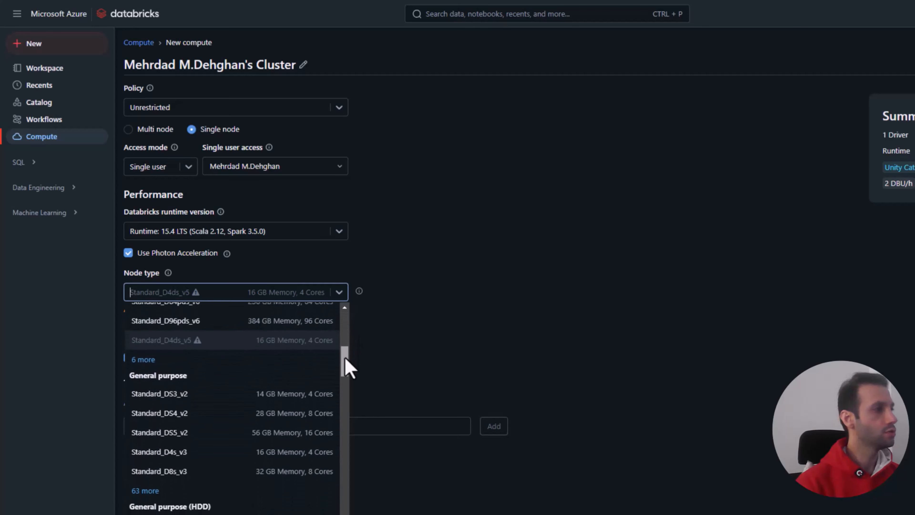
pyautogui.scroll(-1, 347, 368)
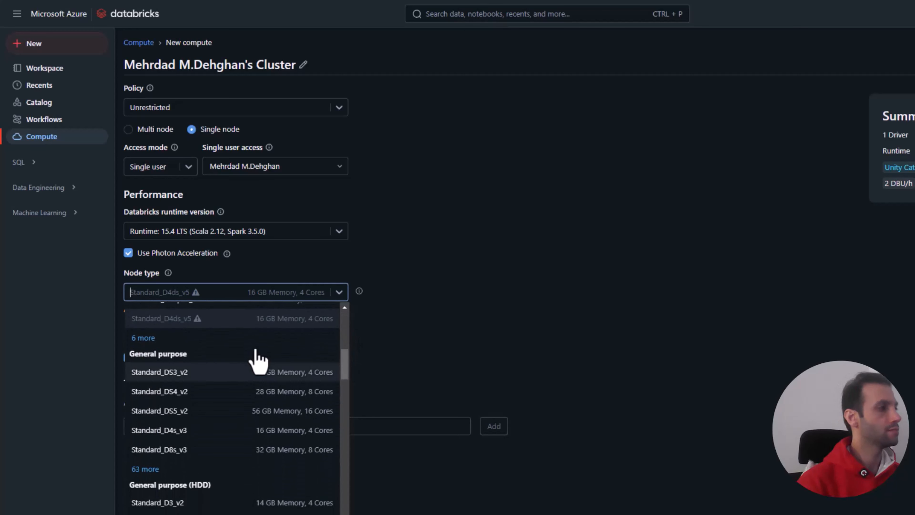
pyautogui.click(256, 376)
pyautogui.click(357, 305)
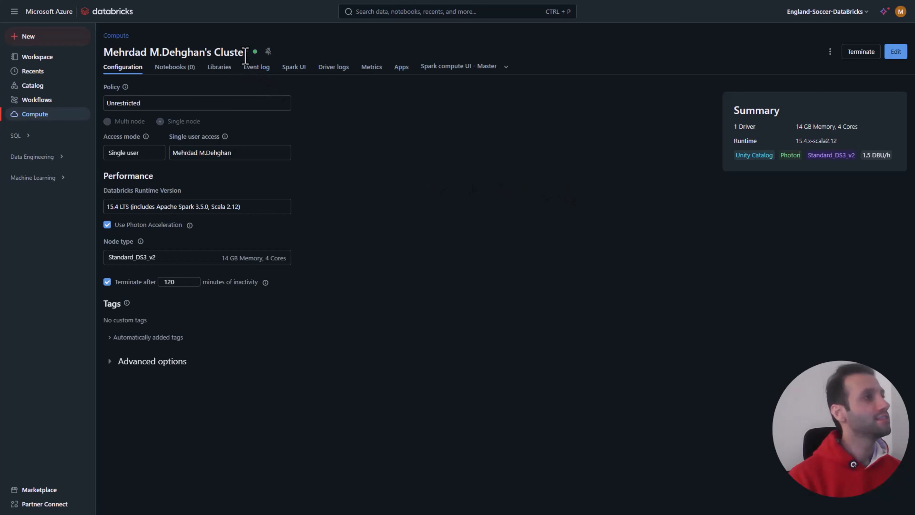
# Step: Create a folder named "England Soccer" in the root Workspace folder
pyautogui.click(43, 115)
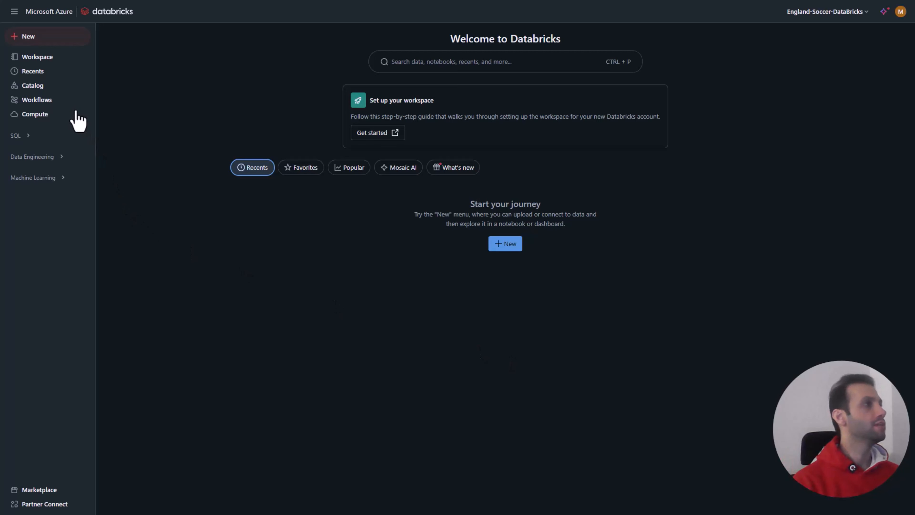
pyautogui.click(47, 60)
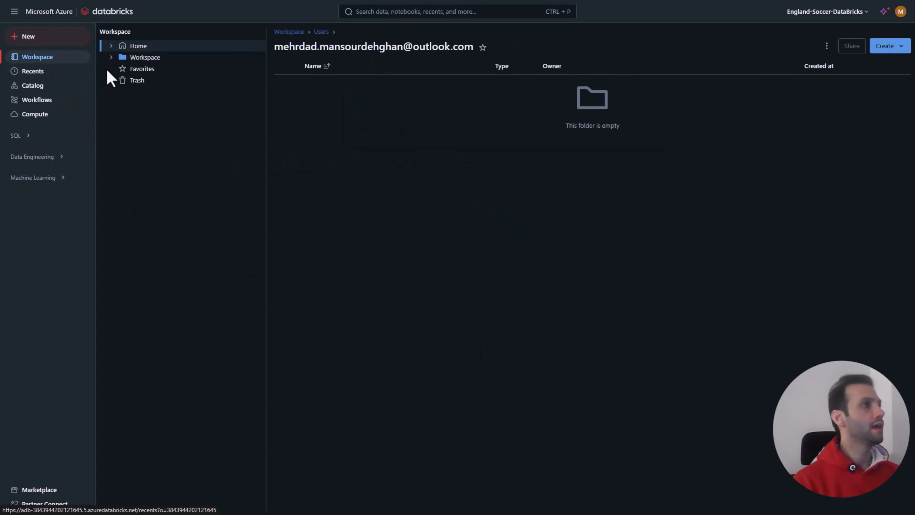
pyautogui.click(143, 59)
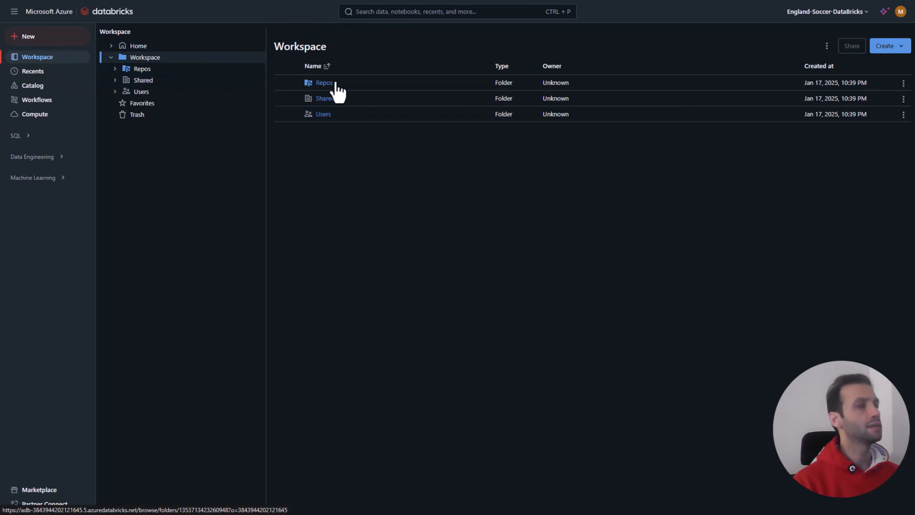
pyautogui.click(889, 50)
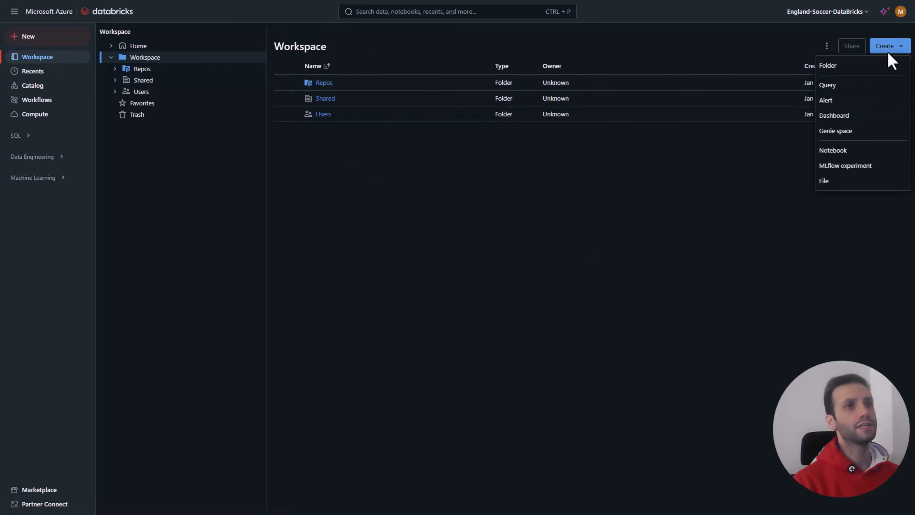
pyautogui.click(857, 66)
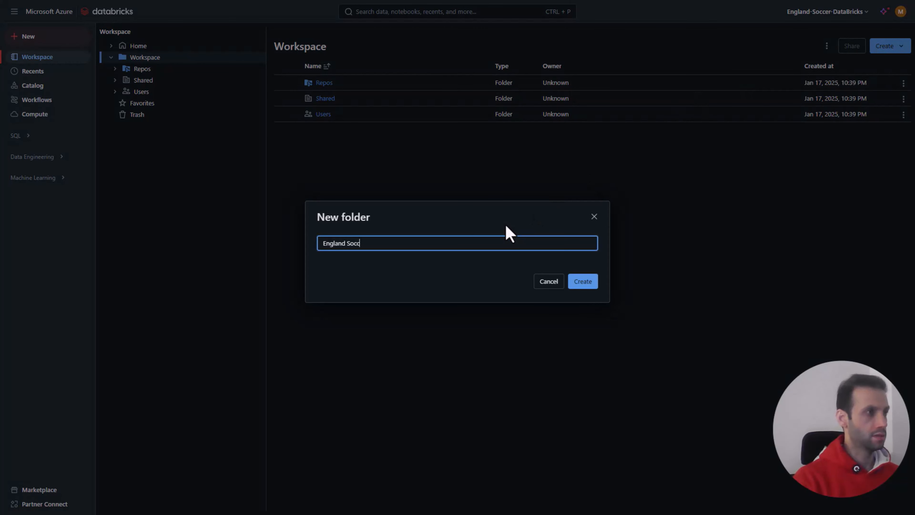
pyautogui.click(576, 283)
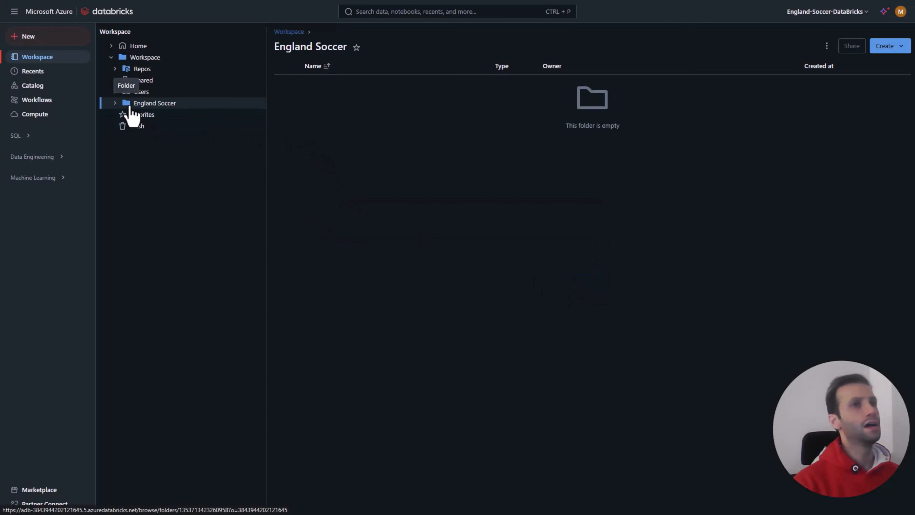
# Step: Create a notebook in the England Soccer folder, keep Python as its default language and name it "Transformation"
pyautogui.click(907, 54)
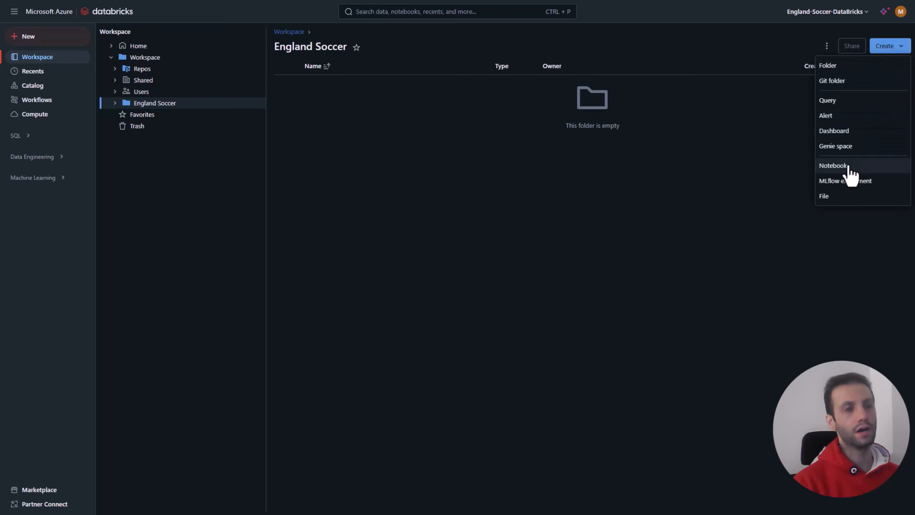
pyautogui.click(833, 165)
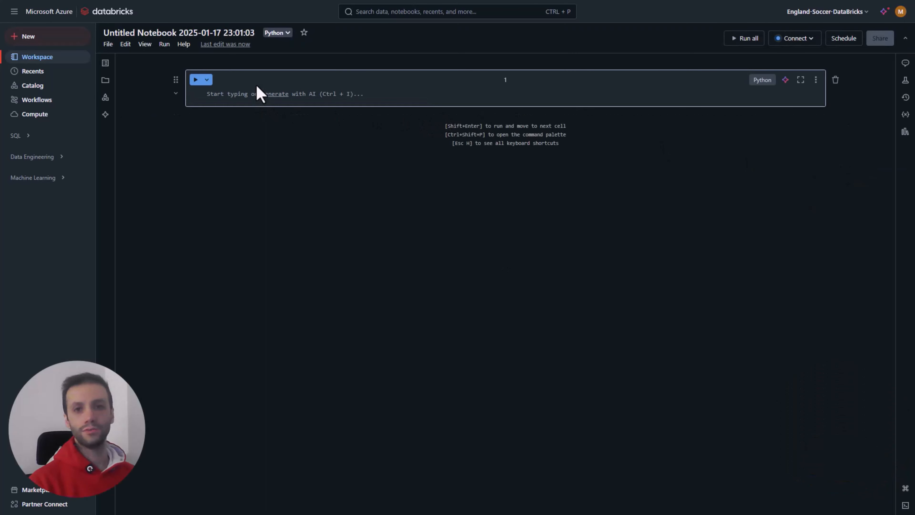
pyautogui.click(286, 33)
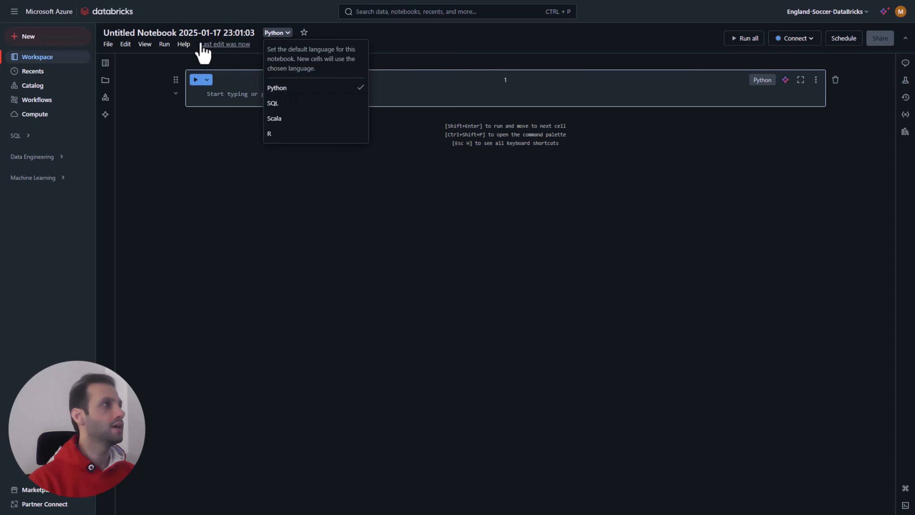
pyautogui.click(194, 33)
pyautogui.write('T')
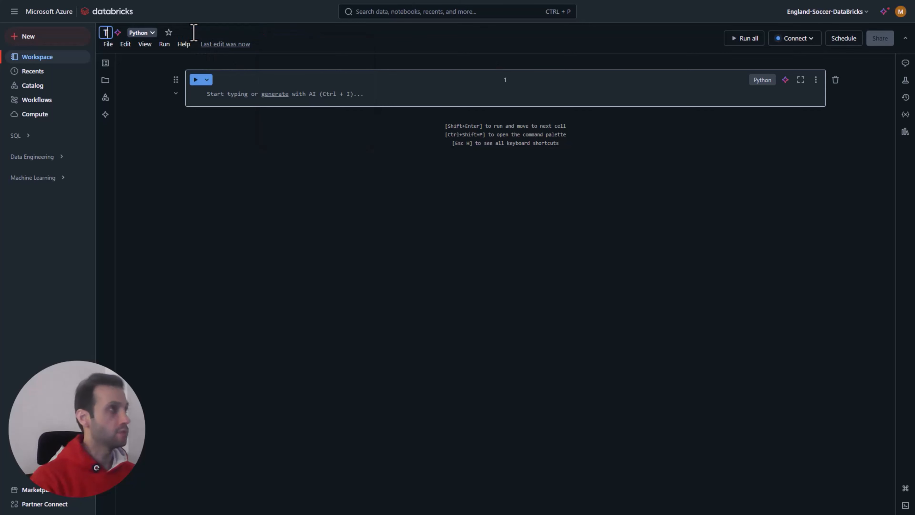
pyautogui.write('ransformation')
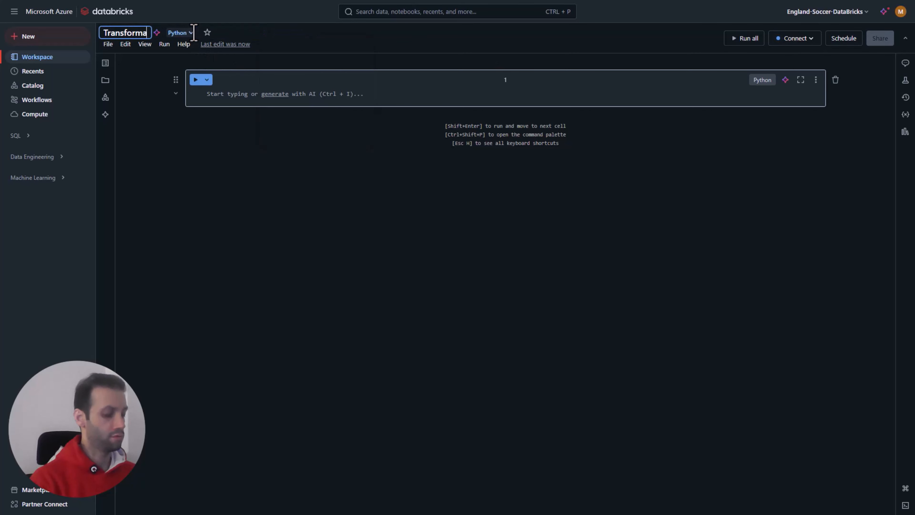
pyautogui.click(241, 97)
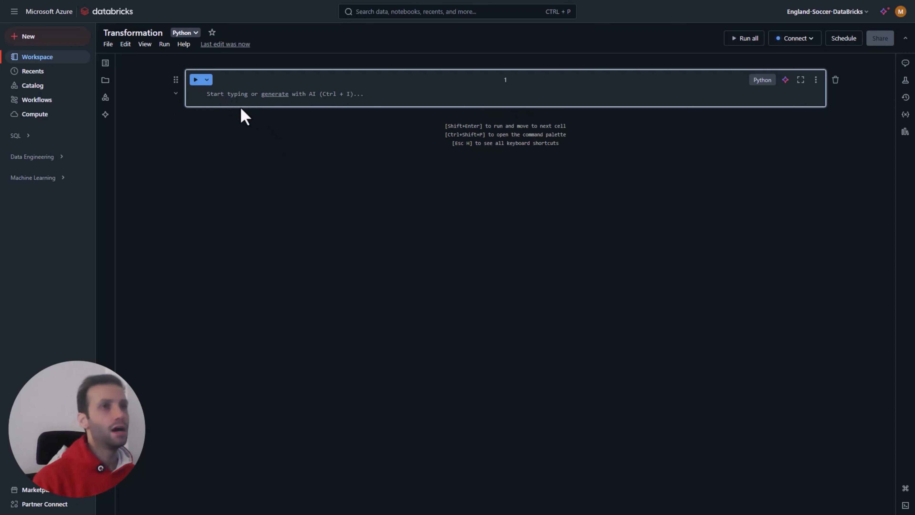
# Step: Change the first cell's language to Markdown and enter the text "Access to Data Lake" in it
pyautogui.click(761, 80)
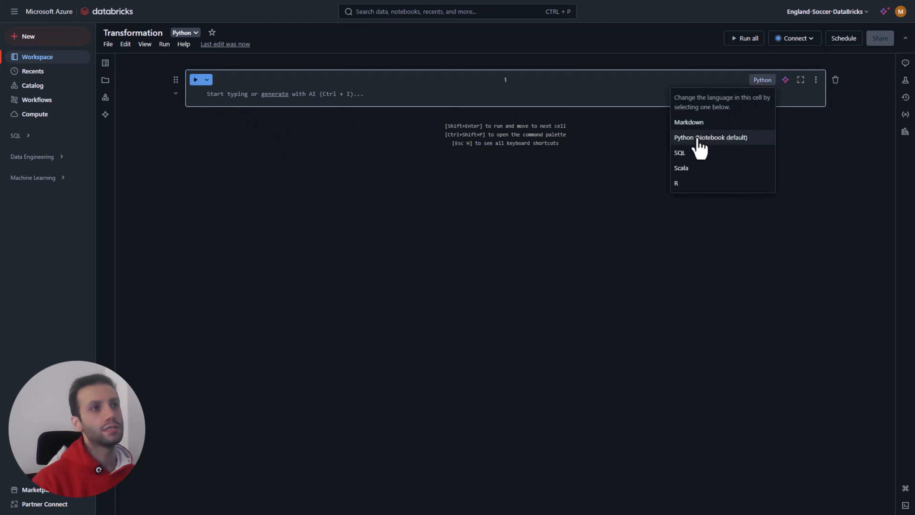
pyautogui.click(688, 122)
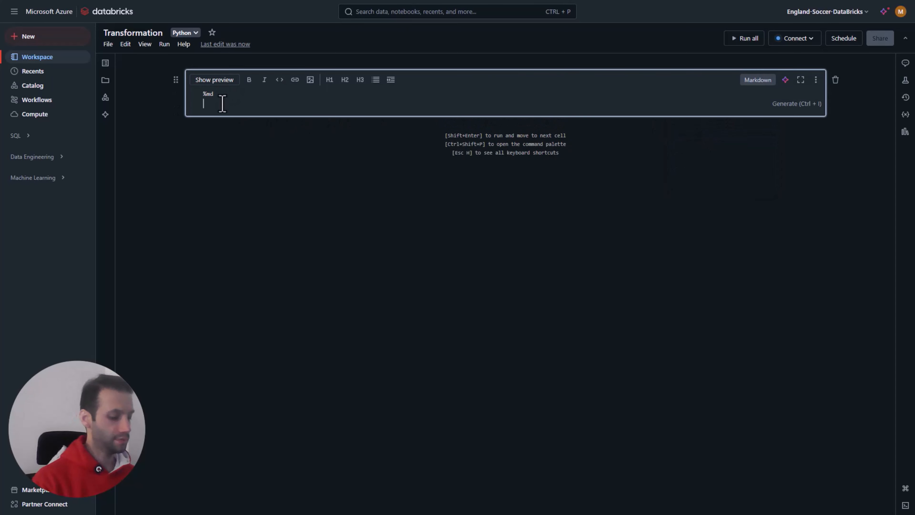
pyautogui.write('Ac')
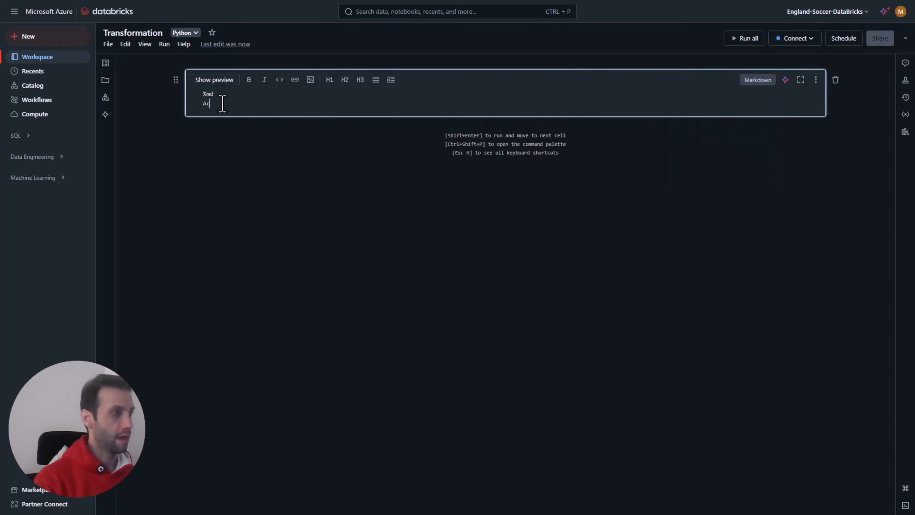
pyautogui.write('cess to Data Lake')
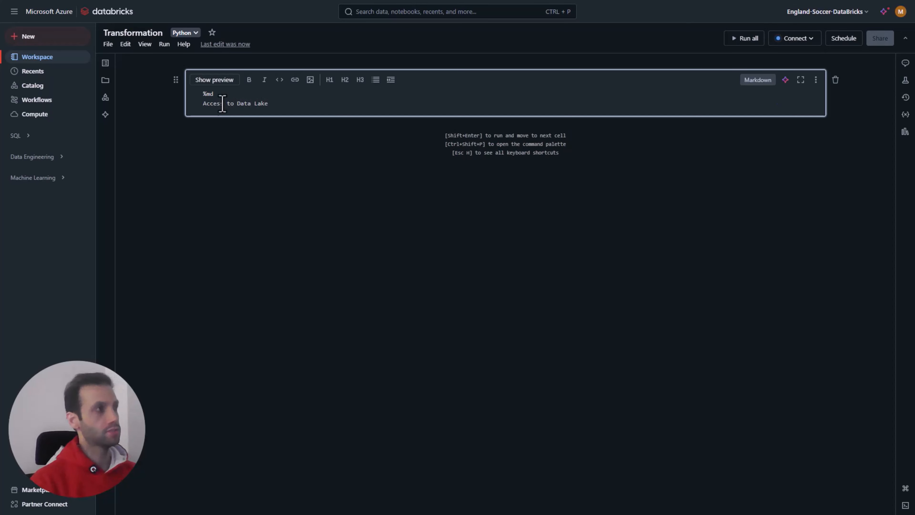
pyautogui.hotkey('shift', 'Return')
# Step: Turn the "Access to Data Lake" text into a top-level Markdown heading and render the cell
pyautogui.doubleClick(201, 80)
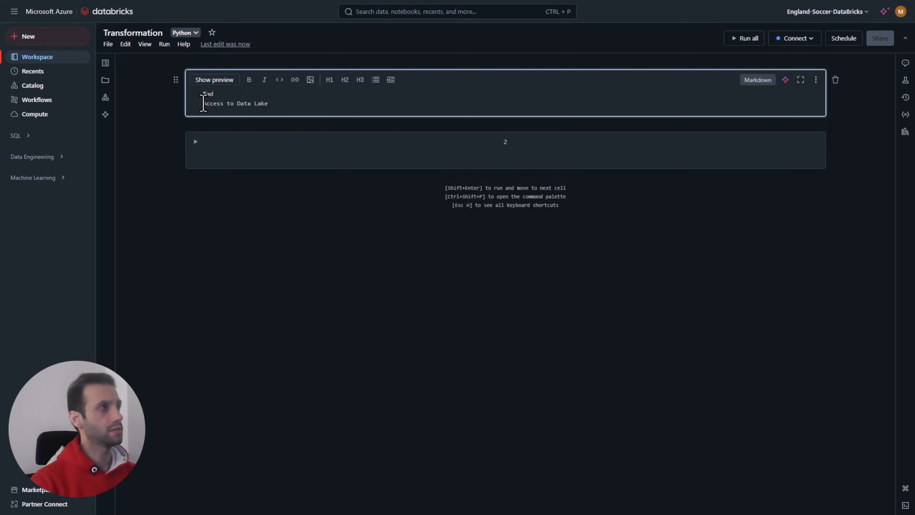
pyautogui.doubleClick(204, 104)
pyautogui.click(204, 104)
pyautogui.write('#')
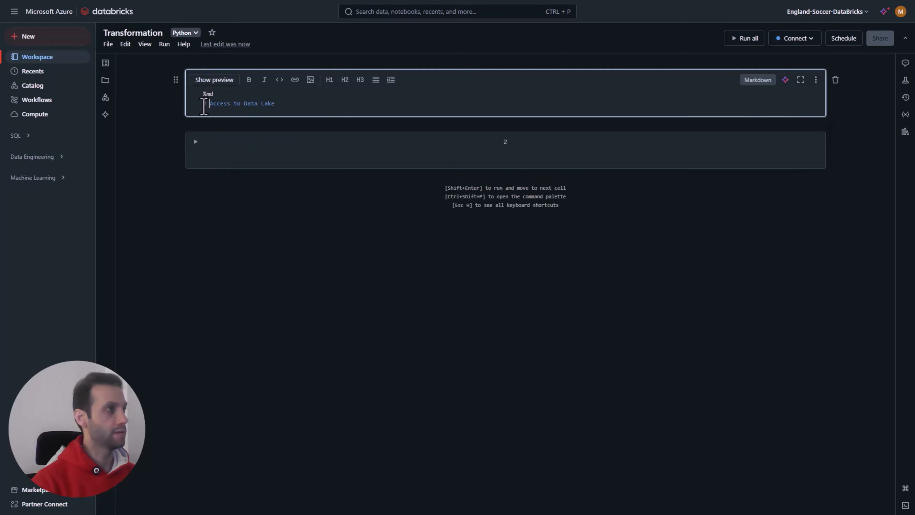
pyautogui.hotkey('shift', 'Return')
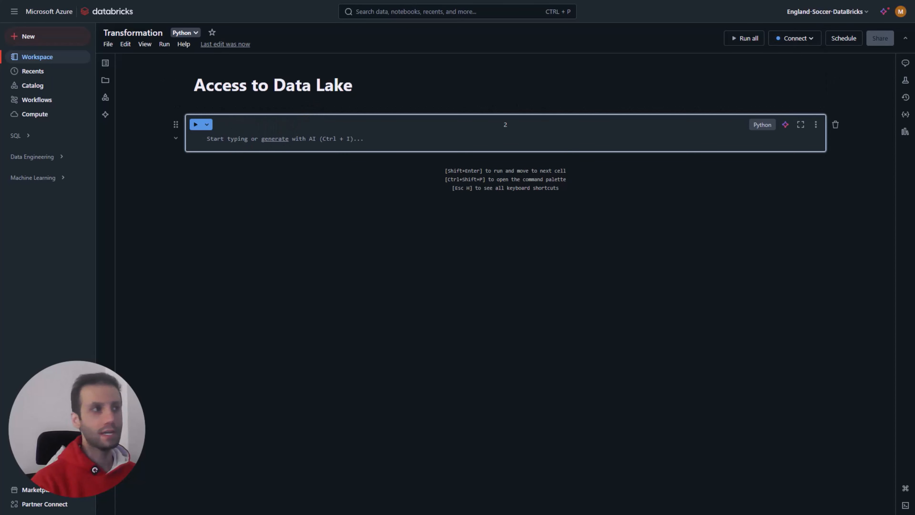
# Step: Copy the spark.conf.set OAuth snippet from the Notepad notes into the empty Python cell below the heading
pyautogui.hotkey('alt', 'Tab')
pyautogui.moveTo(613, 238); pyautogui.dragTo(409, 187)
pyautogui.hotkey('ctrl', 'c')
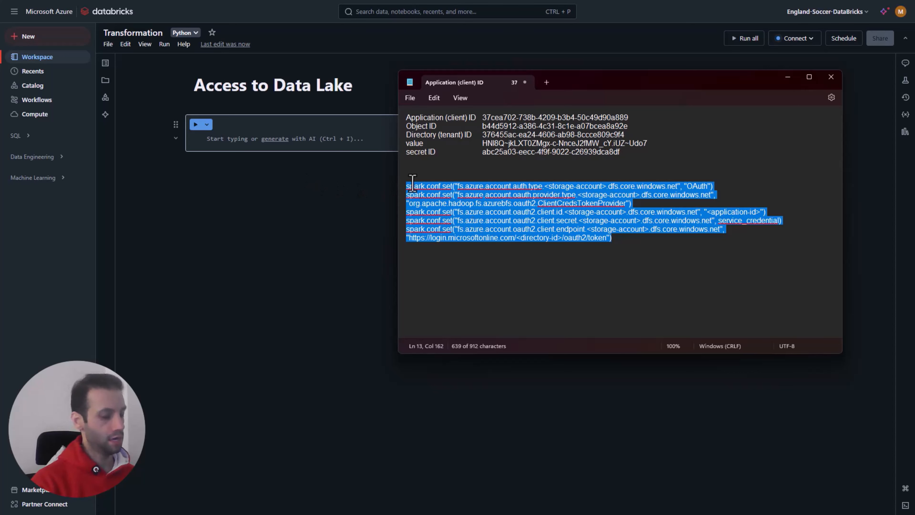
pyautogui.click(228, 140)
pyautogui.hotkey('ctrl', 'v')
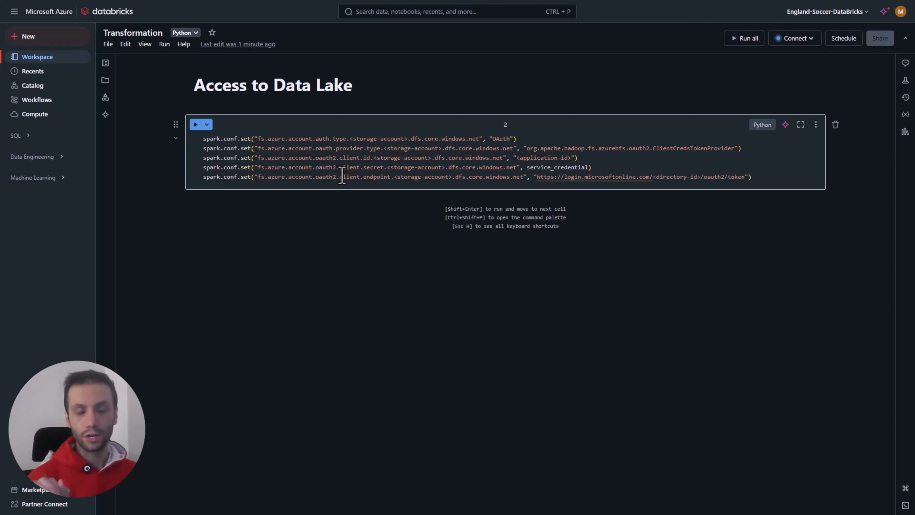
pyautogui.press('F11')
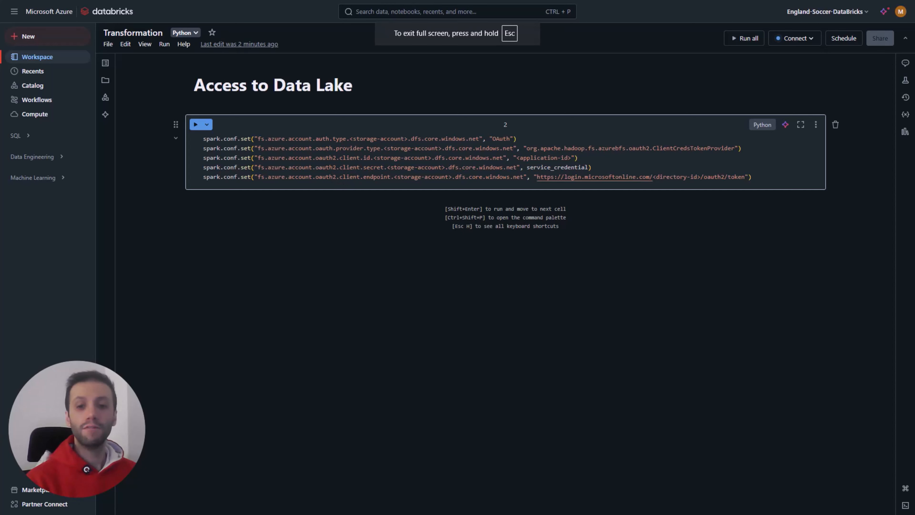
# Step: Copy the app registration IDs and client secret value from the Notepad notes and paste them below the OAuth code in the Python cell
pyautogui.hotkey('alt', 'Tab')
pyautogui.moveTo(620, 152); pyautogui.dragTo(406, 118)
pyautogui.hotkey('ctrl', 'c')
pyautogui.click(351, 158)
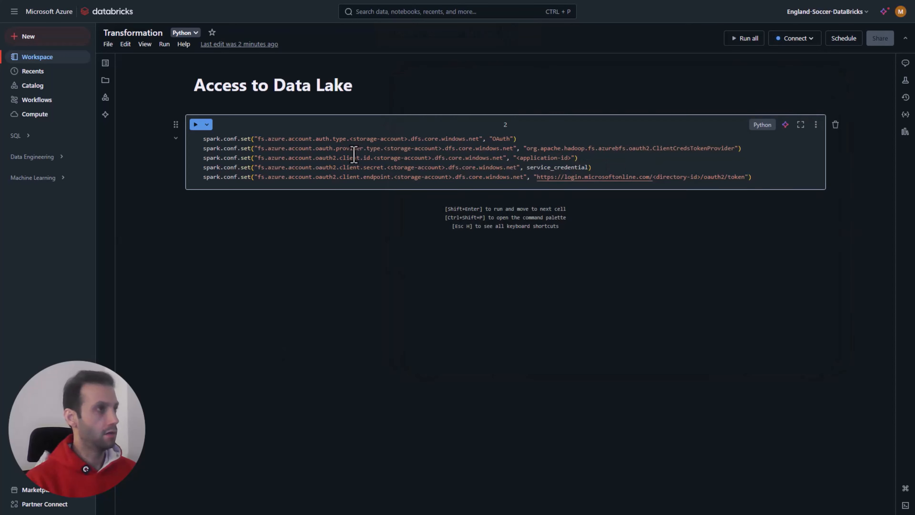
pyautogui.click(772, 180)
pyautogui.press('Return')
pyautogui.press('Return')
pyautogui.press('Return')
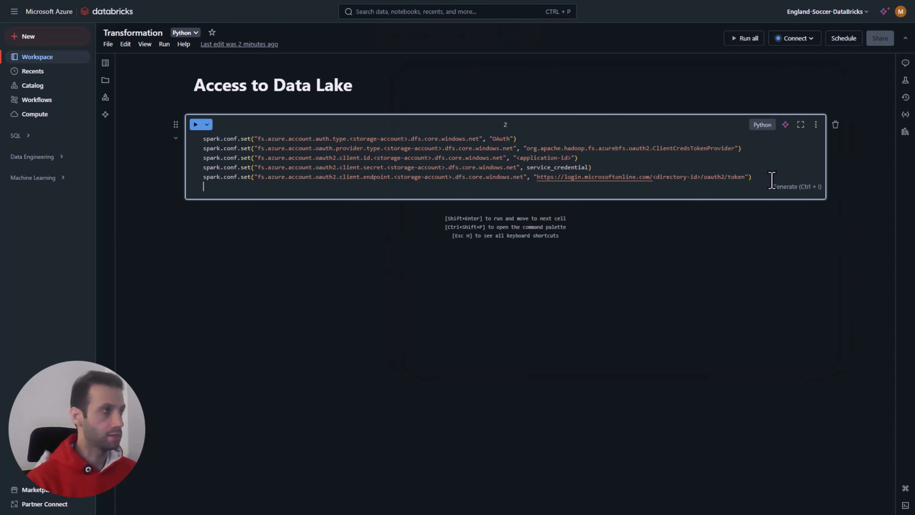
pyautogui.hotkey('ctrl', 'v')
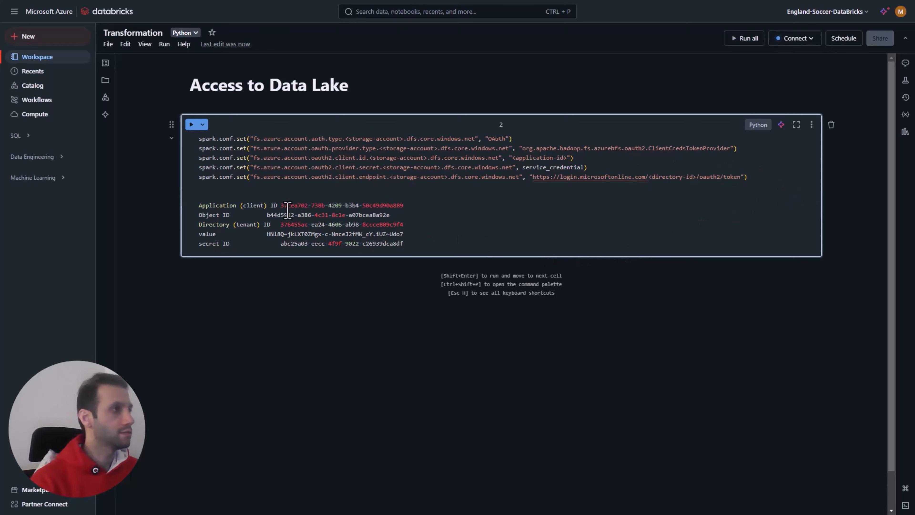
# Step: Indent the pasted app registration values so that all five line up in one column
pyautogui.click(280, 205)
pyautogui.press('Tab')
pyautogui.click(266, 215)
pyautogui.press('Tab')
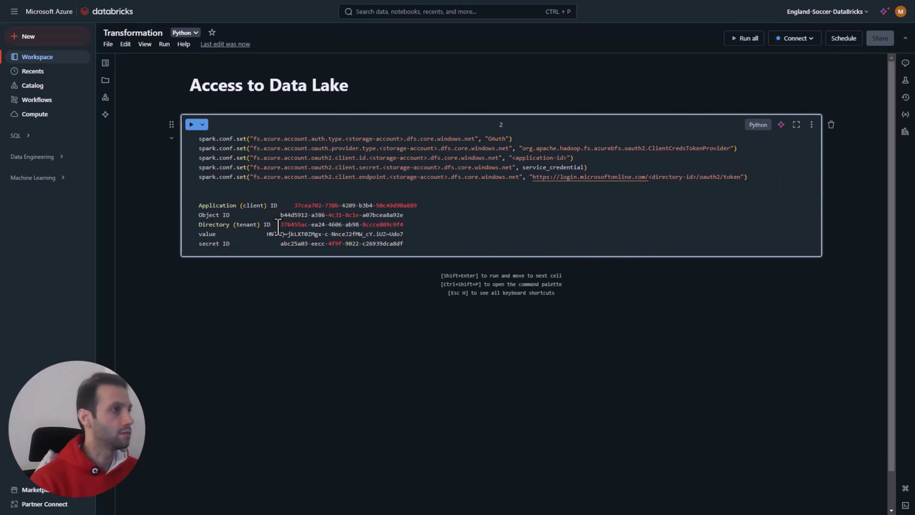
pyautogui.press('Tab')
pyautogui.click(280, 224)
pyautogui.press('Tab')
pyautogui.click(267, 234)
pyautogui.press('Tab')
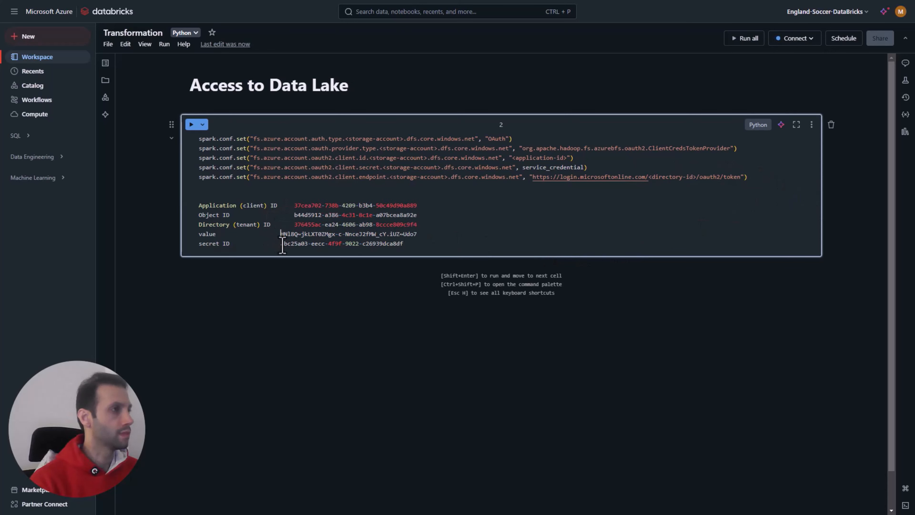
pyautogui.click(281, 244)
pyautogui.press('Tab')
pyautogui.click(281, 234)
pyautogui.press('Tab')
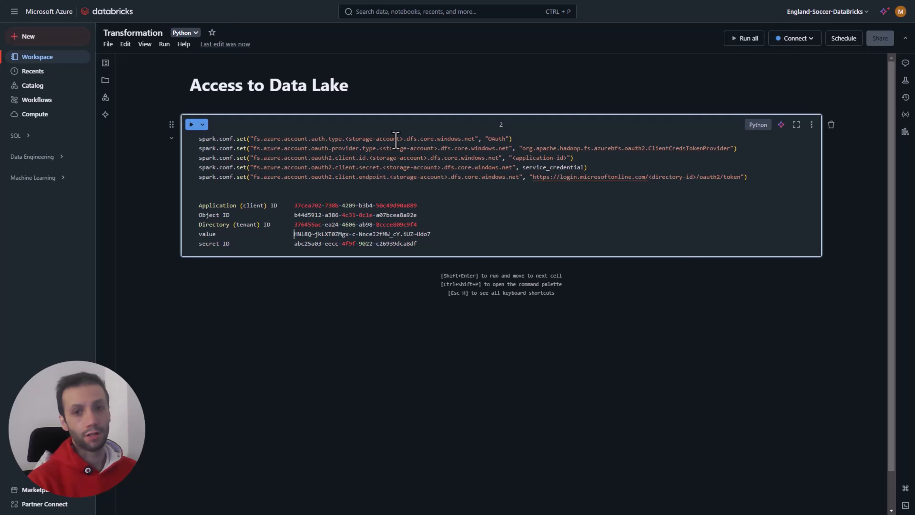
# Step: Add the storage account name engsoccerstorage above the app registration details and copy it
pyautogui.click(243, 197)
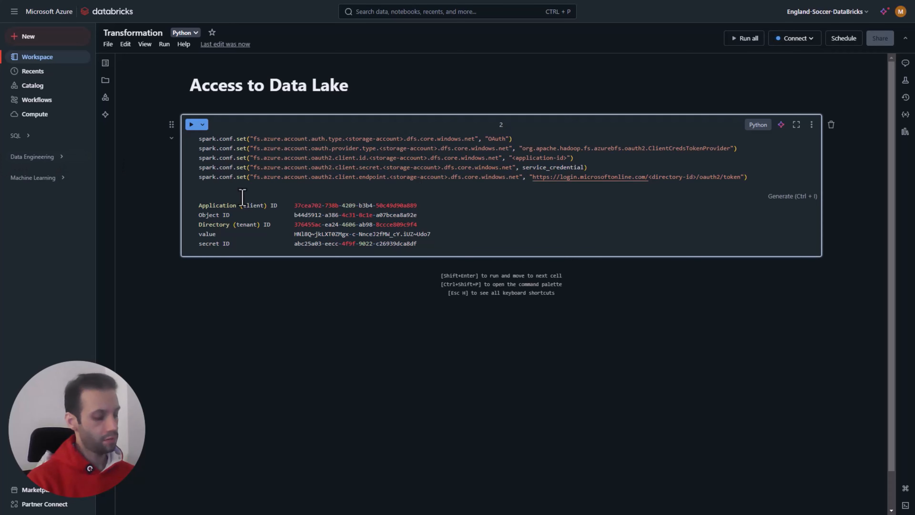
pyautogui.write('engsoccerstorage')
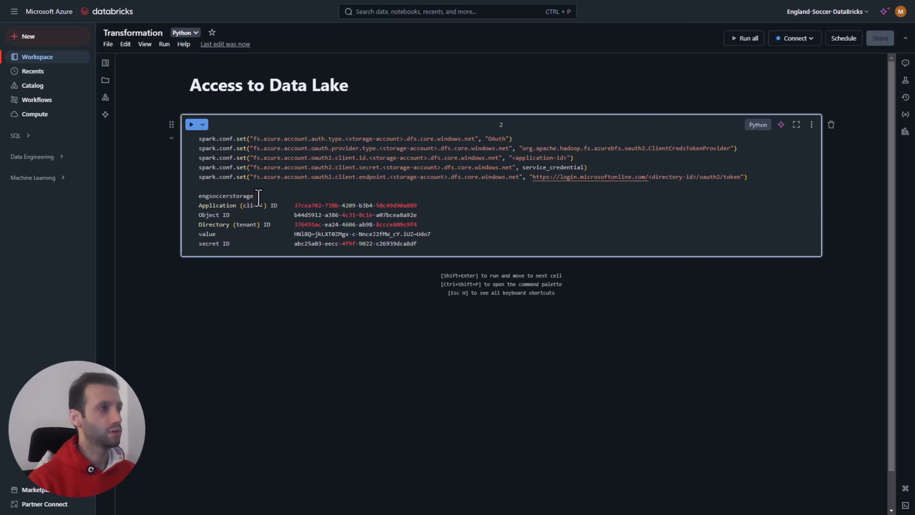
pyautogui.moveTo(258, 198); pyautogui.dragTo(200, 198)
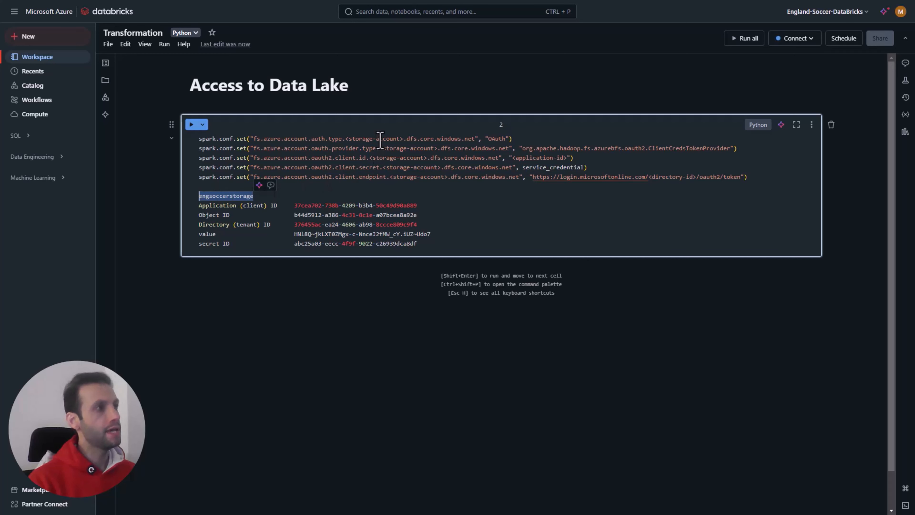
# Step: Replace the <storage-account> placeholder with engsoccerstorage in all five spark.conf.set lines
pyautogui.click(381, 140)
pyautogui.moveTo(403, 139); pyautogui.dragTo(345, 140)
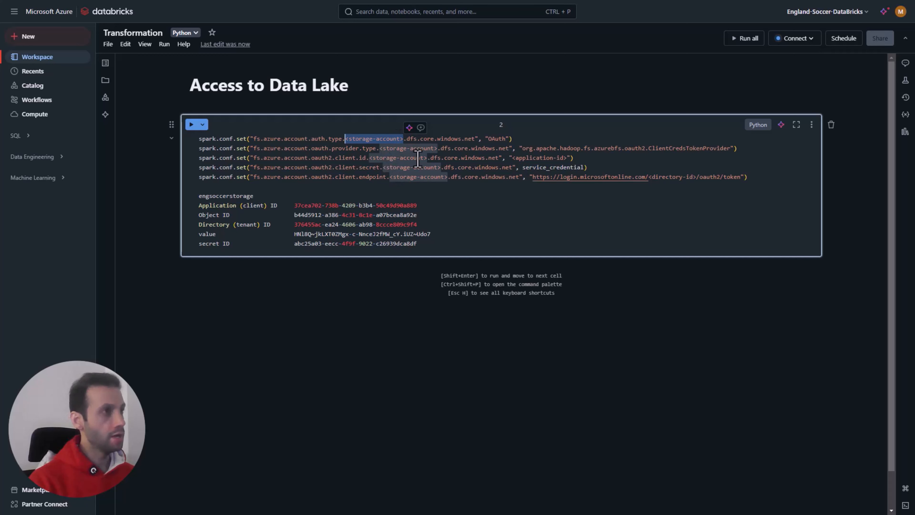
pyautogui.write('engsoccerstorage')
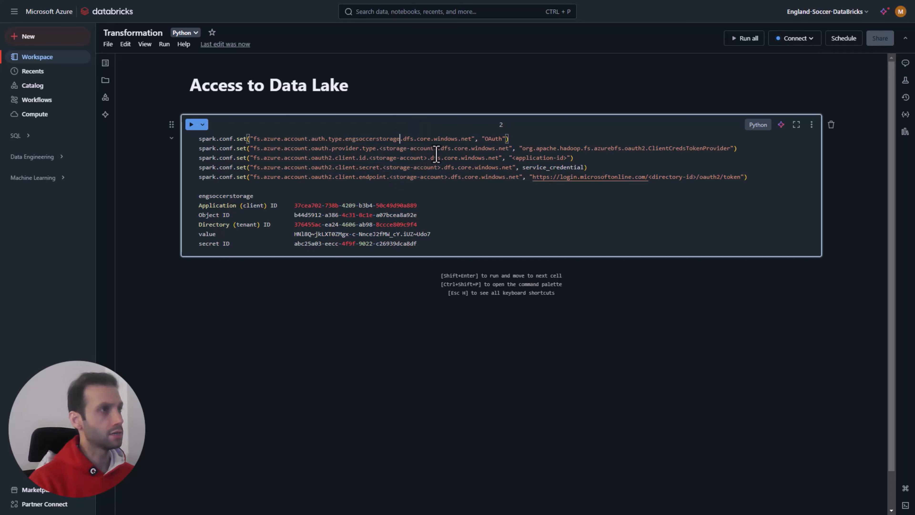
pyautogui.moveTo(437, 148); pyautogui.dragTo(368, 159)
pyautogui.write('engsoccerstorage')
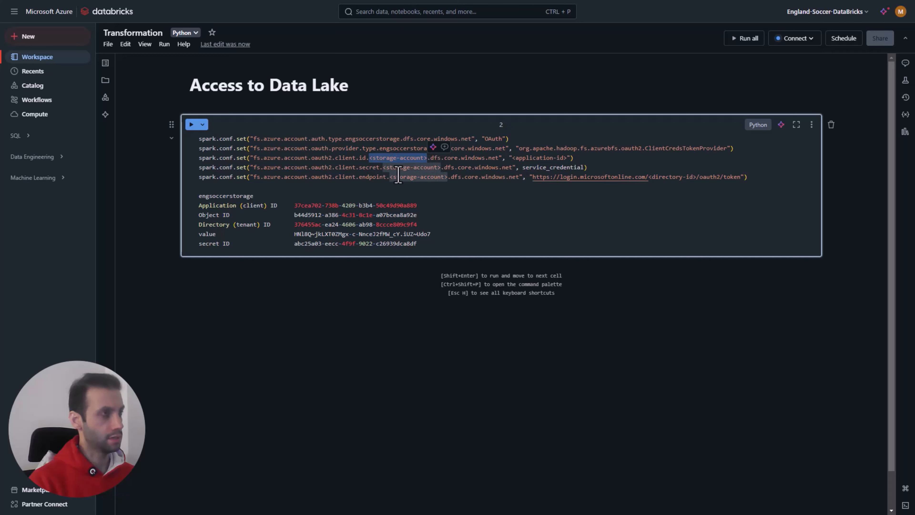
pyautogui.write('engsoccerstorage')
pyautogui.moveTo(440, 168); pyautogui.dragTo(383, 169)
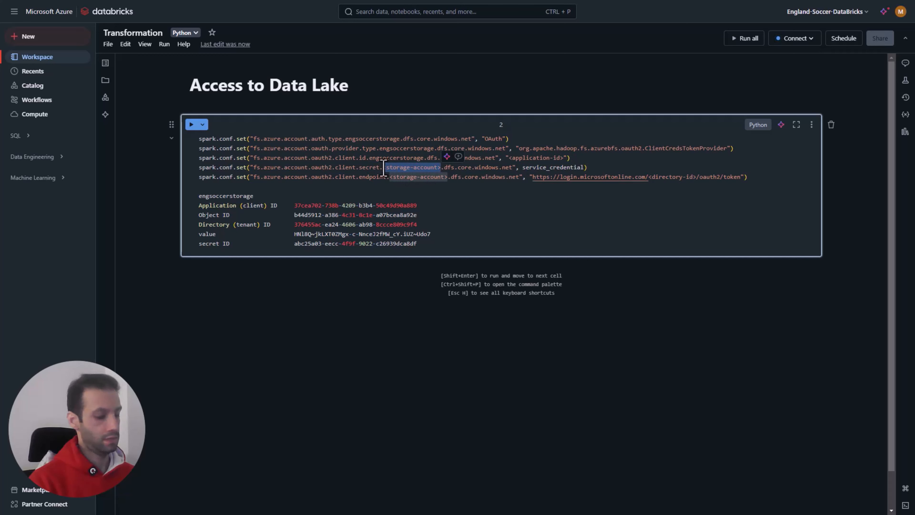
pyautogui.write('engsoccerstorage')
pyautogui.moveTo(446, 177); pyautogui.dragTo(389, 176)
pyautogui.write('engsoccerstorage')
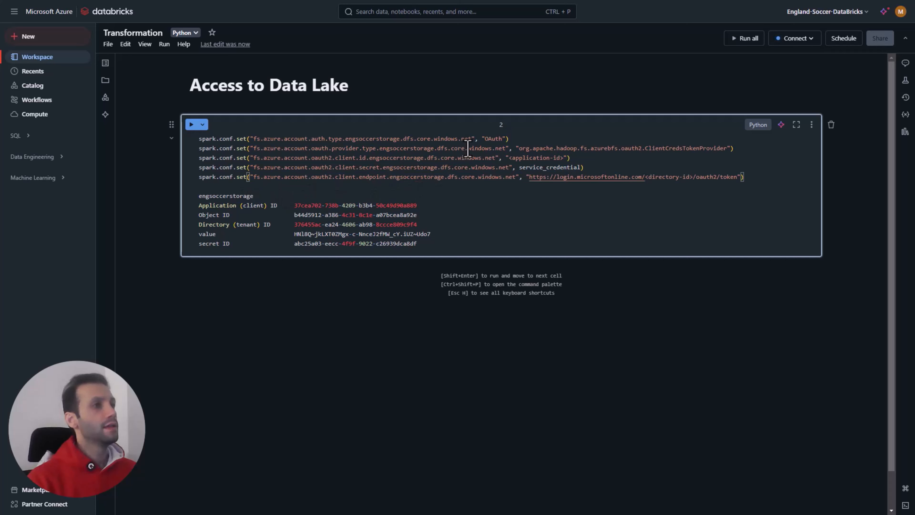
pyautogui.doubleClick(542, 157)
pyautogui.moveTo(564, 158); pyautogui.dragTo(512, 162)
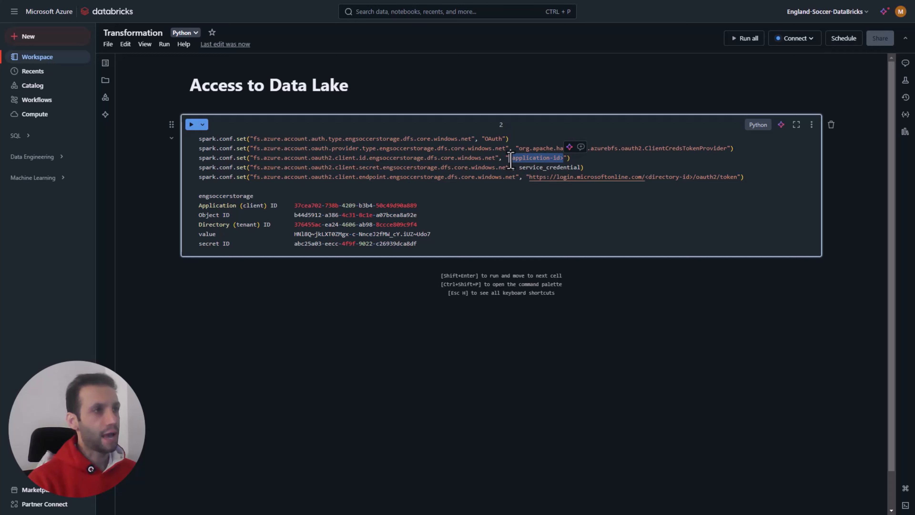
pyautogui.moveTo(581, 167); pyautogui.dragTo(520, 169)
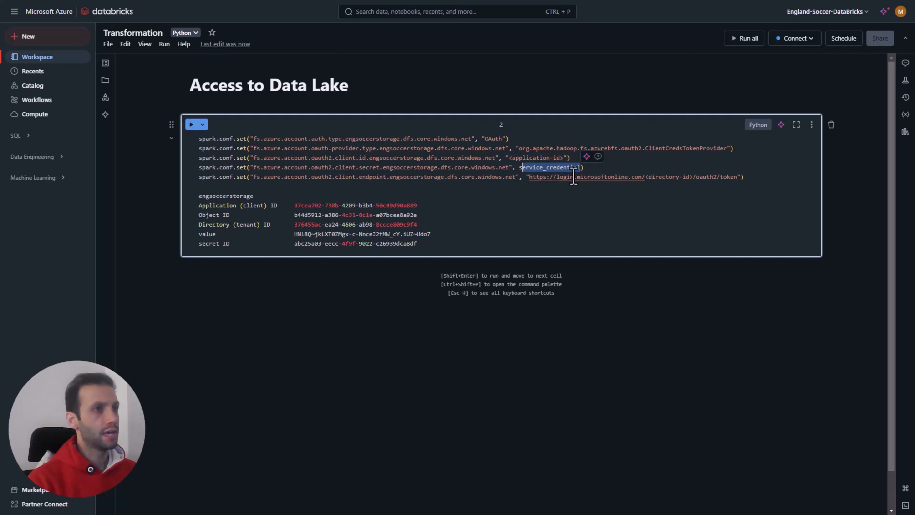
pyautogui.click(690, 176)
pyautogui.moveTo(690, 177); pyautogui.dragTo(644, 177)
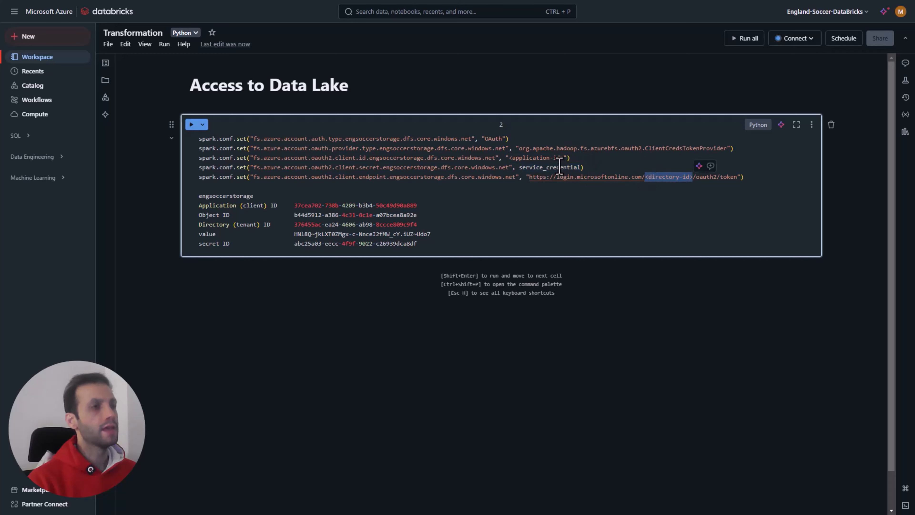
# Step: Replace the <application-id> placeholder in the client ID line with the Application (client) ID from the notes below
pyautogui.moveTo(563, 159); pyautogui.dragTo(508, 163)
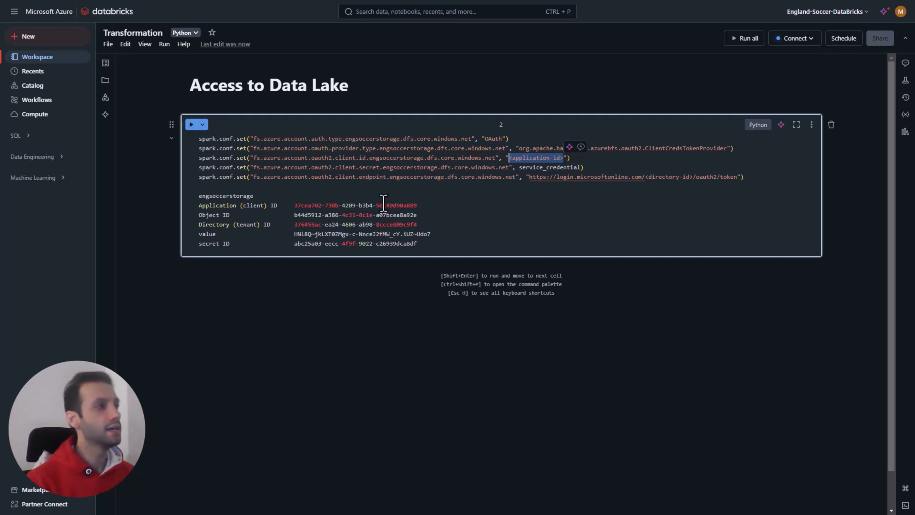
pyautogui.moveTo(294, 206); pyautogui.dragTo(415, 206)
pyautogui.hotkey('ctrl', 'c')
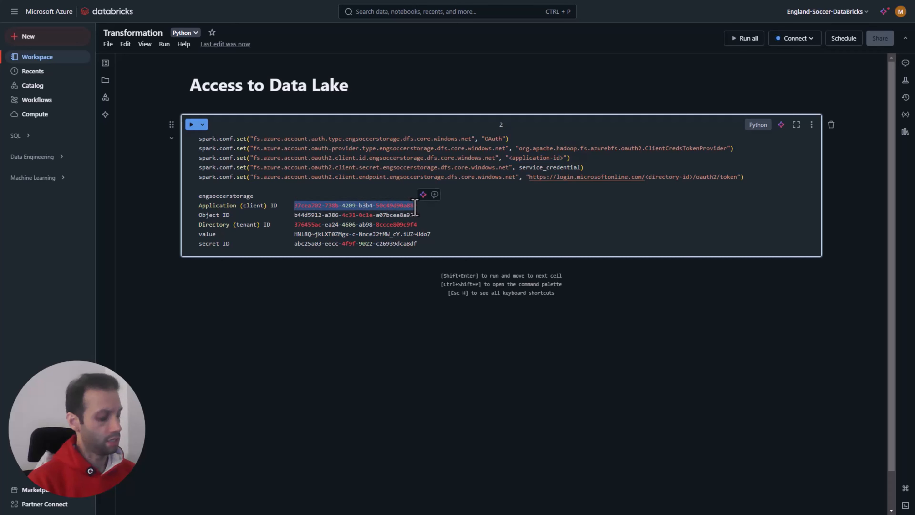
pyautogui.click(562, 159)
pyautogui.moveTo(563, 159); pyautogui.dragTo(508, 159)
pyautogui.hotkey('ctrl', 'v')
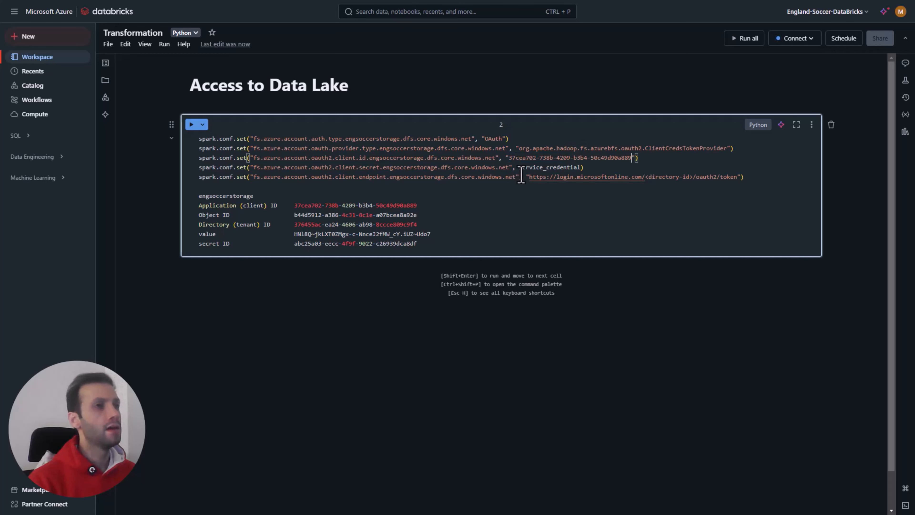
# Step: Replace the <directory-id> placeholder in the token endpoint URL with the Directory (tenant) ID from the notes below
pyautogui.moveTo(692, 177); pyautogui.dragTo(644, 178)
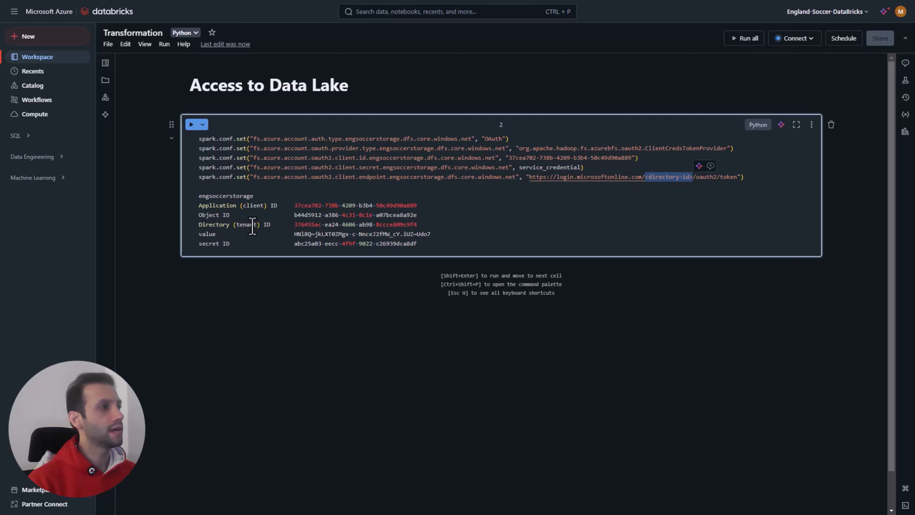
pyautogui.moveTo(294, 225); pyautogui.dragTo(415, 224)
pyautogui.hotkey('ctrl', 'c')
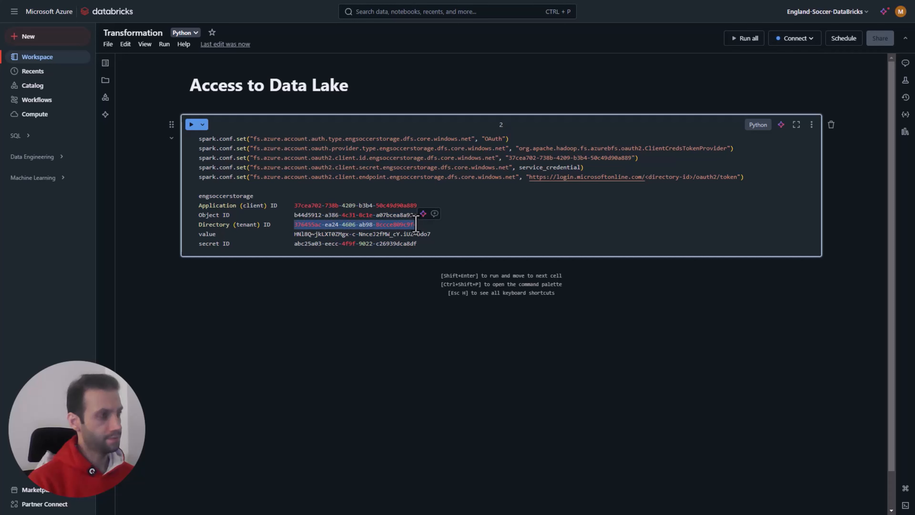
pyautogui.moveTo(692, 177); pyautogui.dragTo(644, 182)
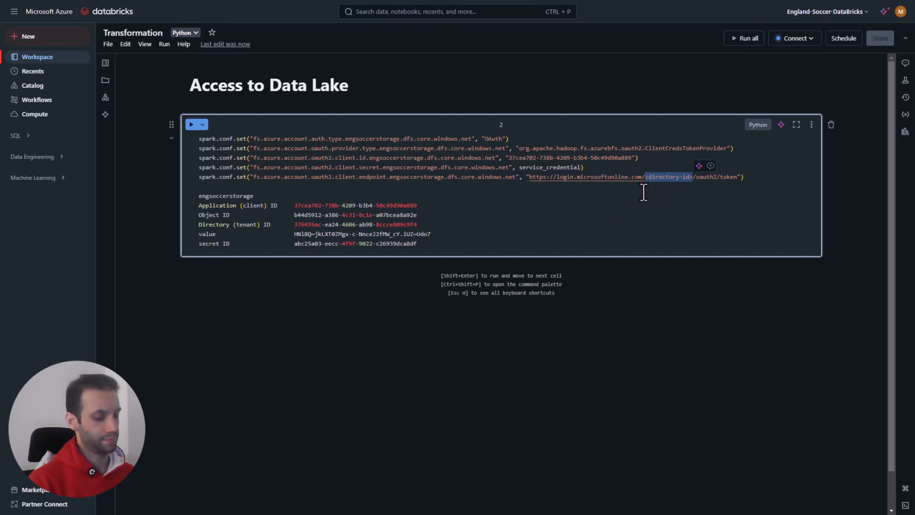
pyautogui.hotkey('ctrl', 'v')
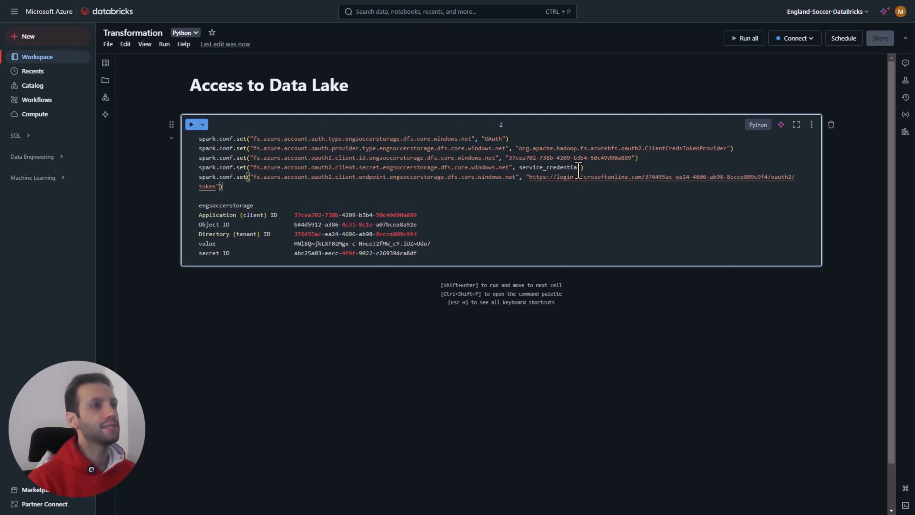
# Step: Replace service_credential in the client secret line with the quoted client secret value from the notes below
pyautogui.moveTo(580, 168); pyautogui.dragTo(520, 169)
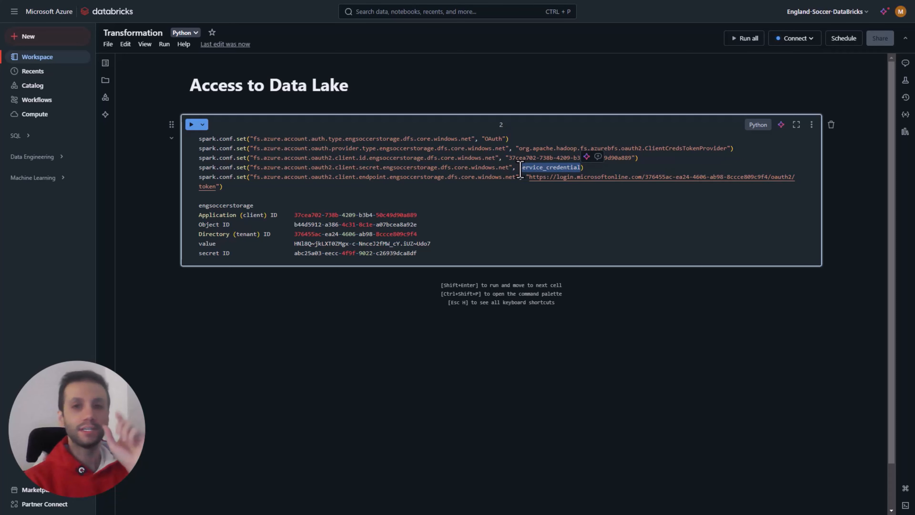
pyautogui.moveTo(431, 244); pyautogui.dragTo(295, 246)
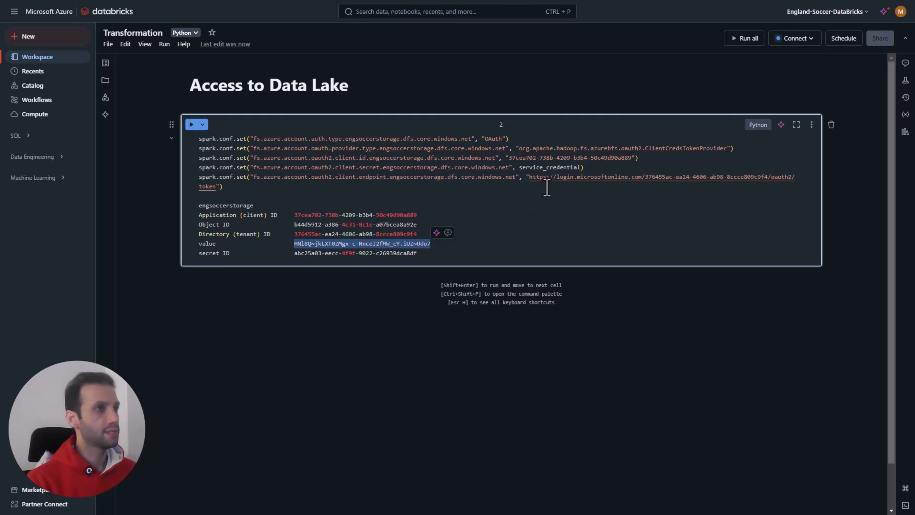
pyautogui.moveTo(581, 167); pyautogui.dragTo(518, 172)
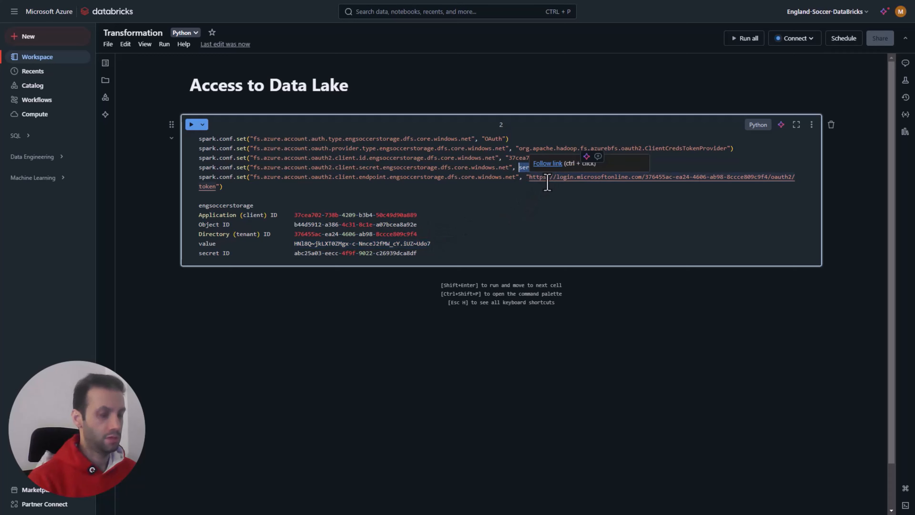
pyautogui.hotkey('ctrl', 'v')
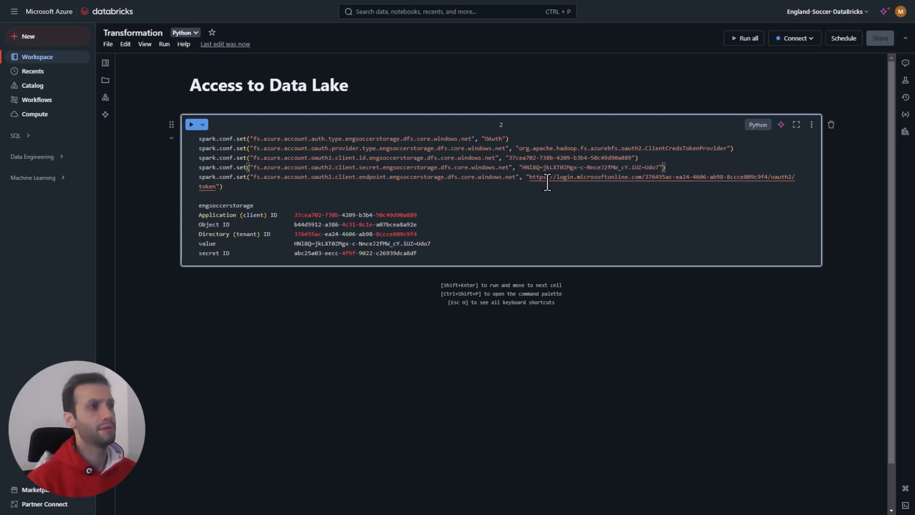
# Step: Delete the storage and app registration notes beneath the spark.conf.set lines and run the cell, allowing the site's notifications
pyautogui.moveTo(429, 253); pyautogui.dragTo(199, 199)
pyautogui.press('BackSpace')
pyautogui.press('BackSpace')
pyautogui.press('BackSpace')
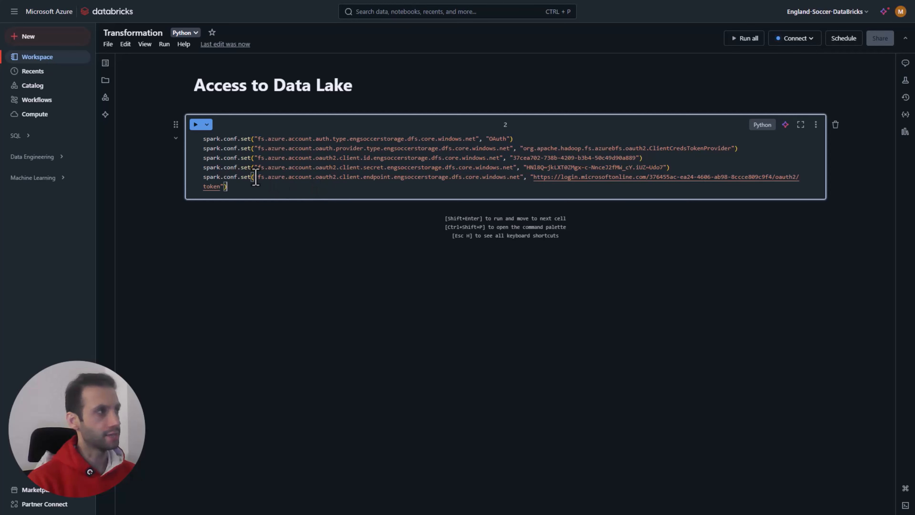
pyautogui.click(197, 126)
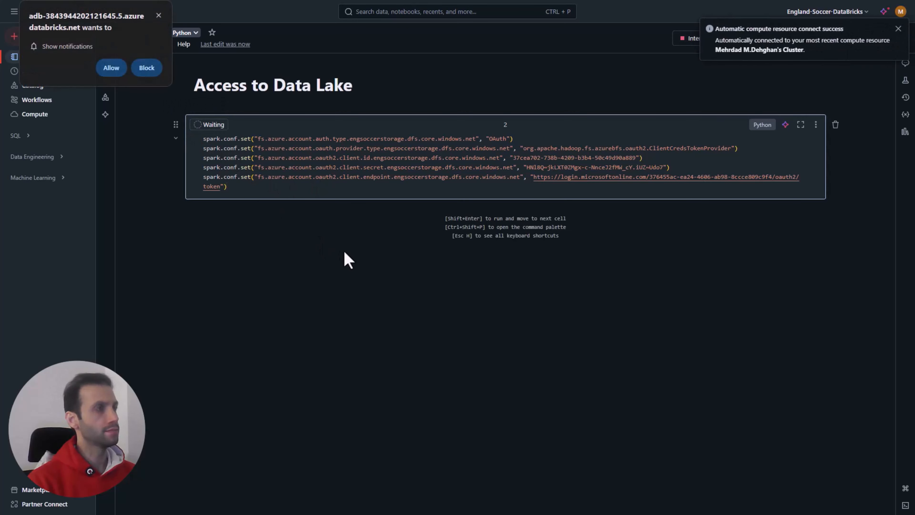
pyautogui.click(112, 69)
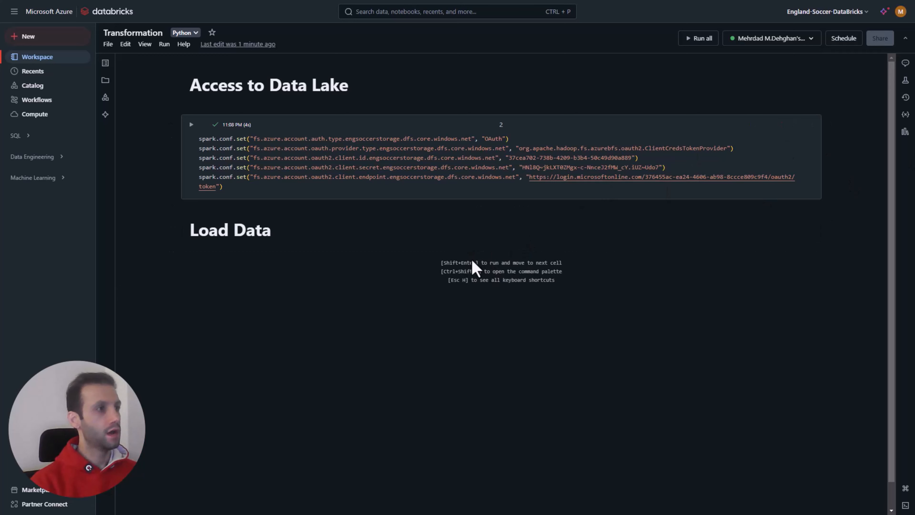
# Step: Add a Python cell under the Load Data heading containing the comment "# Pull Players data"
pyautogui.click(485, 251)
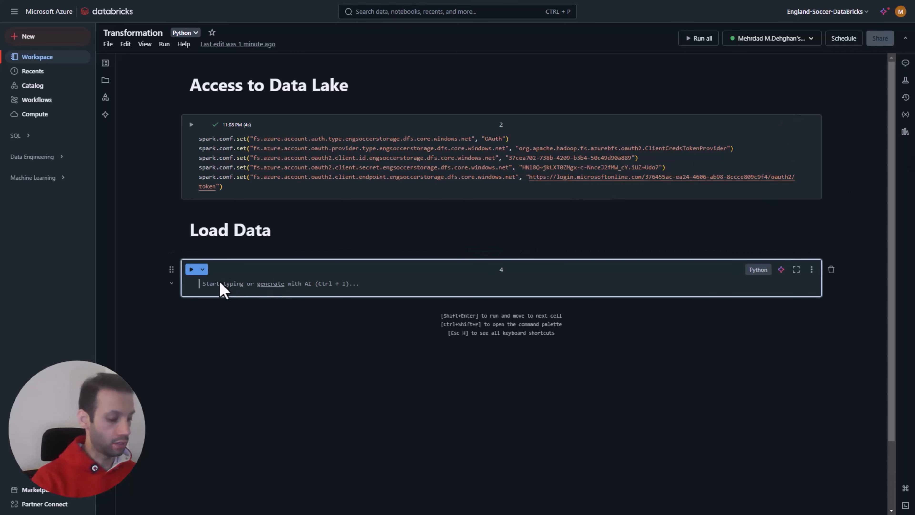
pyautogui.write('# P')
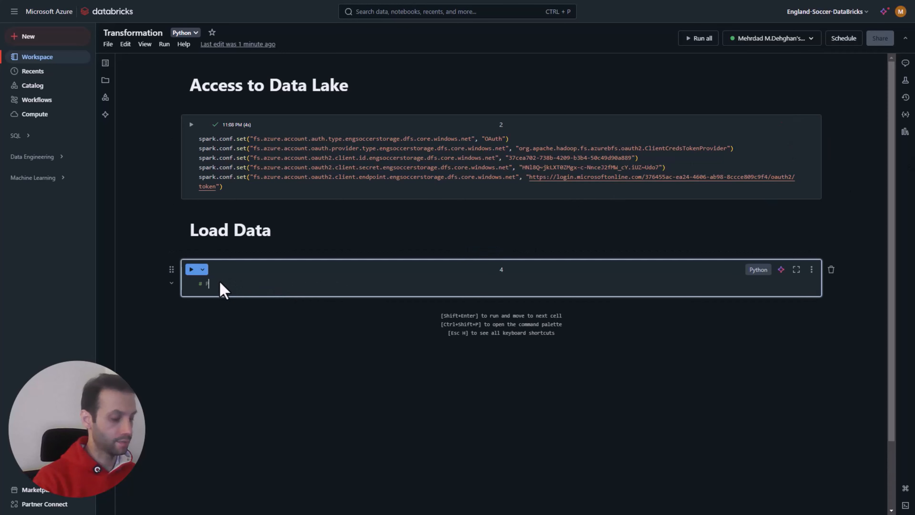
pyautogui.write('ull Pla')
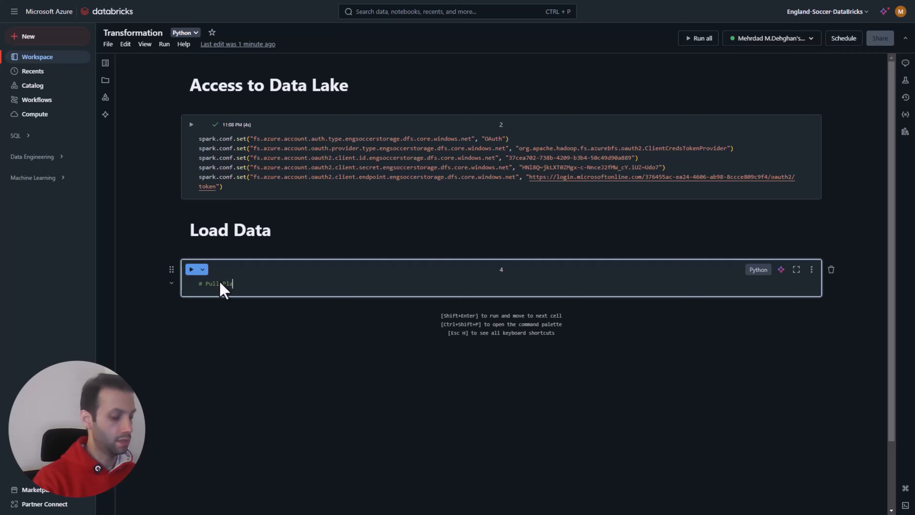
pyautogui.write('yers data')
pyautogui.press('Return')
pyautogui.press('Return')
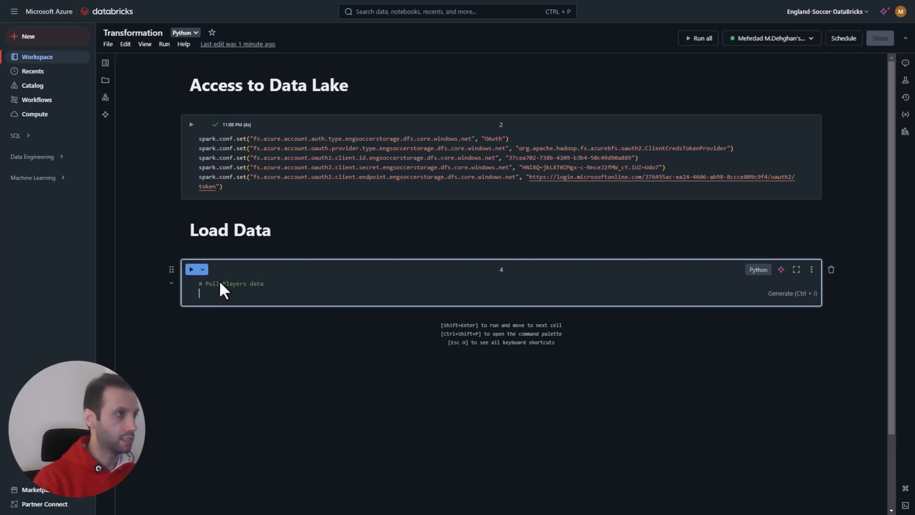
# Step: Define df_players with the suggested spark.read statement, using csv format, header "true" and the path /mnt/engsoccerstorage/data/players.csv
pyautogui.write('df_player')
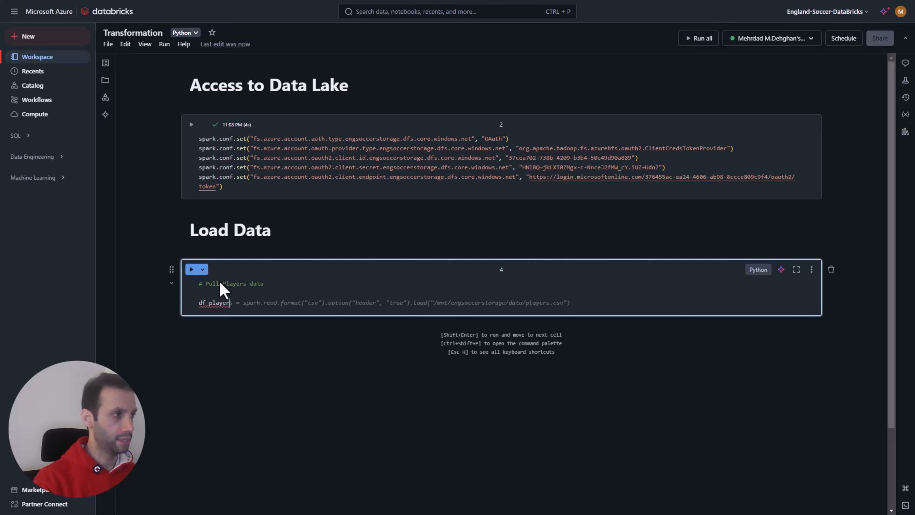
pyautogui.press('Tab')
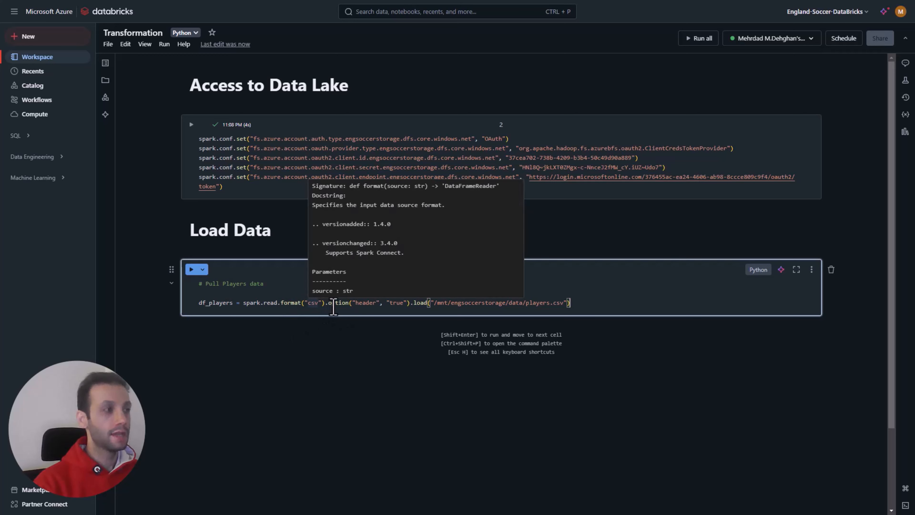
# Step: Insert .option("inferSchema", "true") between the header option and the load call of df_players
pyautogui.click(409, 303)
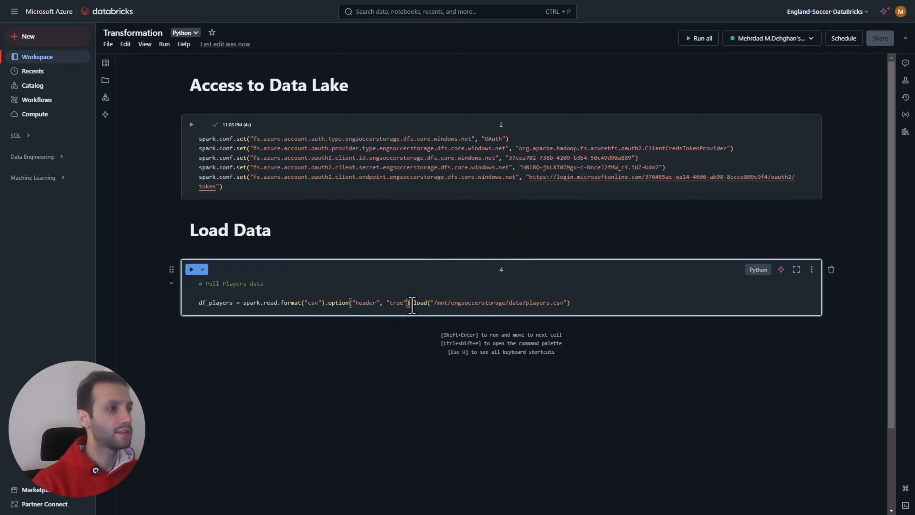
pyautogui.press('Return')
pyautogui.press('Return')
pyautogui.click(431, 306)
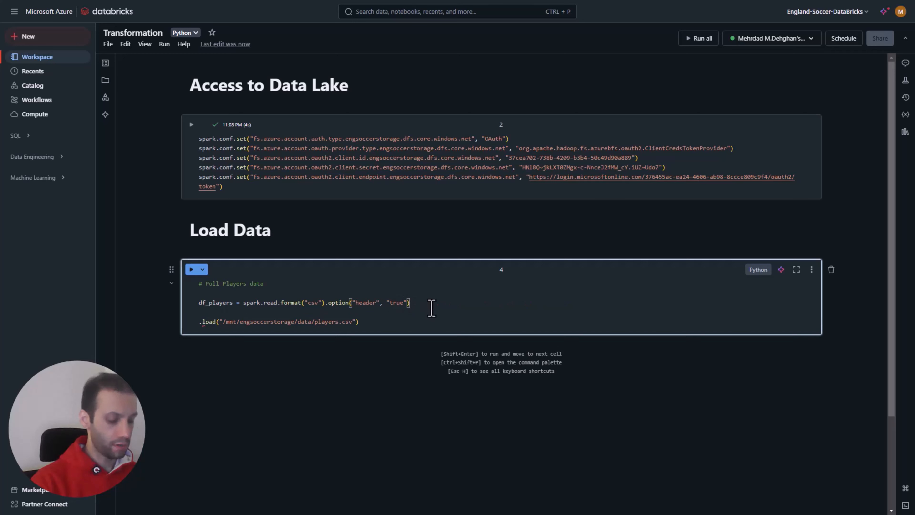
pyautogui.write('.option')
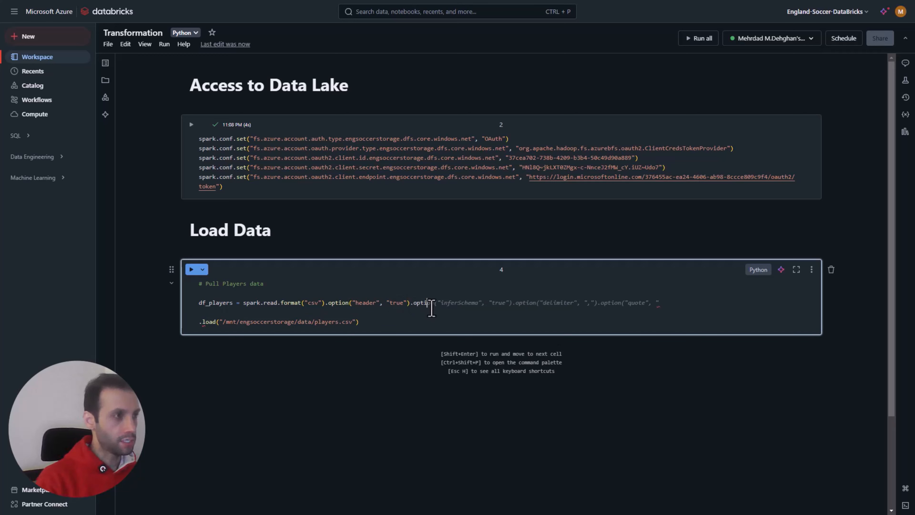
pyautogui.press('Tab')
pyautogui.moveTo(511, 304); pyautogui.dragTo(661, 308)
pyautogui.press('BackSpace')
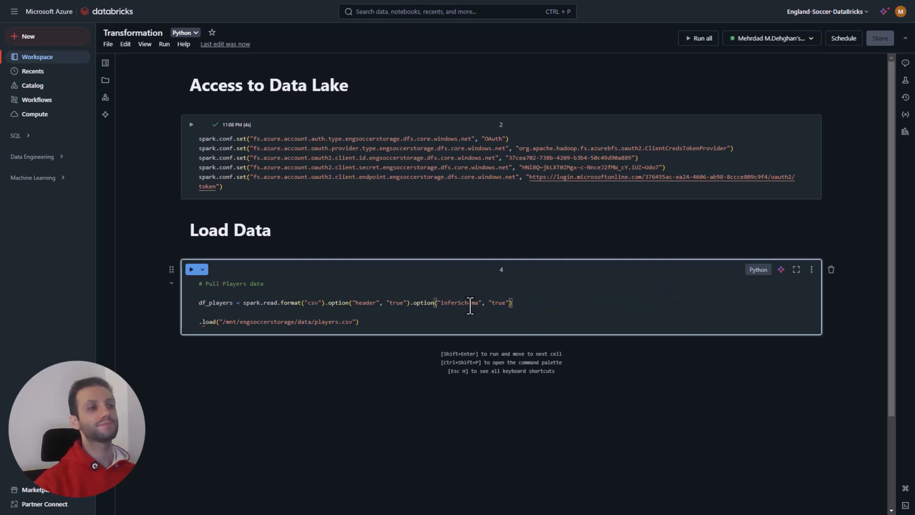
pyautogui.doubleClick(470, 304)
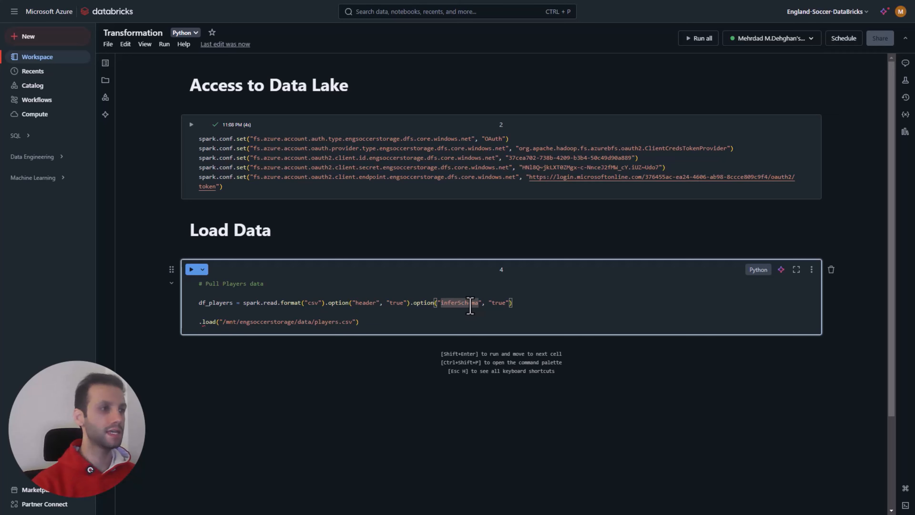
pyautogui.doubleClick(470, 303)
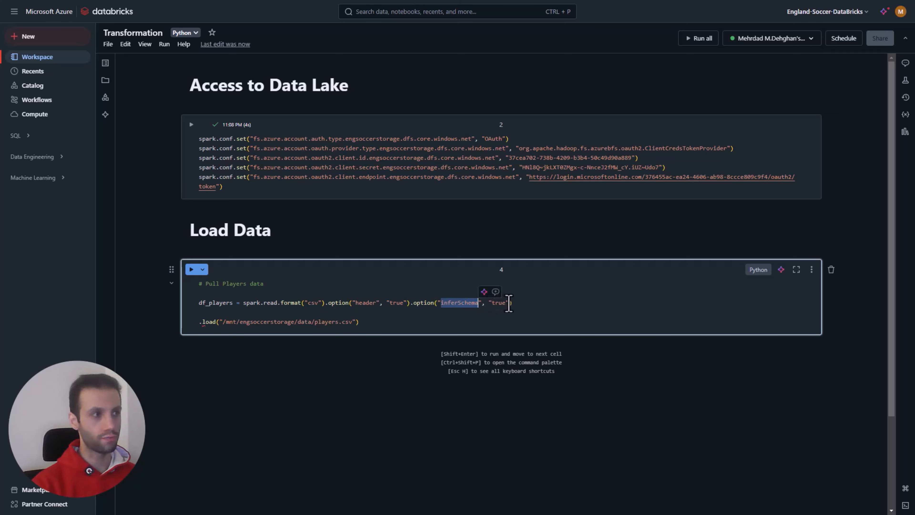
pyautogui.click(514, 304)
pyautogui.press('Delete')
pyautogui.press('Delete')
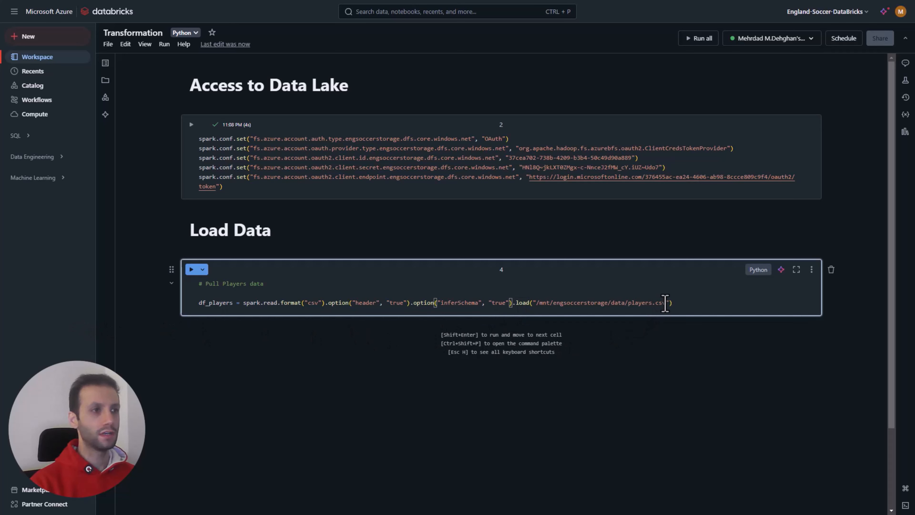
# Step: Replace the path in the load call with the template abfss://[FOLDER]@[DATALAKE].dfs.core.windows.net/[FILE].csv
pyautogui.moveTo(666, 302); pyautogui.dragTo(535, 303)
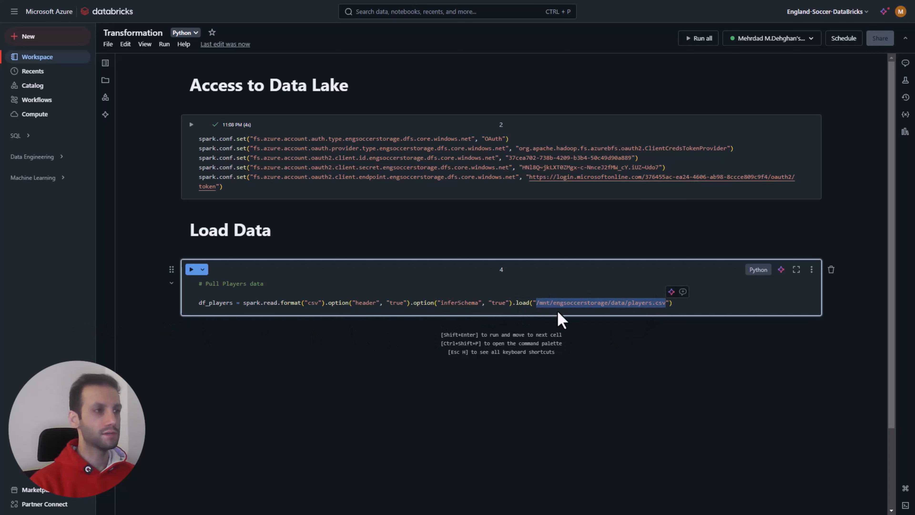
pyautogui.press('BackSpace')
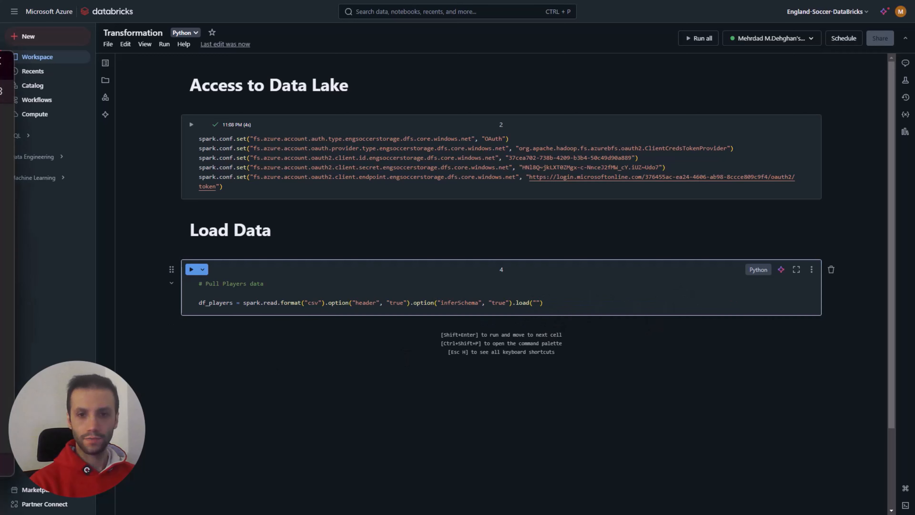
pyautogui.write('abfss://[FOLDER]@[DATALAKE].dfs.core.windows.net/[FILE].csv')
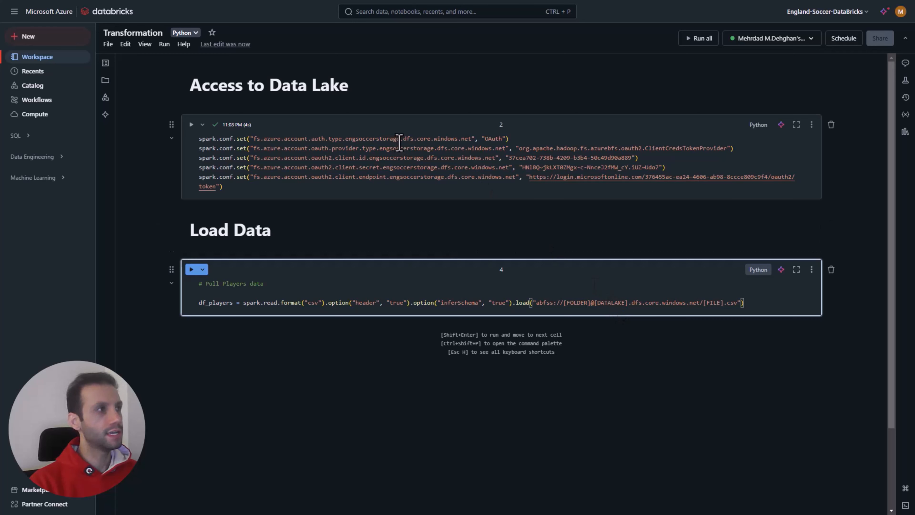
# Step: Replace the [DATALAKE] placeholder in the load path with engsoccerstorage, copied from the configuration cell above
pyautogui.moveTo(399, 138); pyautogui.dragTo(355, 141)
pyautogui.moveTo(345, 142); pyautogui.dragTo(344, 140)
pyautogui.hotkey('ctrl', 'c')
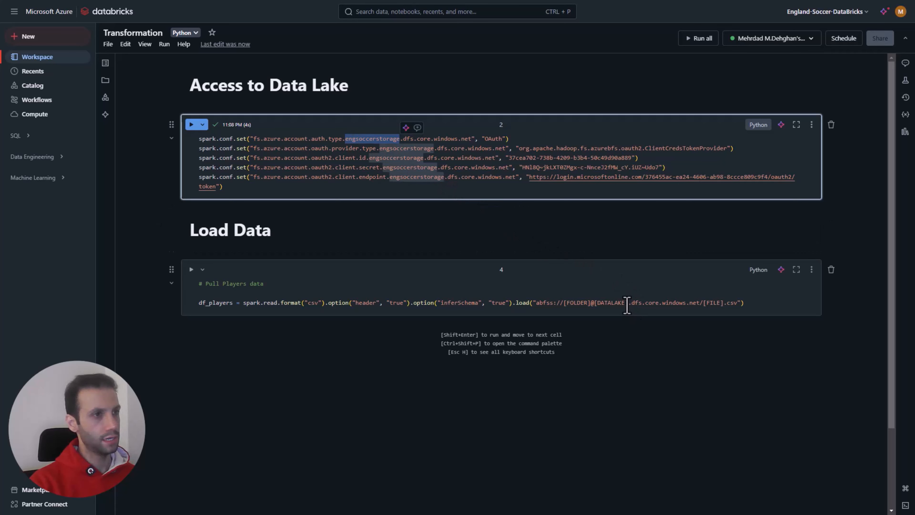
pyautogui.moveTo(628, 303); pyautogui.dragTo(595, 303)
pyautogui.hotkey('ctrl', 'v')
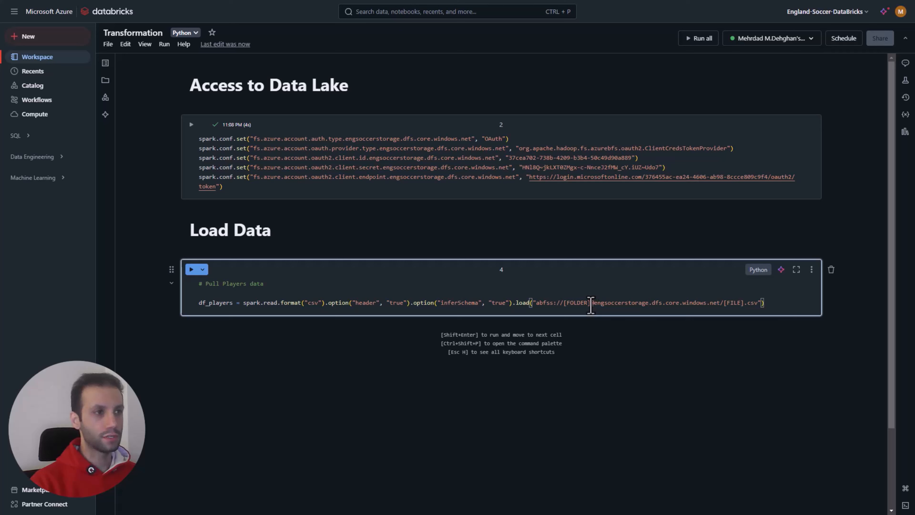
# Step: Set the [FOLDER] placeholder in the load path to raw and the [FILE] placeholder to players
pyautogui.moveTo(591, 307); pyautogui.dragTo(564, 306)
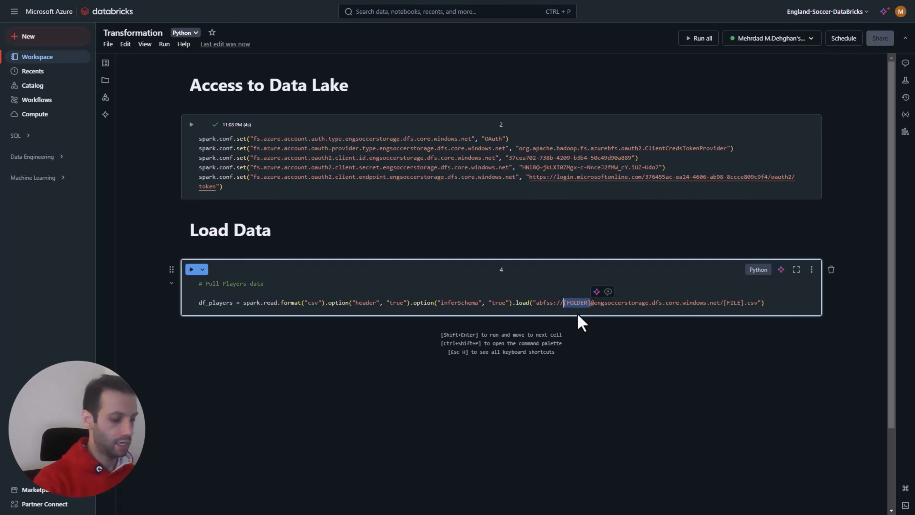
pyautogui.write('raw')
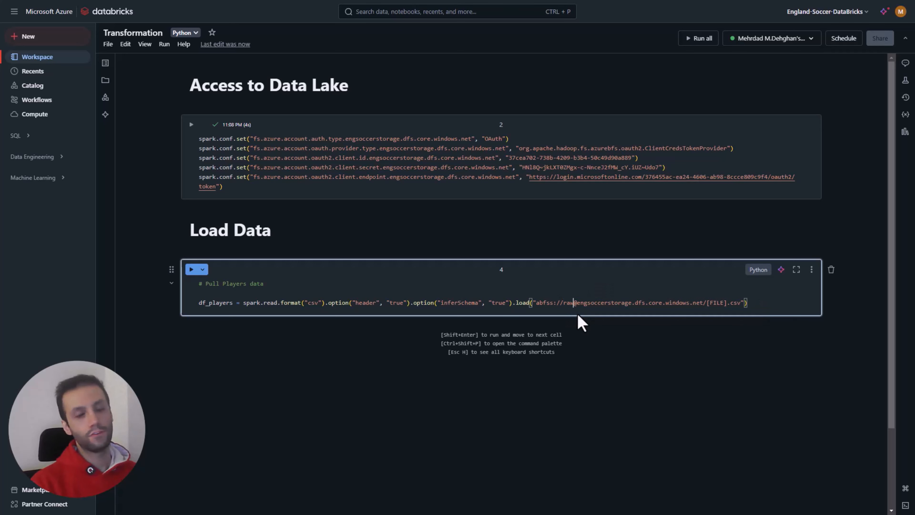
pyautogui.click(591, 305)
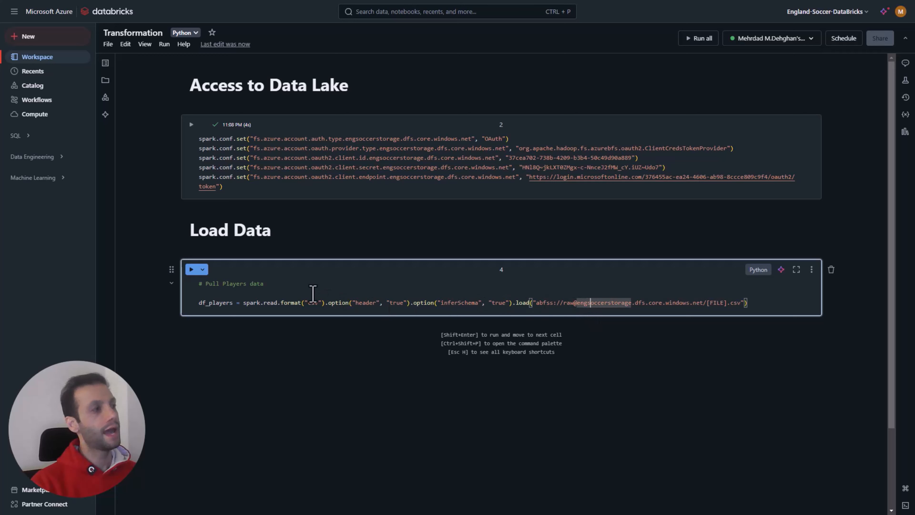
pyautogui.moveTo(726, 305); pyautogui.dragTo(708, 304)
pyautogui.write('players')
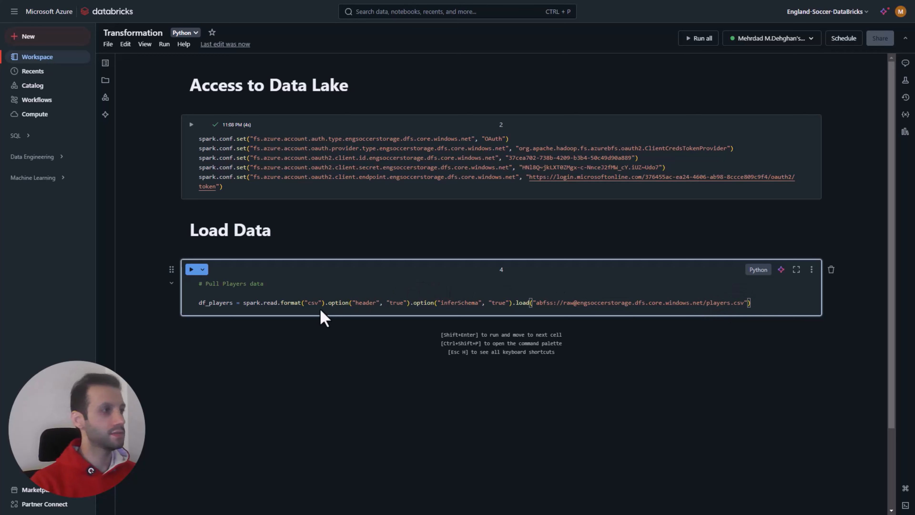
# Step: Break the df_players statement so format, both options and load each sit on their own indented line
pyautogui.click(278, 305)
pyautogui.press('Return')
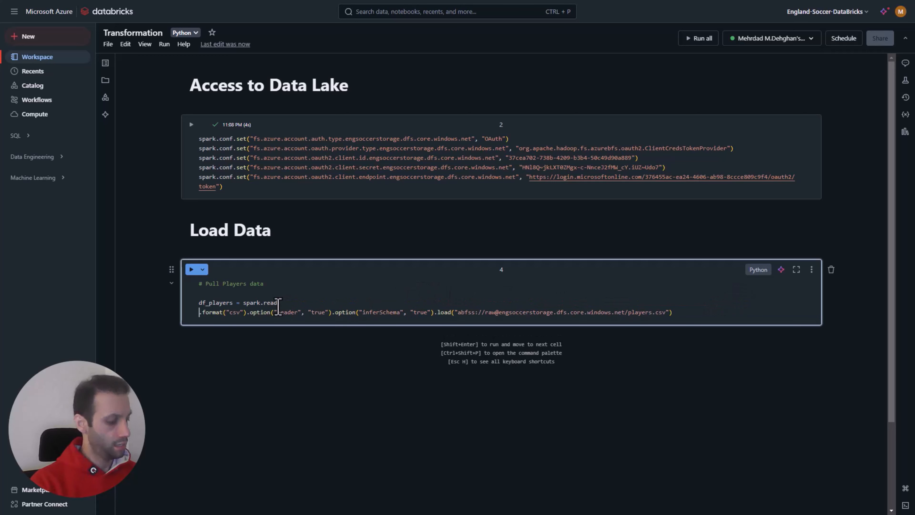
pyautogui.press('Tab')
pyautogui.click(260, 312)
pyautogui.press('Return')
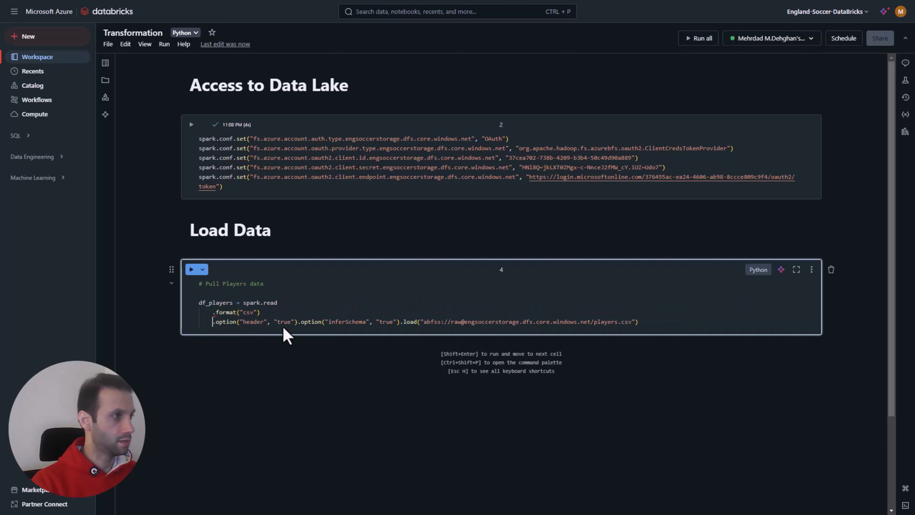
pyautogui.click(297, 322)
pyautogui.press('Return')
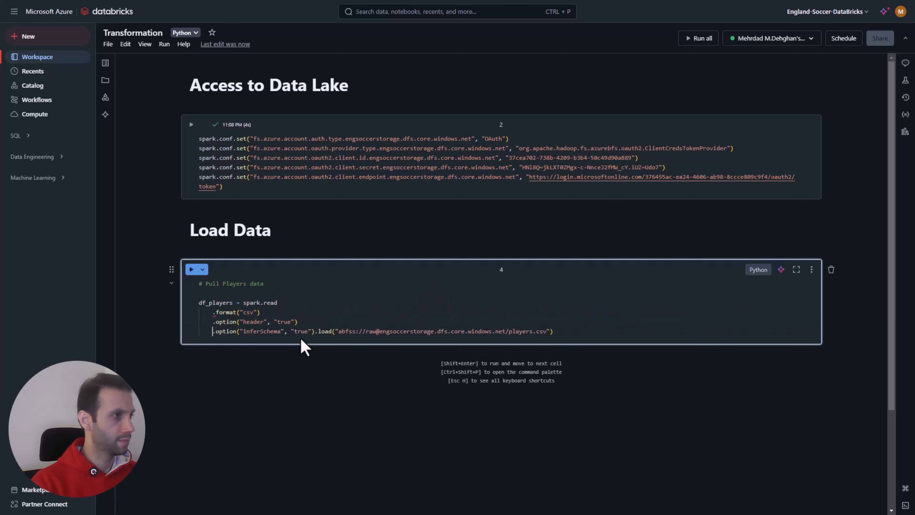
pyautogui.click(314, 331)
pyautogui.press('Return')
# Step: Append a backslash line continuation to the spark.read, format, header and inferSchema lines of df_players
pyautogui.click(280, 307)
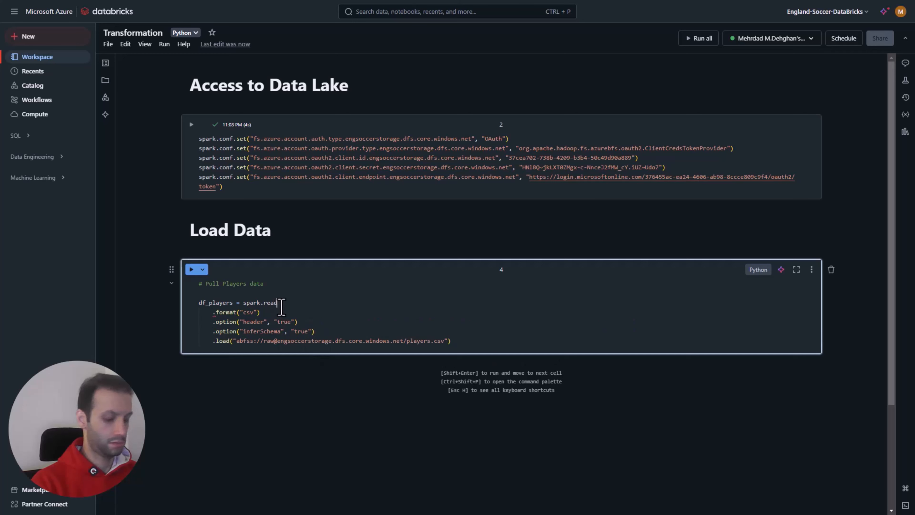
pyautogui.write('\\')
pyautogui.click(276, 312)
pyautogui.write('\\')
pyautogui.click(298, 321)
pyautogui.write('\\')
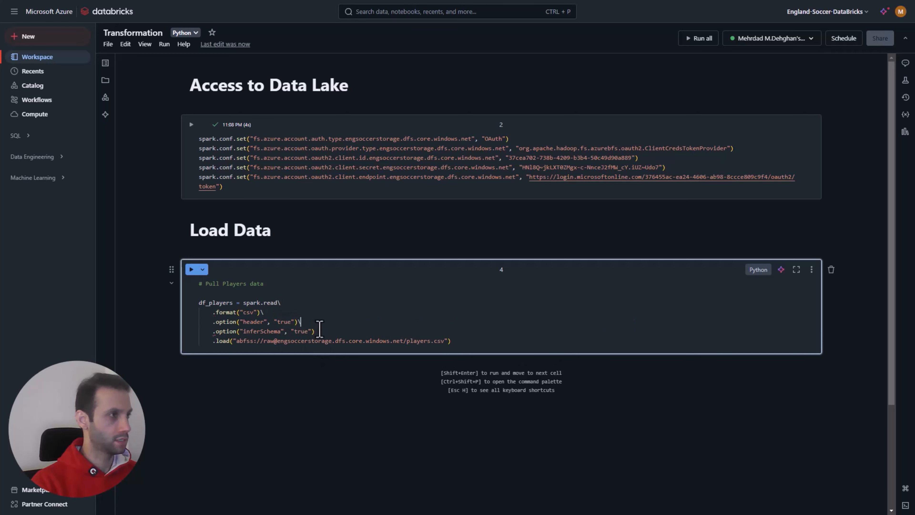
pyautogui.click(315, 331)
pyautogui.write('\\')
pyautogui.click(386, 317)
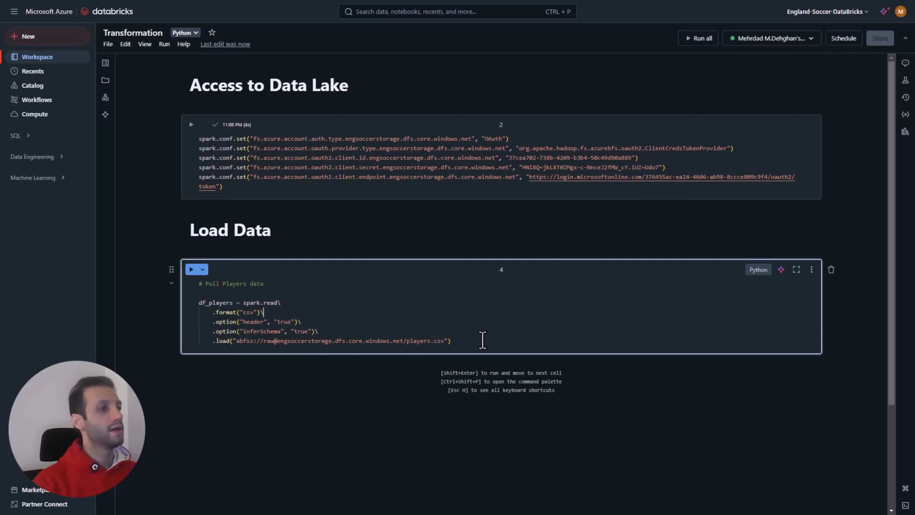
# Step: Add a display(df_players.limit(3)) statement below the df_players load code, separated by a blank line
pyautogui.press('Return')
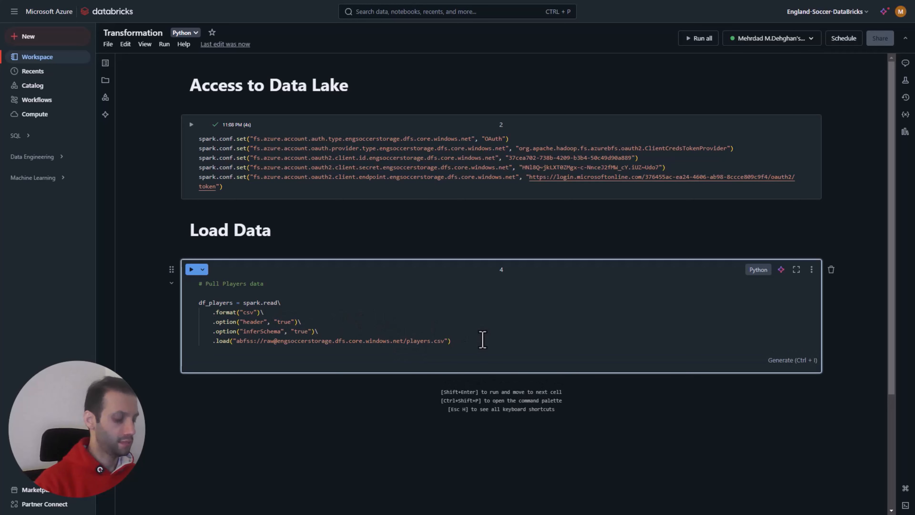
pyautogui.write('display')
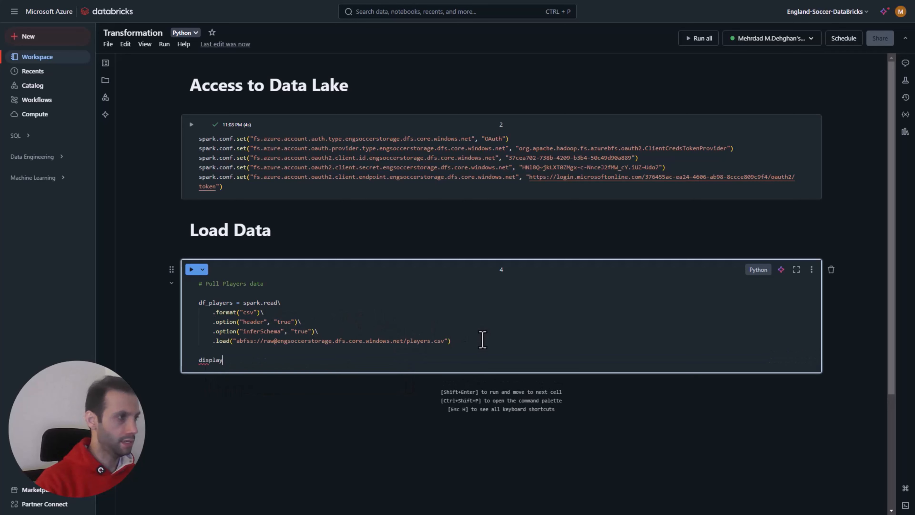
pyautogui.press('Tab')
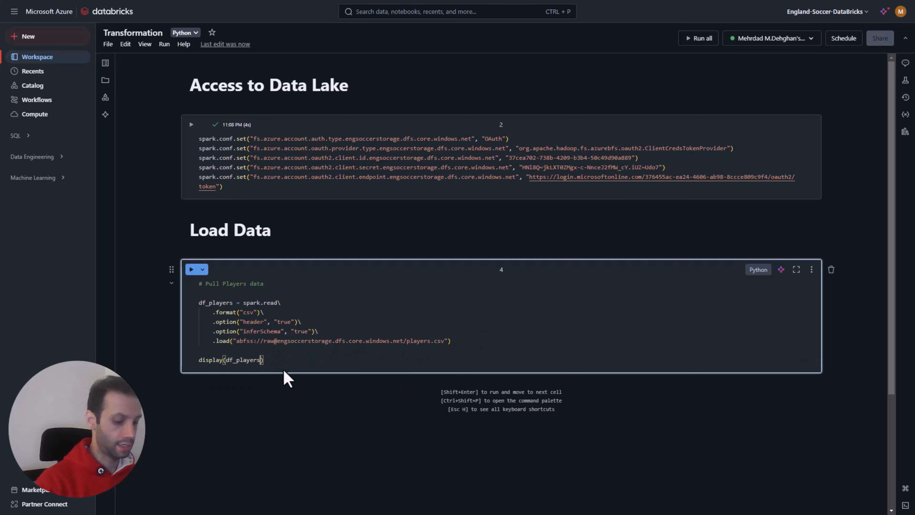
pyautogui.write('(3)')
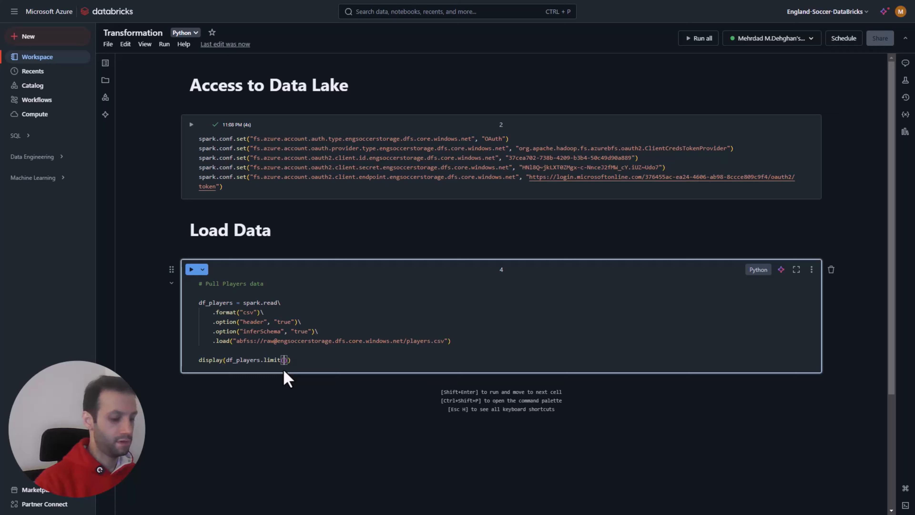
pyautogui.click(282, 349)
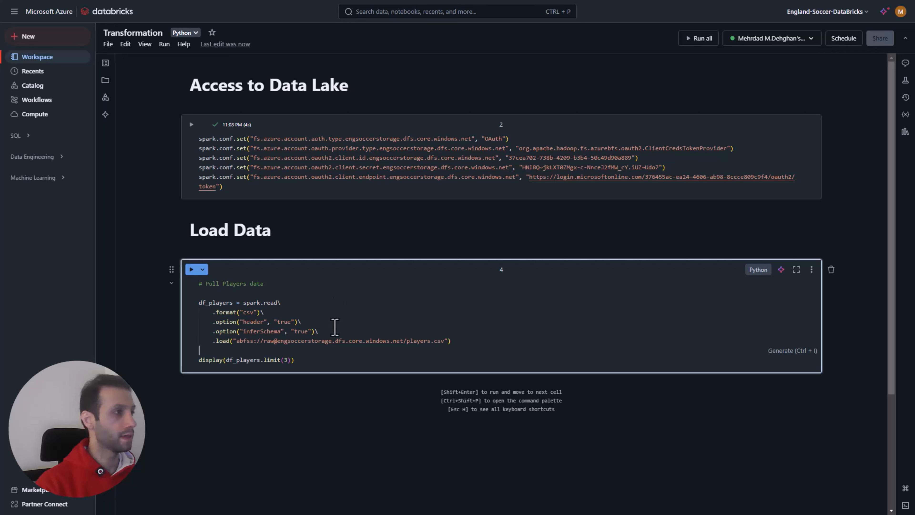
pyautogui.click(302, 323)
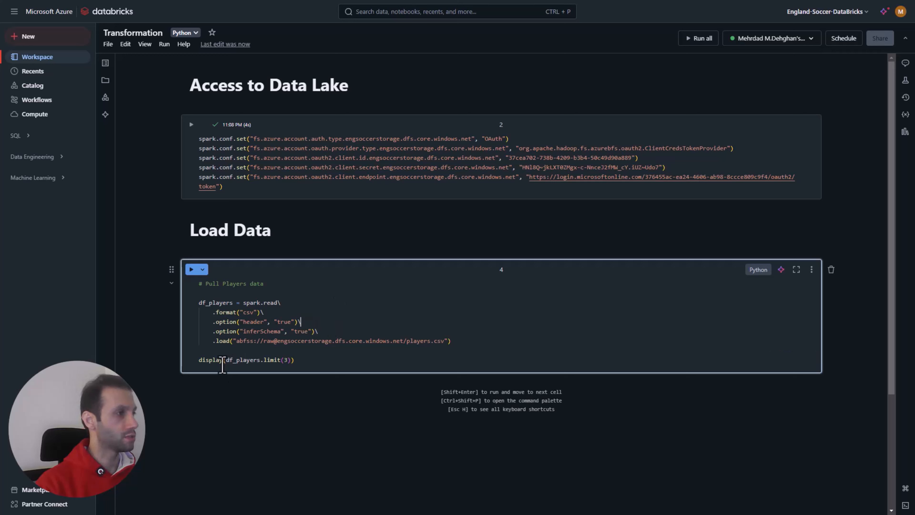
# Step: Run the players cell and look over the resulting table preview
pyautogui.click(190, 273)
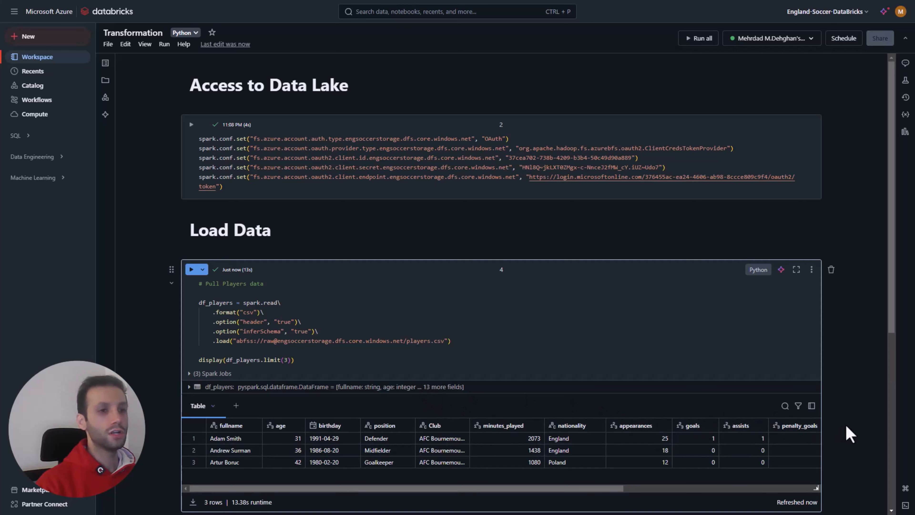
pyautogui.scroll(-1, 829, 433)
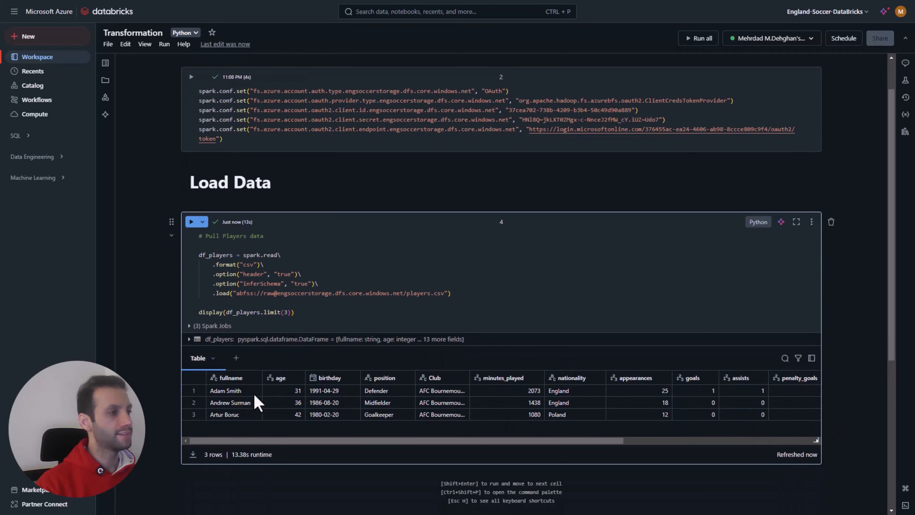
pyautogui.moveTo(263, 442); pyautogui.dragTo(230, 439)
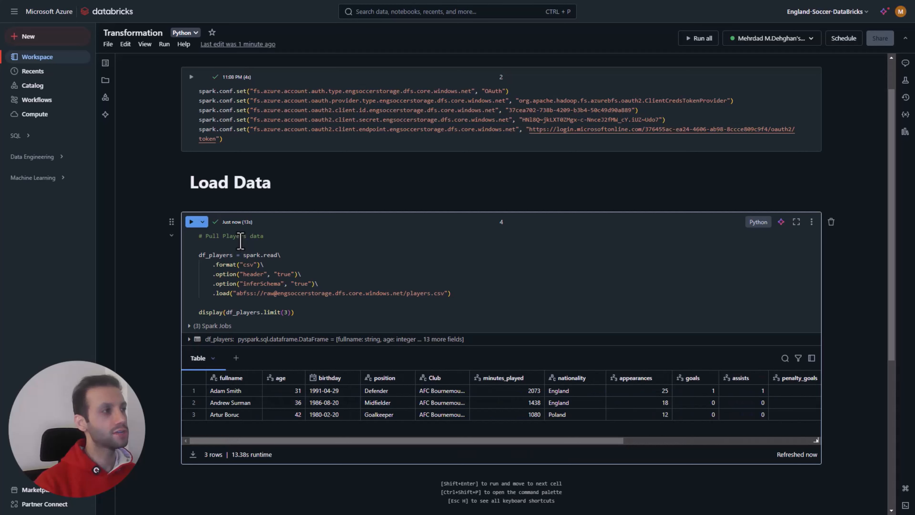
# Step: Copy the whole Pull Players code into a new code cell below the players output
pyautogui.moveTo(295, 312); pyautogui.dragTo(198, 240)
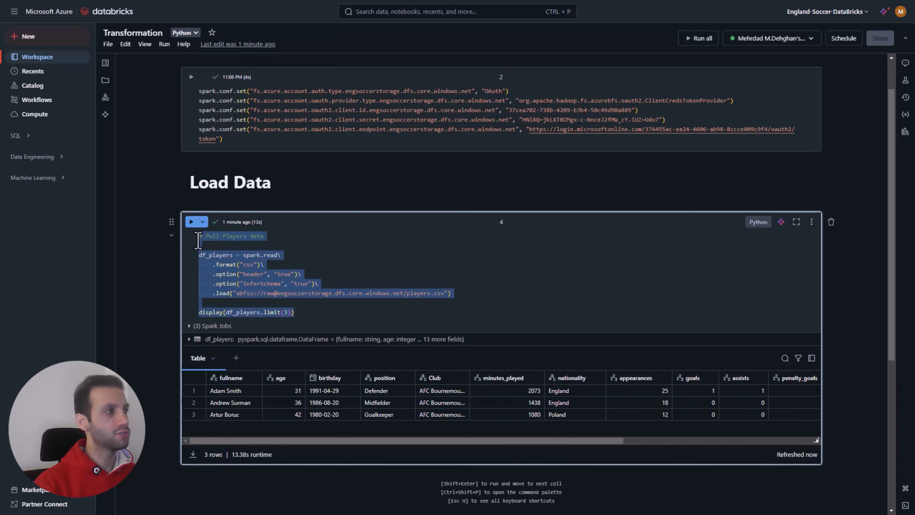
pyautogui.scroll(-4, 499, 378)
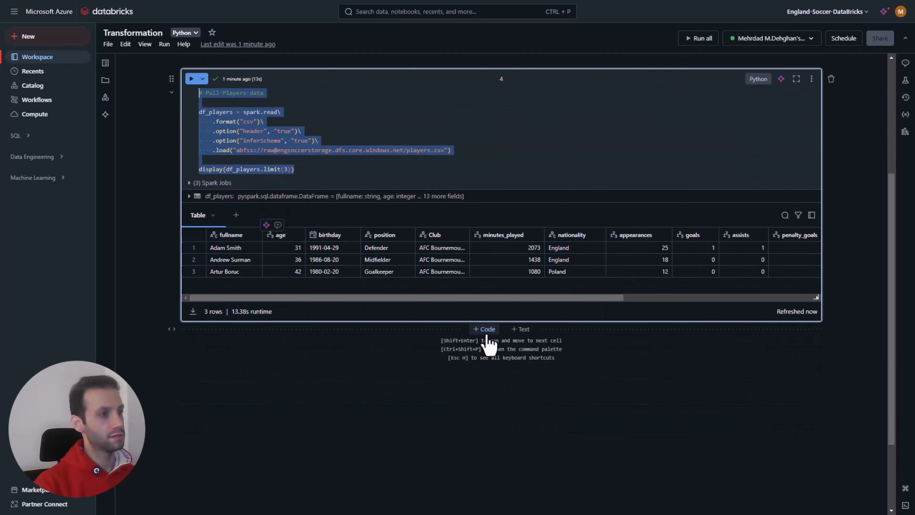
pyautogui.click(485, 329)
pyautogui.hotkey('ctrl', 'v')
# Step: In the new cell, change the comment to Pull Matches data and rename the assigned DataFrame to df_matches
pyautogui.doubleClick(234, 308)
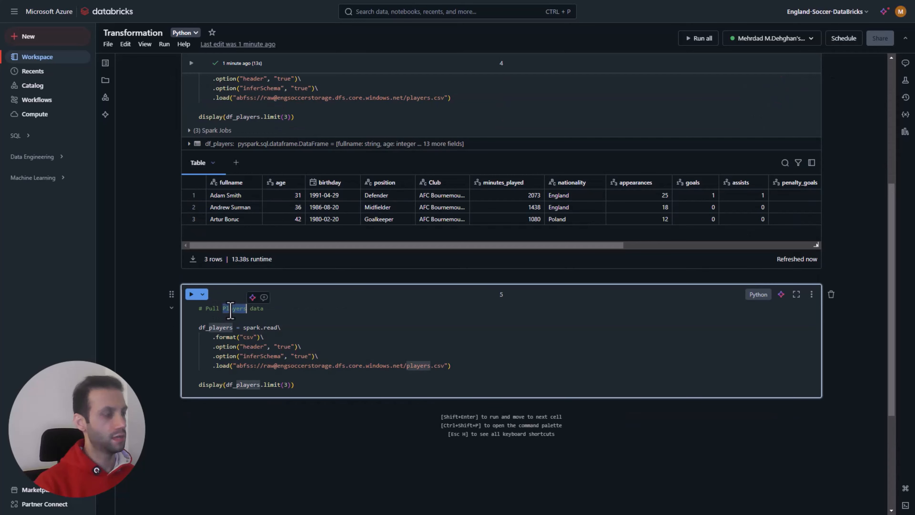
pyautogui.write('Matches')
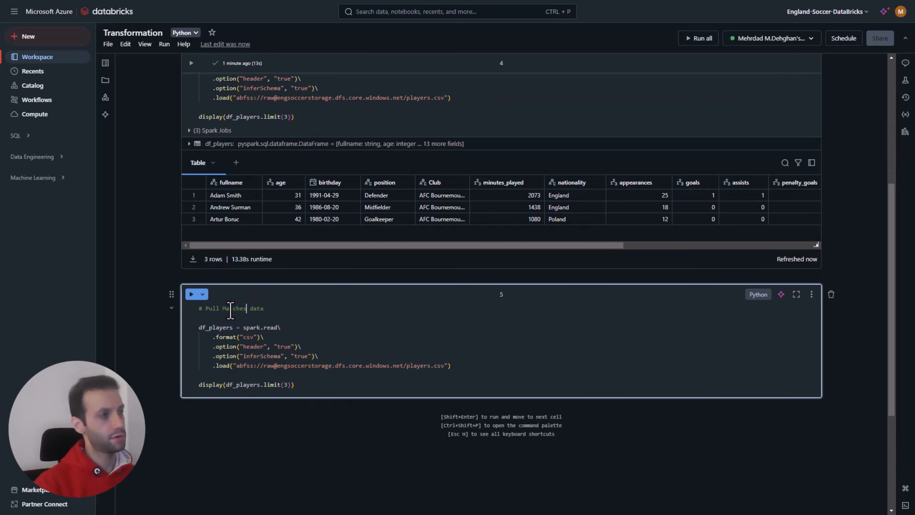
pyautogui.moveTo(233, 327); pyautogui.dragTo(209, 328)
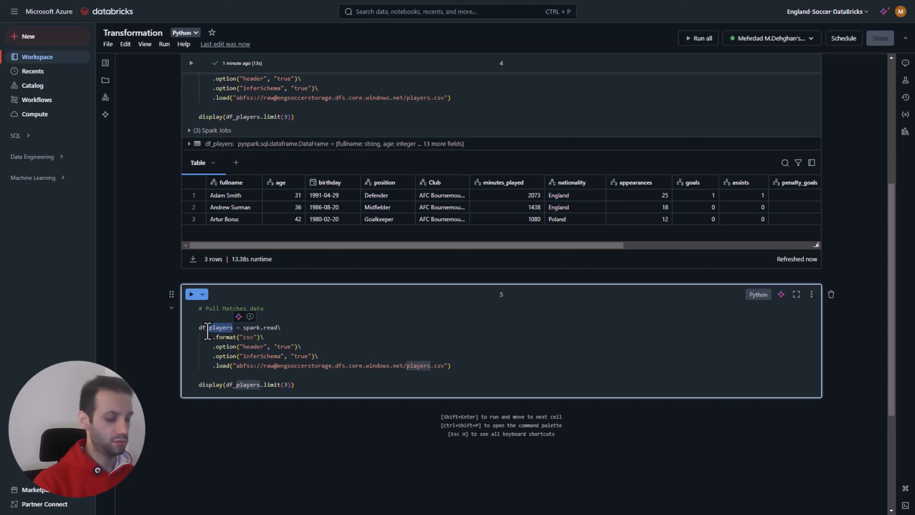
pyautogui.write('matches')
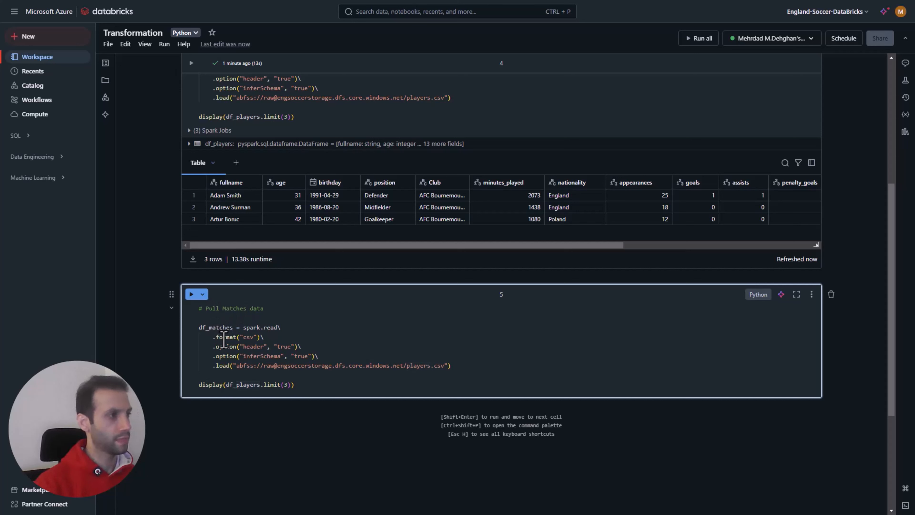
# Step: Point the new cell's load path to matches.csv and make its display call use df_matches
pyautogui.moveTo(431, 366); pyautogui.dragTo(408, 366)
pyautogui.write('matches')
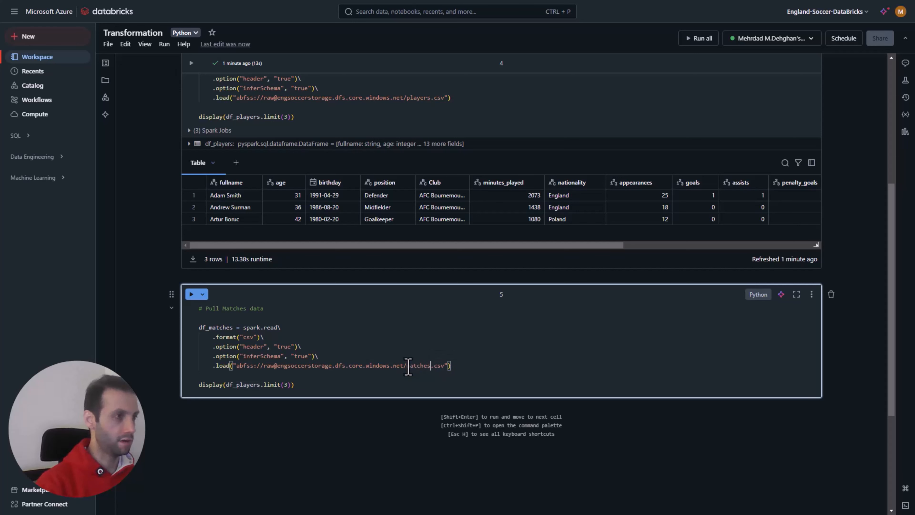
pyautogui.click(260, 385)
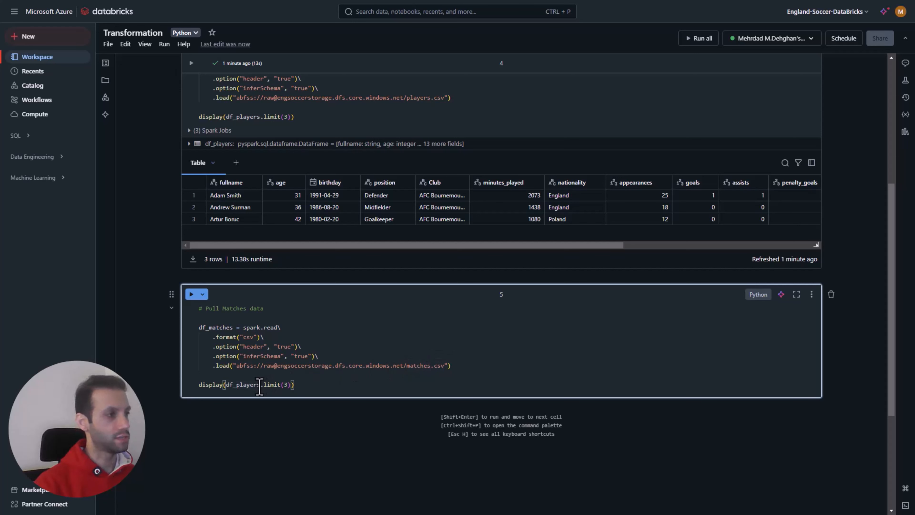
pyautogui.moveTo(259, 386); pyautogui.dragTo(235, 395)
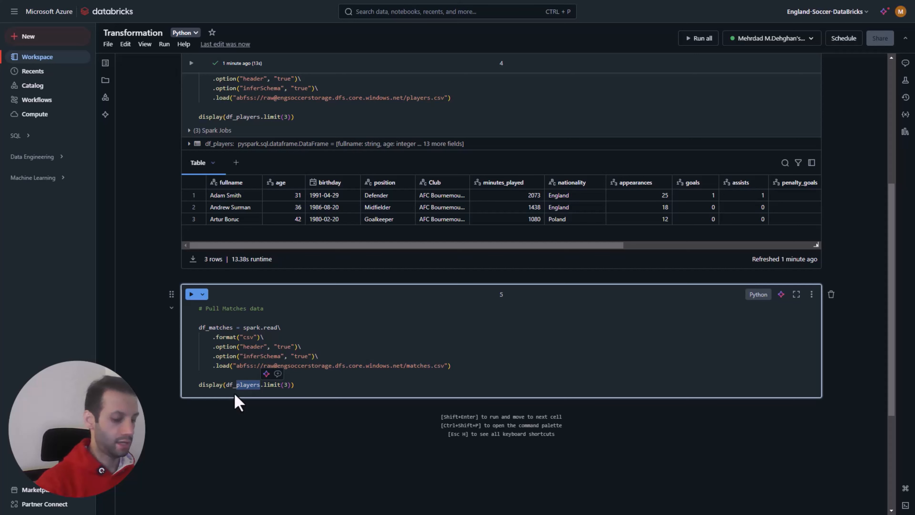
pyautogui.write('matches')
pyautogui.click(295, 384)
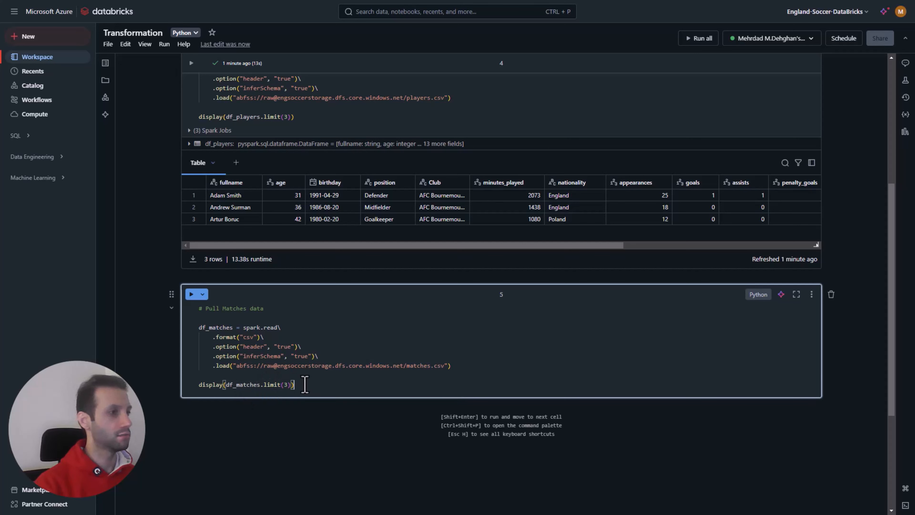
# Step: Run the matches cell and look through the columns of its table preview
pyautogui.click(191, 294)
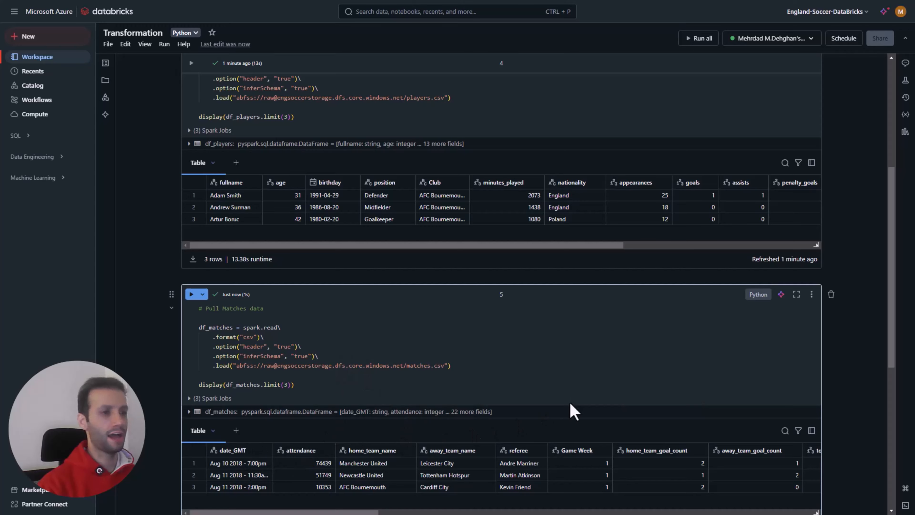
pyautogui.scroll(-1, 562, 414)
pyautogui.moveTo(374, 466); pyautogui.dragTo(284, 466)
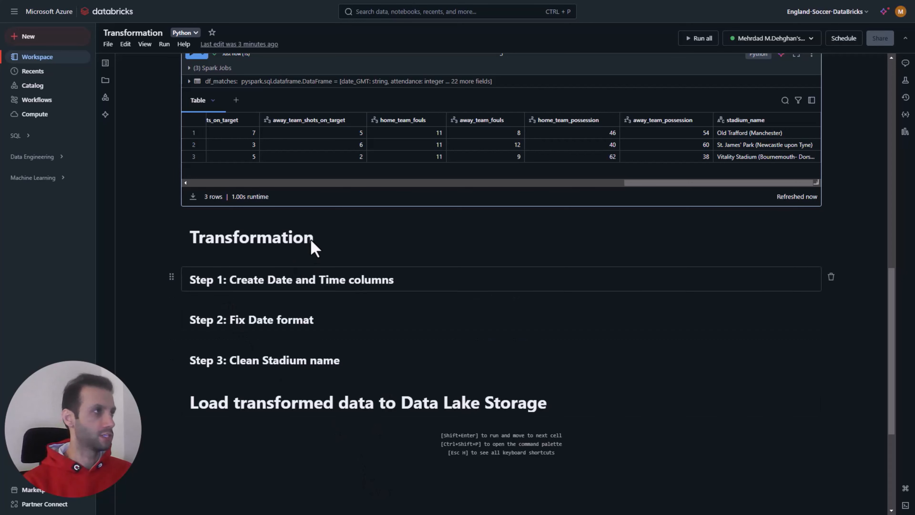
# Step: Review the players and matches previews against the planned steps under the Transformation heading
pyautogui.scroll(8, 310, 197)
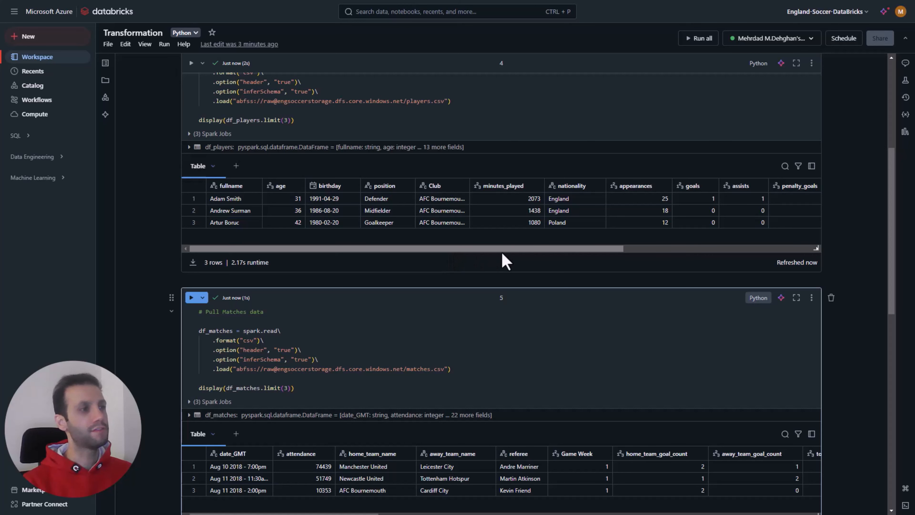
pyautogui.moveTo(505, 249); pyautogui.dragTo(446, 244)
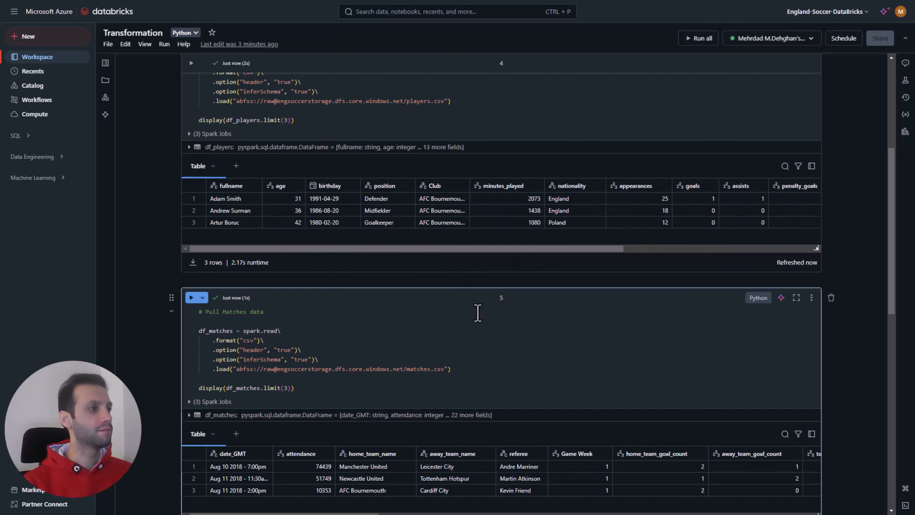
pyautogui.scroll(-4, 476, 312)
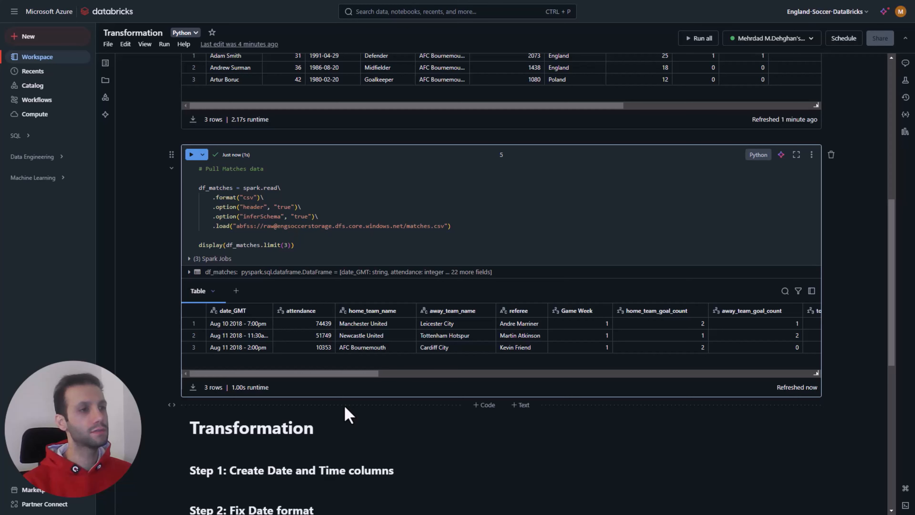
pyautogui.scroll(-3, 346, 415)
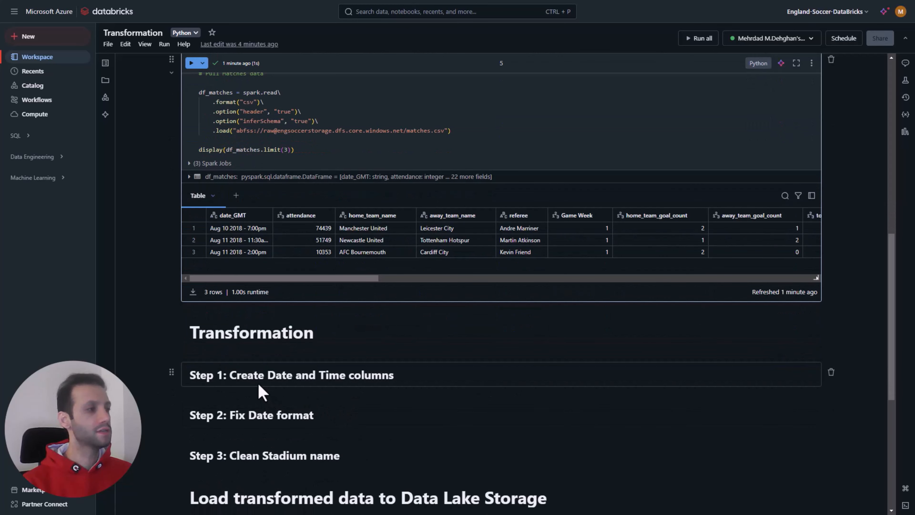
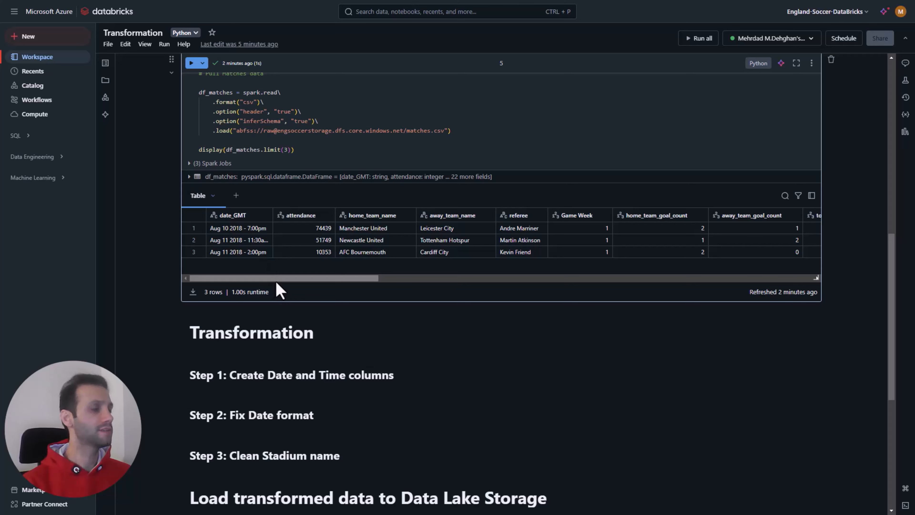
# Step: Add a code cell under Step 1 that splits date_GMT at " - " into Date and Time columns, drops date_GMT and displays three df_matches rows
pyautogui.moveTo(277, 282); pyautogui.dragTo(729, 279)
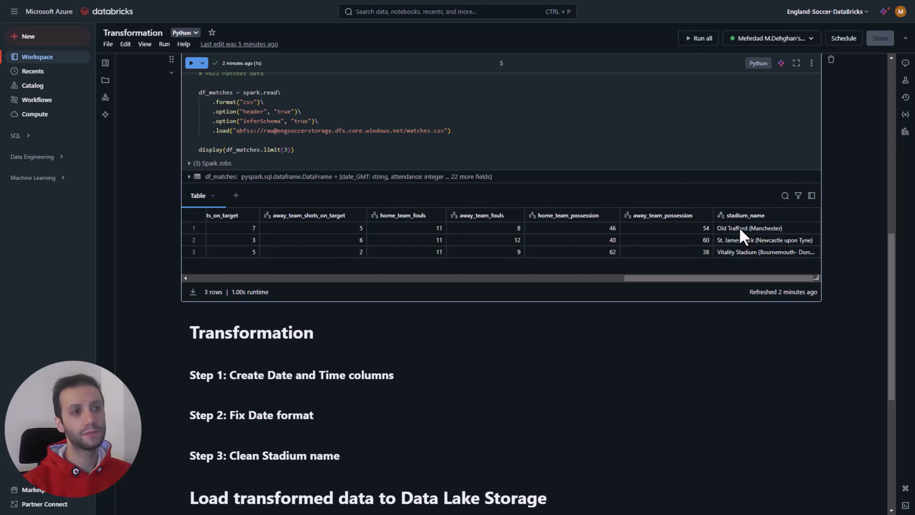
pyautogui.moveTo(709, 278); pyautogui.dragTo(252, 277)
pyautogui.scroll(-4, 433, 300)
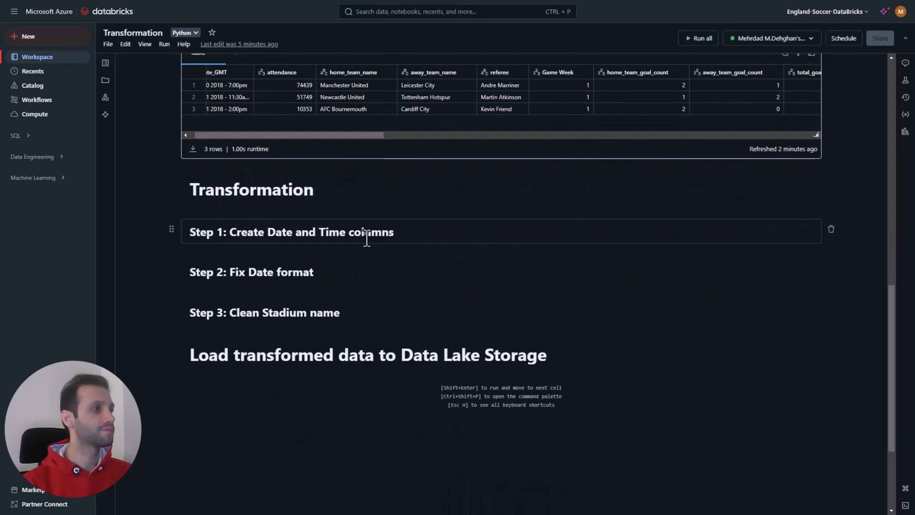
pyautogui.scroll(3, 303, 235)
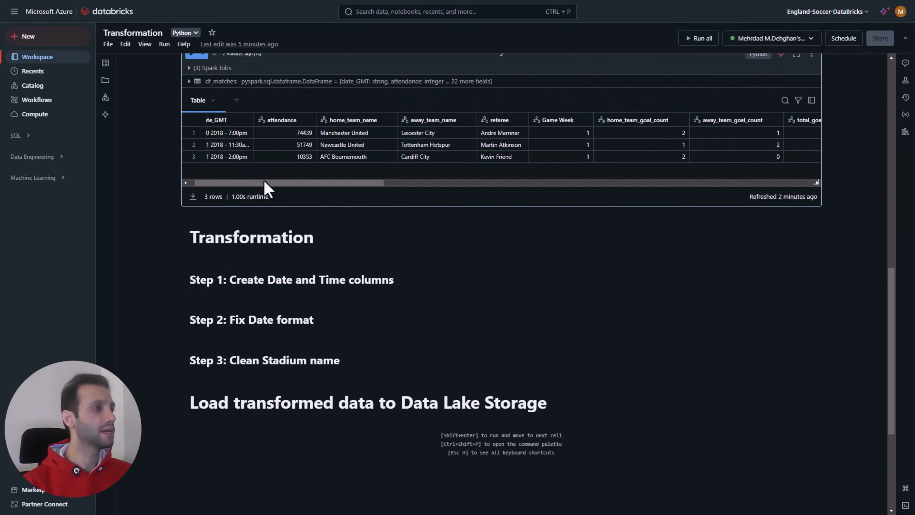
pyautogui.moveTo(263, 180); pyautogui.dragTo(237, 151)
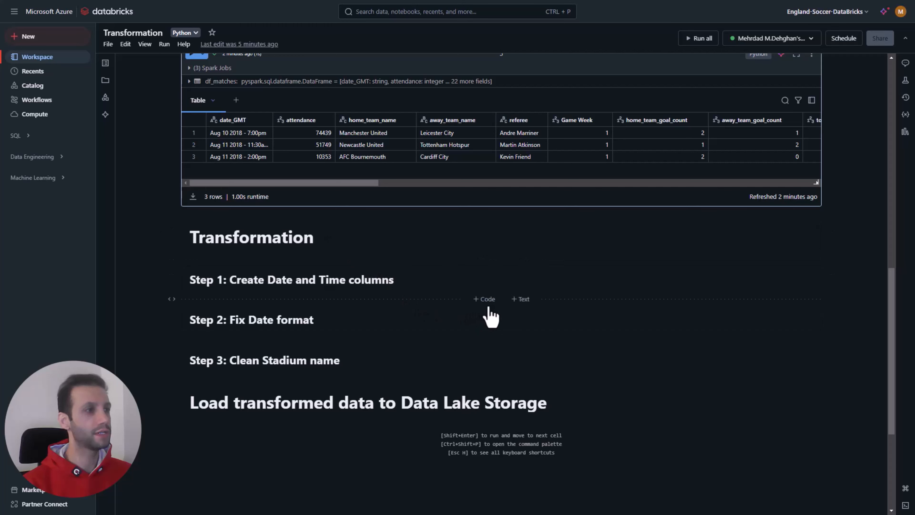
pyautogui.click(485, 299)
pyautogui.write('from pyspark.sql.functions import split  #split columns df_matches = df_matches\\     .withColumn("Date", split(df_matches["date_GMT"], " - ").getItem(0)) \\     .withColumn("Time", split(df_matches["date_GMT"], " - ").getItem(1))  #remove original column df_matches = df_matches\\     .drop("date_GMT")  display(df_matches.limit(3))')
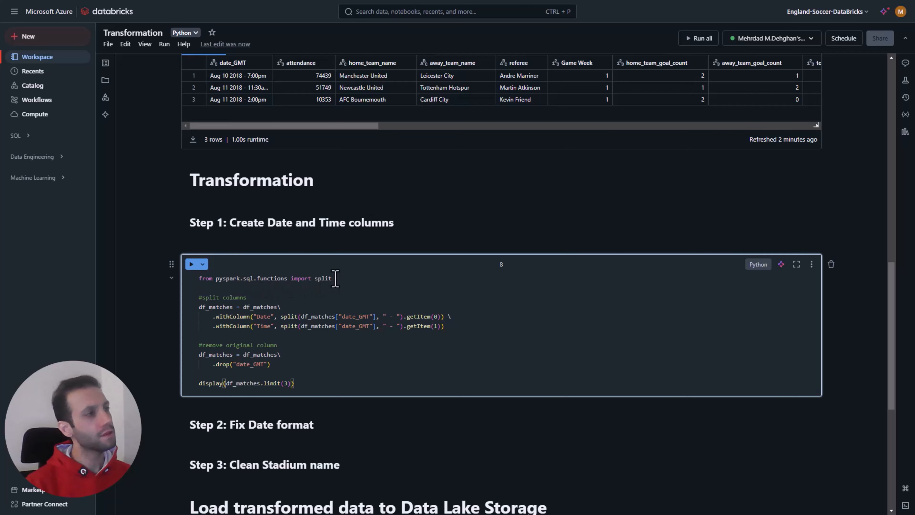
# Step: Review the split import, the inferSchema option of the matches load cell, and the df_matches reassignment in the Step 1 code
pyautogui.moveTo(332, 279); pyautogui.dragTo(199, 279)
pyautogui.click(215, 287)
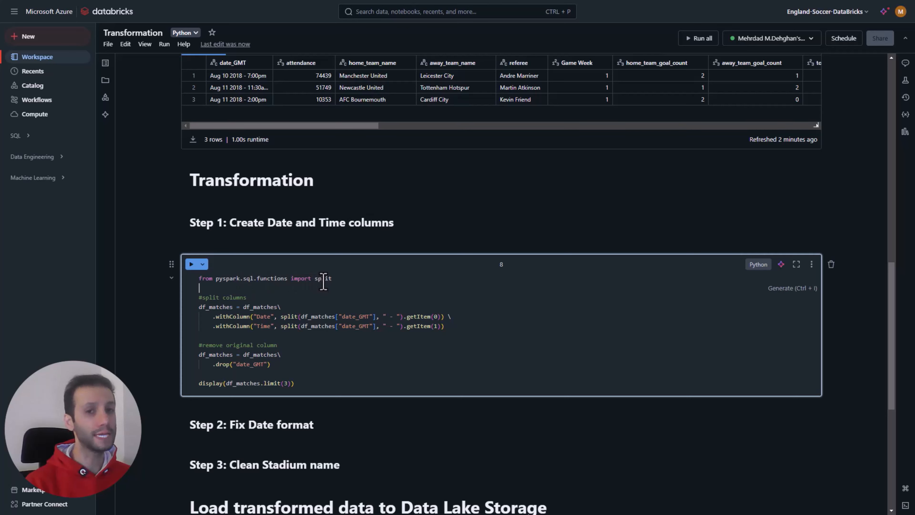
pyautogui.doubleClick(246, 279)
pyautogui.scroll(5, 385, 289)
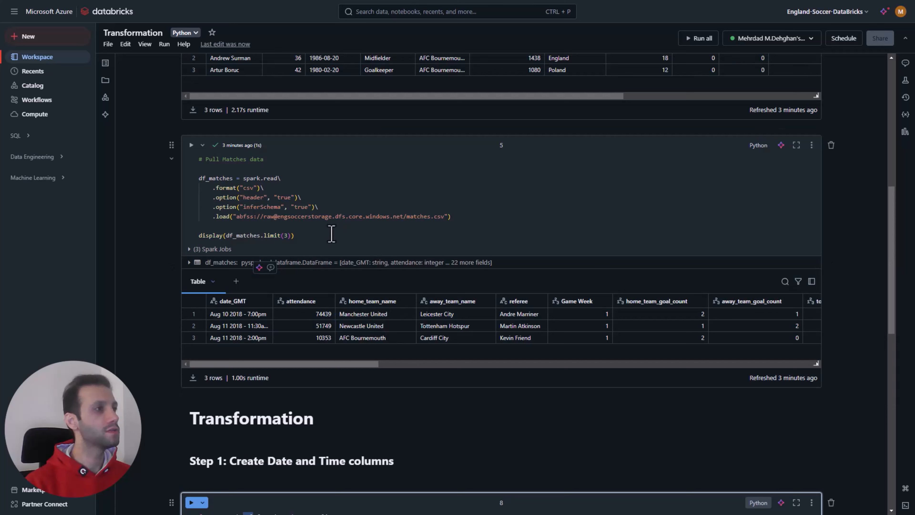
pyautogui.doubleClick(271, 207)
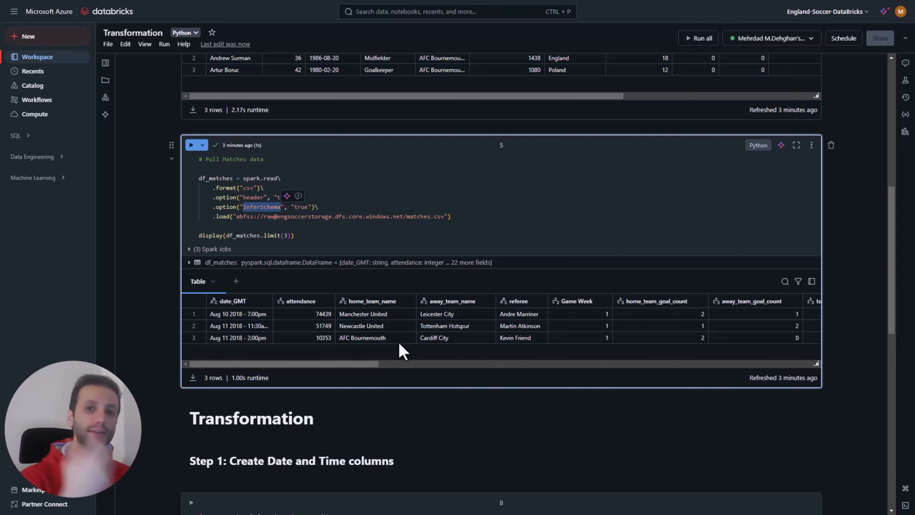
pyautogui.scroll(-6, 400, 347)
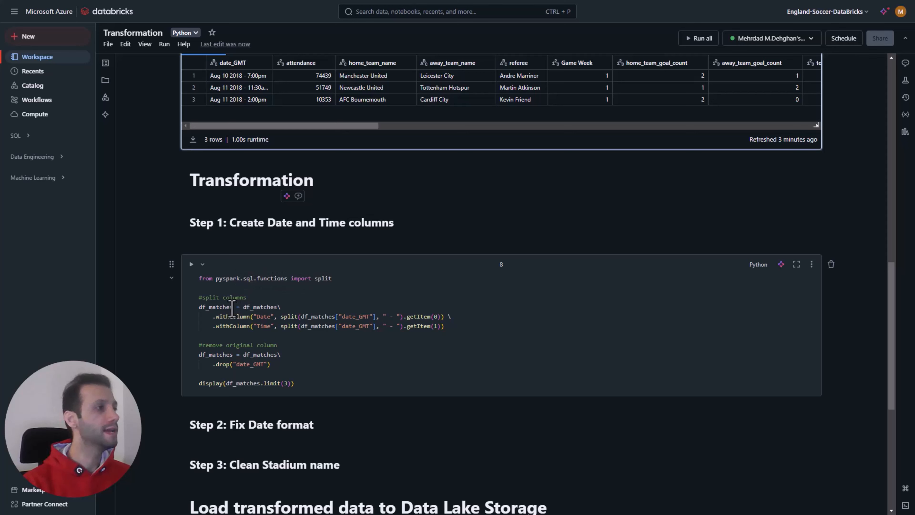
pyautogui.moveTo(233, 307); pyautogui.dragTo(199, 308)
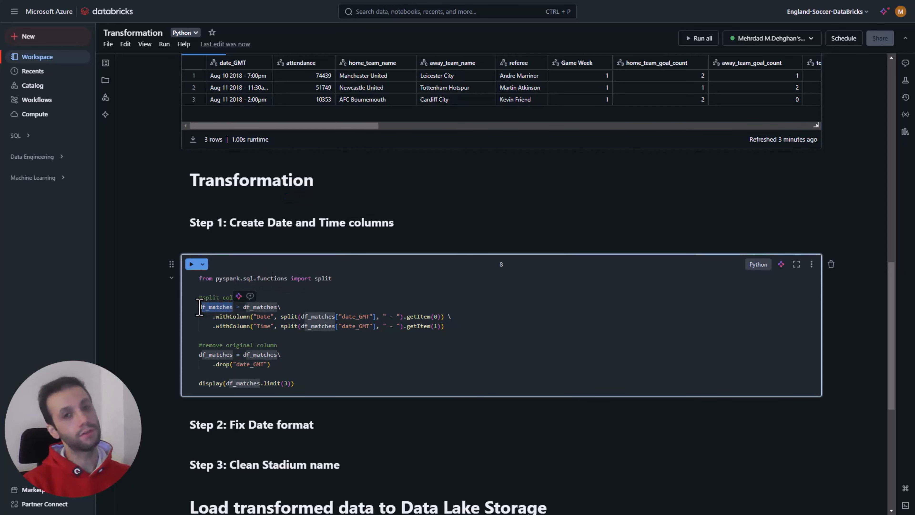
pyautogui.moveTo(200, 308)
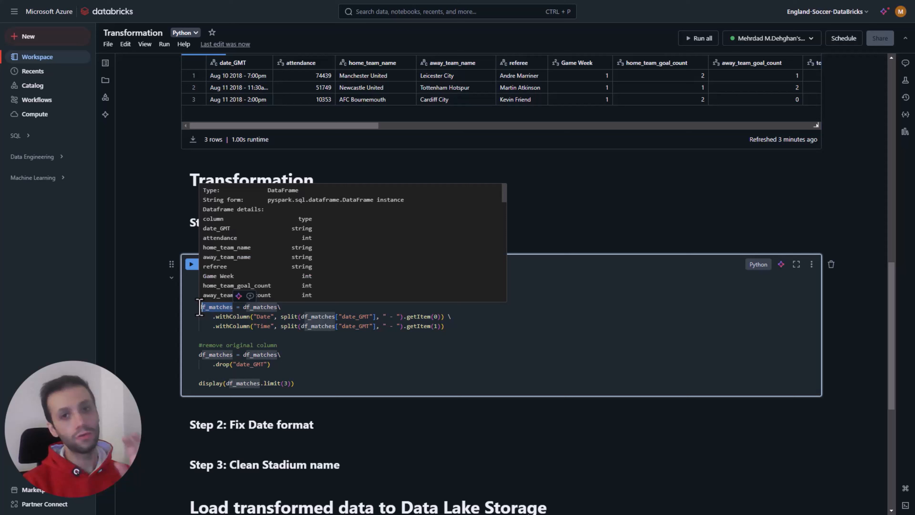
pyautogui.doubleClick(271, 345)
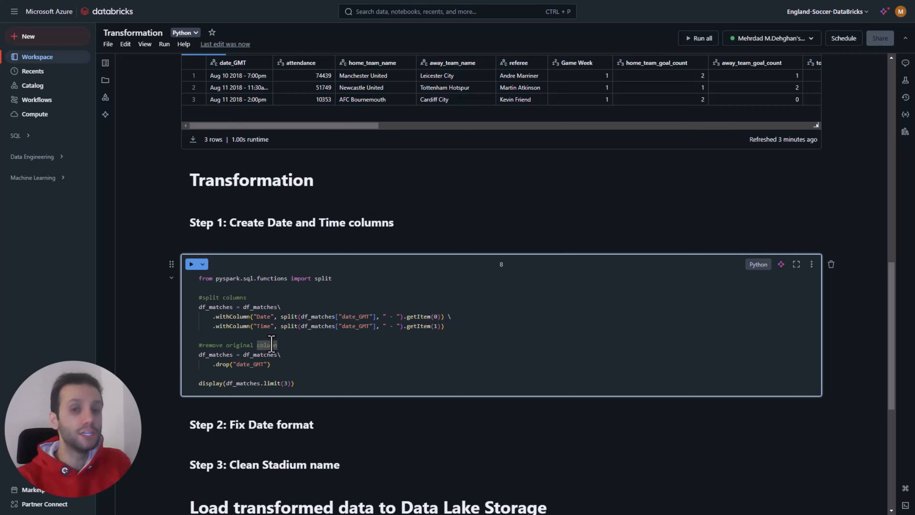
pyautogui.moveTo(444, 326); pyautogui.dragTo(249, 306)
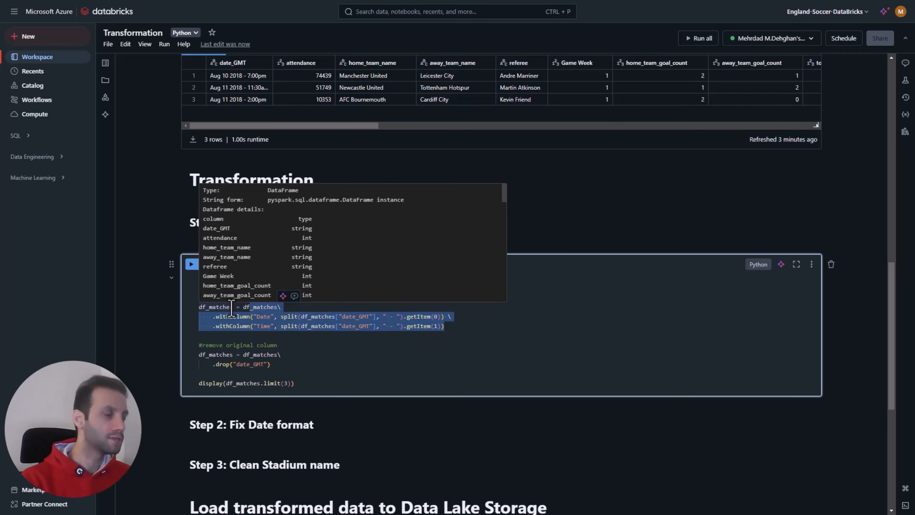
pyautogui.click(263, 326)
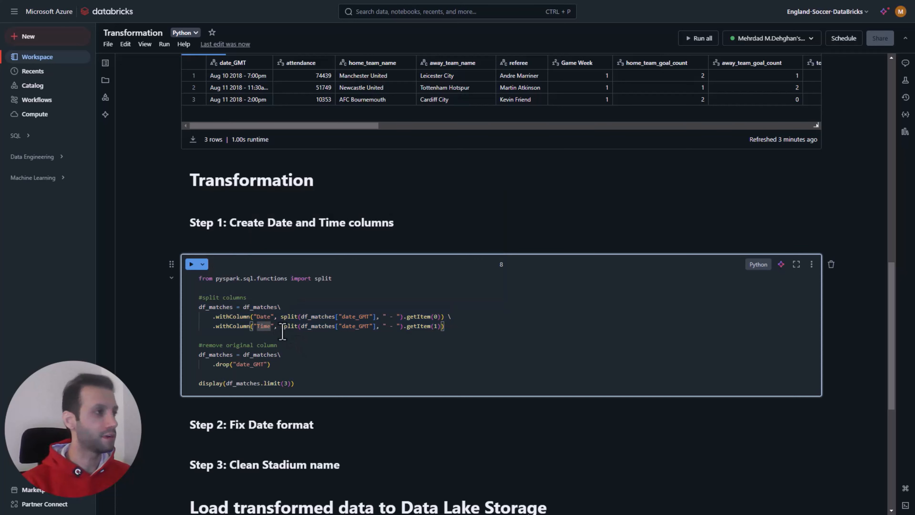
pyautogui.moveTo(243, 307); pyautogui.dragTo(278, 307)
pyautogui.click(279, 307)
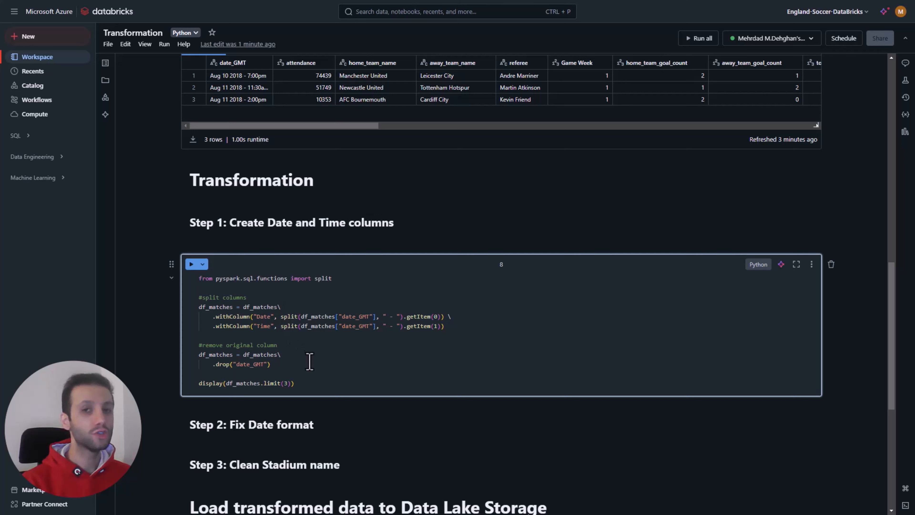
# Step: Examine how the withColumn, split and getItem calls derive Date and Time, comparing them with the date_GMT values in the matches preview
pyautogui.moveTo(215, 319); pyautogui.dragTo(247, 320)
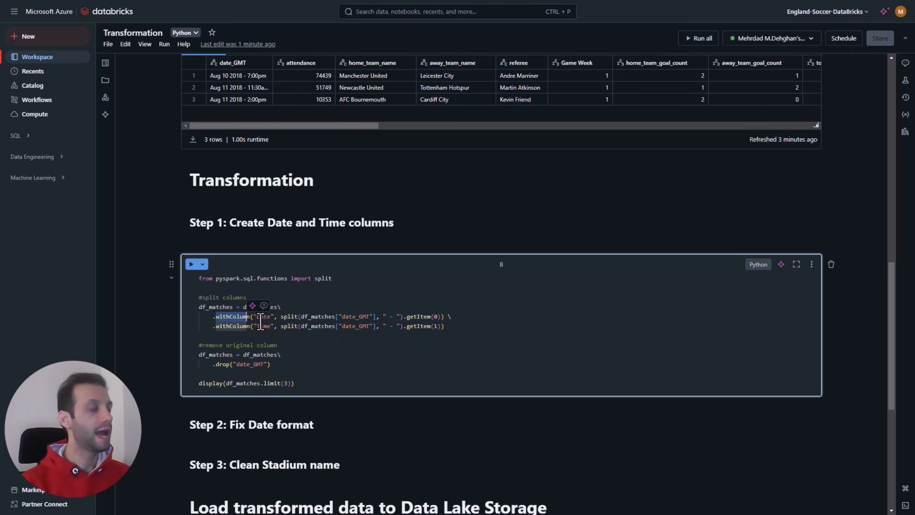
pyautogui.moveTo(257, 316); pyautogui.dragTo(273, 317)
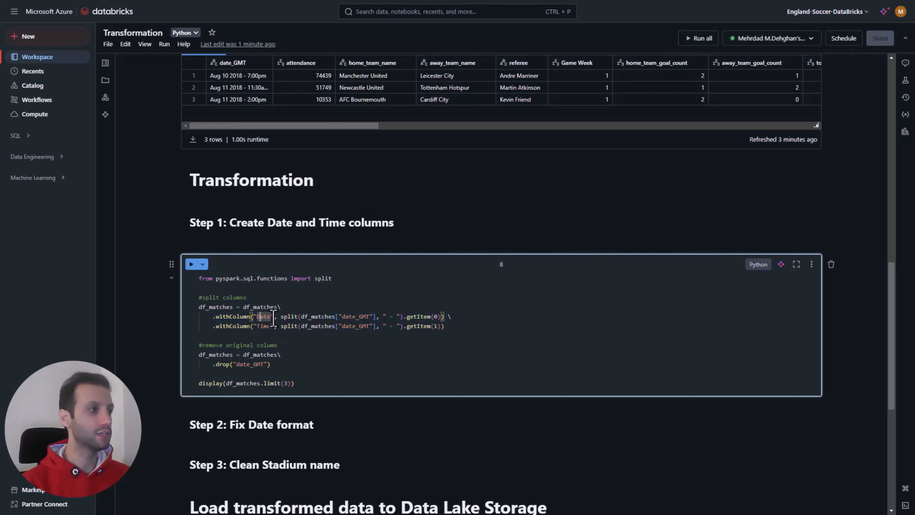
pyautogui.moveTo(271, 319); pyautogui.dragTo(264, 319)
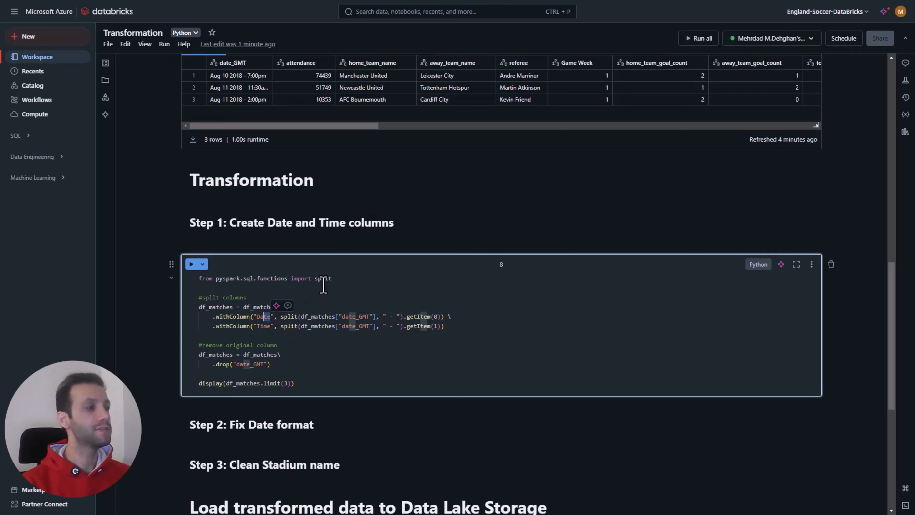
pyautogui.click(291, 316)
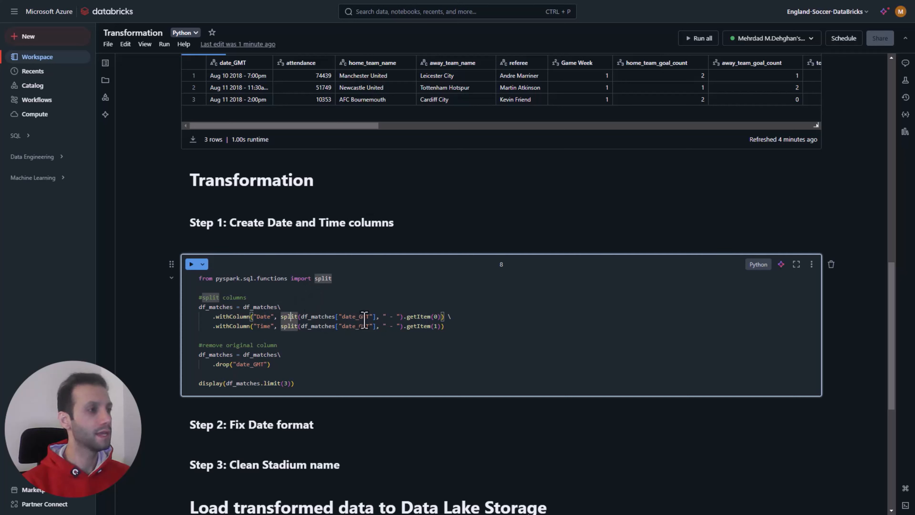
pyautogui.moveTo(370, 317); pyautogui.dragTo(344, 316)
pyautogui.scroll(1, 274, 143)
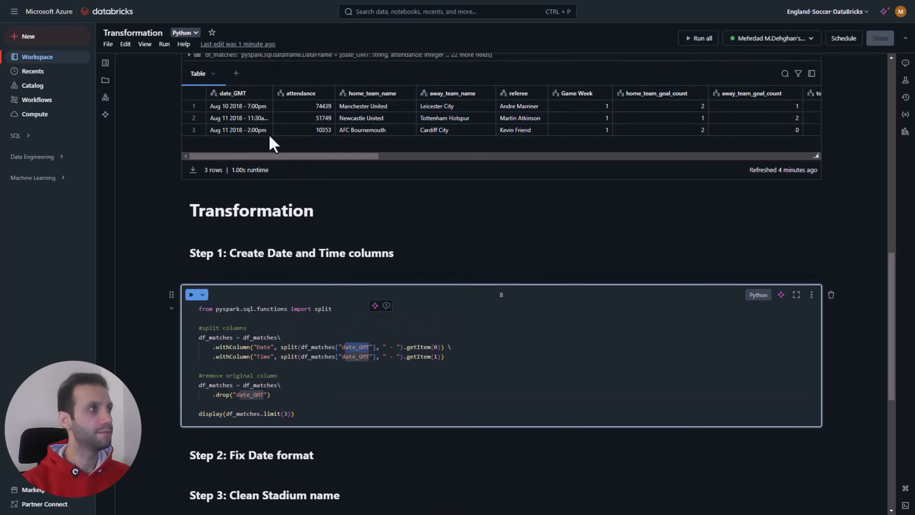
pyautogui.moveTo(393, 364); pyautogui.dragTo(387, 364)
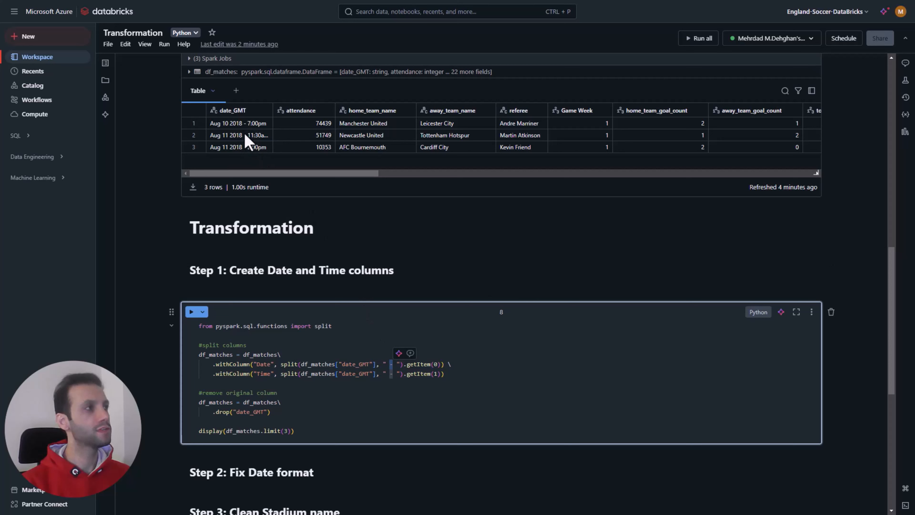
pyautogui.click(237, 124)
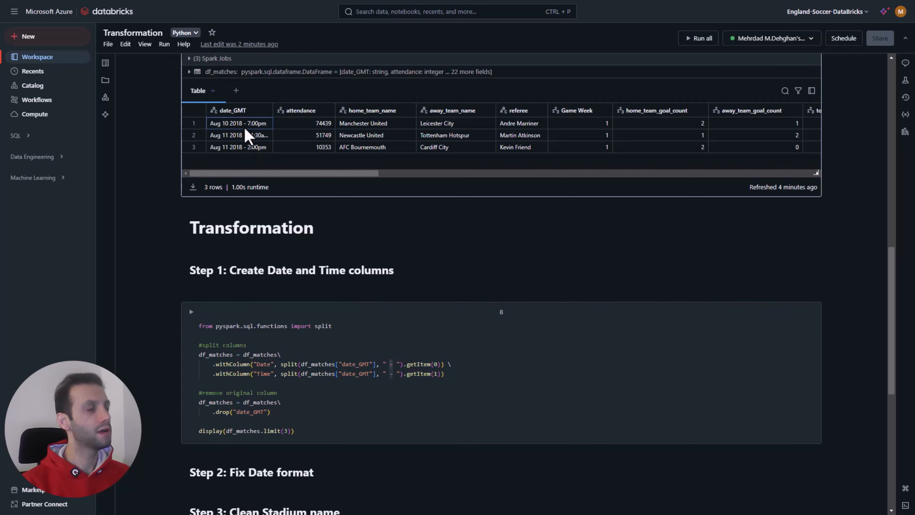
pyautogui.doubleClick(413, 365)
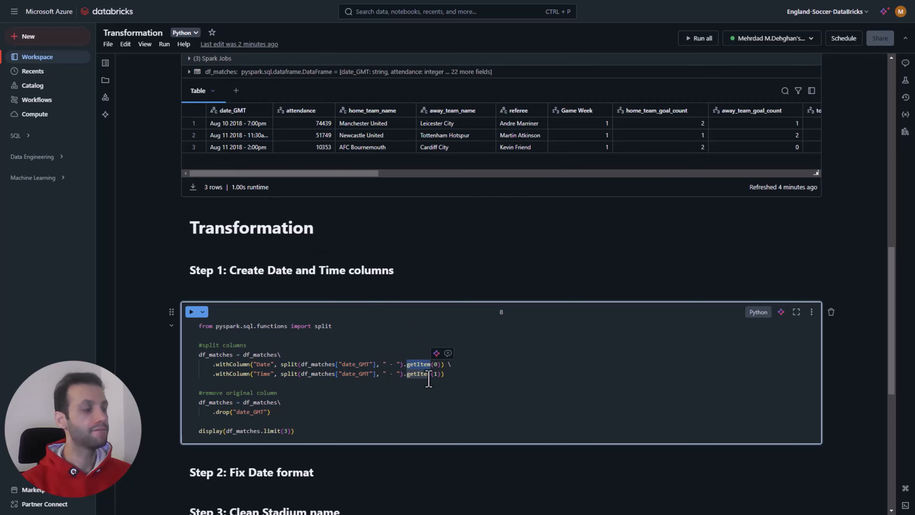
pyautogui.moveTo(445, 374); pyautogui.dragTo(229, 375)
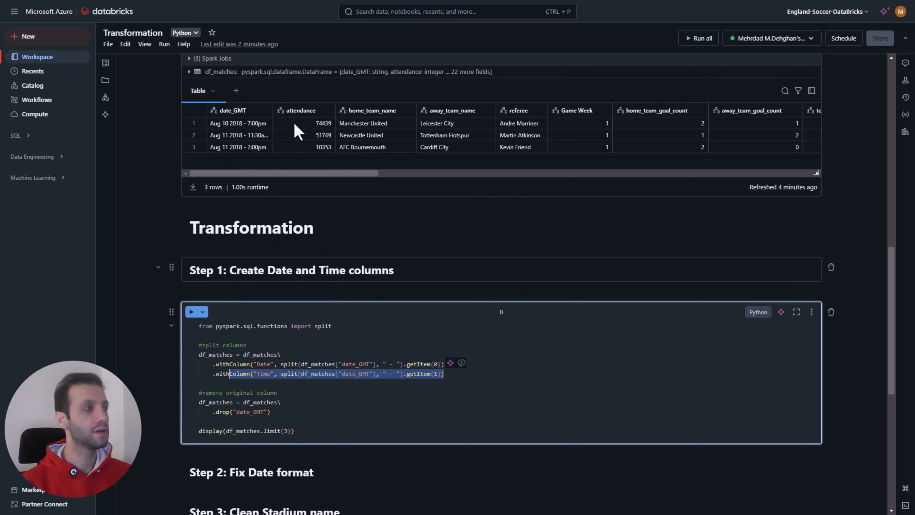
pyautogui.click(435, 374)
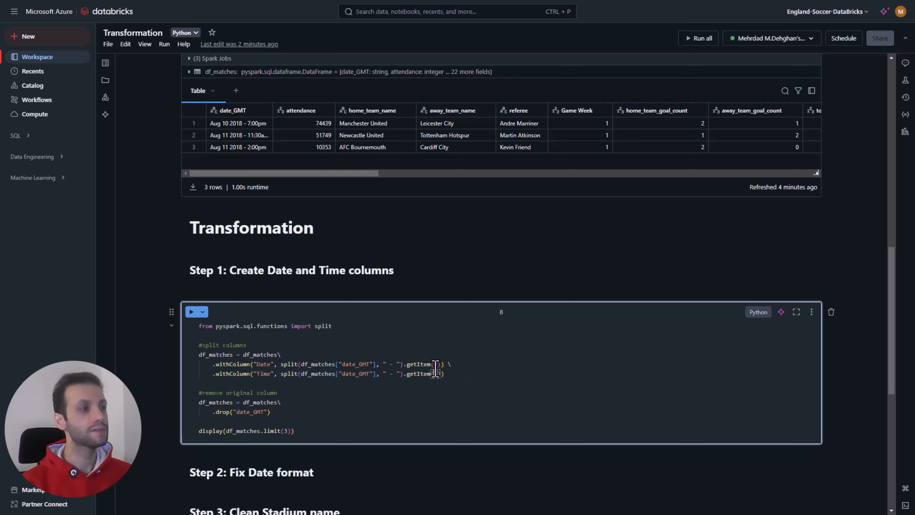
pyautogui.doubleClick(391, 364)
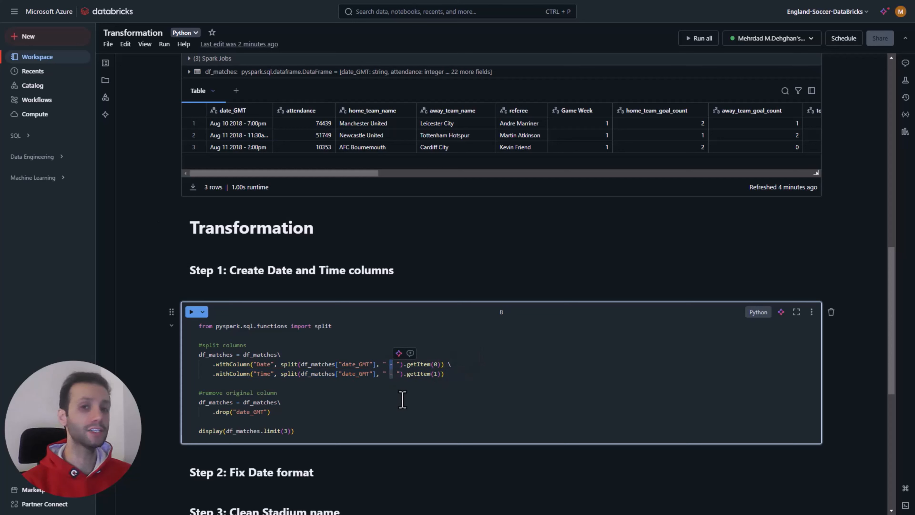
pyautogui.click(435, 374)
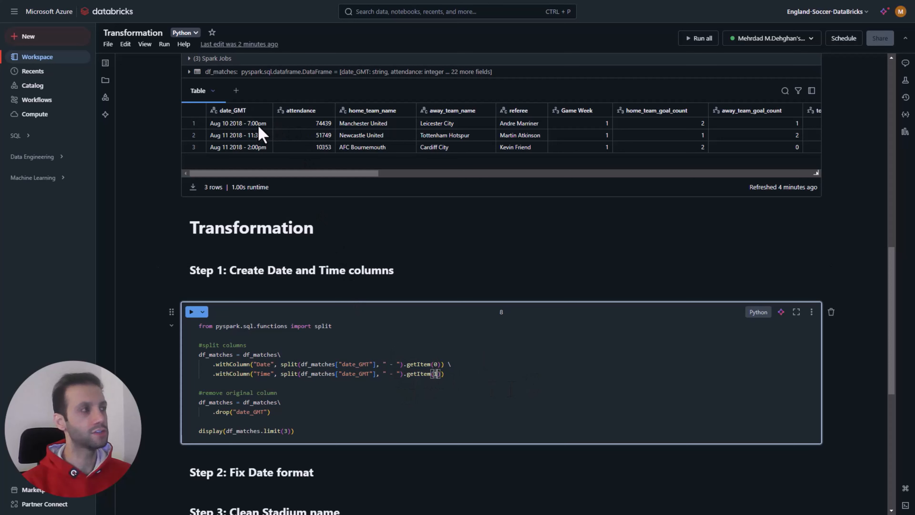
pyautogui.doubleClick(266, 374)
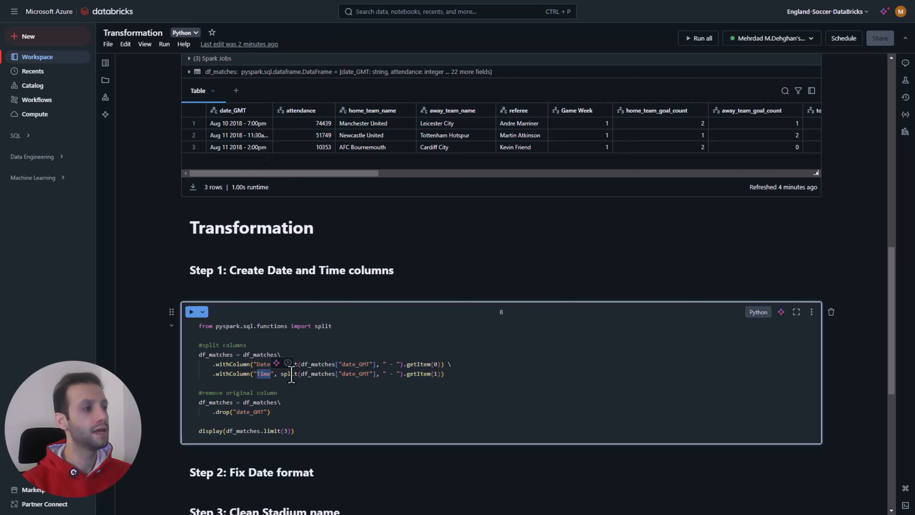
pyautogui.doubleClick(264, 367)
pyautogui.click(243, 375)
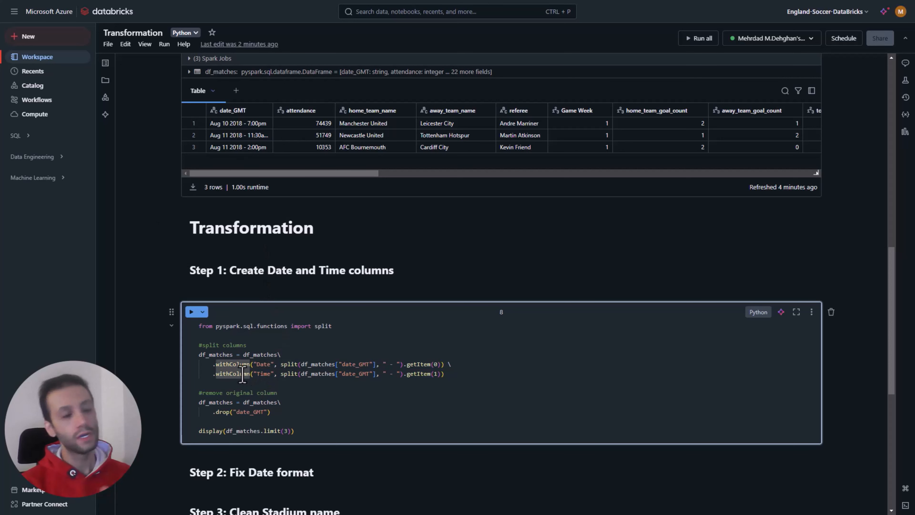
# Step: Review the complete column-splitting block and the drop of date_GMT, checking them against the original matches preview
pyautogui.moveTo(448, 375); pyautogui.dragTo(244, 358)
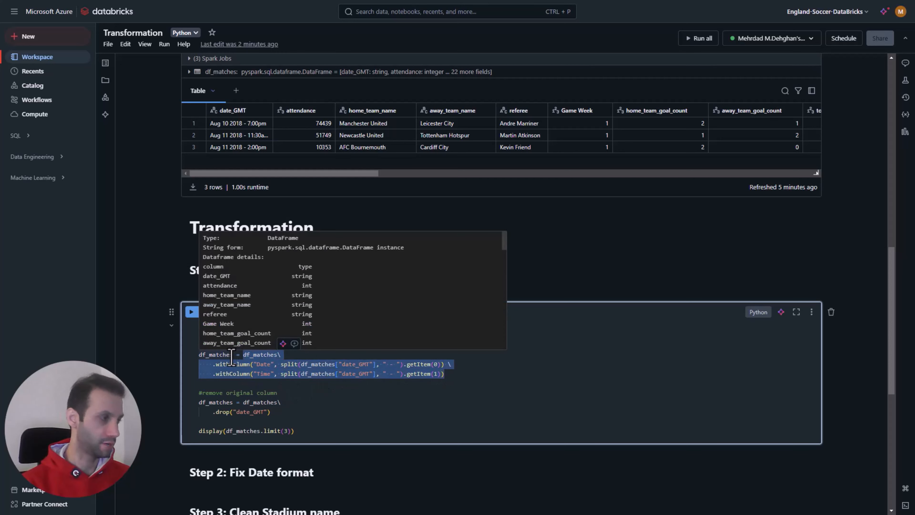
pyautogui.click(278, 383)
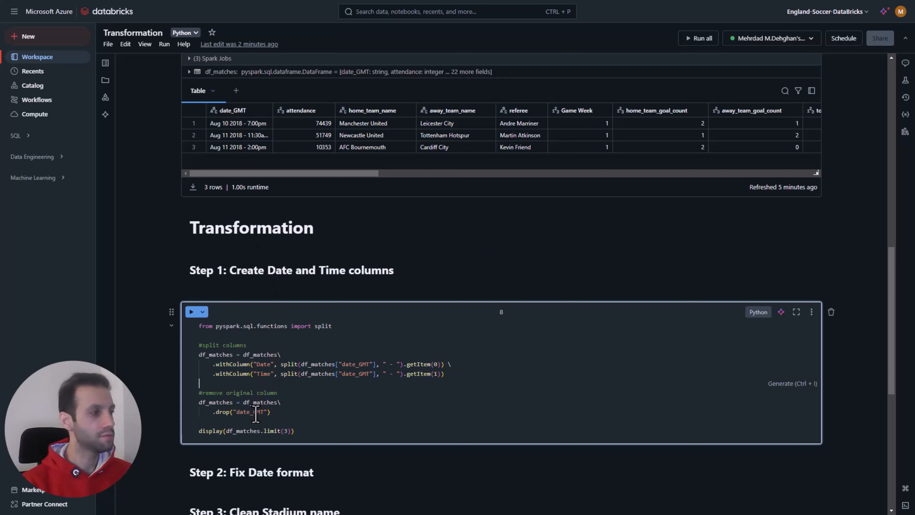
pyautogui.doubleClick(223, 413)
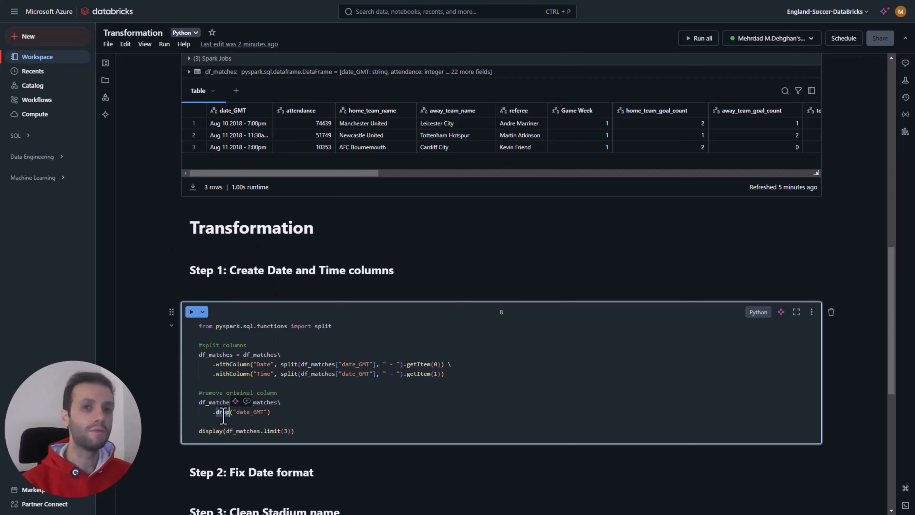
pyautogui.doubleClick(257, 413)
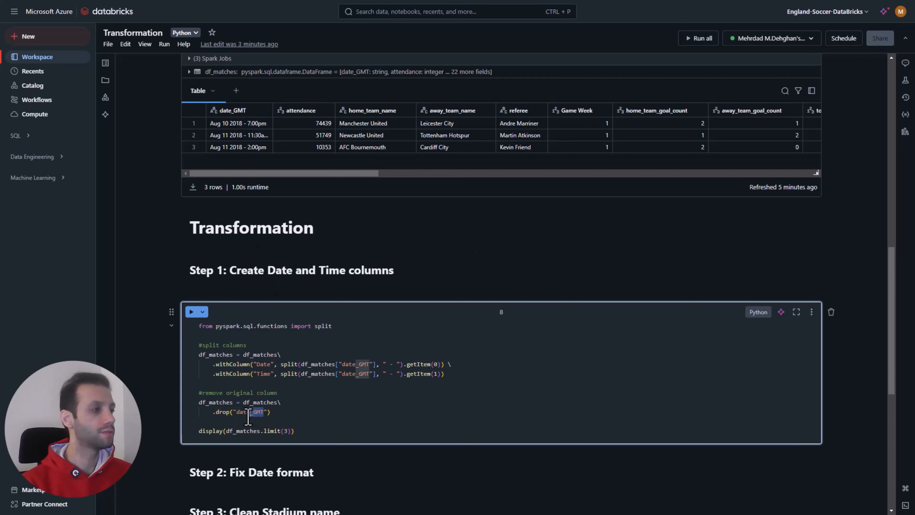
pyautogui.click(280, 420)
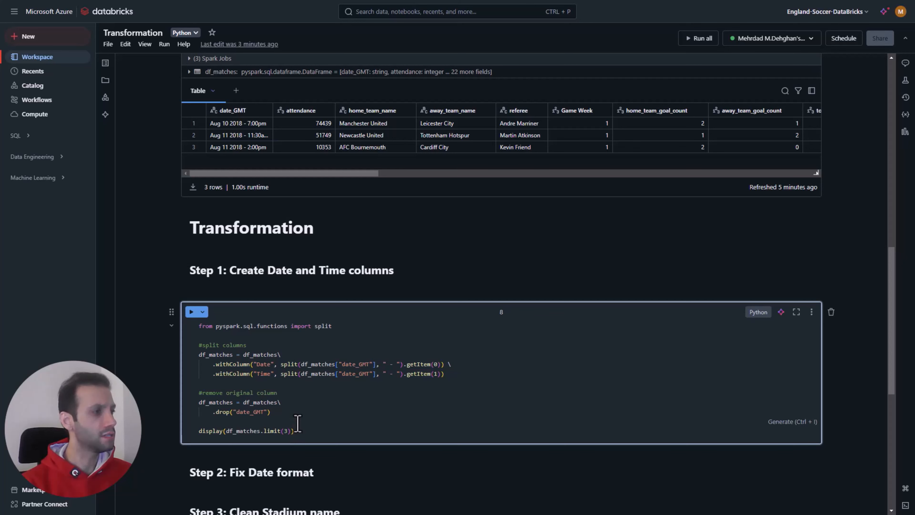
pyautogui.scroll(4, 260, 316)
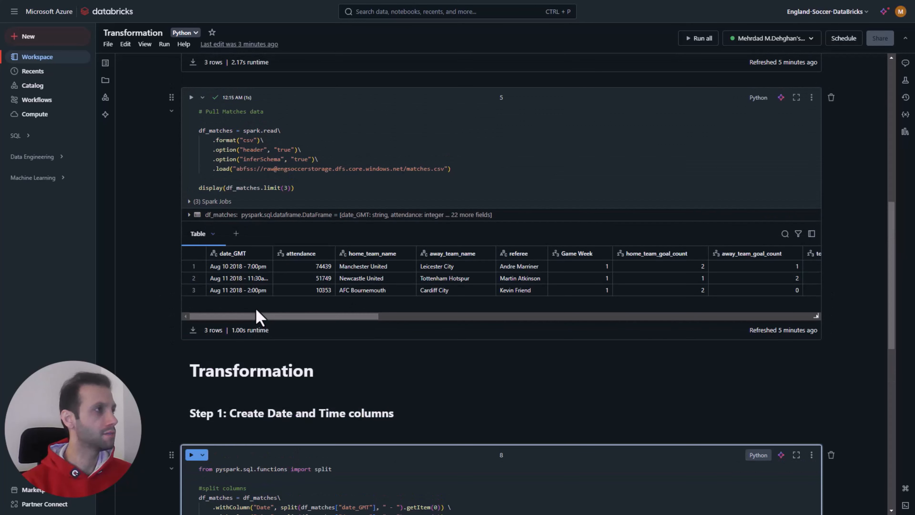
# Step: Run the Step 1 cell that splits date_GMT into Date and Time columns and displays three df_matches rows
pyautogui.scroll(-5, 274, 391)
pyautogui.click(192, 264)
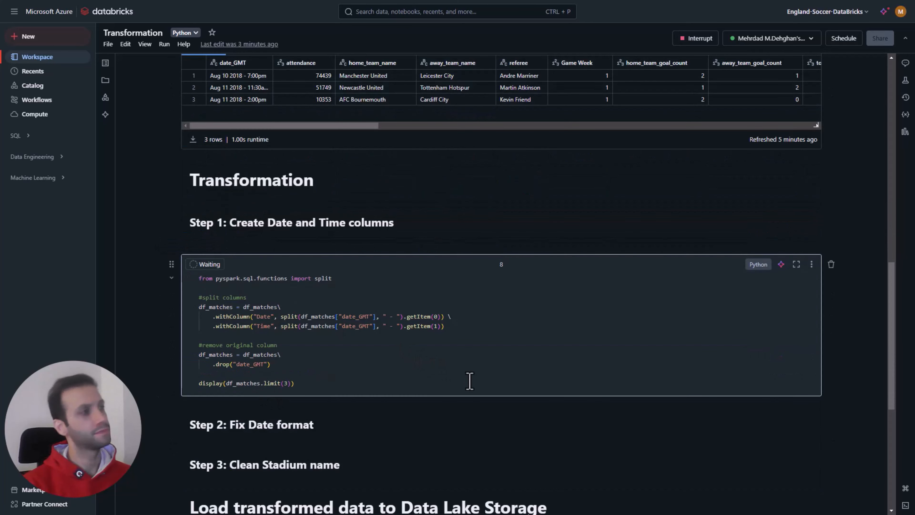
pyautogui.scroll(-2, 493, 434)
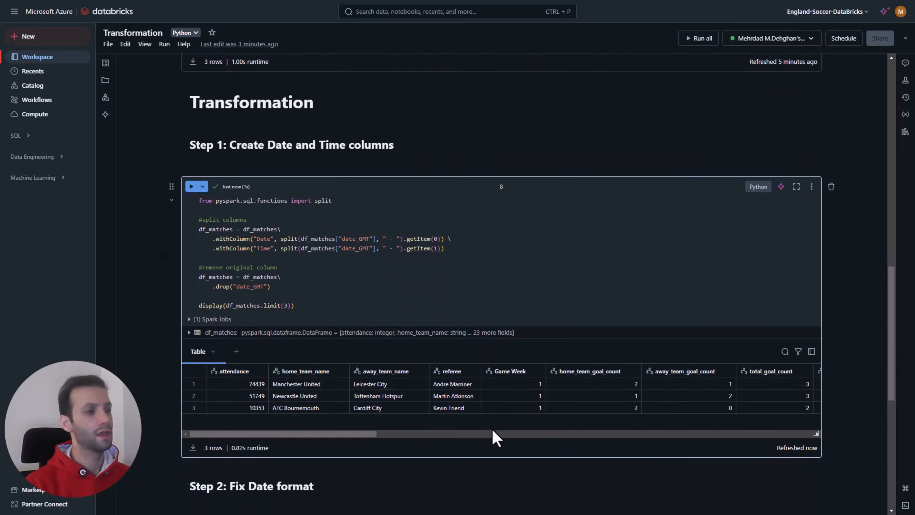
# Step: Check the Step 1 output against the original matches preview, examining the removal of date_GMT and the new Date and Time columns
pyautogui.scroll(4, 248, 343)
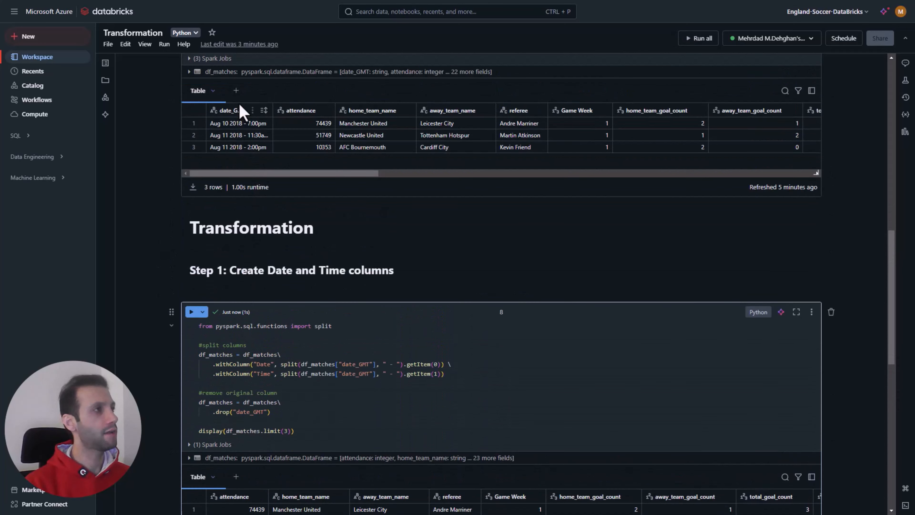
pyautogui.scroll(-4, 252, 324)
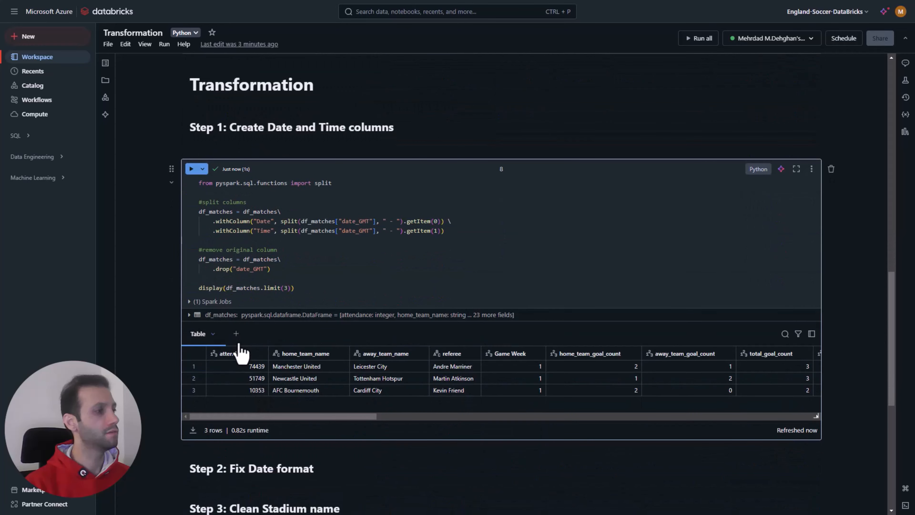
pyautogui.moveTo(284, 268); pyautogui.dragTo(233, 259)
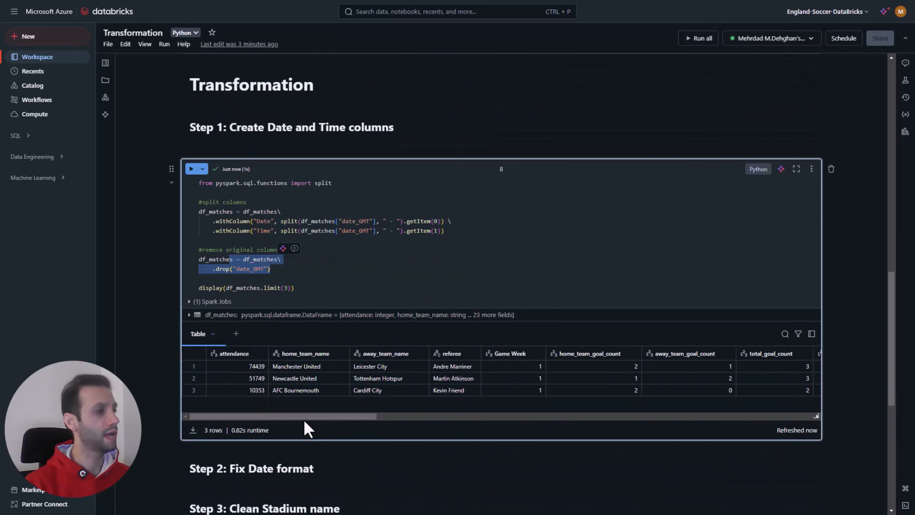
pyautogui.moveTo(305, 418); pyautogui.dragTo(772, 413)
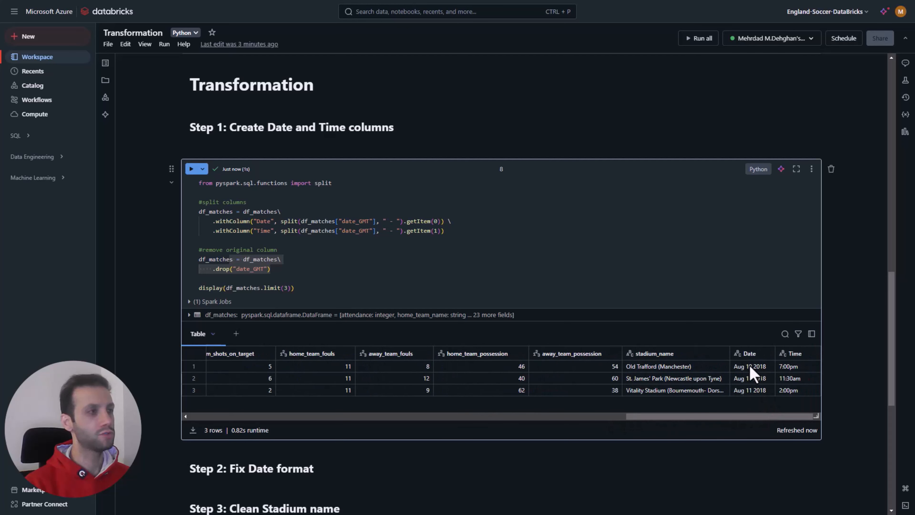
pyautogui.click(251, 230)
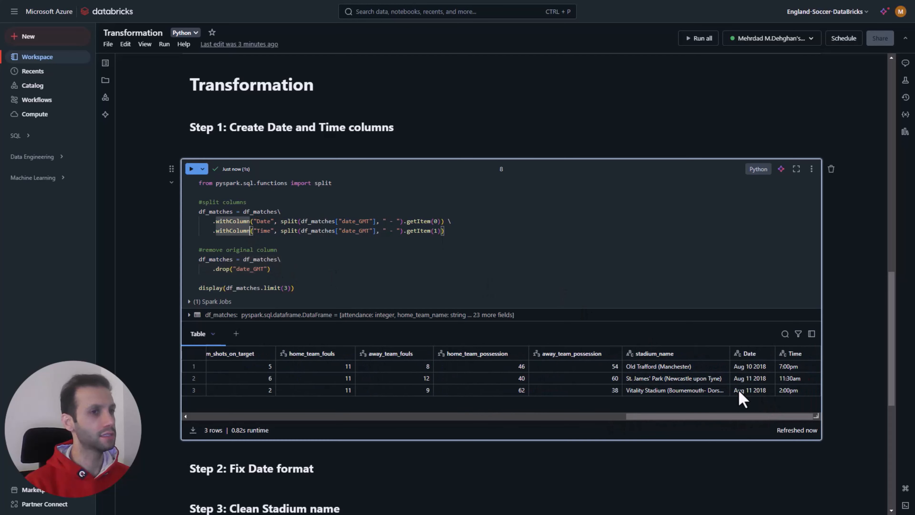
pyautogui.scroll(3, 751, 375)
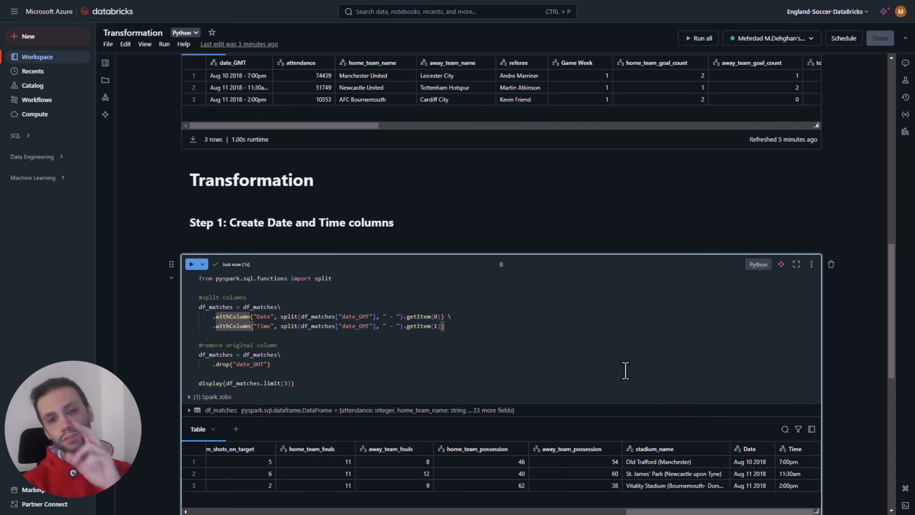
pyautogui.scroll(-8, 395, 414)
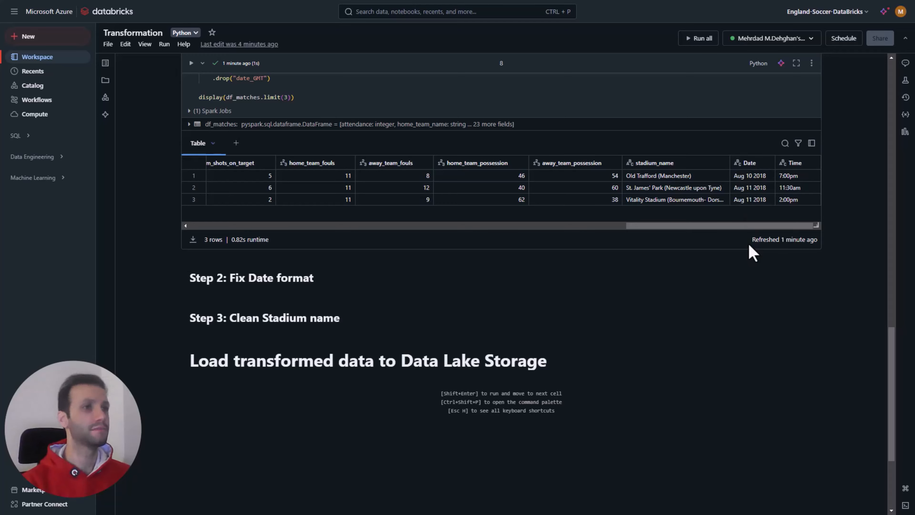
# Step: Compare the date format and type of the birth date column in the players preview with the new Date column in df_matches
pyautogui.scroll(10, 748, 285)
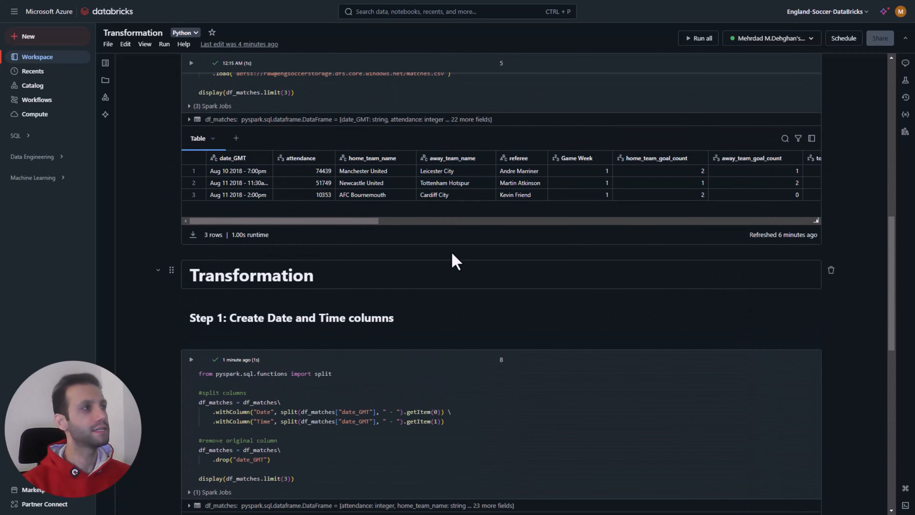
pyautogui.scroll(6, 412, 256)
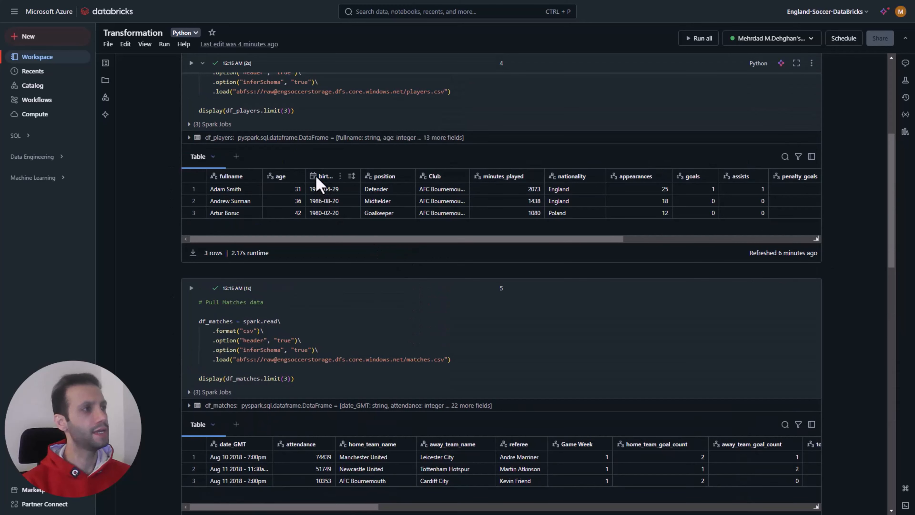
pyautogui.moveTo(315, 184)
pyautogui.scroll(-15, 742, 346)
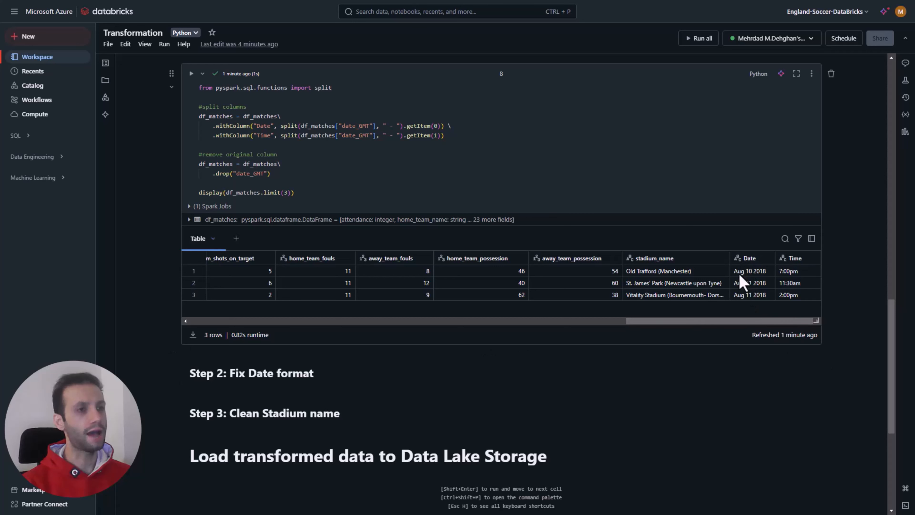
pyautogui.moveTo(739, 265)
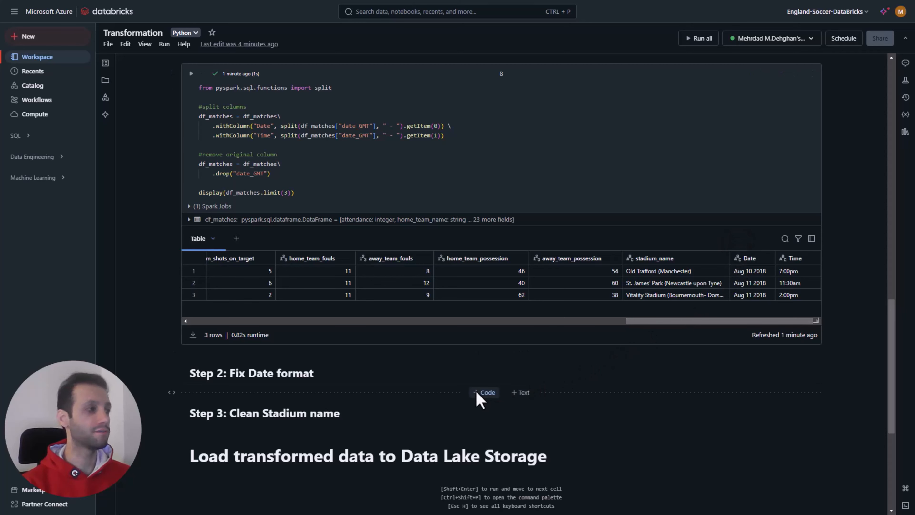
# Step: Add a code cell under Step 2 that converts the Date column using to_date with format "MMM dd yyyy" and displays three df_matches rows
pyautogui.scroll(-3, 475, 391)
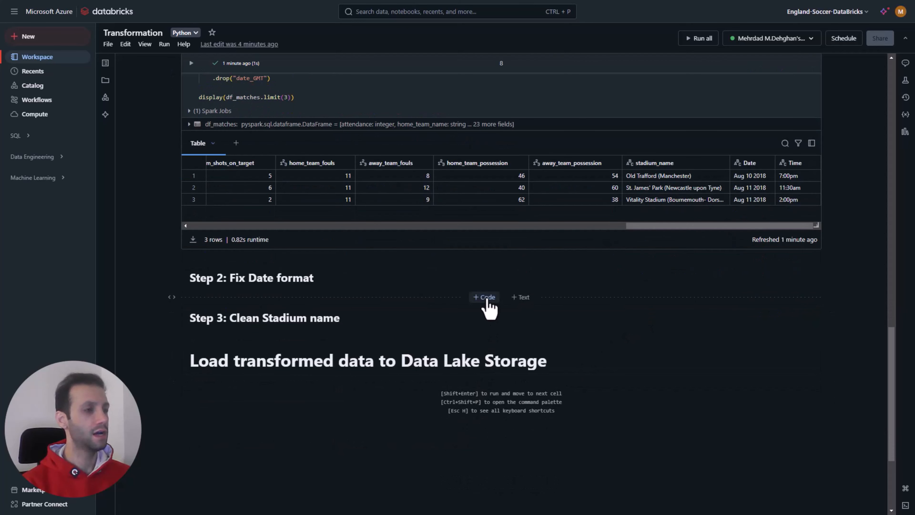
pyautogui.click(487, 297)
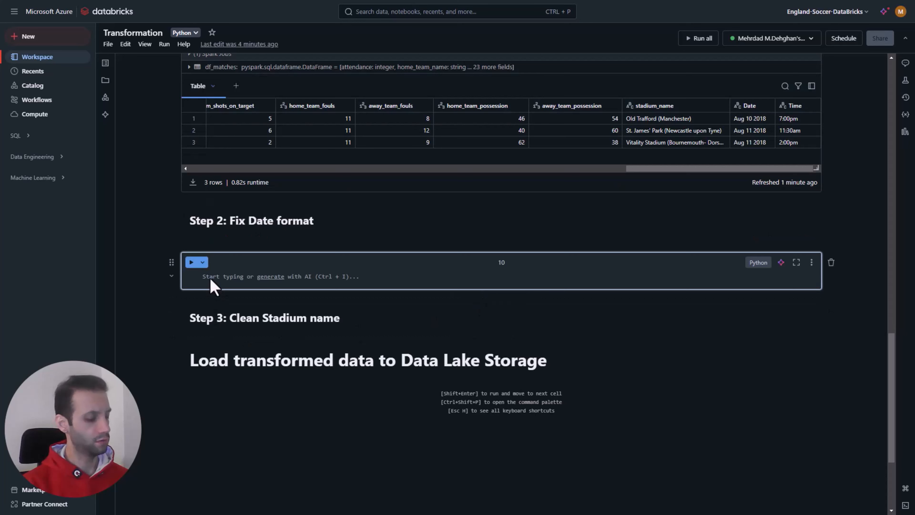
pyautogui.write('from pyspark.sql.functions import to_date, date_format  df_matches = df_matches\\     .withColumn("Date", to_date(df_matches["Date"], "MMM dd yyyy"))  display(df_matches.limit(3))')
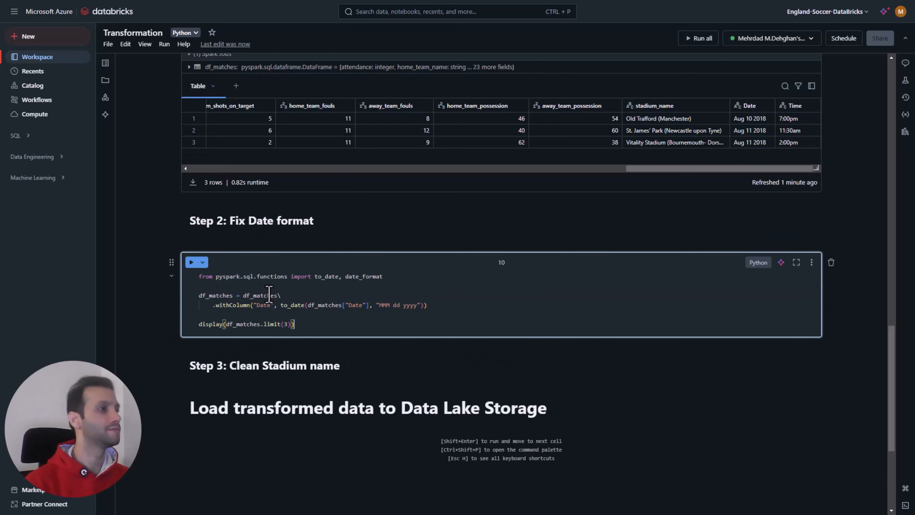
# Step: Review the pyspark.sql.functions import of to_date and date_format in the Step 2 cell
pyautogui.click(278, 314)
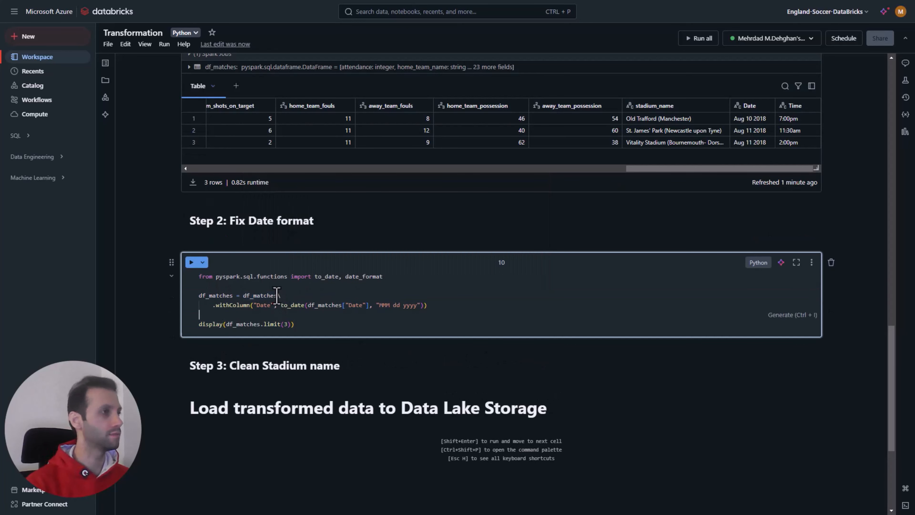
pyautogui.moveTo(288, 277); pyautogui.dragTo(257, 277)
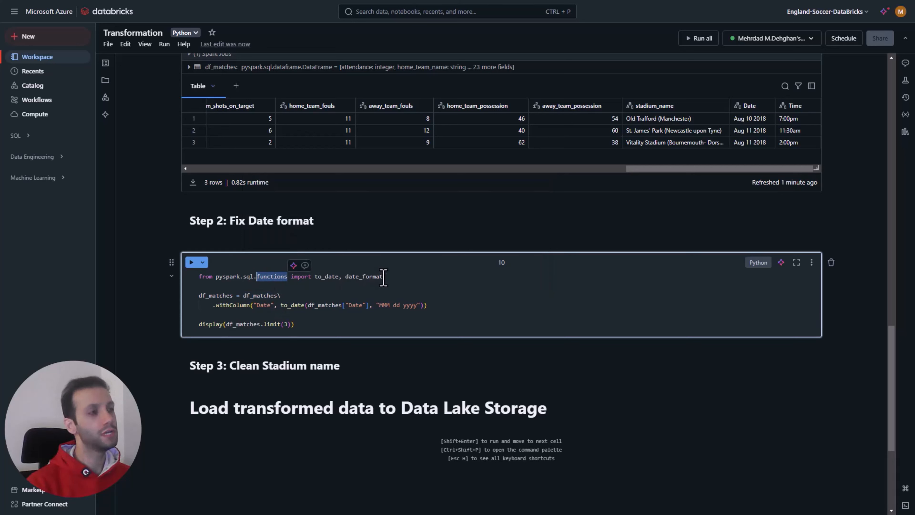
pyautogui.moveTo(383, 277); pyautogui.dragTo(337, 277)
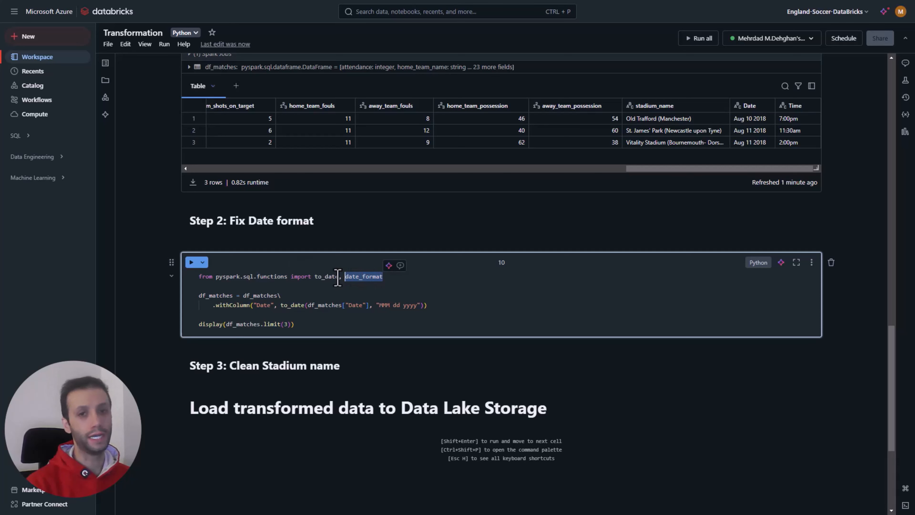
pyautogui.click(338, 277)
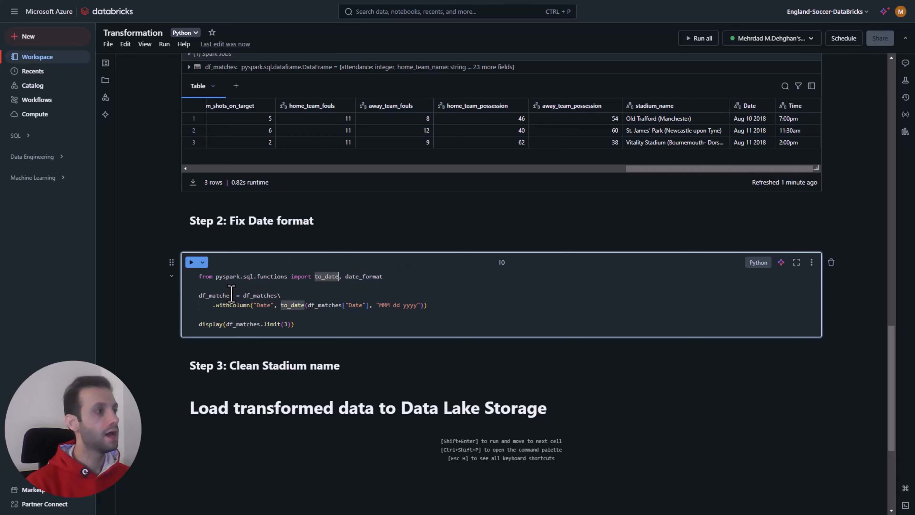
# Step: Examine how the df_matches reassignment and withColumn call in the Step 2 code reuse the Date column name
pyautogui.moveTo(232, 295); pyautogui.dragTo(213, 295)
pyautogui.doubleClick(238, 306)
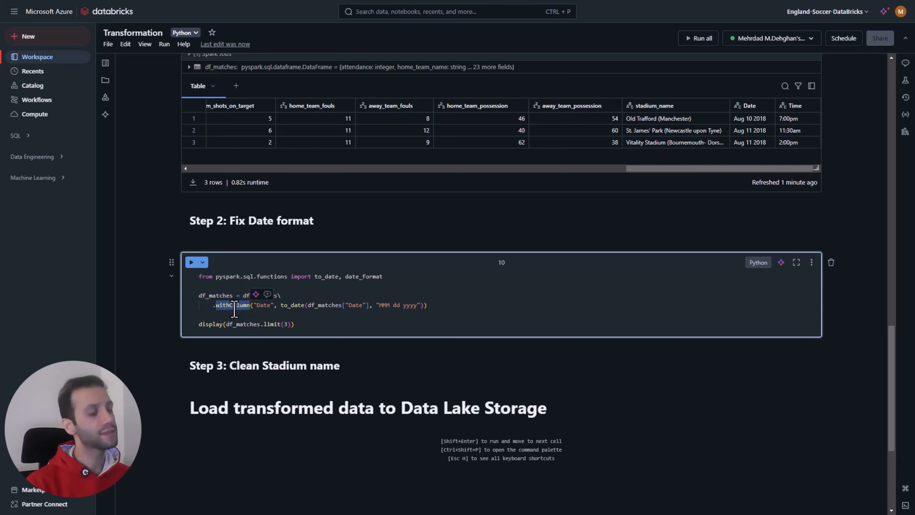
pyautogui.doubleClick(264, 305)
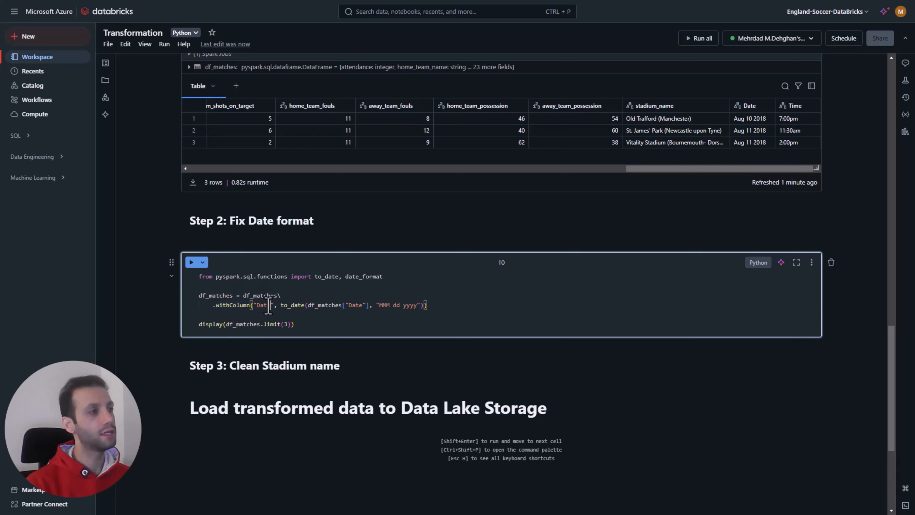
pyautogui.scroll(1, 804, 203)
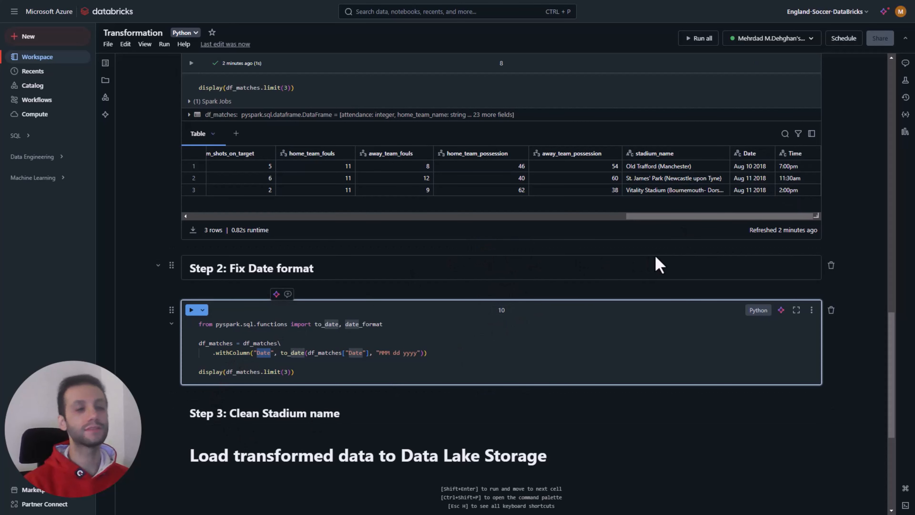
pyautogui.click(236, 352)
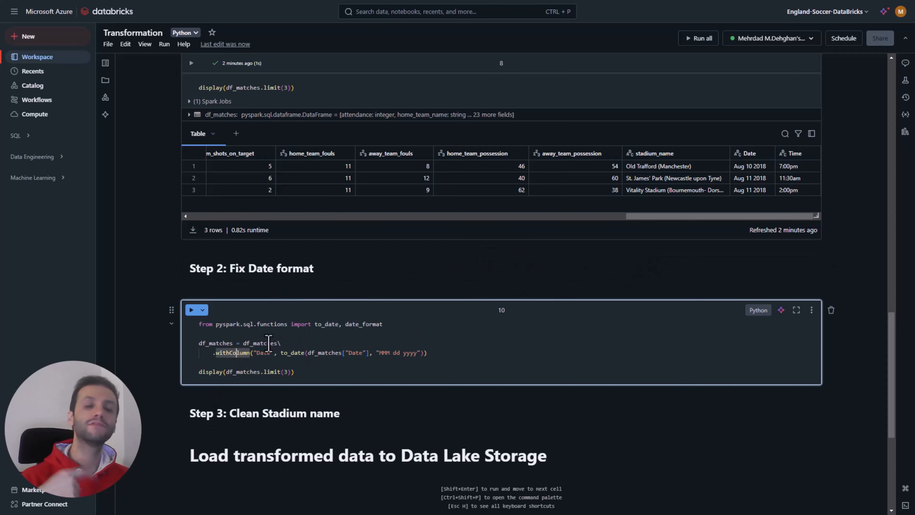
pyautogui.moveTo(269, 343)
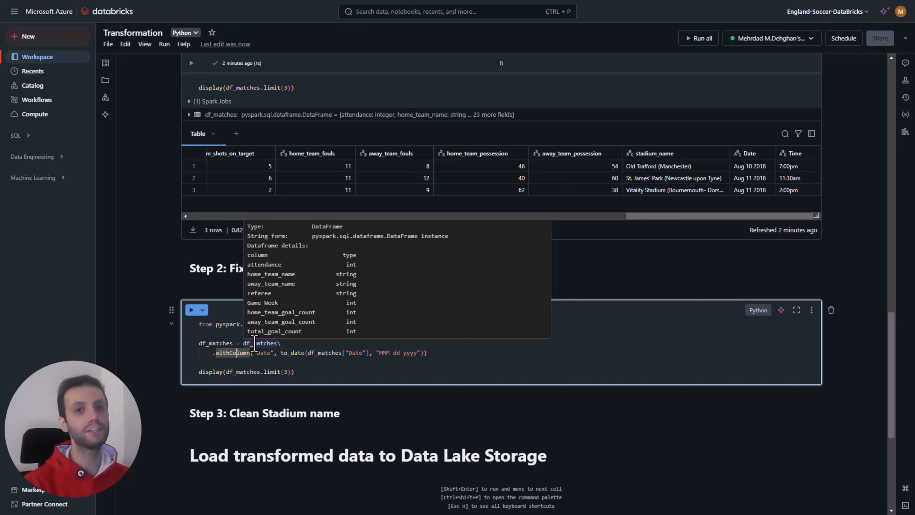
pyautogui.doubleClick(354, 352)
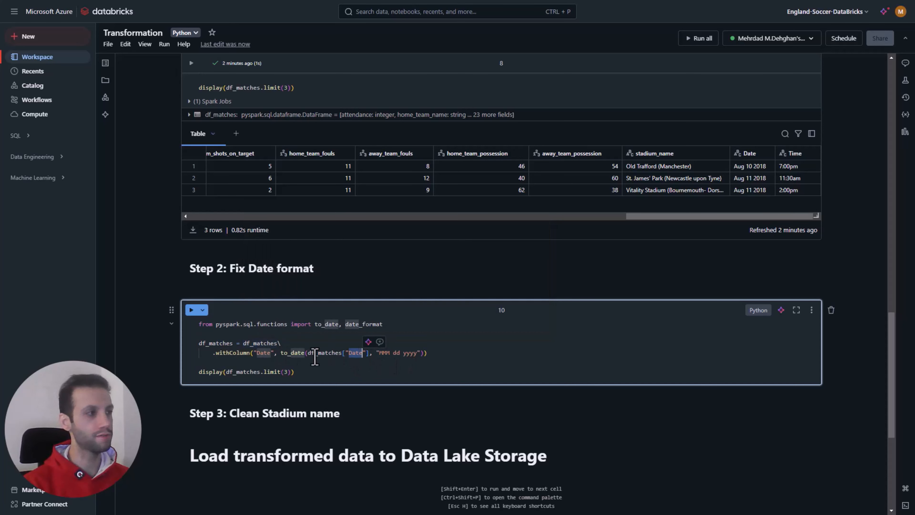
pyautogui.doubleClick(263, 353)
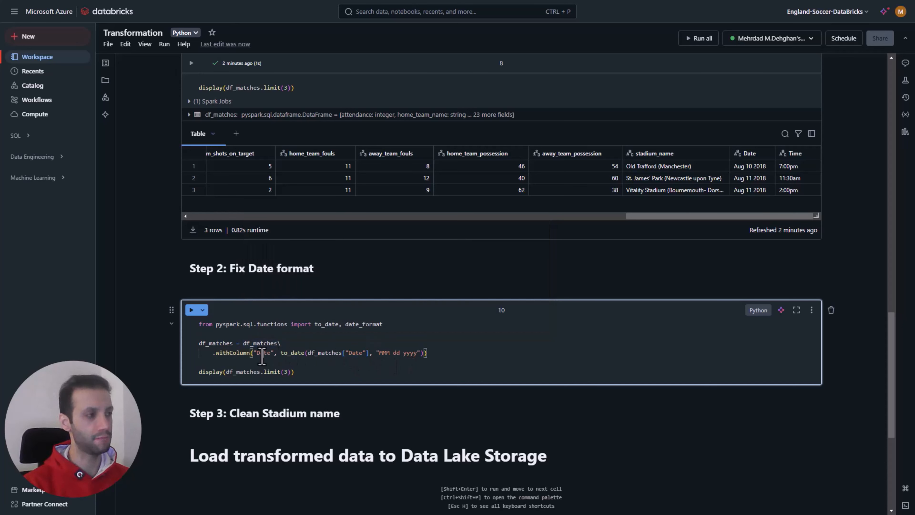
pyautogui.click(303, 362)
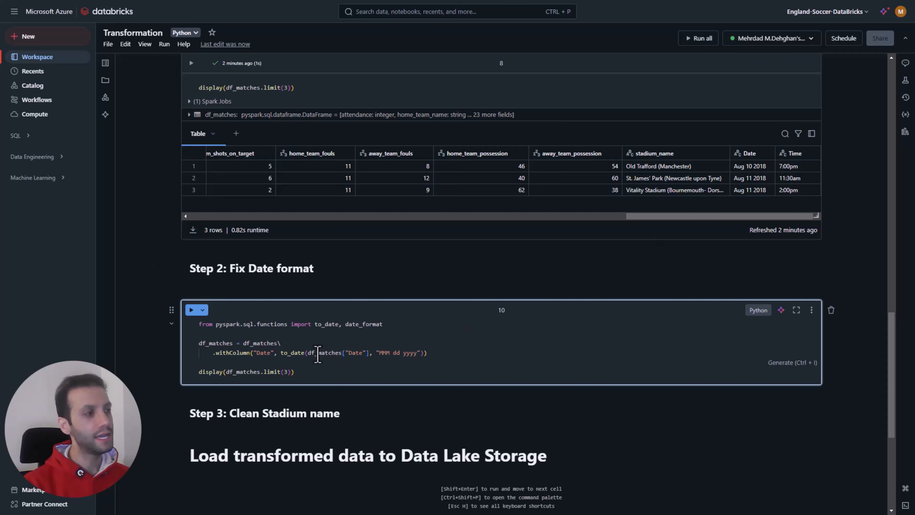
# Step: Examine the to_date call, matching each part of its "MMM dd yyyy" pattern to the Date values in the Step 1 output
pyautogui.moveTo(305, 353); pyautogui.dragTo(280, 355)
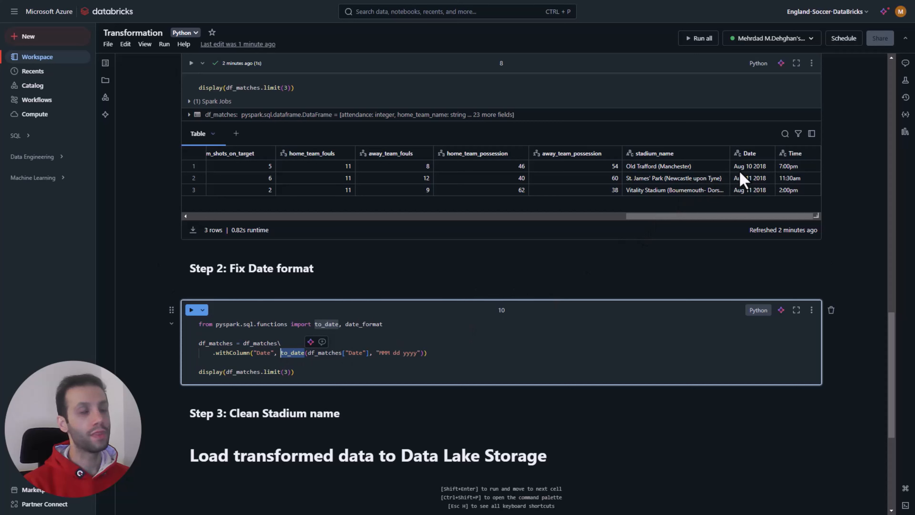
pyautogui.moveTo(379, 352); pyautogui.dragTo(386, 352)
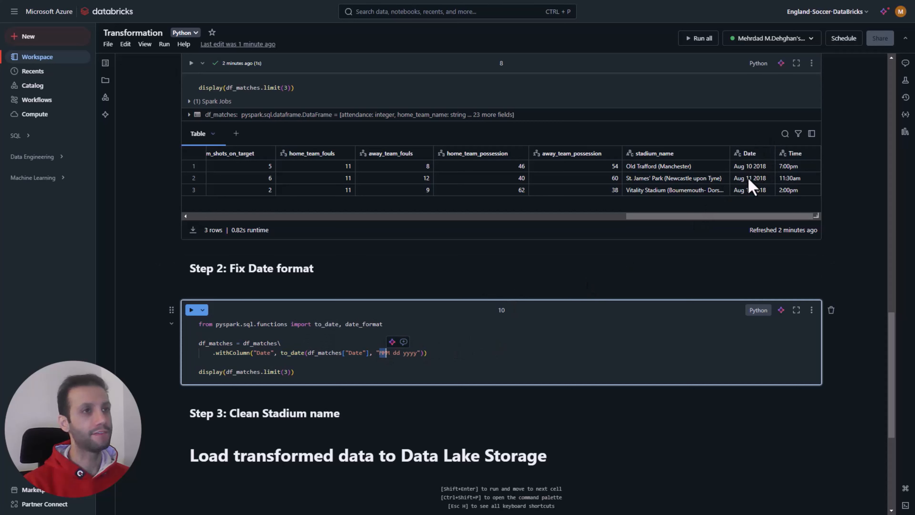
pyautogui.doubleClick(397, 353)
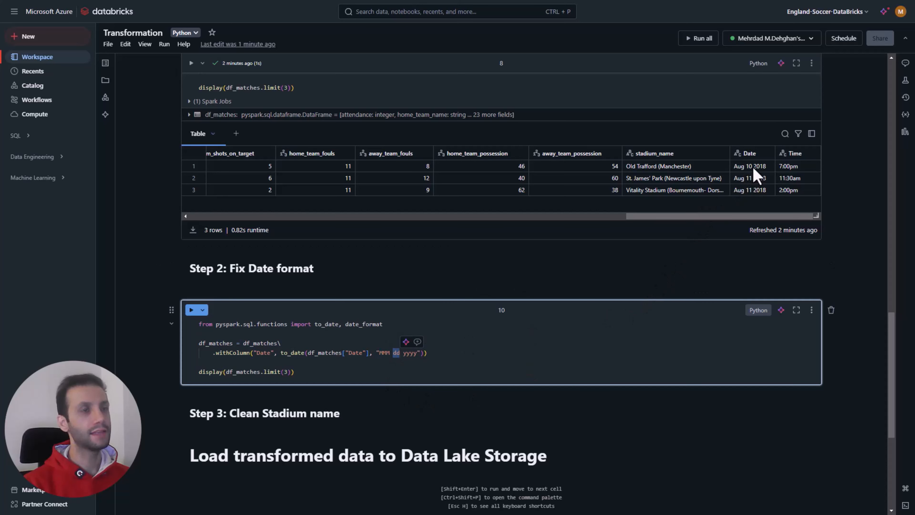
pyautogui.click(405, 354)
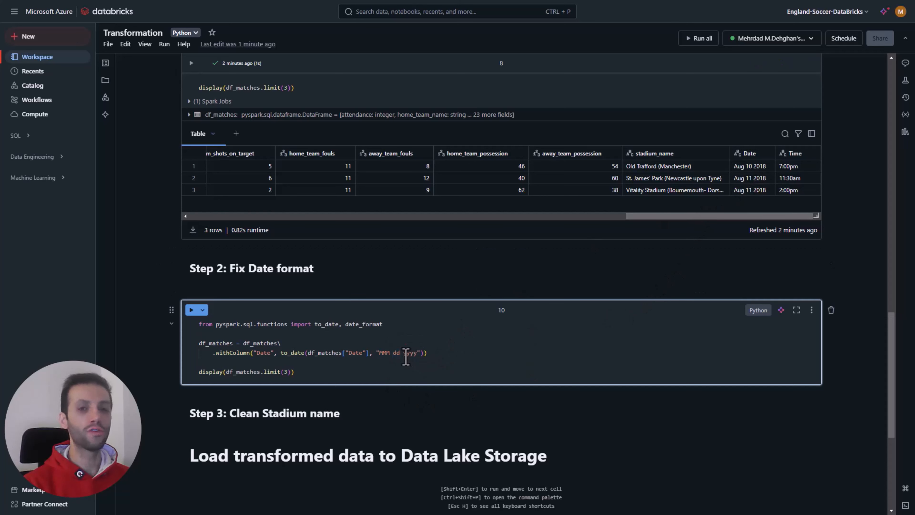
pyautogui.moveTo(379, 353); pyautogui.dragTo(416, 353)
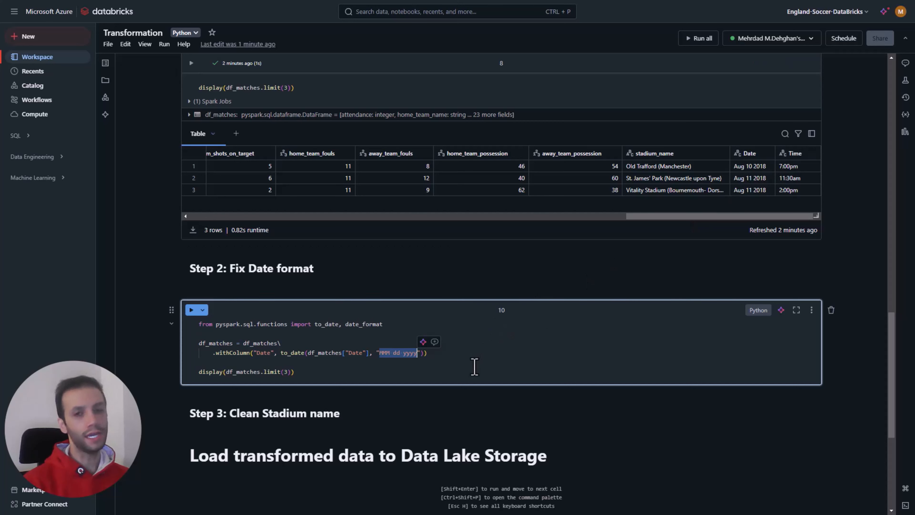
pyautogui.click(409, 353)
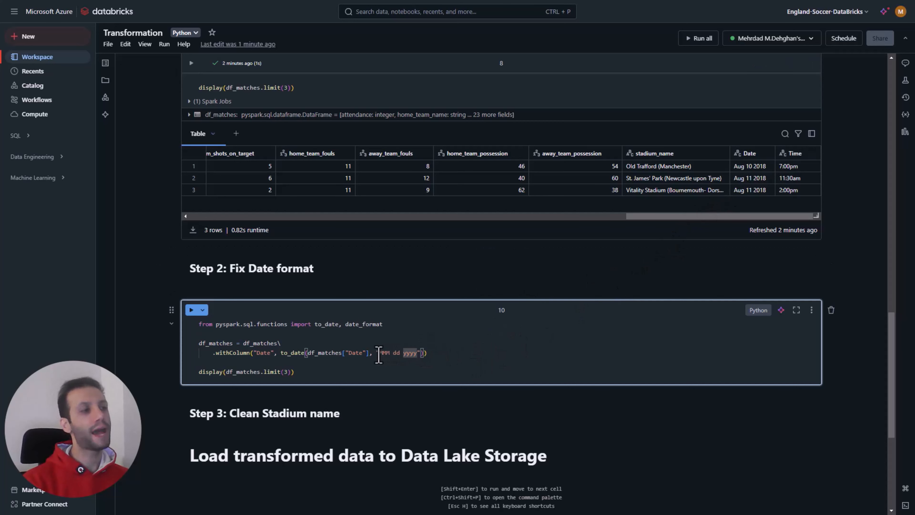
pyautogui.moveTo(379, 353); pyautogui.dragTo(417, 353)
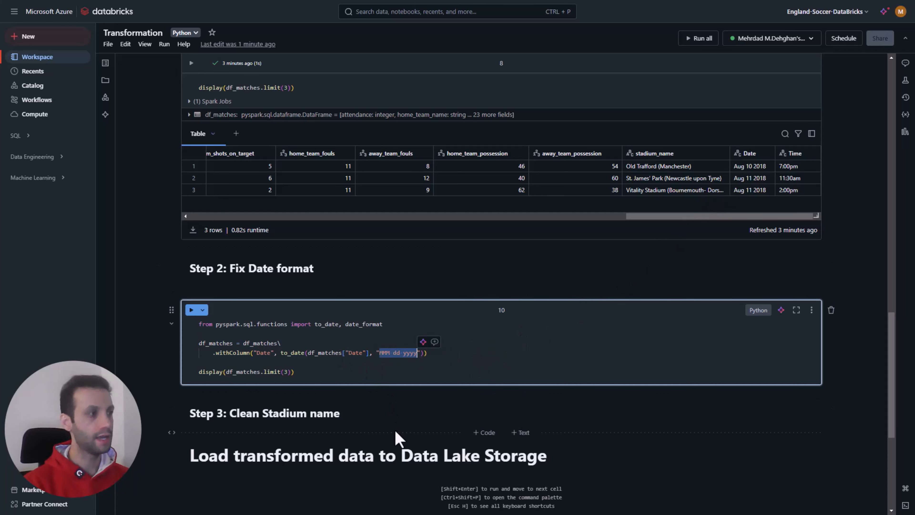
# Step: Run the Step 2 date conversion cell and check the Date column in its output table
pyautogui.click(287, 372)
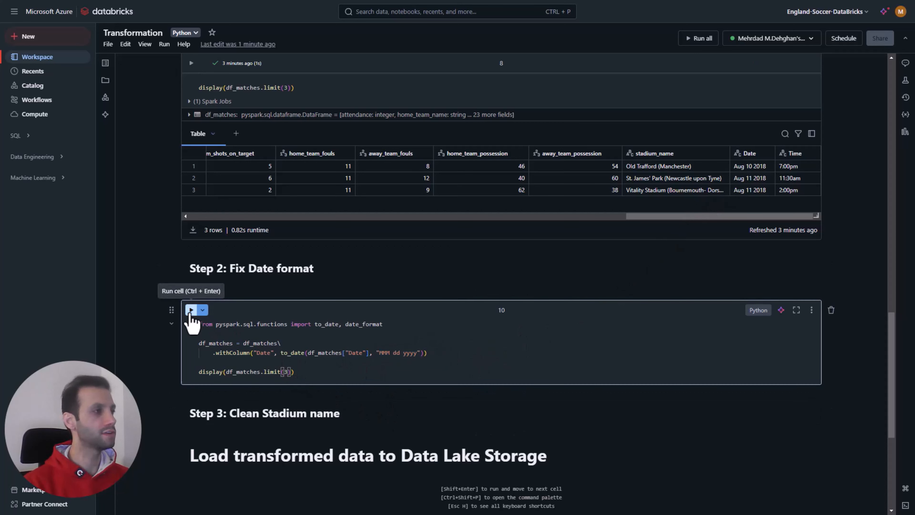
pyautogui.click(191, 310)
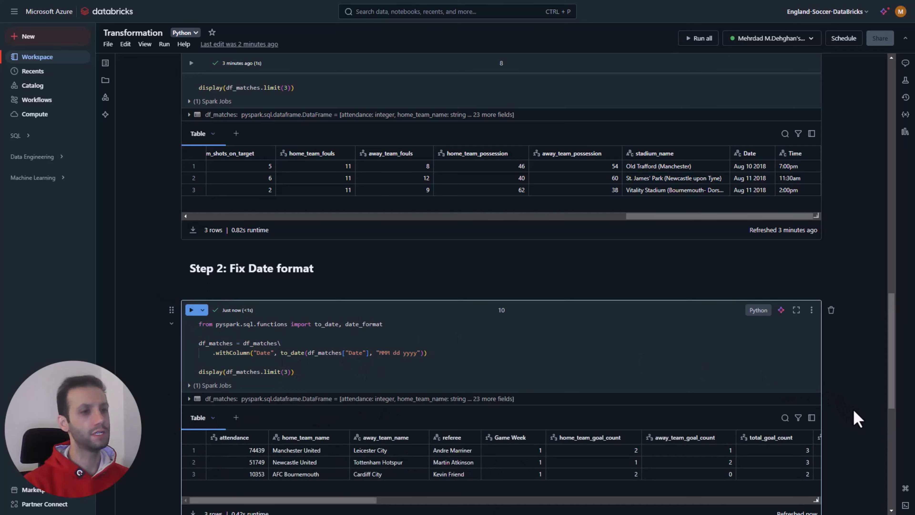
pyautogui.moveTo(368, 501); pyautogui.dragTo(820, 492)
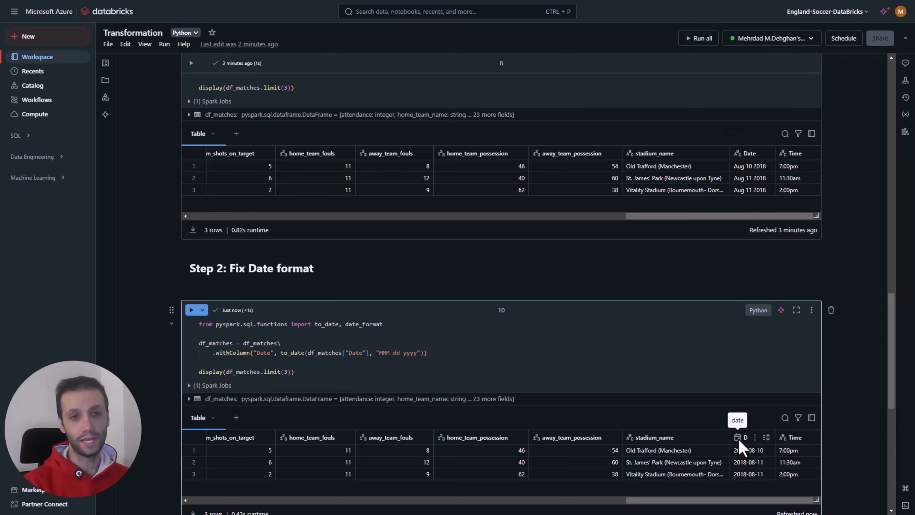
pyautogui.scroll(-3, 738, 437)
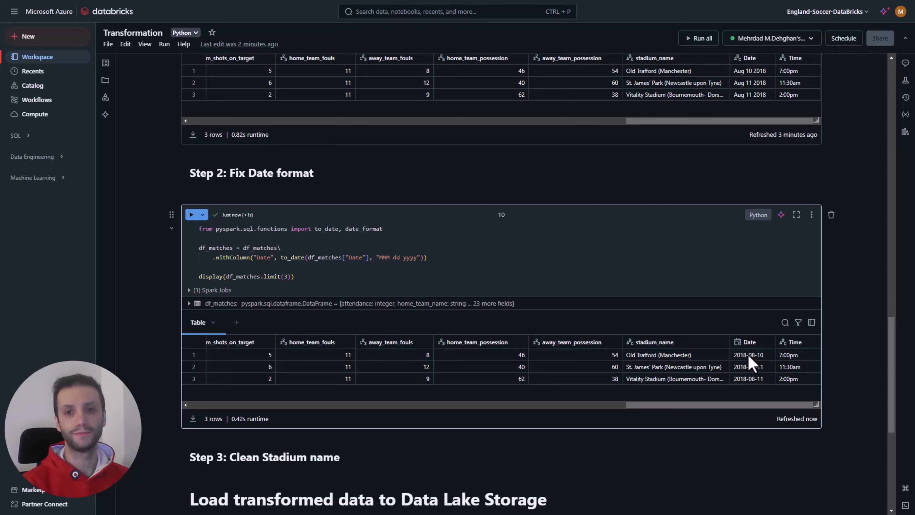
# Step: Add a Step 3 code cell importing regexp_replace that strips bracketed text from stadium_name using r"\(.*?\)" and displays three df_matches rows
pyautogui.scroll(-5, 553, 478)
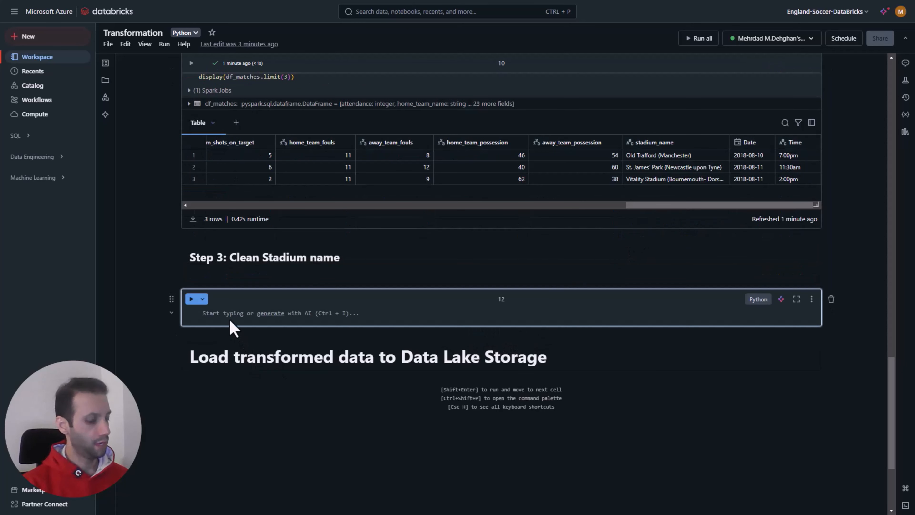
pyautogui.write('from pyspark.sql.functions import regexp_replace  df_matches = df_matches.withColumn("stadium_name", regexp_replace("stadium_name", r"\\(.*?\\)", ""))  display(df_matches.limit(3))')
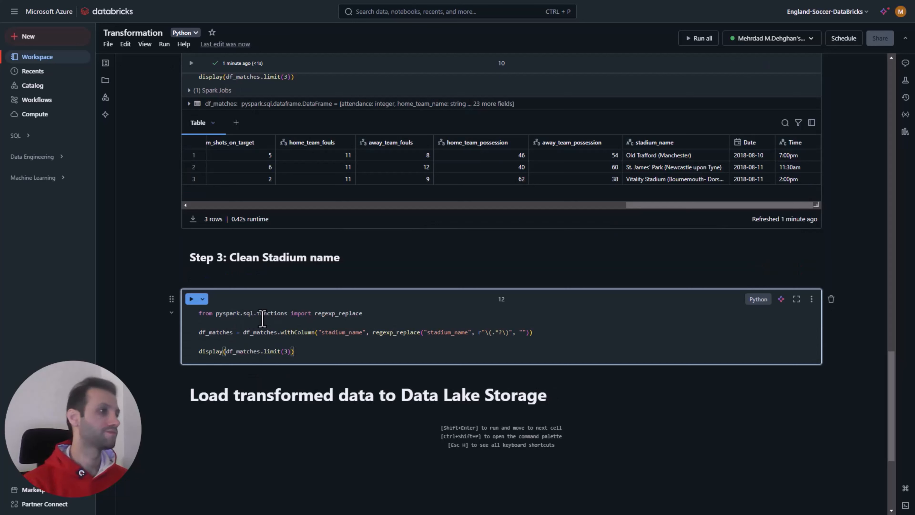
pyautogui.moveTo(287, 312); pyautogui.dragTo(219, 317)
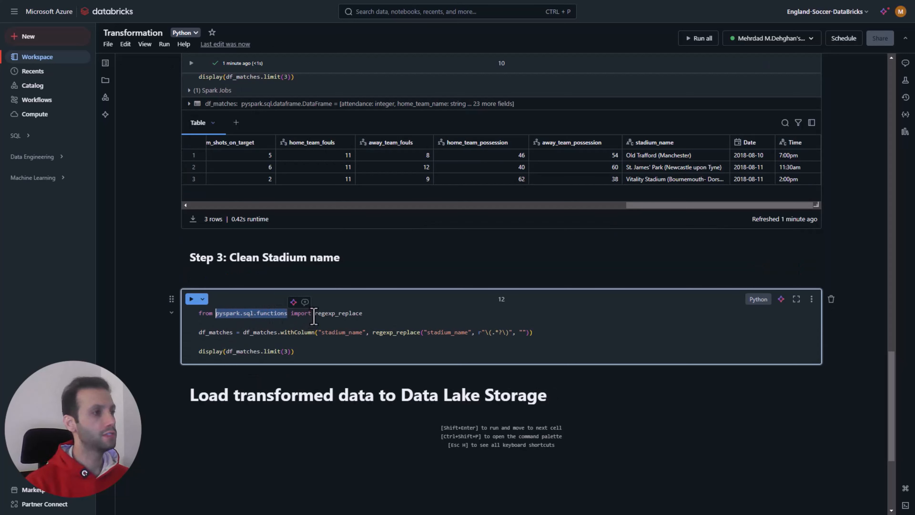
pyautogui.moveTo(315, 313); pyautogui.dragTo(331, 316)
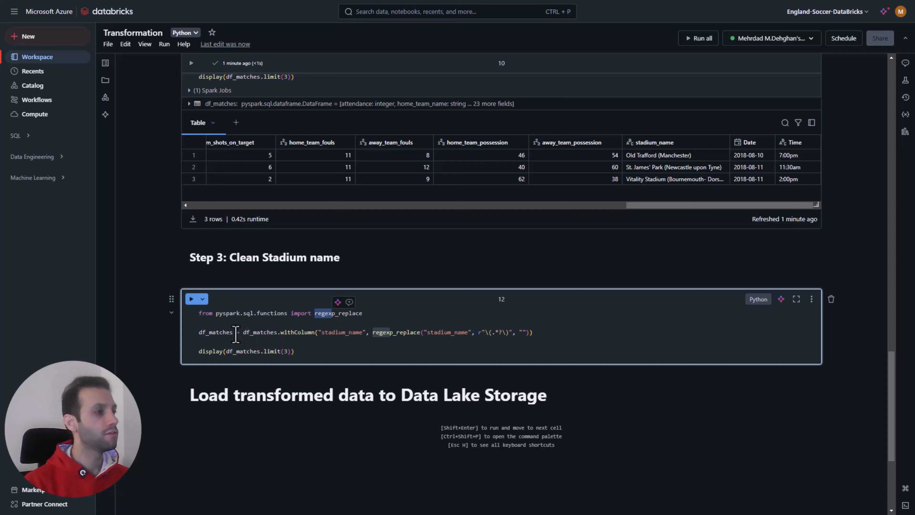
# Step: Move the withColumn call in the Step 3 code onto its own indented line with a backslash continuation after df_matches
pyautogui.click(278, 332)
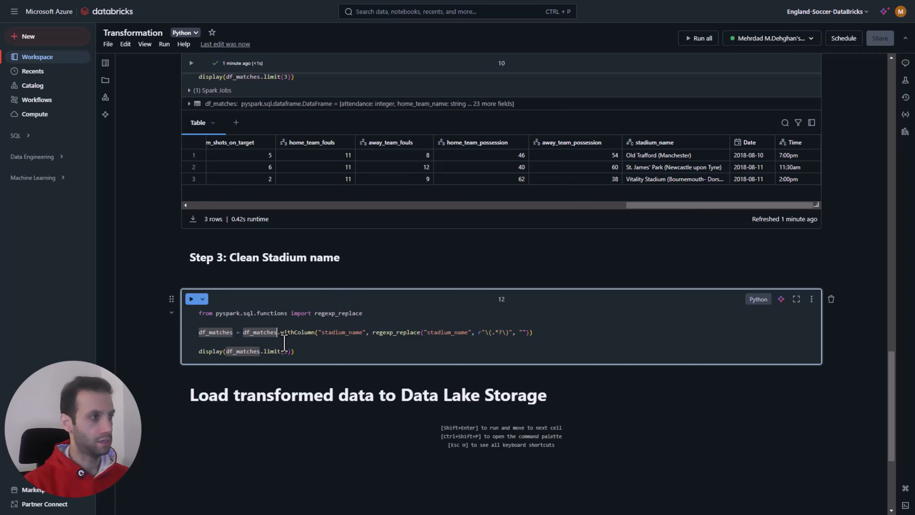
pyautogui.press('Return')
pyautogui.press('Tab')
pyautogui.click(280, 332)
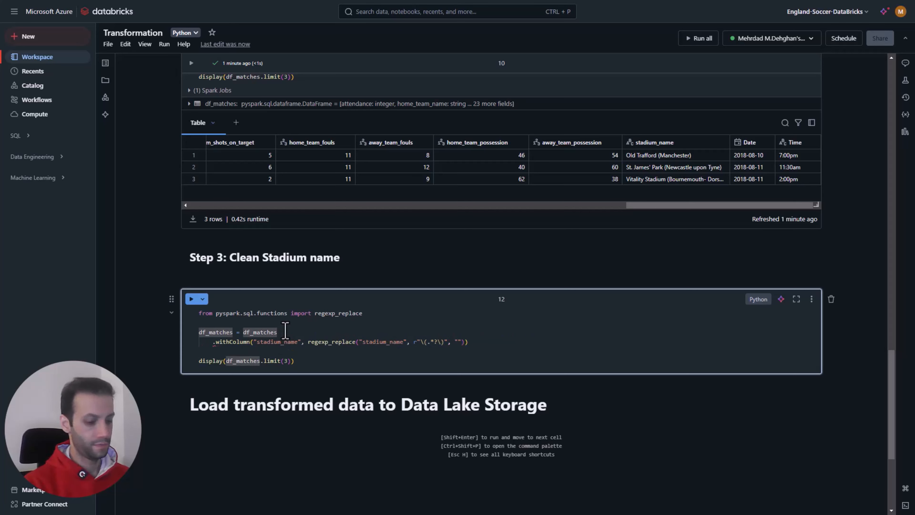
pyautogui.write('\\')
# Step: Examine the Step 3 withColumn call: the stadium_name arguments, each part of the bracket-matching regex, and the empty replacement string
pyautogui.doubleClick(240, 342)
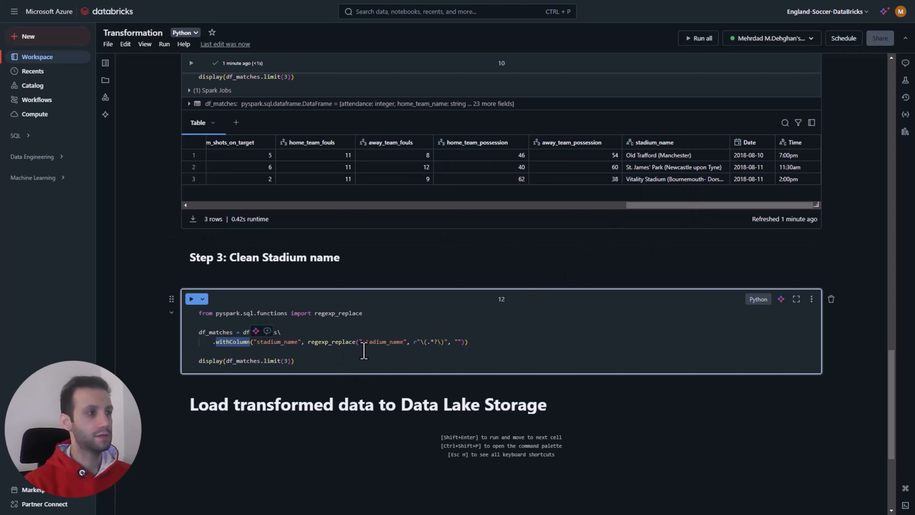
pyautogui.moveTo(400, 342); pyautogui.dragTo(382, 342)
pyautogui.click(299, 343)
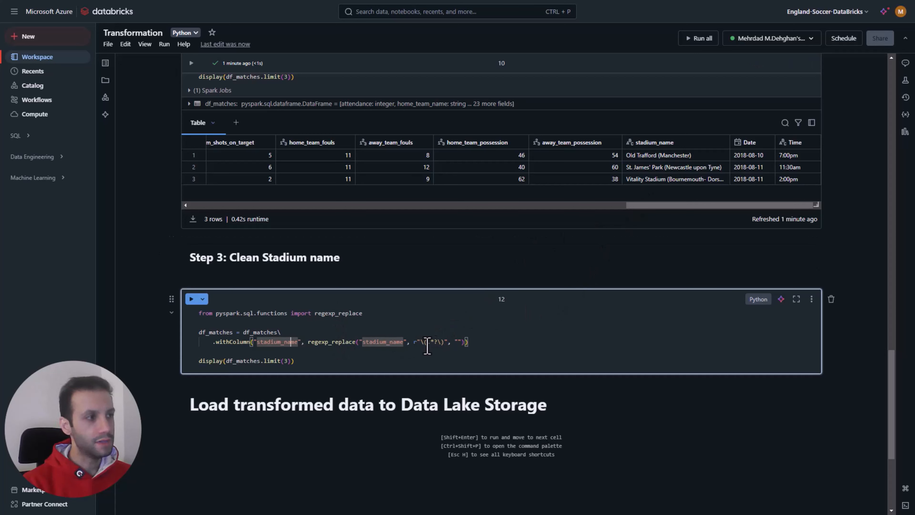
pyautogui.moveTo(427, 341); pyautogui.dragTo(434, 342)
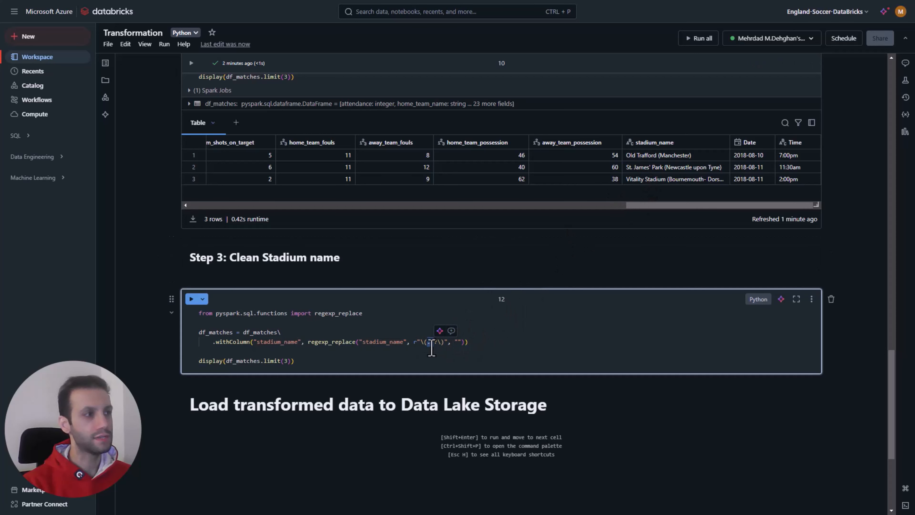
pyautogui.click(425, 343)
pyautogui.moveTo(425, 345); pyautogui.dragTo(441, 346)
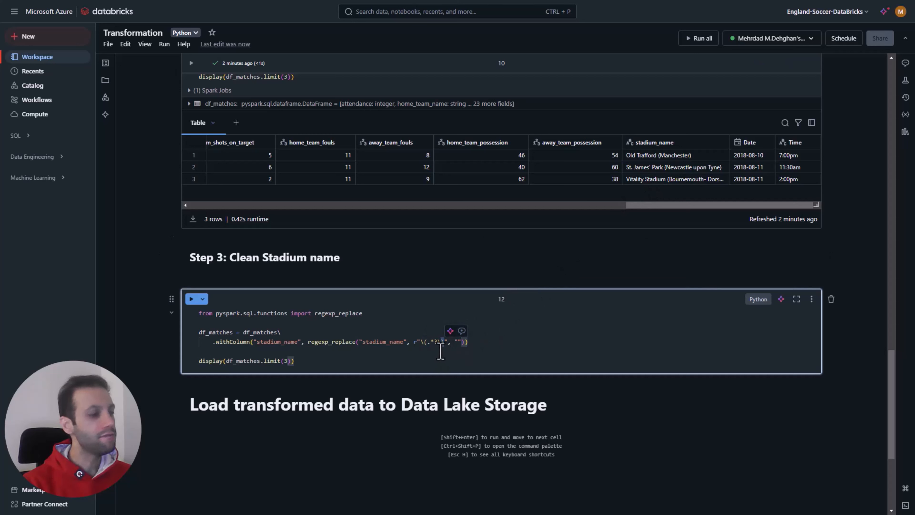
pyautogui.click(440, 349)
pyautogui.moveTo(441, 342); pyautogui.dragTo(428, 343)
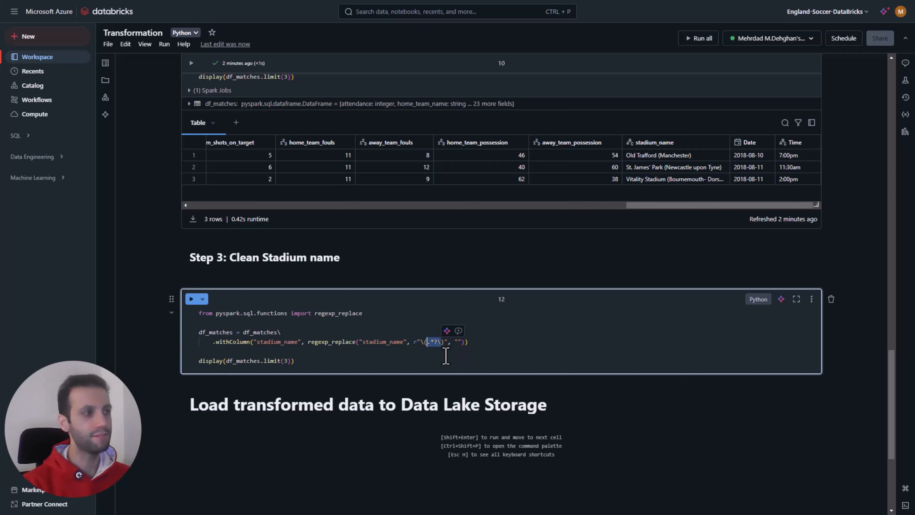
pyautogui.click(433, 349)
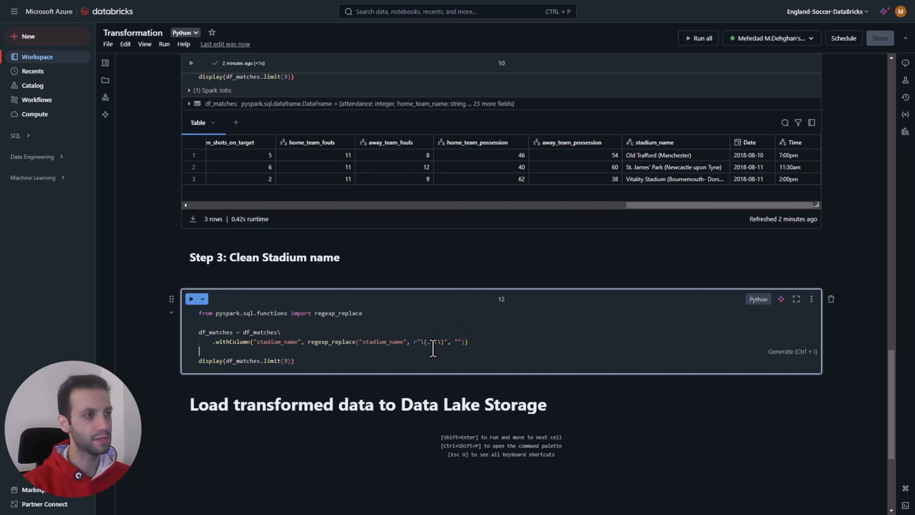
pyautogui.click(458, 342)
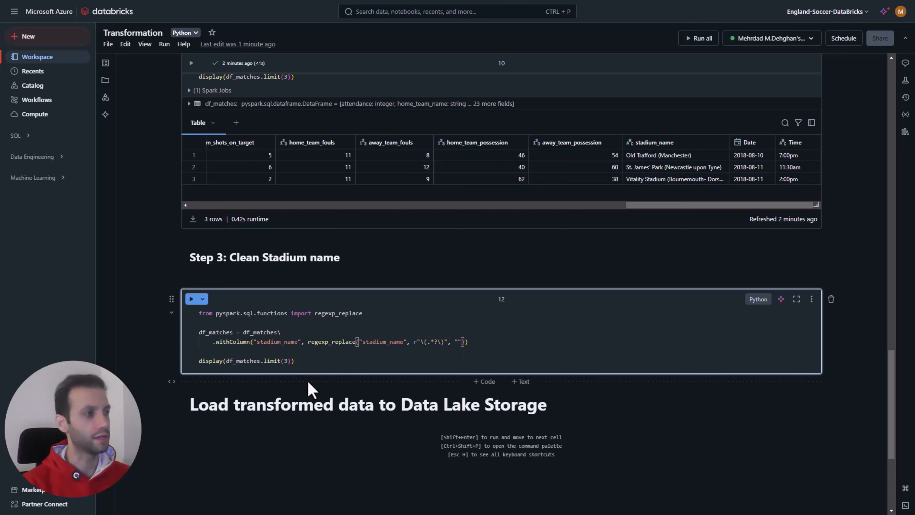
# Step: Run the Step 3 cell and compare the stadium_name column in its output with the Step 2 output
pyautogui.click(192, 299)
pyautogui.scroll(-3, 623, 443)
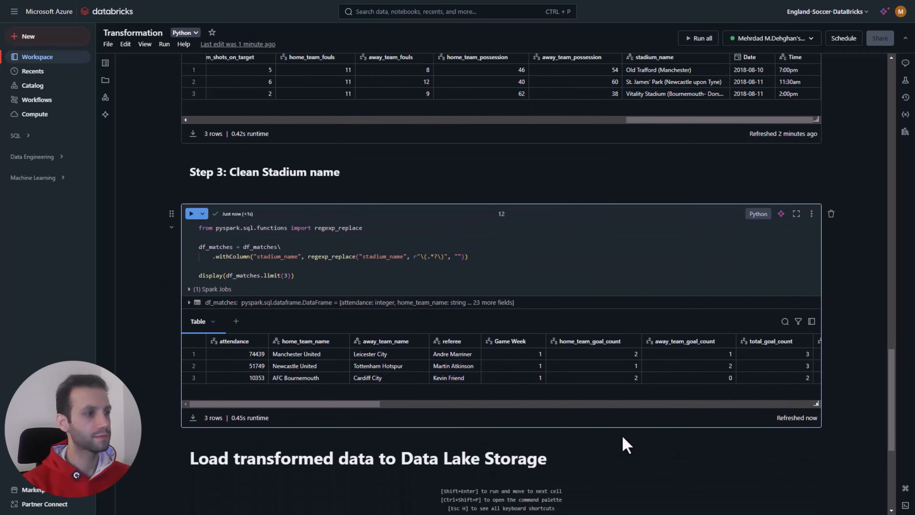
pyautogui.moveTo(381, 394); pyautogui.dragTo(803, 394)
pyautogui.scroll(2, 695, 357)
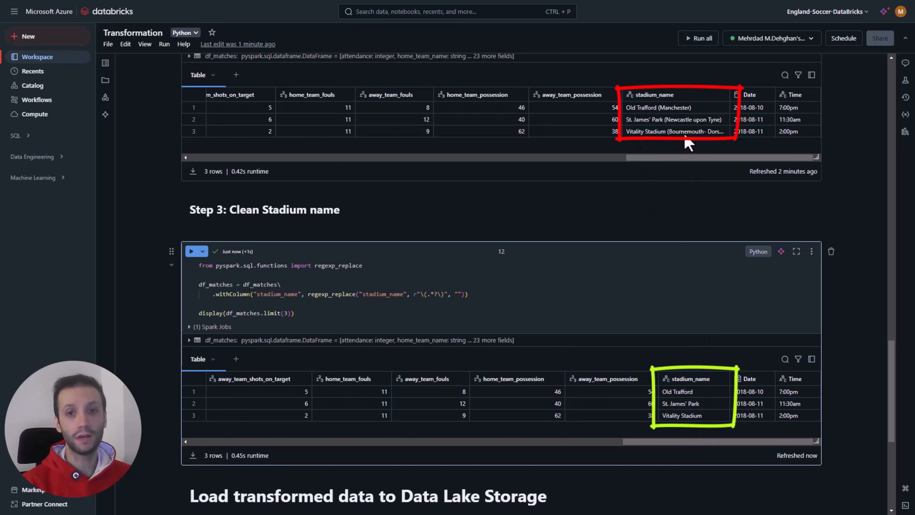
pyautogui.scroll(-4, 507, 352)
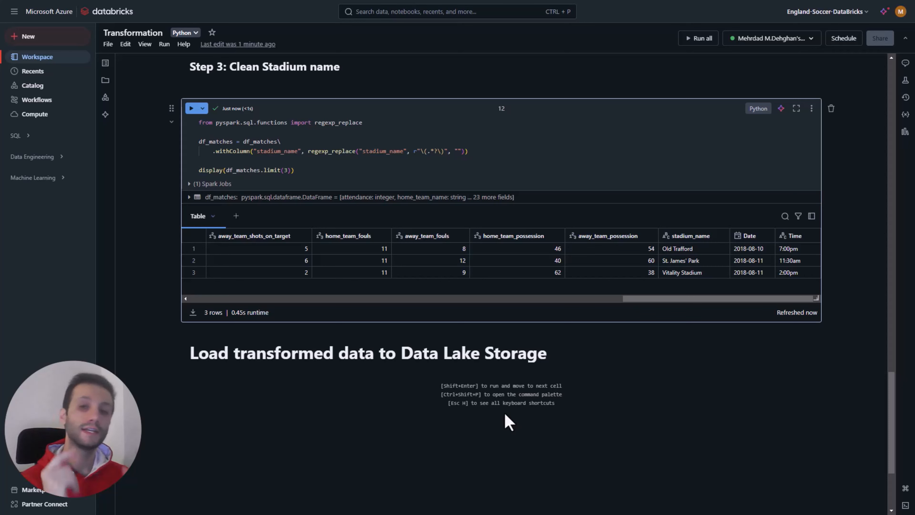
# Step: Switch to the Azure portal, check the transformed container in the engsoccerstorage account, and go back to the container list
pyautogui.scroll(-3, 507, 418)
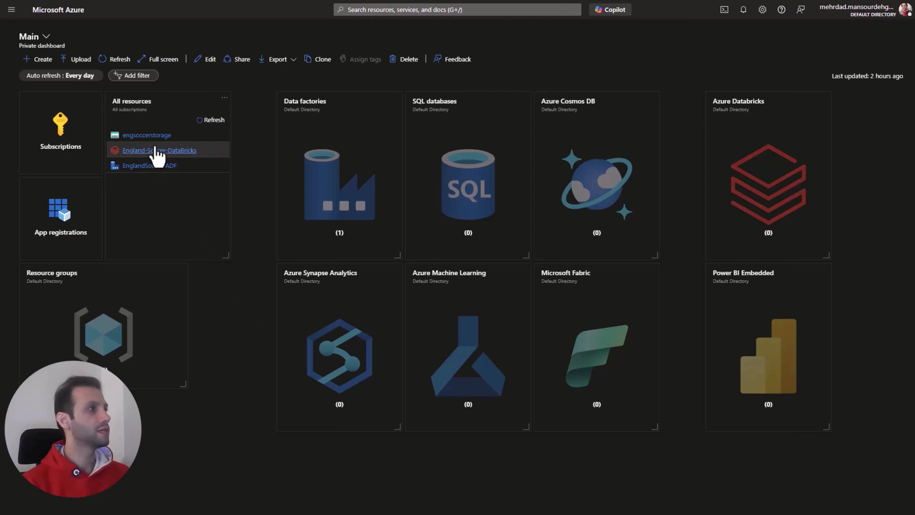
pyautogui.click(150, 136)
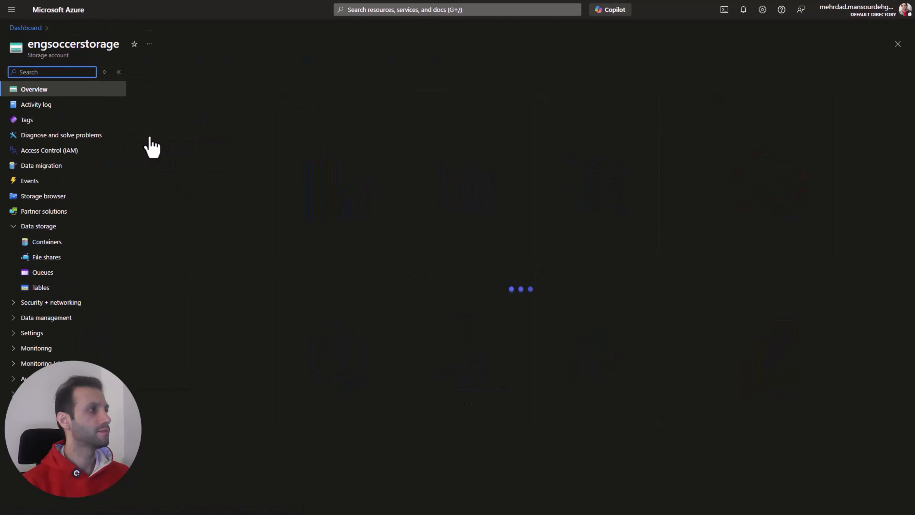
pyautogui.click(57, 246)
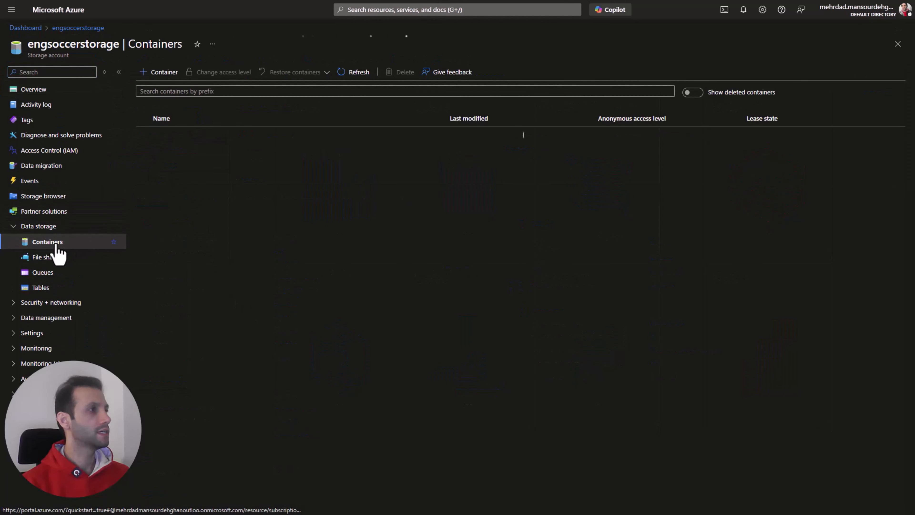
pyautogui.click(169, 166)
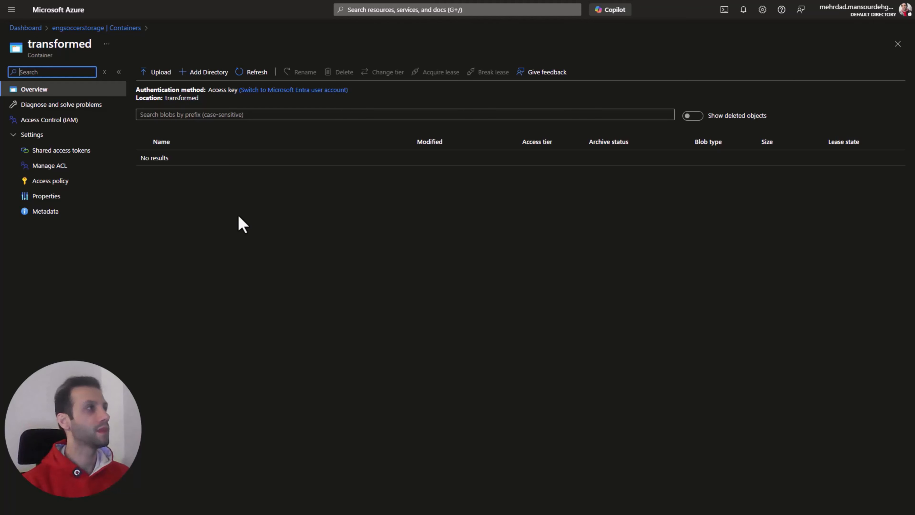
pyautogui.click(91, 27)
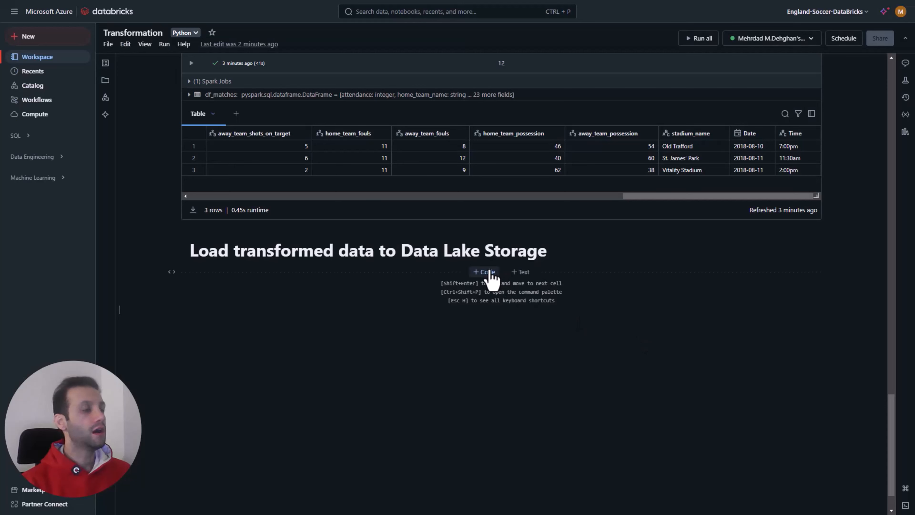
# Step: In the Databricks notebook, add a parquet append-mode write template cell under Load transformed data to Data Lake Storage, using df_players as the DataFrame
pyautogui.click(465, 274)
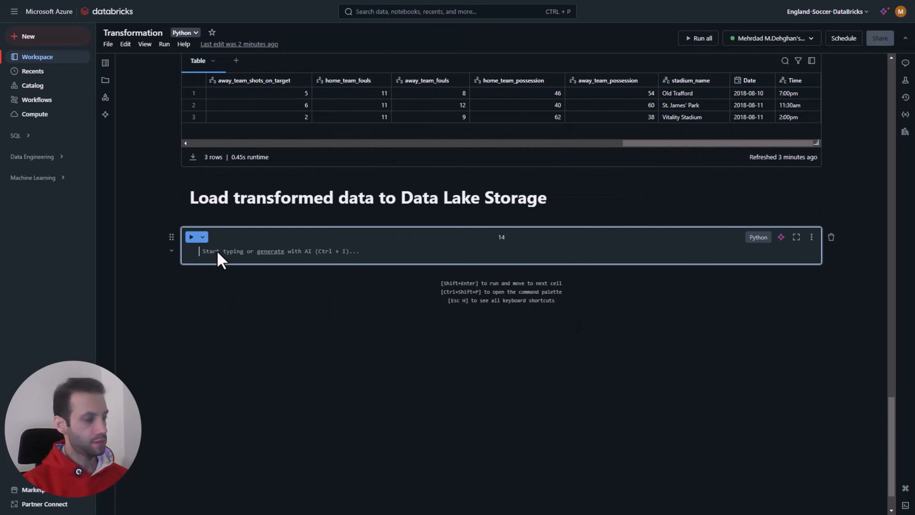
pyautogui.write('[DATAFRAME].write\\     .format("parquet")\\     .mode("append")\\     .option("path", "abfss://[FOLDER]@[DATA LAKE].dfs.core.windows.net/[TRASNFORMED FOLDER]")\\     .save()')
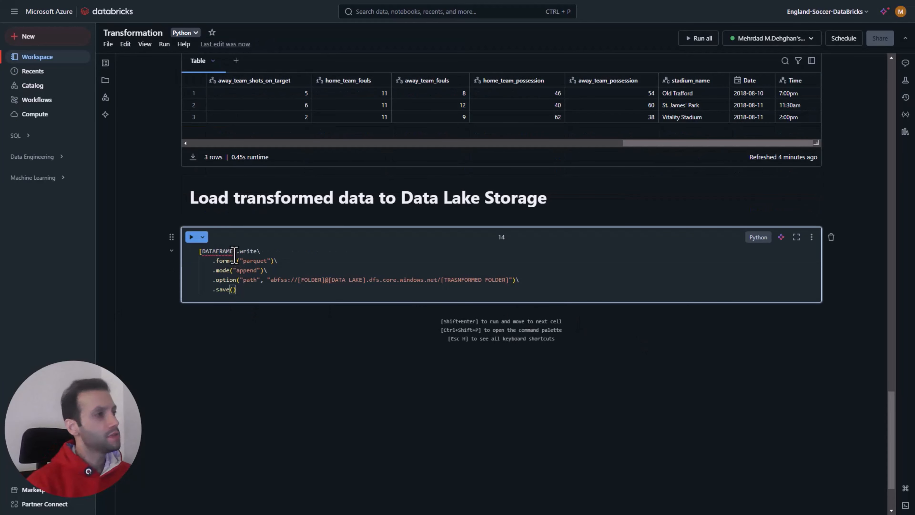
pyautogui.moveTo(235, 251); pyautogui.dragTo(199, 251)
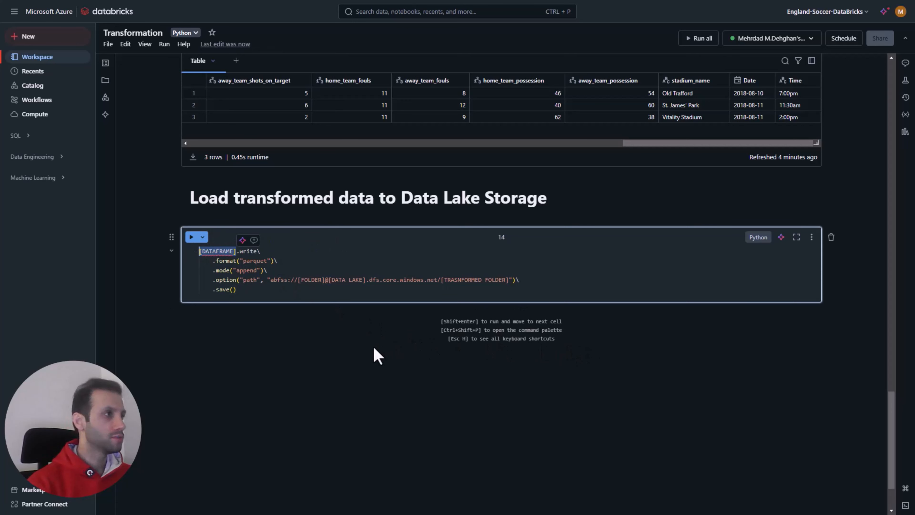
pyautogui.write('d')
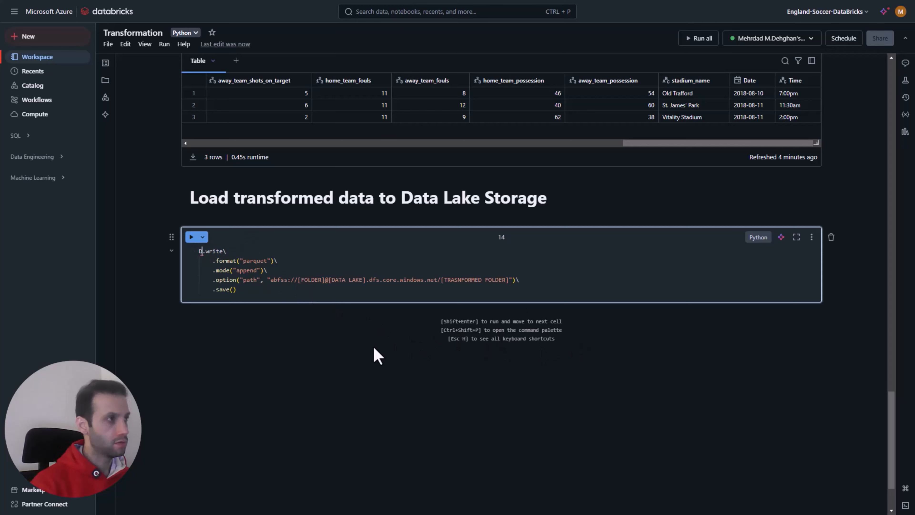
pyautogui.write('f_')
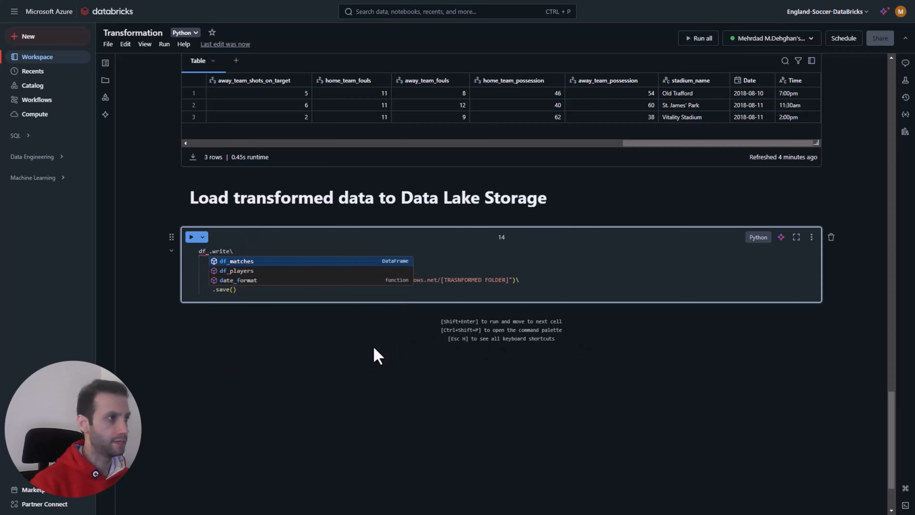
pyautogui.press('Down')
pyautogui.press('Return')
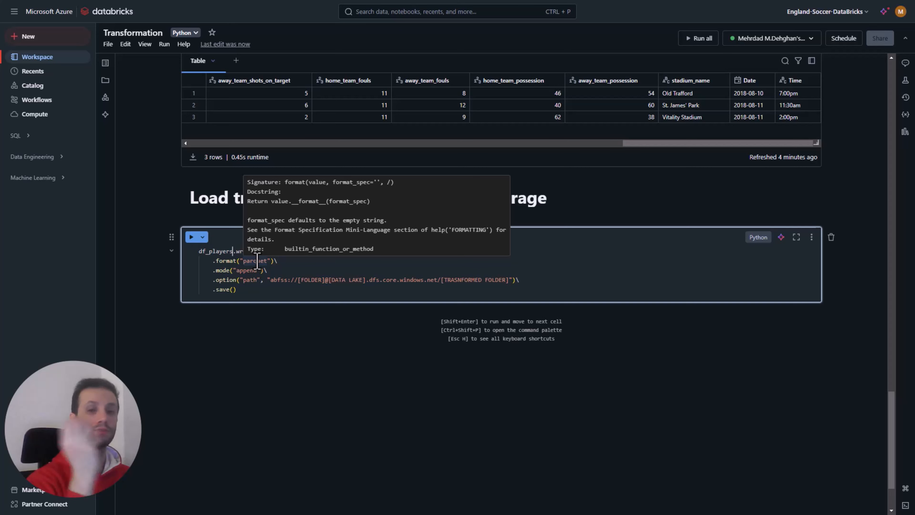
# Step: Review the write cell's parquet format and path options against the csv file path in the Pull Matches data cell
pyautogui.click(255, 284)
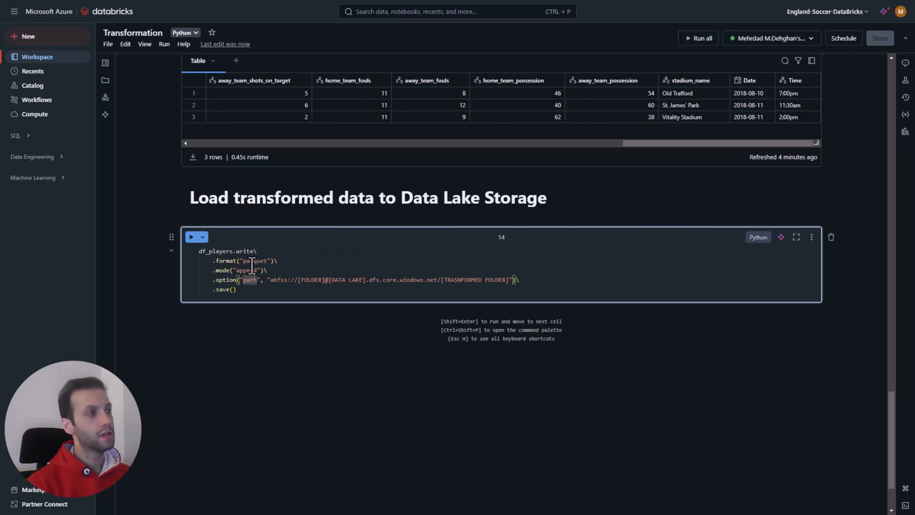
pyautogui.moveTo(251, 266)
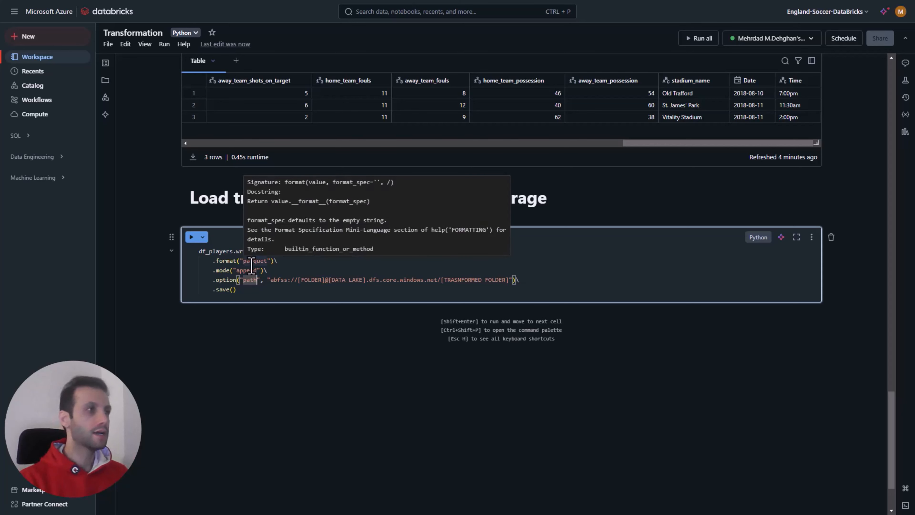
pyautogui.scroll(20, 252, 266)
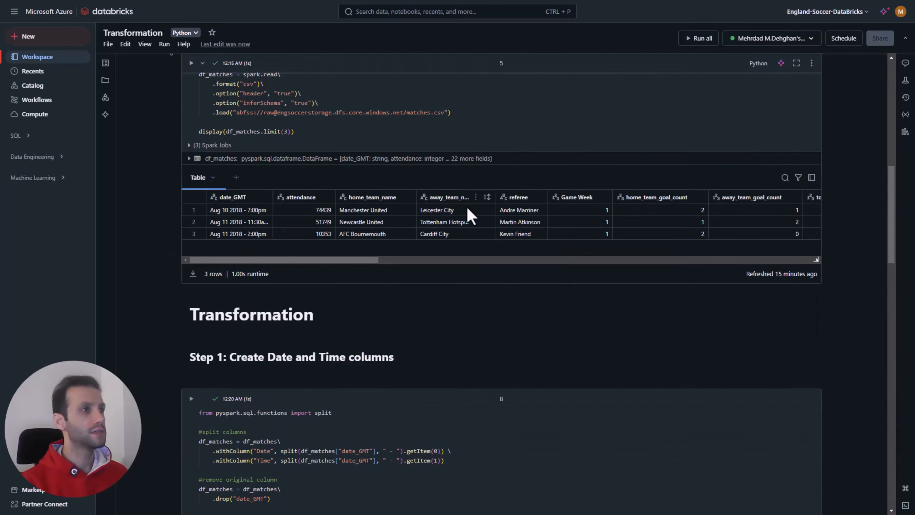
pyautogui.scroll(5, 469, 215)
pyautogui.doubleClick(441, 328)
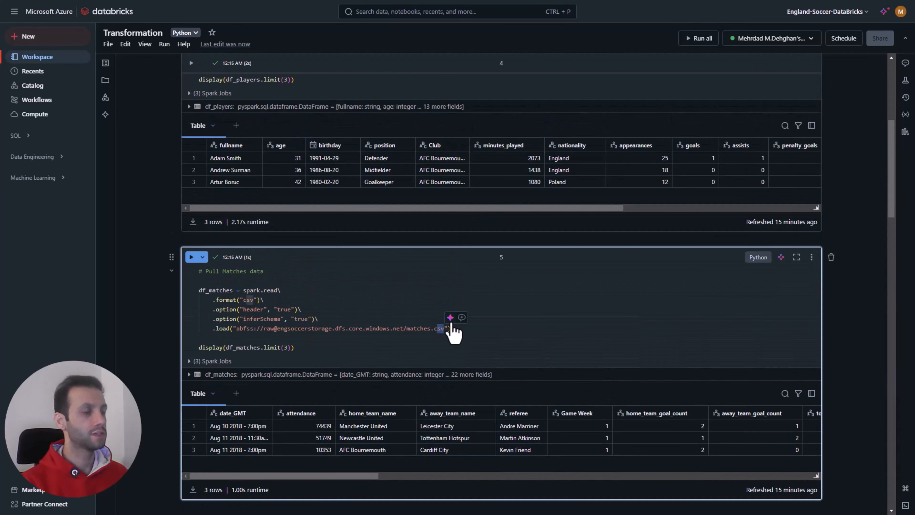
# Step: Review the parquet format, append mode and path option in the write cell under Load transformed data to Data Lake Storage
pyautogui.scroll(-20, 521, 324)
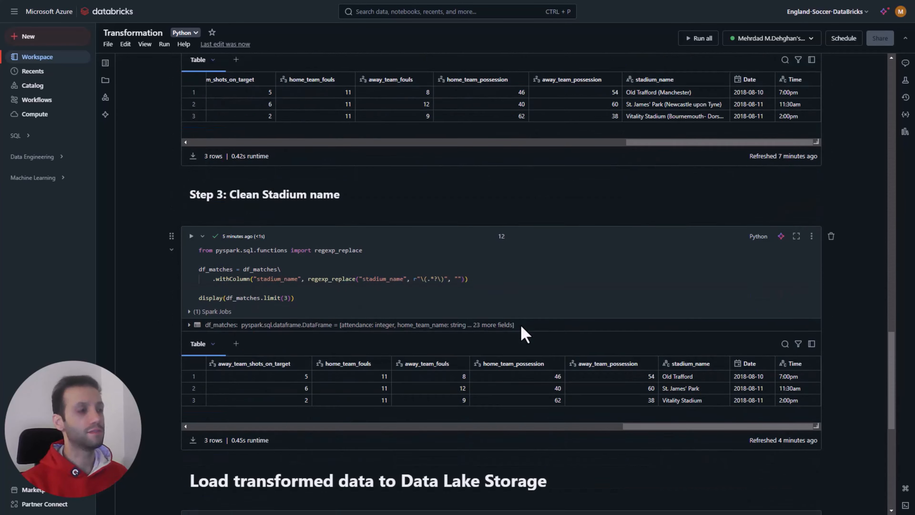
pyautogui.scroll(-10, 521, 324)
pyautogui.scroll(3, 433, 303)
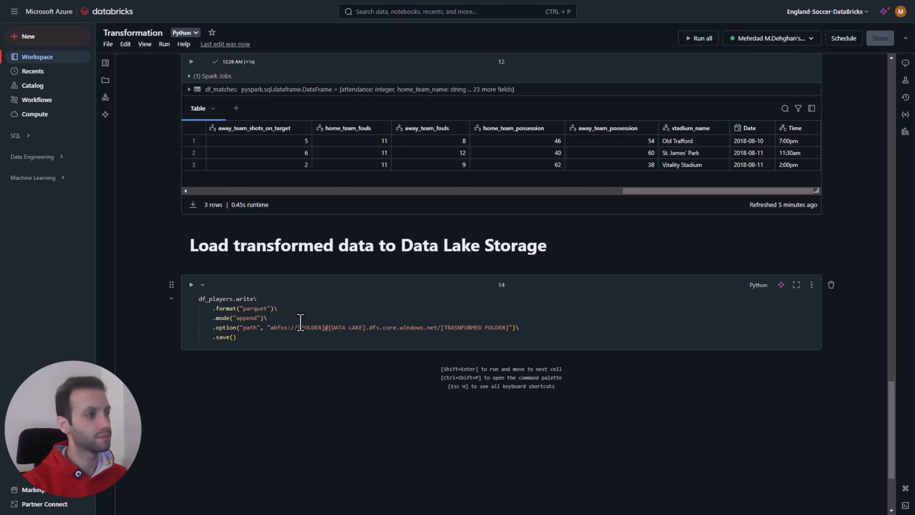
pyautogui.doubleClick(260, 309)
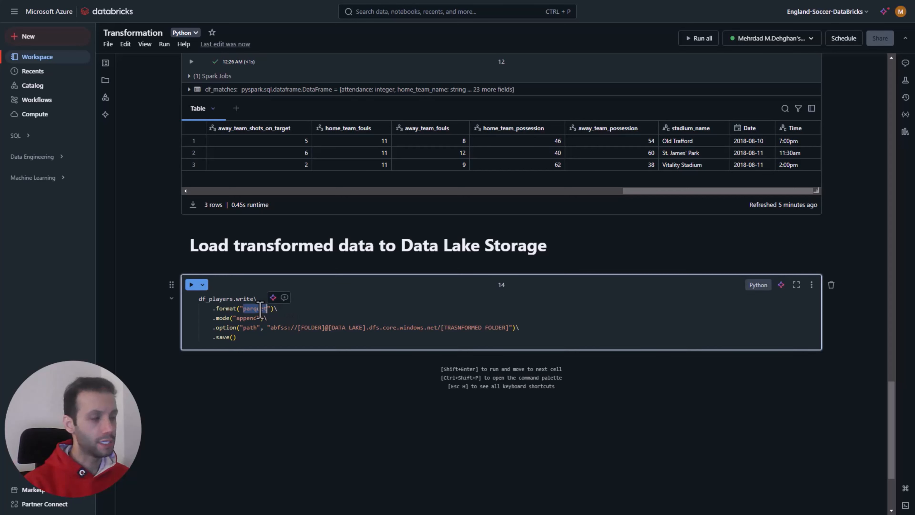
pyautogui.doubleClick(247, 318)
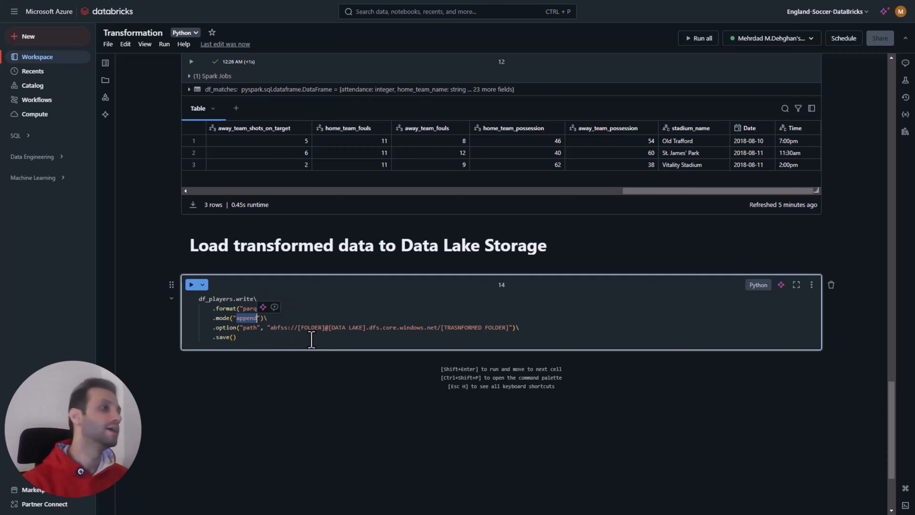
pyautogui.doubleClick(244, 328)
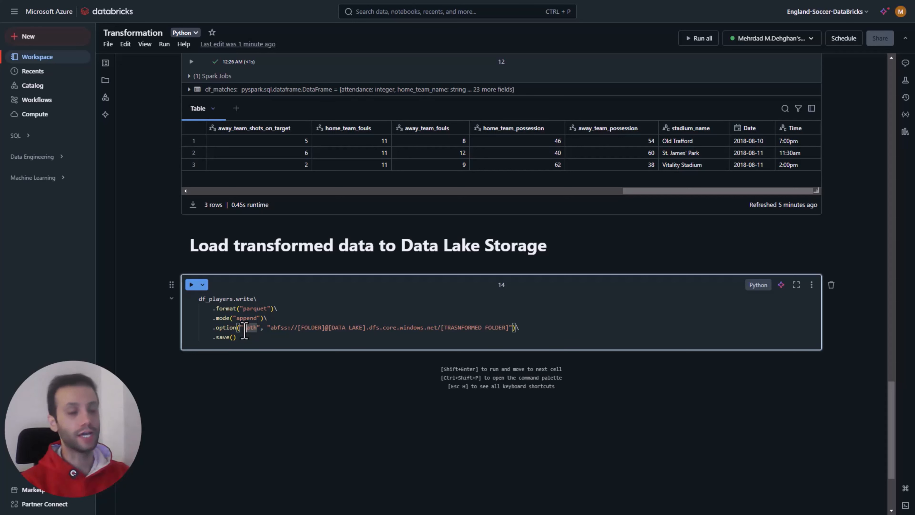
# Step: Replace the [DATA LAKE] placeholder in the write path with engsoccerstorage, copied from the load path in the Pull Players data cell
pyautogui.moveTo(366, 328); pyautogui.dragTo(329, 327)
pyautogui.scroll(20, 435, 284)
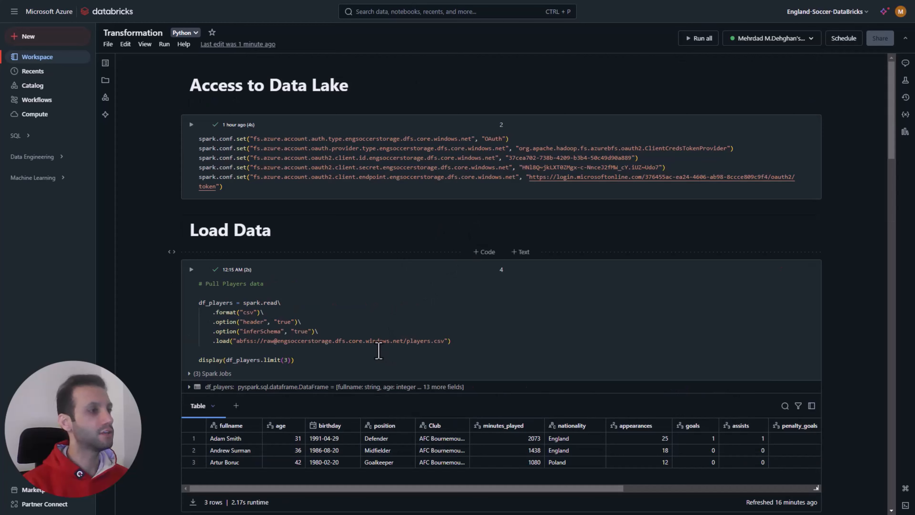
pyautogui.doubleClick(314, 341)
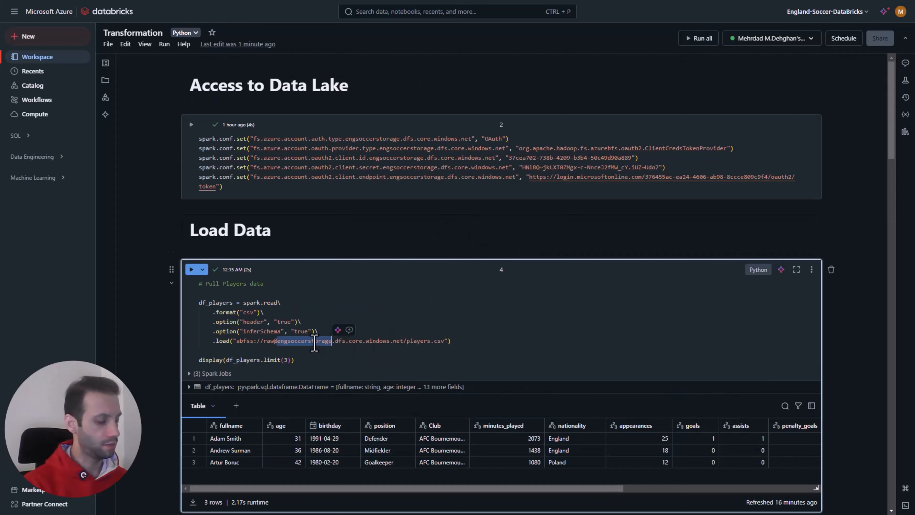
pyautogui.scroll(-20, 315, 345)
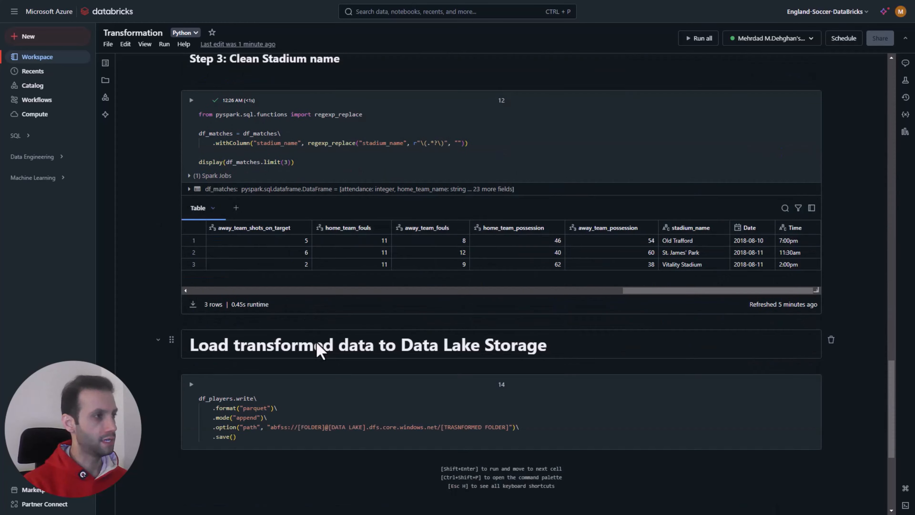
pyautogui.scroll(-5, 317, 346)
pyautogui.scroll(6, 319, 347)
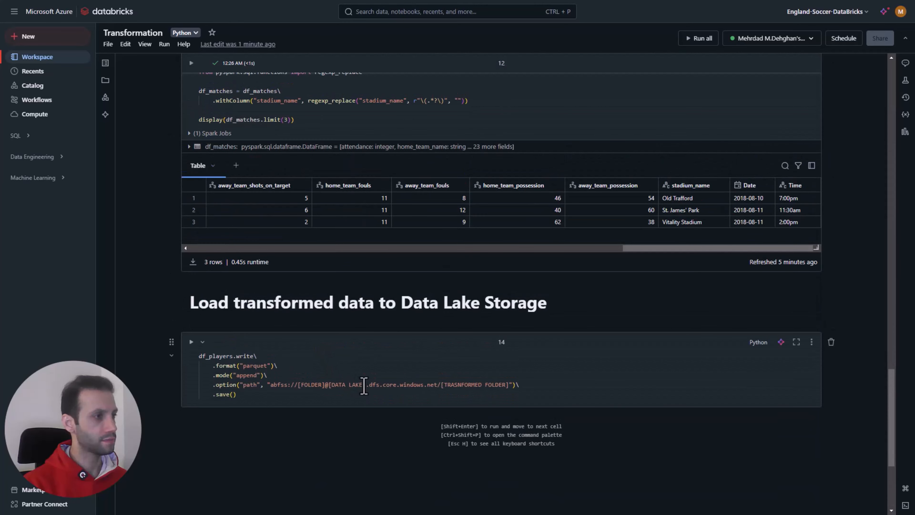
pyautogui.moveTo(365, 385); pyautogui.dragTo(327, 387)
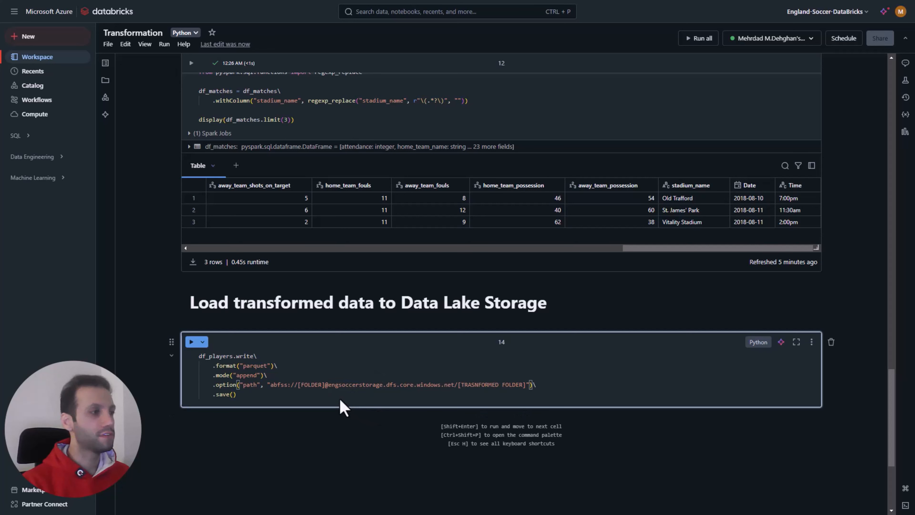
# Step: In the df_players write path, set the container to transformed and the target folder to transformed_players
pyautogui.moveTo(324, 384); pyautogui.dragTo(296, 384)
pyautogui.write('tra')
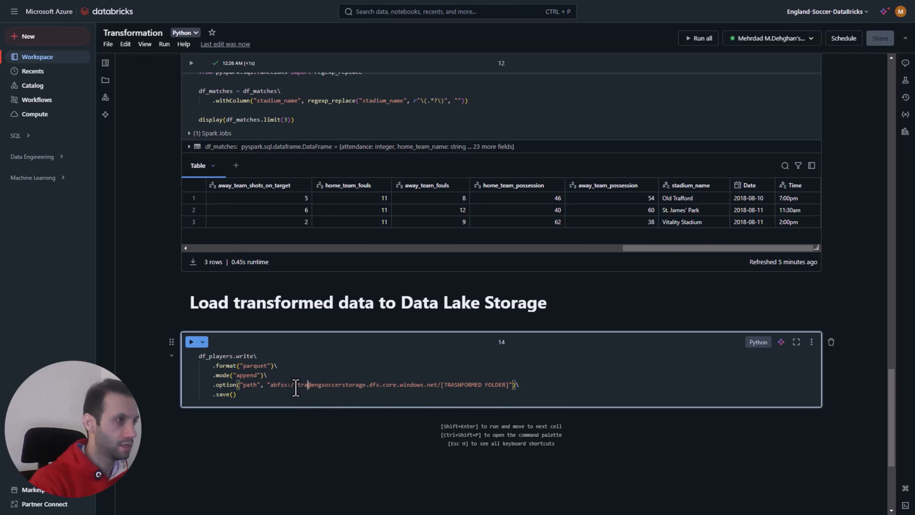
pyautogui.write('nsformed')
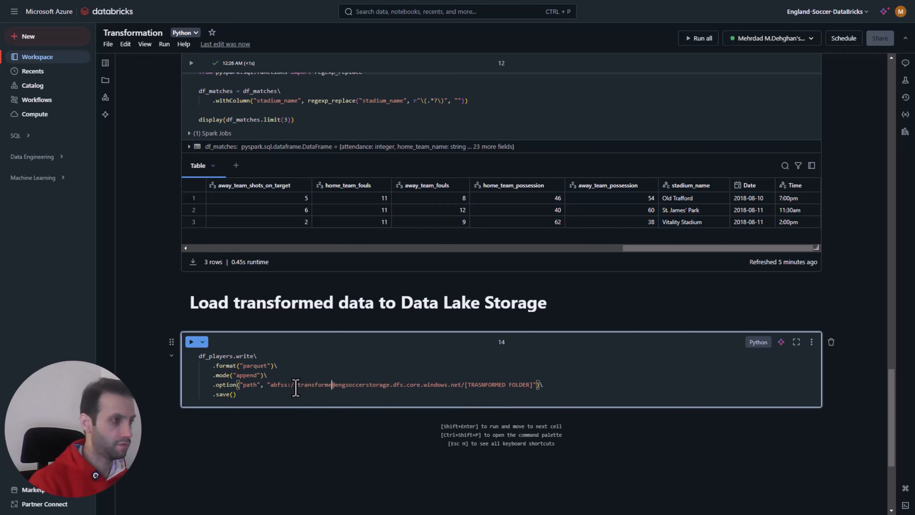
pyautogui.click(523, 392)
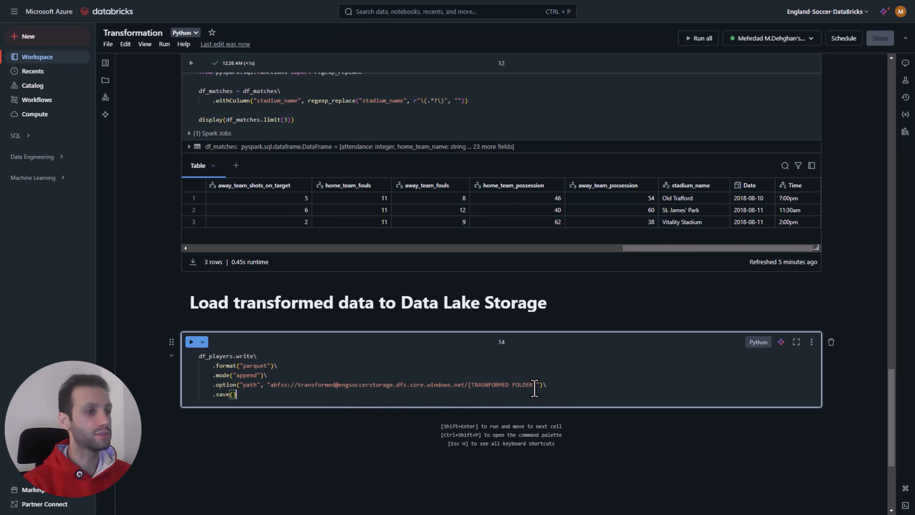
pyautogui.moveTo(535, 388); pyautogui.dragTo(466, 389)
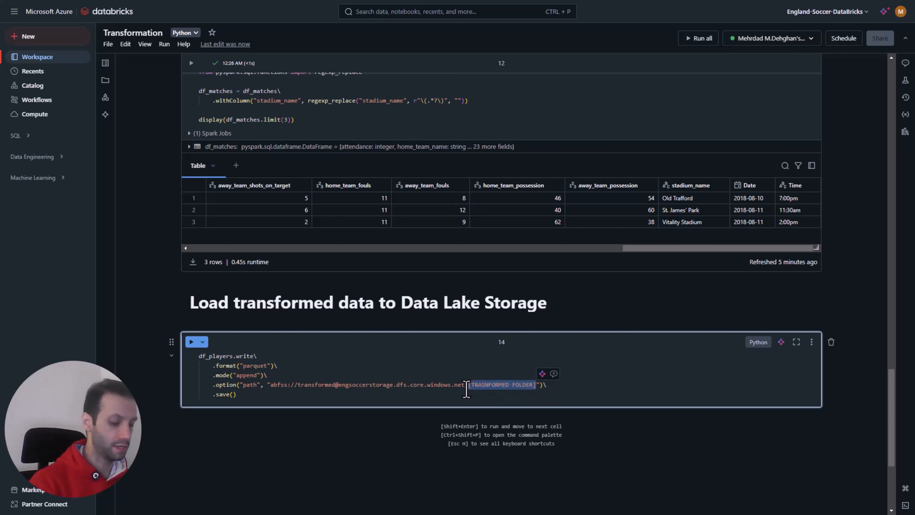
pyautogui.write('transformed_player')
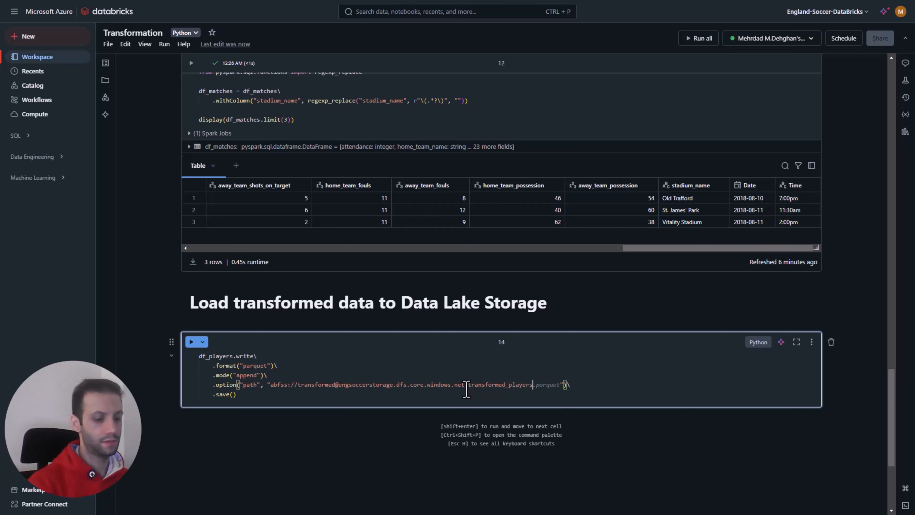
pyautogui.write('s')
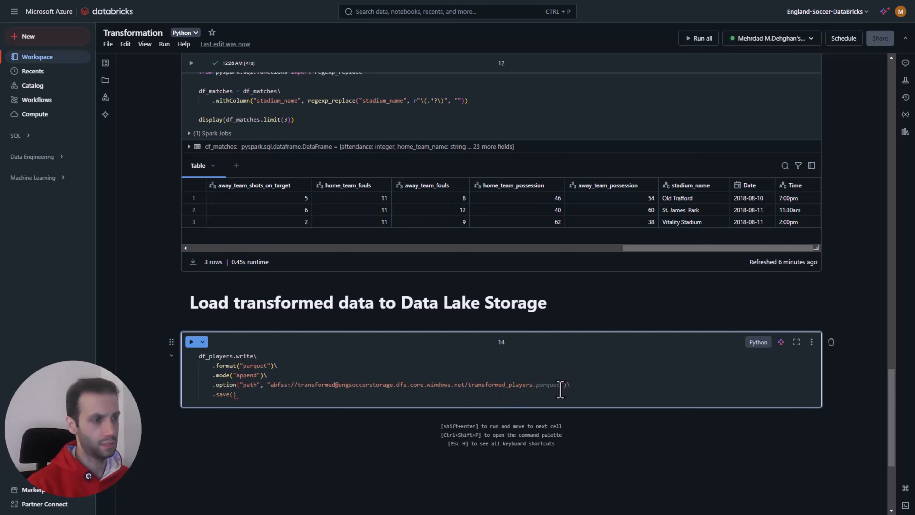
# Step: Check the container and folder names in the write path, along with the df_players DataFrame and the format setting
pyautogui.doubleClick(482, 384)
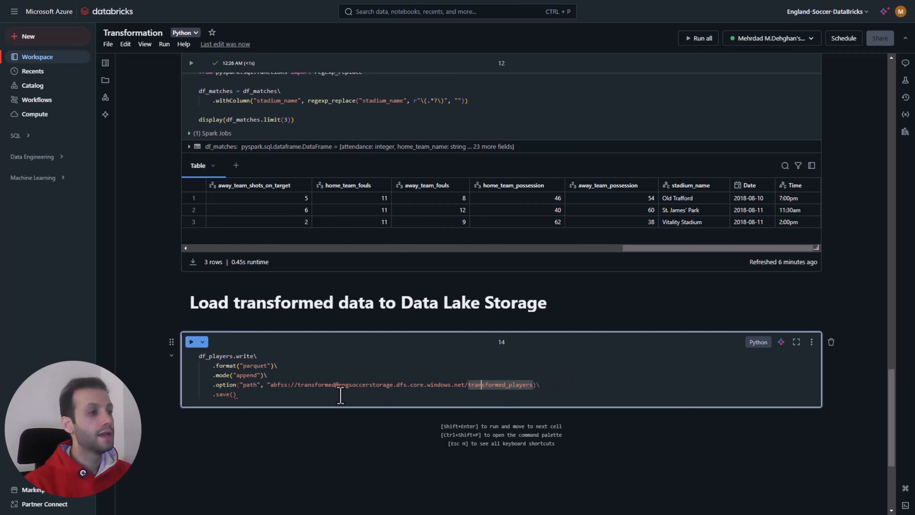
pyautogui.doubleClick(327, 385)
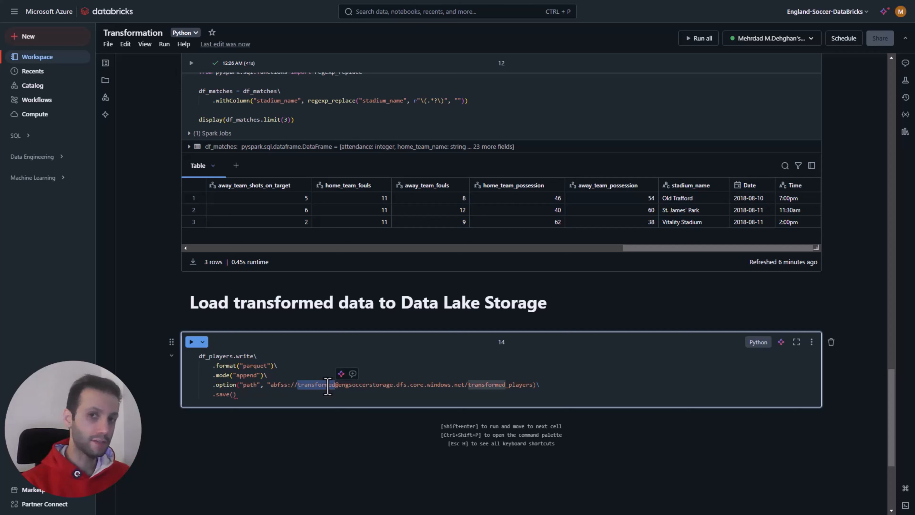
pyautogui.doubleClick(483, 385)
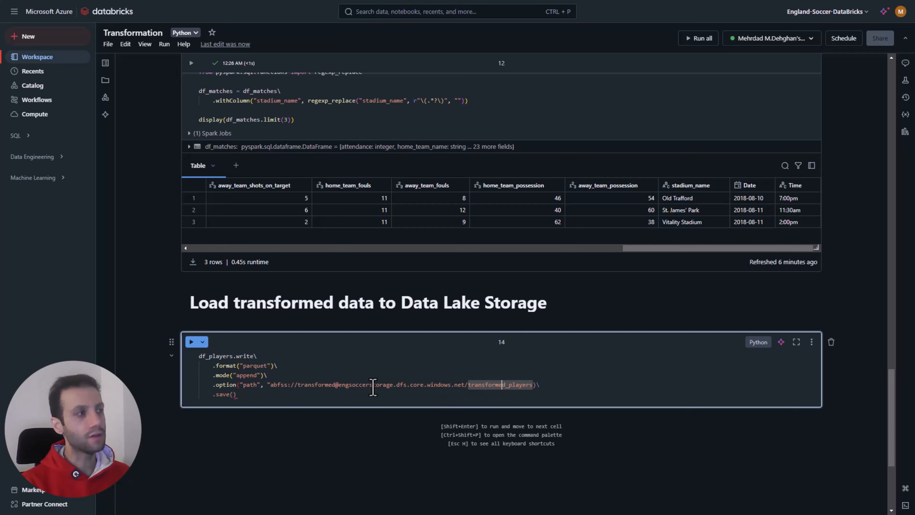
pyautogui.moveTo(234, 356); pyautogui.dragTo(202, 358)
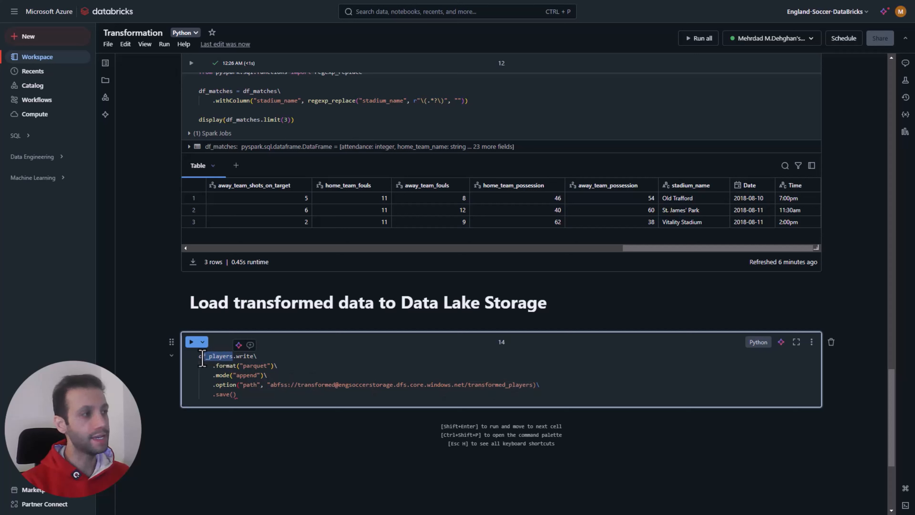
pyautogui.doubleClick(254, 366)
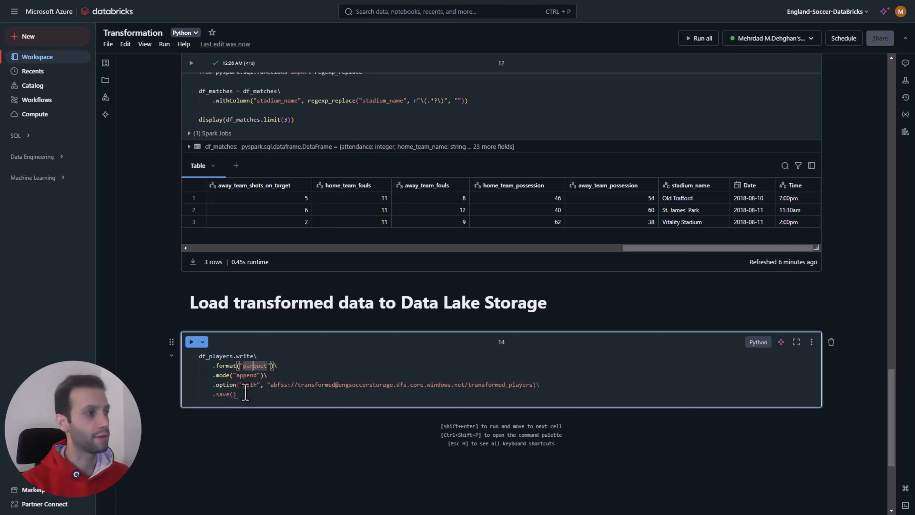
# Step: Duplicate the df_players write block below itself in the same cell and change the copy's DataFrame to df_matches
pyautogui.scroll(-1, 243, 385)
pyautogui.moveTo(237, 375); pyautogui.dragTo(190, 343)
pyautogui.hotkey('ctrl', 'c')
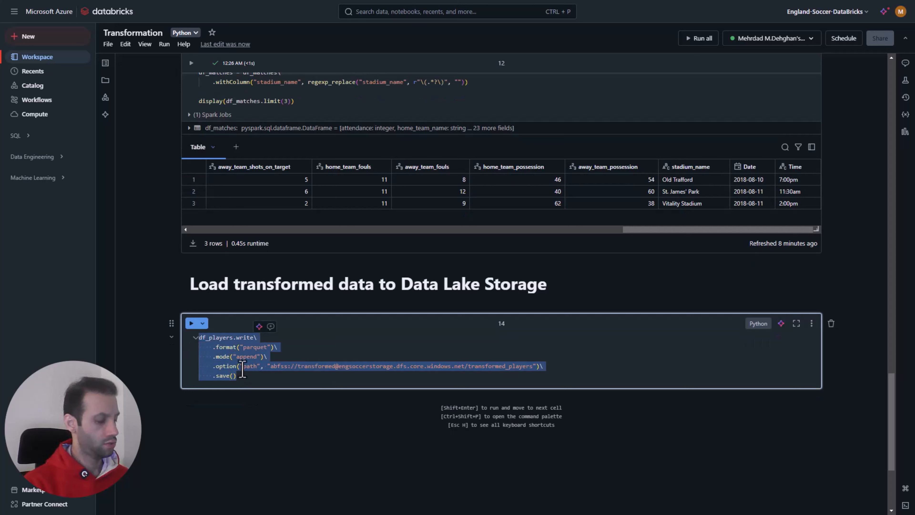
pyautogui.click(274, 378)
pyautogui.press('Return')
pyautogui.press('Return')
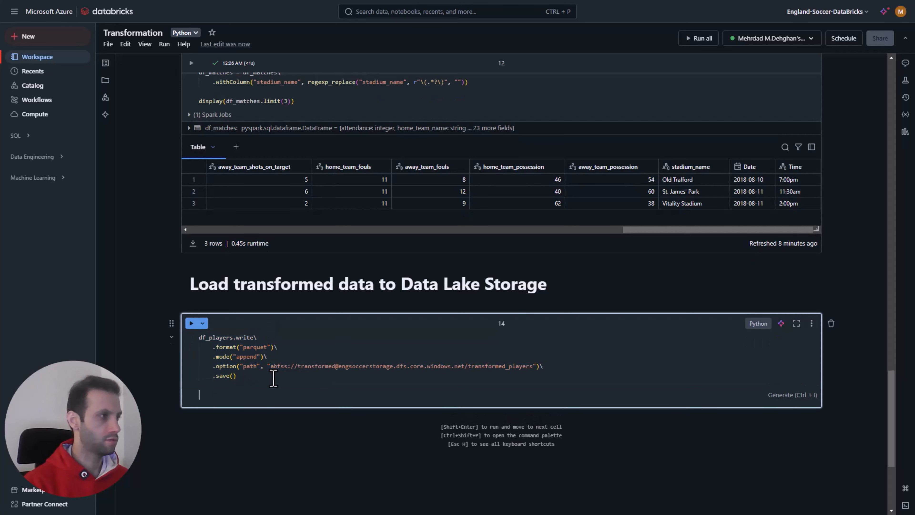
pyautogui.hotkey('ctrl', 'v')
pyautogui.moveTo(233, 394); pyautogui.dragTo(210, 393)
pyautogui.write('matches')
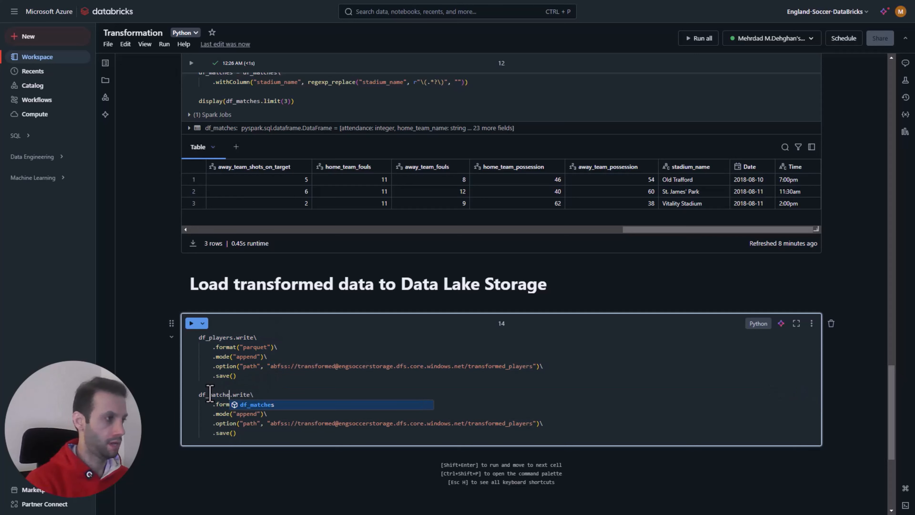
# Step: Change the target folder in the df_matches write path to transformed_matches
pyautogui.click(375, 340)
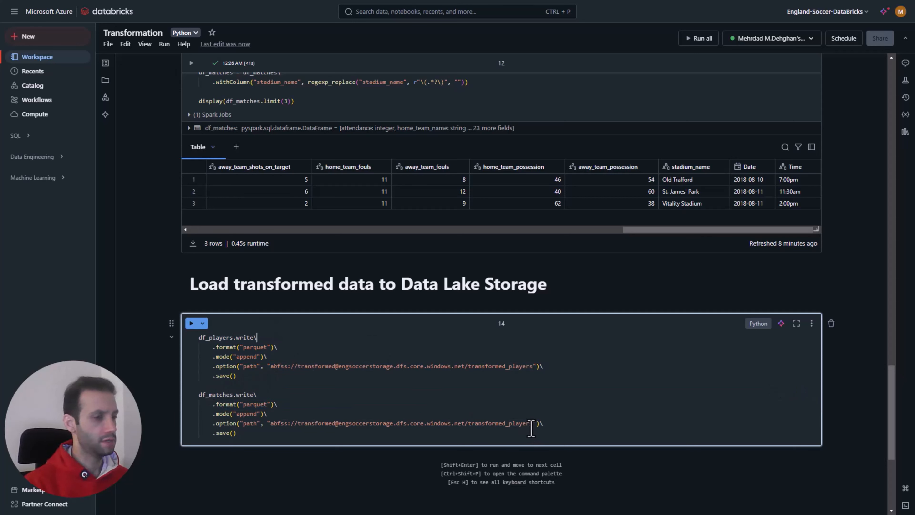
pyautogui.moveTo(532, 428); pyautogui.dragTo(509, 428)
pyautogui.write('mat')
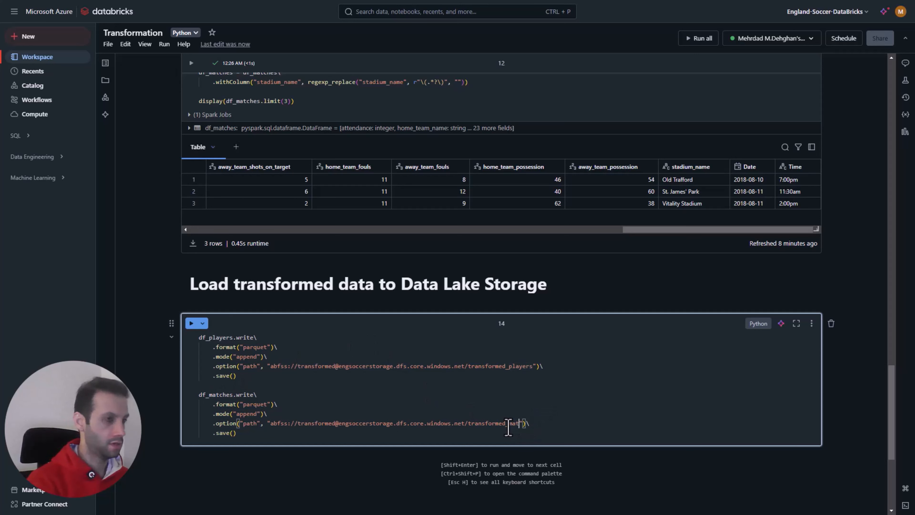
pyautogui.write('ches')
pyautogui.click(301, 395)
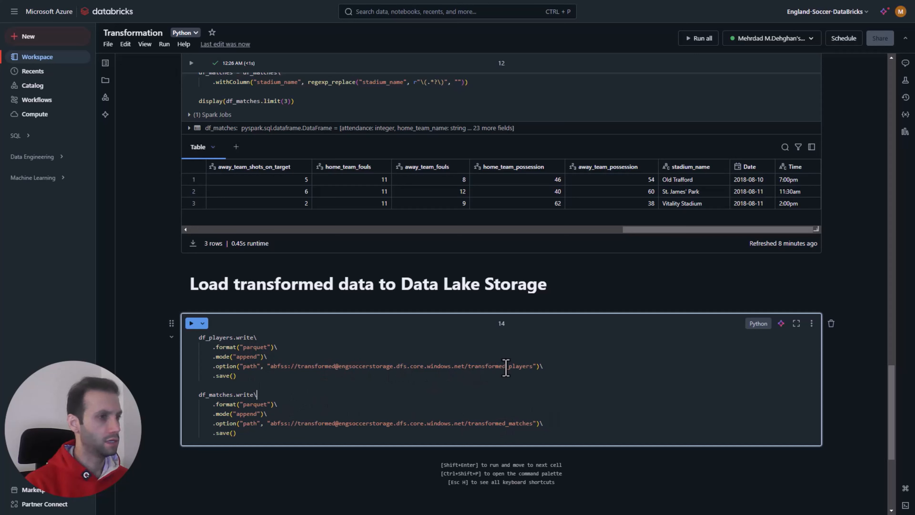
# Step: Copy the transformed container's name from the Azure portal and paste it as the container in both Databricks write paths
pyautogui.scroll(-1, 305, 389)
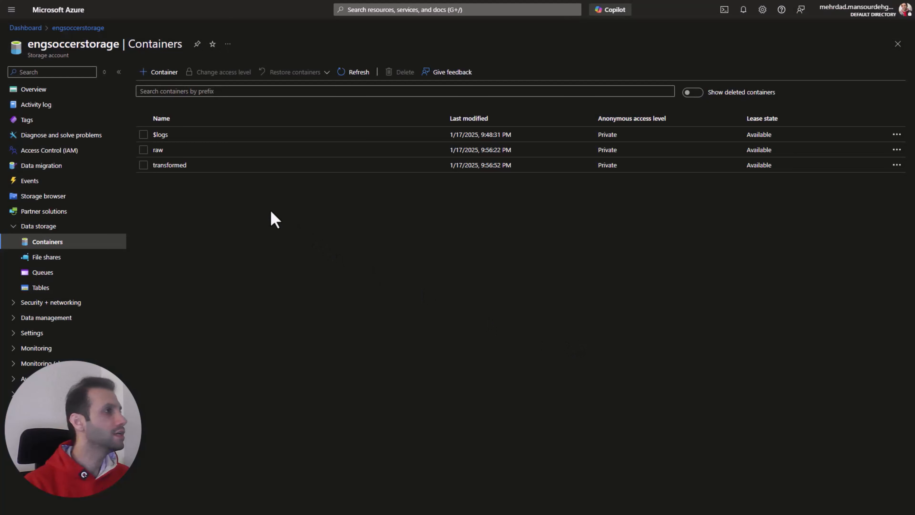
pyautogui.moveTo(195, 167); pyautogui.dragTo(151, 164)
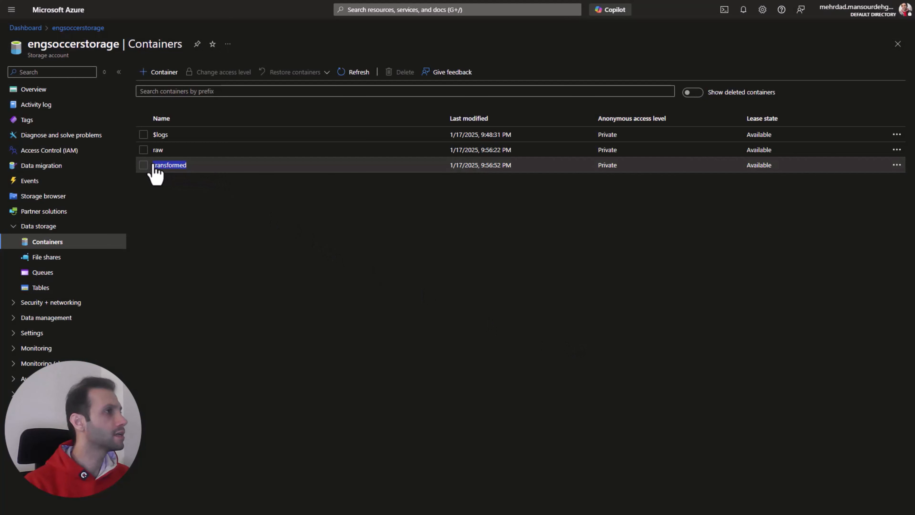
pyautogui.rightClick(172, 172)
pyautogui.click(194, 178)
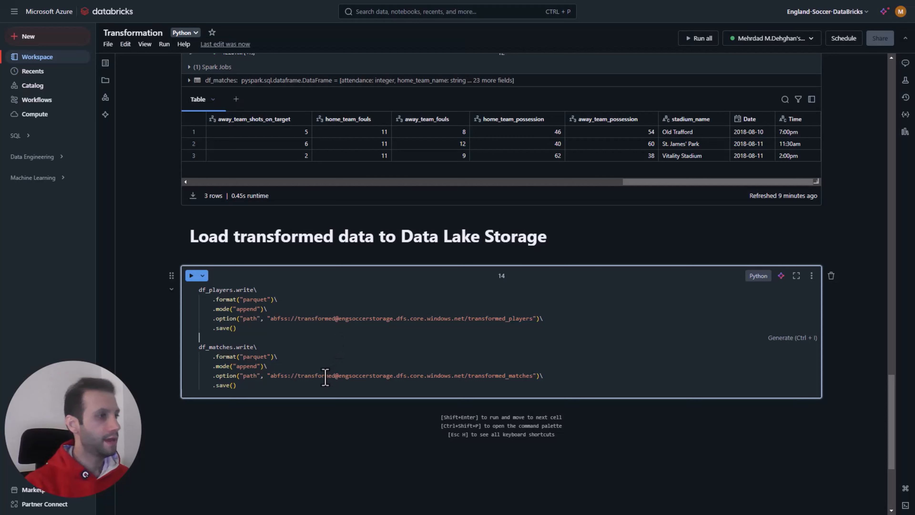
pyautogui.doubleClick(325, 377)
pyautogui.hotkey('ctrl', 'v')
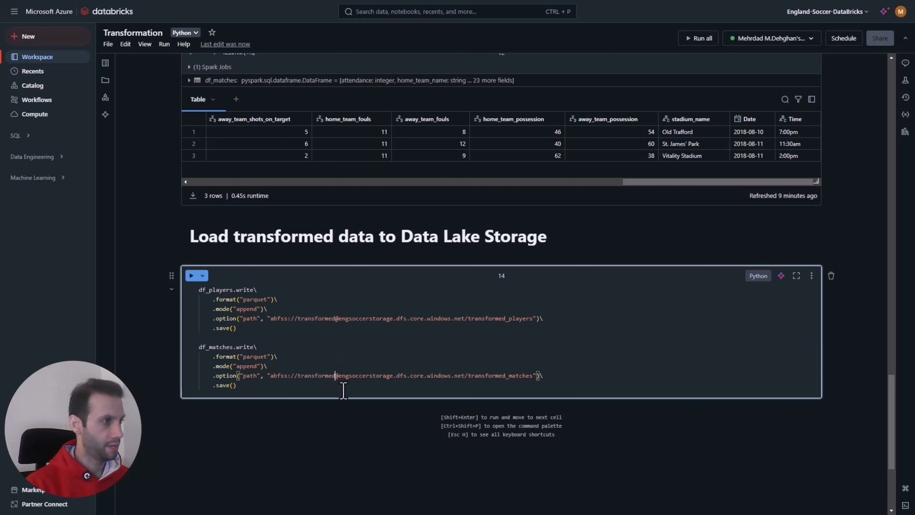
pyautogui.doubleClick(324, 319)
pyautogui.hotkey('ctrl', 'v')
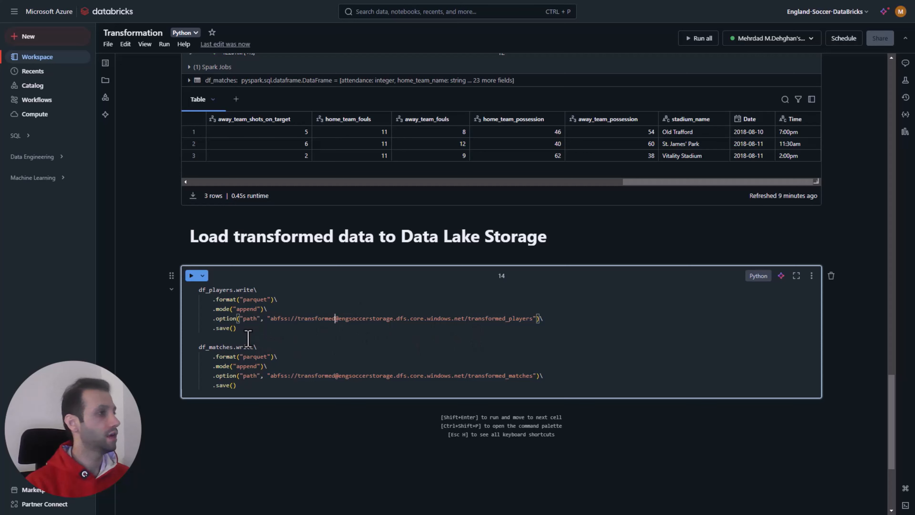
# Step: Run the write cell, then switch to the Azure portal, refresh the container list and open the transformed container
pyautogui.click(191, 275)
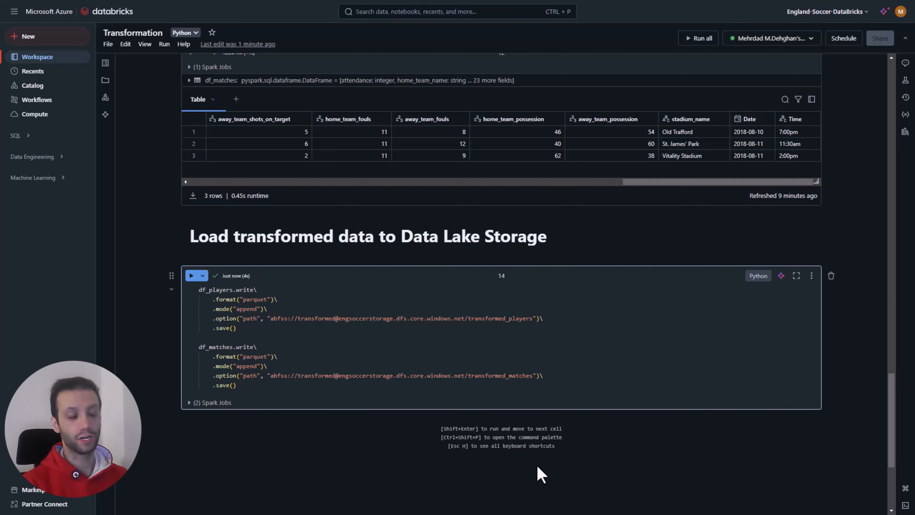
pyautogui.hotkey('ctrl', 'Tab')
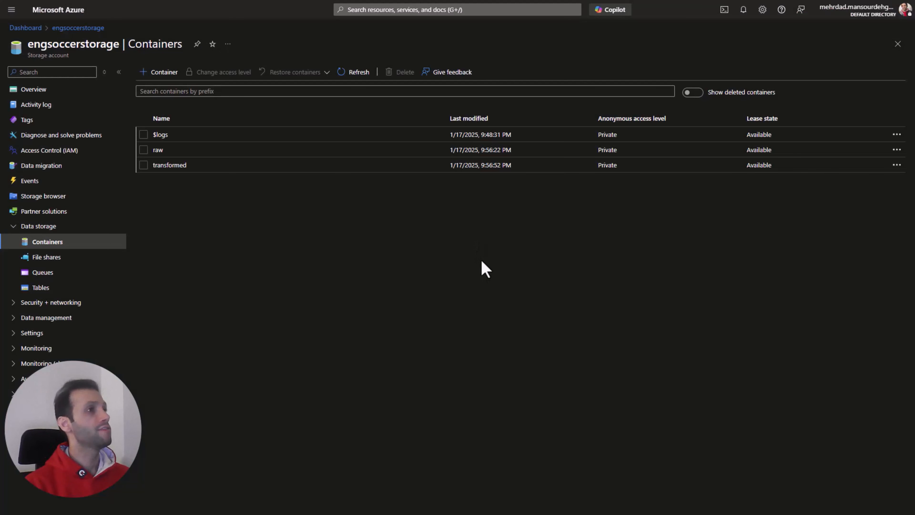
pyautogui.click(358, 78)
pyautogui.click(174, 165)
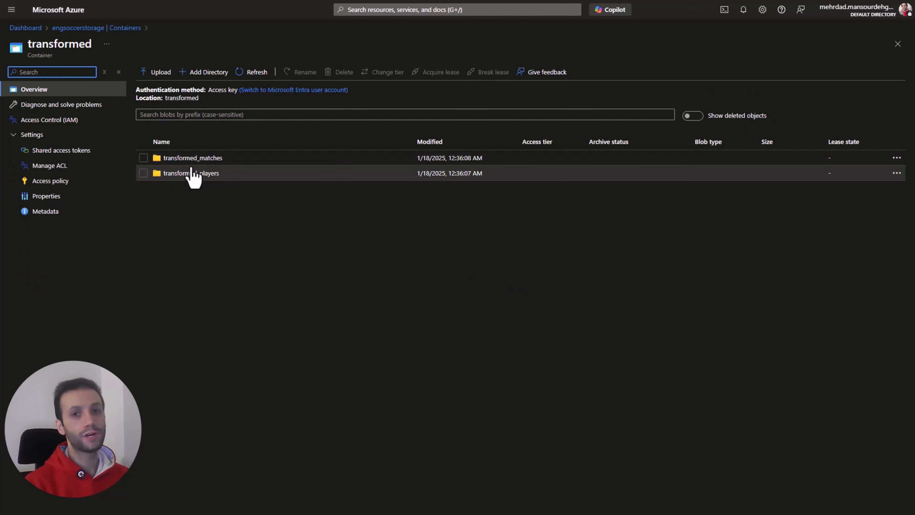
# Step: Examine the output files written in the transformed_players and transformed_matches folders of the transformed container
pyautogui.click(200, 174)
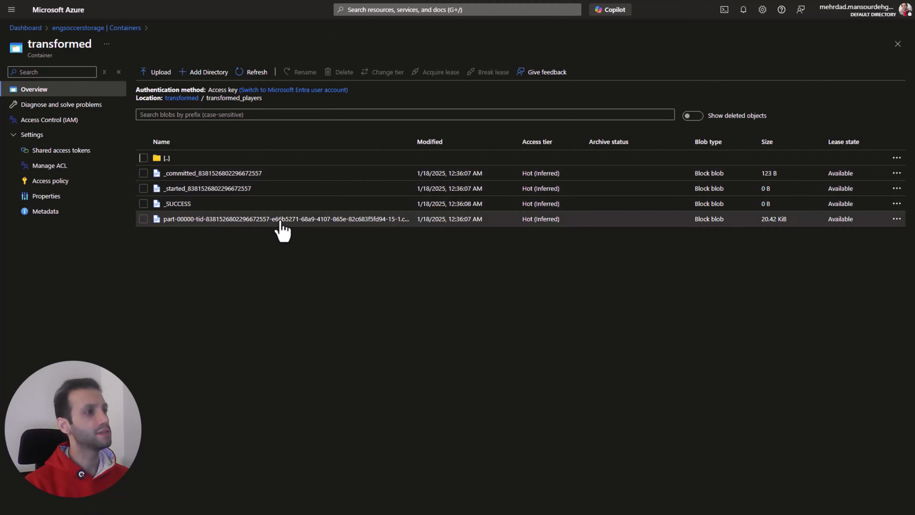
pyautogui.moveTo(471, 151); pyautogui.dragTo(542, 148)
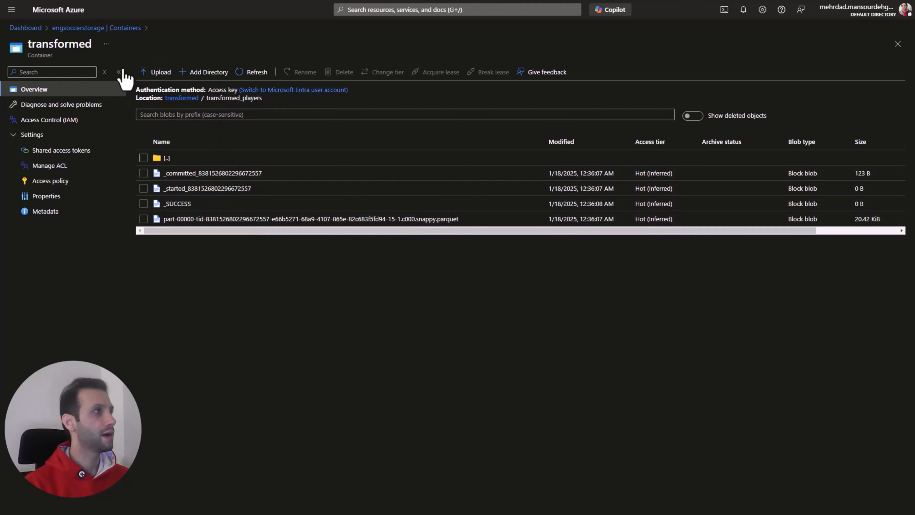
pyautogui.click(113, 29)
pyautogui.click(171, 164)
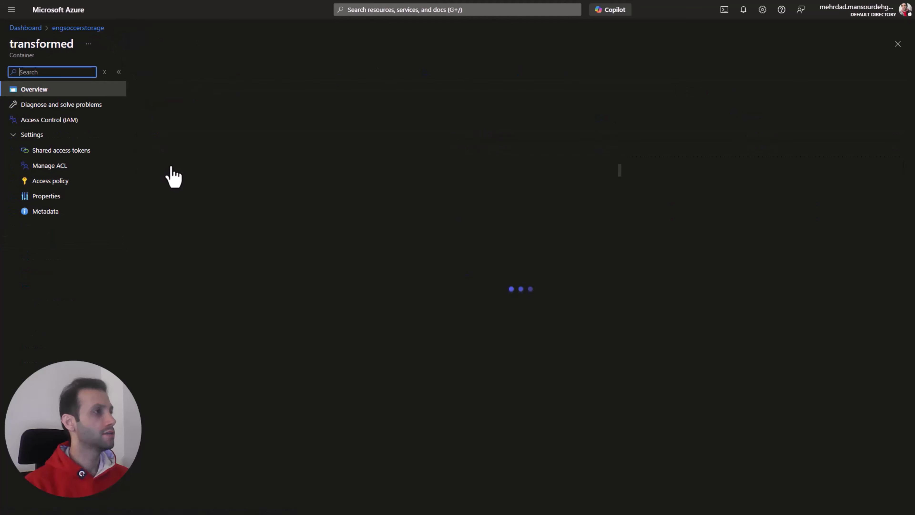
pyautogui.click(202, 159)
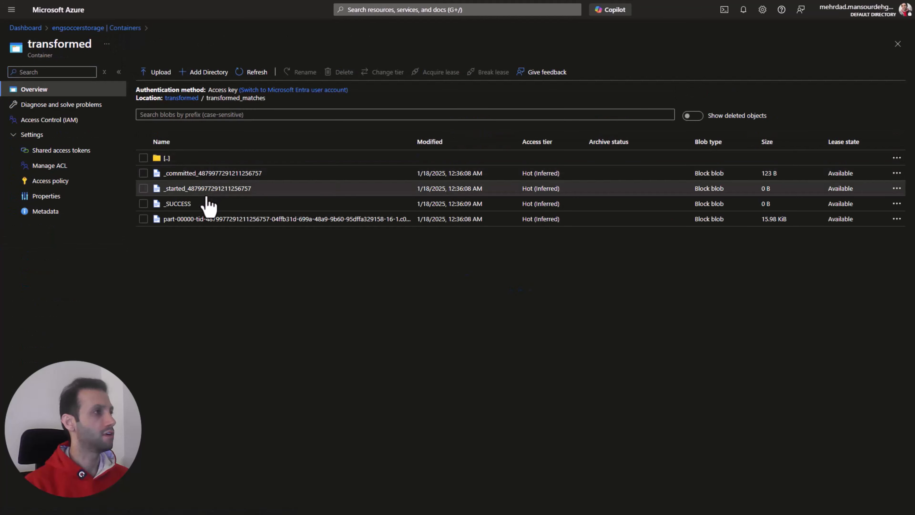
pyautogui.click(250, 221)
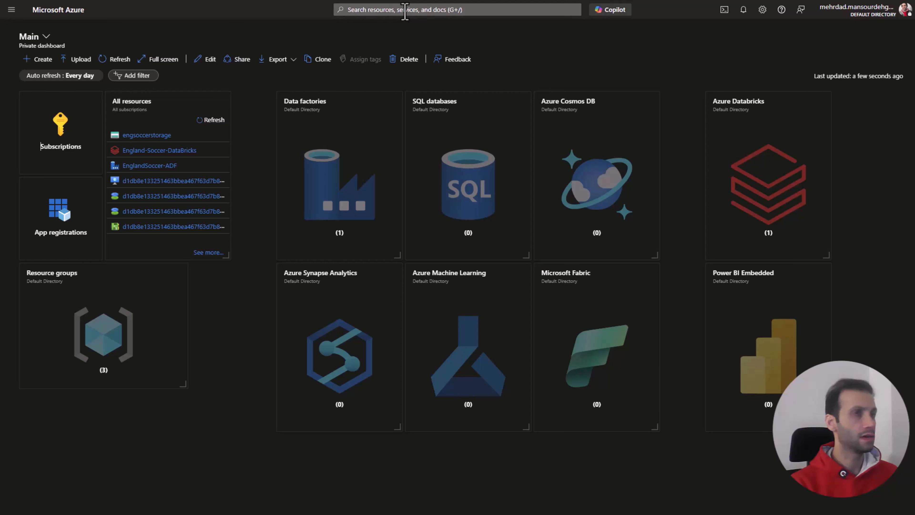
# Step: Start creating an Azure Synapse Analytics workspace and assign it to the EnglandSoccer-RG resource group
pyautogui.click(340, 346)
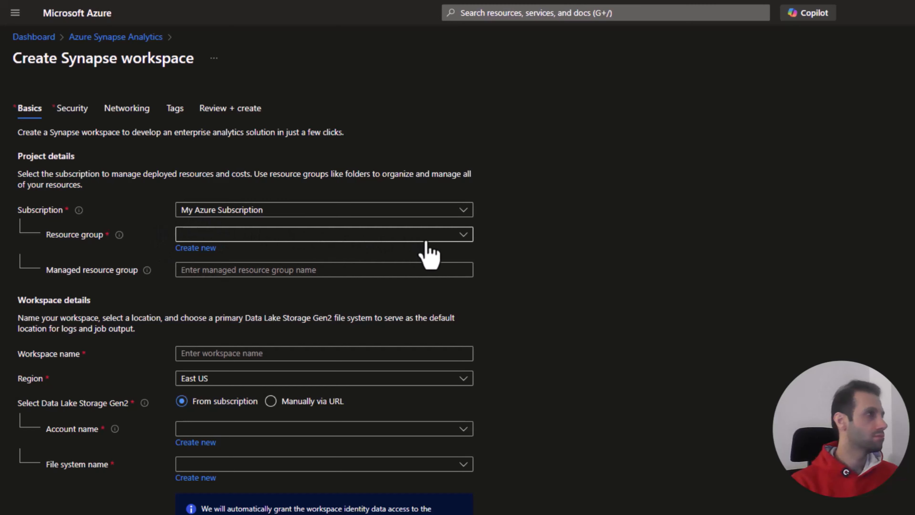
pyautogui.click(469, 239)
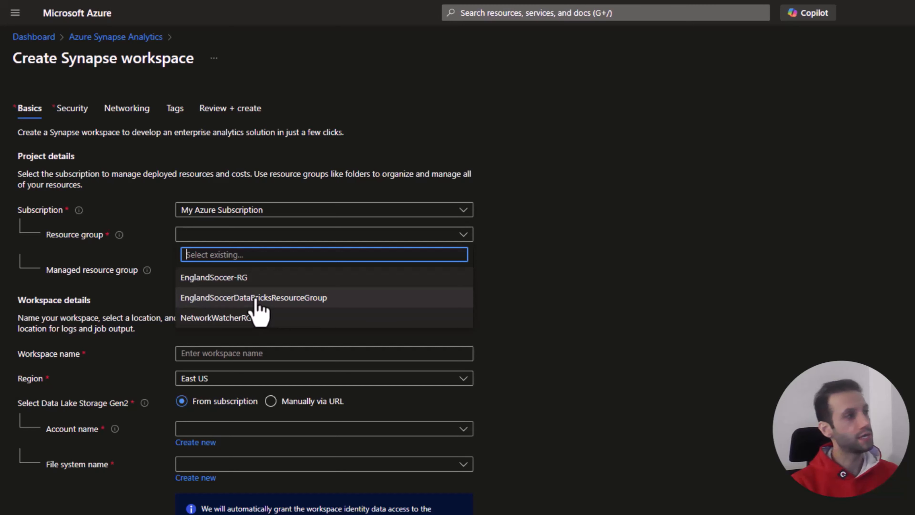
pyautogui.click(226, 284)
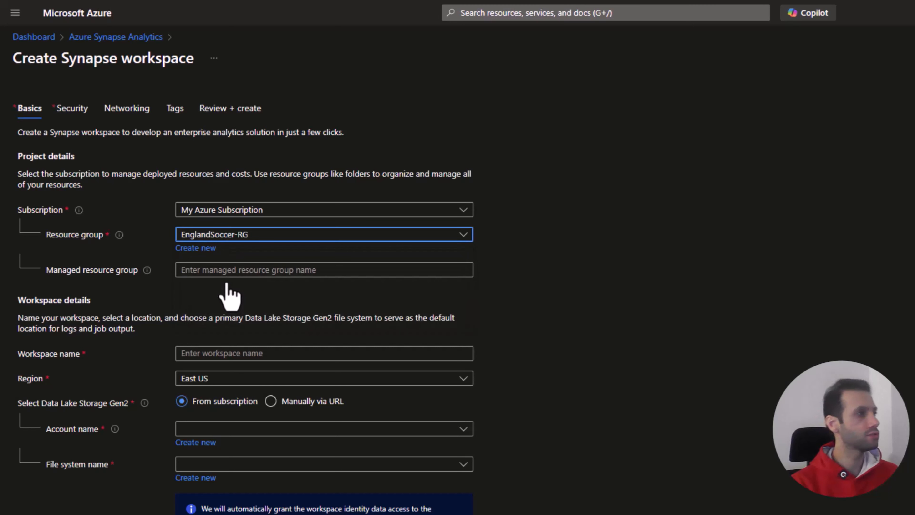
# Step: Enter EnglandSoccerFootballManagedResourceGroup as the Synapse workspace's managed resource group name
pyautogui.click(224, 273)
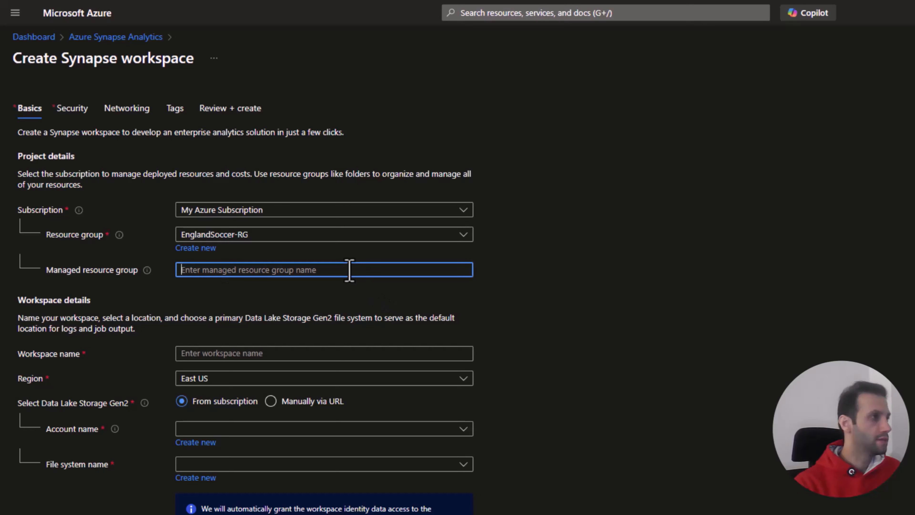
pyautogui.write('England')
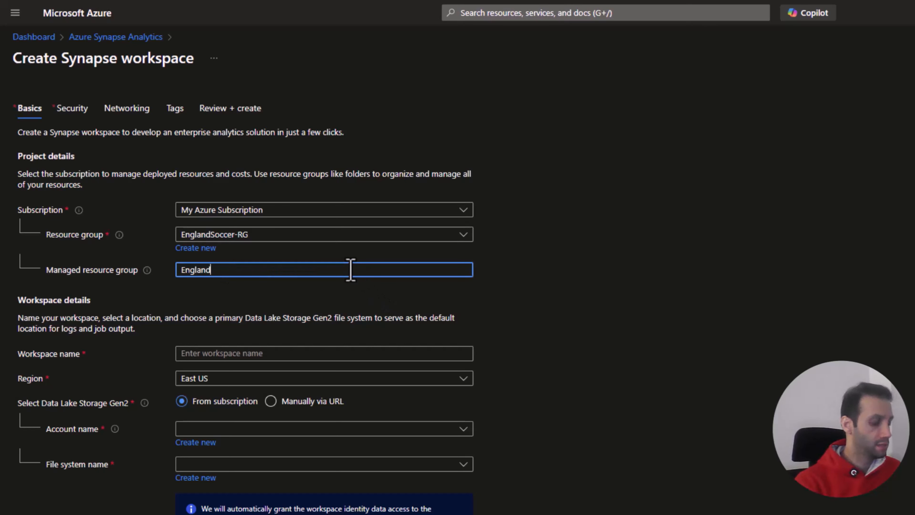
pyautogui.write('SoccerFootball')
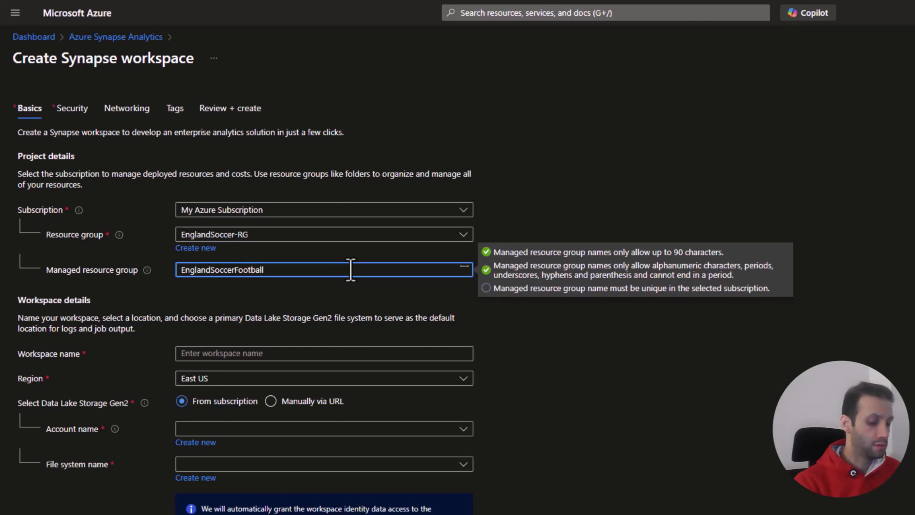
pyautogui.write('Re')
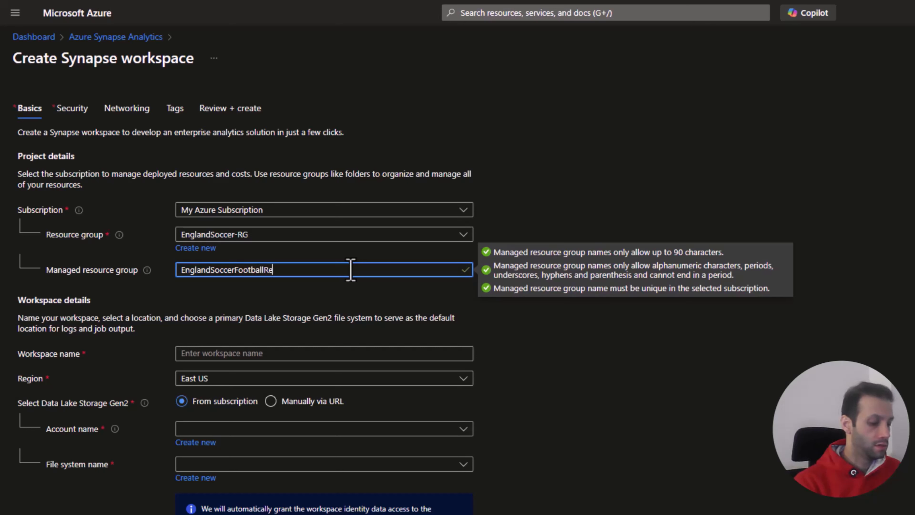
pyautogui.press('BackSpace')
pyautogui.press('BackSpace')
pyautogui.write('Manage')
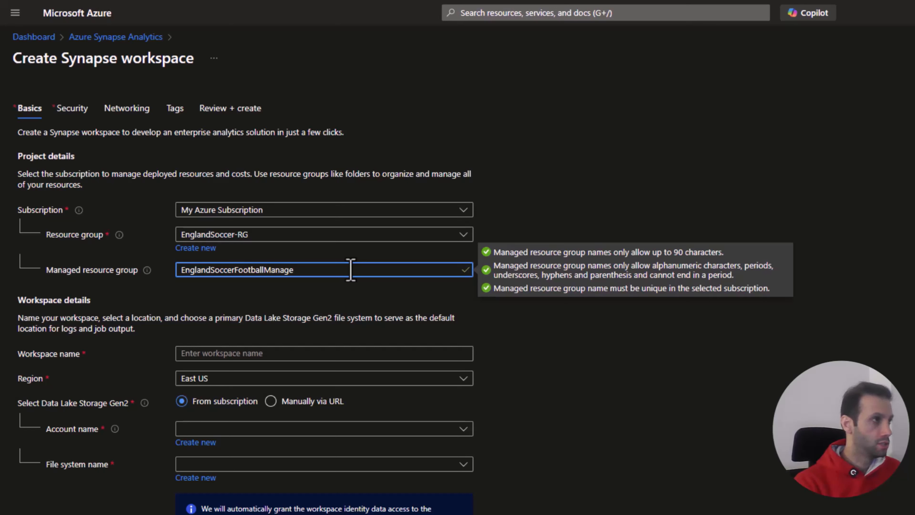
pyautogui.write('d')
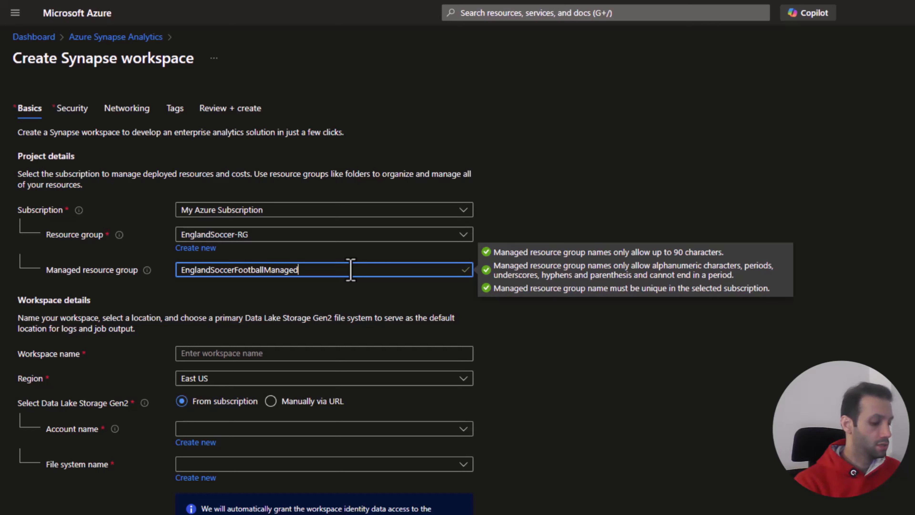
pyautogui.write('ResourceG')
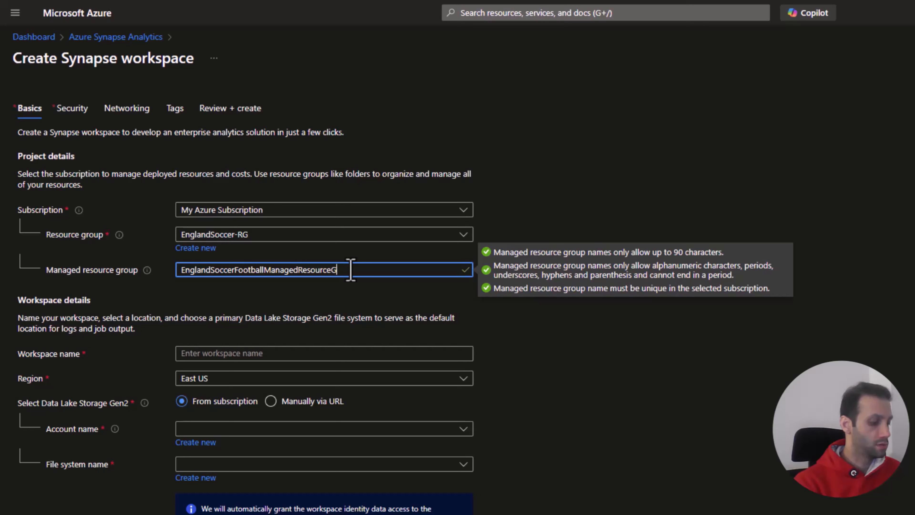
pyautogui.write('rou')
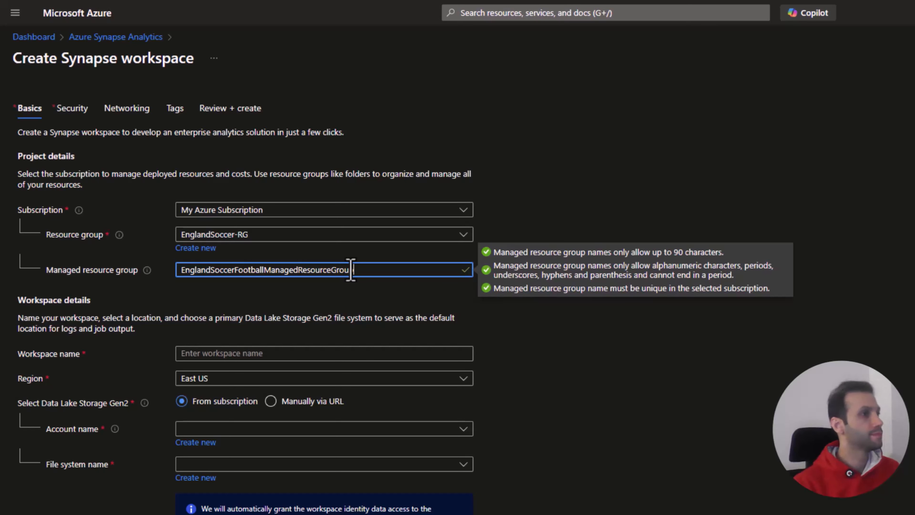
pyautogui.write('p')
# Step: Replace Managed with Synapse in the managed resource group name, making it EnglandSoccerFootballSynapseResourceGroup
pyautogui.click(269, 234)
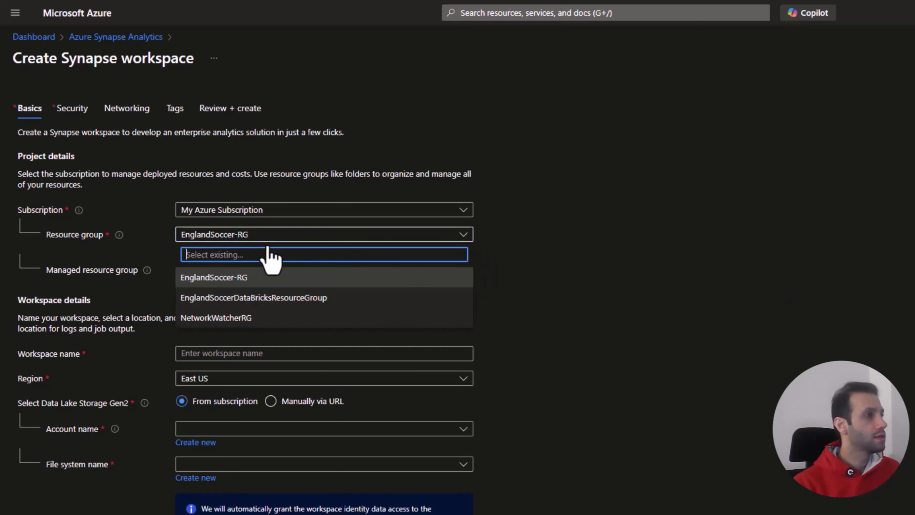
pyautogui.click(527, 352)
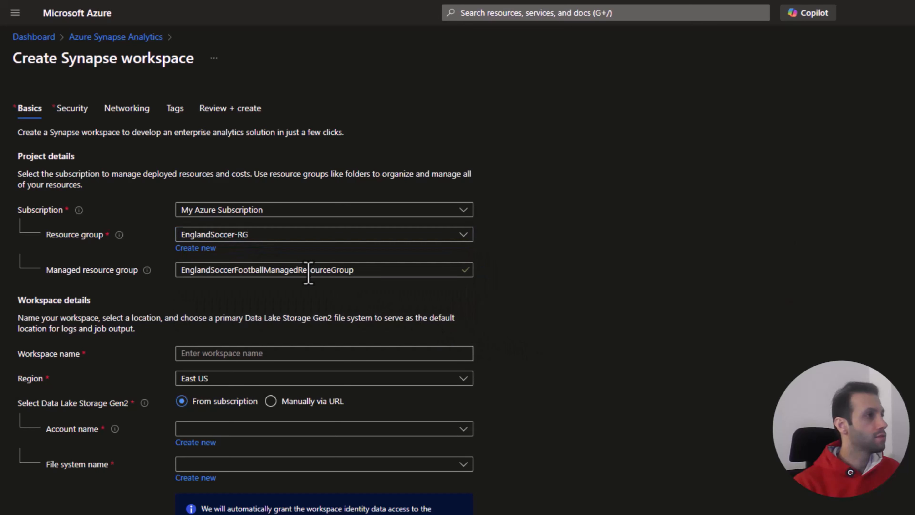
pyautogui.moveTo(298, 273); pyautogui.dragTo(265, 271)
pyautogui.write('Syna')
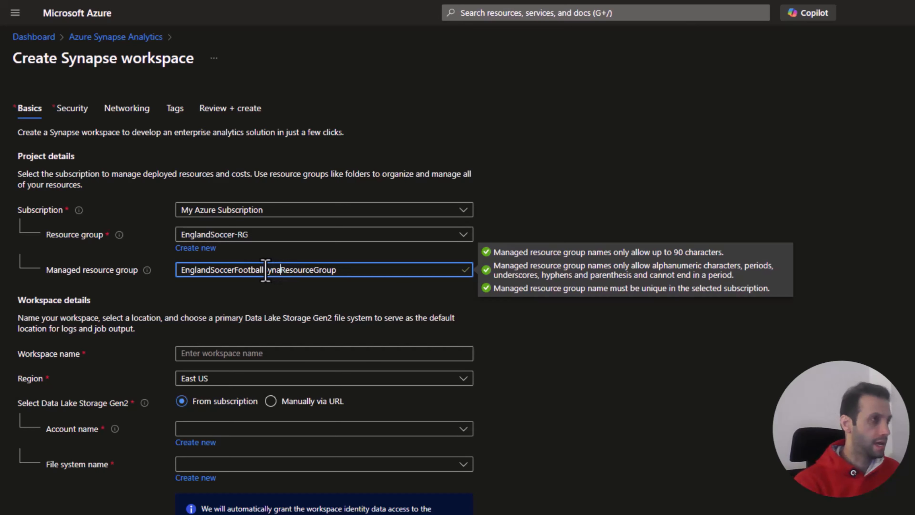
pyautogui.write('pse')
pyautogui.click(252, 239)
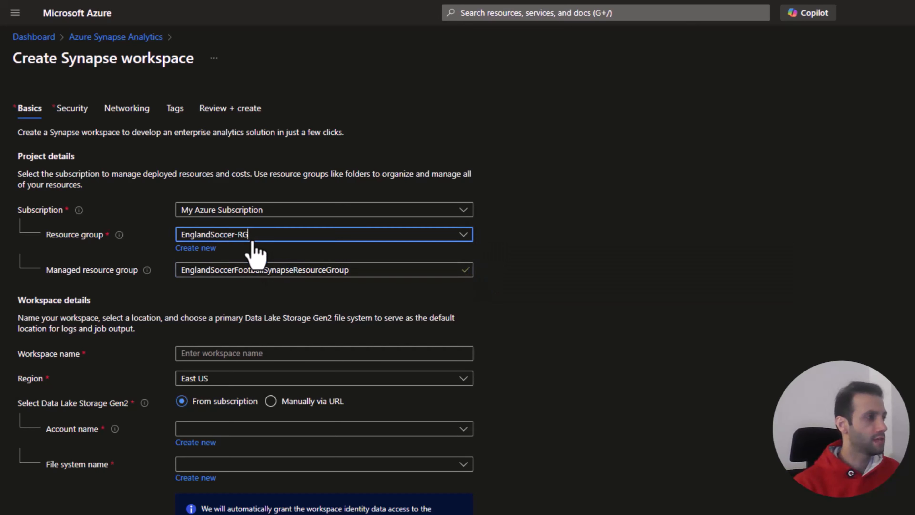
pyautogui.click(496, 307)
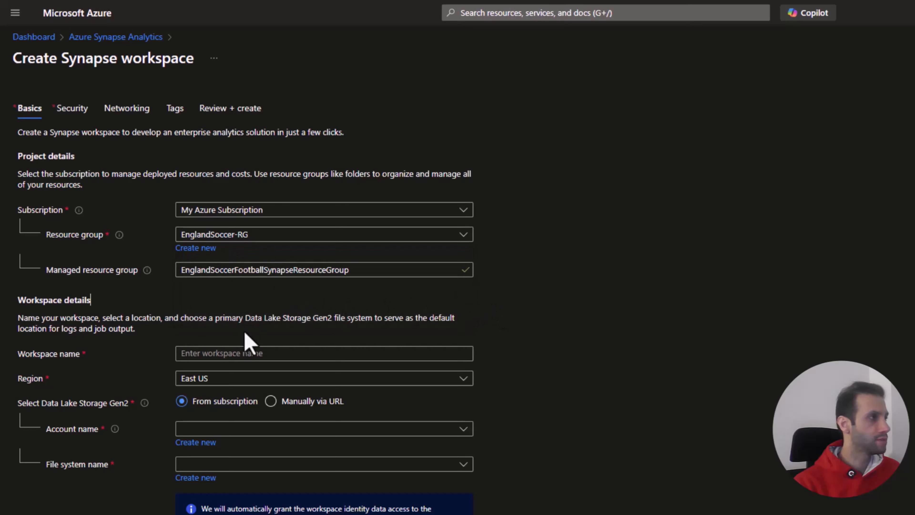
# Step: Enter England-Soccer-Sypanse as the Synapse workspace name
pyautogui.click(243, 355)
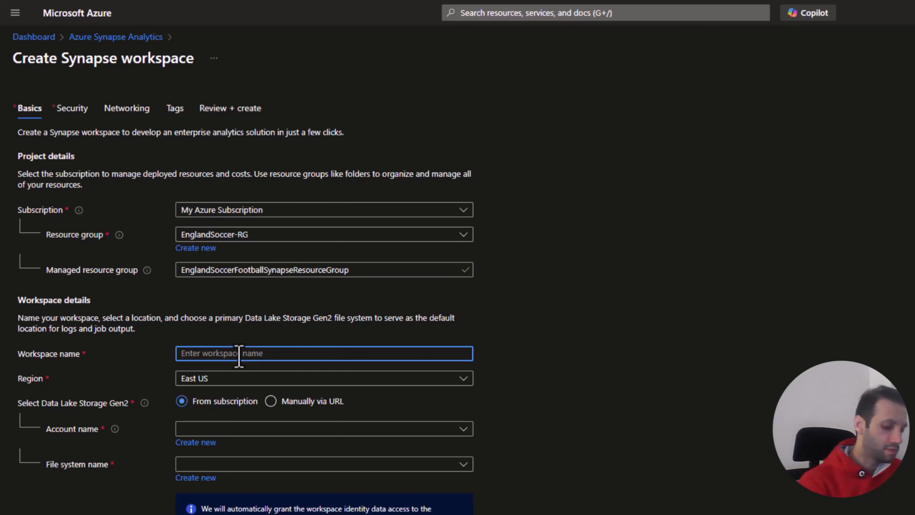
pyautogui.write('England-Soccer')
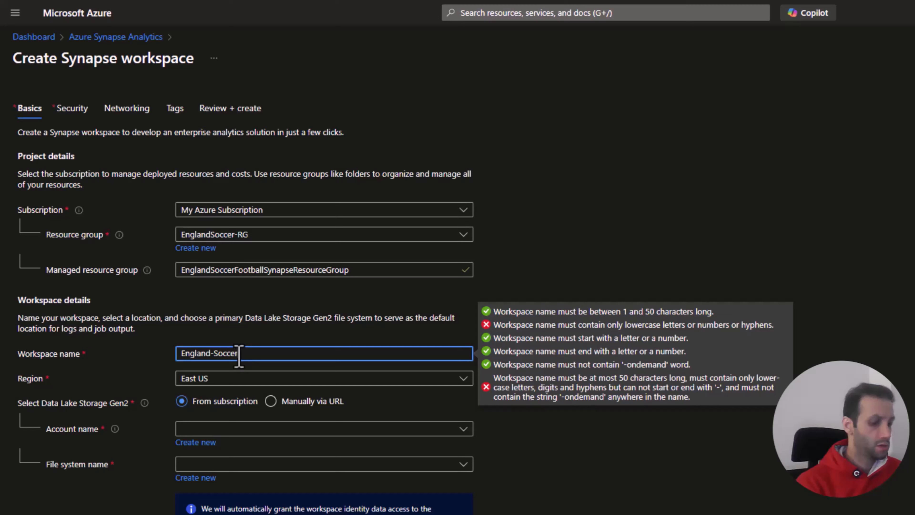
pyautogui.write('-')
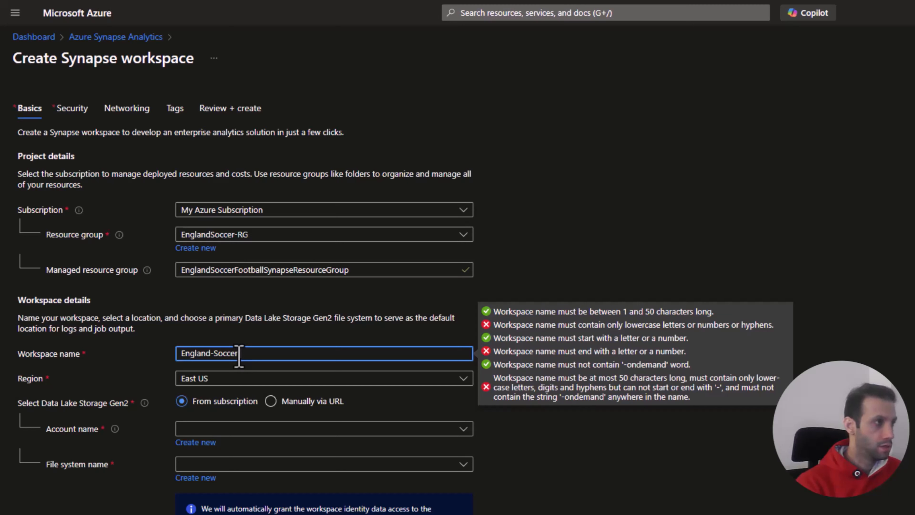
pyautogui.write('Sypanse')
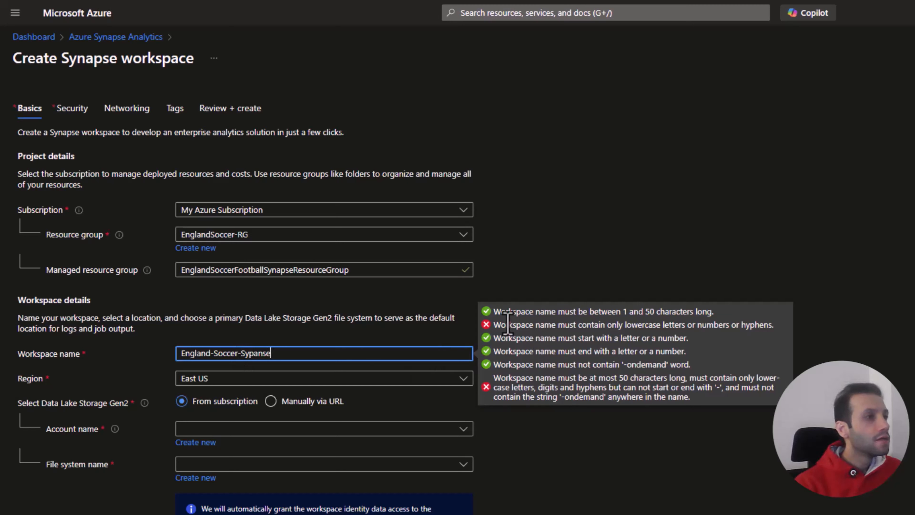
# Step: Change the capital letters in the workspace name to lowercase so it reads england-soccer-sypanse
pyautogui.click(246, 353)
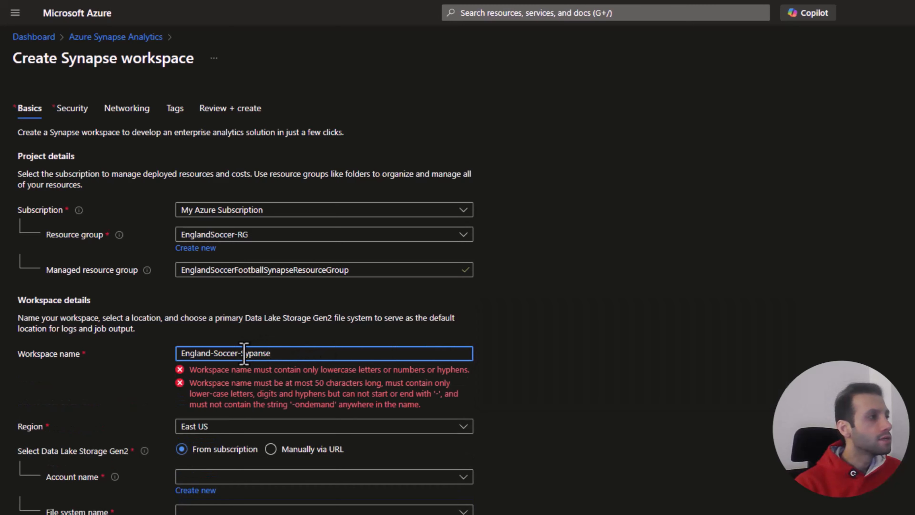
pyautogui.press('BackSpace')
pyautogui.write('s')
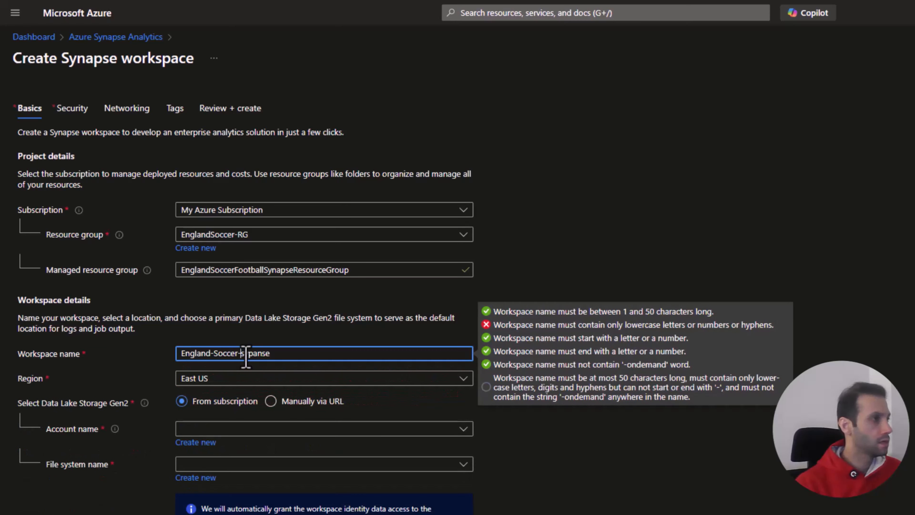
pyautogui.press('BackSpace')
pyautogui.write('s')
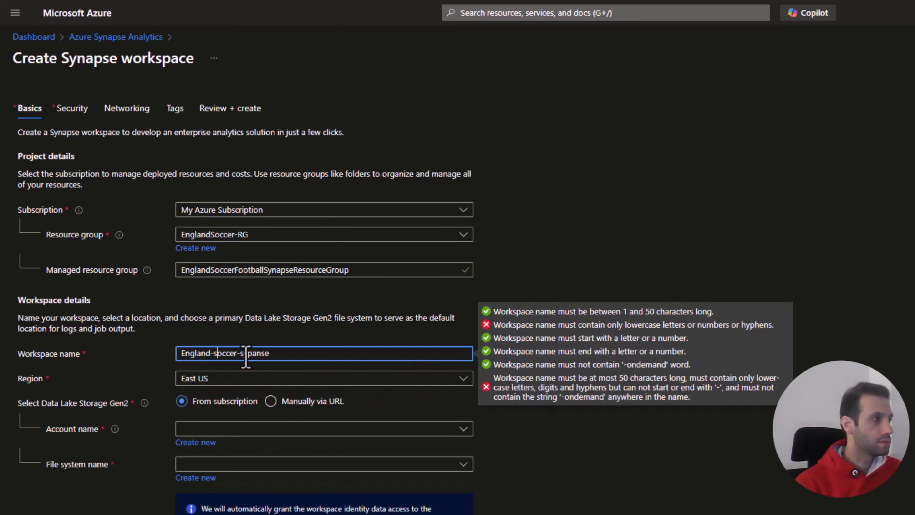
pyautogui.press('Left')
pyautogui.press('Left')
pyautogui.press('Left')
pyautogui.press('Left')
pyautogui.press('Left')
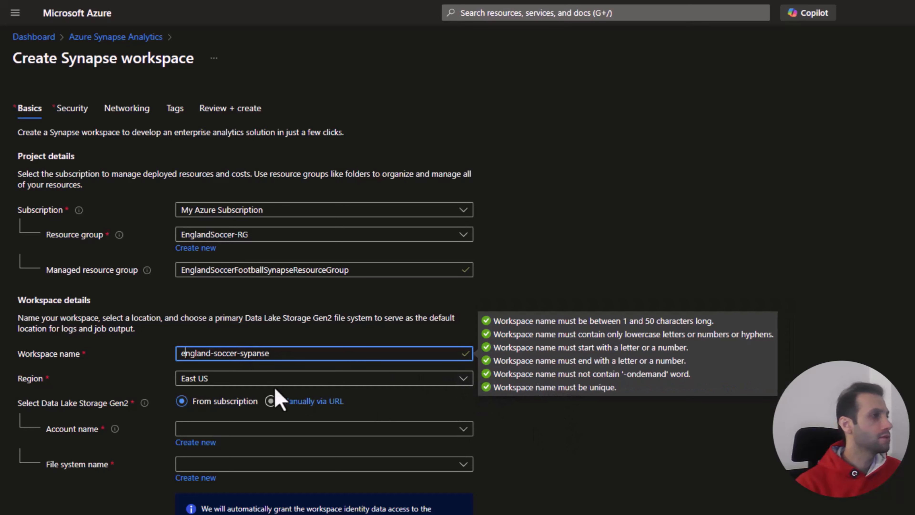
pyautogui.click(589, 455)
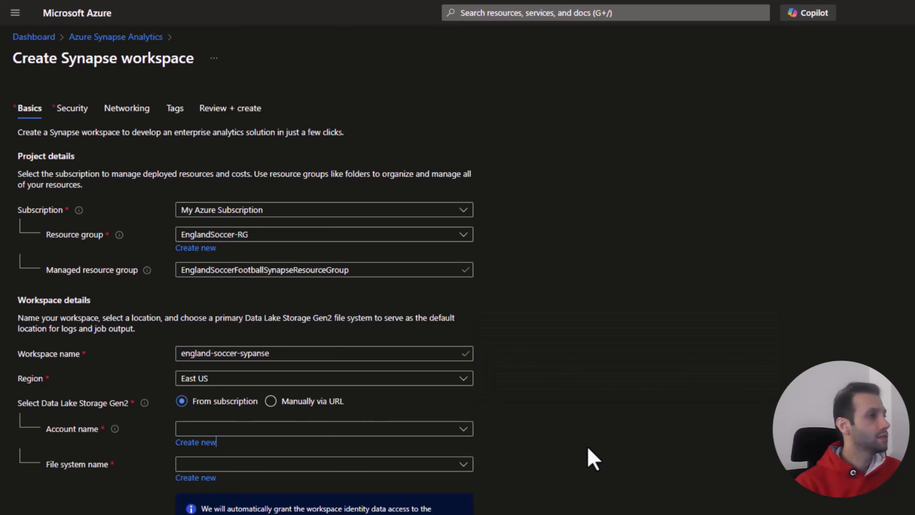
# Step: Select engsoccerstorage from the subscription as the workspace's Data Lake Storage Gen2 account
pyautogui.scroll(-1, 269, 415)
pyautogui.scroll(-3, 268, 386)
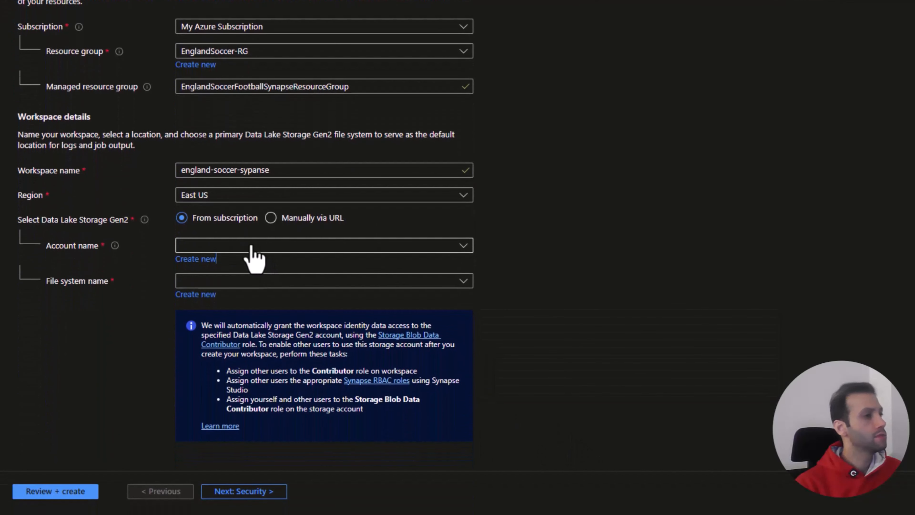
pyautogui.click(463, 247)
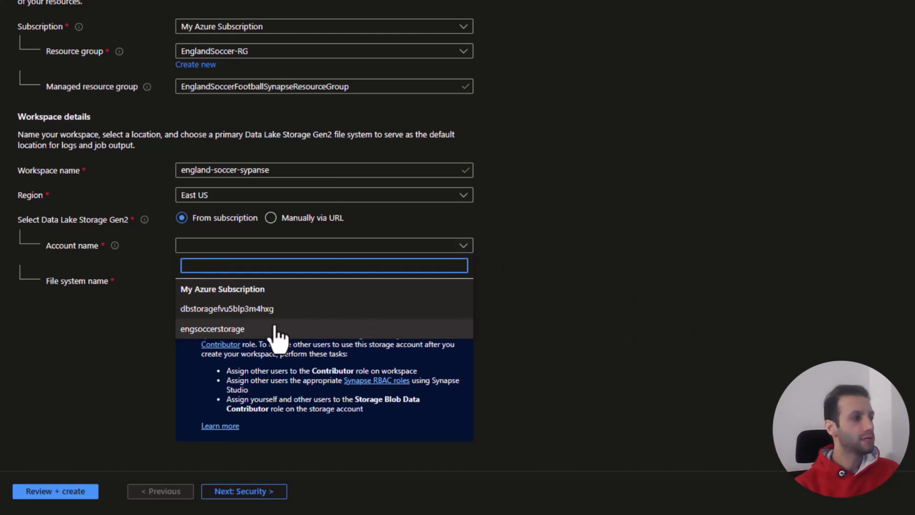
pyautogui.click(266, 326)
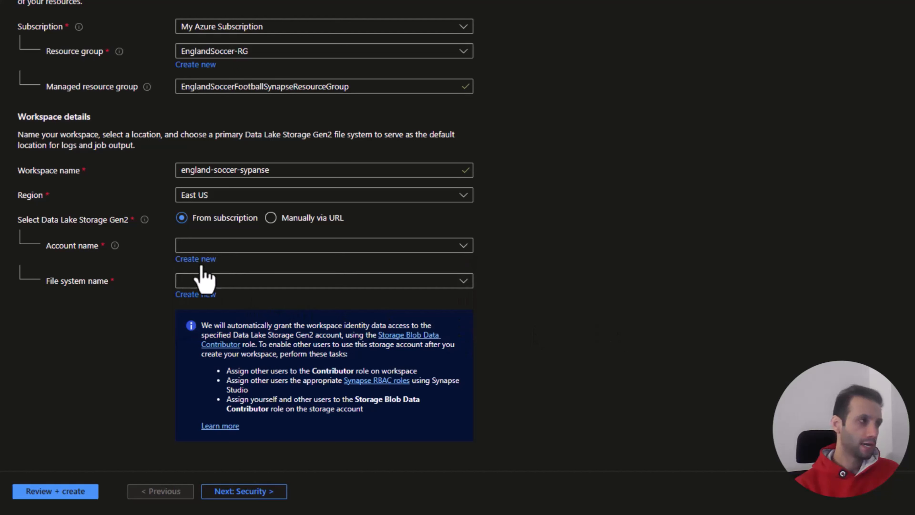
pyautogui.click(413, 249)
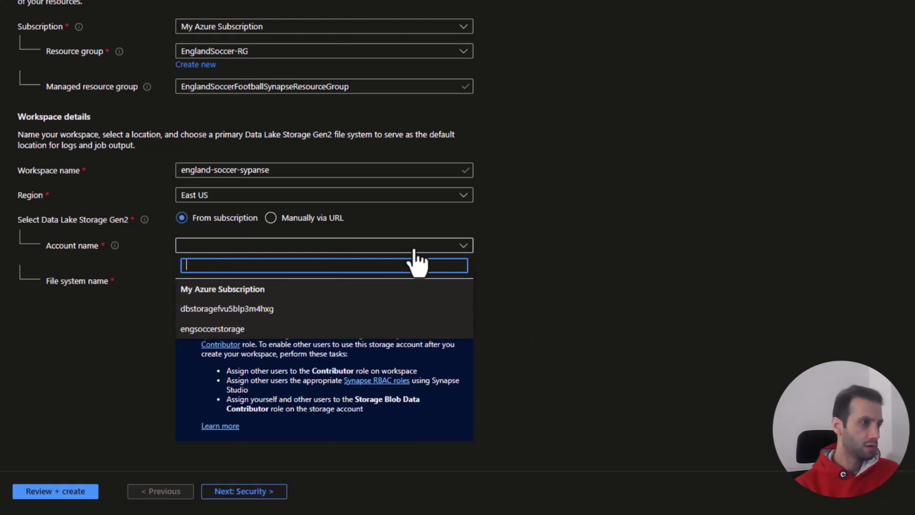
pyautogui.click(240, 329)
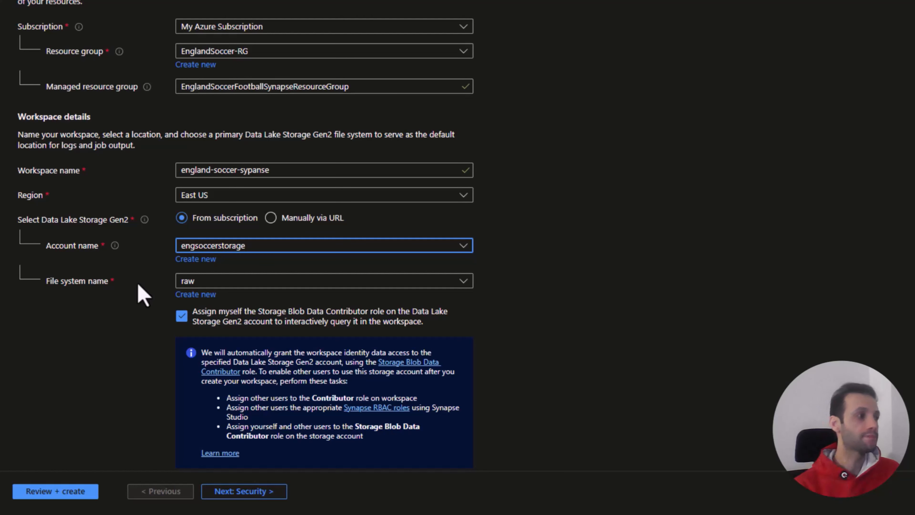
# Step: Choose transformed as the workspace's Data Lake file system and proceed to the security settings
pyautogui.click(229, 287)
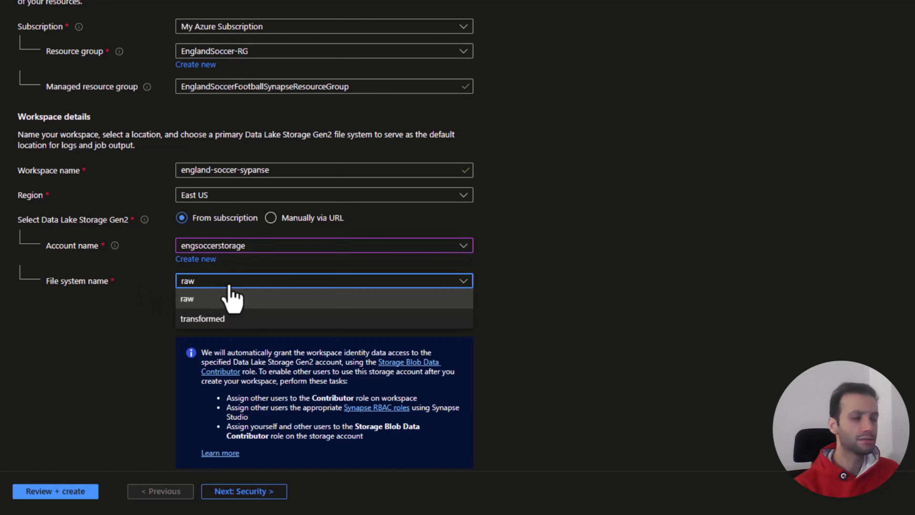
pyautogui.click(223, 319)
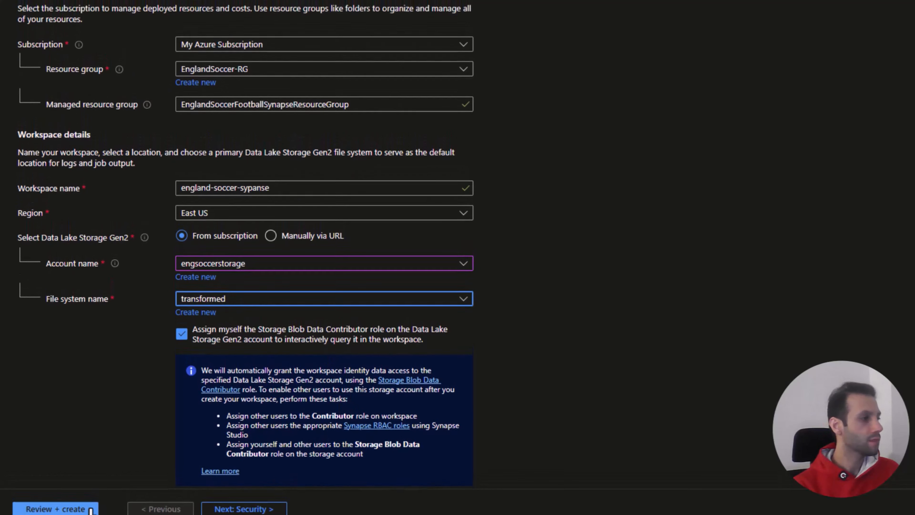
pyautogui.click(243, 509)
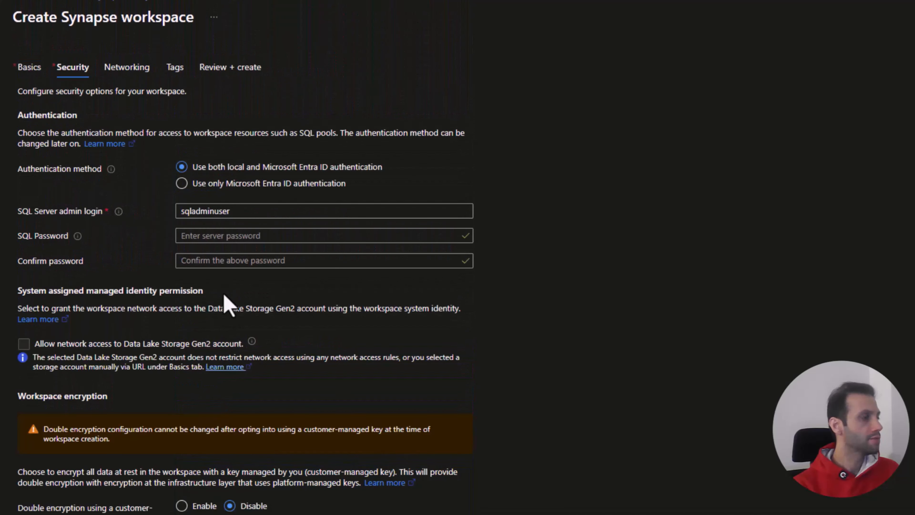
# Step: Replace the default SQL Server admin login with a personal admin login name
pyautogui.doubleClick(239, 209)
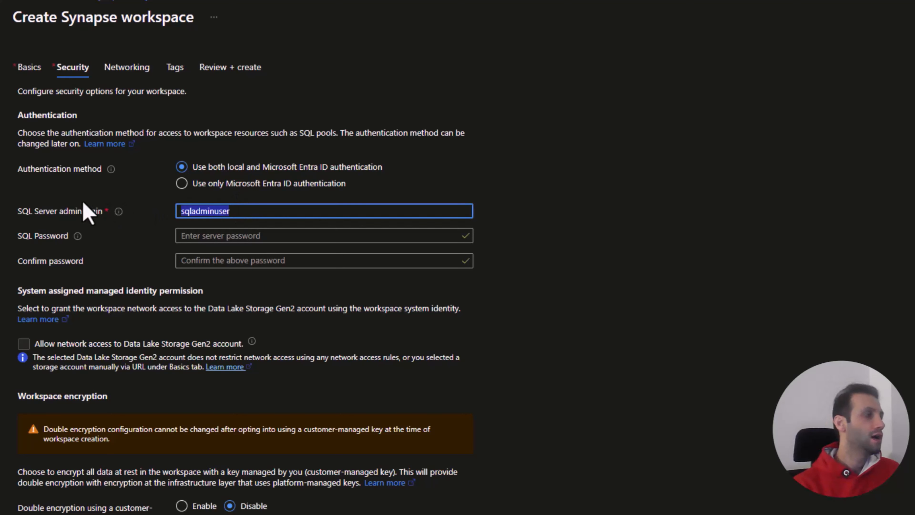
pyautogui.write('adm')
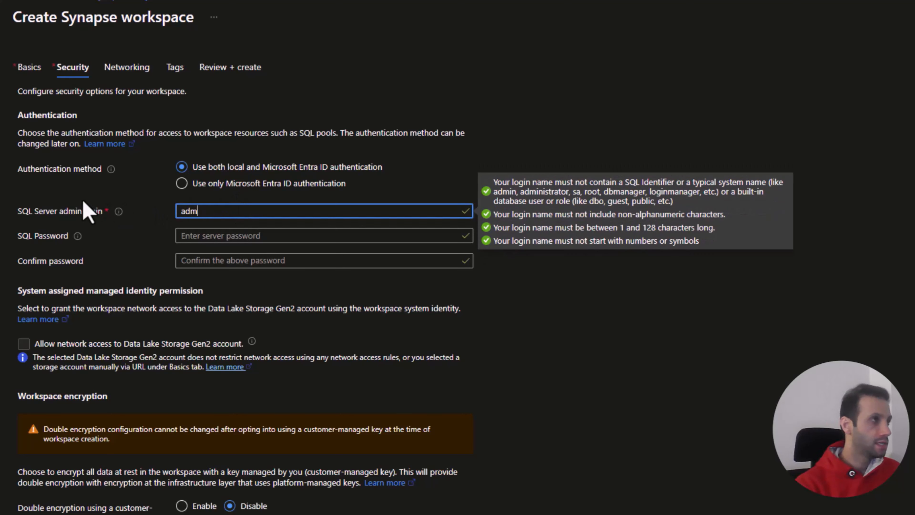
pyautogui.write('inmehrdad')
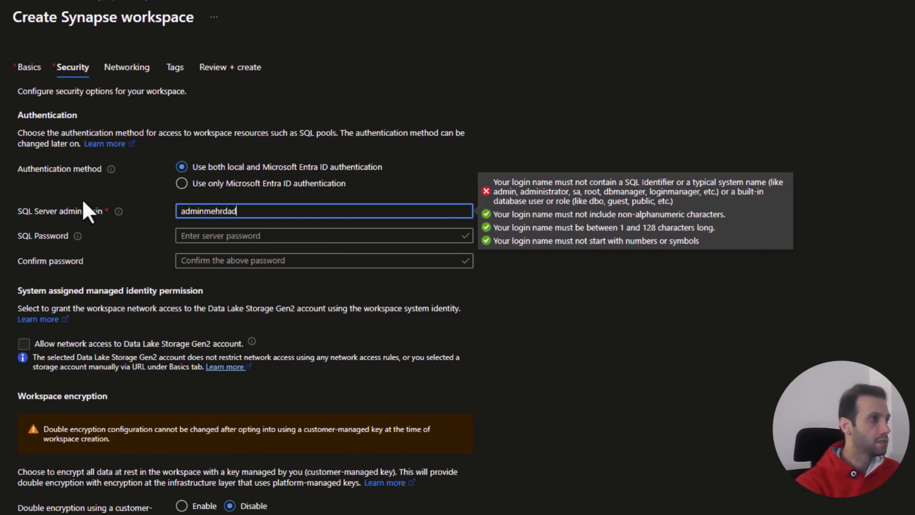
# Step: Enter the SQL password for the admin login and fill in its confirmation
pyautogui.press('Tab')
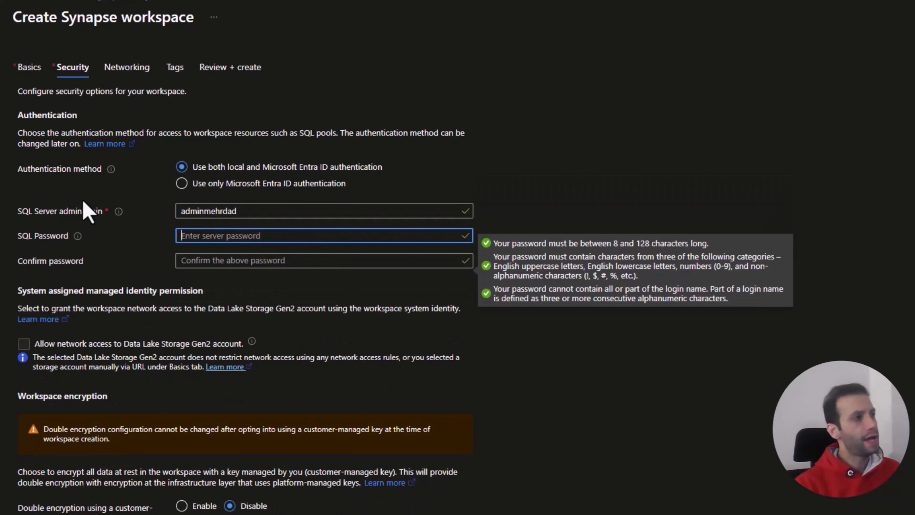
pyautogui.write('P')
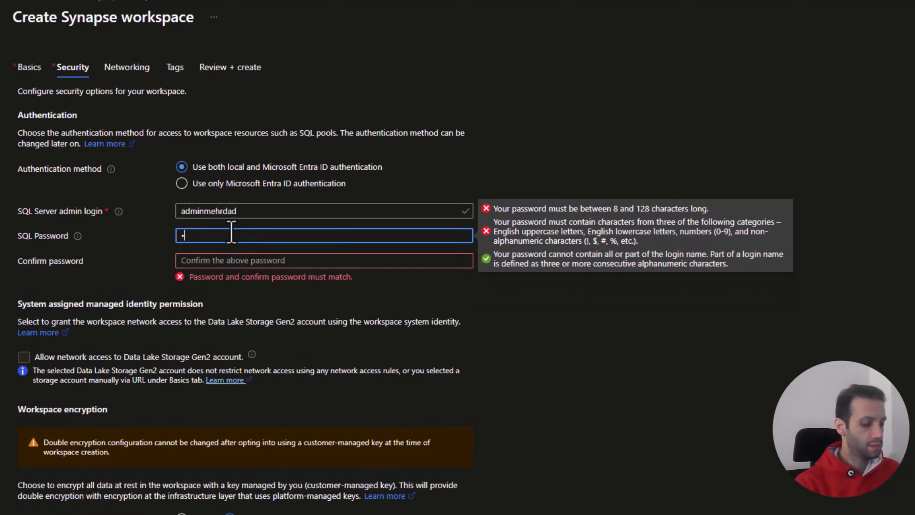
pyautogui.write('••••••••')
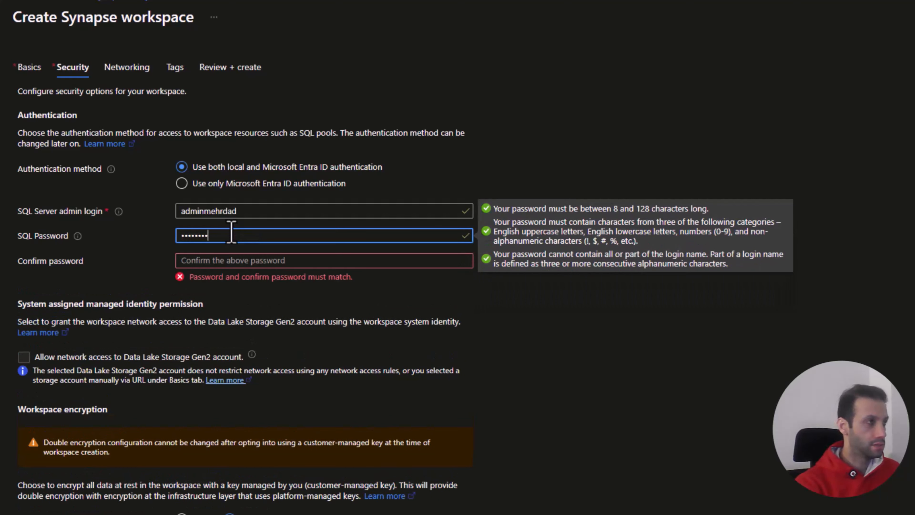
pyautogui.press('Tab')
pyautogui.write('•')
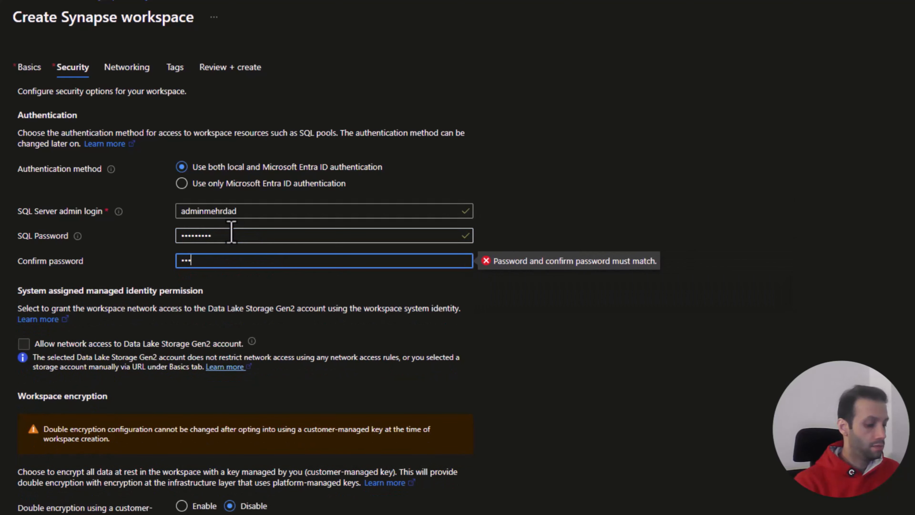
pyautogui.write('••••••')
pyautogui.click(617, 368)
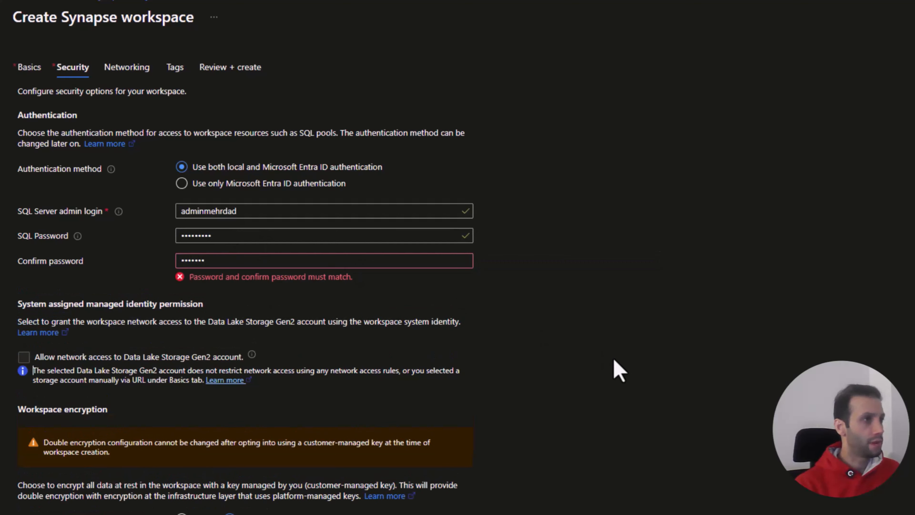
# Step: Clear the password confirmation and re-enter the SQL password there so both entries match
pyautogui.click(245, 265)
pyautogui.hotkey('ctrl', 'a')
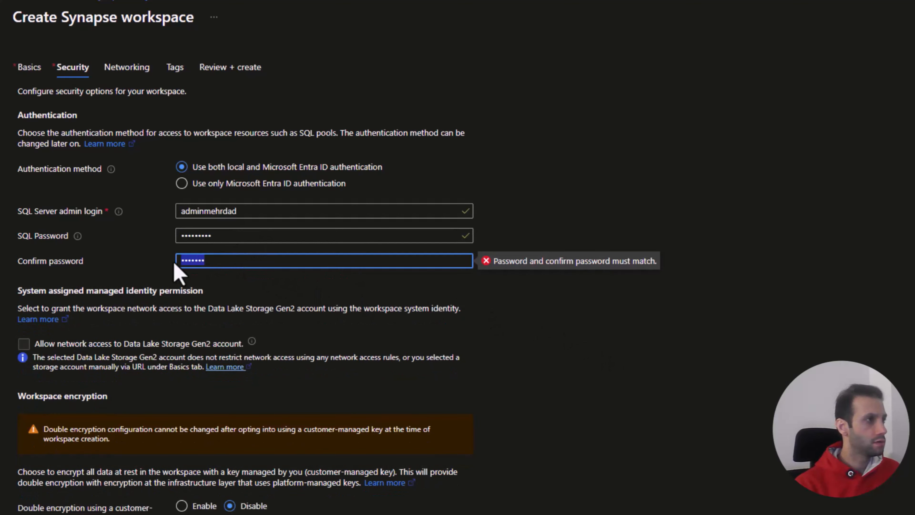
pyautogui.write('••••')
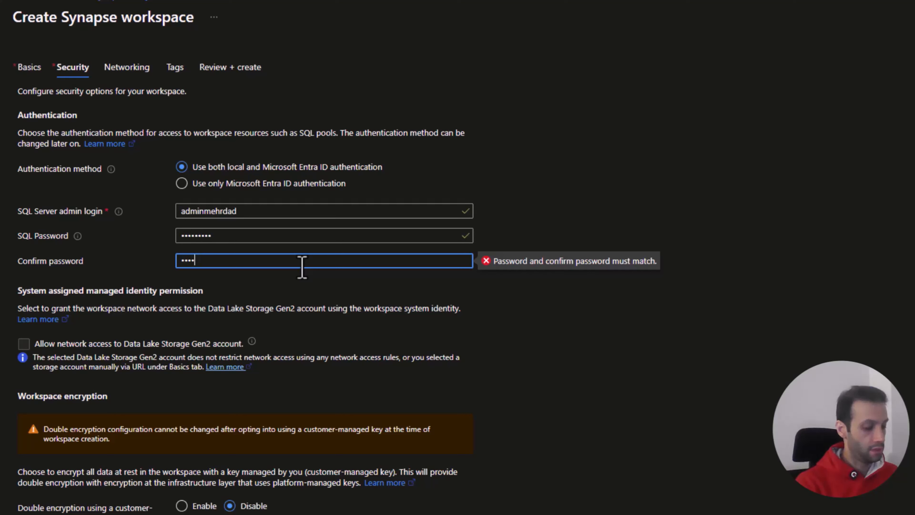
pyautogui.write('•••••')
pyautogui.click(578, 357)
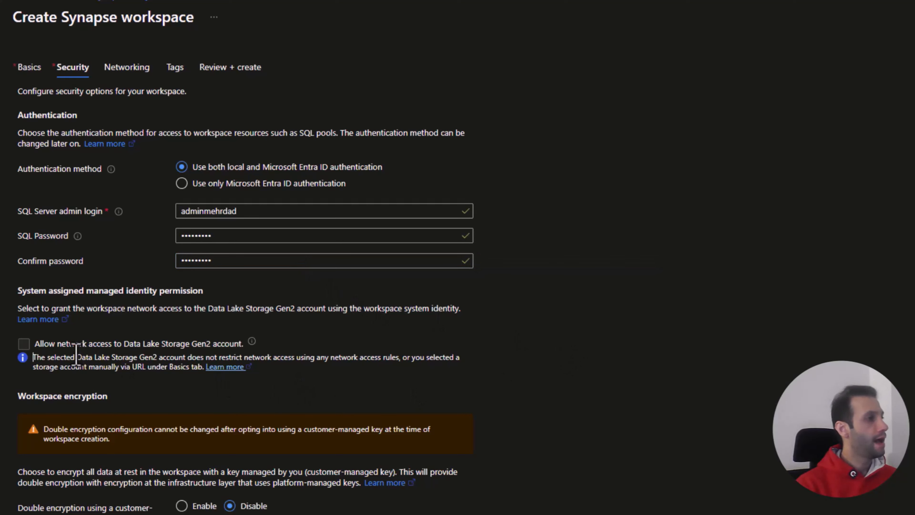
# Step: Keep the default encryption, networking and tag settings, review the summary and create the Synapse workspace
pyautogui.scroll(-3, 105, 367)
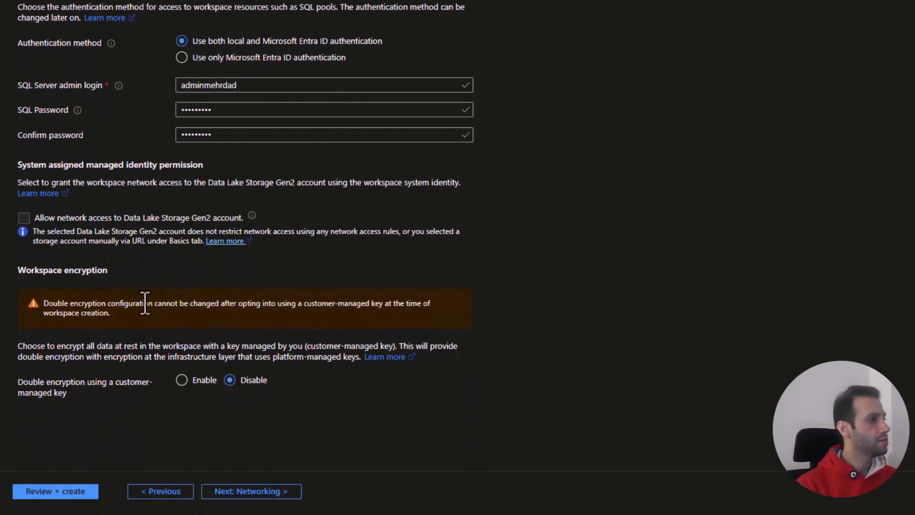
pyautogui.click(238, 493)
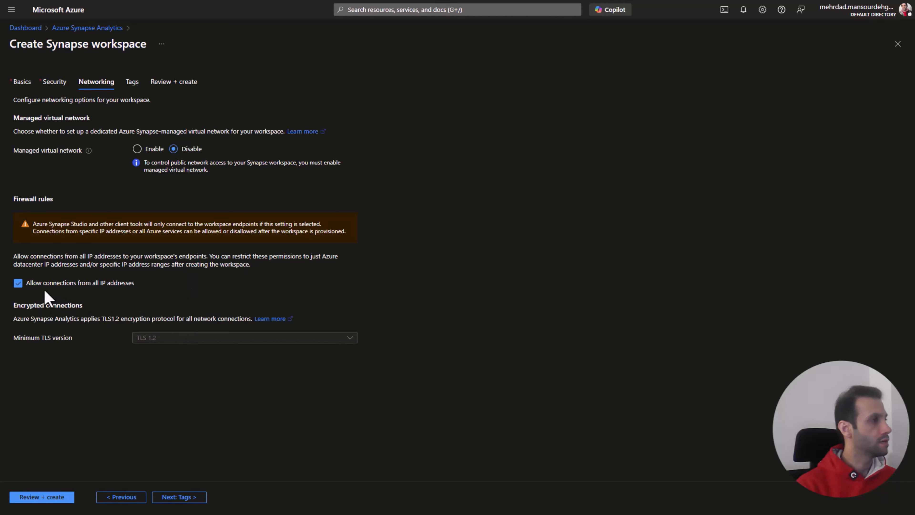
pyautogui.click(179, 497)
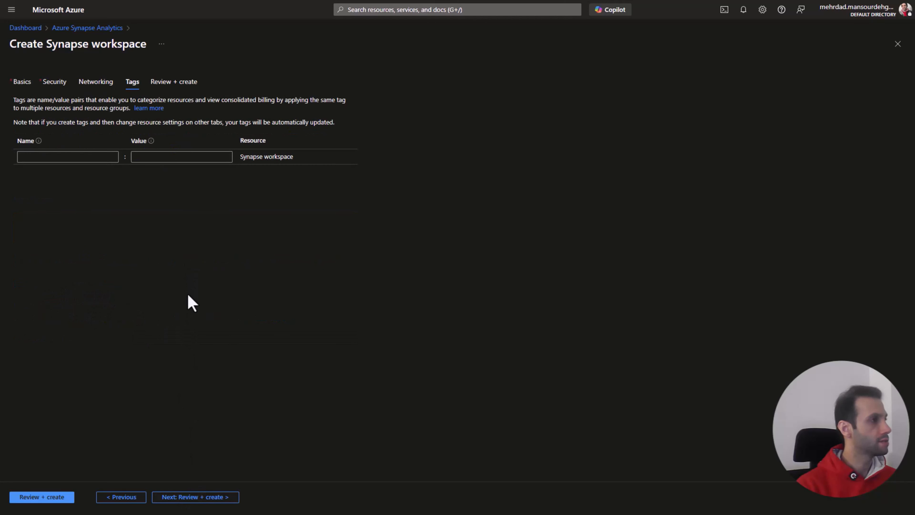
pyautogui.click(211, 496)
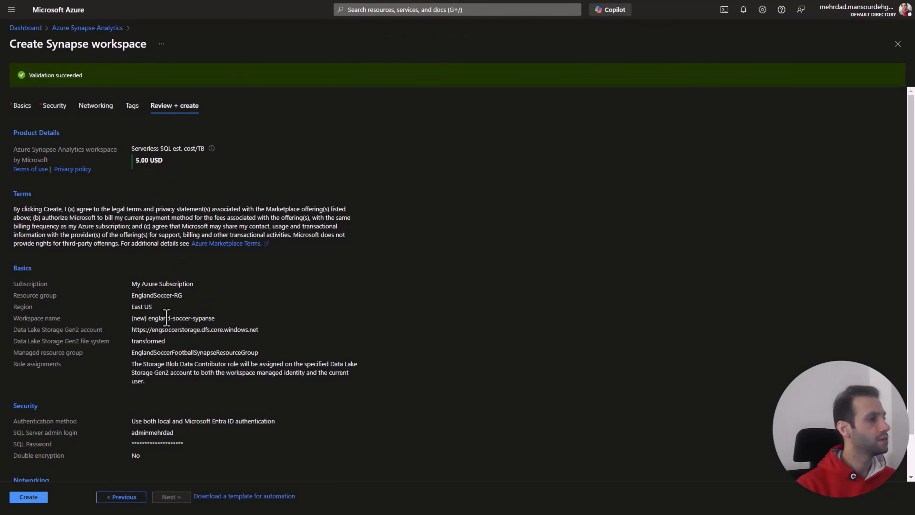
pyautogui.scroll(-1, 167, 318)
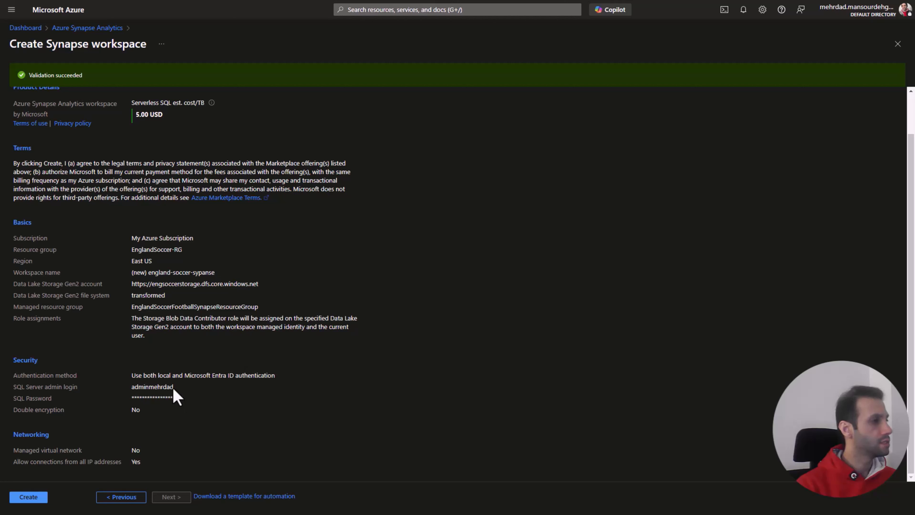
pyautogui.click(37, 499)
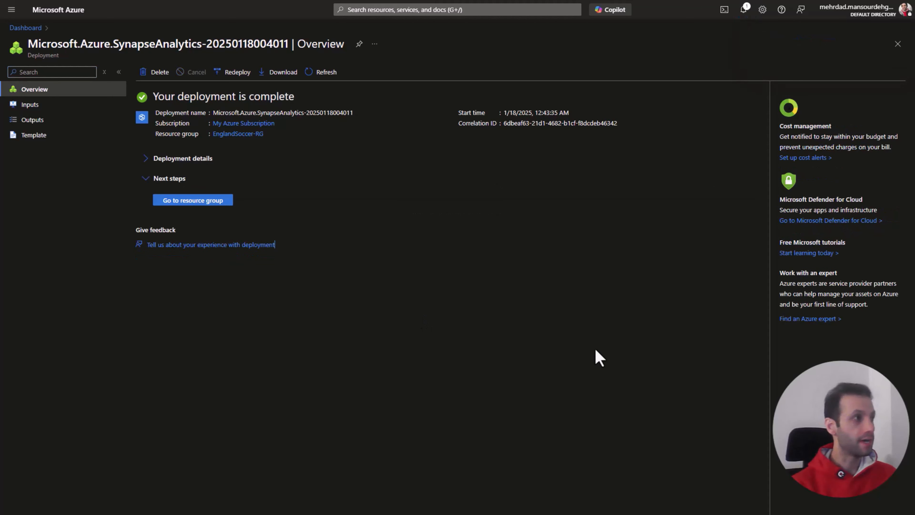
# Step: Go to the deployment's resource group and open the england-soccer-sypanse workspace in Synapse Studio
pyautogui.click(220, 201)
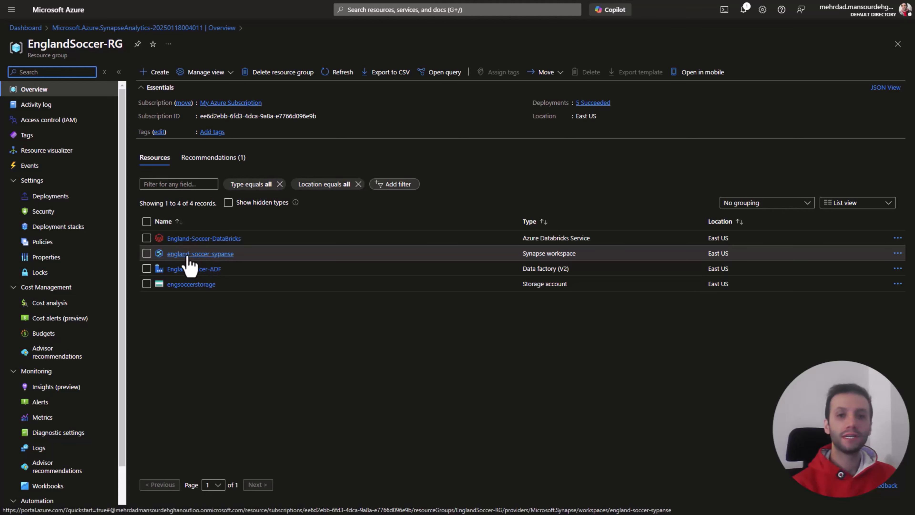
pyautogui.click(189, 254)
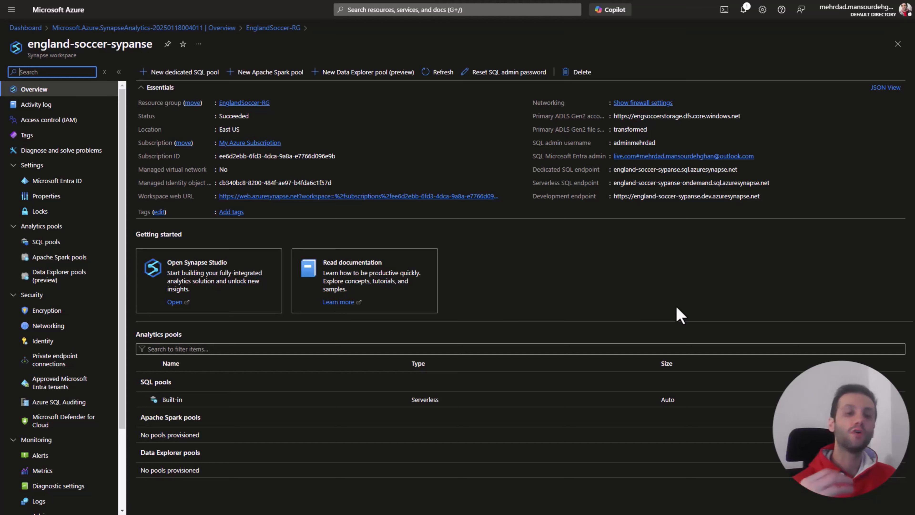
pyautogui.click(175, 303)
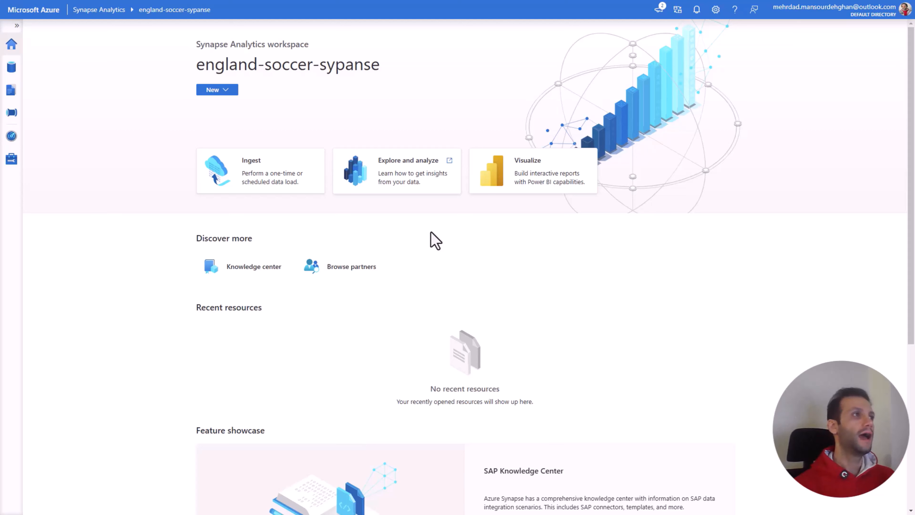
# Step: Expand the Synapse Studio navigation and look through the Data, Develop and Integrate hubs, ending in the Data hub
pyautogui.click(18, 27)
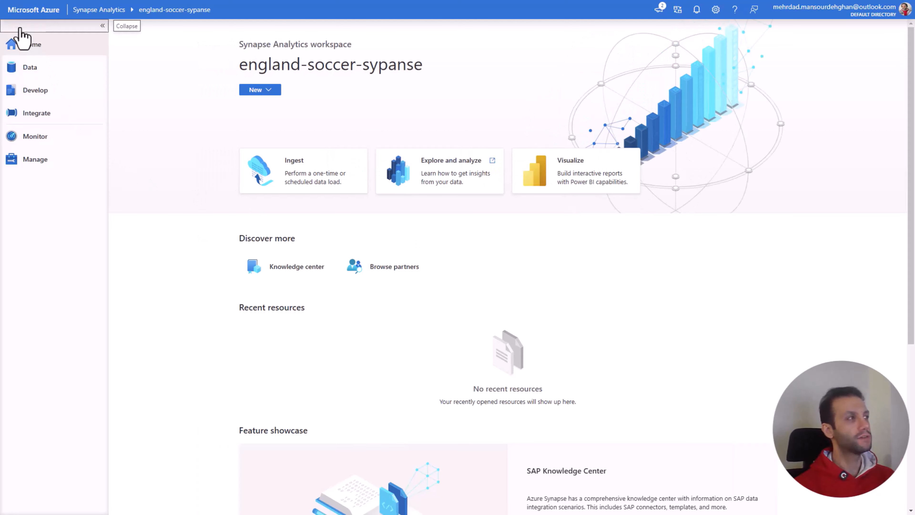
pyautogui.click(47, 86)
pyautogui.click(47, 75)
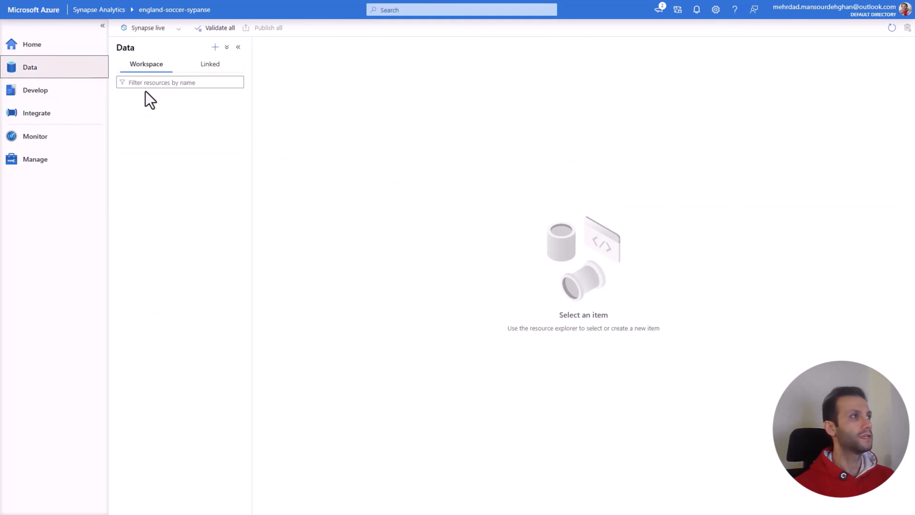
pyautogui.click(65, 102)
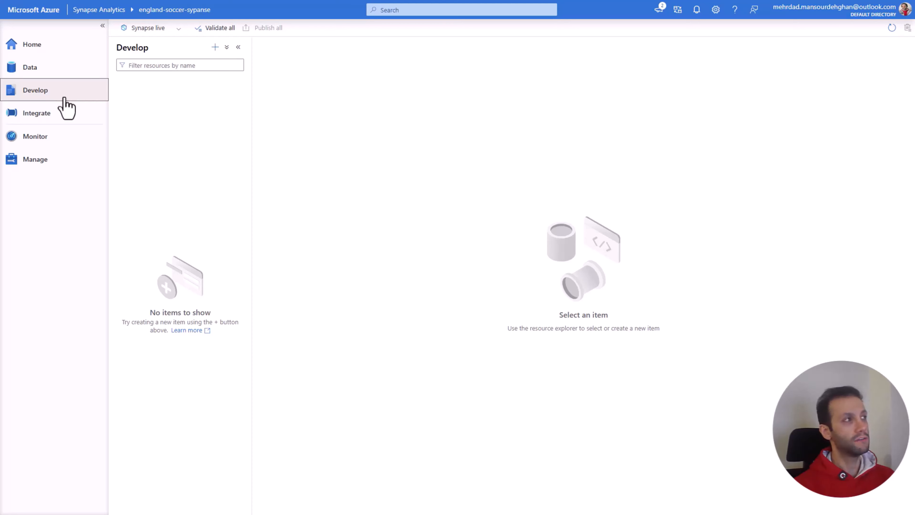
pyautogui.click(62, 115)
pyautogui.click(54, 94)
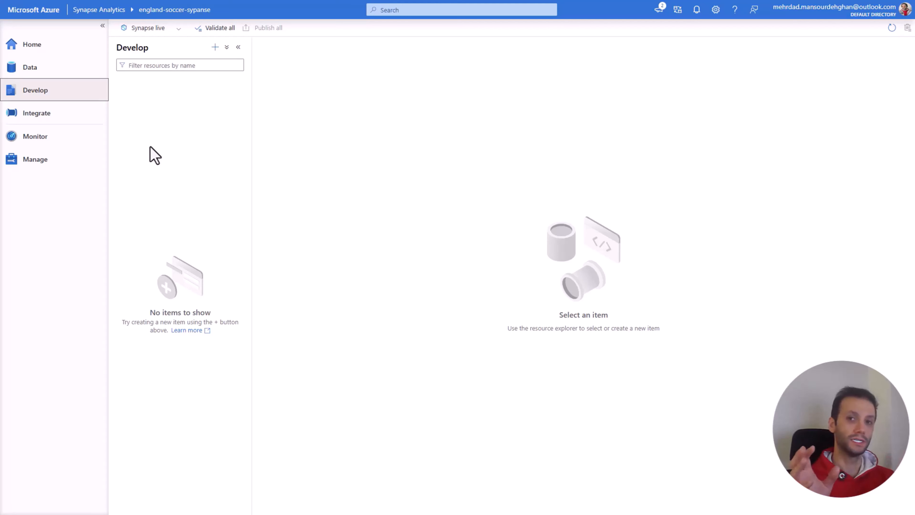
pyautogui.click(50, 76)
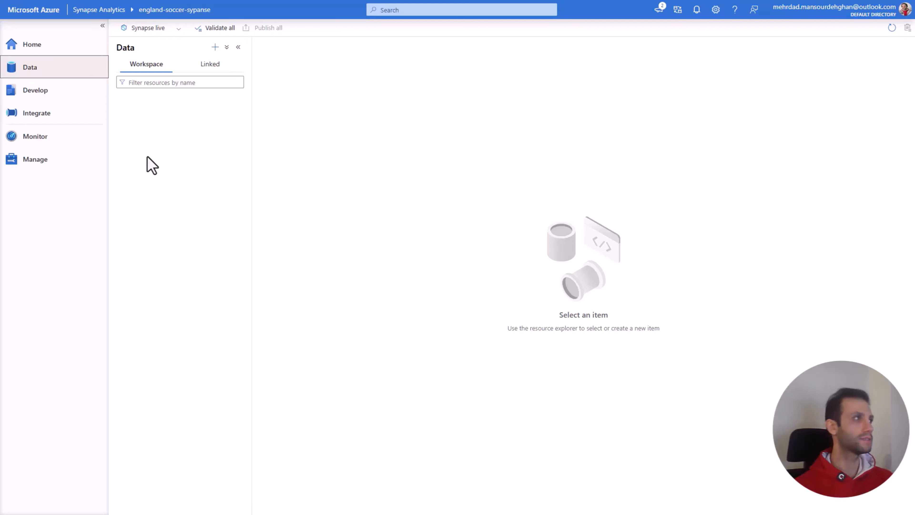
pyautogui.click(64, 117)
pyautogui.click(45, 93)
pyautogui.click(41, 73)
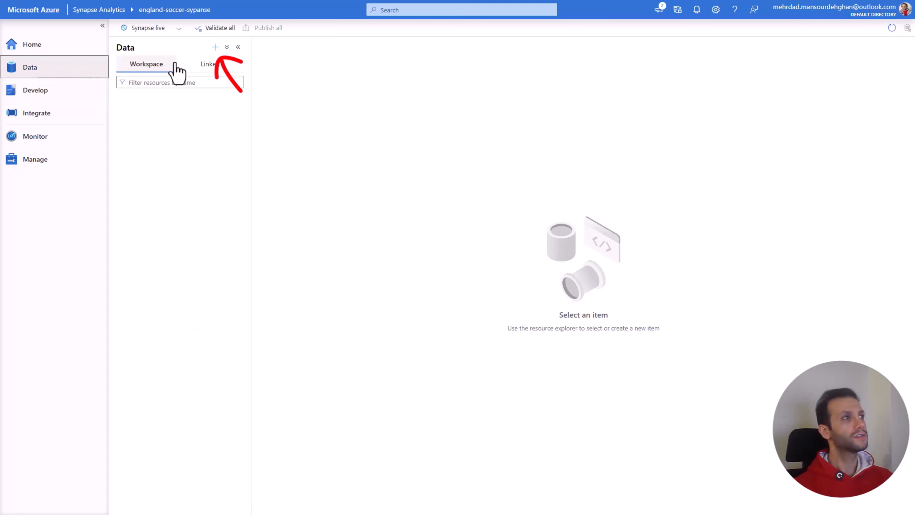
# Step: Start a new SQL database in the workspace, keep the Serverless pool type and enter England_Soccer as its name
pyautogui.click(215, 47)
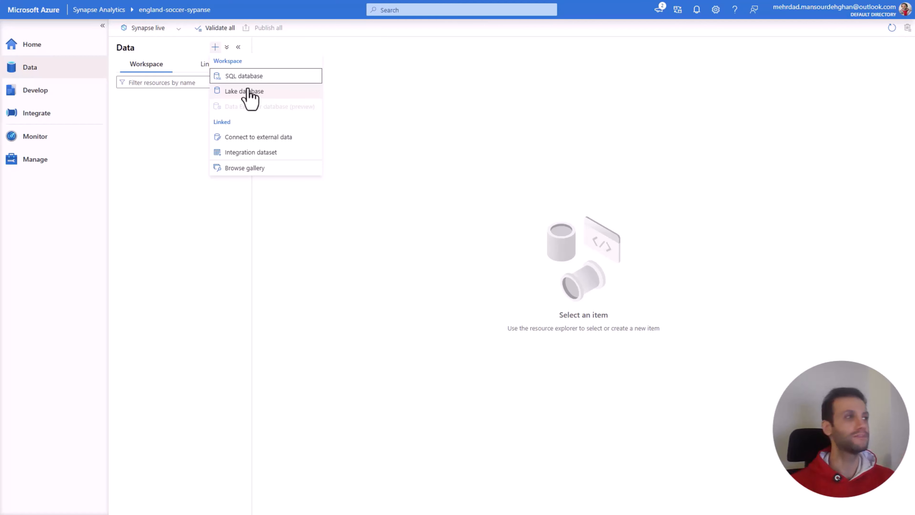
pyautogui.click(232, 76)
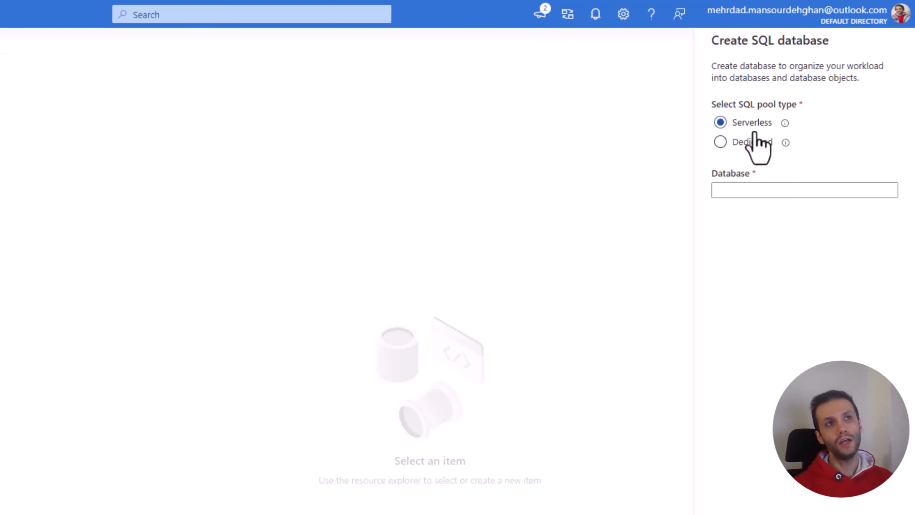
pyautogui.click(760, 191)
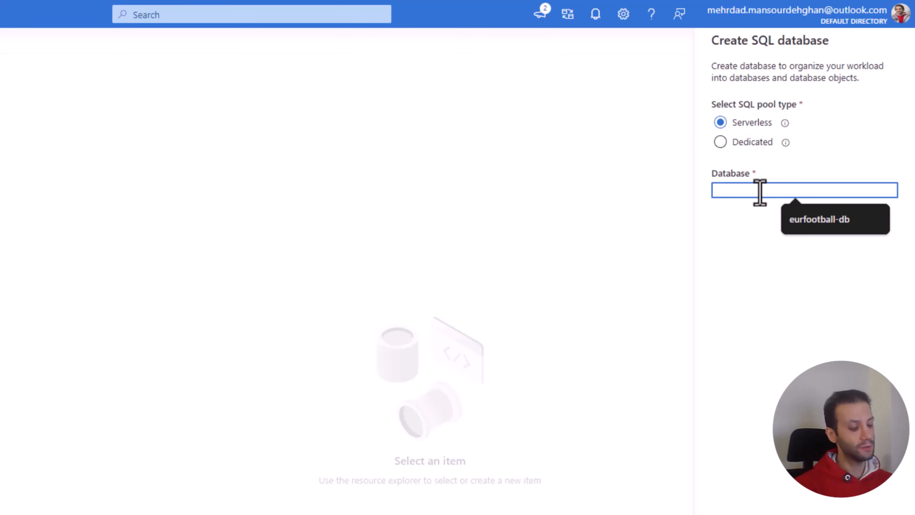
pyautogui.write('england')
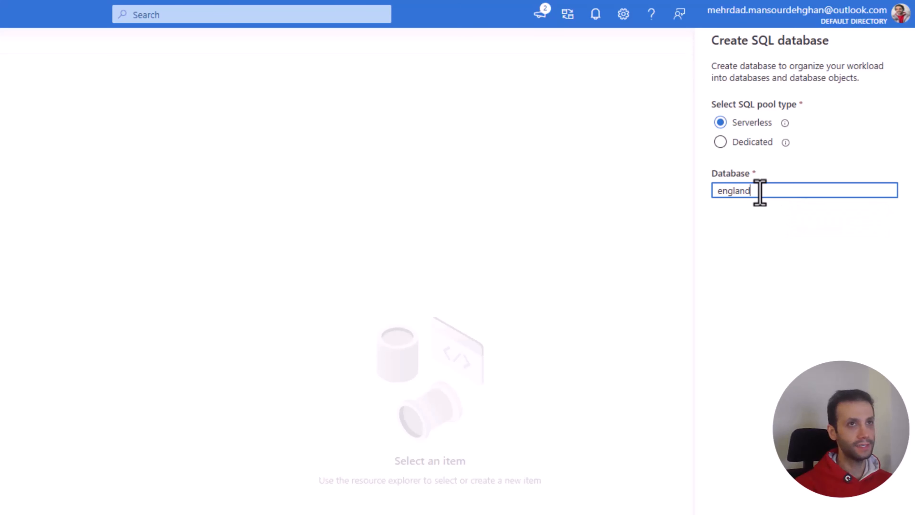
pyautogui.write('_')
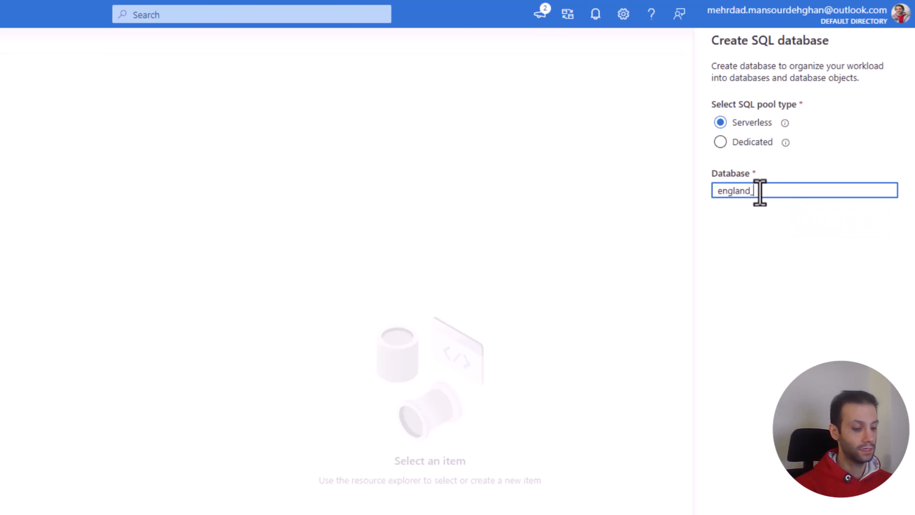
pyautogui.write('Soccer')
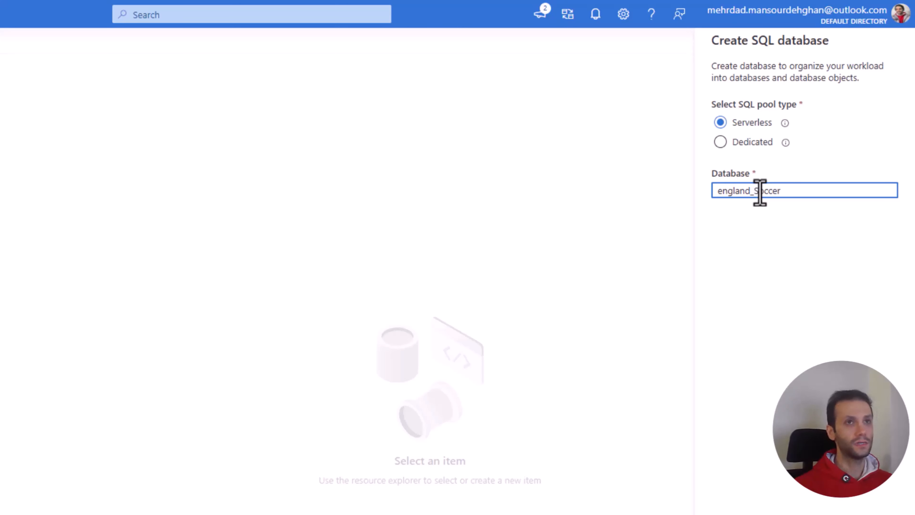
pyautogui.click(716, 191)
pyautogui.press('Delete')
pyautogui.write('E')
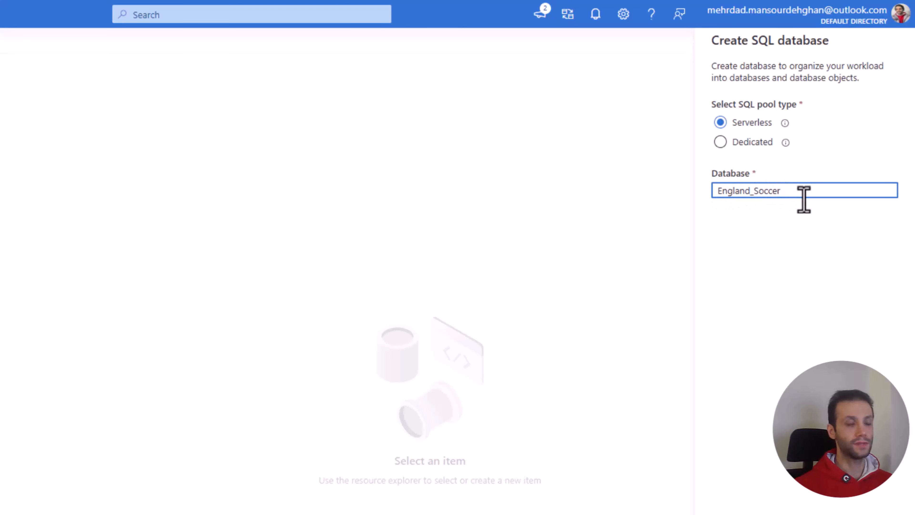
pyautogui.write('_')
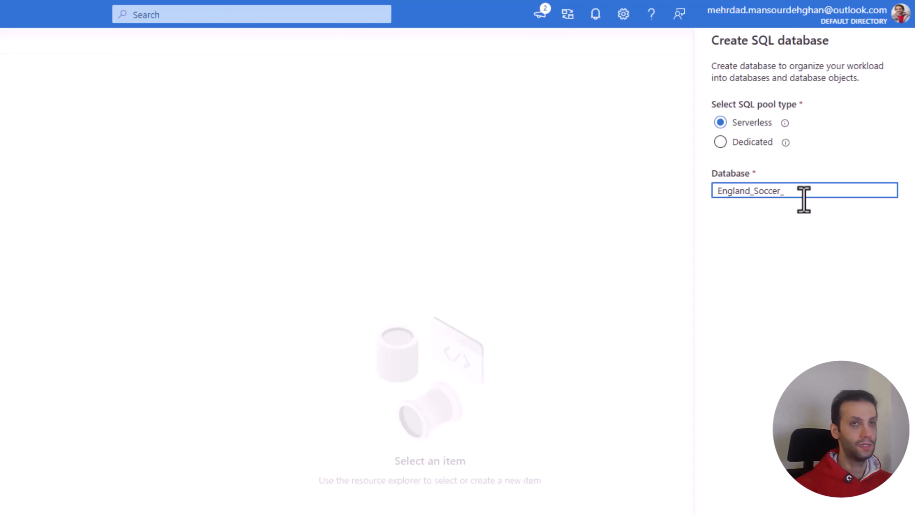
pyautogui.write('Db')
# Step: Extend the database name to England_Soccer_DB and try to create the serverless database
pyautogui.press('BackSpace')
pyautogui.write('B')
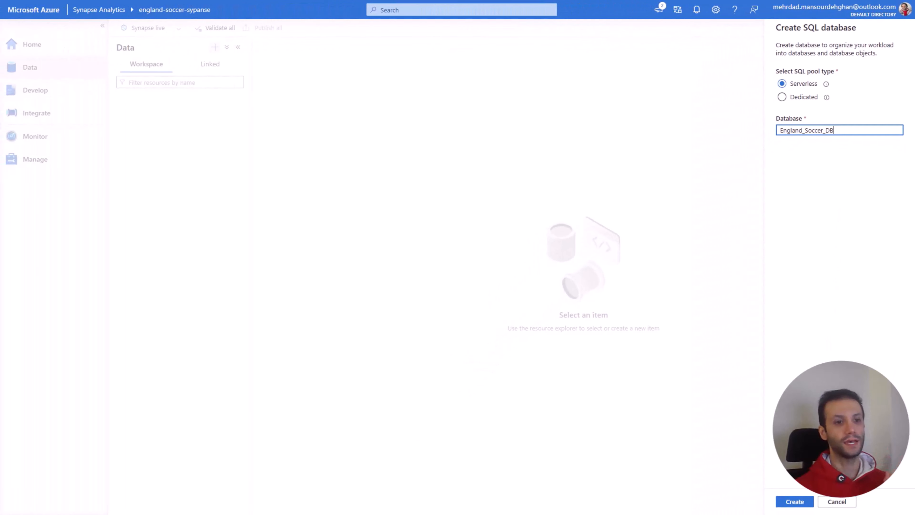
pyautogui.click(800, 503)
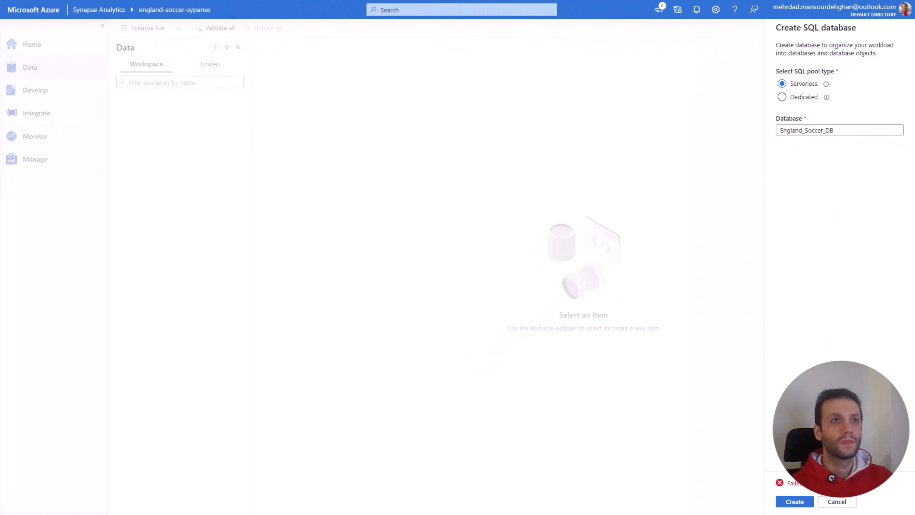
# Step: Remove the separators from the database name so it reads EnglandSoccerDB, and create the database
pyautogui.click(806, 130)
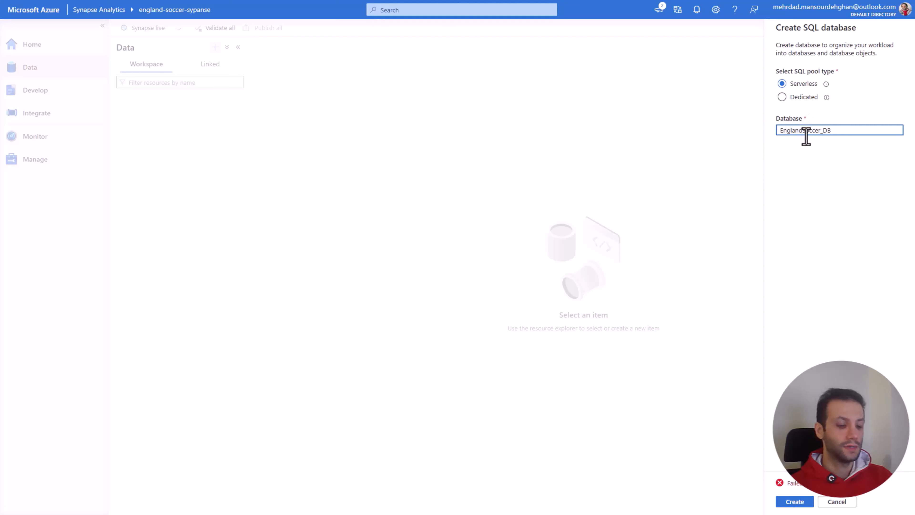
pyautogui.click(826, 130)
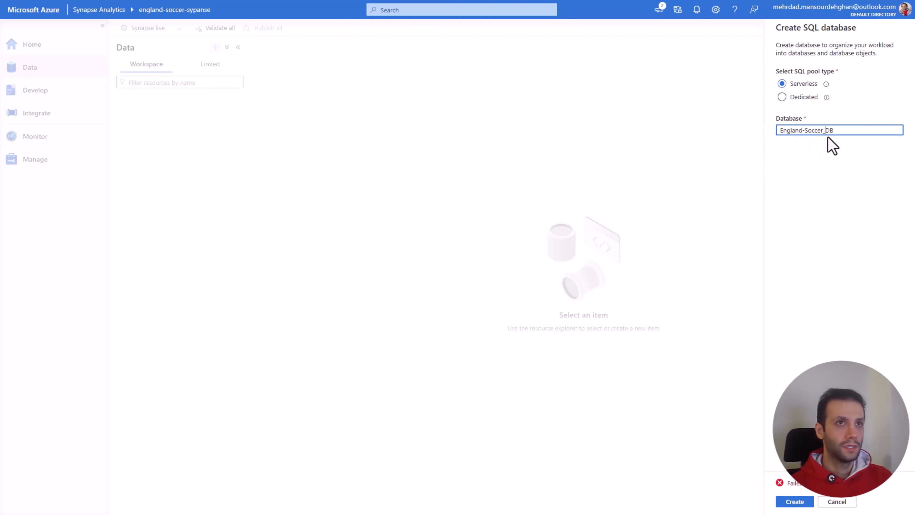
pyautogui.click(806, 131)
pyautogui.press('BackSpace')
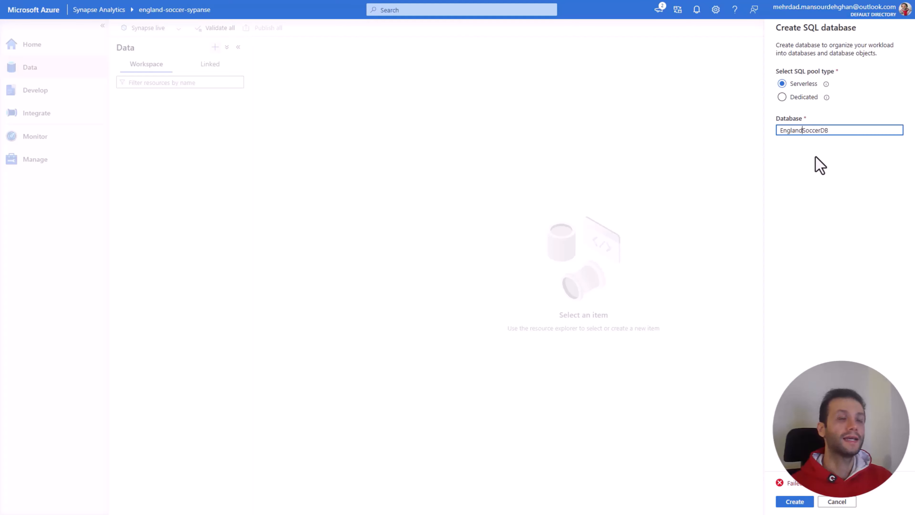
pyautogui.click(800, 503)
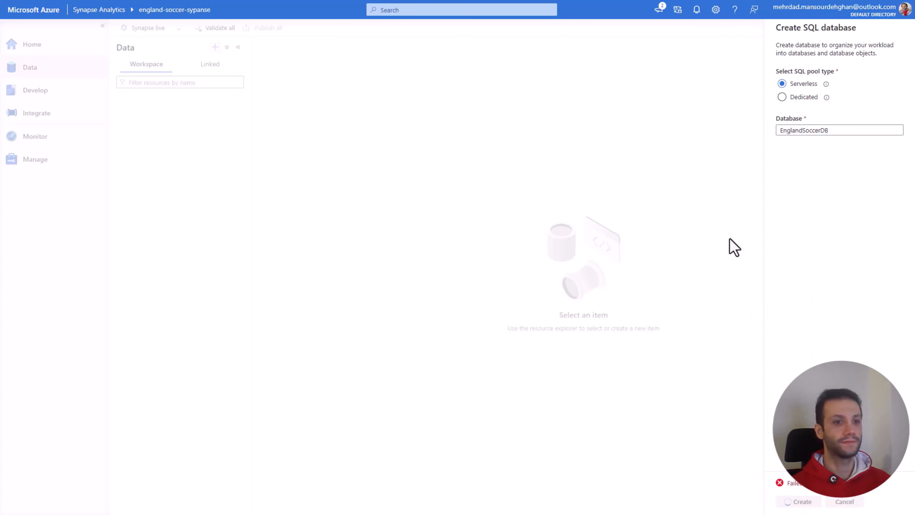
# Step: Examine EnglandSoccerDB's external tables, external resources, views, schemas and security folders, and collapse them again
pyautogui.click(120, 99)
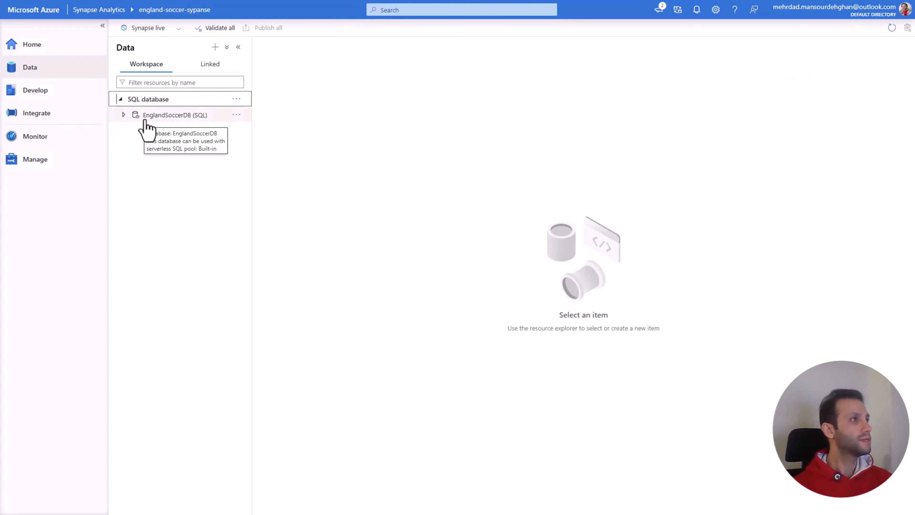
pyautogui.click(124, 115)
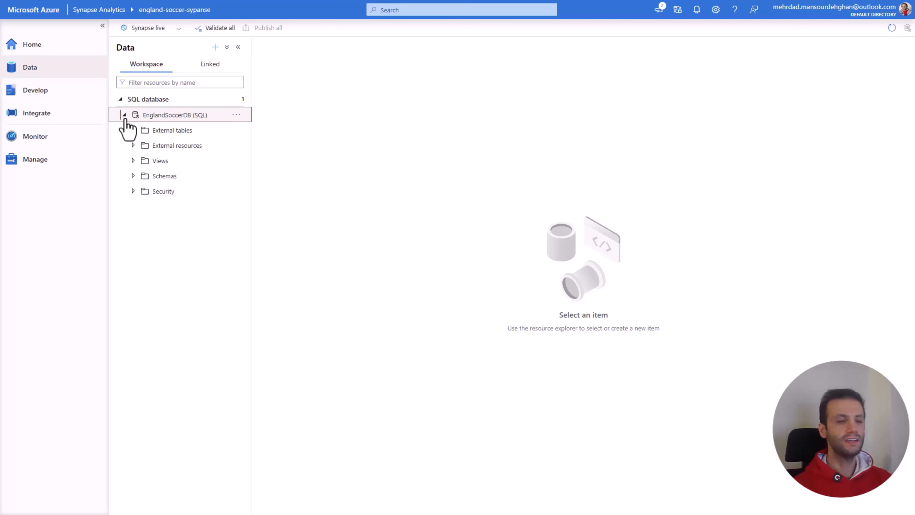
pyautogui.click(133, 131)
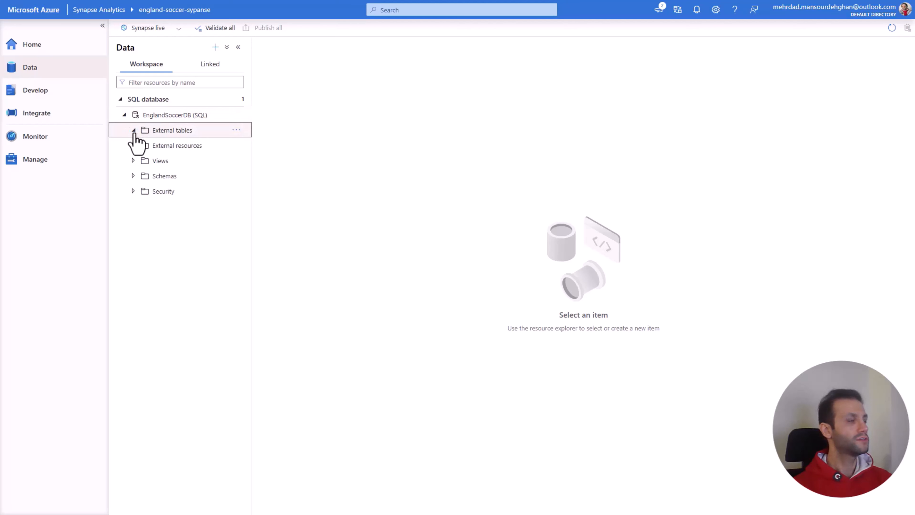
pyautogui.click(134, 146)
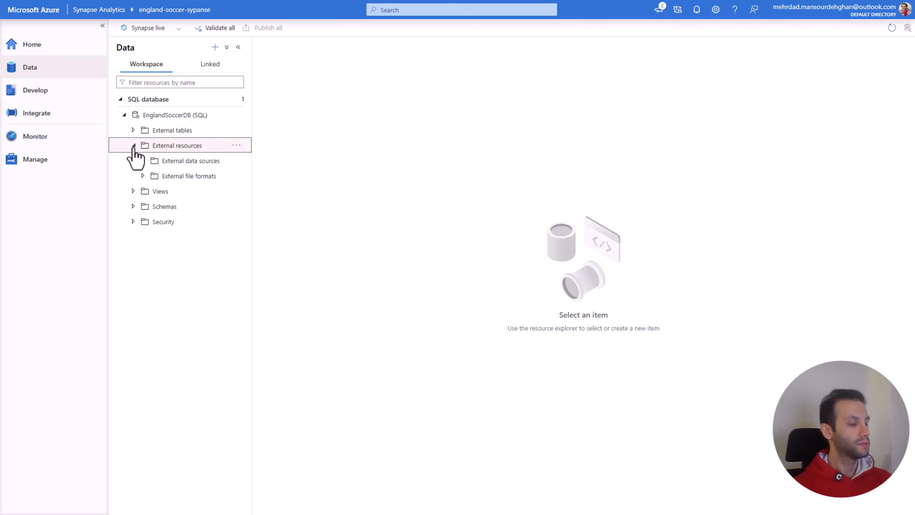
pyautogui.click(133, 161)
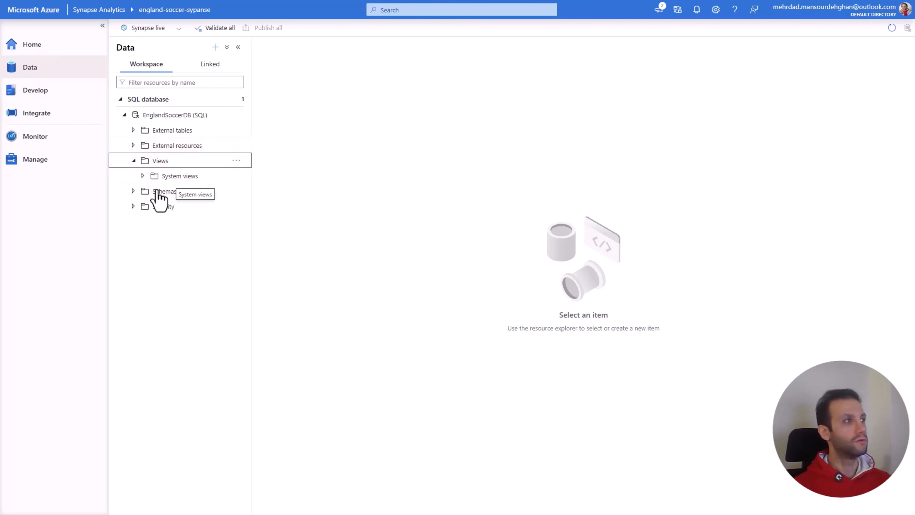
pyautogui.click(134, 192)
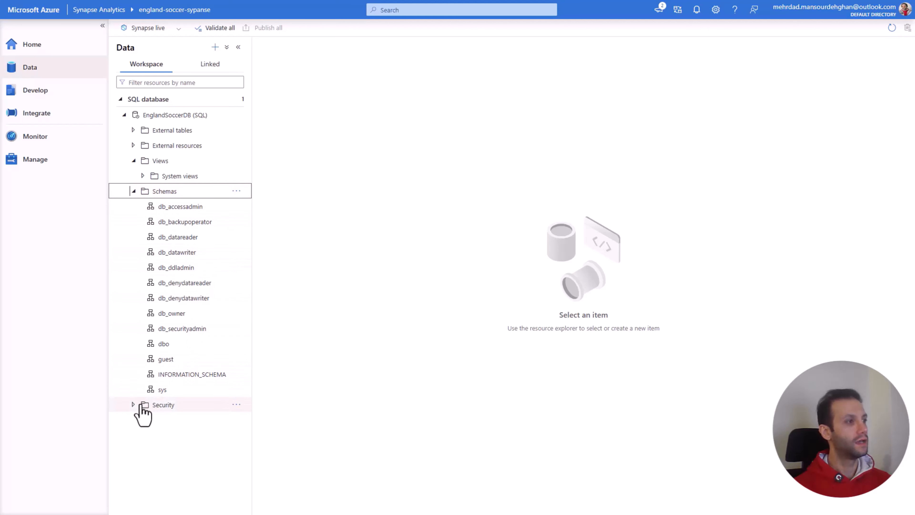
pyautogui.click(133, 405)
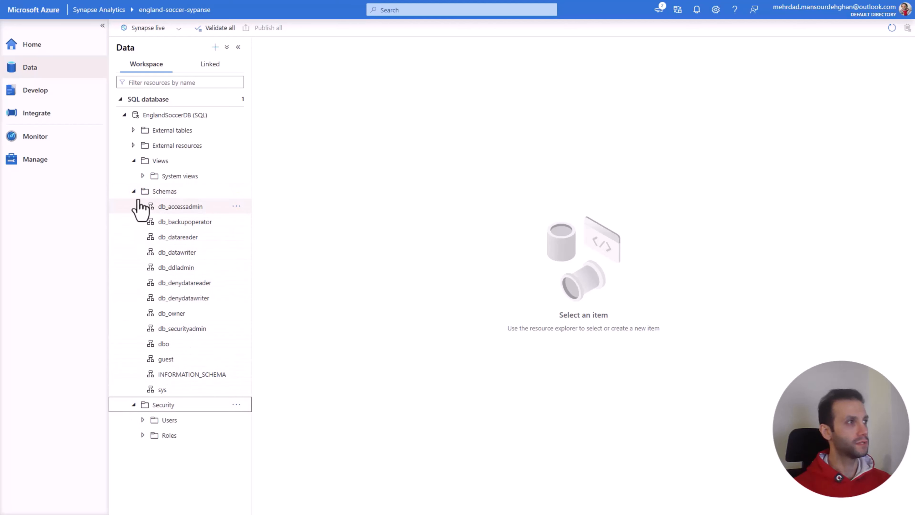
pyautogui.click(134, 191)
pyautogui.click(134, 161)
pyautogui.click(133, 191)
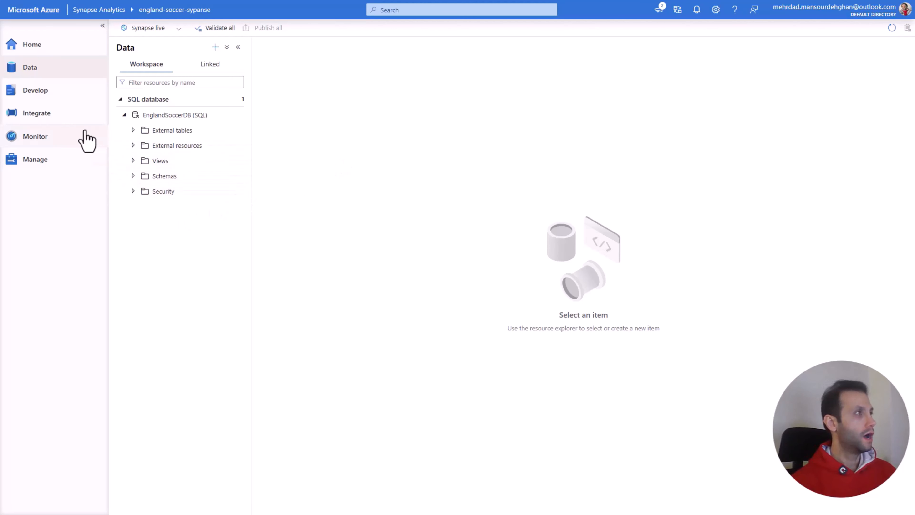
# Step: Create a new SQL script in the Develop hub and name it Schema_View
pyautogui.click(46, 100)
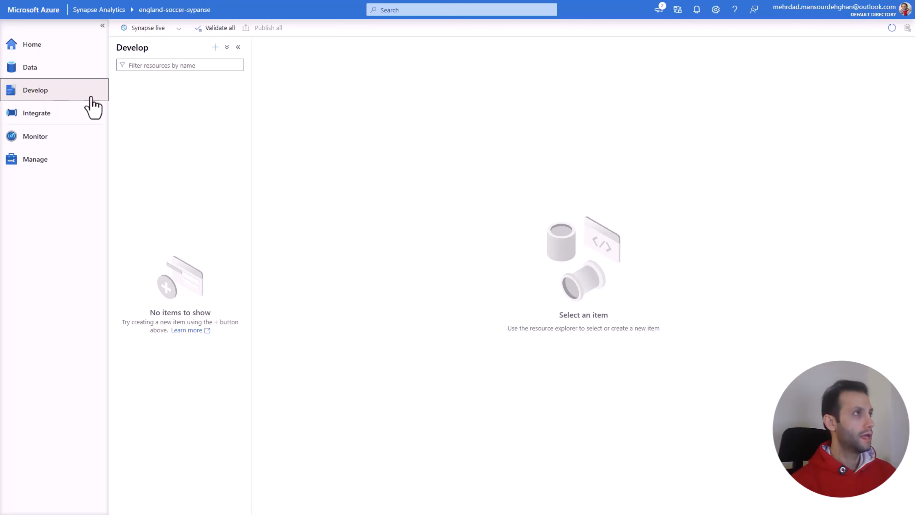
pyautogui.click(215, 47)
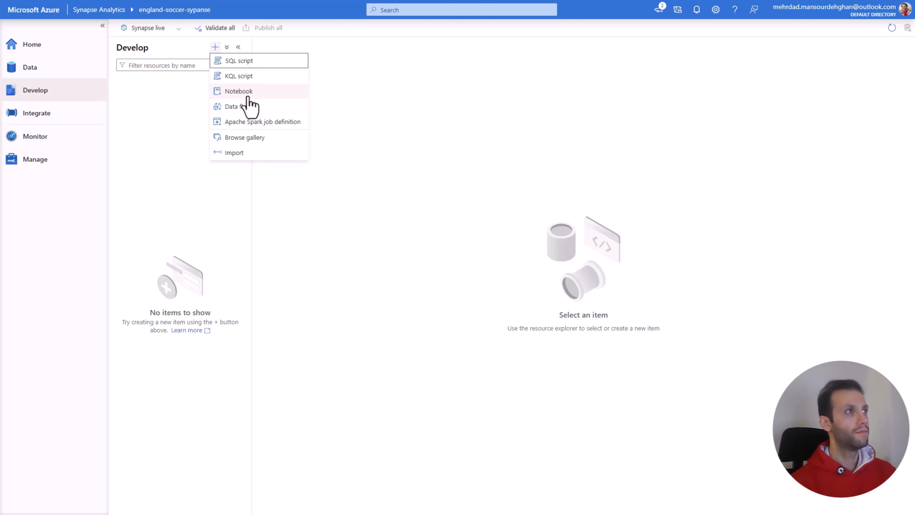
pyautogui.click(231, 61)
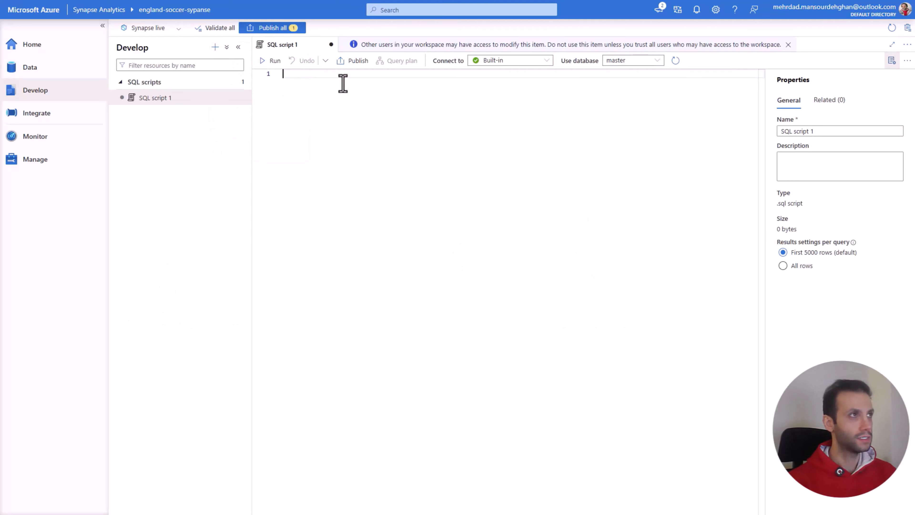
pyautogui.moveTo(813, 132); pyautogui.dragTo(779, 137)
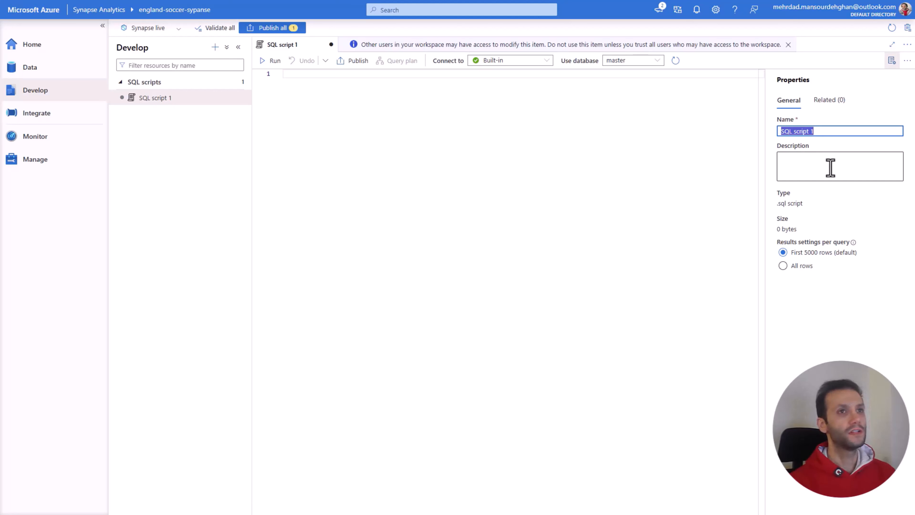
pyautogui.write('S')
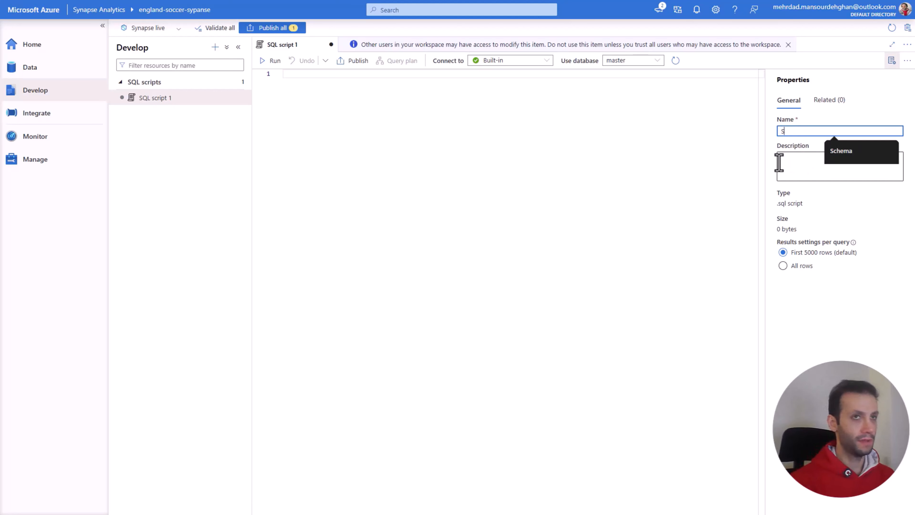
pyautogui.write('chema_View')
pyautogui.click(482, 135)
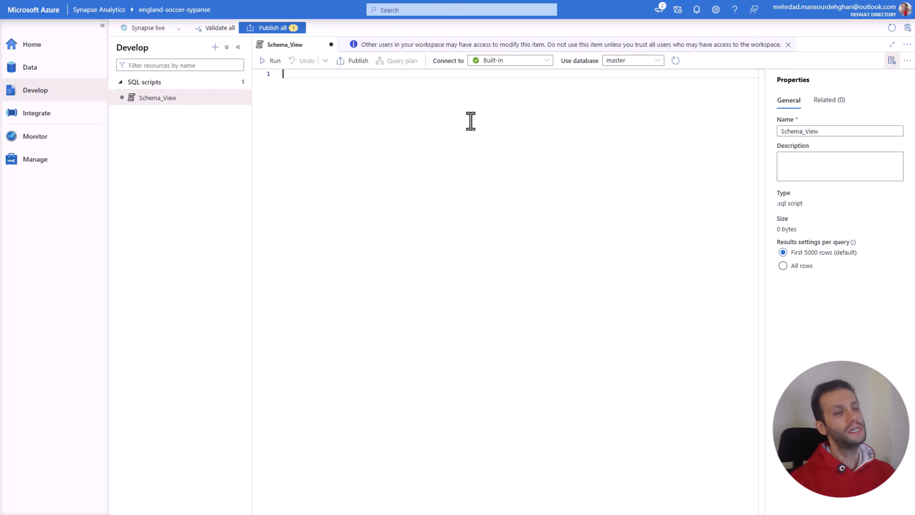
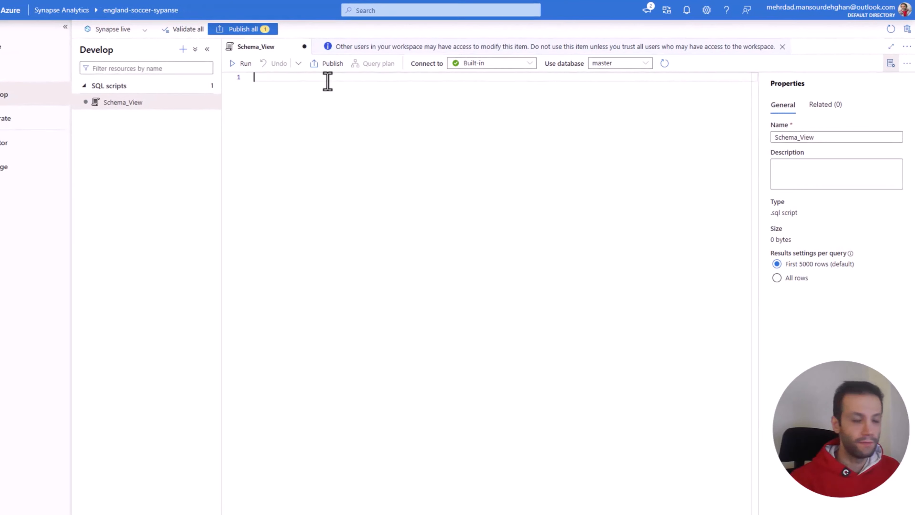
# Step: Begin a CREATE statement in the Schema_View script and set the script's database to EnglandSoccerDB
pyautogui.write('c')
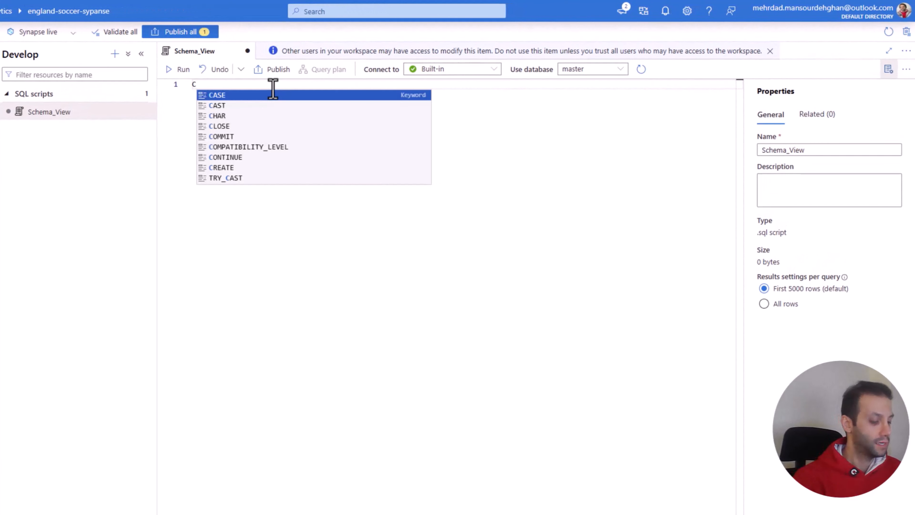
pyautogui.write('REATE')
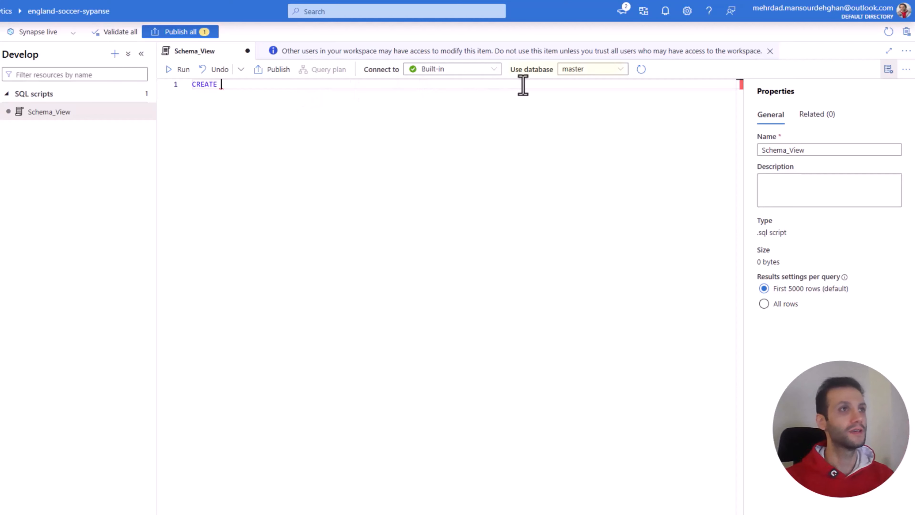
pyautogui.click(618, 71)
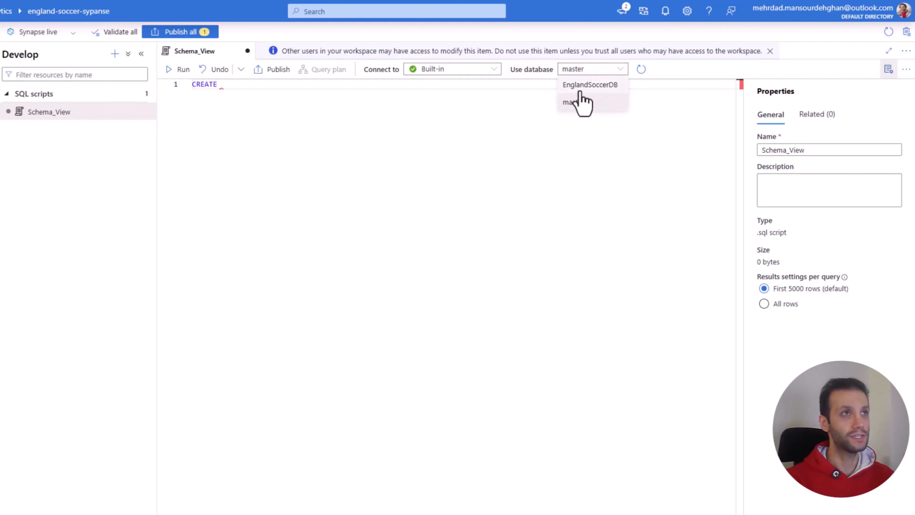
pyautogui.click(580, 85)
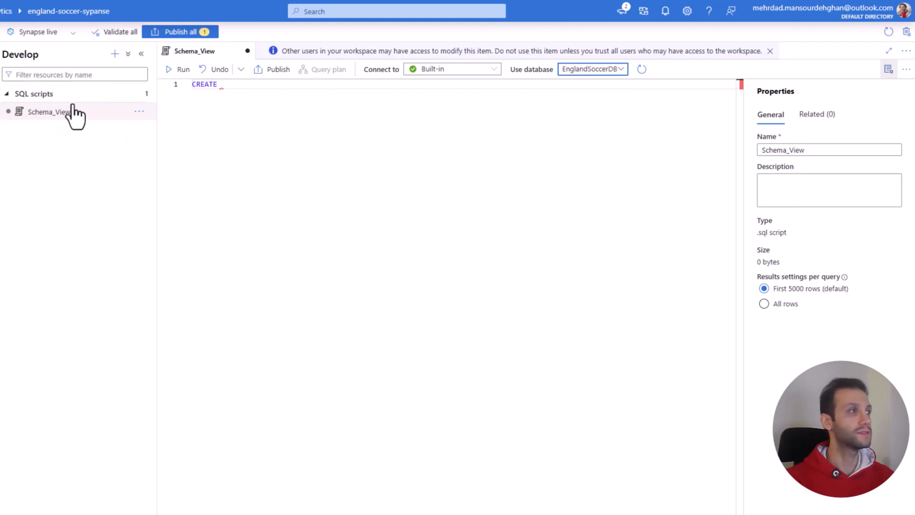
# Step: Complete the statement as CREATE SCHEMA EnglandSoccer; on the script's first line
pyautogui.click(233, 88)
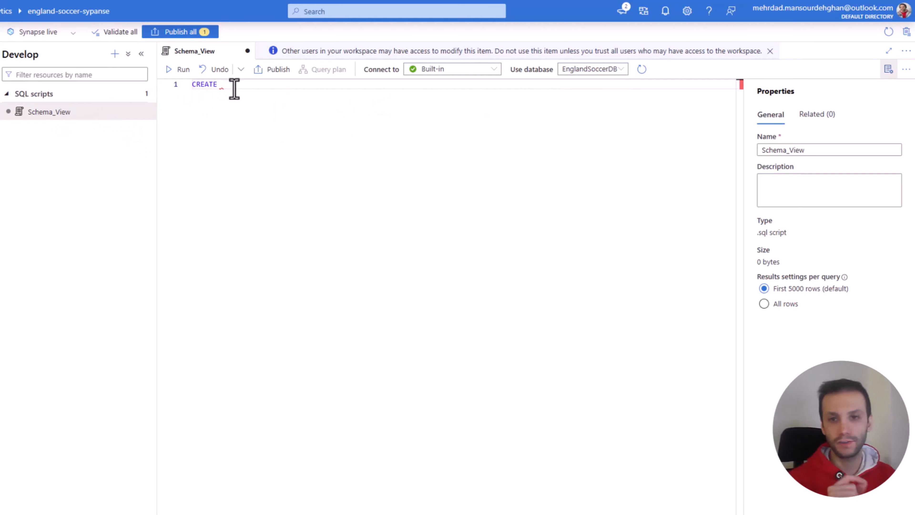
pyautogui.write('SCH')
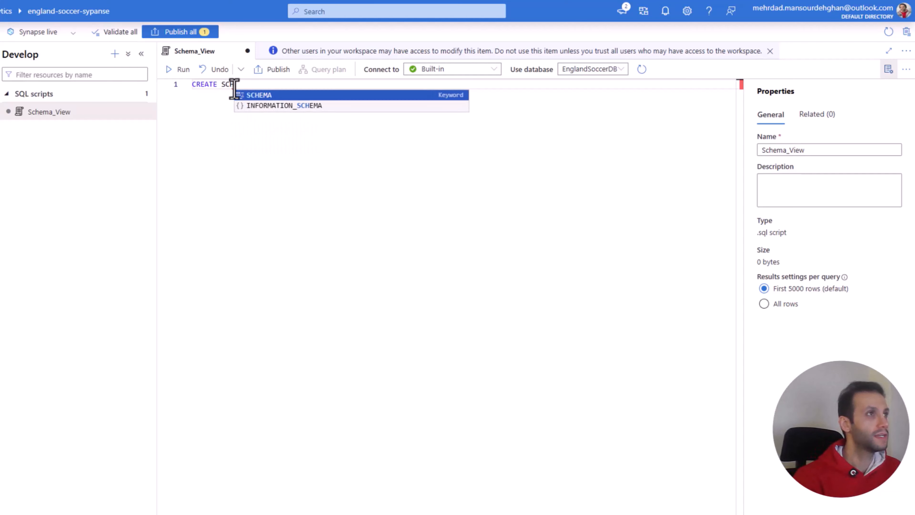
pyautogui.press('Tab')
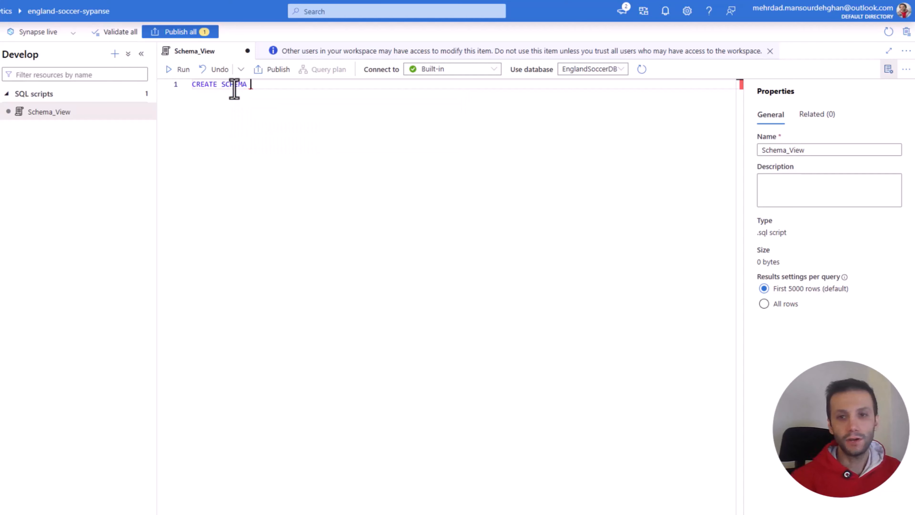
pyautogui.write('En')
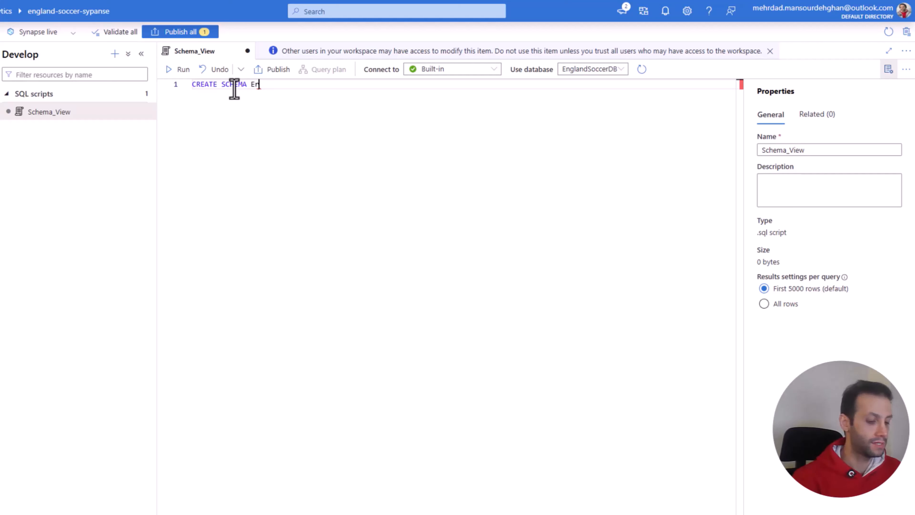
pyautogui.press('BackSpace')
pyautogui.press('BackSpace')
pyautogui.write('Eng')
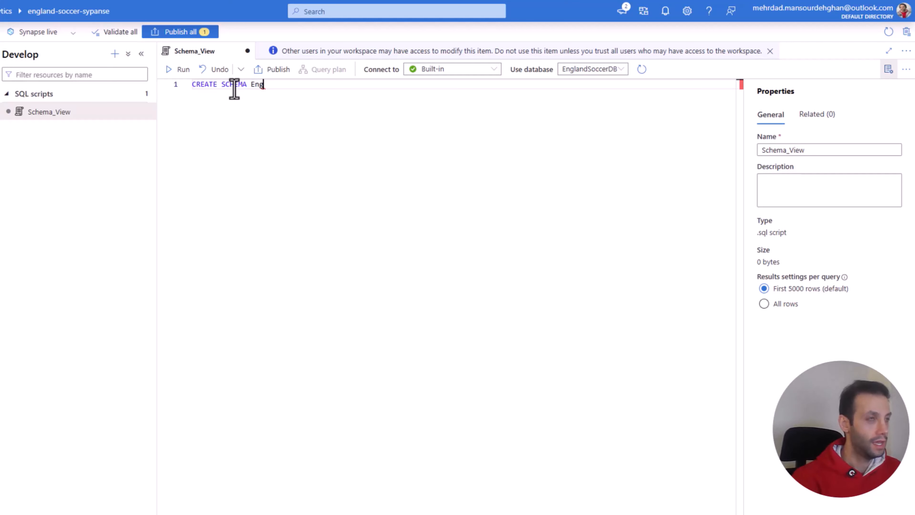
pyautogui.write('landSoccer')
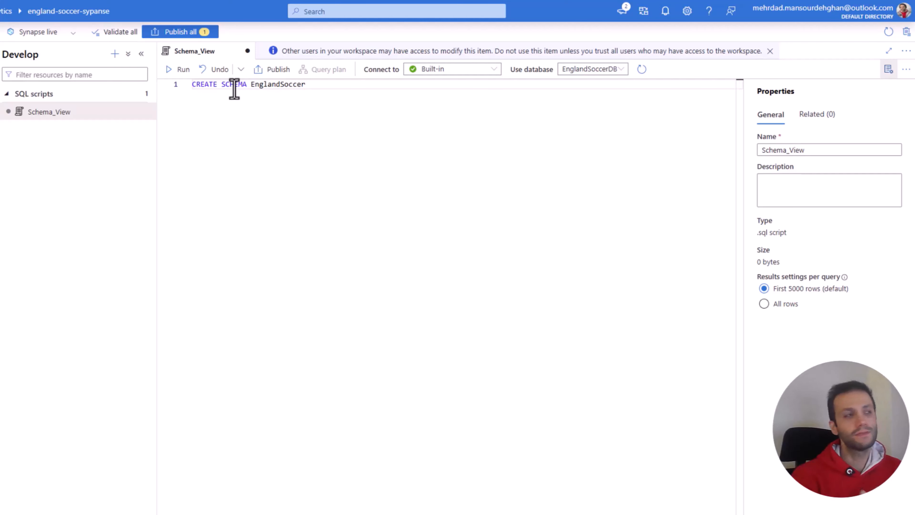
pyautogui.write(';')
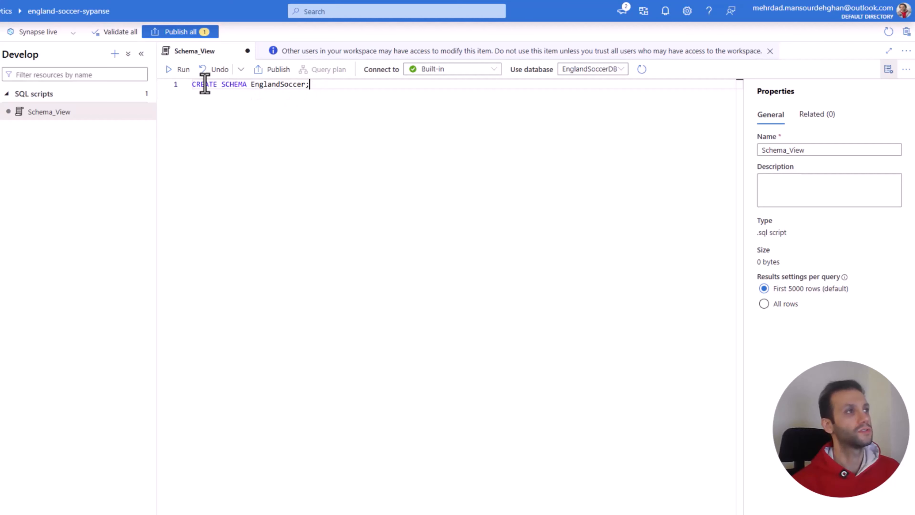
# Step: Insert the comment --Create Schema on its own line above the CREATE SCHEMA statement
pyautogui.click(191, 85)
pyautogui.press('Return')
pyautogui.click(194, 86)
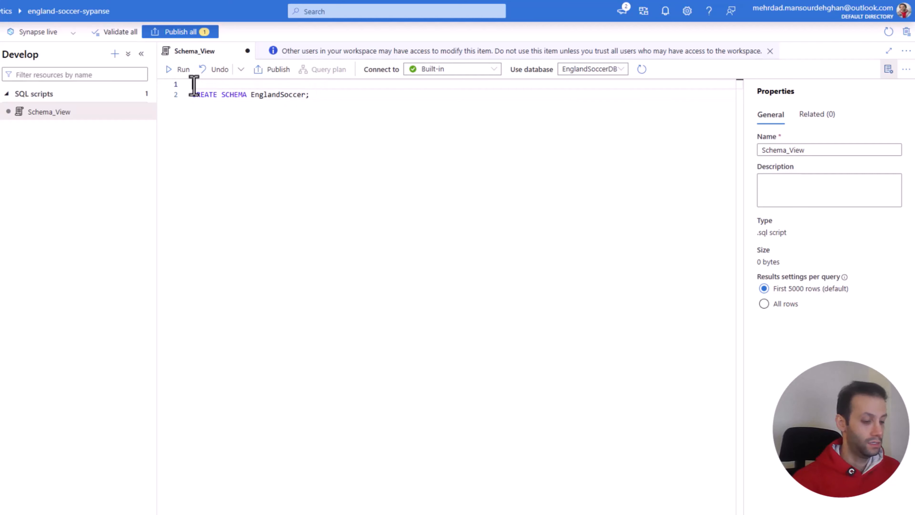
pyautogui.write('--Crea')
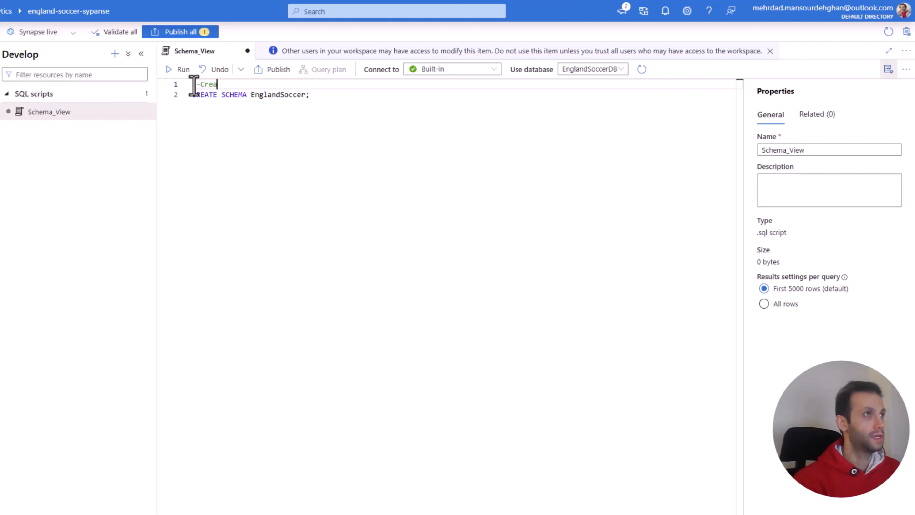
pyautogui.write('te Schema')
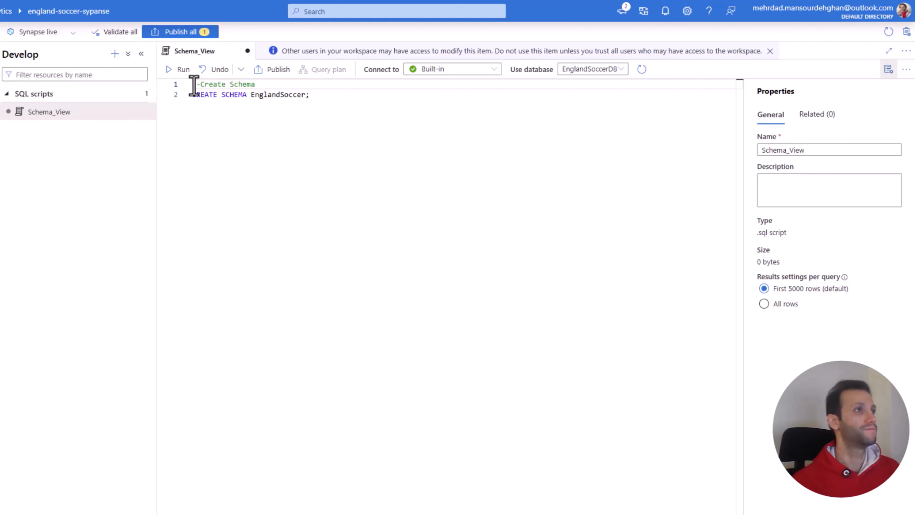
# Step: Start a query below the schema statement, separated by a blank line, with SELECT and an indented * on the following line
pyautogui.click(309, 96)
pyautogui.press('Return')
pyautogui.press('Return')
pyautogui.press('Return')
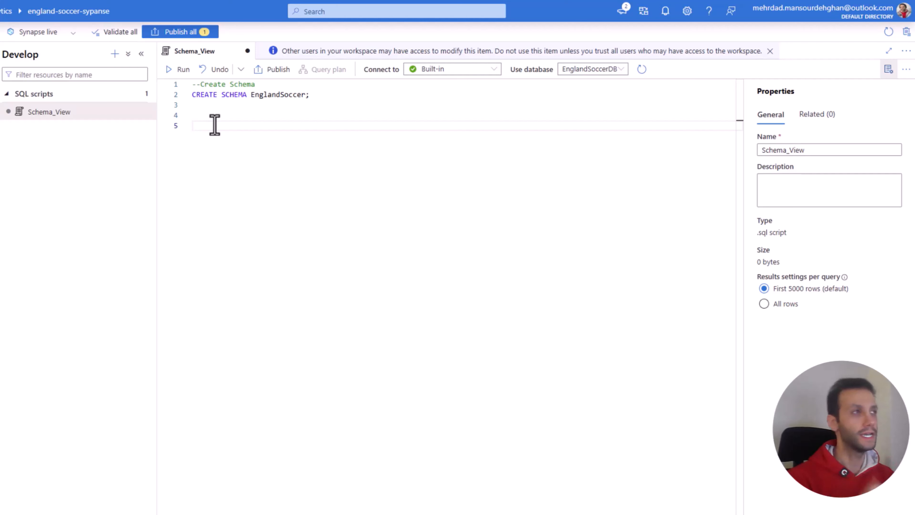
pyautogui.press('BackSpace')
pyautogui.write('S')
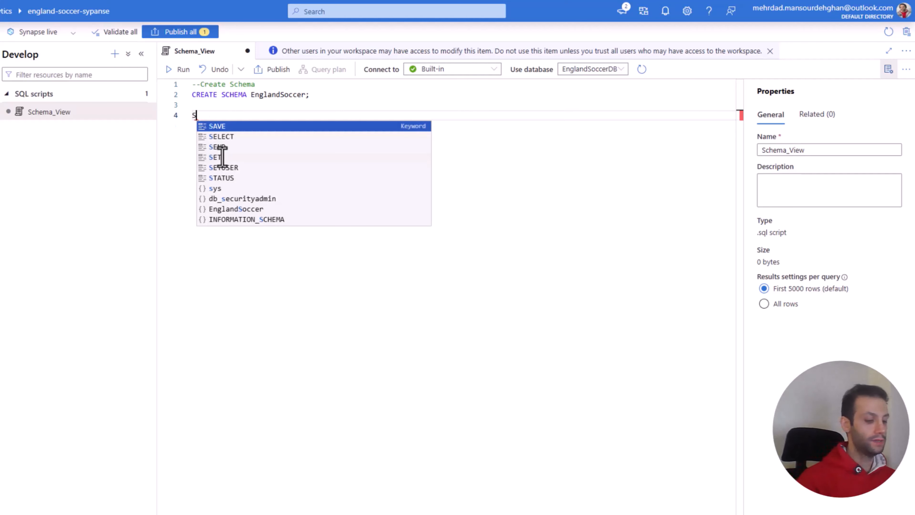
pyautogui.write('ELECT')
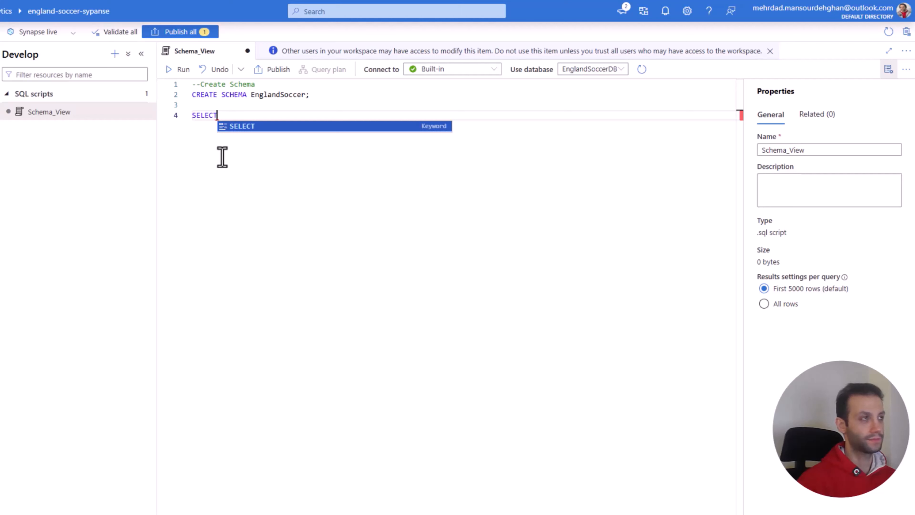
pyautogui.press('Escape')
pyautogui.press('Return')
pyautogui.press('Tab')
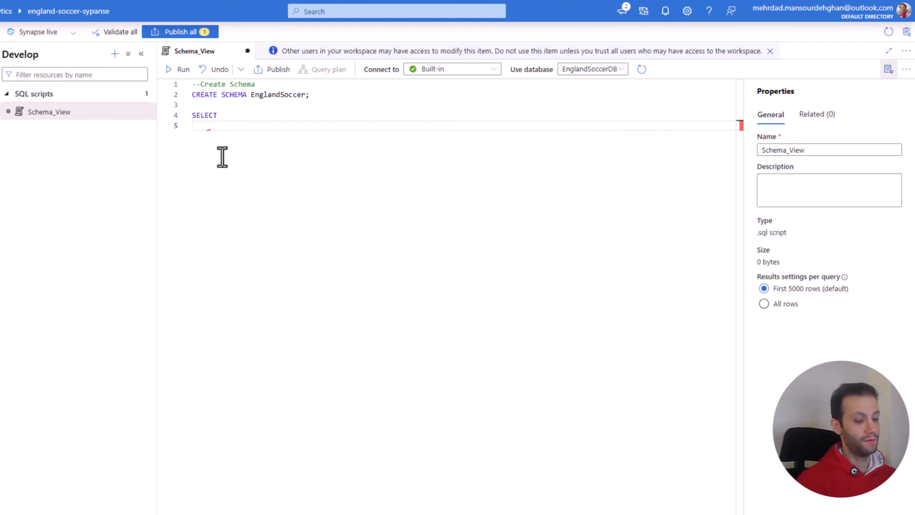
pyautogui.write('*')
pyautogui.press('Return')
pyautogui.press('BackSpace')
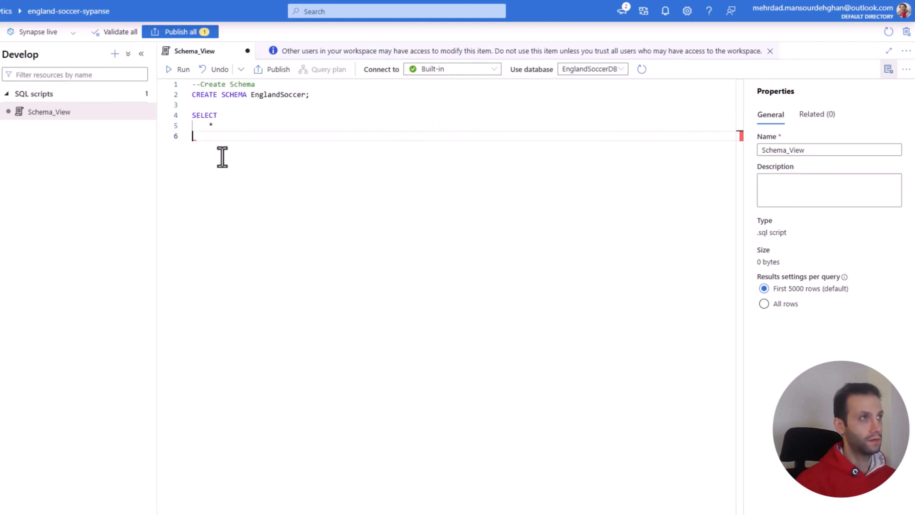
# Step: Add a FROM clause to the query with an indented, empty OPENROWSET( ) call spread over several lines
pyautogui.write('FROM')
pyautogui.press('Escape')
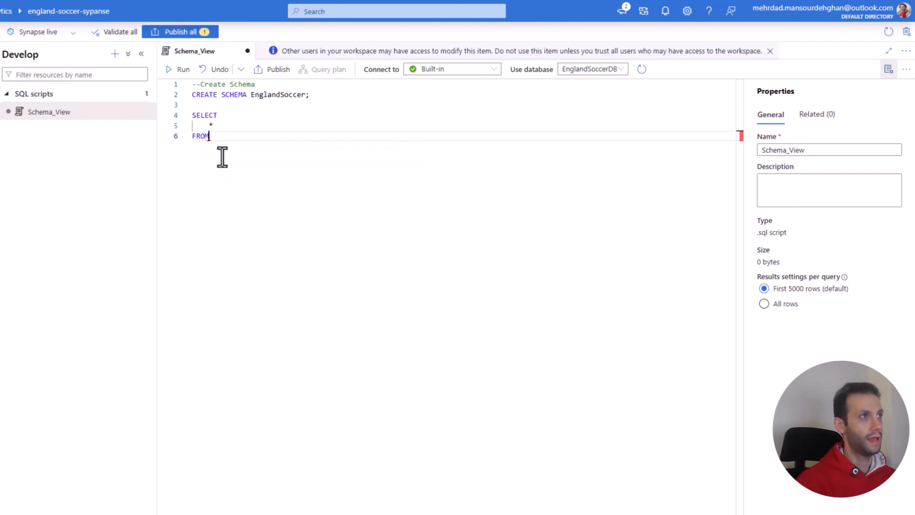
pyautogui.press('Return')
pyautogui.press('Tab')
pyautogui.write('OPEN')
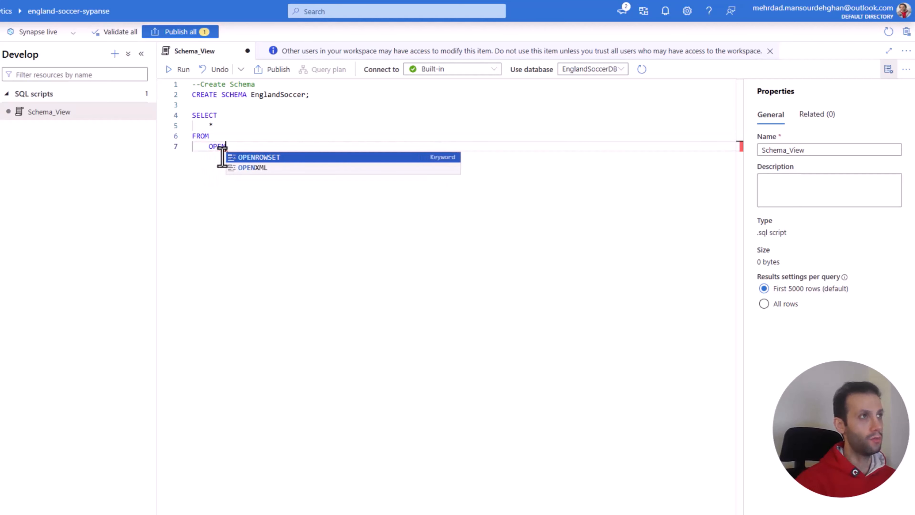
pyautogui.write('ROWSET(')
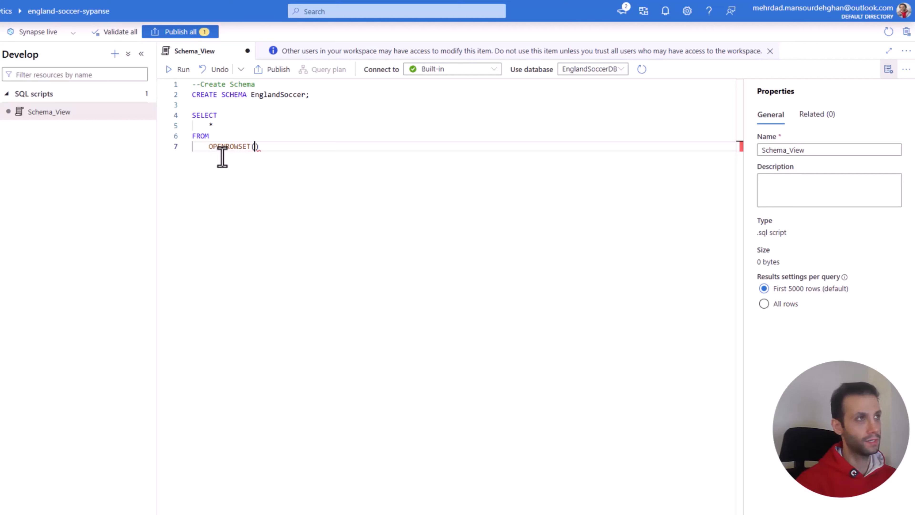
pyautogui.press('Return')
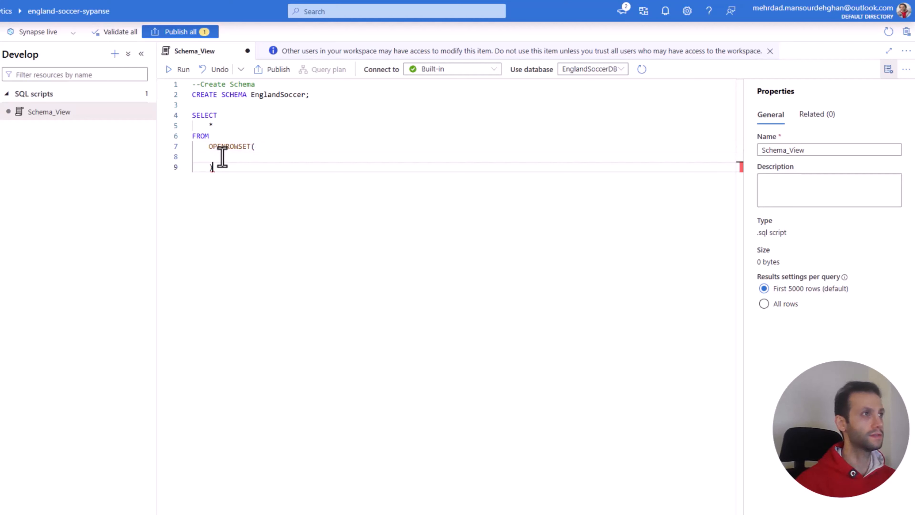
# Step: Insert the comment --Create View Table for Players on its own line directly above the SELECT query
pyautogui.click(204, 109)
pyautogui.press('Return')
pyautogui.write('--')
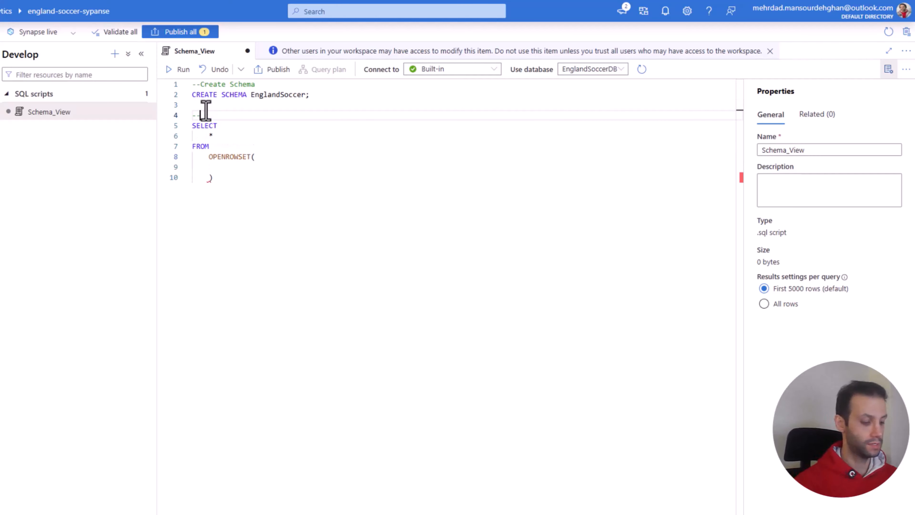
pyautogui.write('Create ')
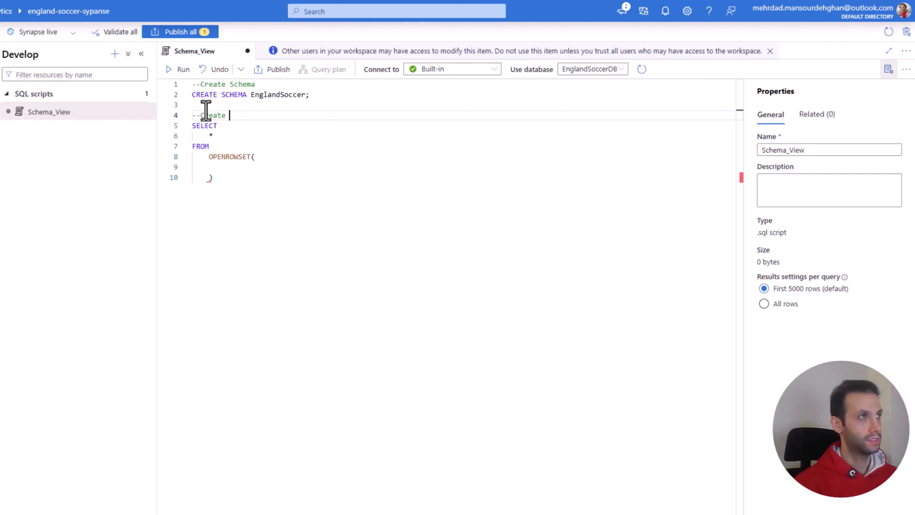
pyautogui.write('View')
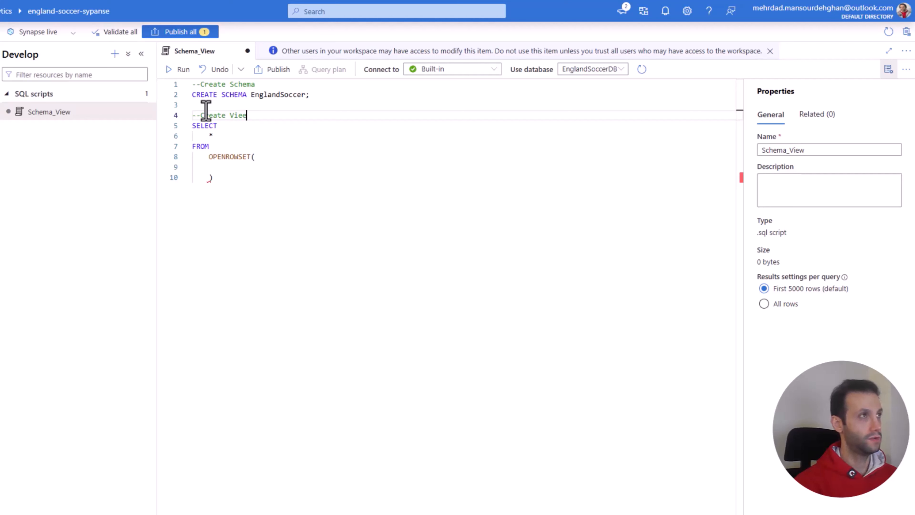
pyautogui.write(' Tabl')
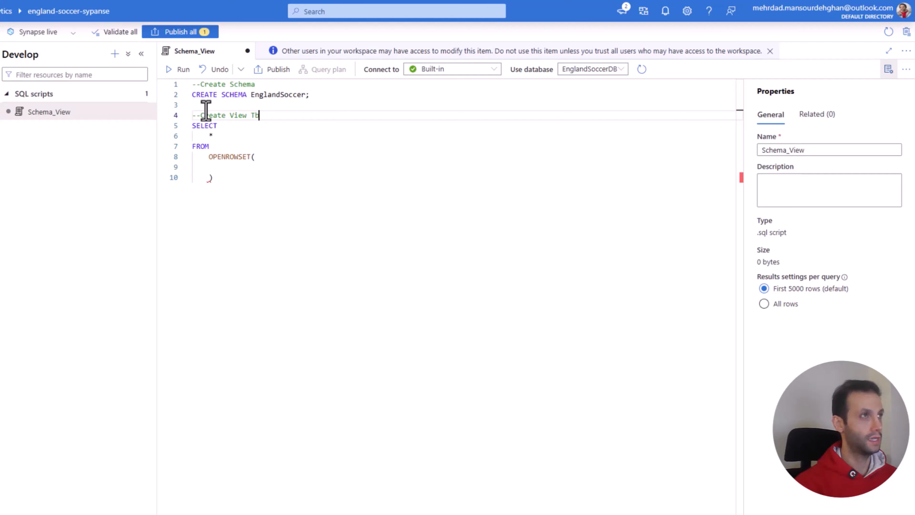
pyautogui.press('BackSpace')
pyautogui.press('BackSpace')
pyautogui.press('BackSpace')
pyautogui.write('able ')
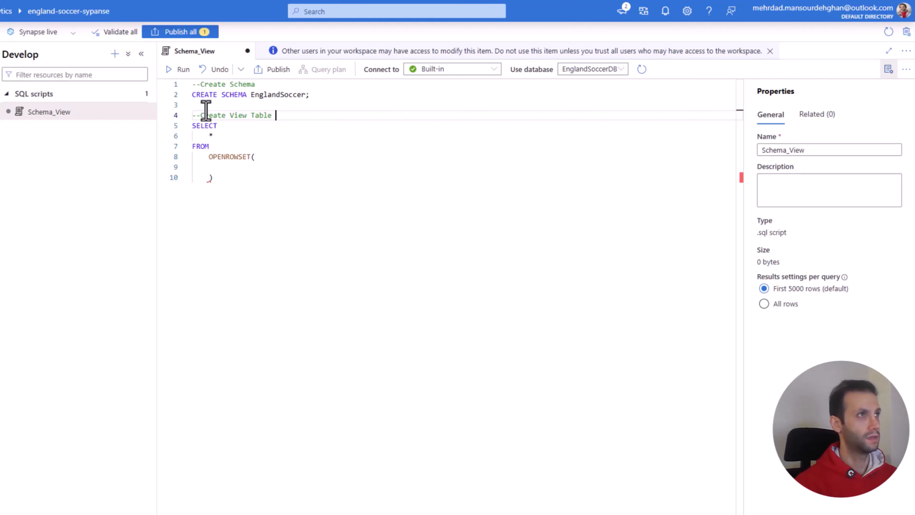
pyautogui.write('for Players')
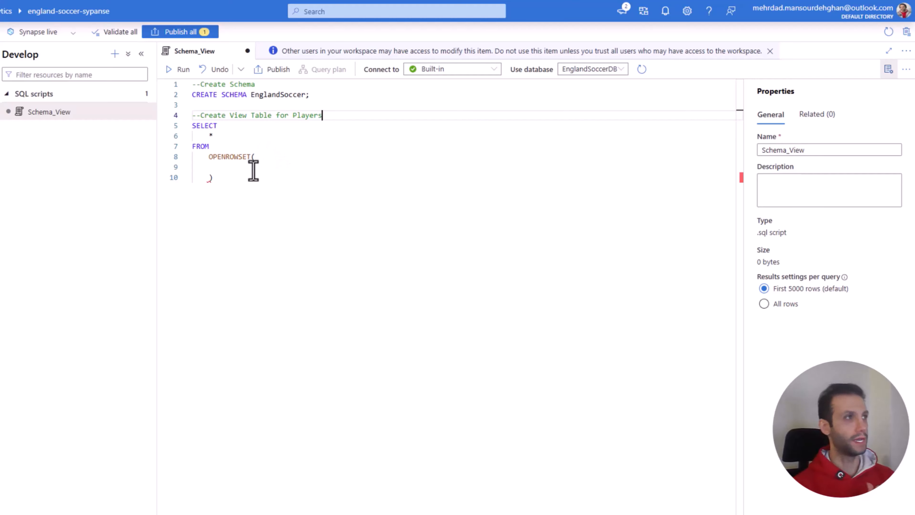
# Step: Add an indented BULK'' argument with empty quotes and a trailing comma inside the OPENROWSET call
pyautogui.click(235, 166)
pyautogui.press('Tab')
pyautogui.press('Tab')
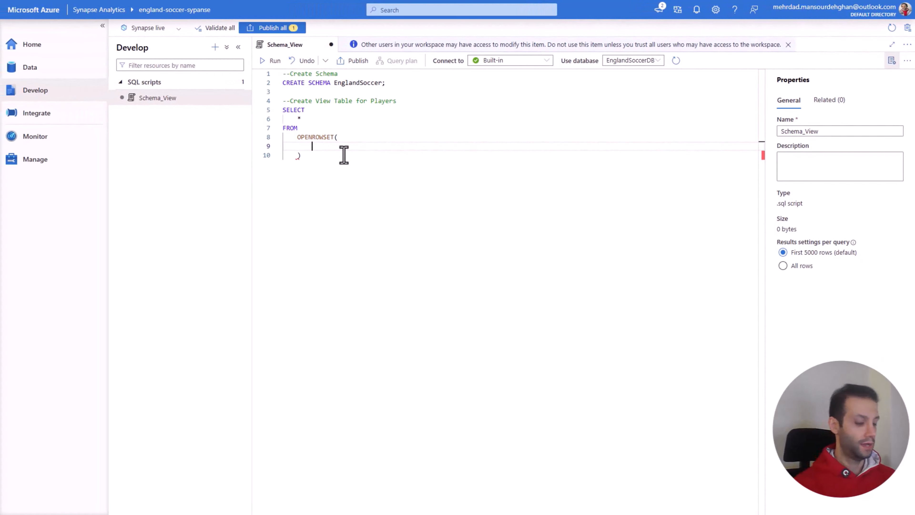
pyautogui.write('BULK')
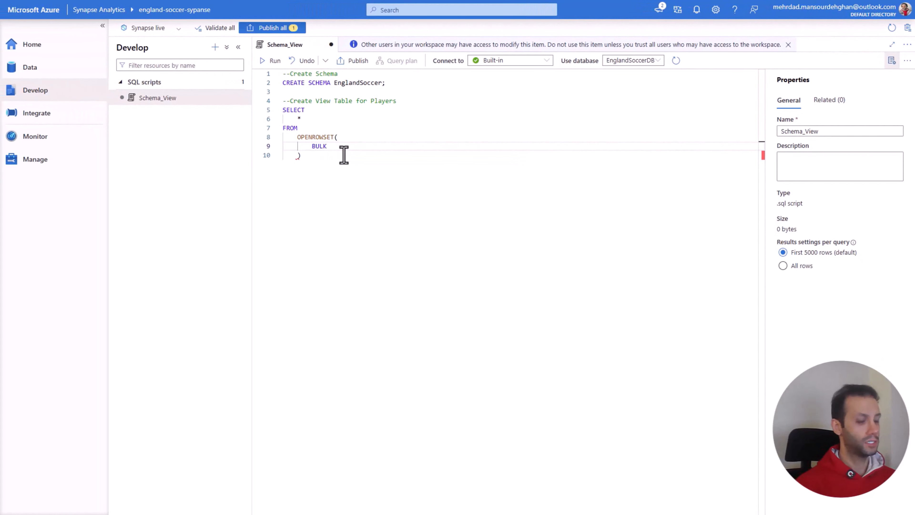
pyautogui.write("'',")
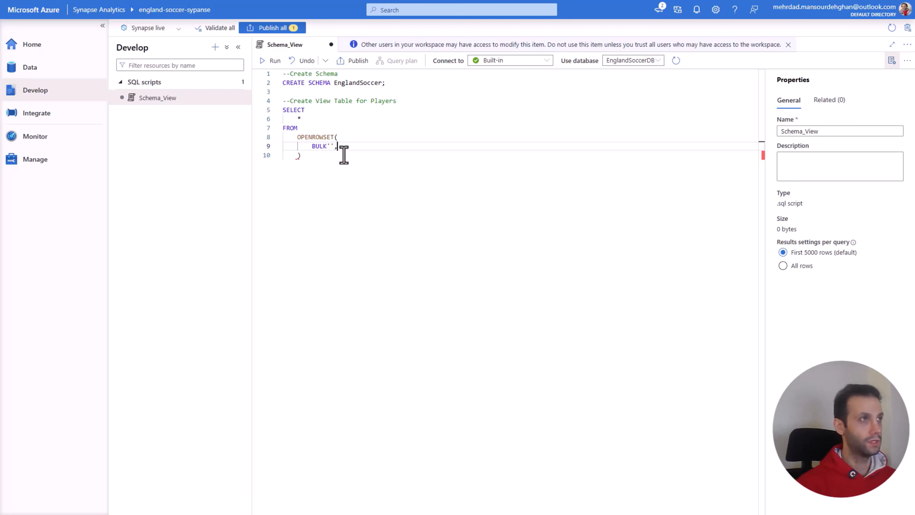
# Step: Add FORMAT = 'PARQUET' on its own line below the BULK argument
pyautogui.press('Return')
pyautogui.write('FORMAT')
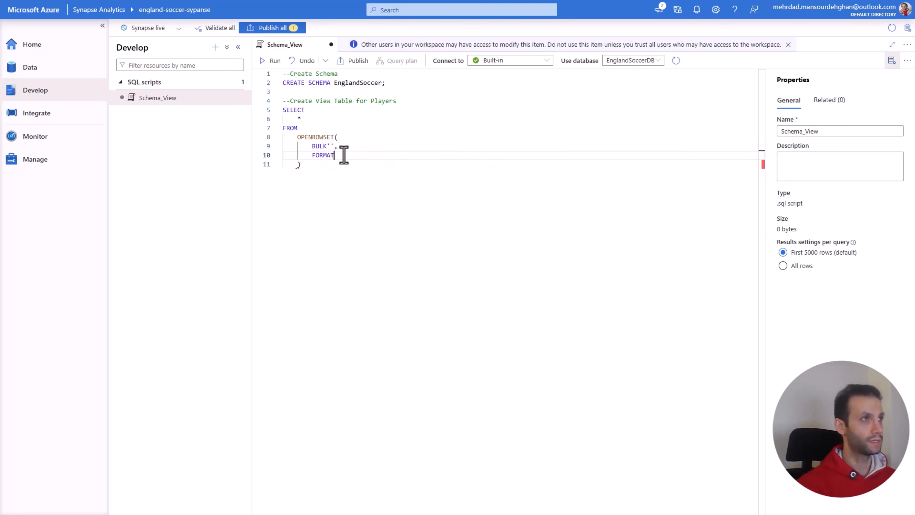
pyautogui.write(' =')
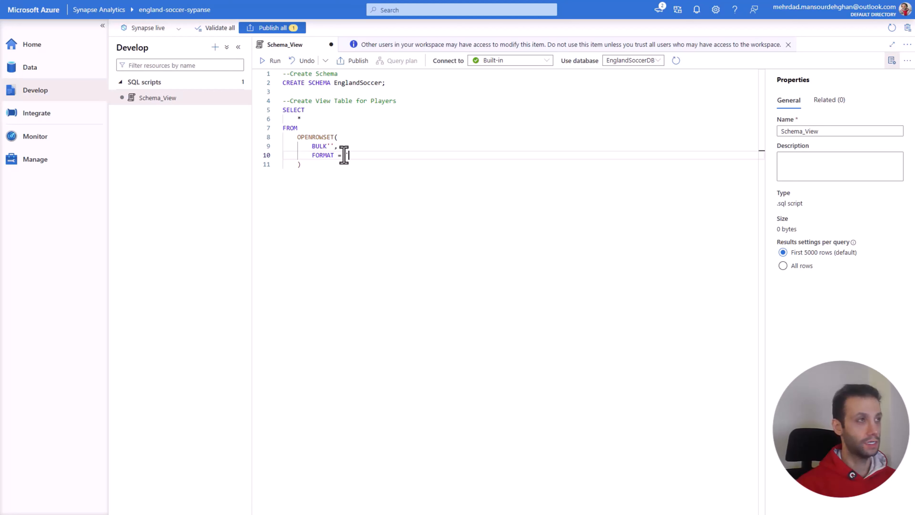
pyautogui.write(" 'PARE")
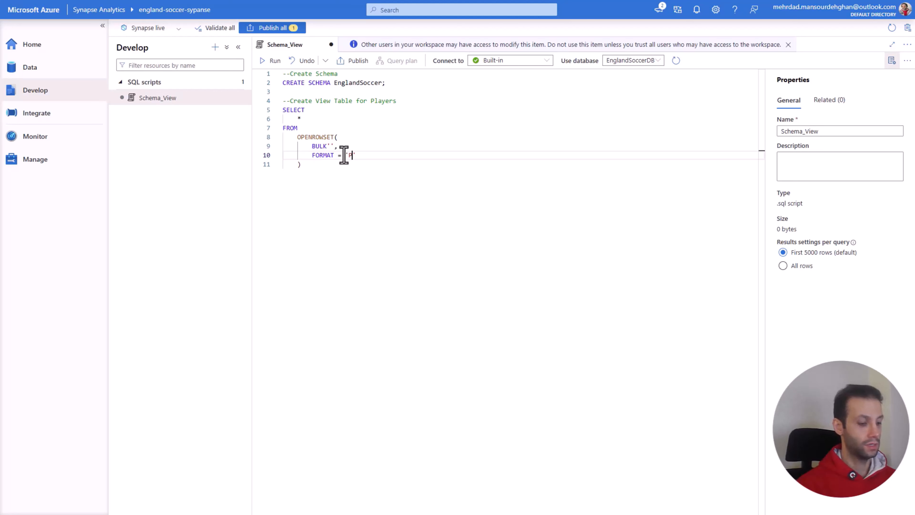
pyautogui.press('BackSpace')
pyautogui.write('QUET')
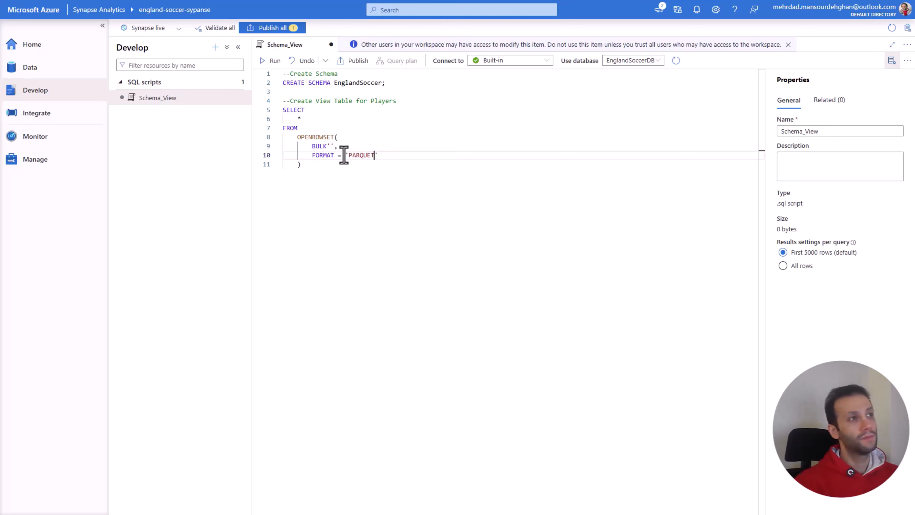
pyautogui.click(377, 171)
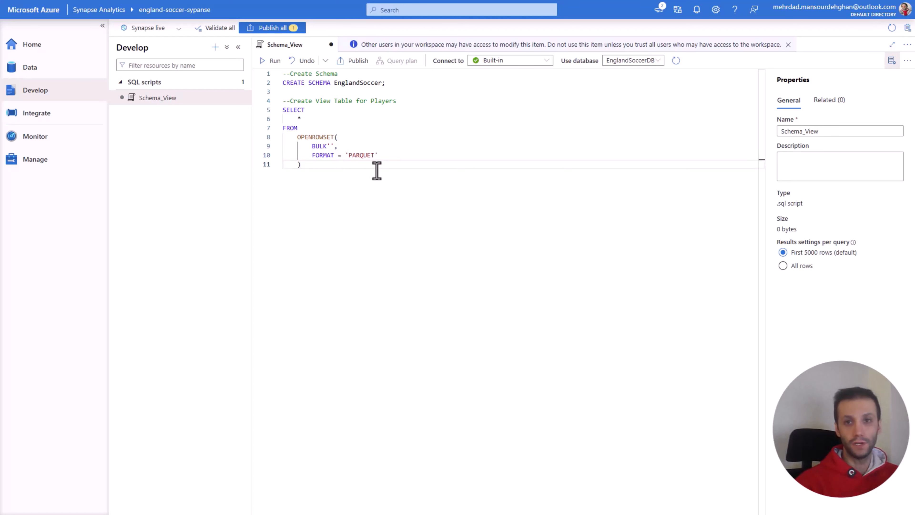
# Step: Switch to the Azure portal and copy the URL of the parquet part file in engsoccerstorage's transformed container, folder transformed_players
pyautogui.click(330, 146)
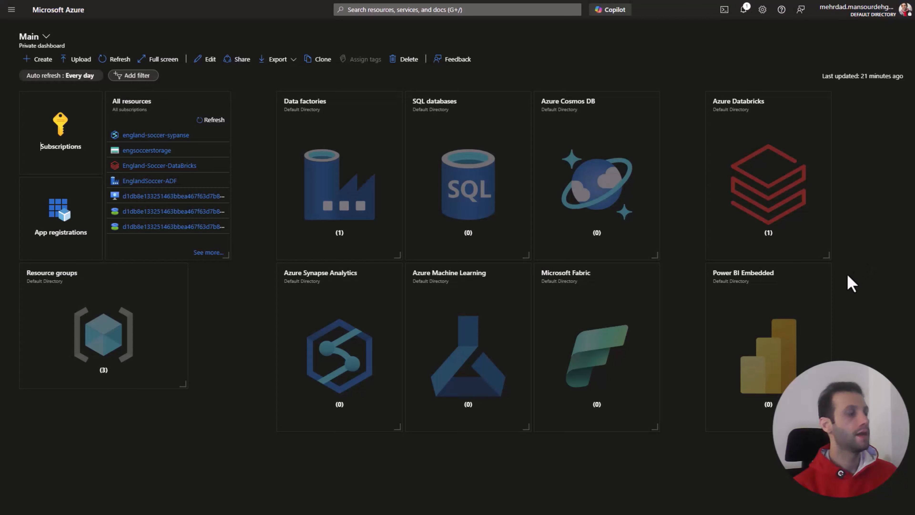
pyautogui.click(151, 150)
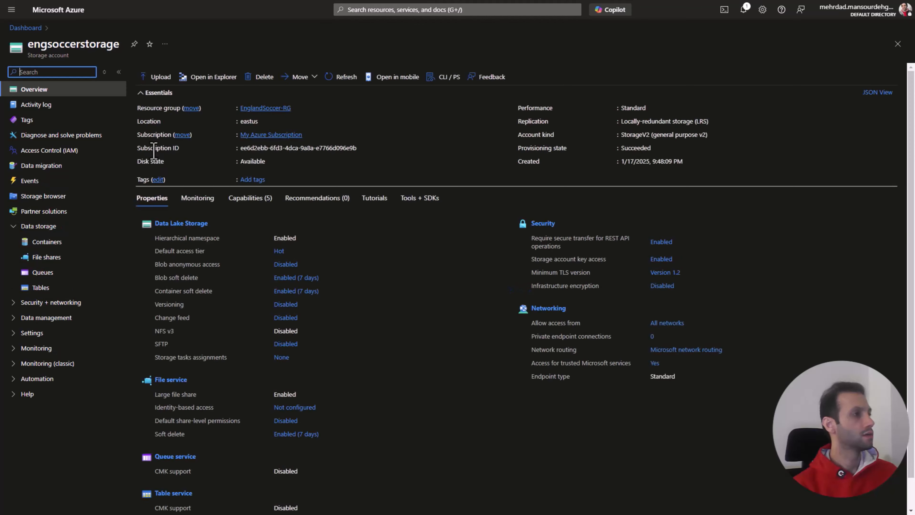
pyautogui.click(48, 241)
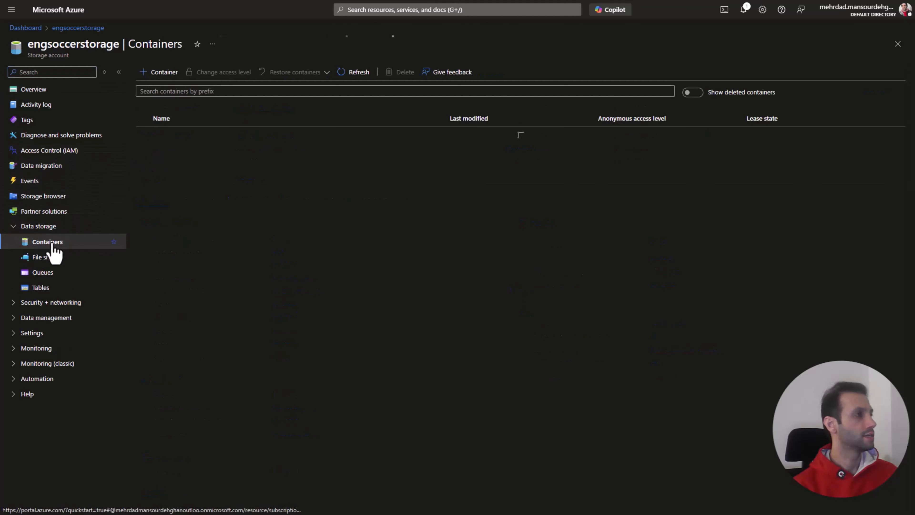
pyautogui.click(164, 166)
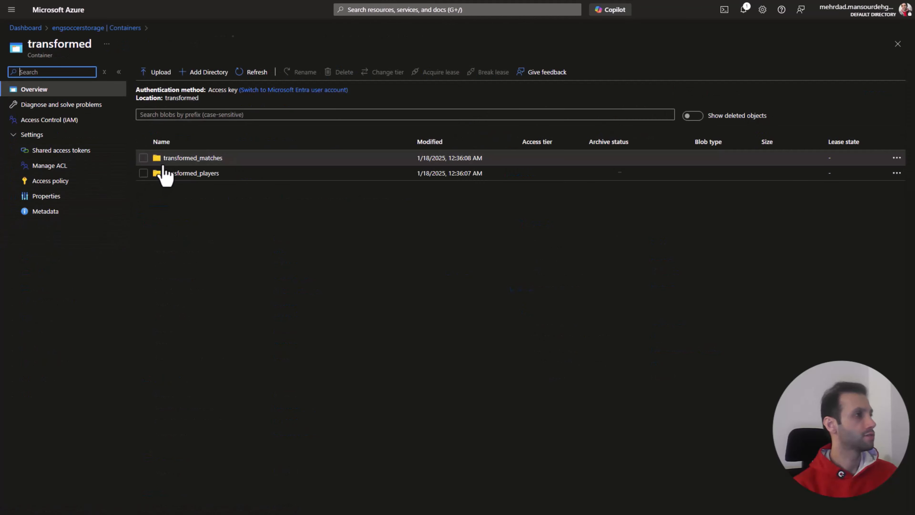
pyautogui.click(175, 174)
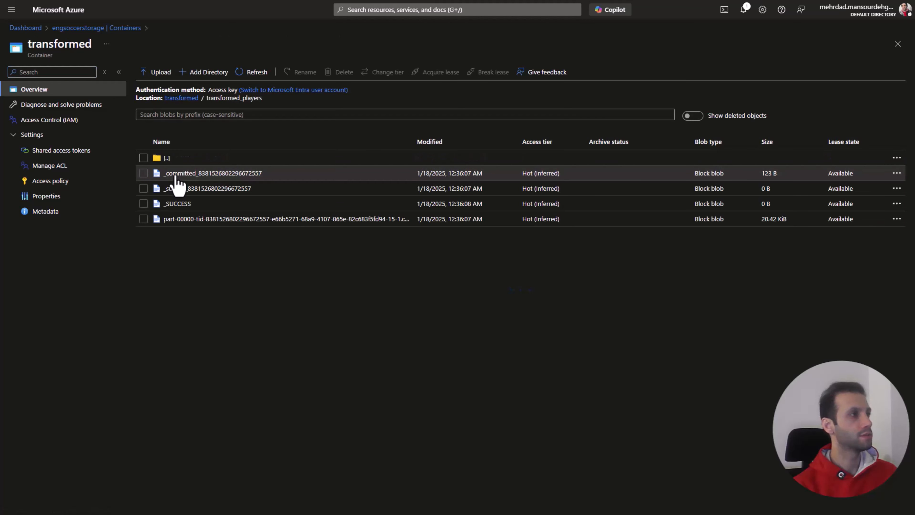
pyautogui.click(183, 218)
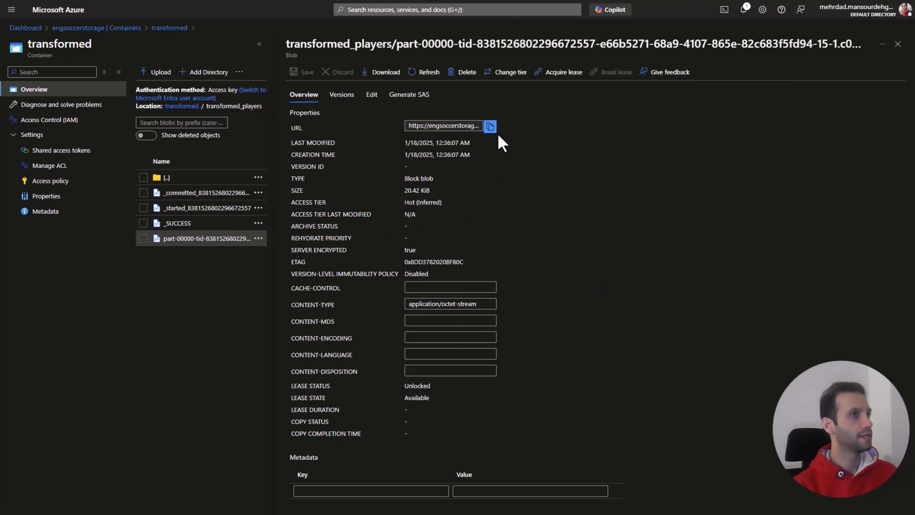
pyautogui.click(490, 126)
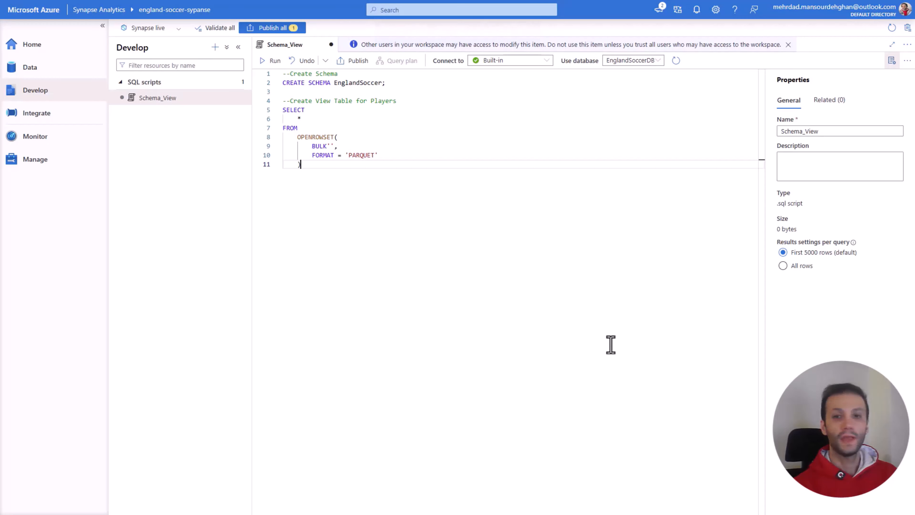
# Step: Back in the Synapse script, paste the copied URL between the BULK quotes and trim it to end at transformed_players
pyautogui.click(329, 146)
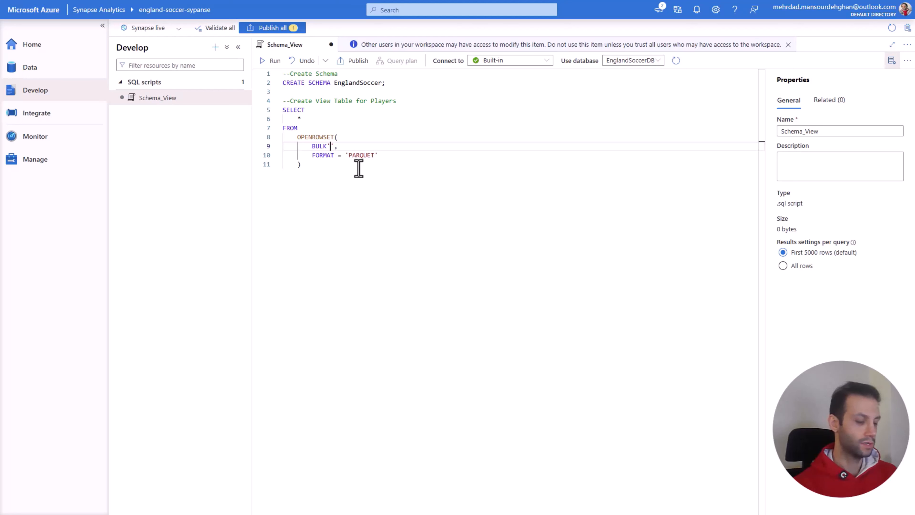
pyautogui.hotkey('ctrl', 'v')
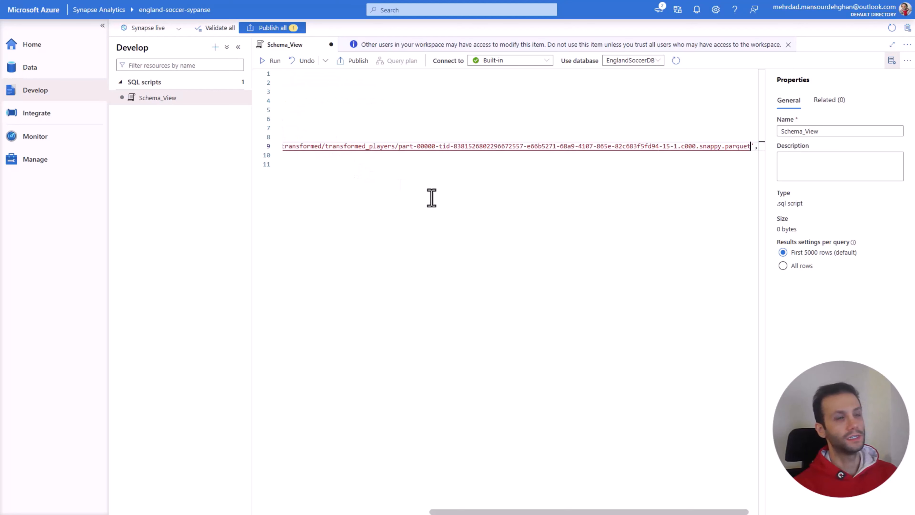
pyautogui.moveTo(451, 509); pyautogui.dragTo(305, 509)
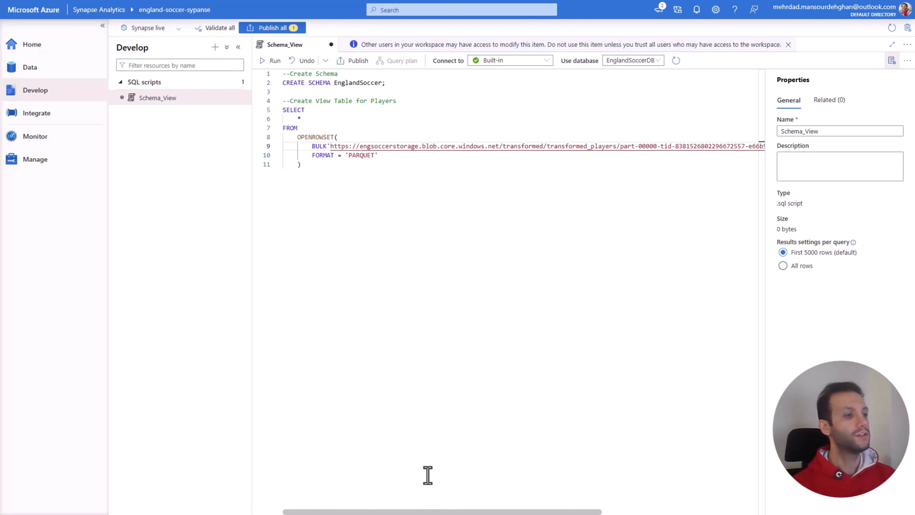
pyautogui.moveTo(440, 511); pyautogui.dragTo(597, 512)
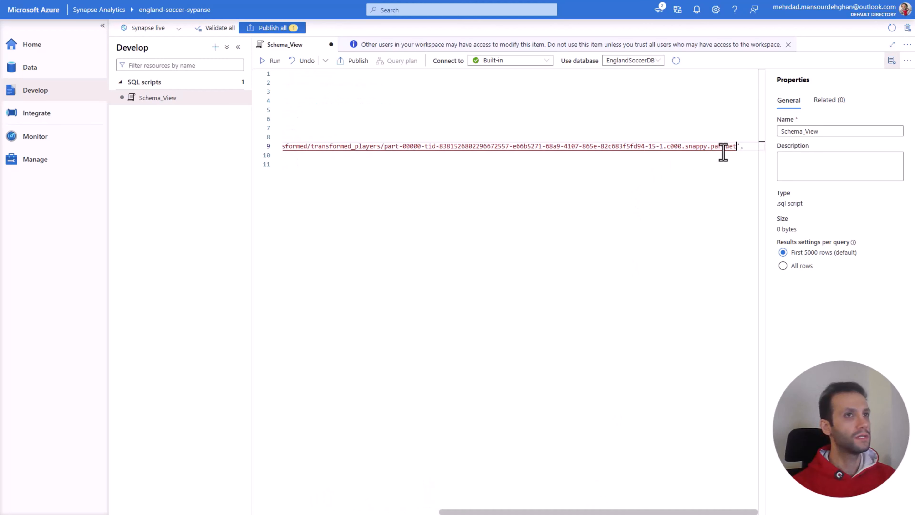
pyautogui.moveTo(737, 147); pyautogui.dragTo(382, 147)
pyautogui.press('BackSpace')
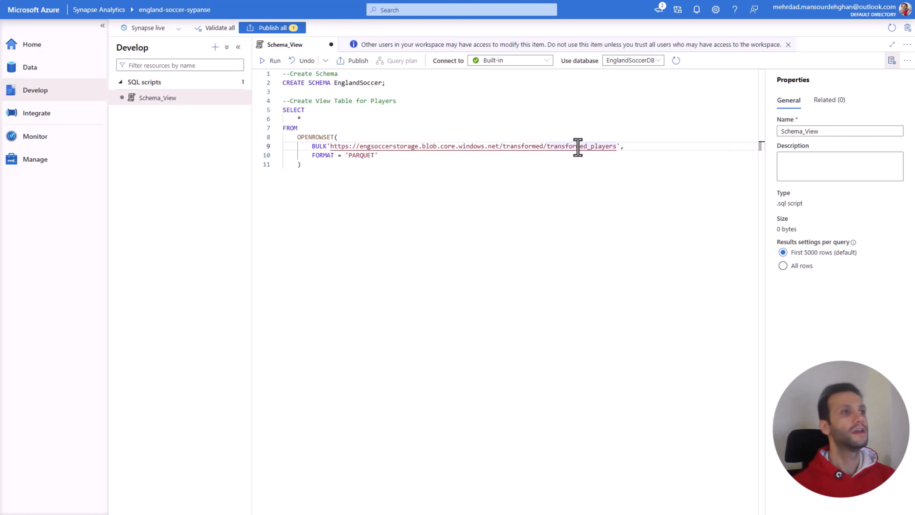
pyautogui.doubleClick(362, 157)
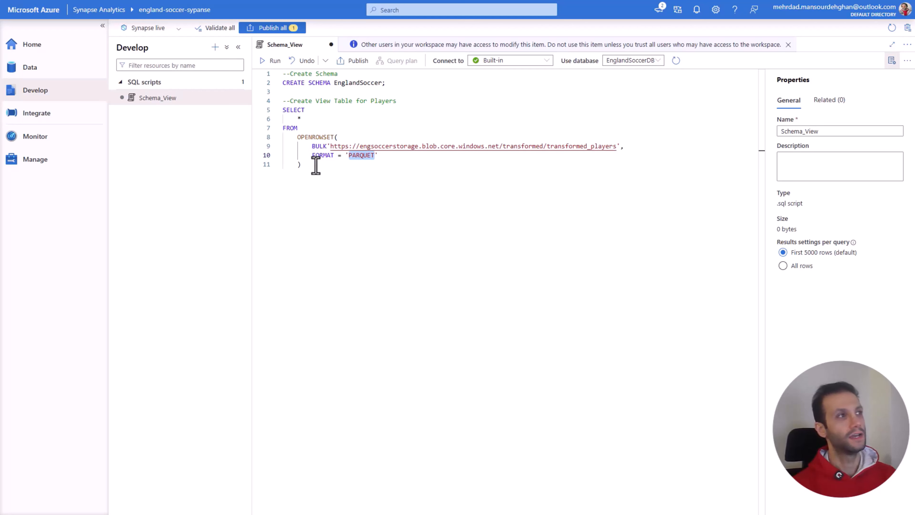
# Step: Insert CREATE VIEW Players AS on its own line directly above the SELECT query
pyautogui.click(290, 112)
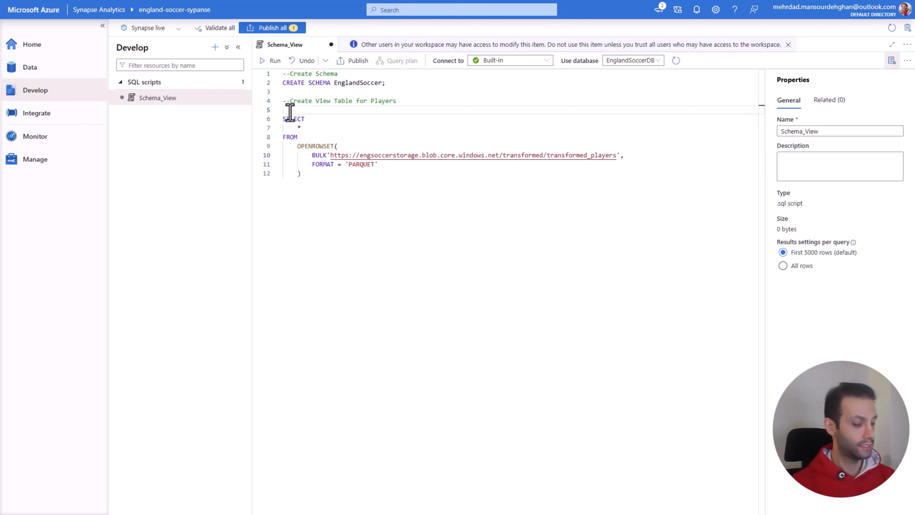
pyautogui.write('CR')
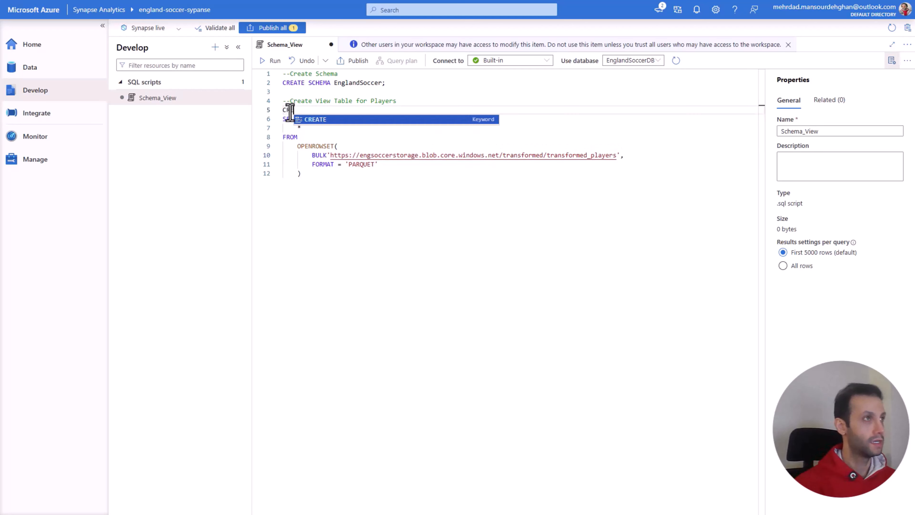
pyautogui.write('EATE VIEW ')
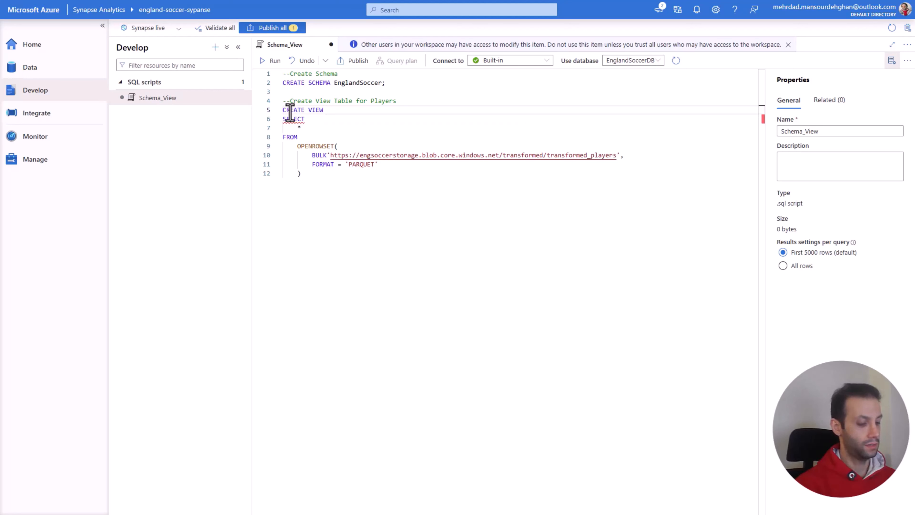
pyautogui.write('Eng')
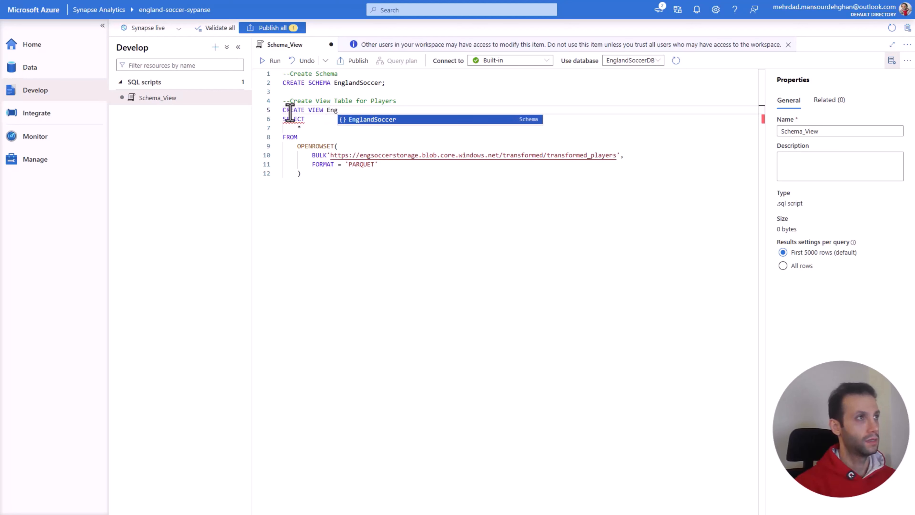
pyautogui.press('BackSpace')
pyautogui.press('BackSpace')
pyautogui.press('BackSpace')
pyautogui.write('P')
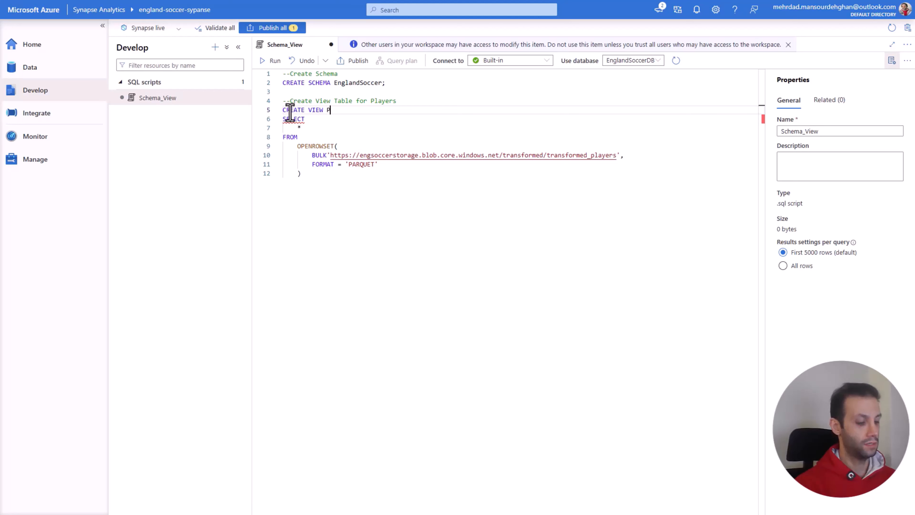
pyautogui.write('layers')
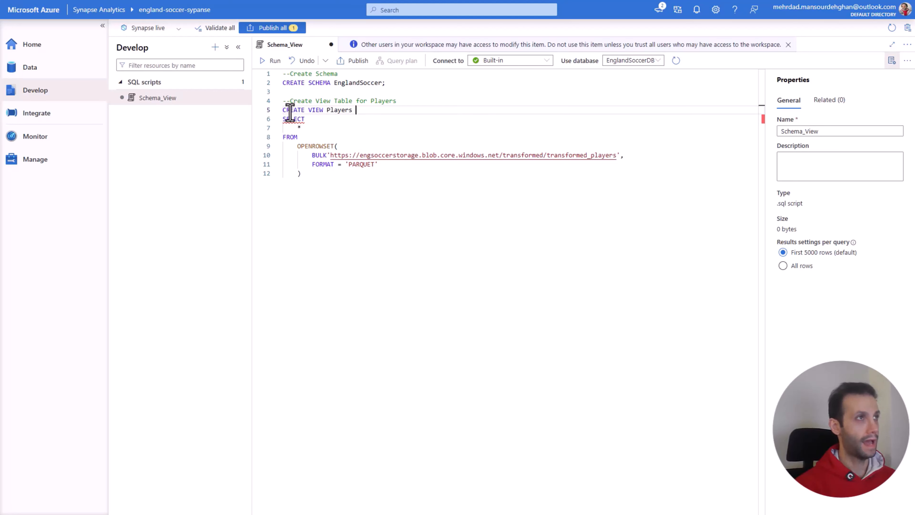
pyautogui.write(' AS')
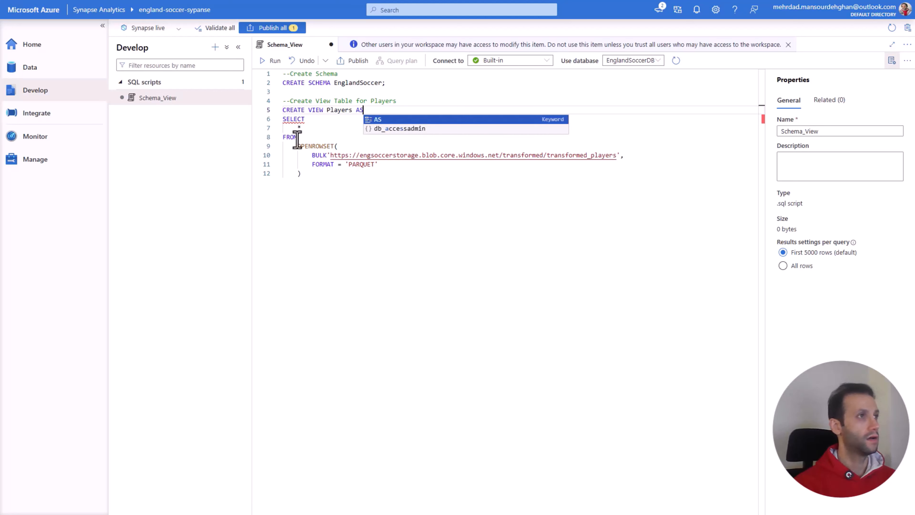
# Step: Indent the whole SELECT query one level and add the alias AS Players after the closing OPENROWSET parenthesis
pyautogui.moveTo(302, 173); pyautogui.dragTo(284, 119)
pyautogui.press('Tab')
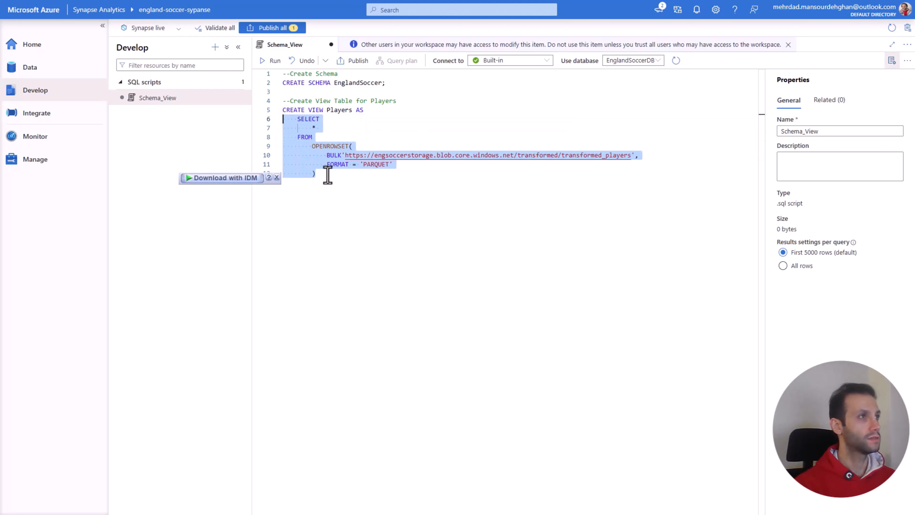
pyautogui.click(327, 175)
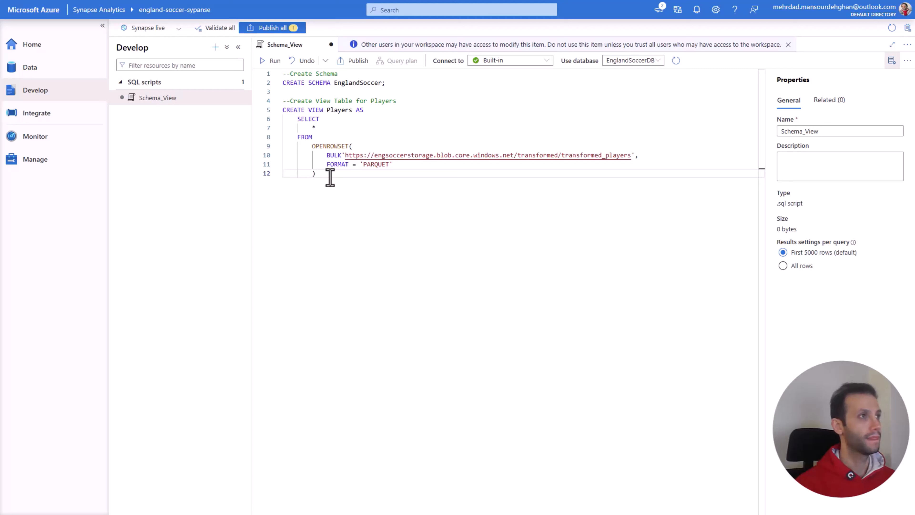
pyautogui.write('AS')
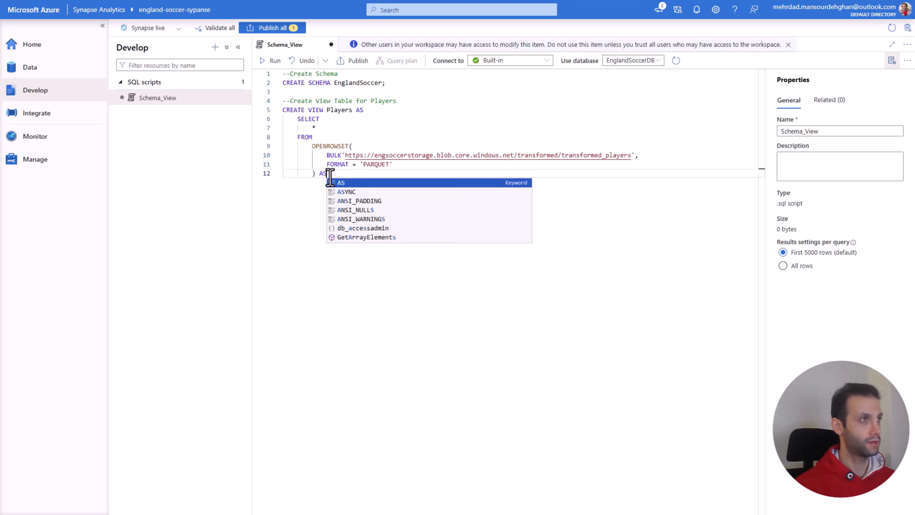
pyautogui.write(' Players')
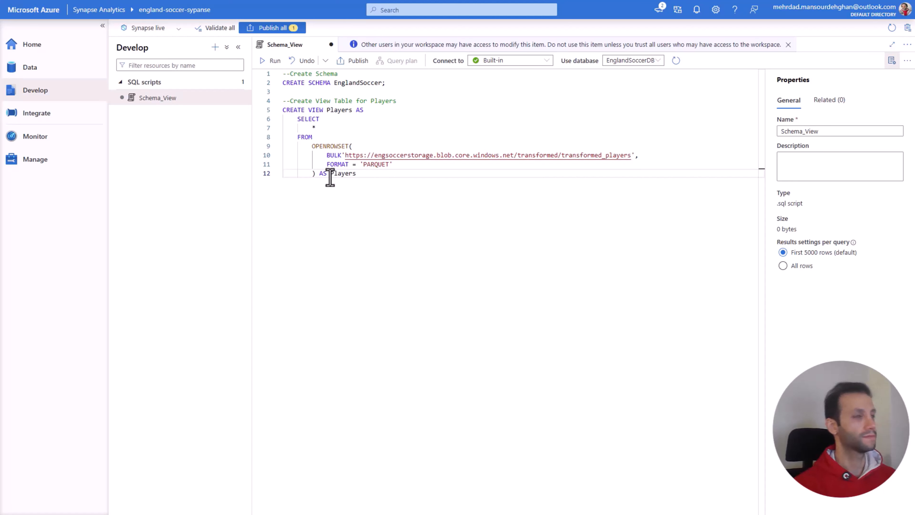
# Step: Qualify the view name with its schema so the statement reads CREATE VIEW EnglandSoccer.Players AS
pyautogui.click(329, 110)
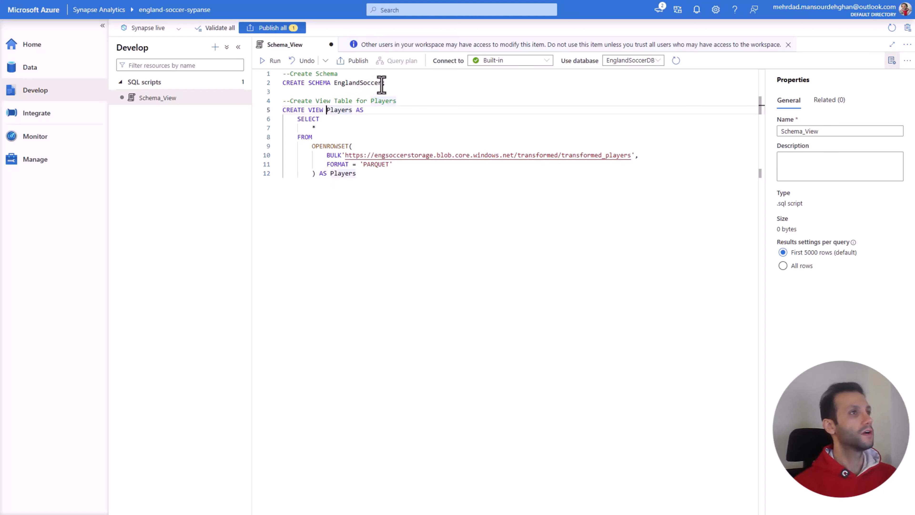
pyautogui.moveTo(381, 82); pyautogui.dragTo(334, 83)
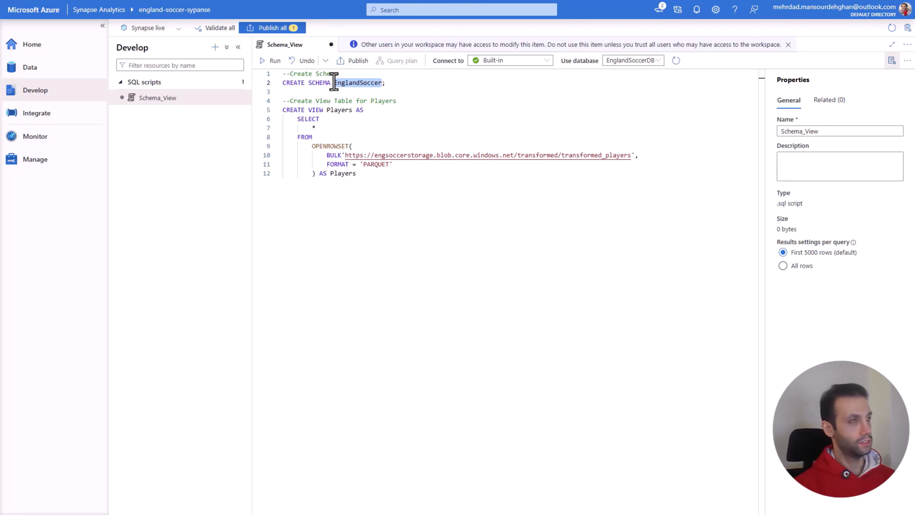
pyautogui.click(327, 109)
pyautogui.hotkey('ctrl', 'v')
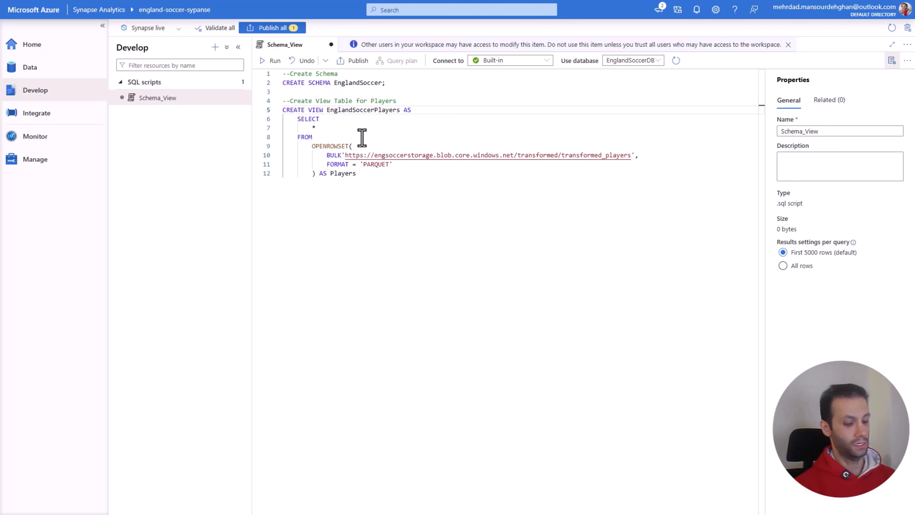
pyautogui.write('.')
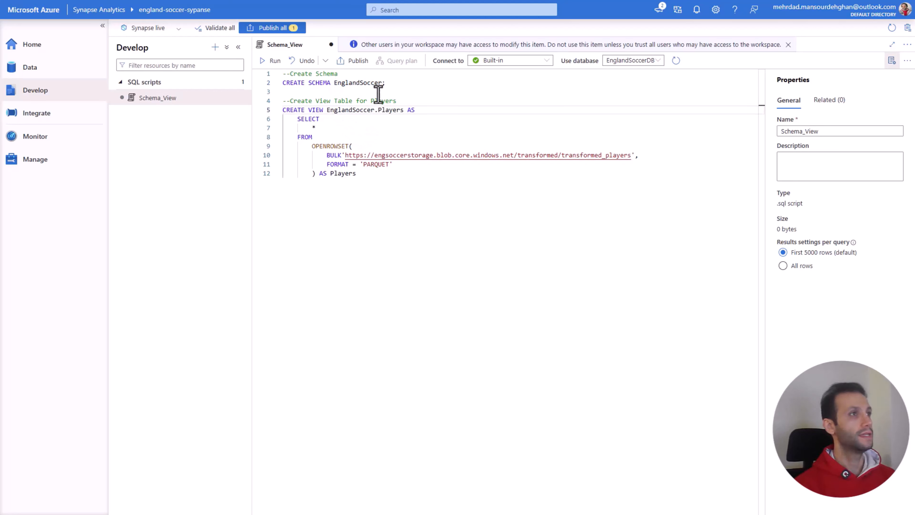
pyautogui.moveTo(381, 83); pyautogui.dragTo(335, 83)
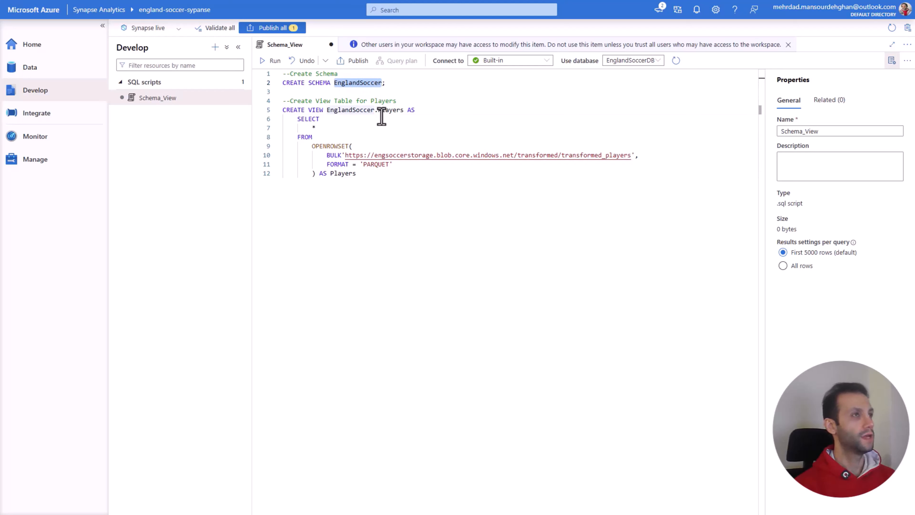
pyautogui.click(396, 109)
pyautogui.moveTo(396, 109); pyautogui.dragTo(378, 111)
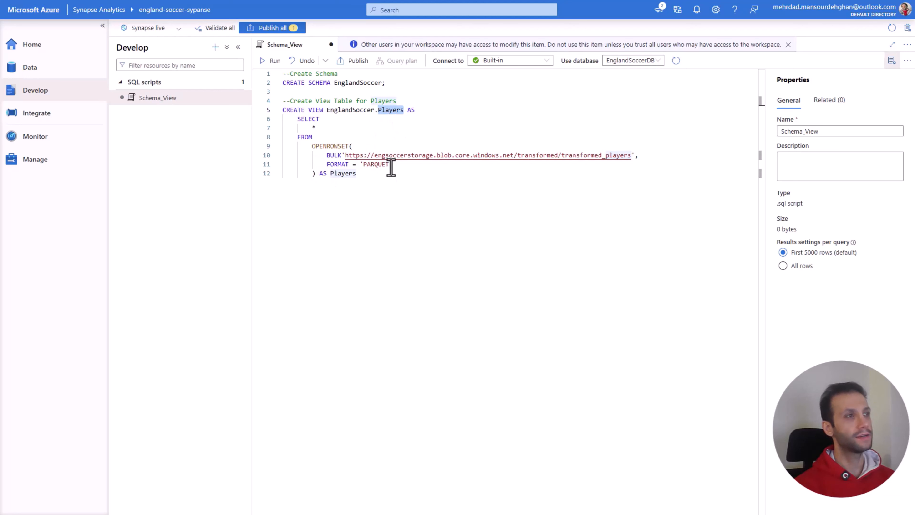
pyautogui.moveTo(399, 168); pyautogui.dragTo(297, 138)
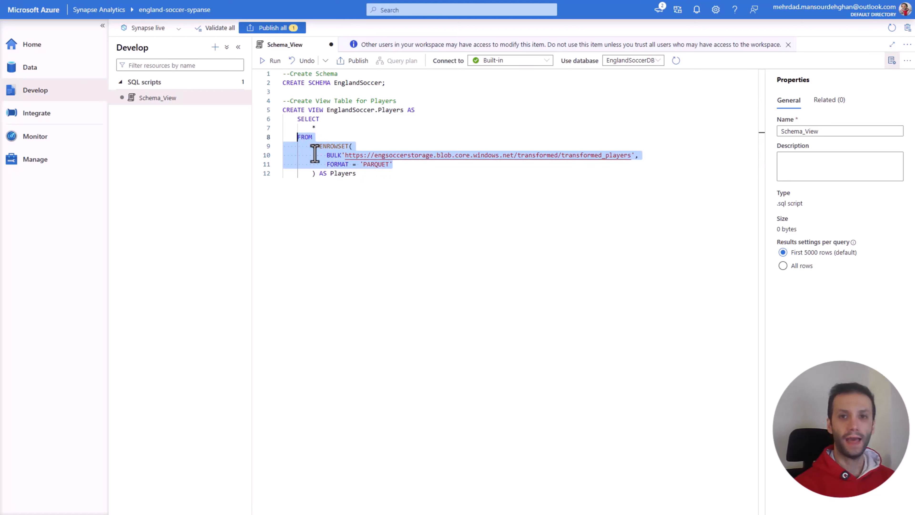
pyautogui.click(367, 184)
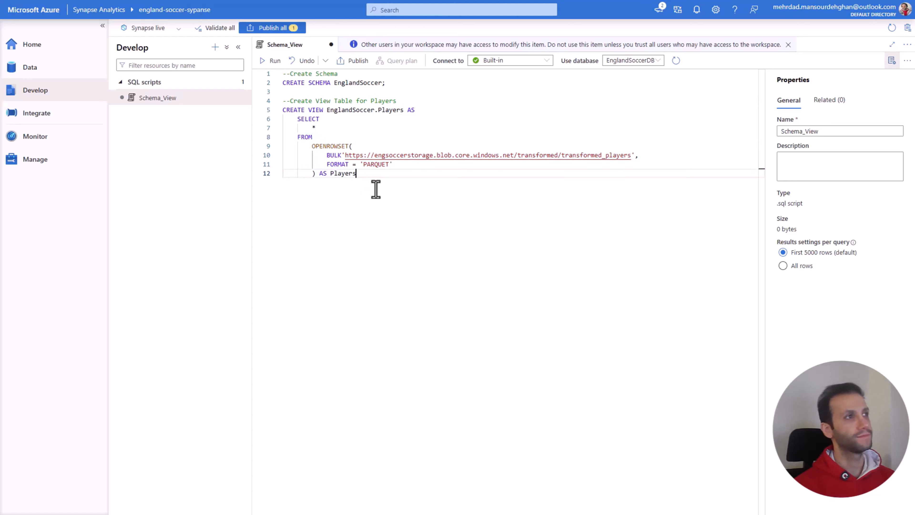
# Step: Duplicate the whole Players view block, including its comment, below the original with one blank line between them
pyautogui.moveTo(367, 174); pyautogui.dragTo(283, 112)
pyautogui.hotkey('ctrl', 'c')
pyautogui.click(371, 175)
pyautogui.press('Return')
pyautogui.press('Return')
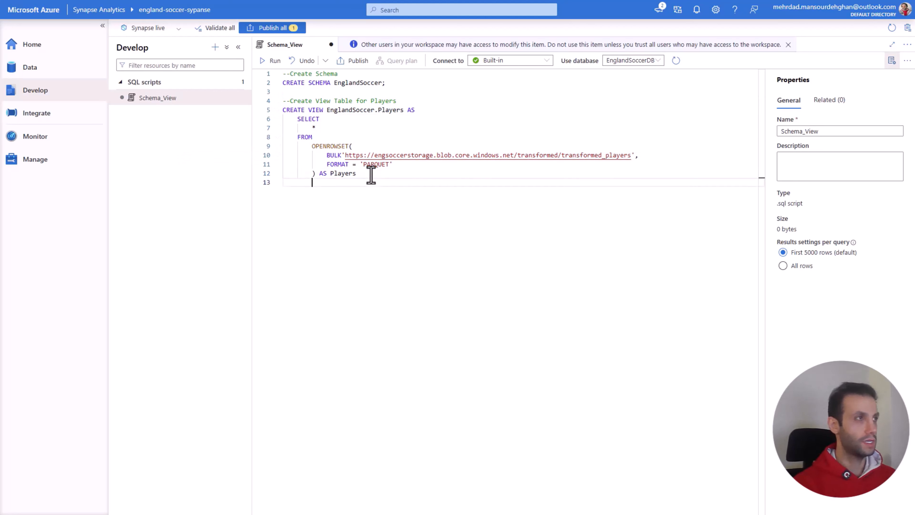
pyautogui.hotkey('ctrl', 'v')
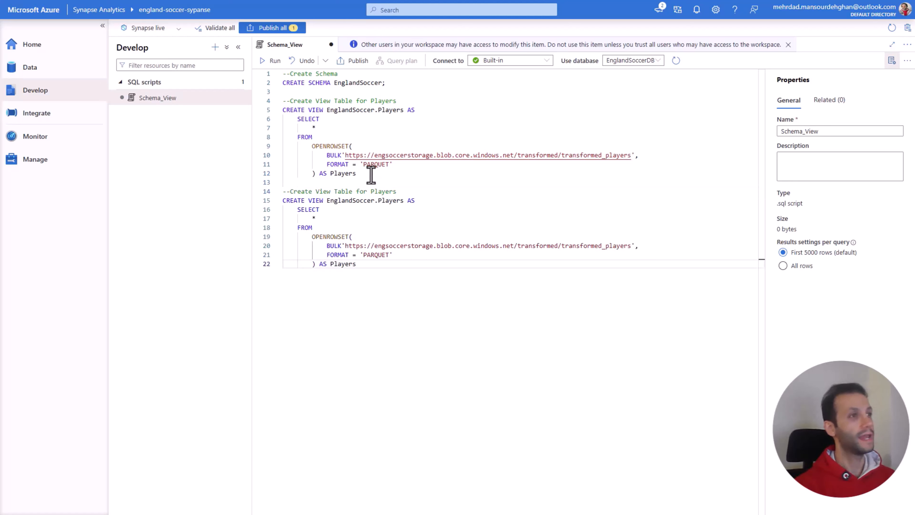
# Step: In the duplicated block, replace Players with Matches in the comment, the view name and the closing OPENROWSET alias
pyautogui.doubleClick(382, 191)
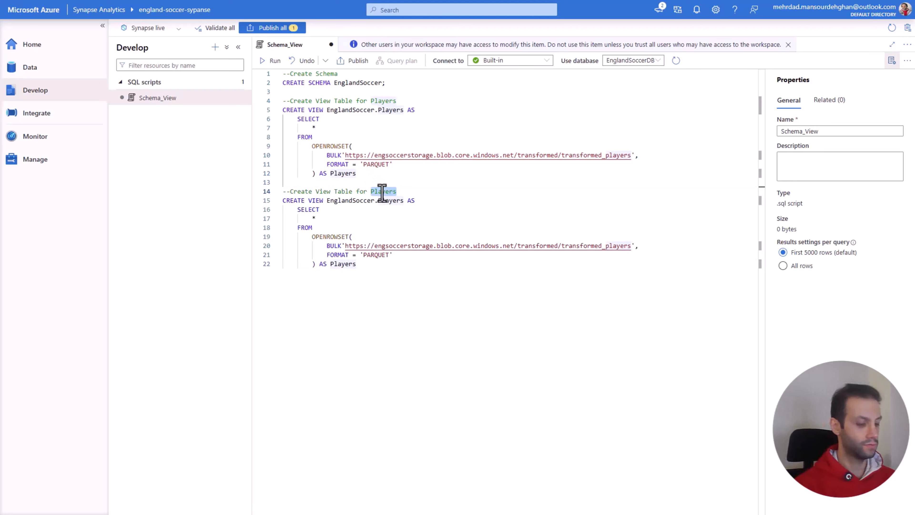
pyautogui.write('Match')
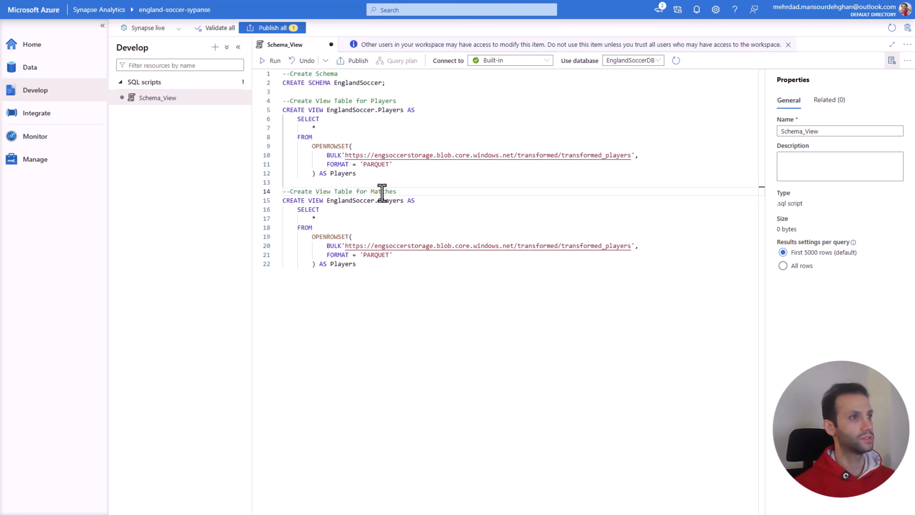
pyautogui.doubleClick(386, 201)
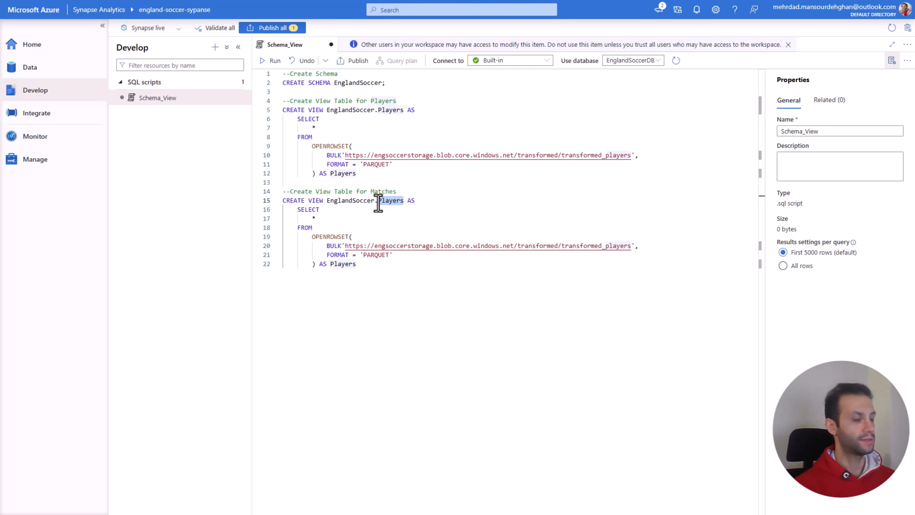
pyautogui.write('Match')
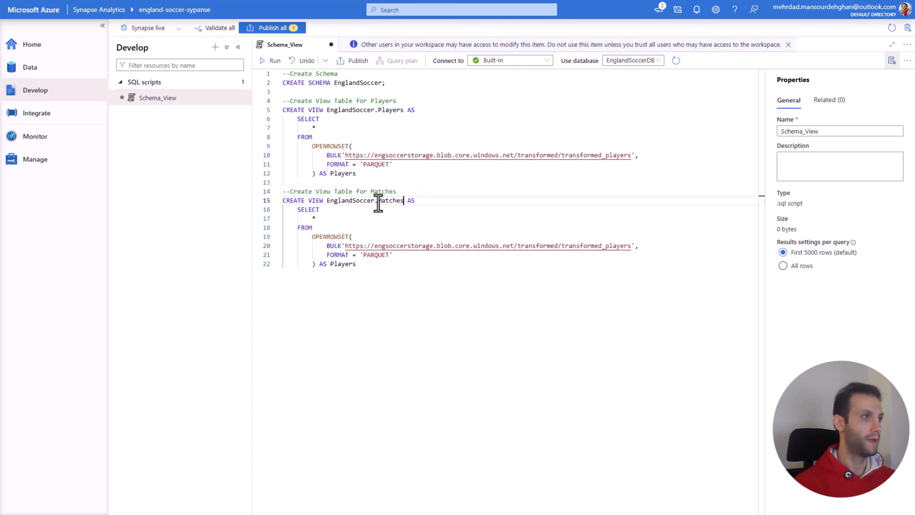
pyautogui.doubleClick(383, 200)
pyautogui.hotkey('ctrl', 'c')
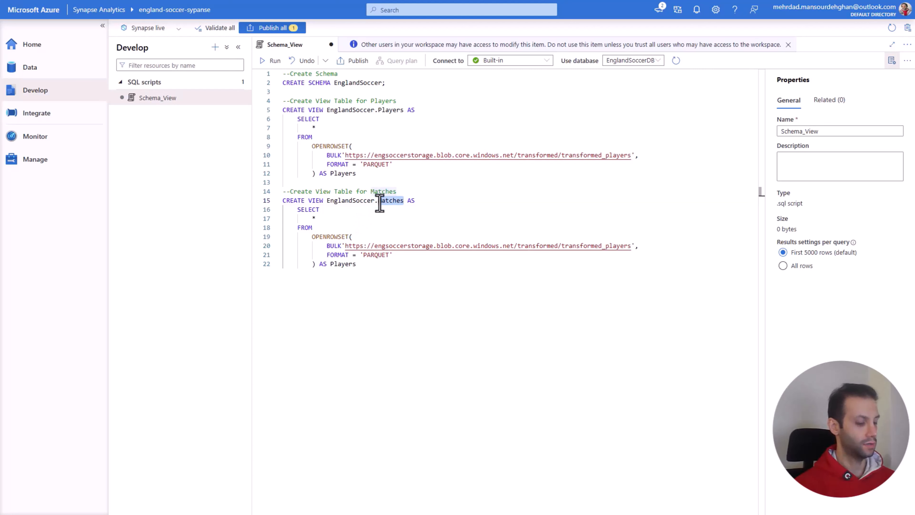
pyautogui.doubleClick(342, 264)
pyautogui.hotkey('ctrl', 'v')
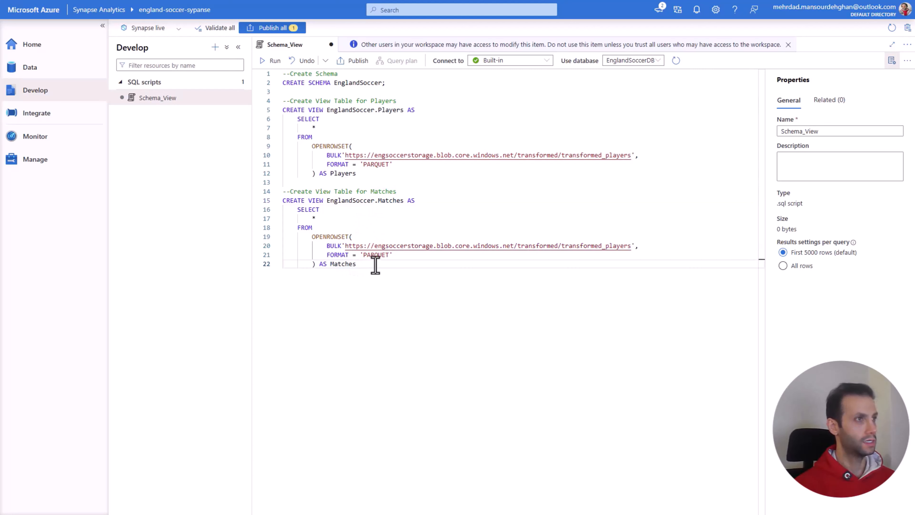
# Step: Clear the Matches view's BULK path, then switch to the Azure portal and copy the URL of the part-00000 parquet file in transformed_matches
pyautogui.moveTo(631, 249); pyautogui.dragTo(347, 247)
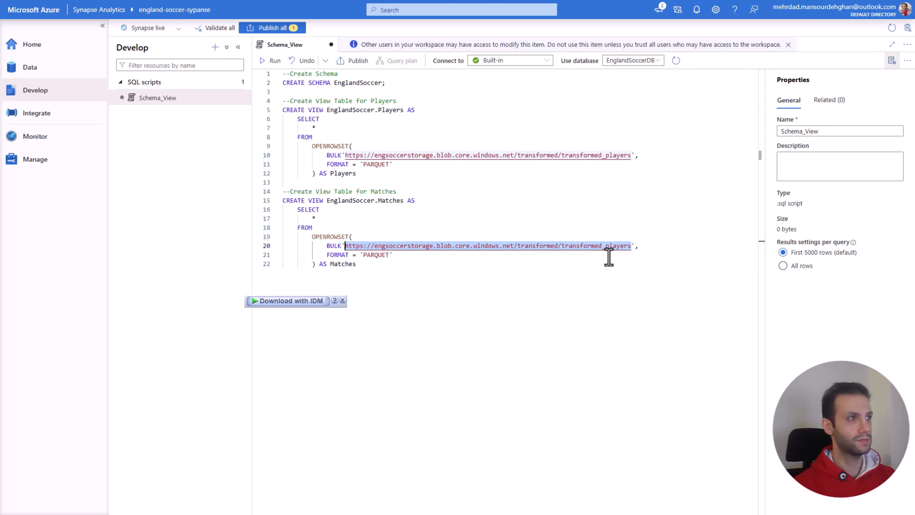
pyautogui.press('BackSpace')
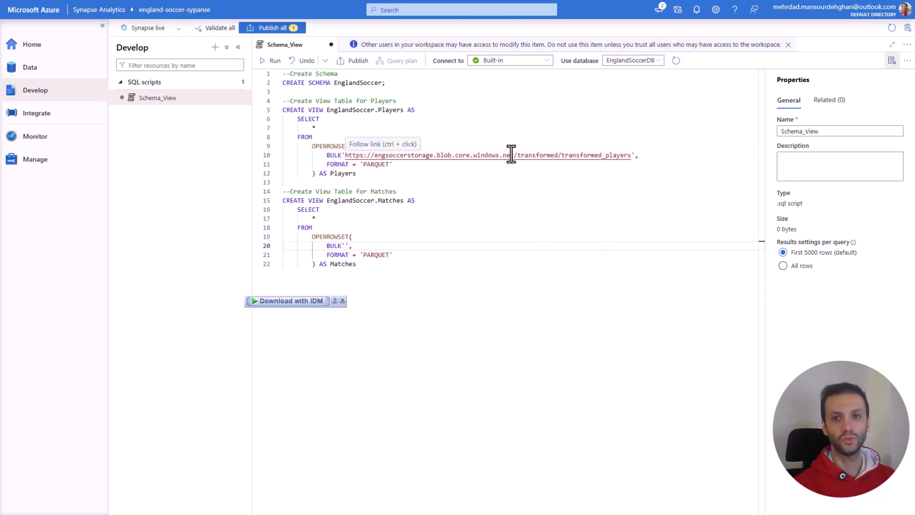
pyautogui.click(346, 0)
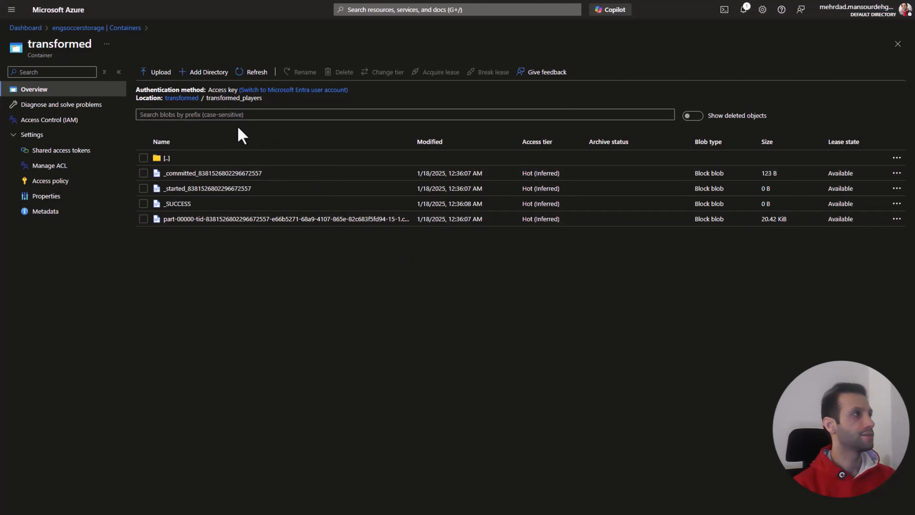
pyautogui.click(97, 30)
pyautogui.click(172, 165)
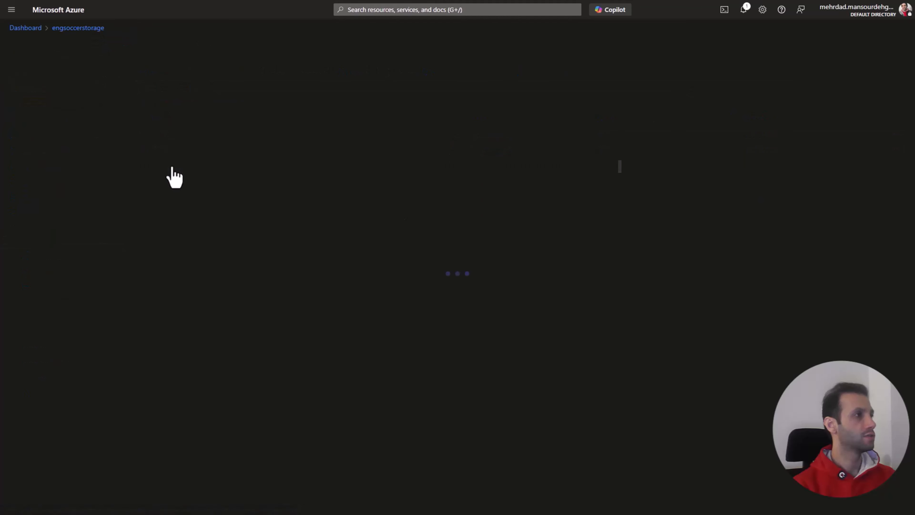
pyautogui.click(202, 159)
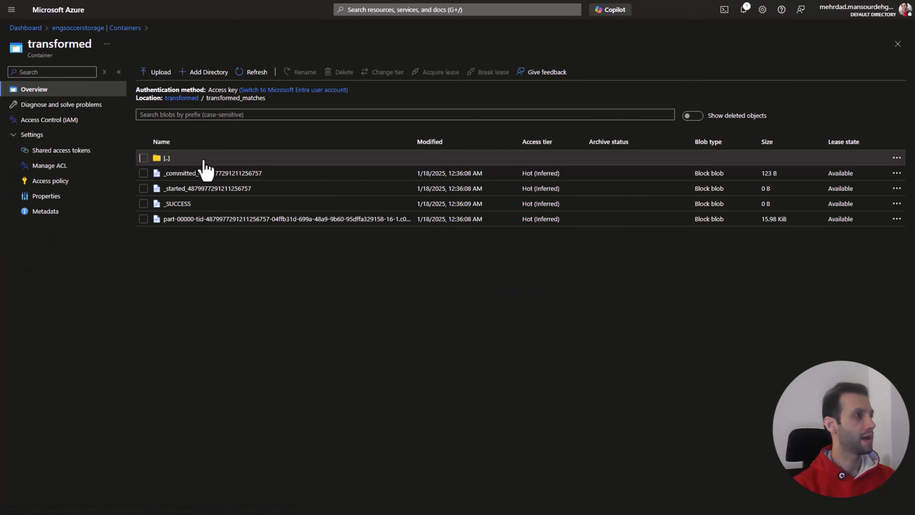
pyautogui.click(212, 218)
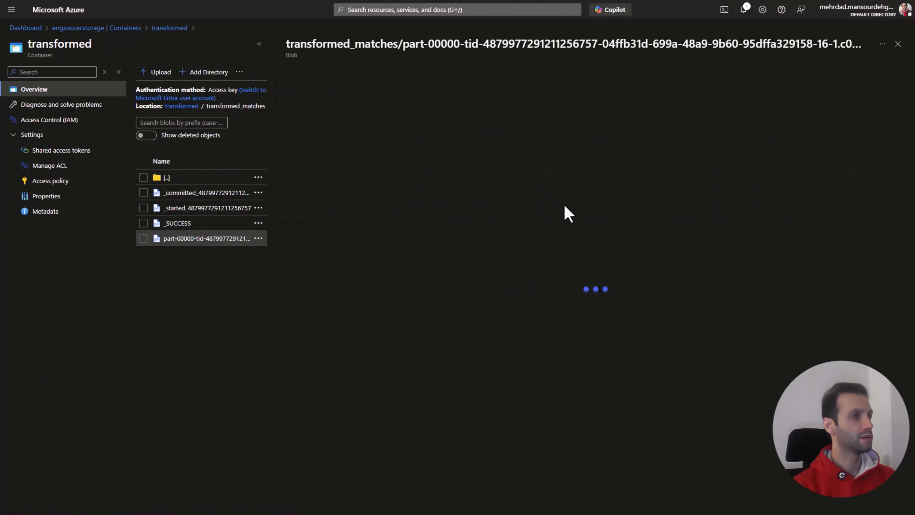
pyautogui.click(491, 126)
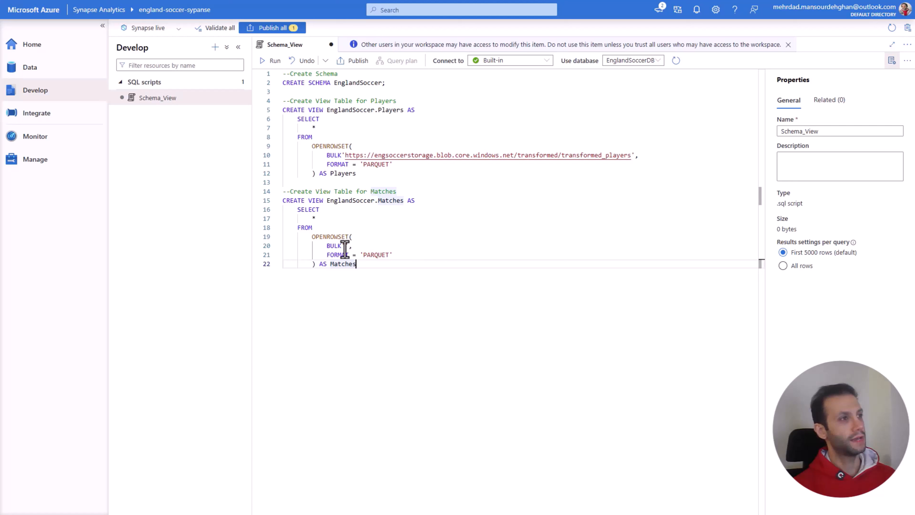
# Step: Back in the Synapse script, paste the copied URL into the Matches view's BULK quotes and trim it to end at transformed_matches
pyautogui.click(345, 245)
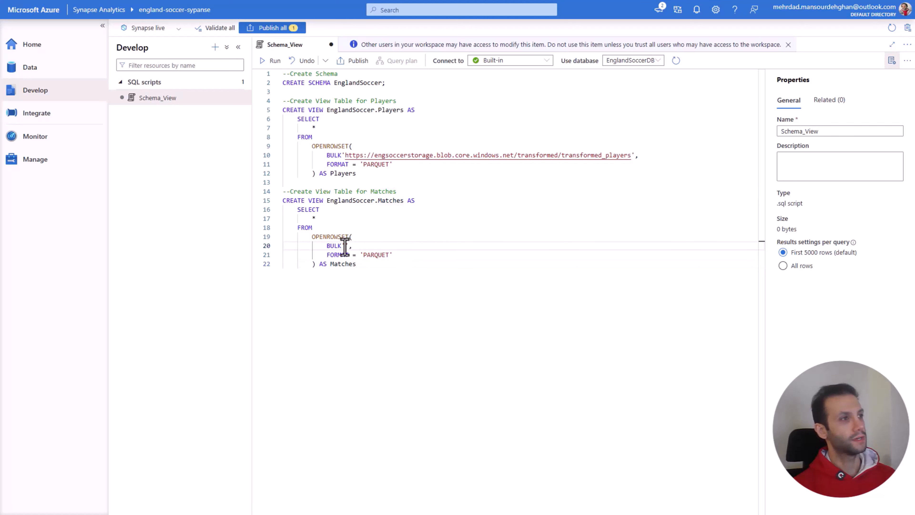
pyautogui.hotkey('ctrl', 'v')
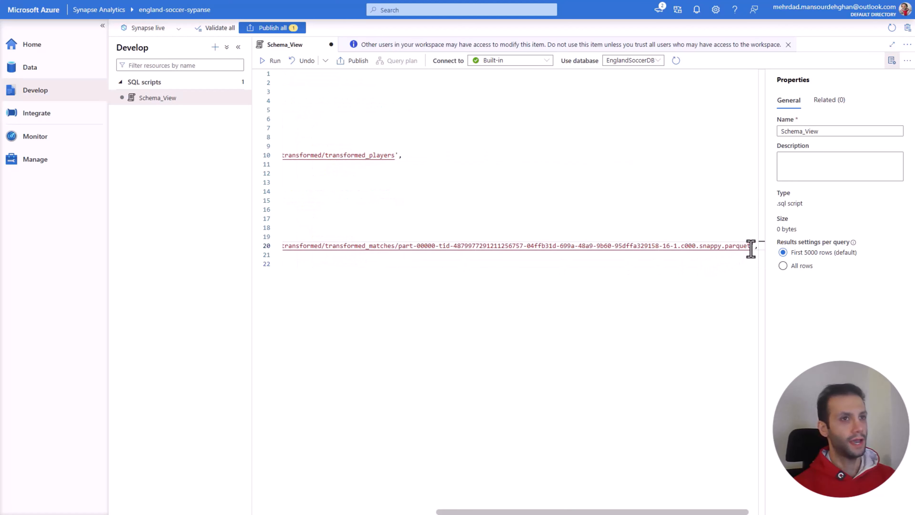
pyautogui.moveTo(750, 248); pyautogui.dragTo(394, 249)
pyautogui.press('BackSpace')
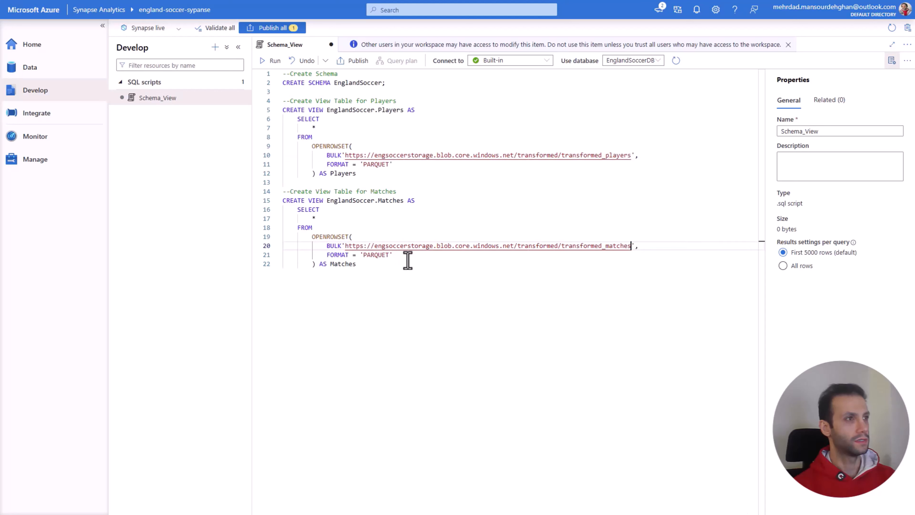
pyautogui.click(565, 307)
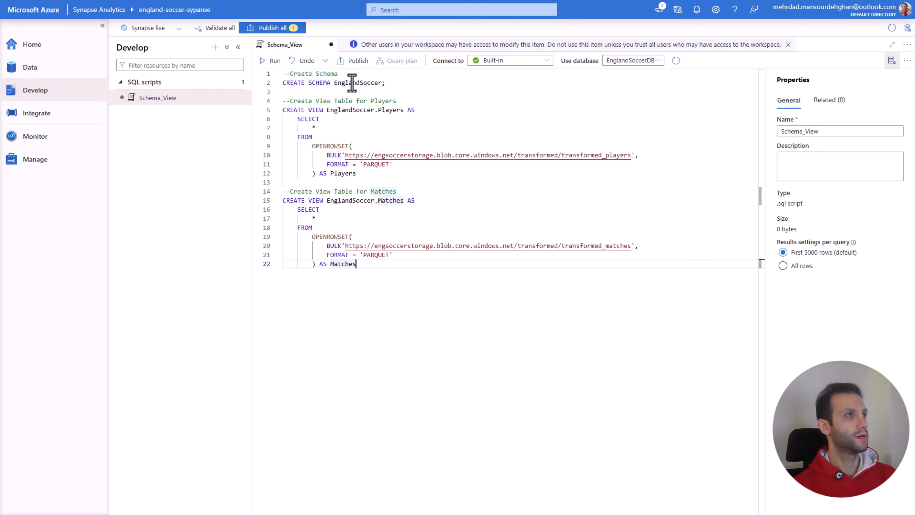
pyautogui.click(359, 110)
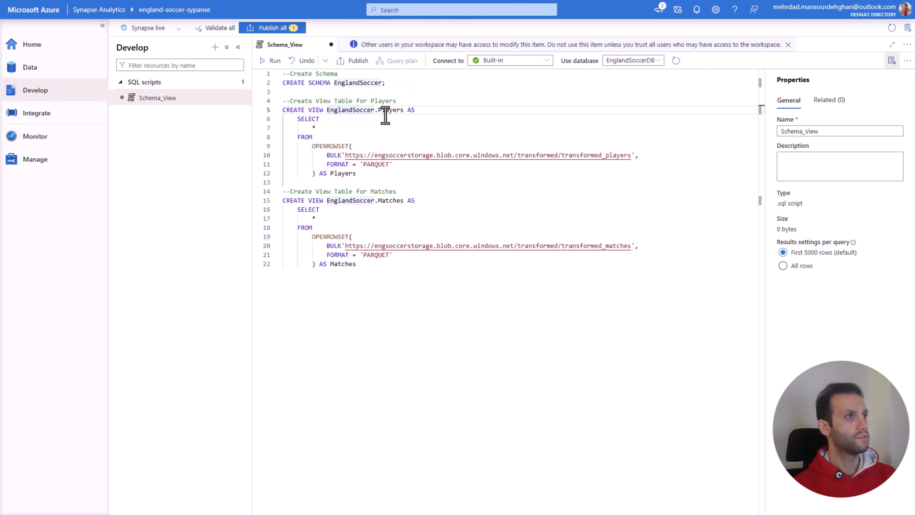
pyautogui.click(390, 205)
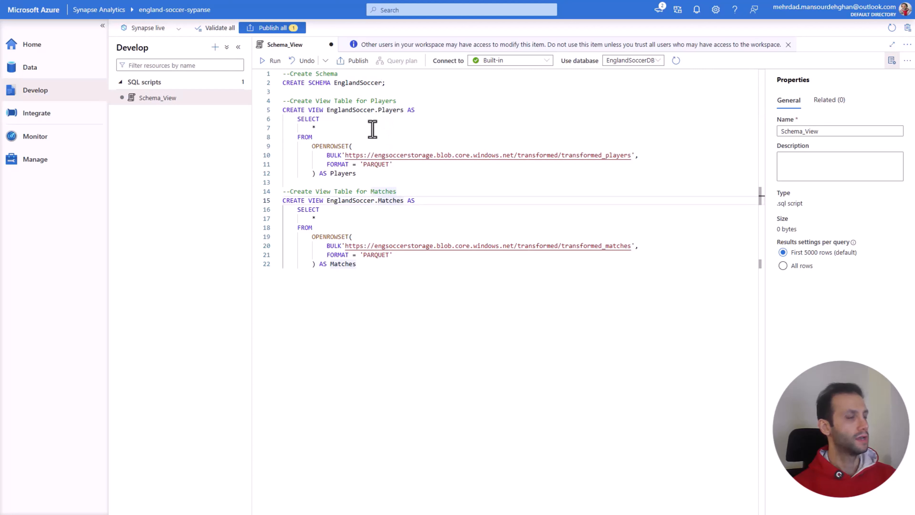
pyautogui.click(383, 173)
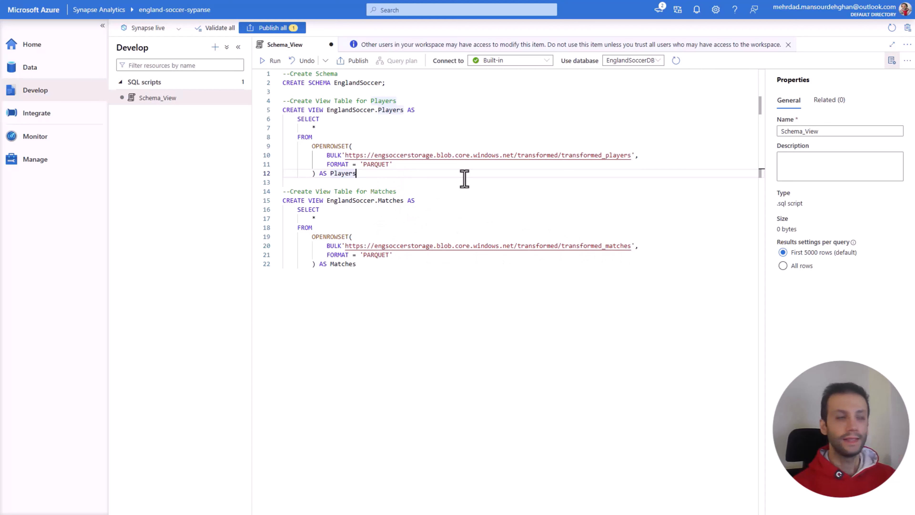
# Step: Replace blob with dfs in the BULK URLs of both the Players and Matches views, and try to run the full script
pyautogui.click(443, 158)
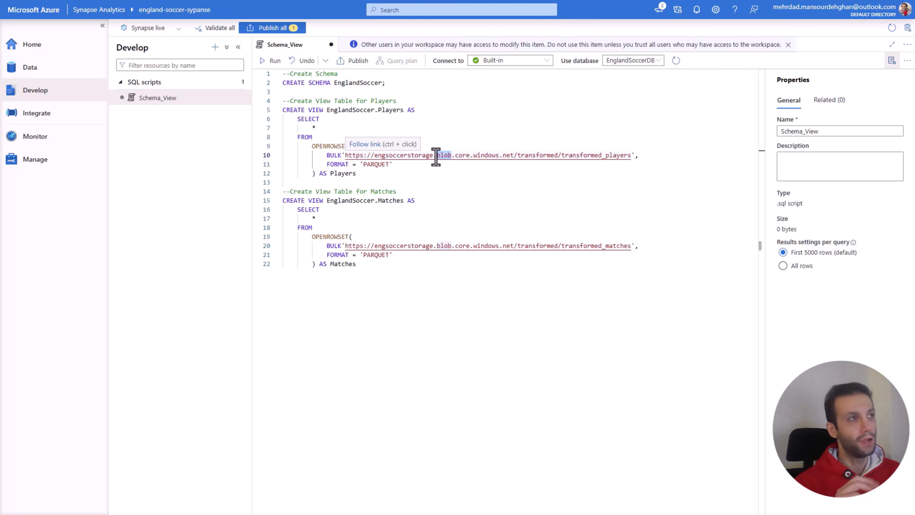
pyautogui.write('dfs')
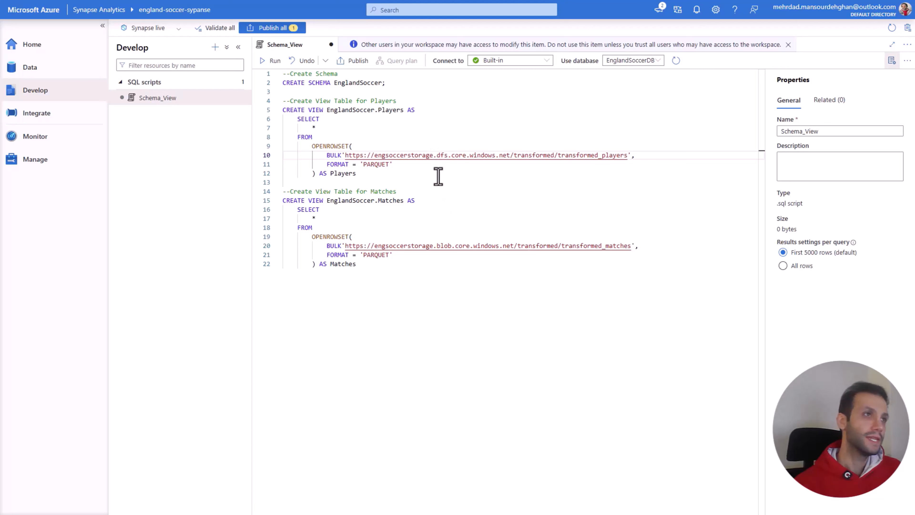
pyautogui.moveTo(453, 246); pyautogui.dragTo(444, 249)
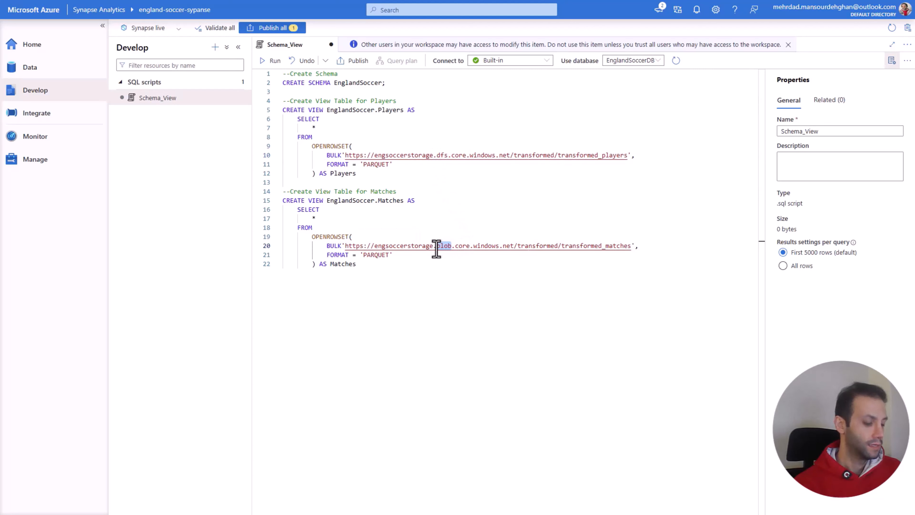
pyautogui.write('dfs')
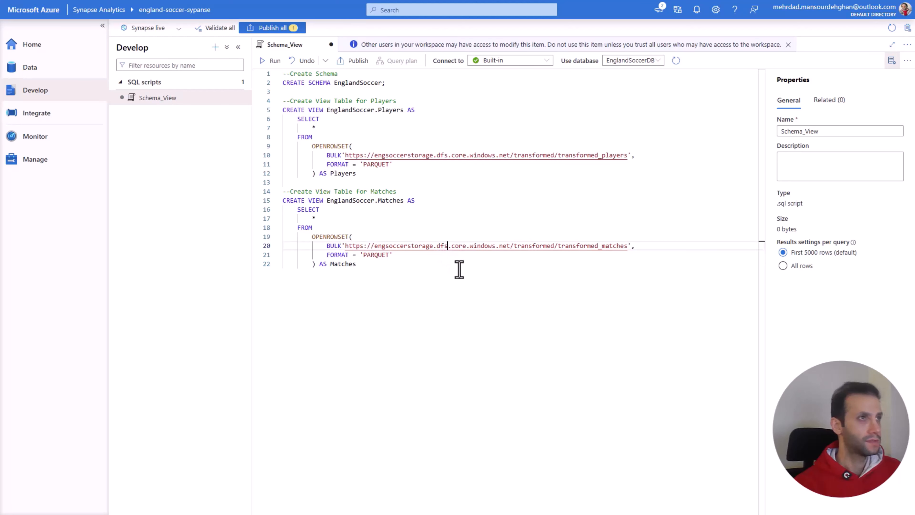
pyautogui.click(460, 270)
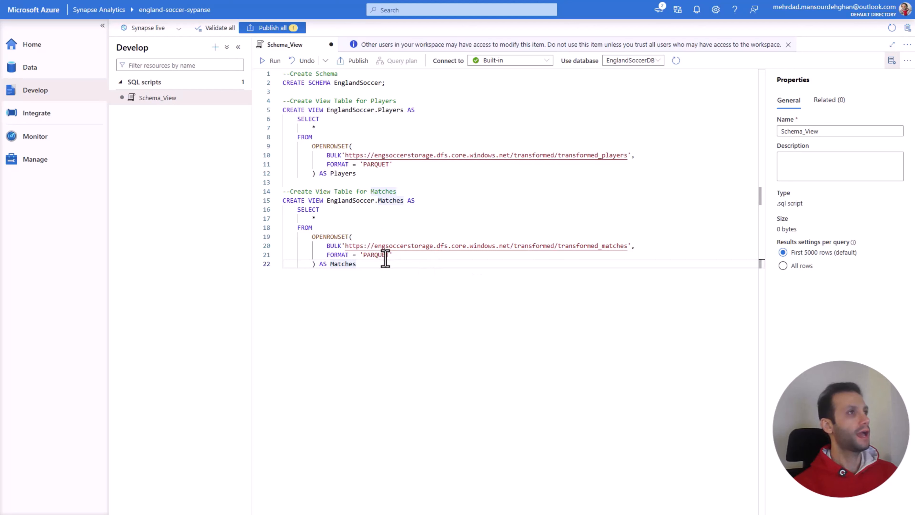
pyautogui.click(273, 67)
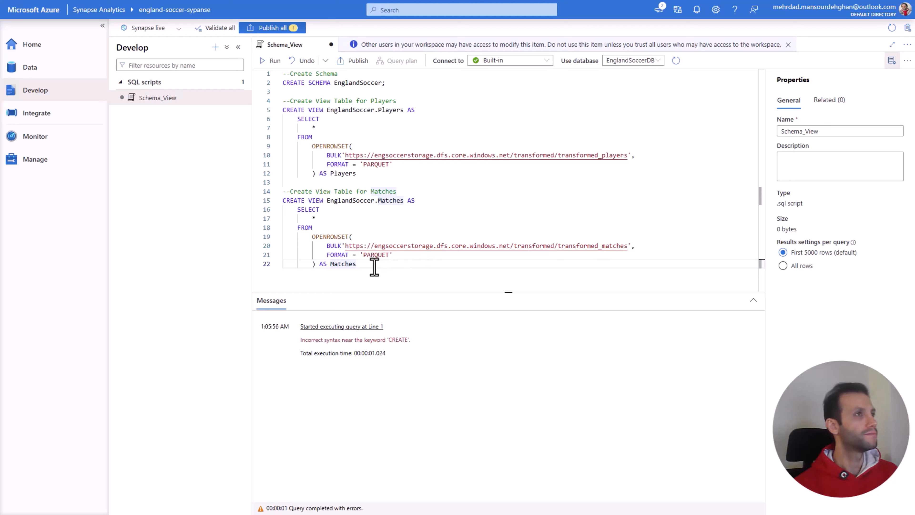
# Step: Remove both view definitions from the script and run only the CREATE SCHEMA EnglandSoccer statement
pyautogui.moveTo(375, 266); pyautogui.dragTo(276, 95)
pyautogui.press('BackSpace')
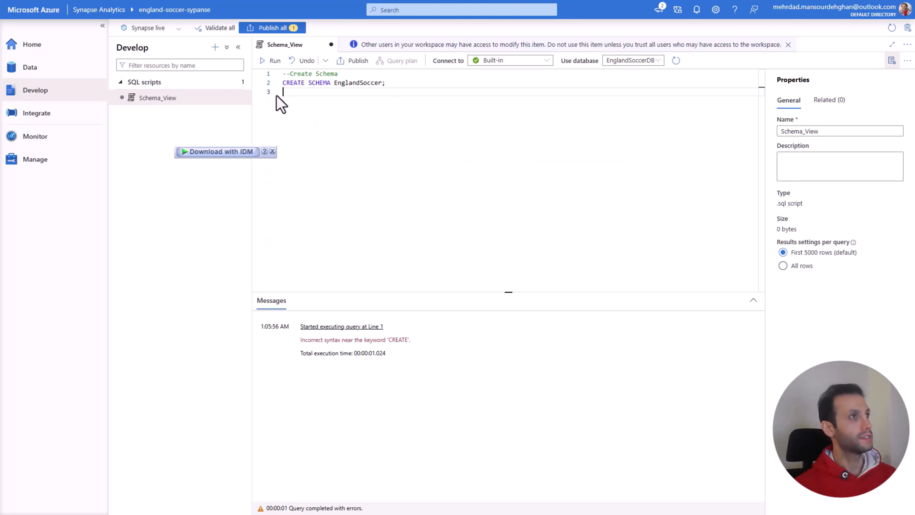
pyautogui.click(273, 62)
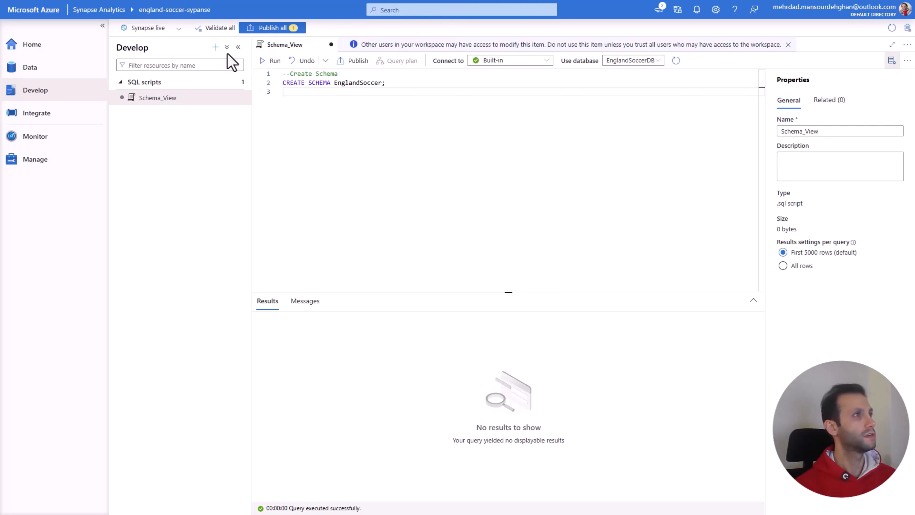
# Step: Create a new SQL script, paste the removed view definitions, and trim it to only the EnglandSoccer.Players view
pyautogui.click(215, 49)
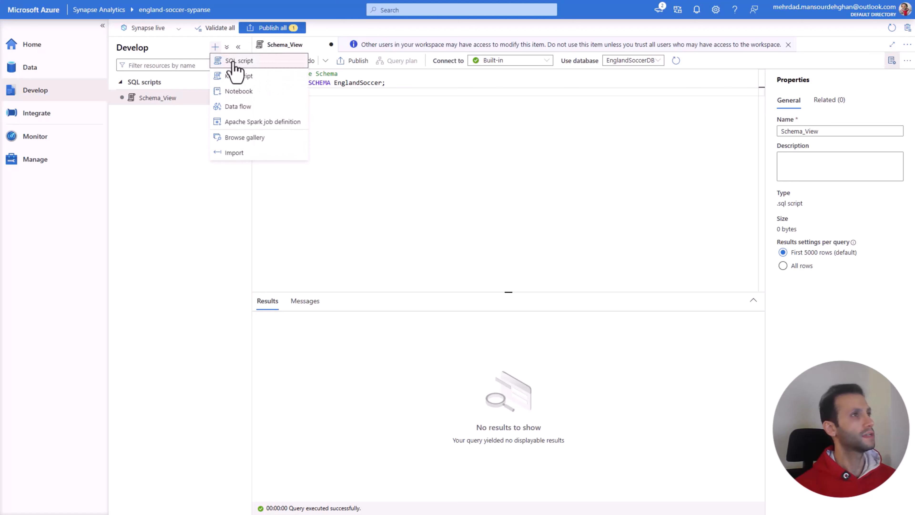
pyautogui.click(232, 62)
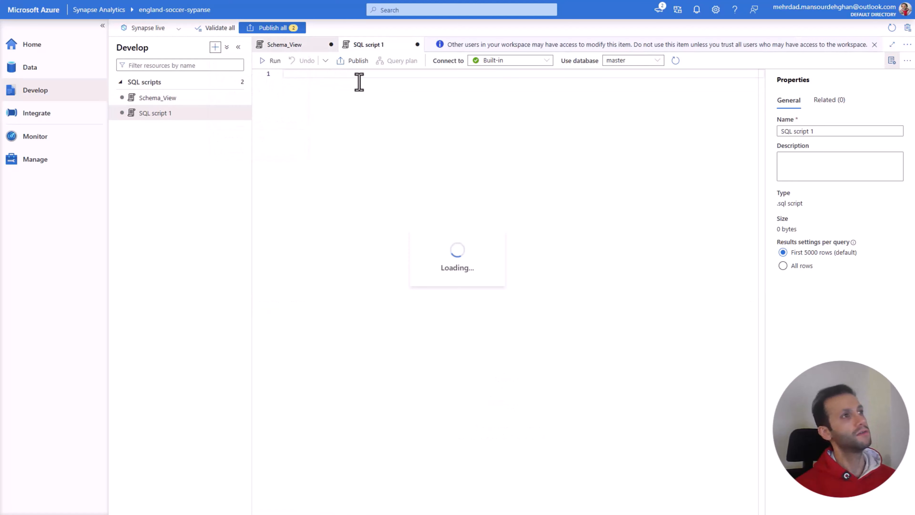
pyautogui.hotkey('ctrl', 'v')
pyautogui.click(343, 76)
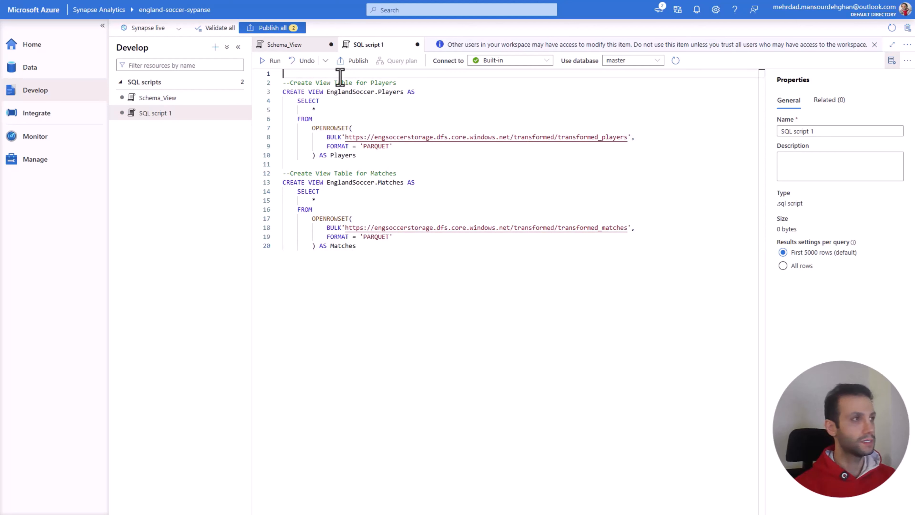
pyautogui.press('Delete')
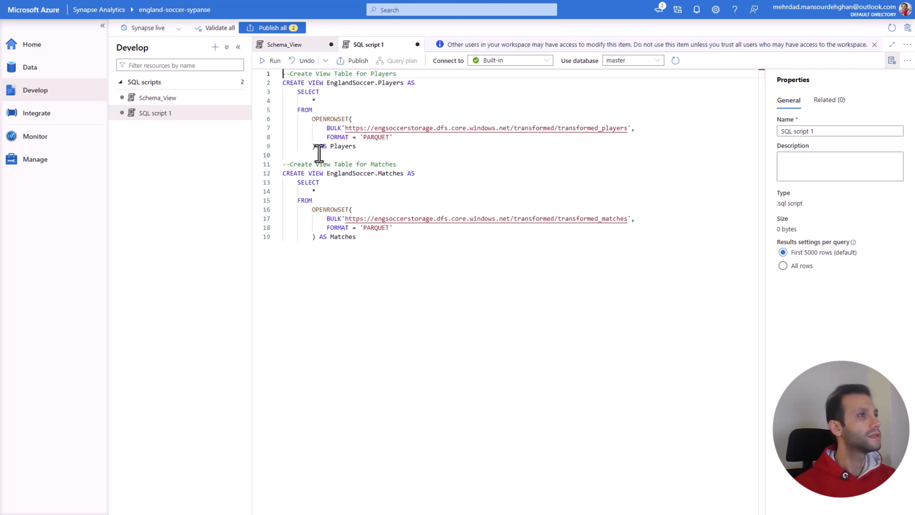
pyautogui.moveTo(369, 244); pyautogui.dragTo(283, 155)
pyautogui.hotkey('ctrl', 'c')
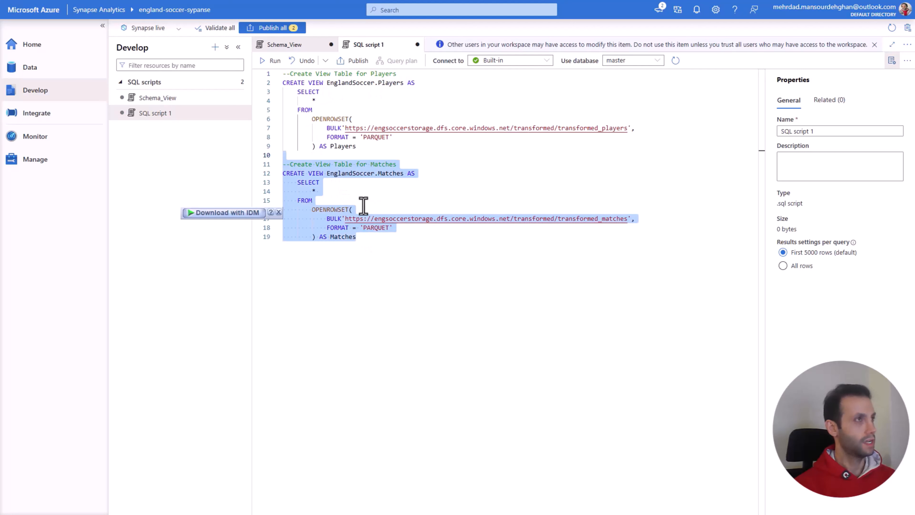
pyautogui.press('BackSpace')
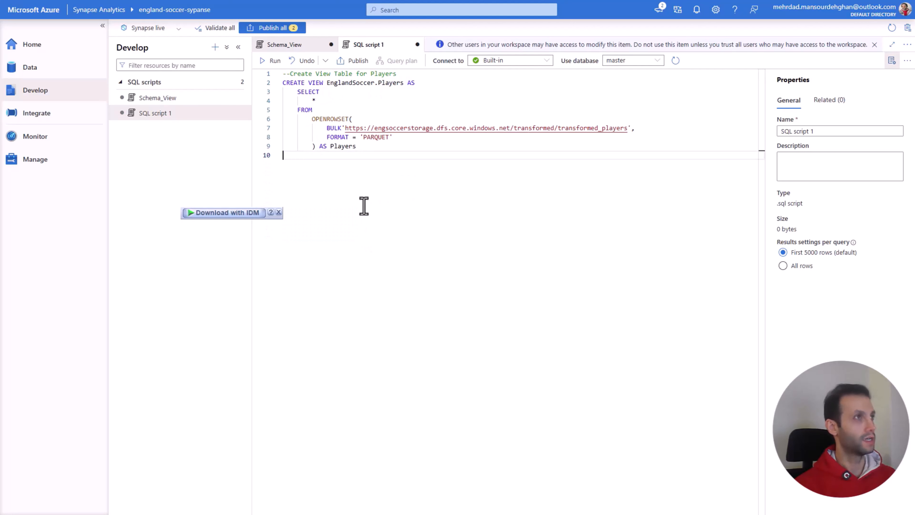
pyautogui.press('BackSpace')
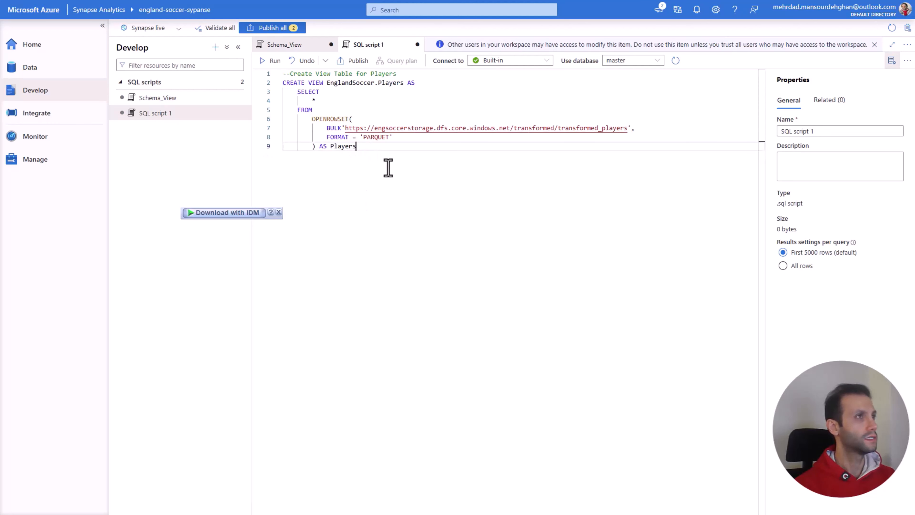
# Step: Run the CREATE VIEW EnglandSoccer.Players statement with the script's database set to EnglandSoccerDB
pyautogui.moveTo(382, 150); pyautogui.dragTo(280, 77)
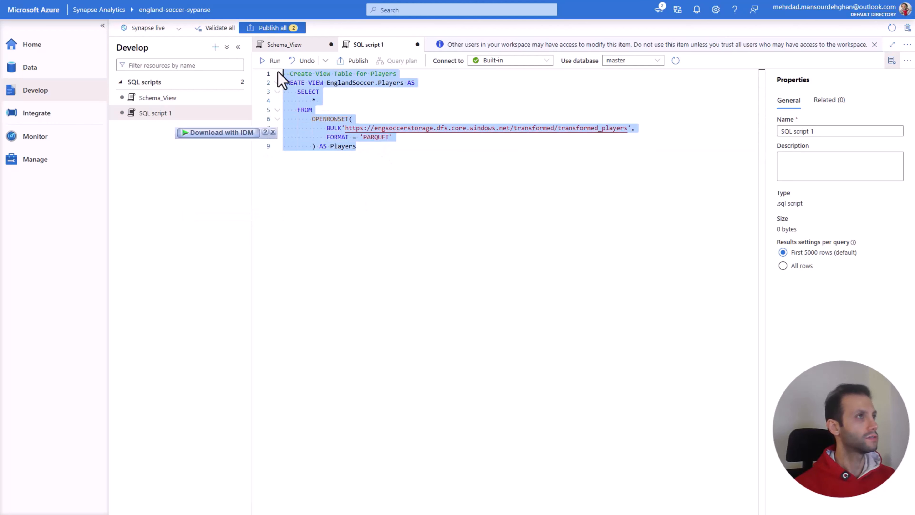
pyautogui.click(275, 62)
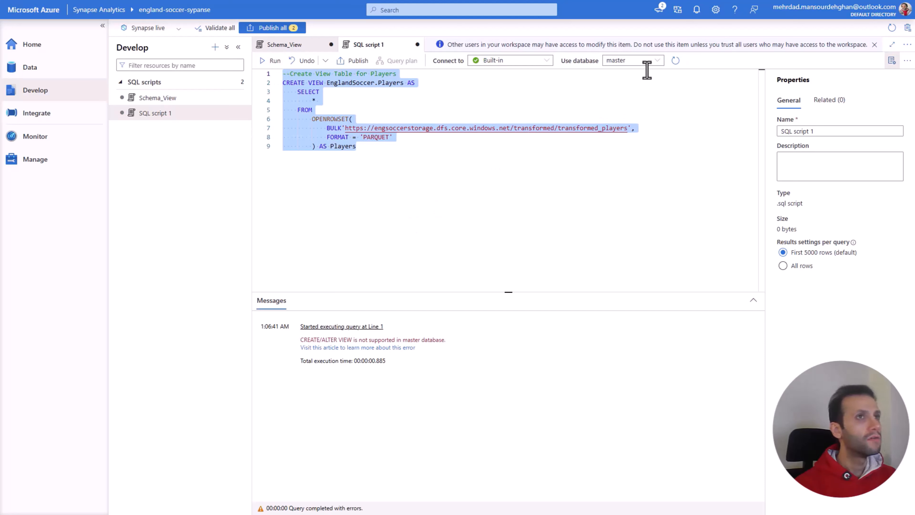
pyautogui.click(659, 61)
pyautogui.click(638, 77)
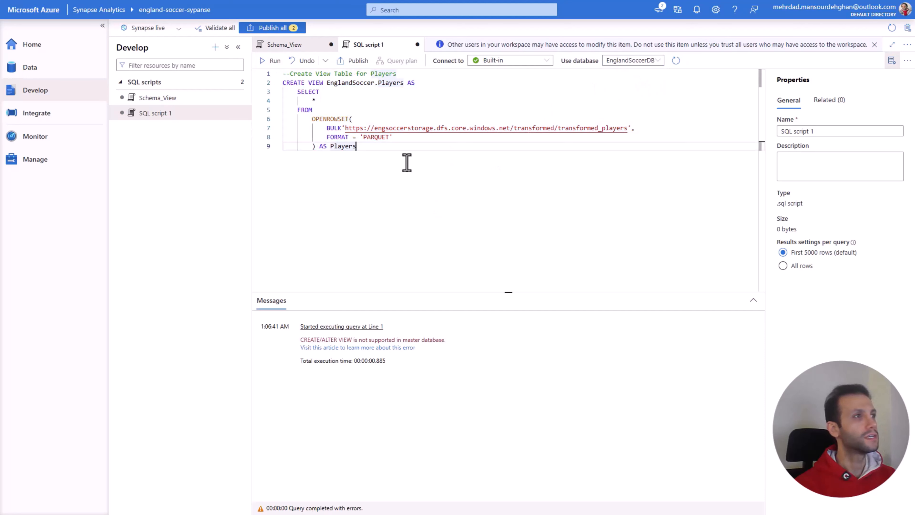
pyautogui.moveTo(406, 161); pyautogui.dragTo(278, 74)
pyautogui.click(274, 62)
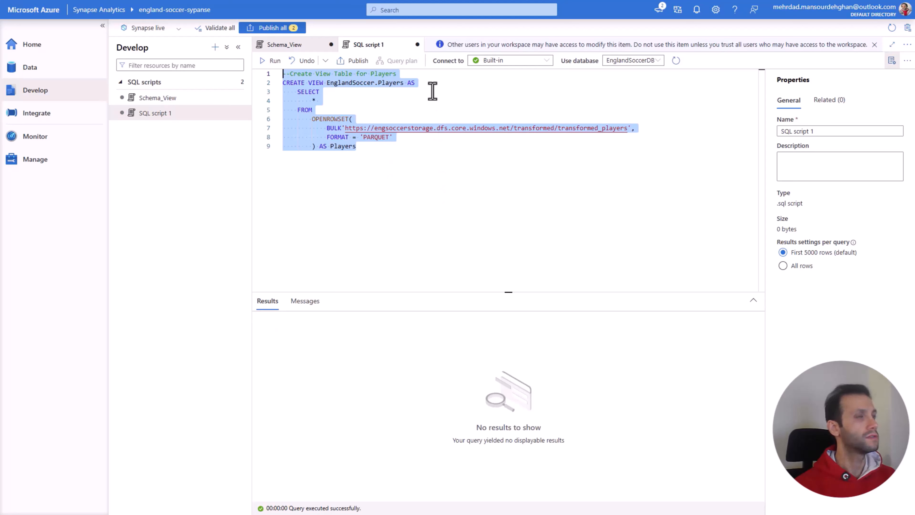
# Step: Create another SQL script and paste in the EnglandSoccer.Matches view definition without the leading blank line
pyautogui.click(215, 47)
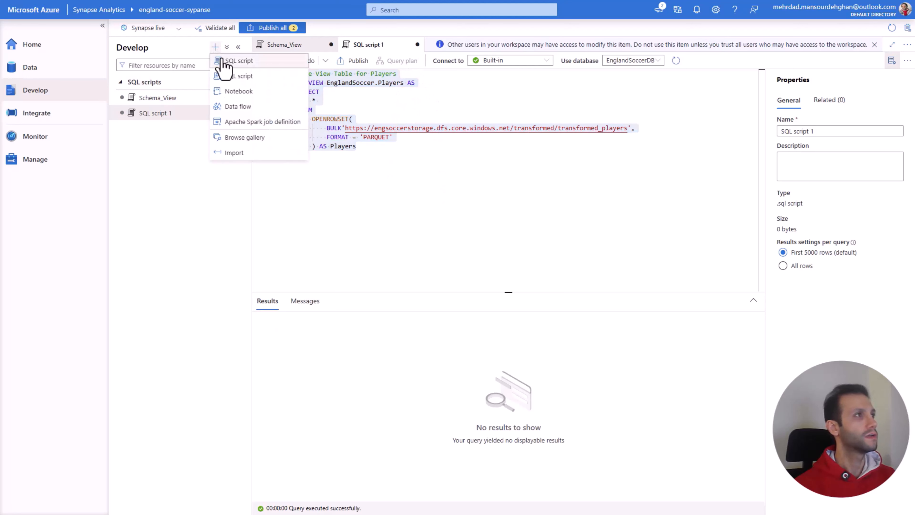
pyautogui.click(222, 59)
pyautogui.hotkey('ctrl', 'v')
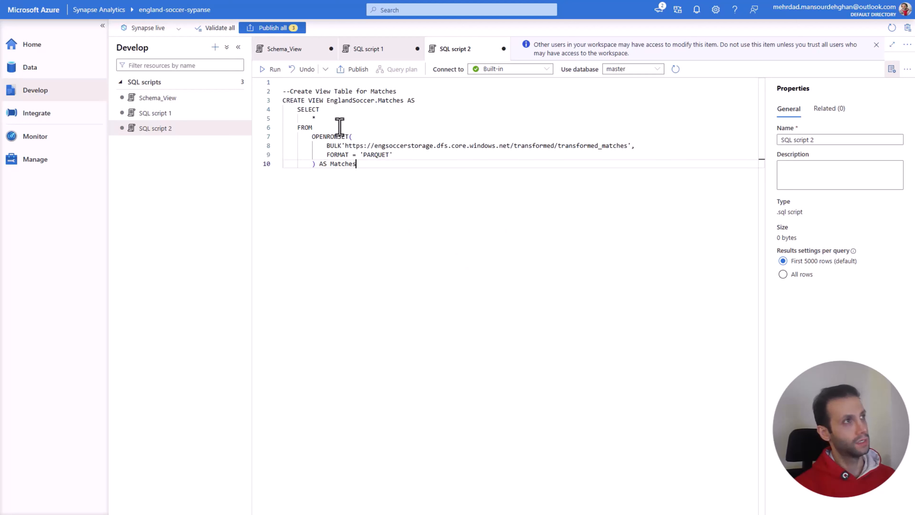
pyautogui.click(298, 83)
pyautogui.press('Delete')
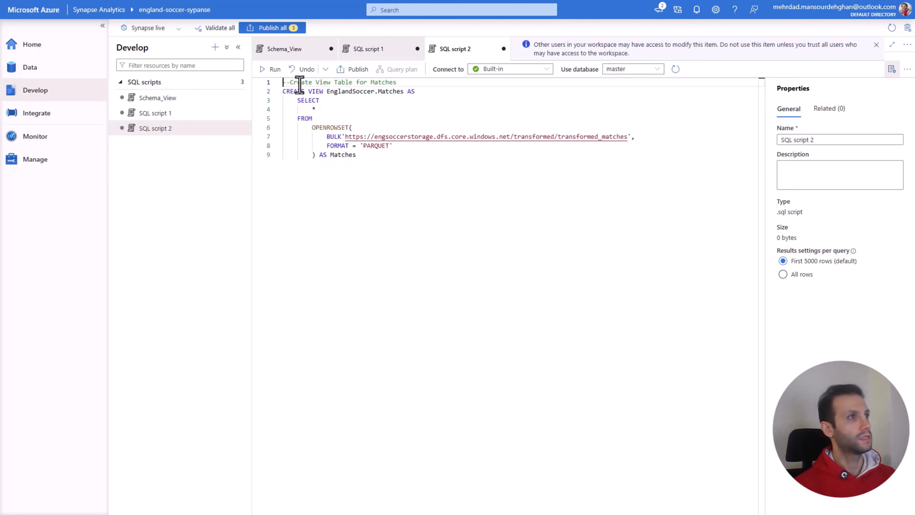
# Step: Run the EnglandSoccer.Matches view statement against EnglandSoccerDB, and publish all pending SQL scripts
pyautogui.click(657, 71)
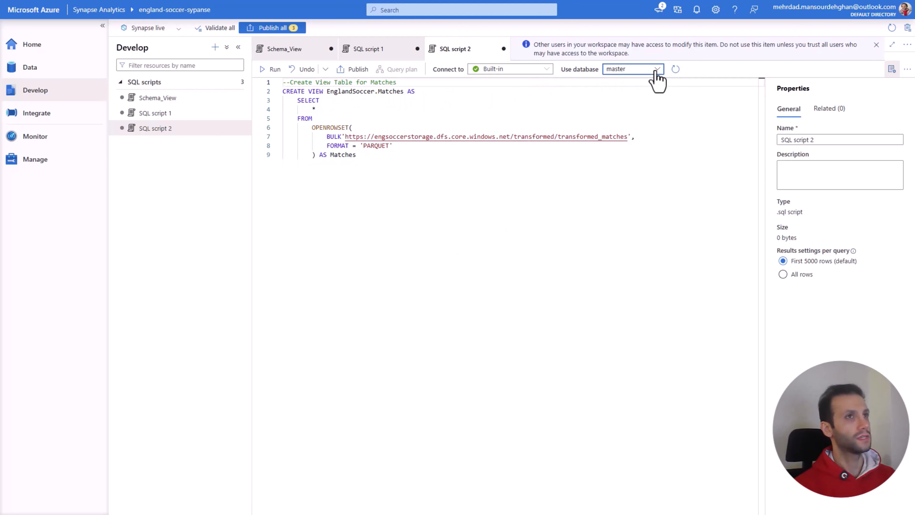
pyautogui.click(636, 83)
pyautogui.click(374, 200)
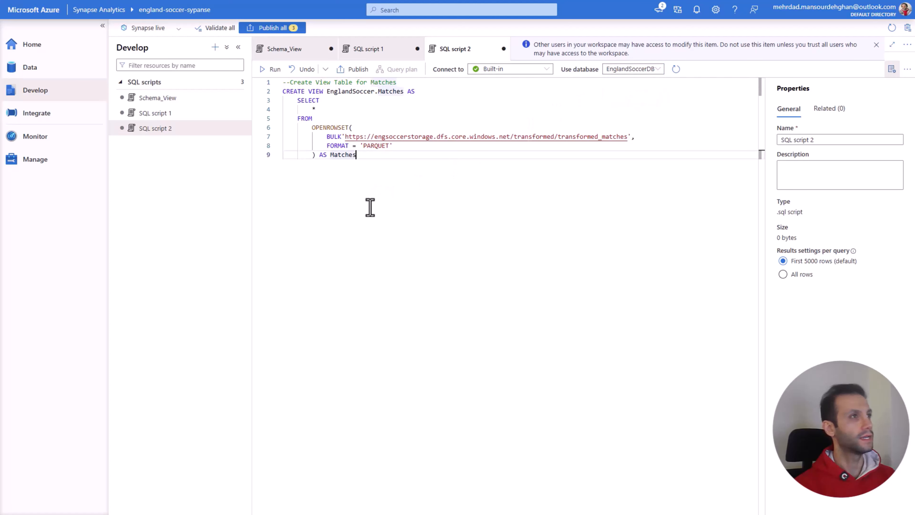
pyautogui.moveTo(378, 158); pyautogui.dragTo(285, 89)
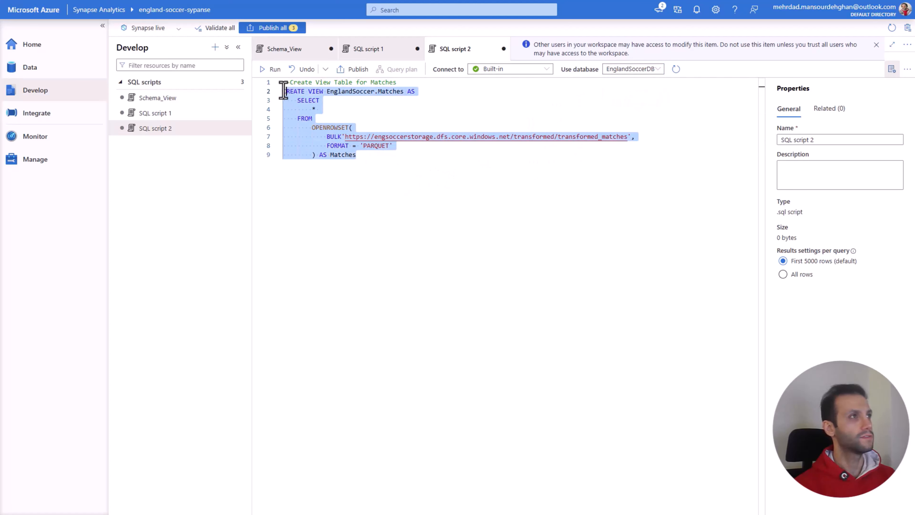
pyautogui.click(274, 72)
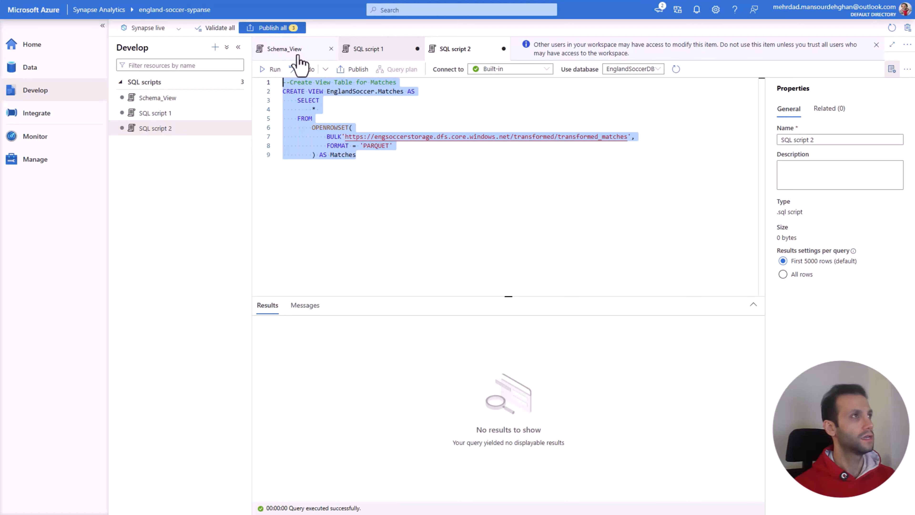
pyautogui.click(284, 30)
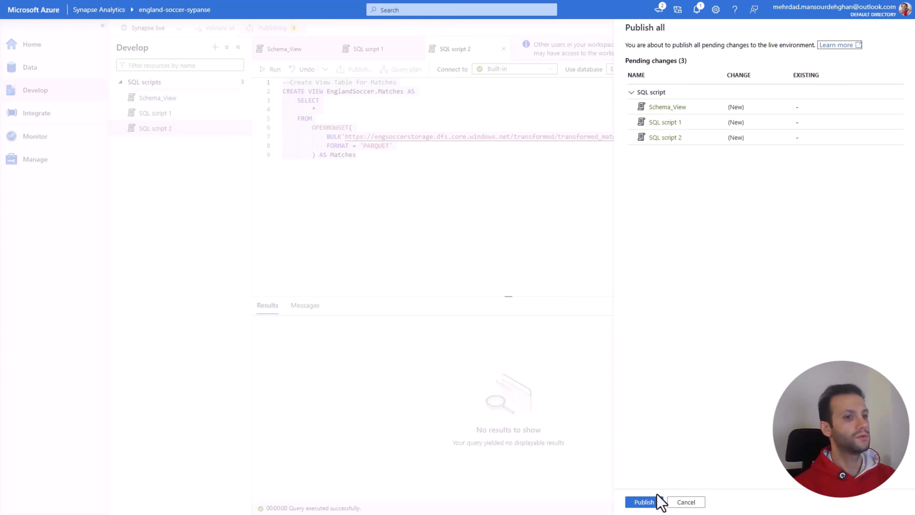
pyautogui.click(644, 502)
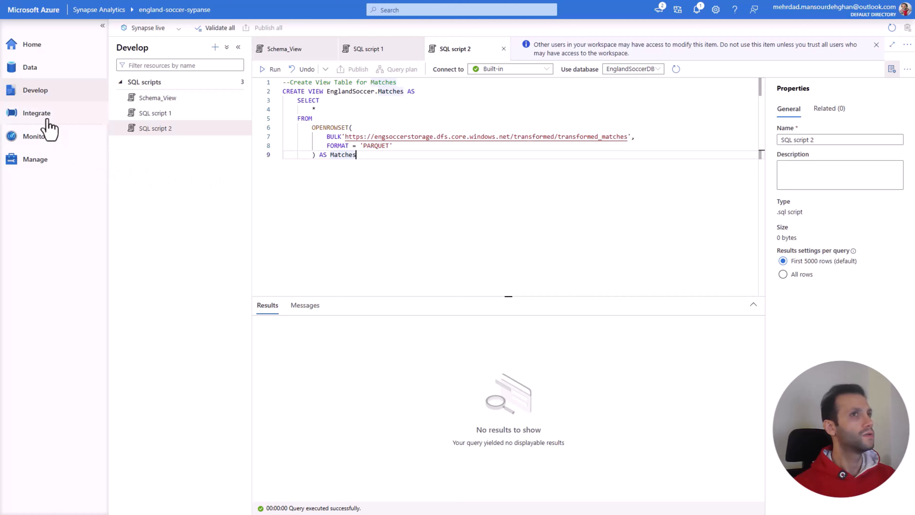
# Step: Refresh EnglandSoccerDB in the workspace data and examine its schemas and views for the new EnglandSoccer objects
pyautogui.click(30, 67)
pyautogui.click(237, 114)
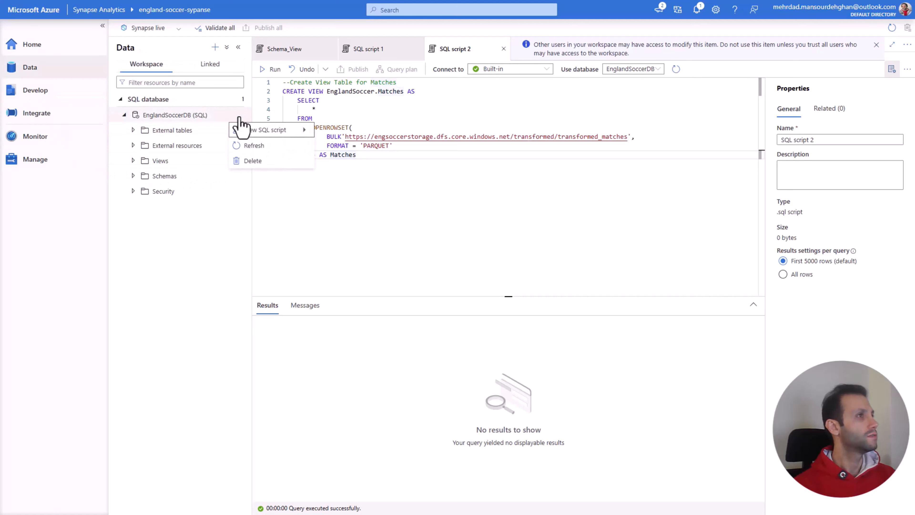
pyautogui.click(255, 145)
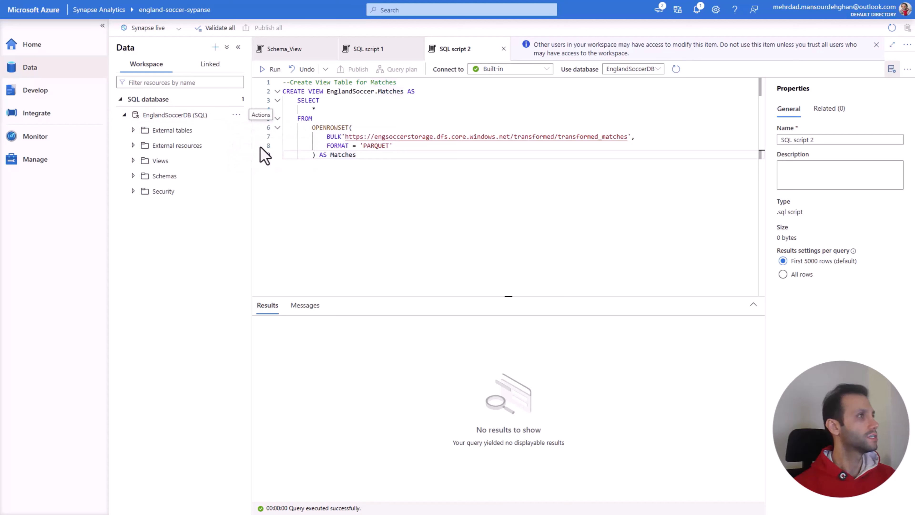
pyautogui.click(133, 176)
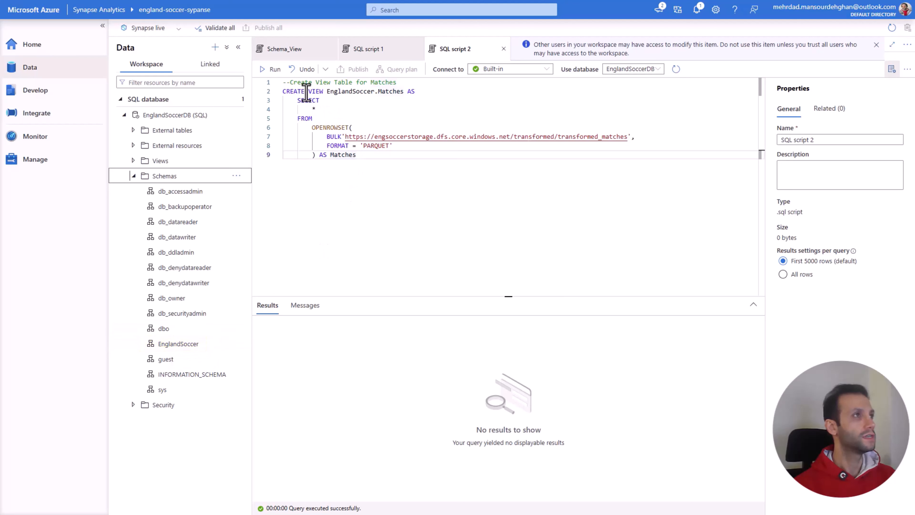
pyautogui.click(290, 49)
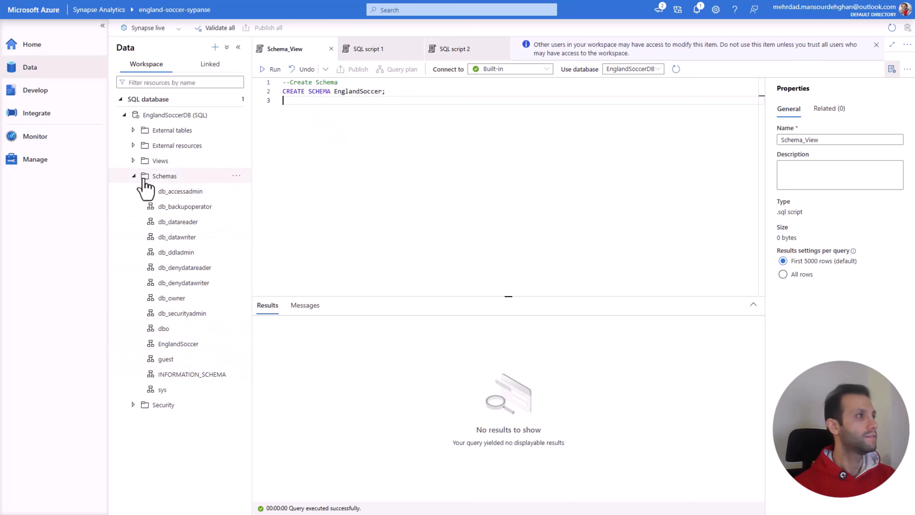
pyautogui.click(134, 176)
pyautogui.click(133, 161)
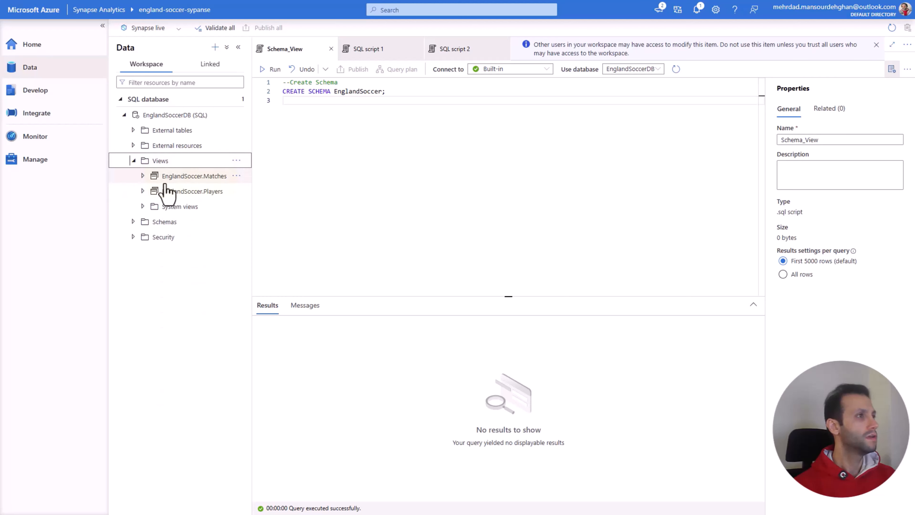
# Step: Close all three open scripts and create a new empty SQL script
pyautogui.click(417, 49)
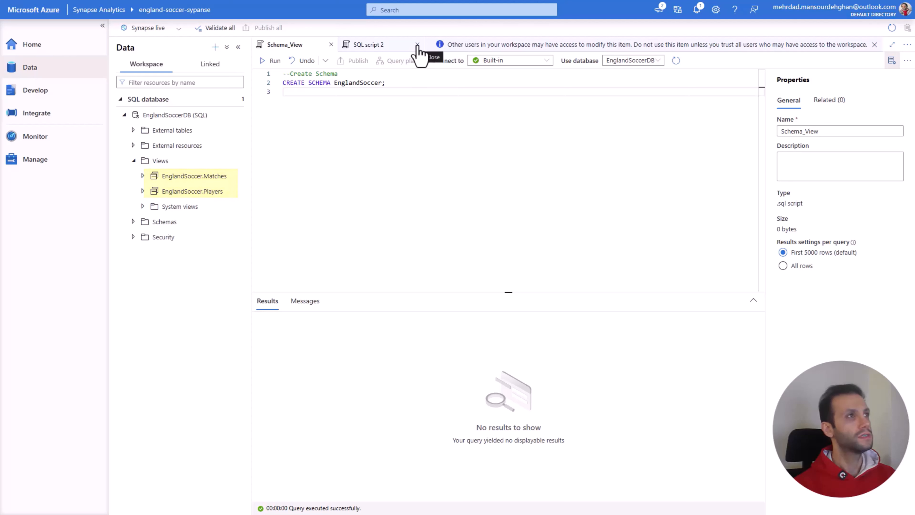
pyautogui.click(417, 45)
pyautogui.click(331, 44)
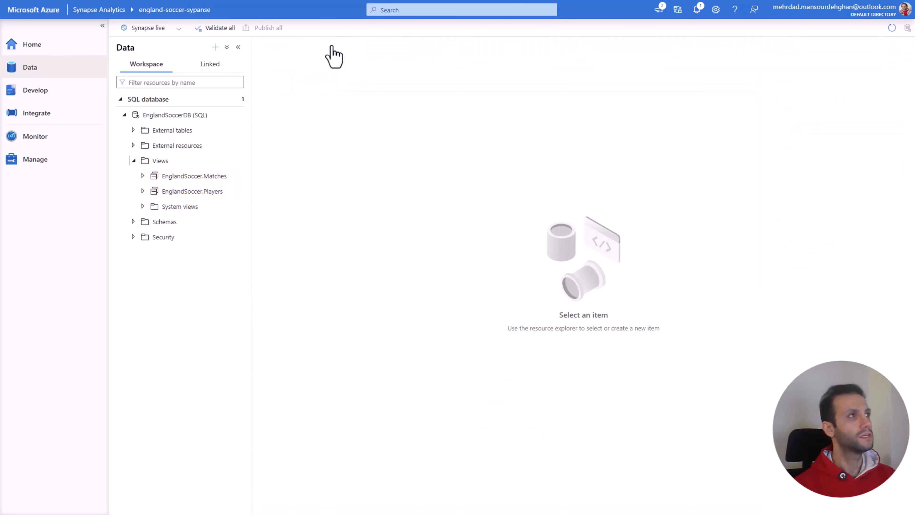
pyautogui.click(215, 47)
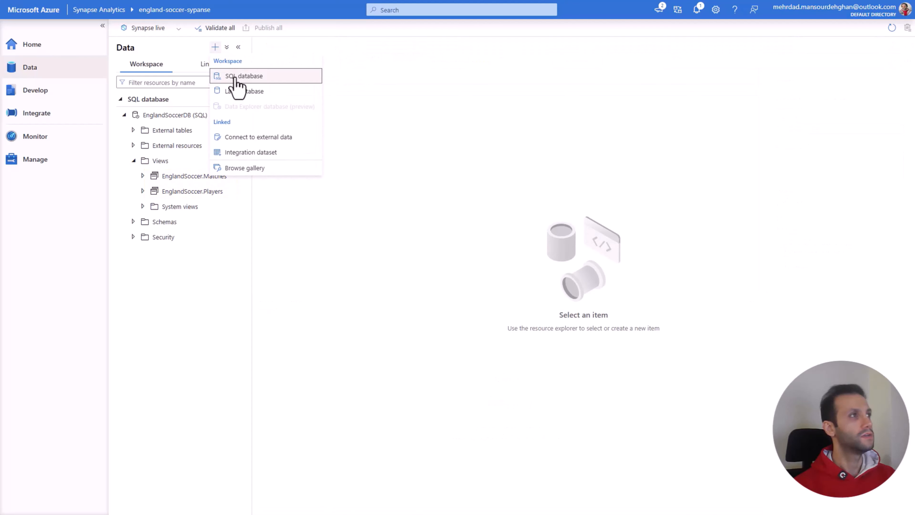
pyautogui.click(49, 89)
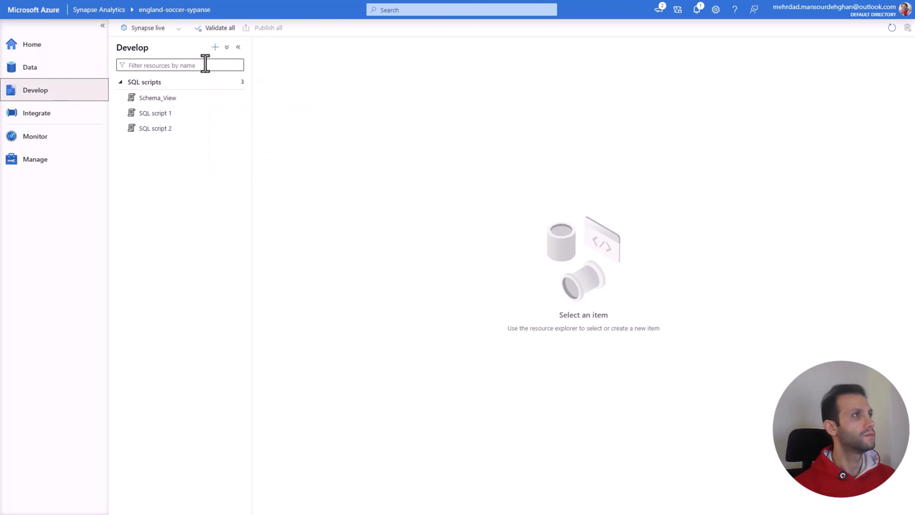
pyautogui.click(215, 47)
pyautogui.click(229, 60)
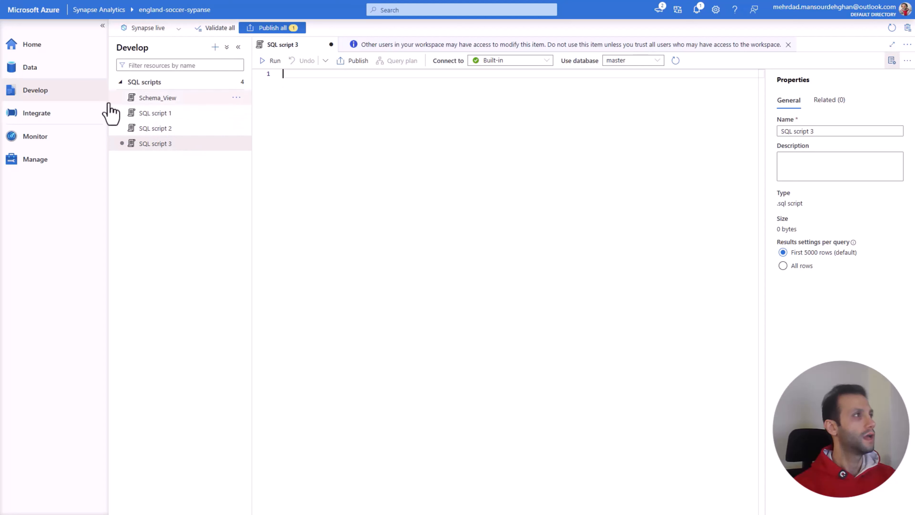
# Step: Expand the columns of the EnglandSoccer.Matches view in EnglandSoccerDB and widen the data pane to read them
pyautogui.click(41, 69)
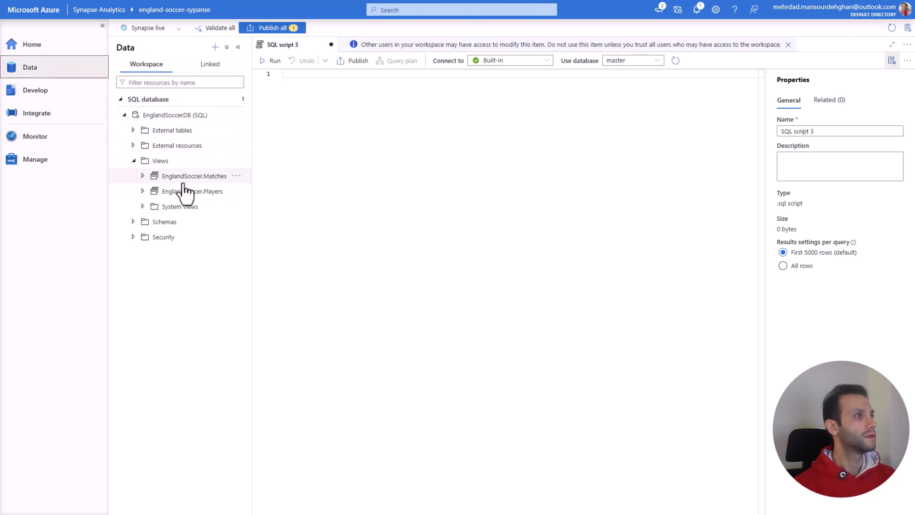
pyautogui.click(143, 176)
pyautogui.click(153, 191)
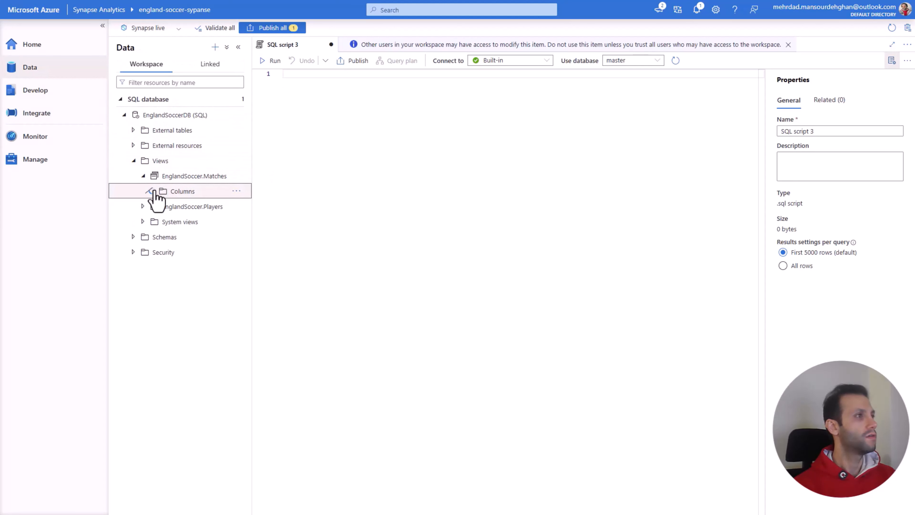
pyautogui.moveTo(253, 240); pyautogui.dragTo(292, 240)
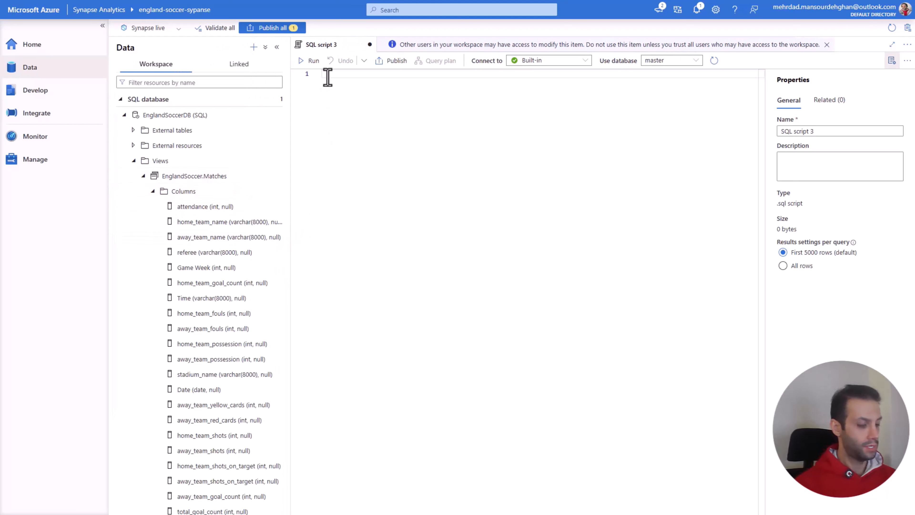
# Step: Write the query "select * from EnglandSoccer.Matches" in the empty SQL script
pyautogui.write('selec')
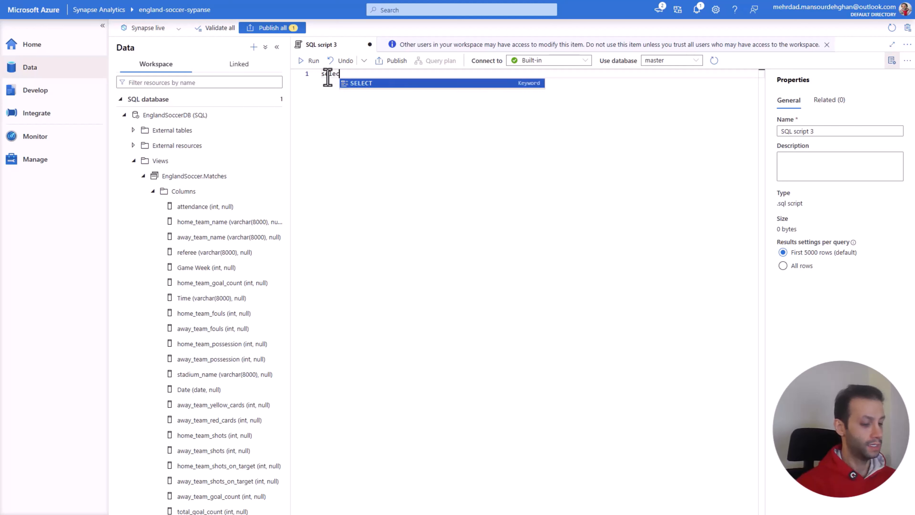
pyautogui.write('t * from')
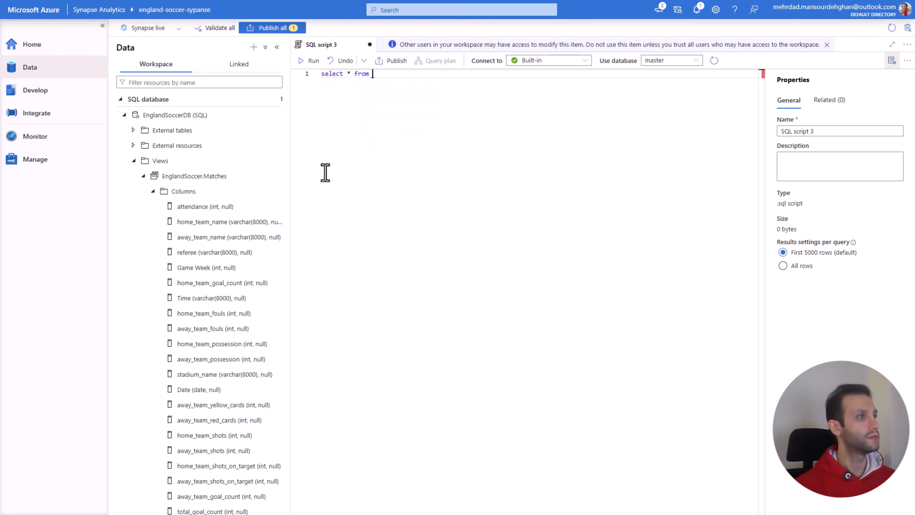
pyautogui.write(' EnglandSoccer.Matches')
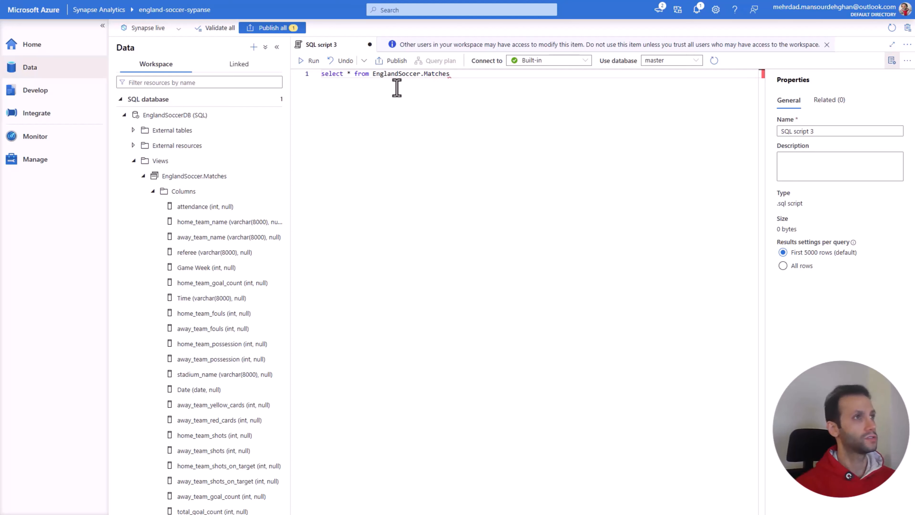
# Step: Set the script's database to EnglandSoccerDB and run the Matches query
pyautogui.moveTo(457, 74); pyautogui.dragTo(322, 74)
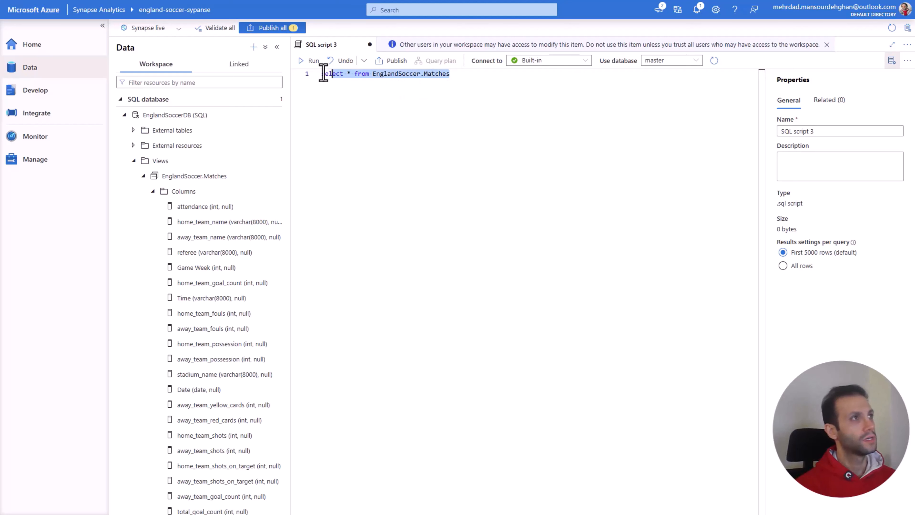
pyautogui.click(691, 65)
pyautogui.click(659, 89)
pyautogui.click(312, 61)
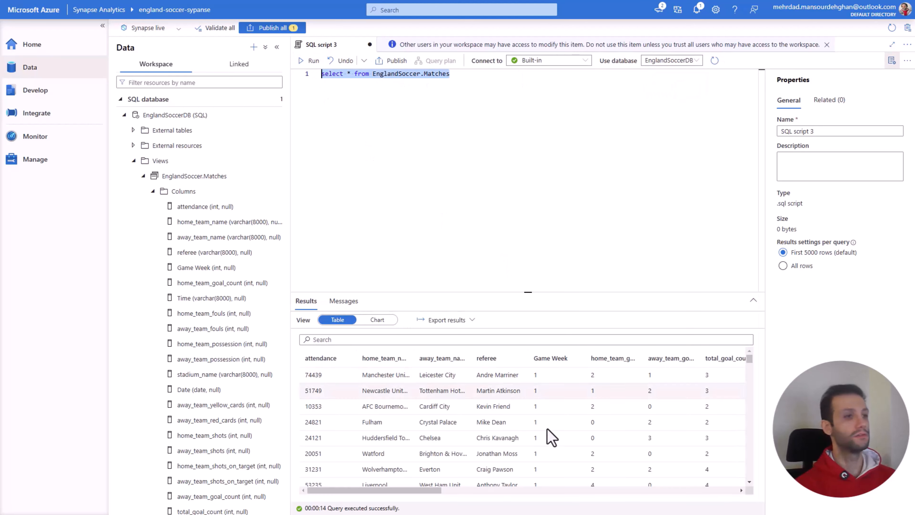
# Step: Examine the Matches query results as a table and as a chart, ending in the table view
pyautogui.moveTo(382, 490)
pyautogui.mouseDown()
pyautogui.moveTo(739, 487)
pyautogui.moveTo(367, 488)
pyautogui.mouseUp()
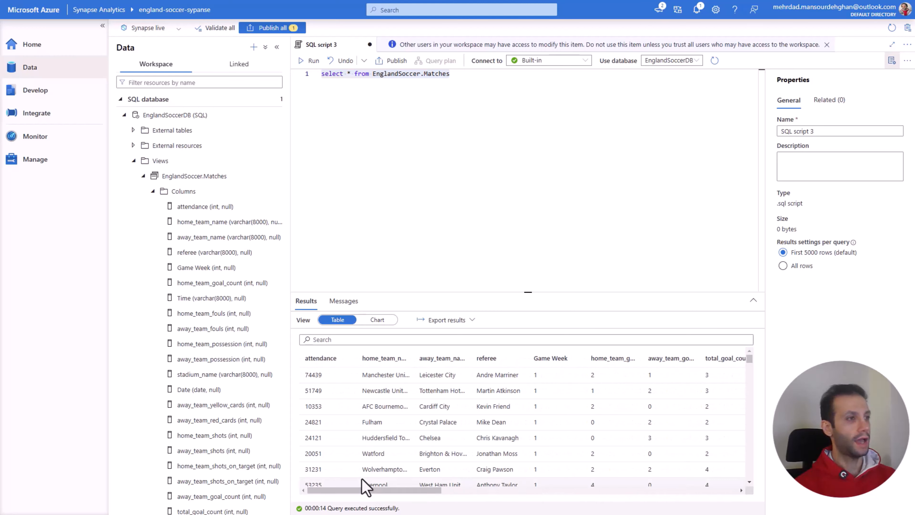
pyautogui.click(378, 321)
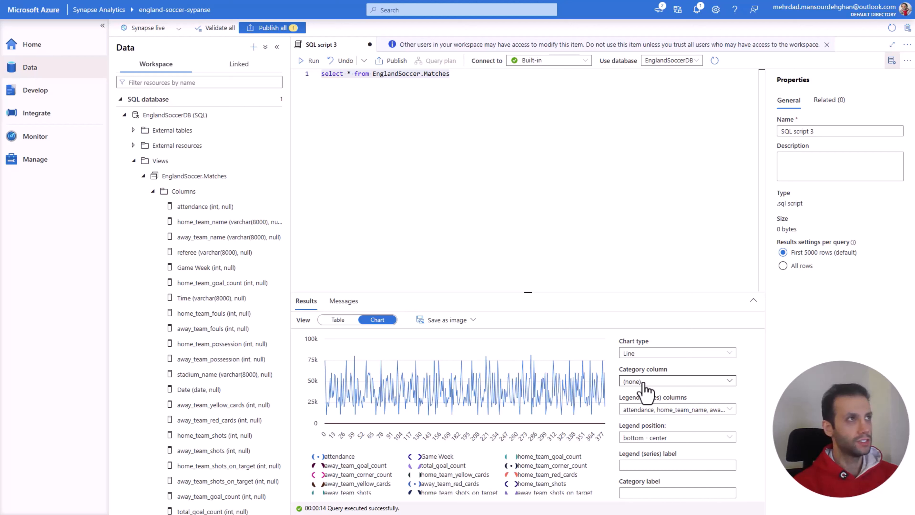
pyautogui.click(527, 209)
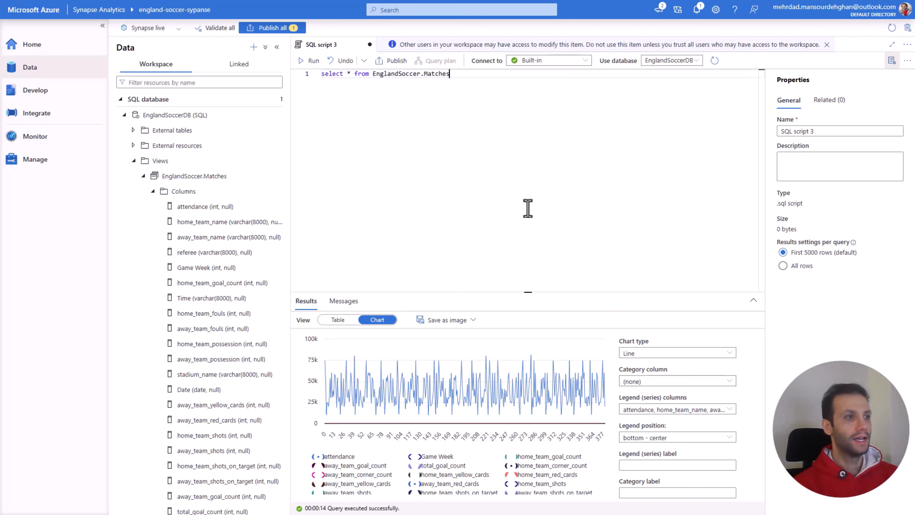
pyautogui.click(338, 319)
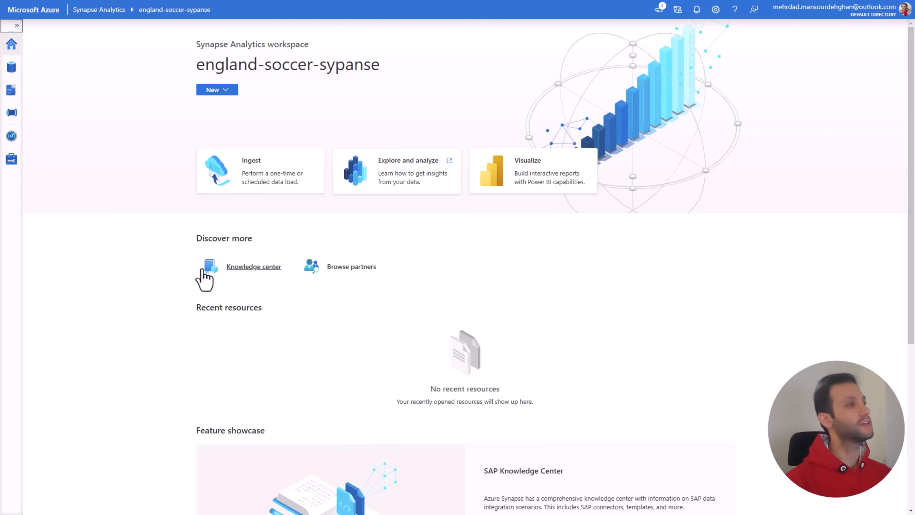
# Step: Expand the navigation menu and the EnglandSoccer.Matches view's columns in EnglandSoccerDB, widening the data pane to read them
pyautogui.click(17, 26)
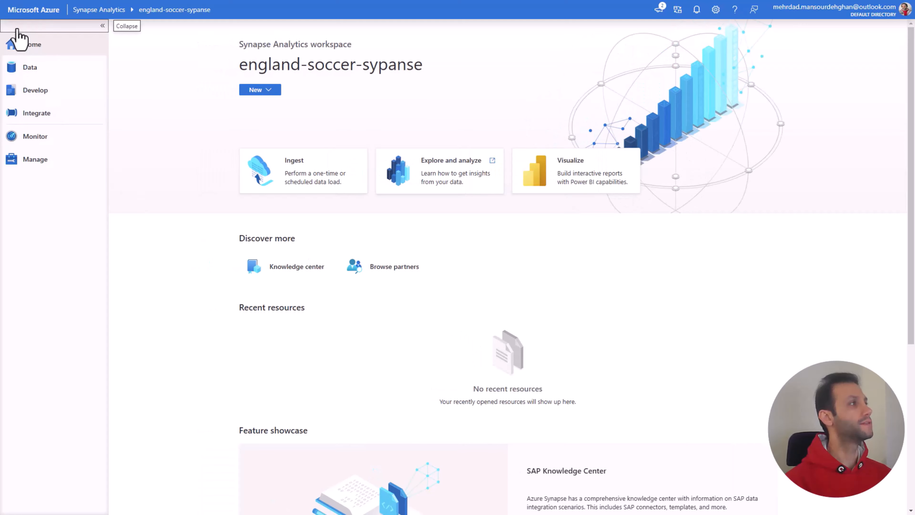
pyautogui.click(37, 72)
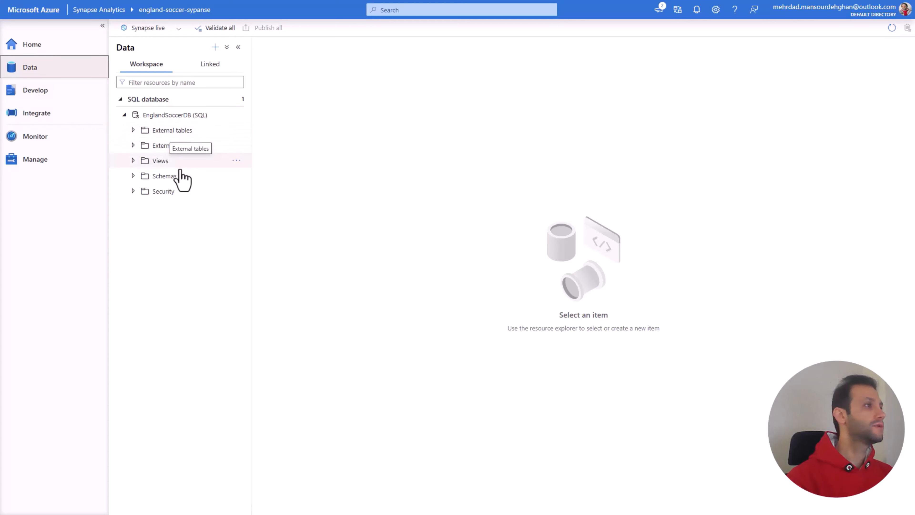
pyautogui.click(133, 161)
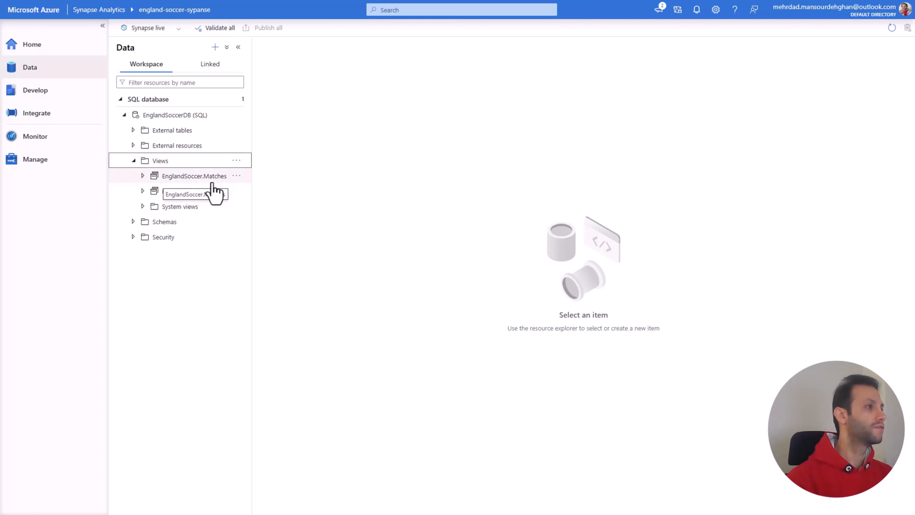
pyautogui.click(143, 176)
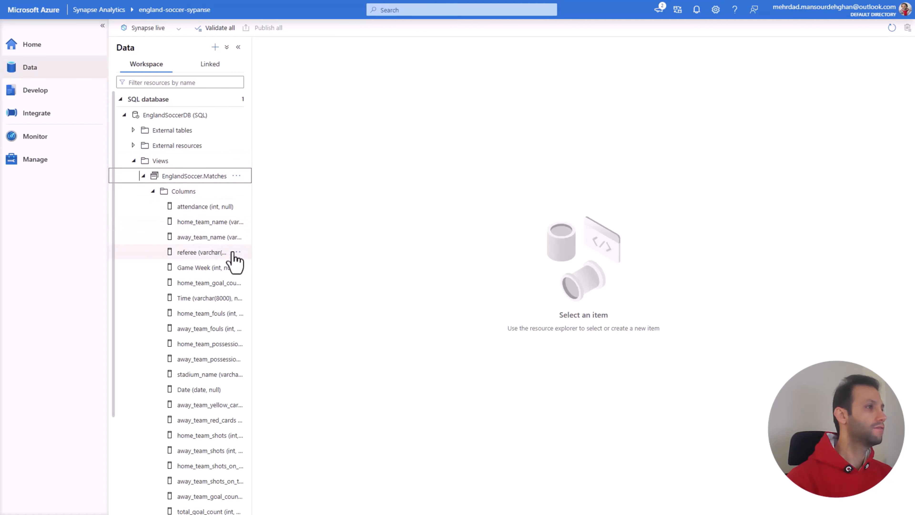
pyautogui.moveTo(251, 141); pyautogui.dragTo(277, 141)
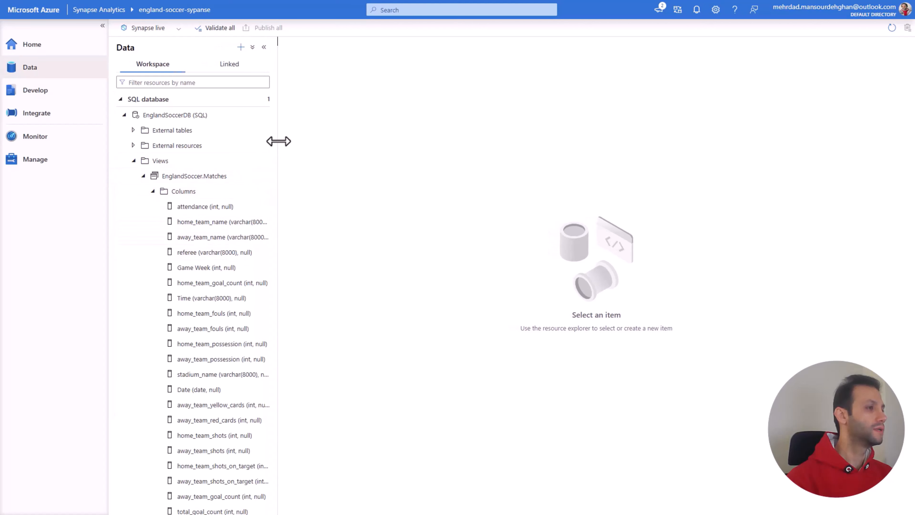
# Step: Expand the columns of the EnglandSoccer.Players view and review them
pyautogui.scroll(-3, 235, 236)
pyautogui.click(143, 461)
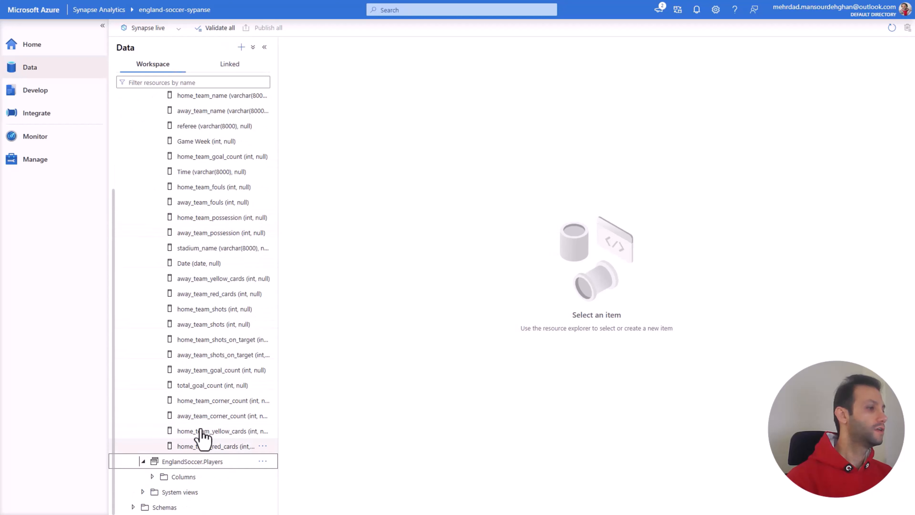
pyautogui.scroll(-1, 239, 409)
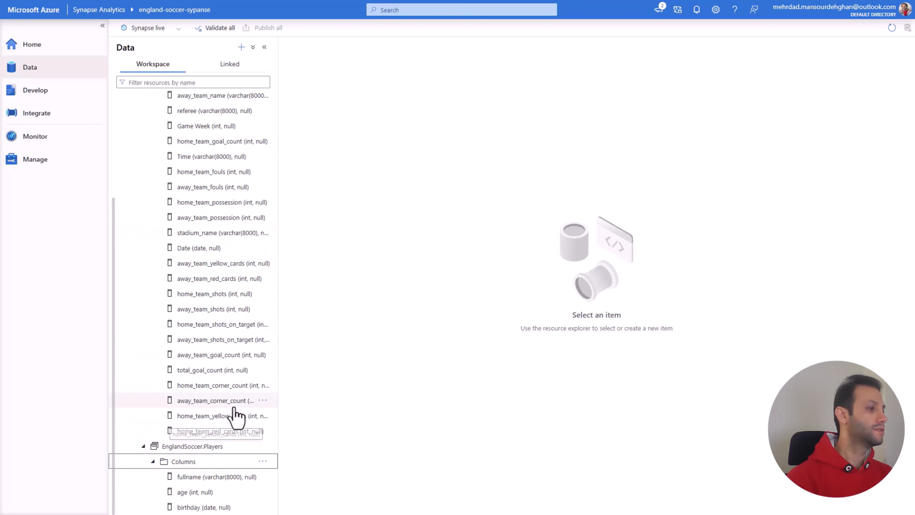
pyautogui.scroll(-5, 235, 417)
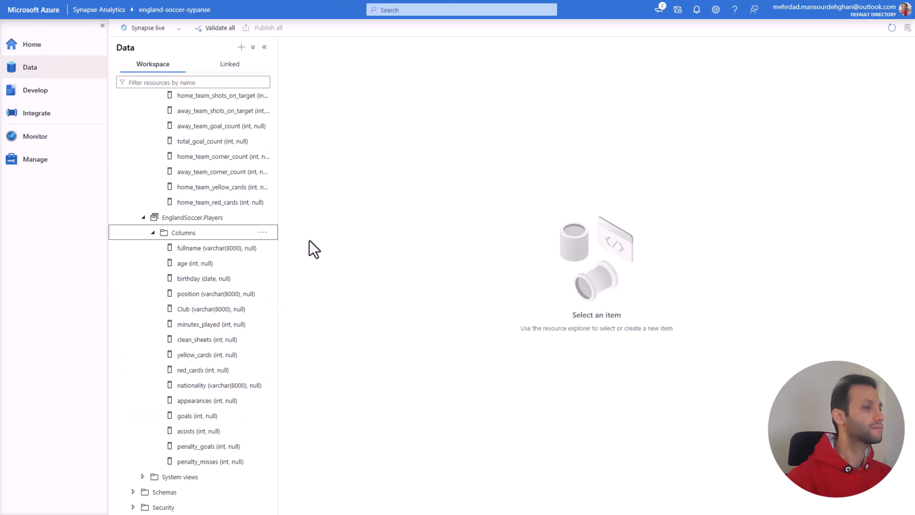
pyautogui.scroll(8, 239, 220)
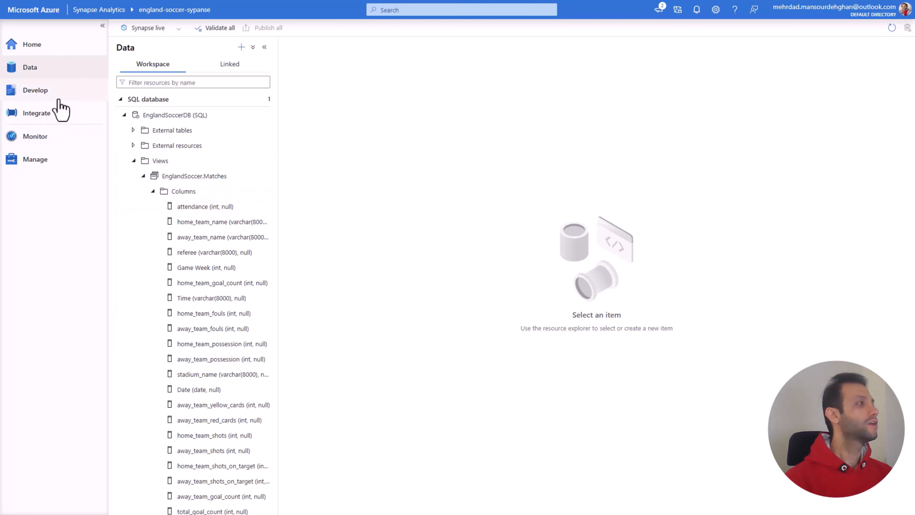
# Step: Create a new SQL script and name it Question_1
pyautogui.click(67, 96)
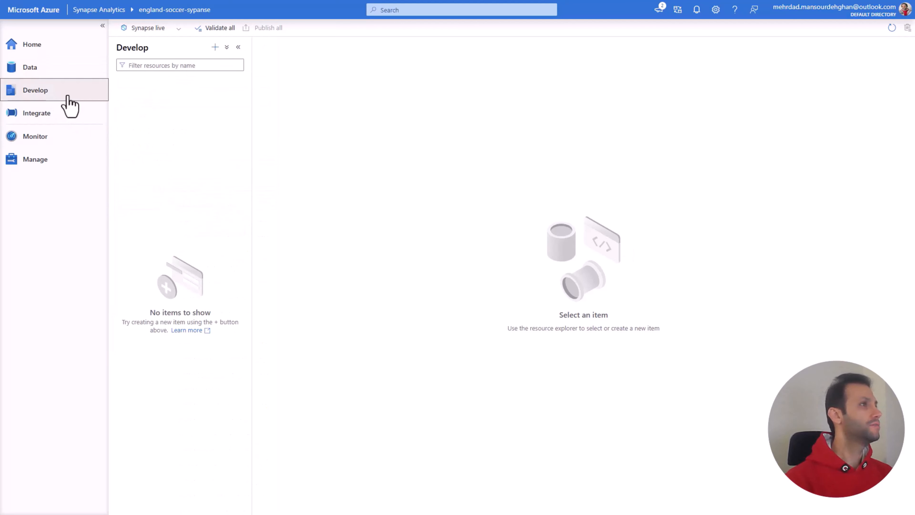
pyautogui.click(215, 47)
pyautogui.click(234, 62)
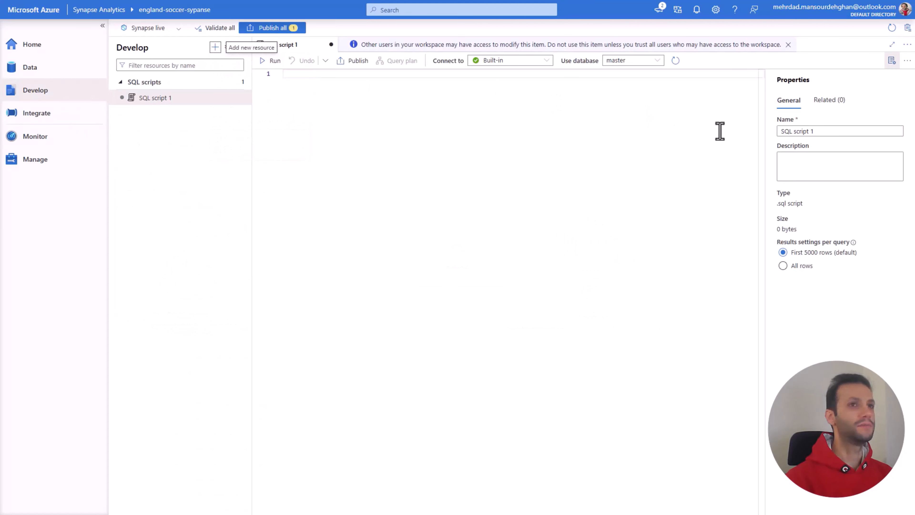
pyautogui.moveTo(807, 131); pyautogui.dragTo(768, 137)
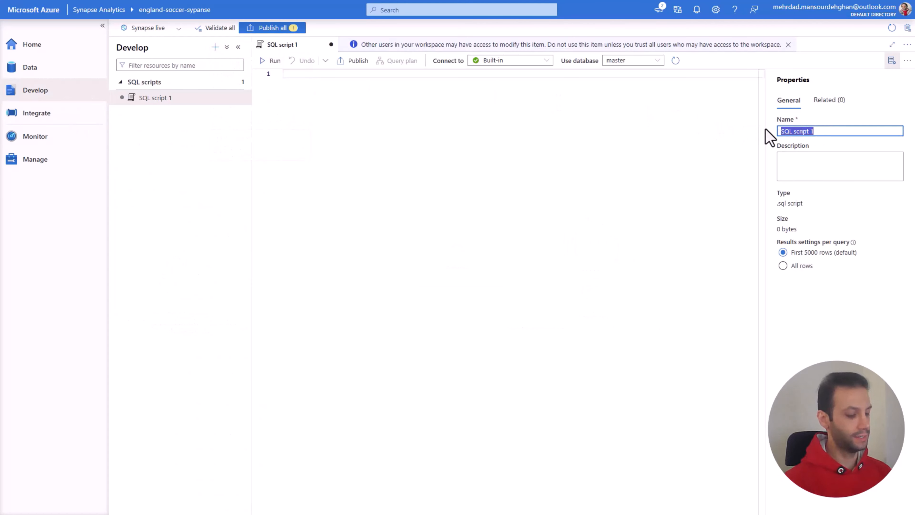
pyautogui.write('Ques')
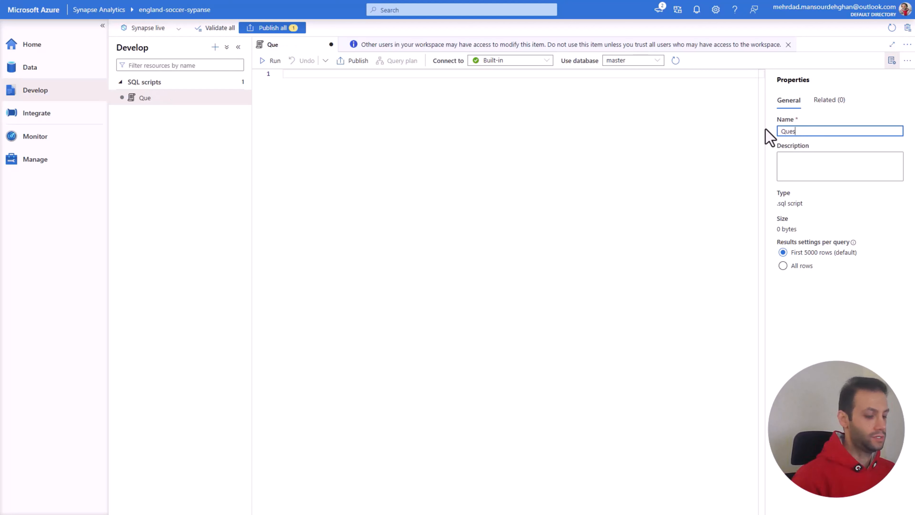
pyautogui.write('tion 12')
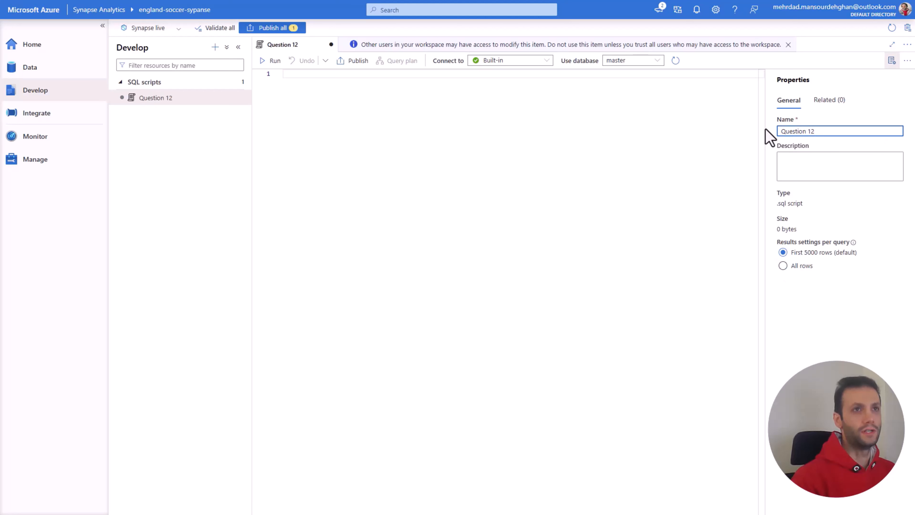
pyautogui.press('BackSpace')
pyautogui.press('BackSpace')
pyautogui.press('BackSpace')
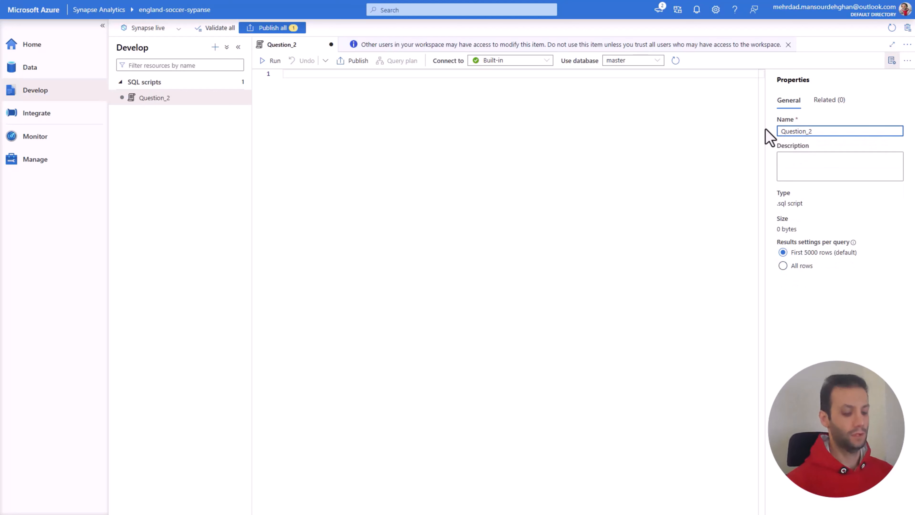
pyautogui.write('_1')
# Step: Add a Question1 comment asking the average attendance for games with above-average total goal count, and set the script's database to EnglandSoccerDB
pyautogui.click(503, 116)
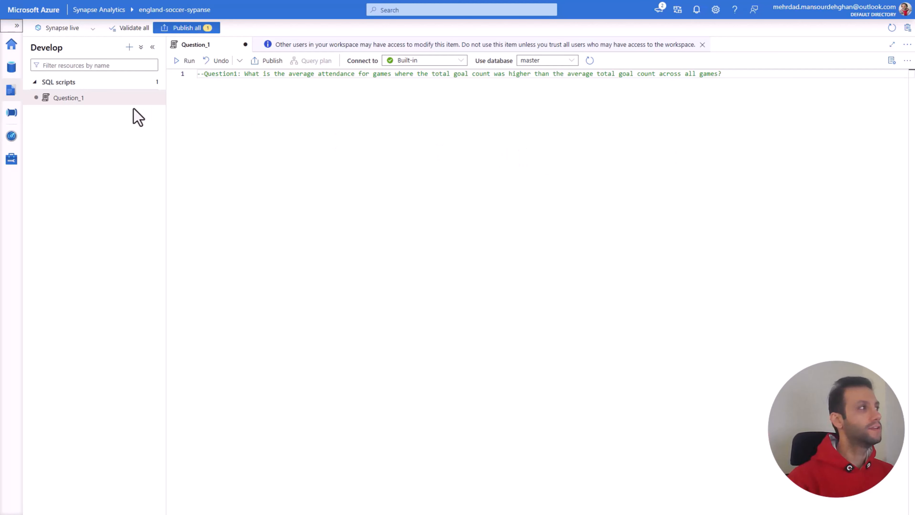
pyautogui.click(12, 72)
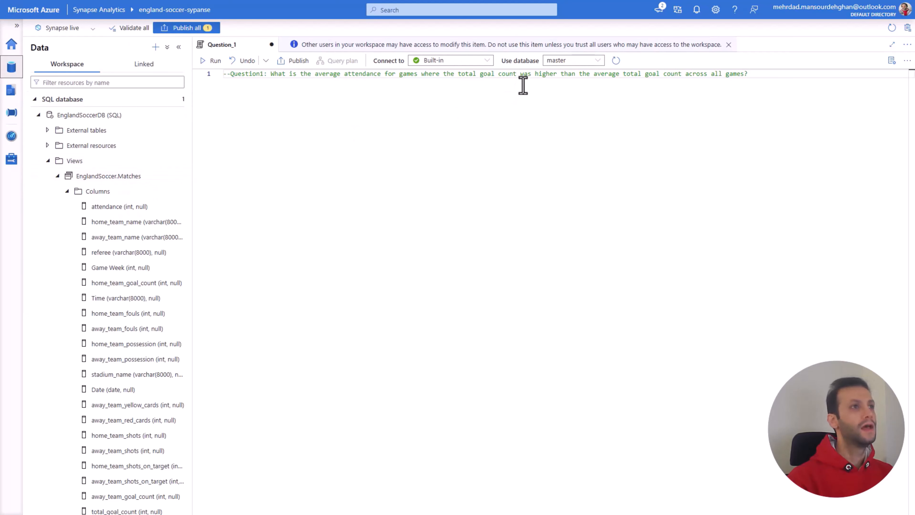
pyautogui.click(599, 62)
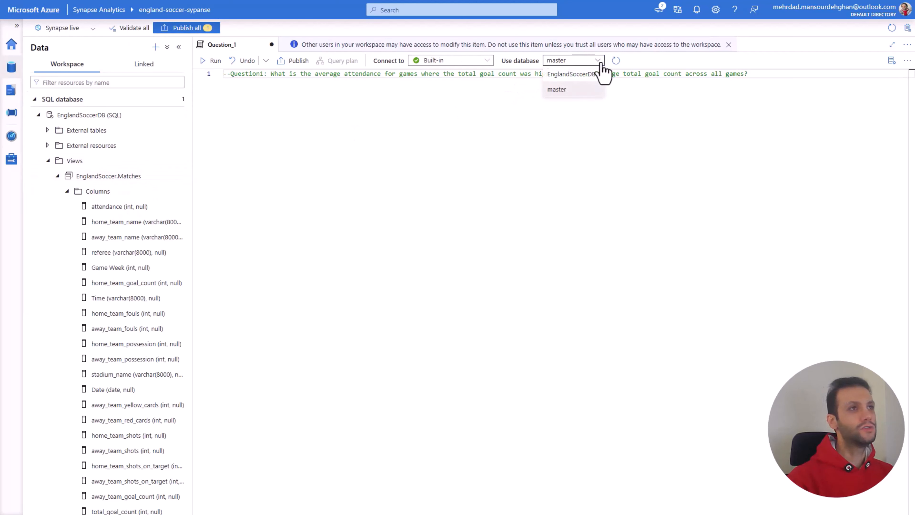
pyautogui.click(586, 75)
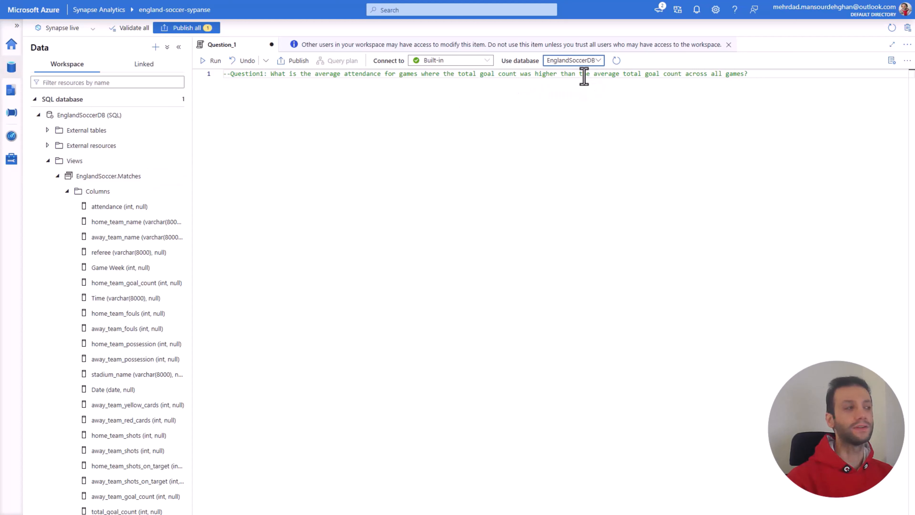
# Step: Below the Question1 comment, start a query that selects attendance and total_goal_count
pyautogui.click(761, 76)
pyautogui.press('Return')
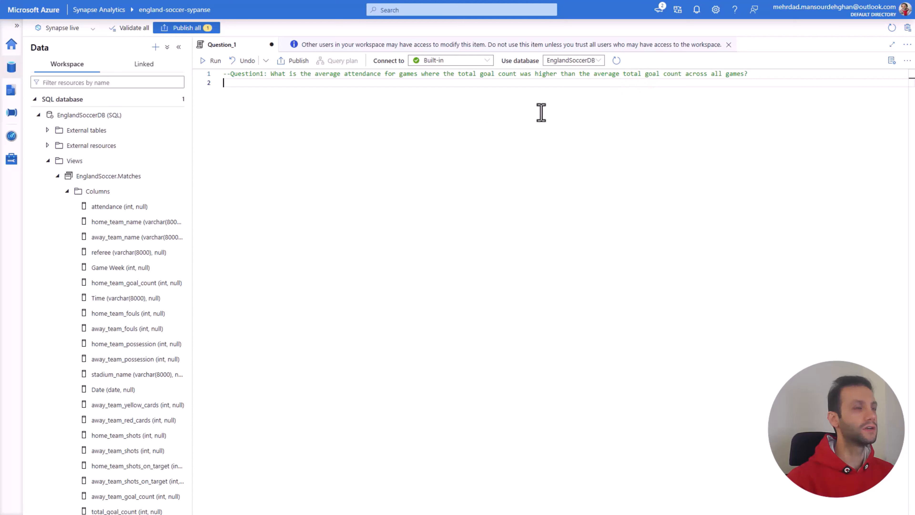
pyautogui.scroll(-5, 148, 292)
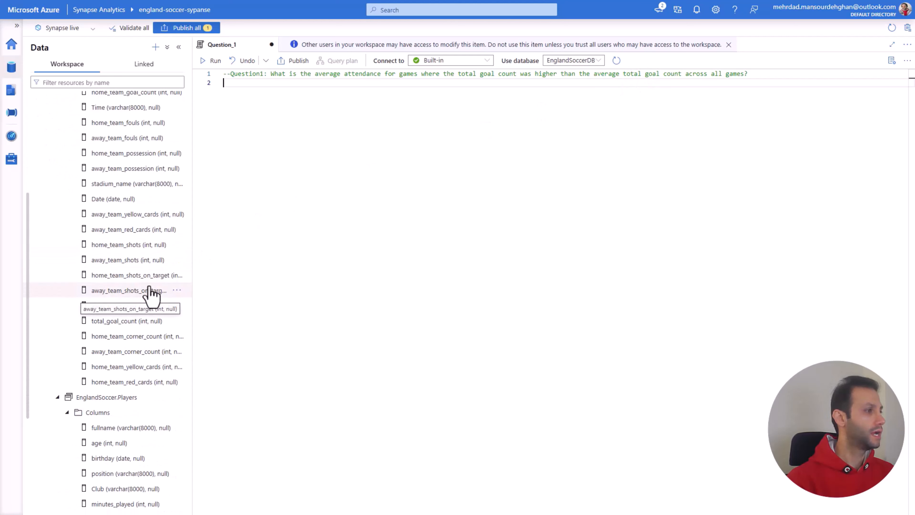
pyautogui.scroll(1, 131, 335)
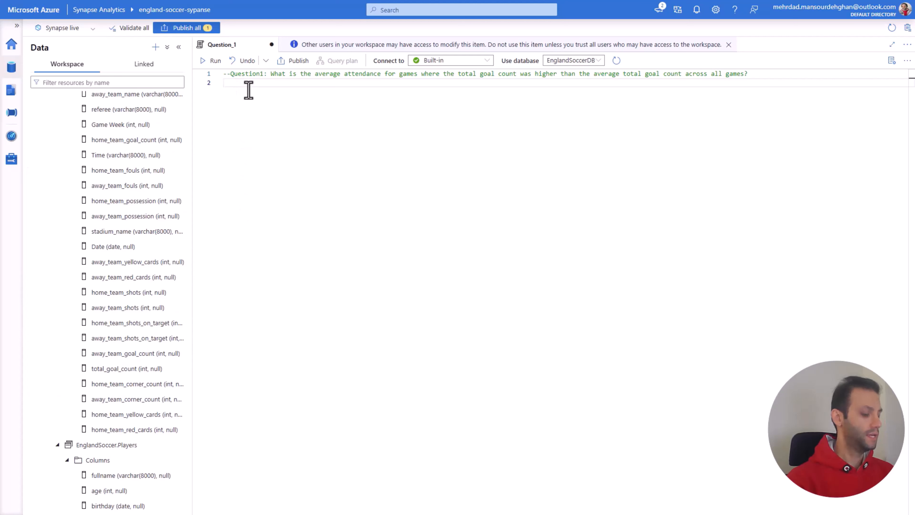
pyautogui.write('SELECT')
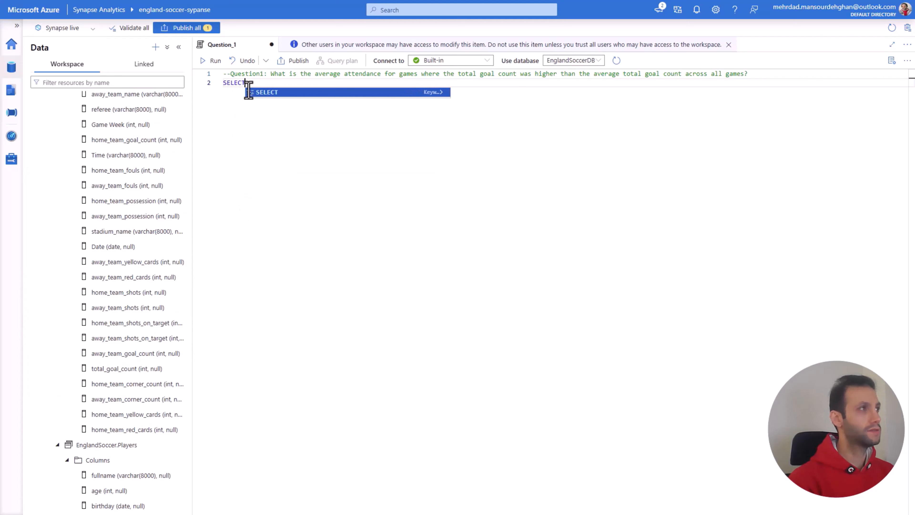
pyautogui.scroll(2, 143, 147)
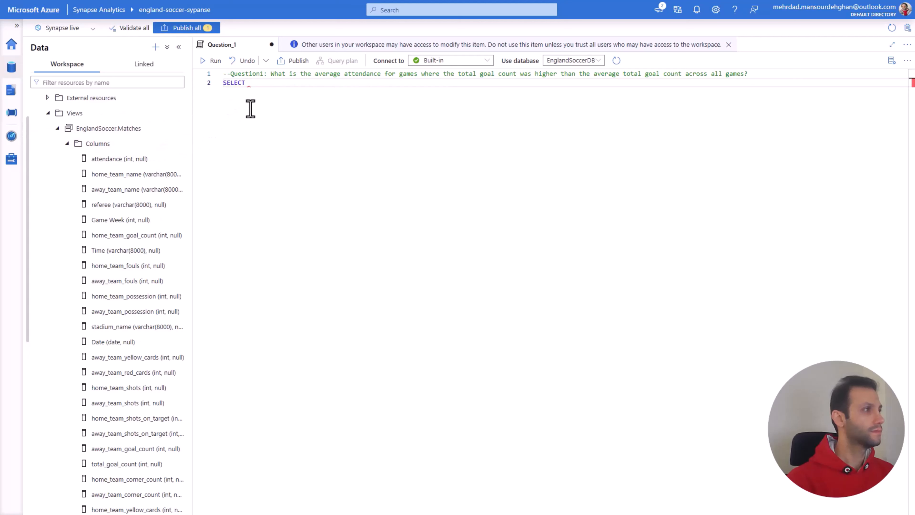
pyautogui.write('attendance')
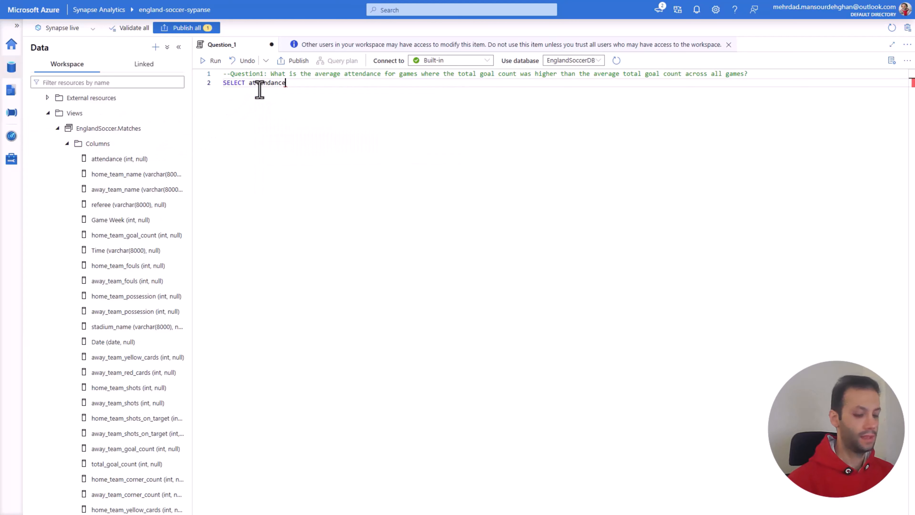
pyautogui.press('Return')
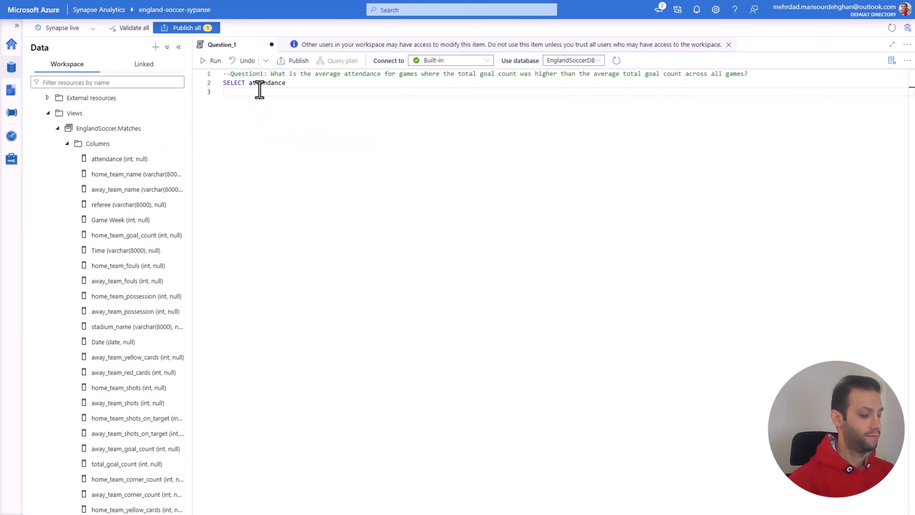
pyautogui.press('BackSpace')
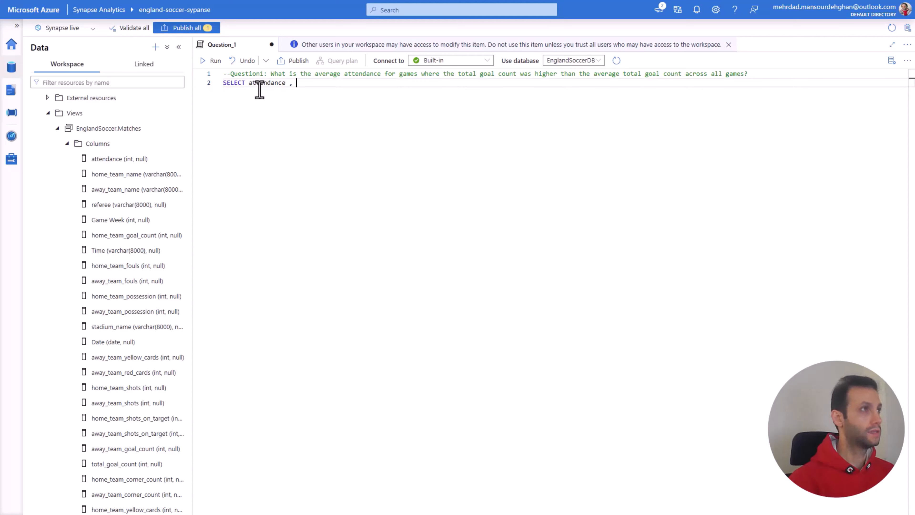
pyautogui.write(',')
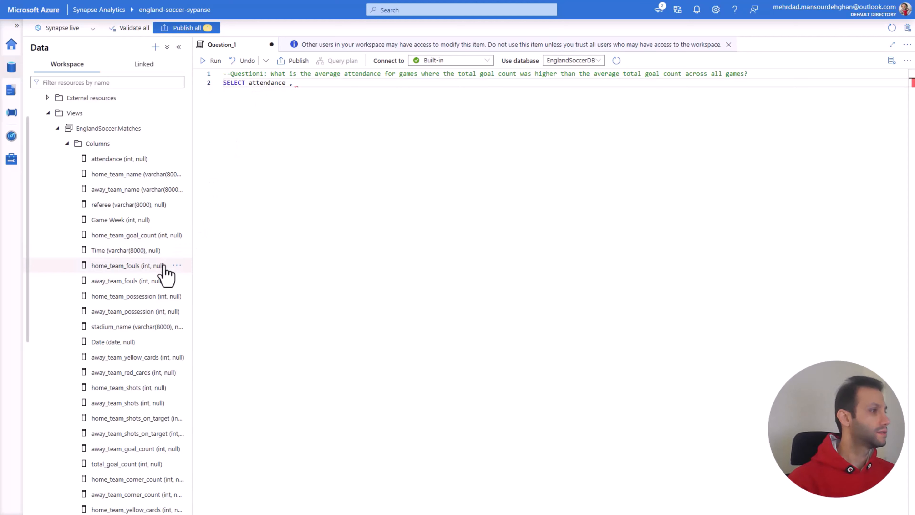
pyautogui.scroll(-4, 163, 276)
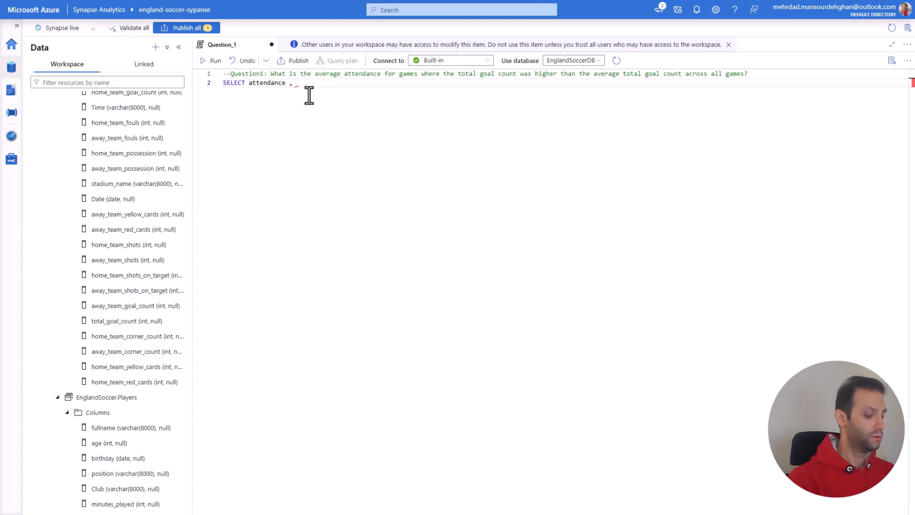
pyautogui.write('total_goal_count')
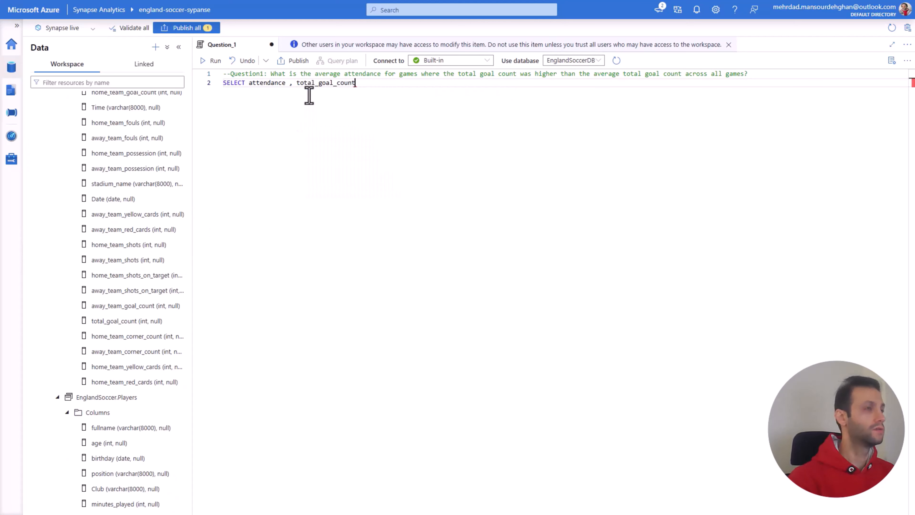
# Step: Put attendance and total_goal_count on separate indented lines under SELECT
pyautogui.click(249, 83)
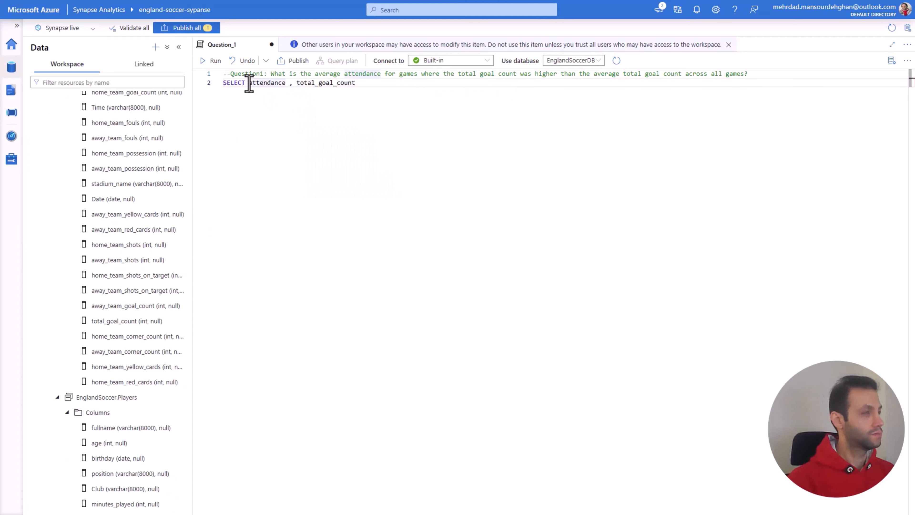
pyautogui.press('Return')
pyautogui.press('Tab')
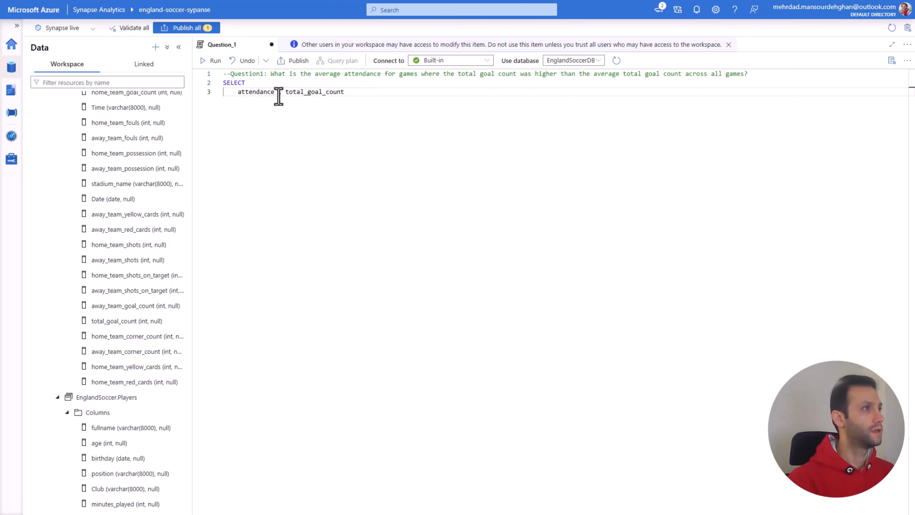
pyautogui.click(286, 95)
pyautogui.press('Return')
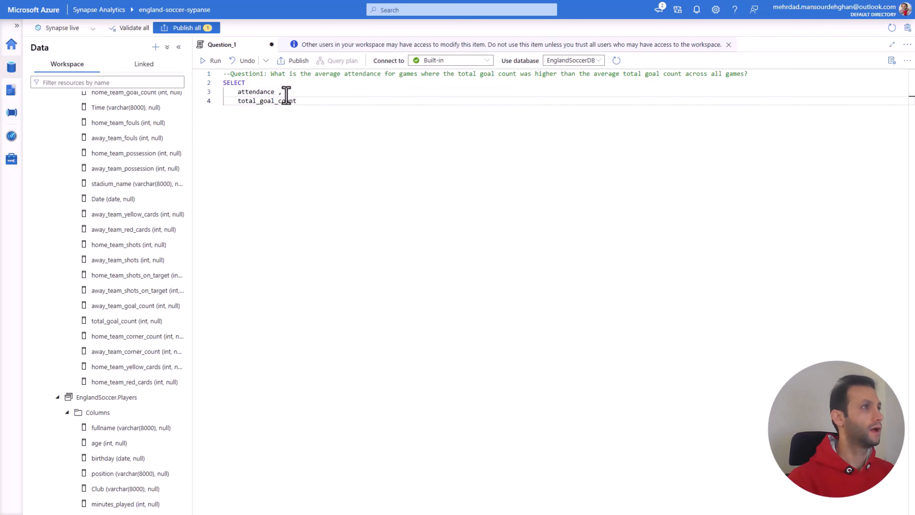
# Step: Complete the query with a FROM clause on EnglandSoccer.Matches and run only that query
pyautogui.click(329, 101)
pyautogui.press('Return')
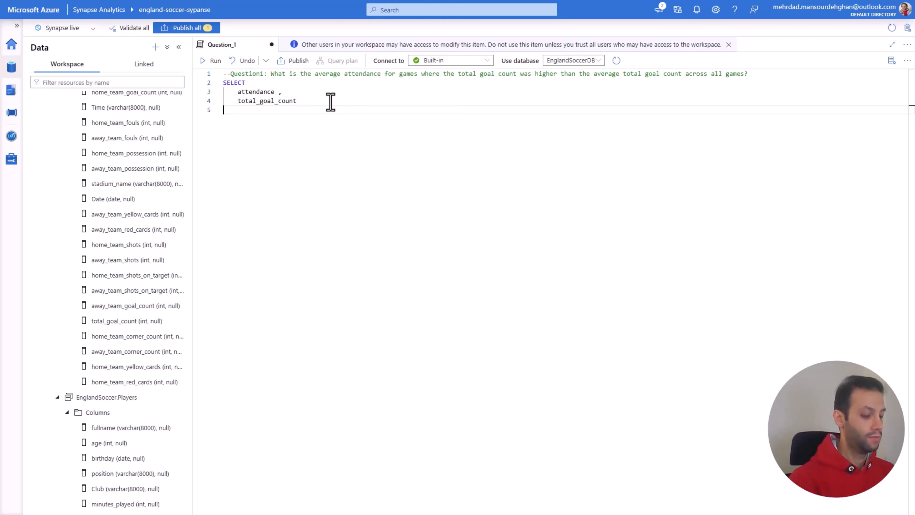
pyautogui.write('FROM')
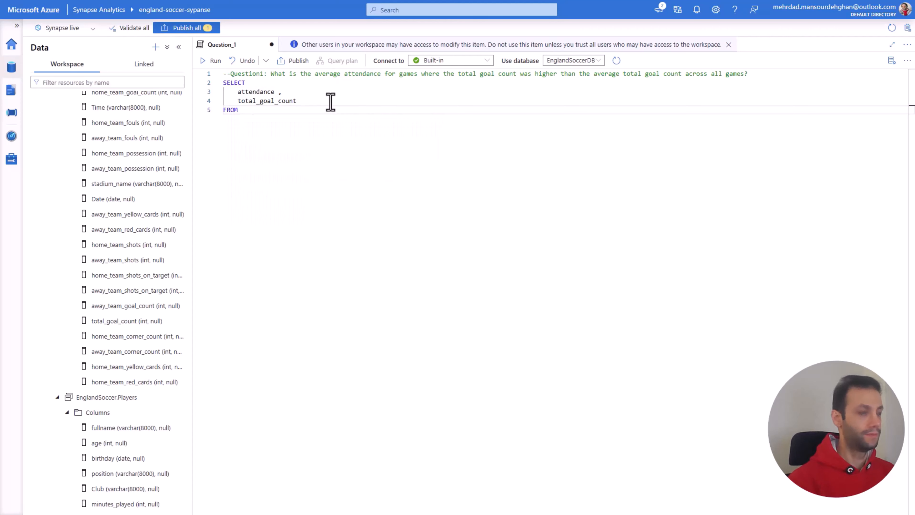
pyautogui.press('Return')
pyautogui.scroll(5, 109, 169)
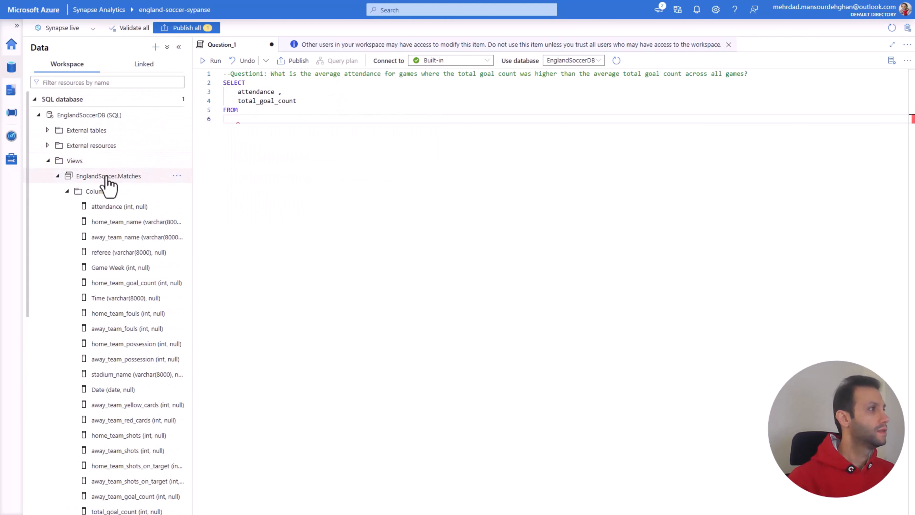
pyautogui.write('Eng')
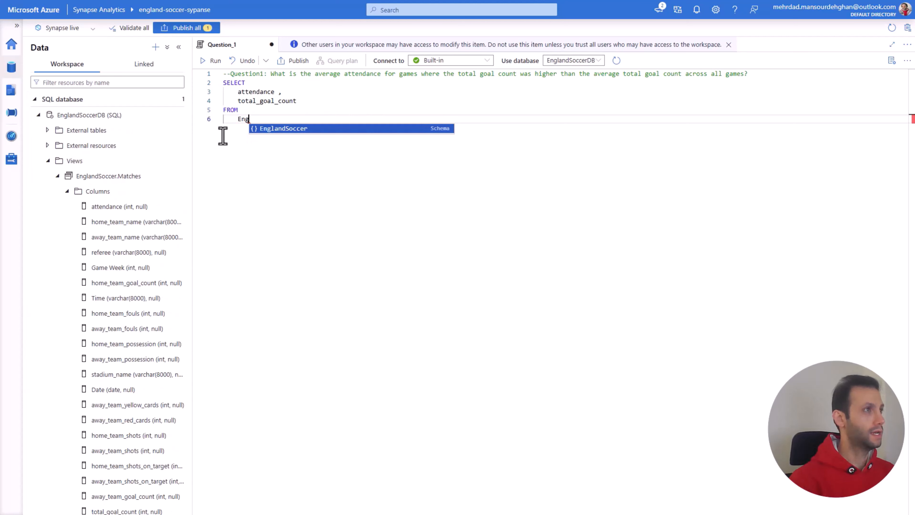
pyautogui.write('landSoccer.Matches')
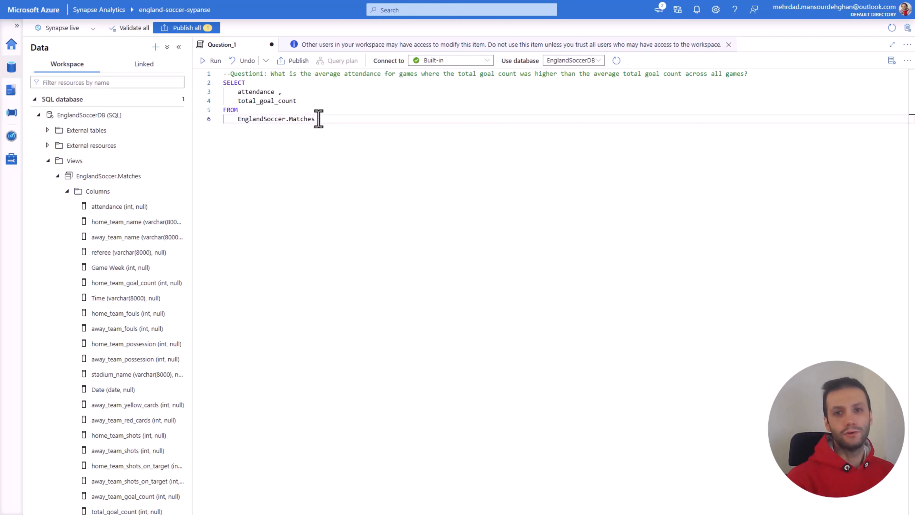
pyautogui.moveTo(315, 119); pyautogui.dragTo(223, 83)
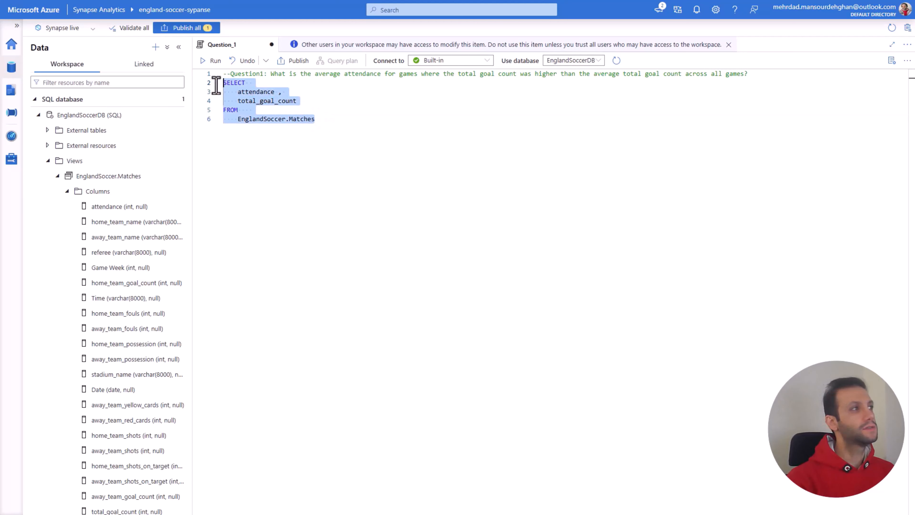
pyautogui.click(214, 64)
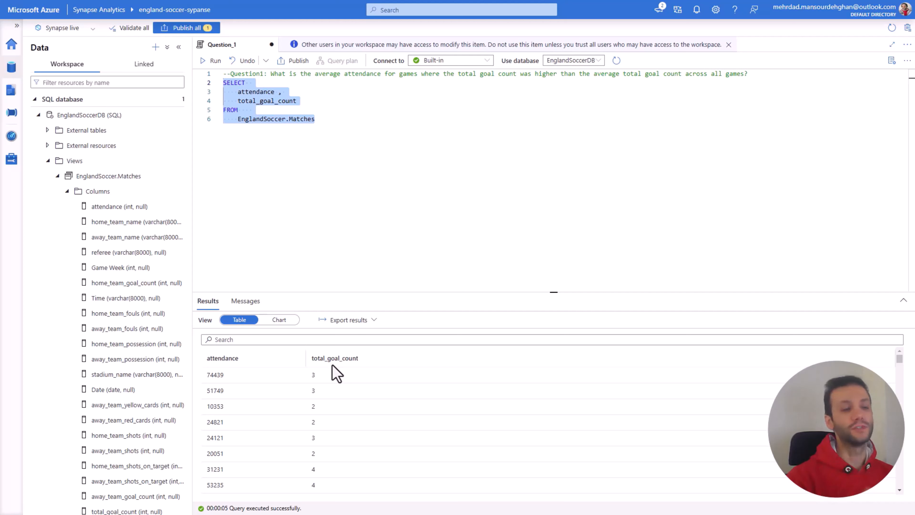
# Step: Duplicate the SELECT query below the original, separated by a blank line
pyautogui.click(323, 126)
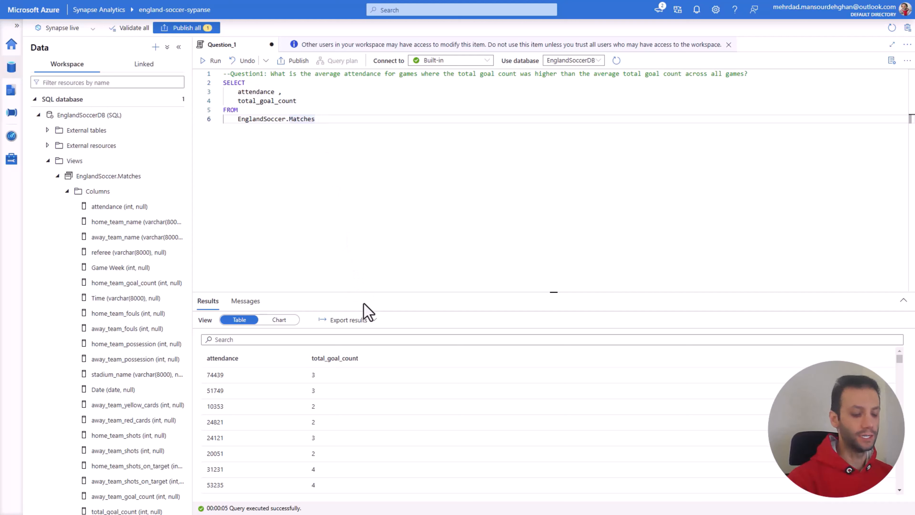
pyautogui.press('Return')
pyautogui.press('Return')
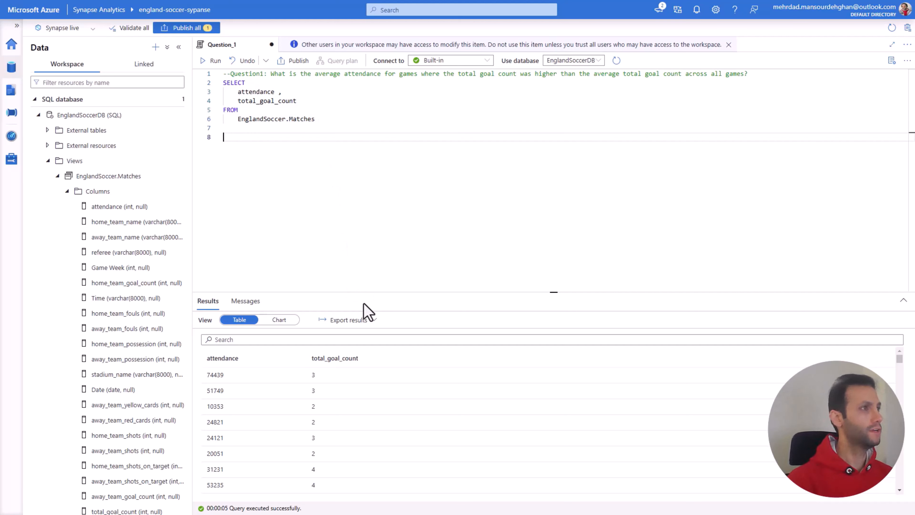
pyautogui.moveTo(316, 119); pyautogui.dragTo(223, 82)
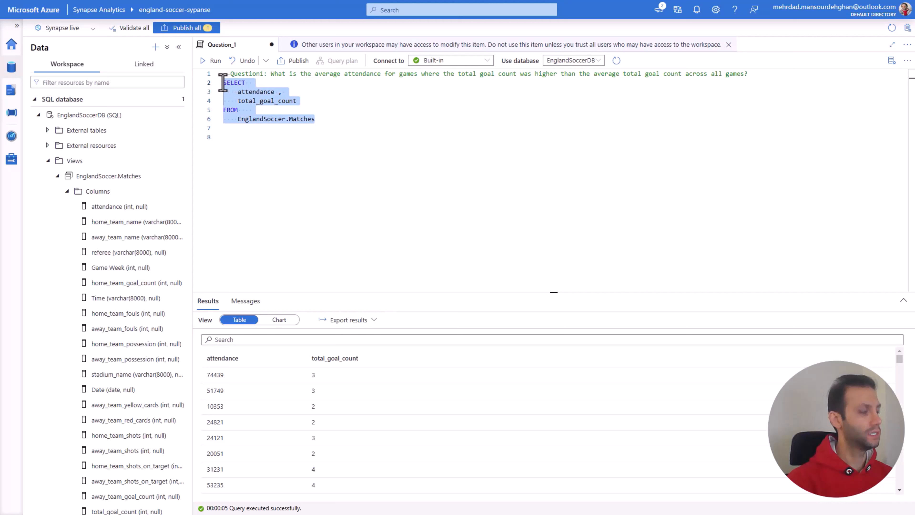
pyautogui.hotkey('ctrl', 'c')
pyautogui.click(256, 145)
pyautogui.hotkey('ctrl', 'v')
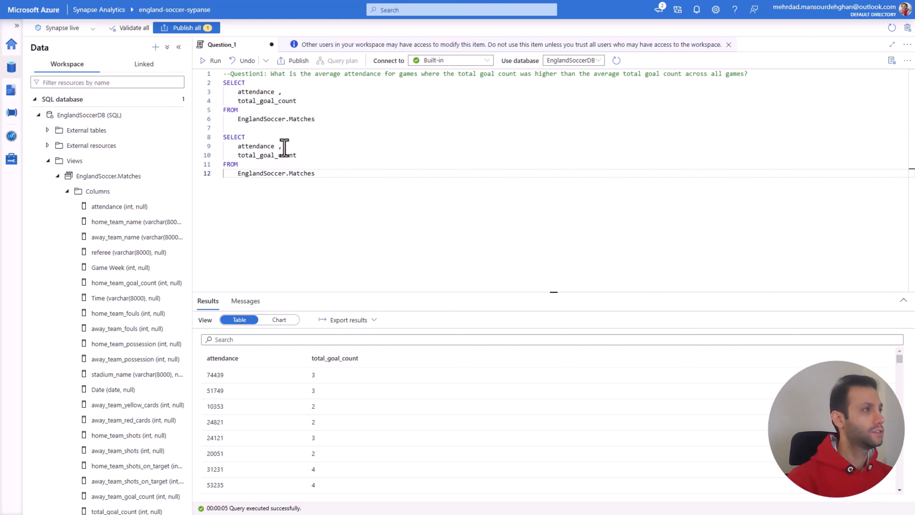
# Step: Remove attendance from the copied query, wrap the remaining column as AVG(total_goal_count), and run only this query
pyautogui.moveTo(284, 147); pyautogui.dragTo(218, 148)
pyautogui.press('Delete')
pyautogui.press('Delete')
pyautogui.click(236, 148)
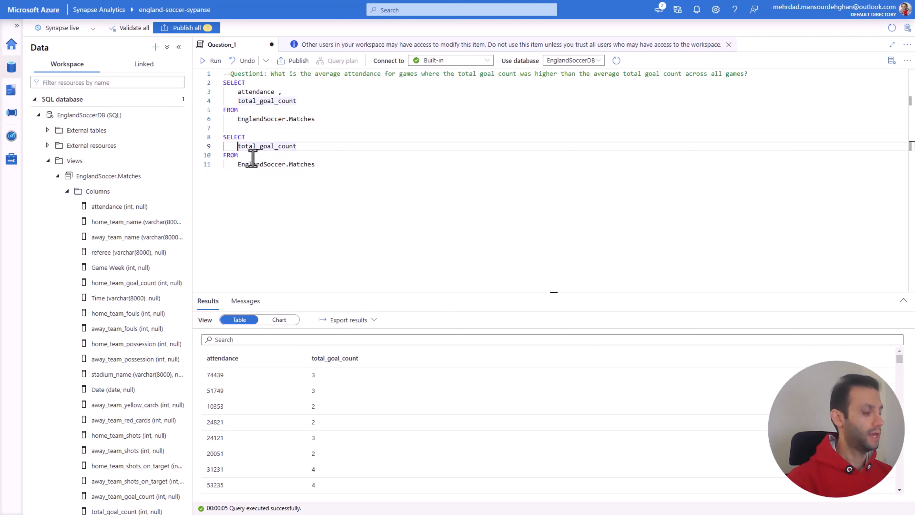
pyautogui.write('AVG')
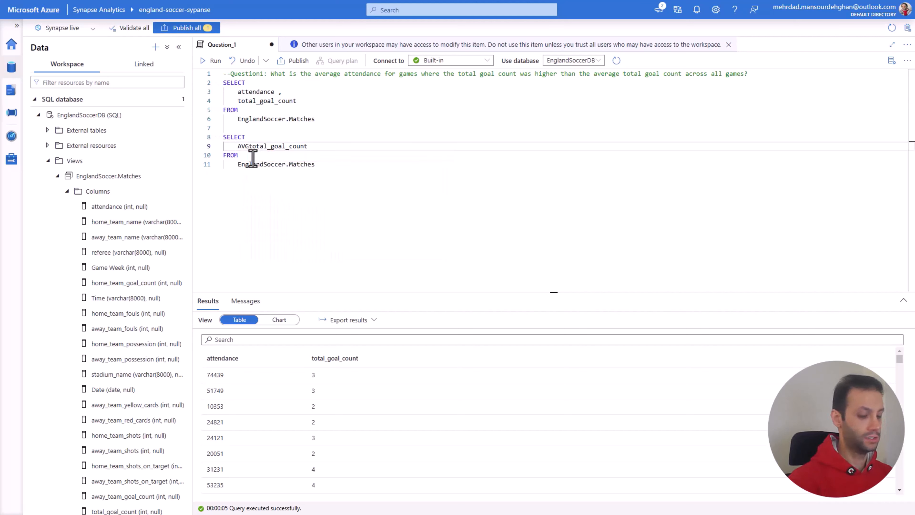
pyautogui.write('(')
pyautogui.click(314, 147)
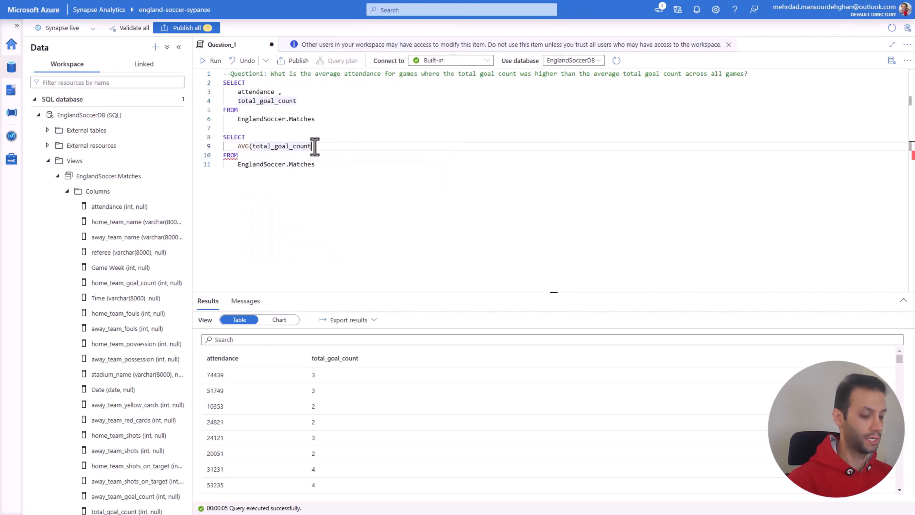
pyautogui.write(')')
pyautogui.moveTo(319, 165); pyautogui.dragTo(223, 149)
pyautogui.click(212, 60)
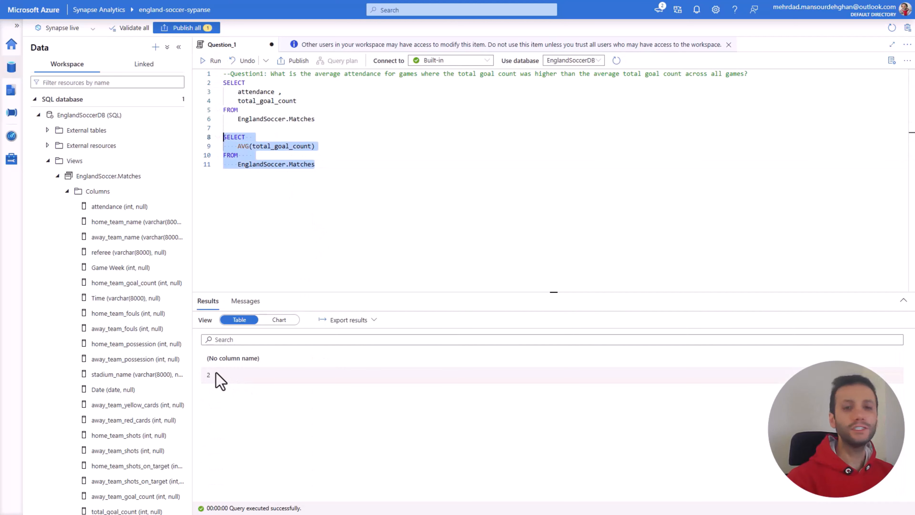
# Step: Rerun the first query on its own and add a WHERE clause to it with the condition total_goal_count > 2
pyautogui.moveTo(315, 120); pyautogui.dragTo(222, 84)
pyautogui.click(212, 60)
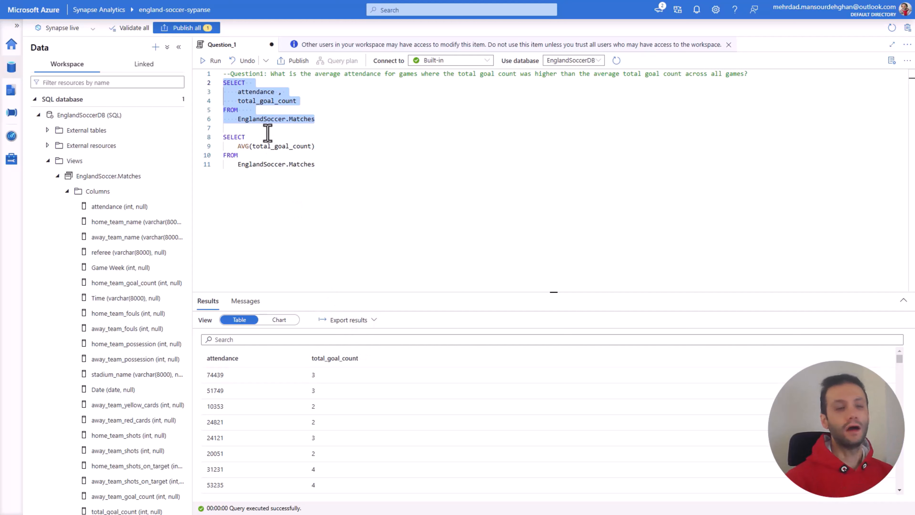
pyautogui.click(317, 119)
pyautogui.press('Return')
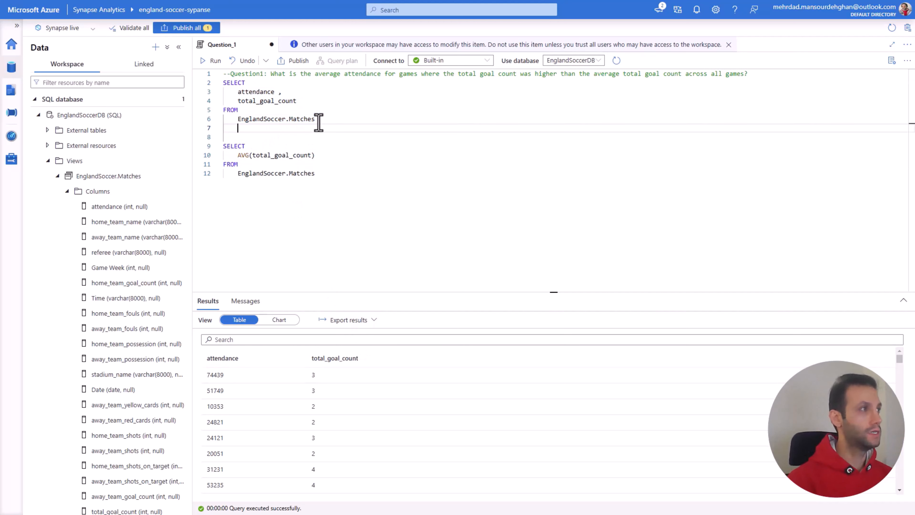
pyautogui.write('WHERE')
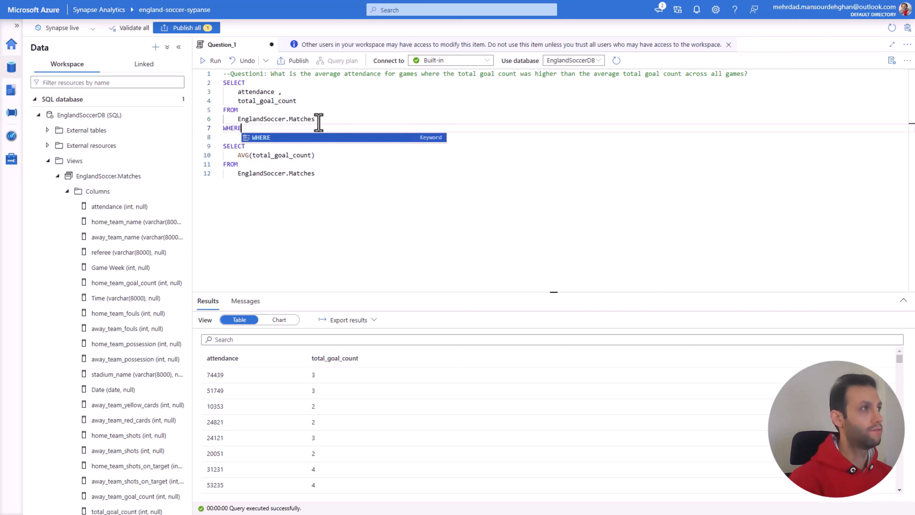
pyautogui.press('Escape')
pyautogui.press('Return')
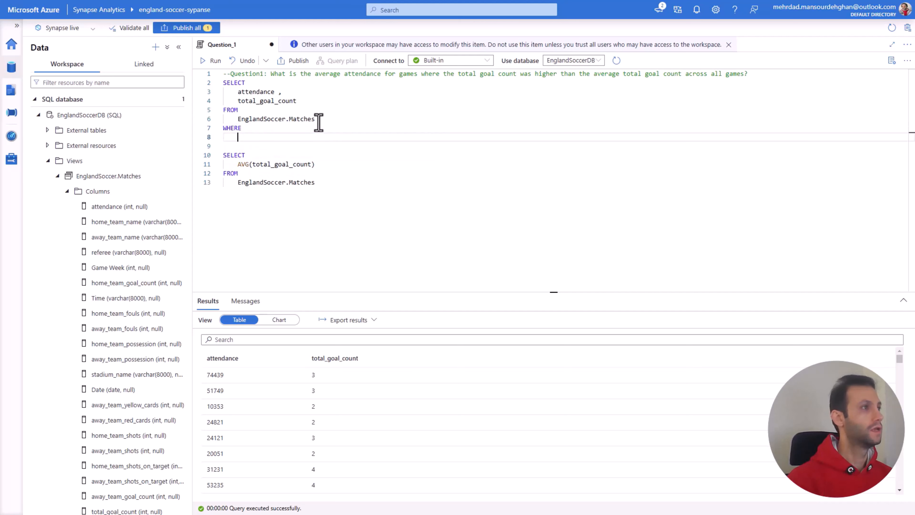
pyautogui.moveTo(310, 164); pyautogui.dragTo(252, 165)
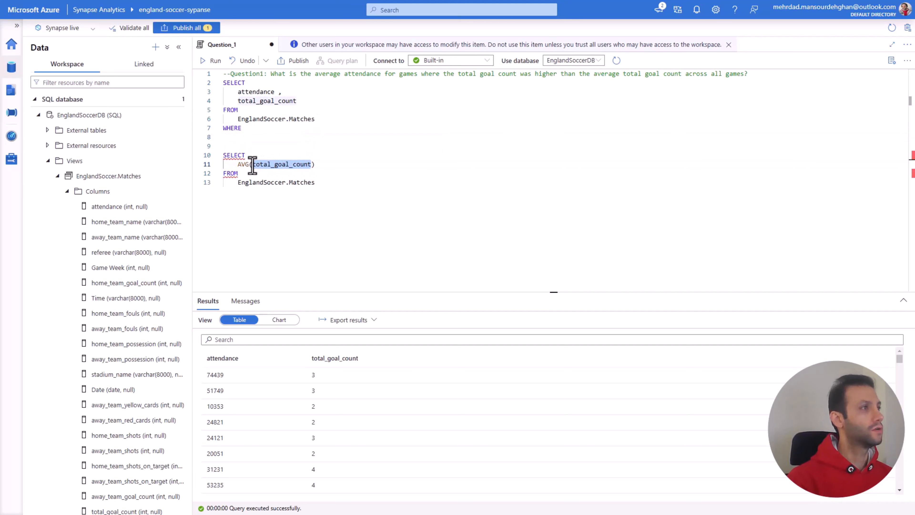
pyautogui.hotkey('ctrl', 'c')
pyautogui.click(280, 137)
pyautogui.hotkey('ctrl', 'v')
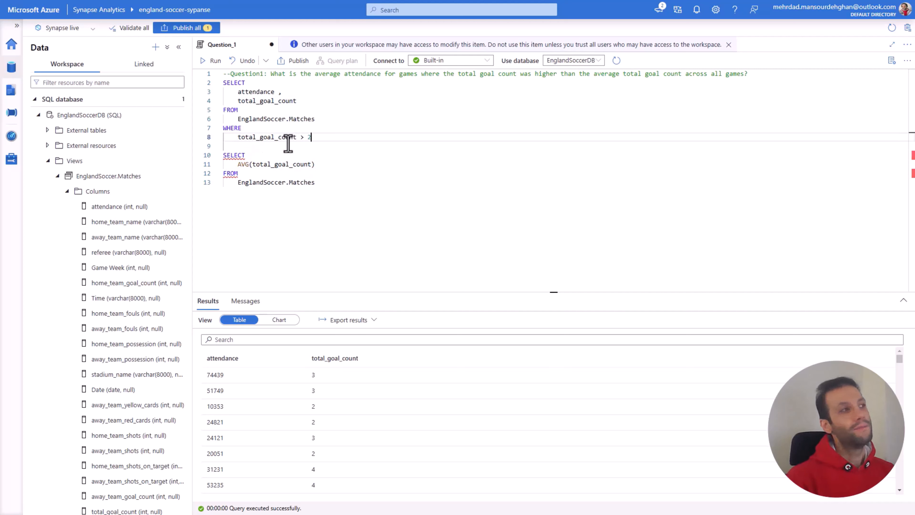
# Step: Make the WHERE condition compare total_goal_count > with the AVG(total_goal_count) query, moved from below into parentheses as a subquery
pyautogui.write('> 2')
pyautogui.doubleClick(308, 137)
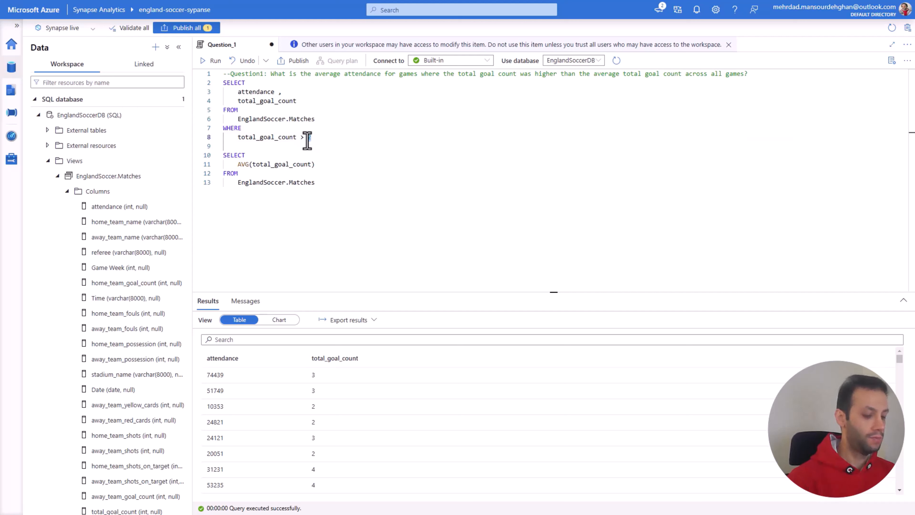
pyautogui.press('BackSpace')
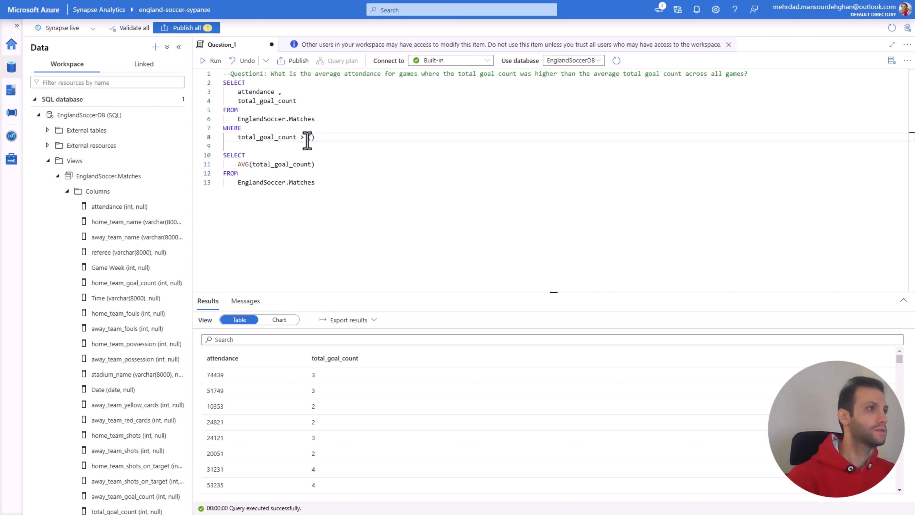
pyautogui.moveTo(315, 183); pyautogui.dragTo(222, 158)
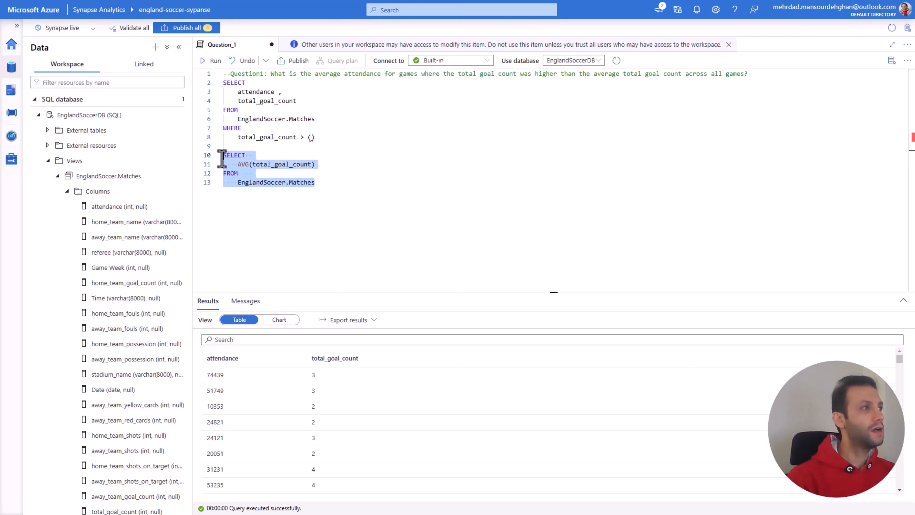
pyautogui.hotkey('ctrl', 'x')
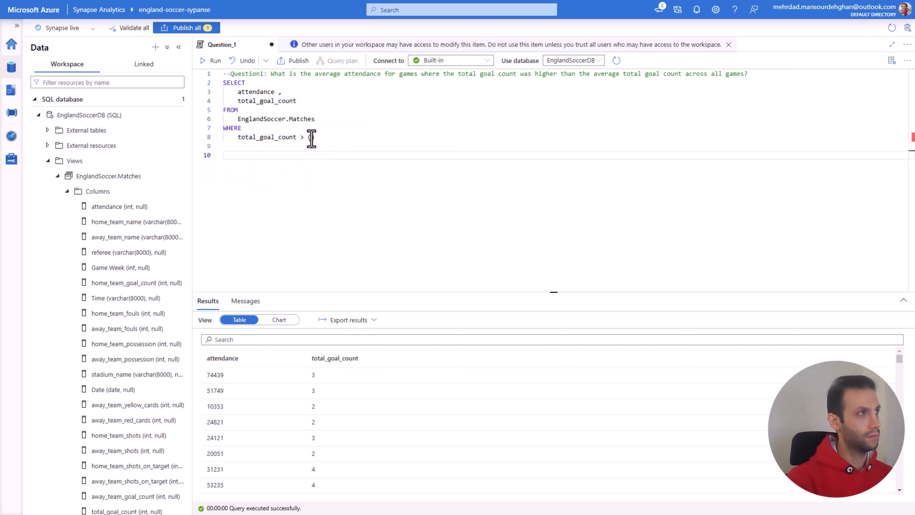
pyautogui.click(311, 138)
pyautogui.hotkey('ctrl', 'v')
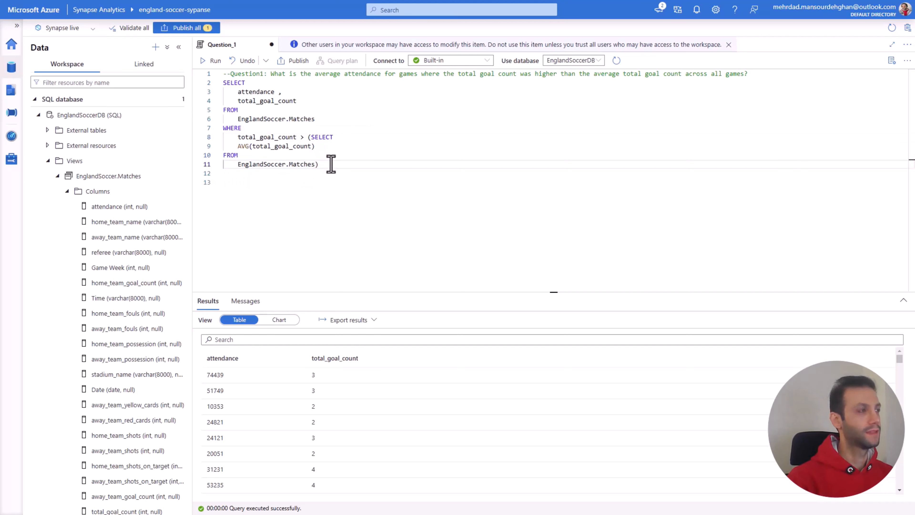
# Step: Indent the remaining lines of the subquery one level and run the complete query
pyautogui.moveTo(331, 164); pyautogui.dragTo(214, 143)
pyautogui.press('Tab')
pyautogui.click(308, 164)
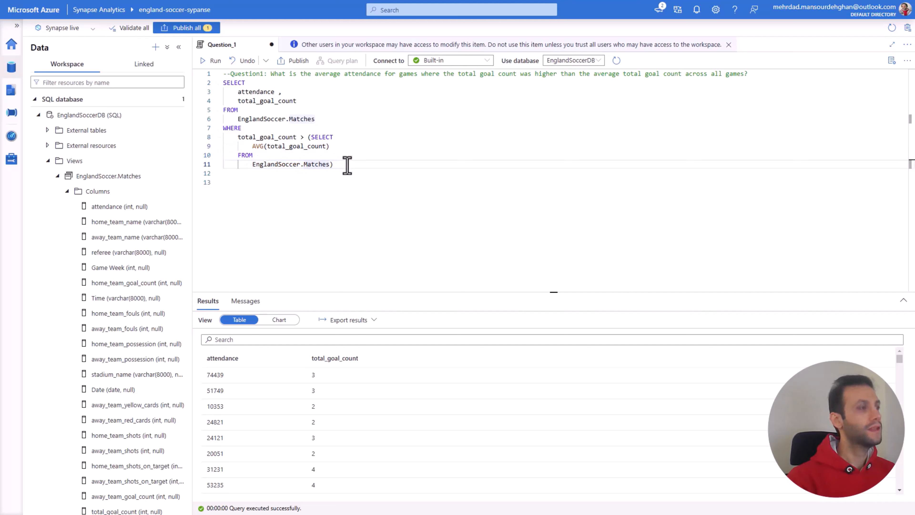
pyautogui.moveTo(347, 165); pyautogui.dragTo(229, 90)
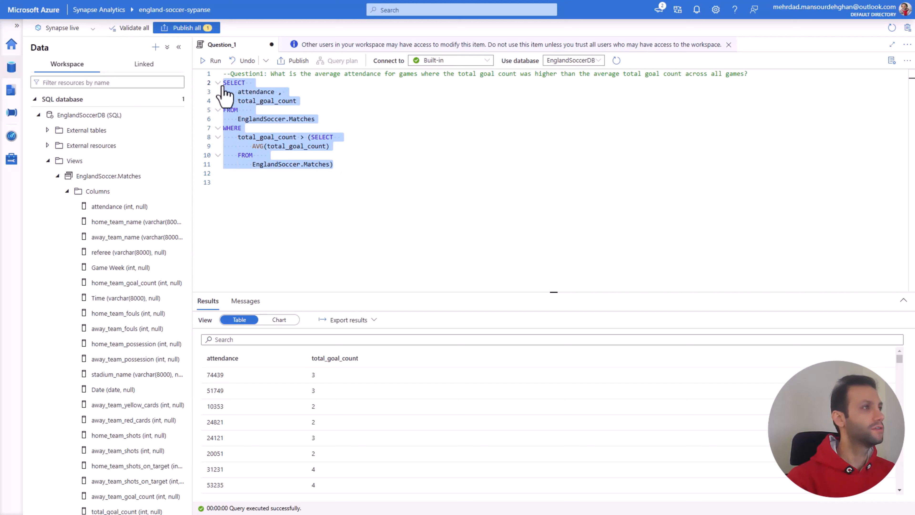
pyautogui.click(215, 60)
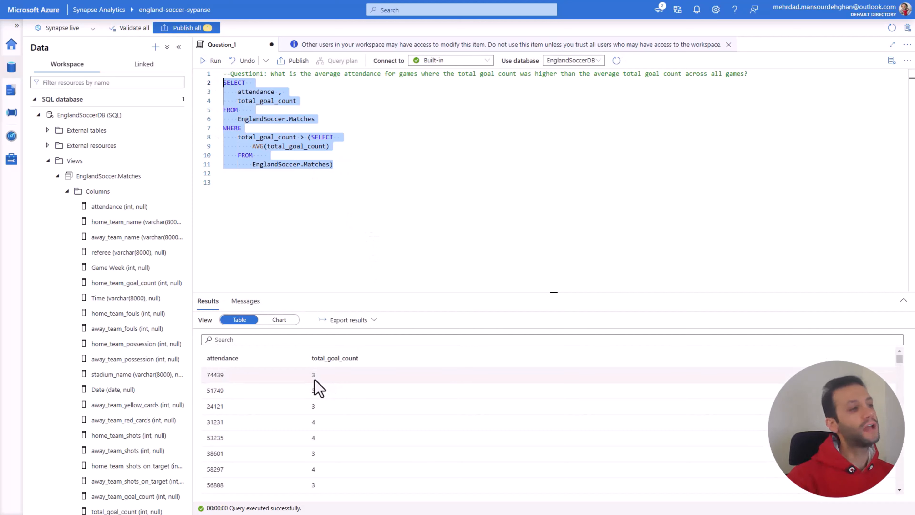
pyautogui.click(319, 362)
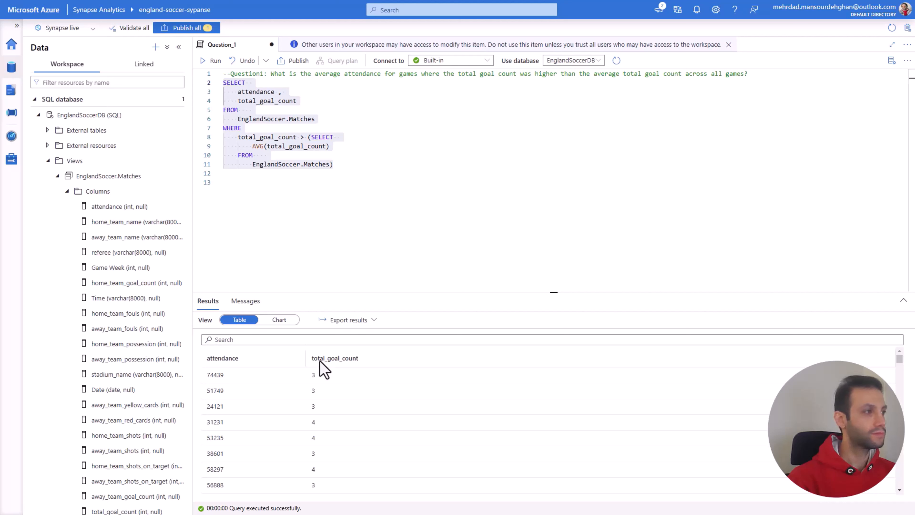
# Step: Wrap the attendance column of the outer SELECT in AVG()
pyautogui.click(309, 155)
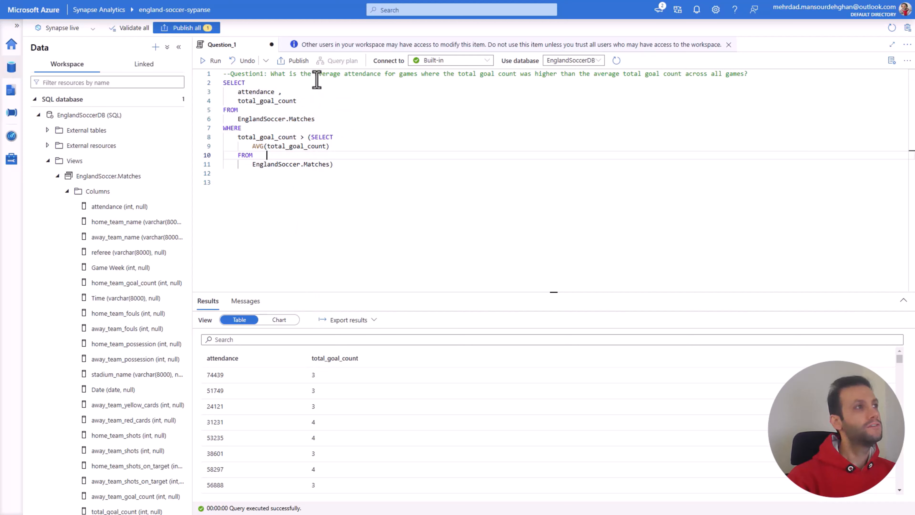
pyautogui.click(239, 91)
pyautogui.write('AVG')
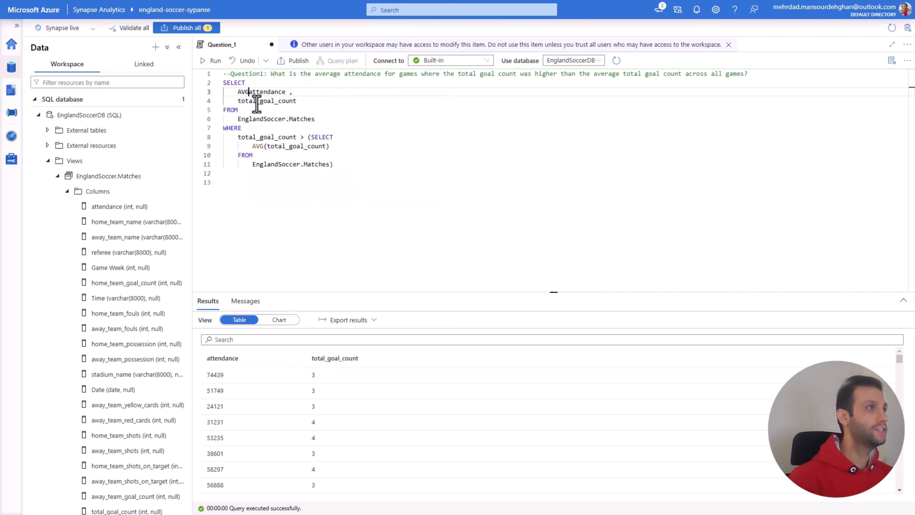
pyautogui.write('(')
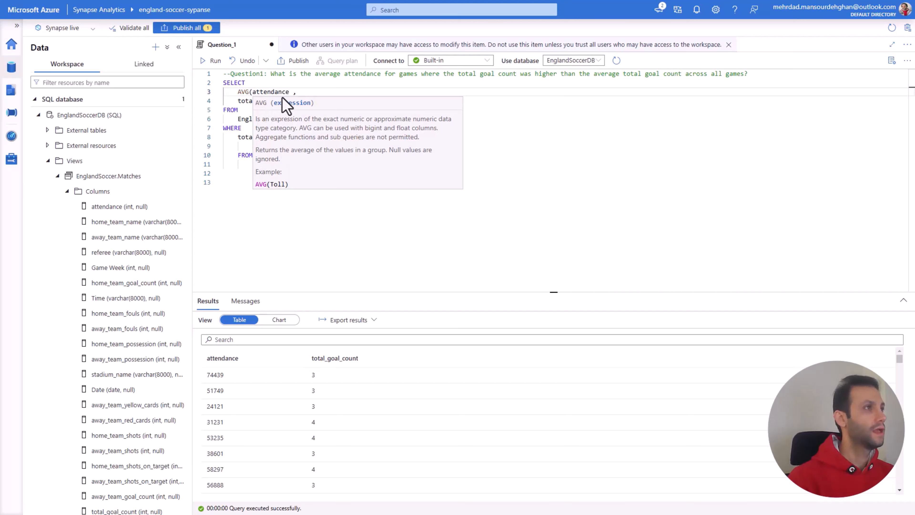
pyautogui.click(287, 91)
pyautogui.press('Delete')
pyautogui.press('Delete')
pyautogui.write(')')
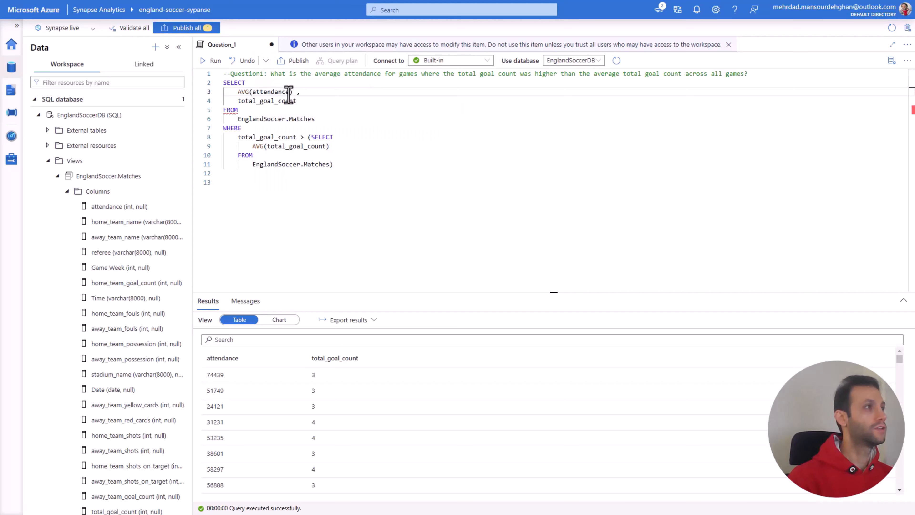
# Step: Remove total_goal_count and the trailing comma from the outer SELECT list, and run the whole query
pyautogui.moveTo(299, 102); pyautogui.dragTo(222, 100)
pyautogui.press('BackSpace')
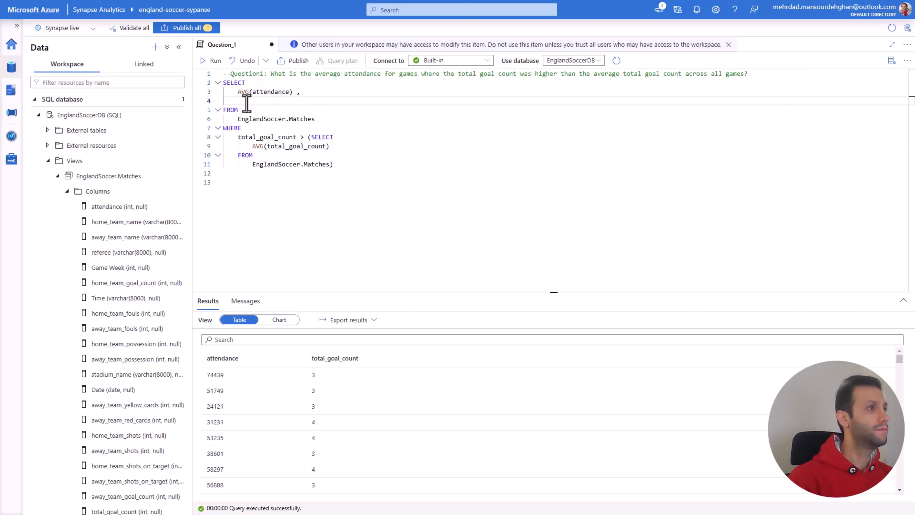
pyautogui.press('BackSpace')
pyautogui.press('BackSpace')
pyautogui.press('BackSpace')
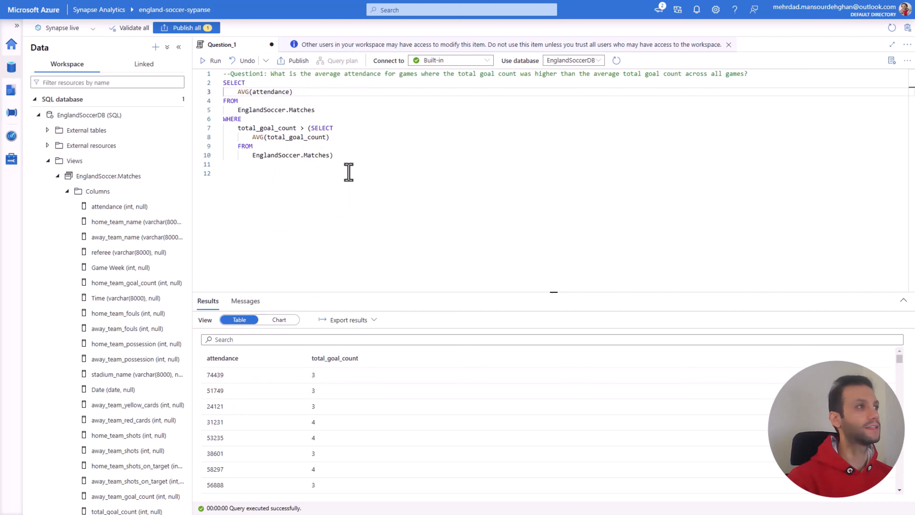
pyautogui.click(329, 155)
pyautogui.moveTo(330, 154); pyautogui.dragTo(224, 82)
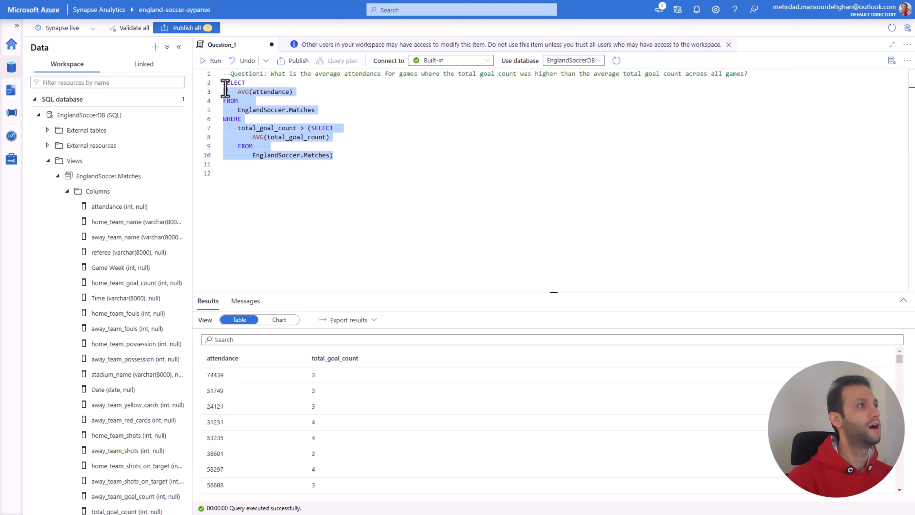
pyautogui.click(212, 61)
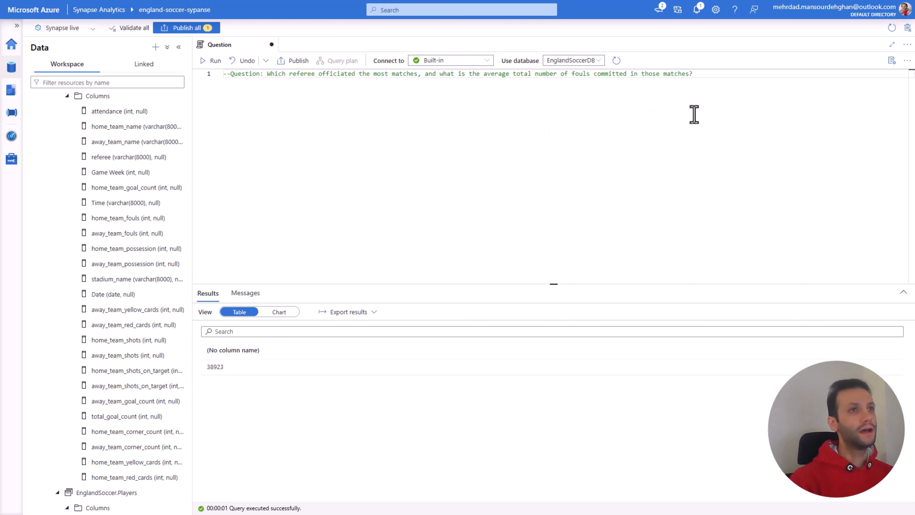
# Step: Begin a SELECT query below the referee question comment with referee as its first column
pyautogui.scroll(3, 123, 157)
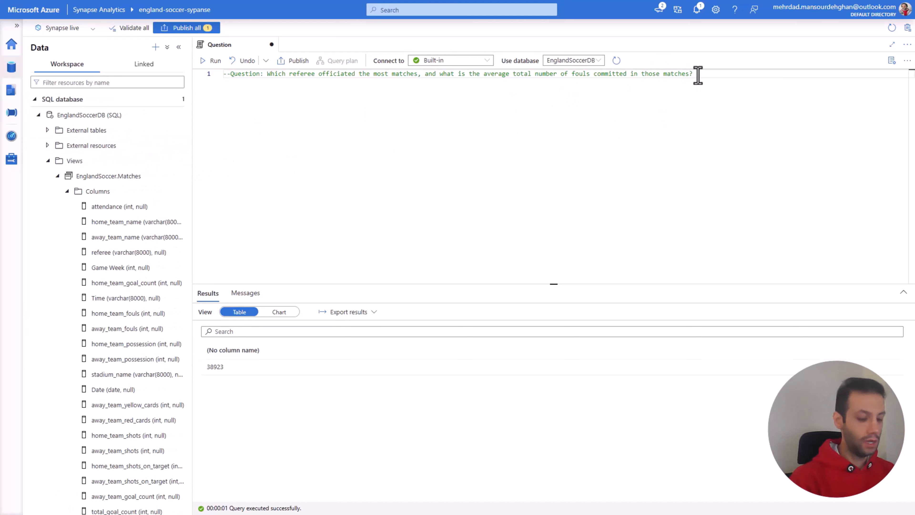
pyautogui.press('Return')
pyautogui.write('SELECT')
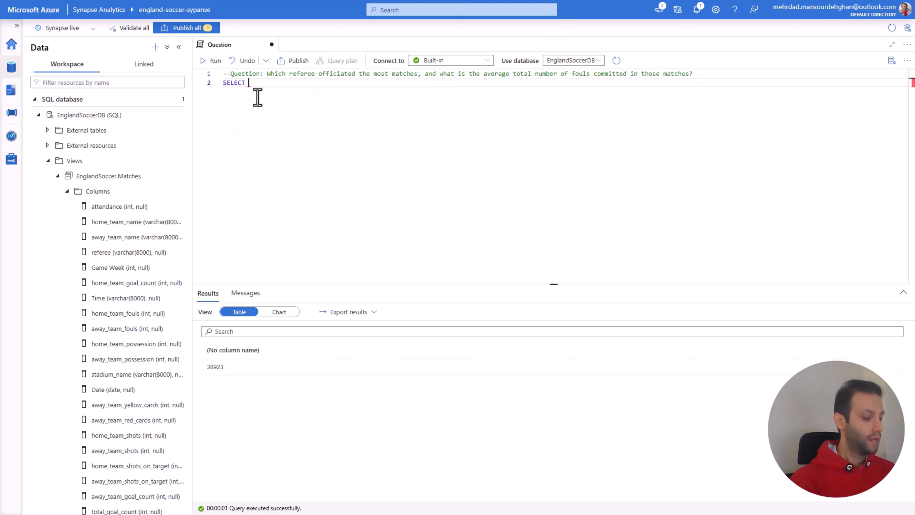
pyautogui.press('Return')
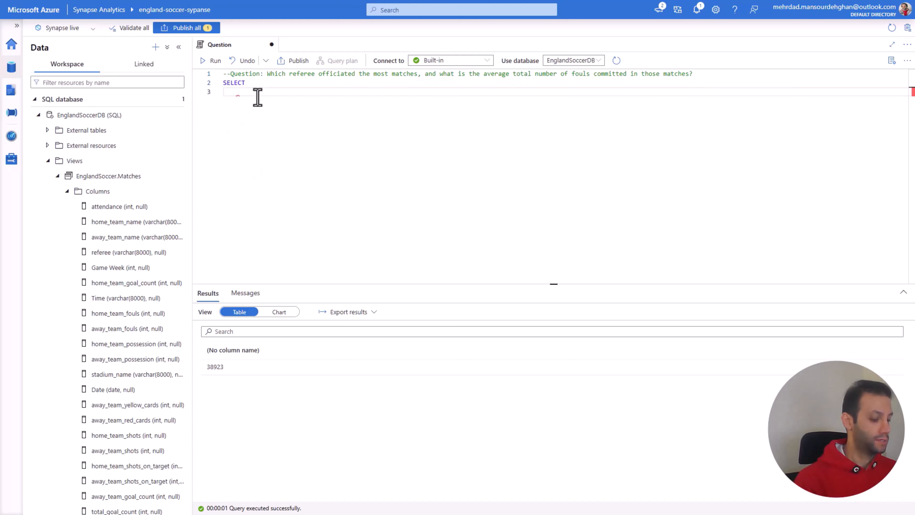
pyautogui.write('referee')
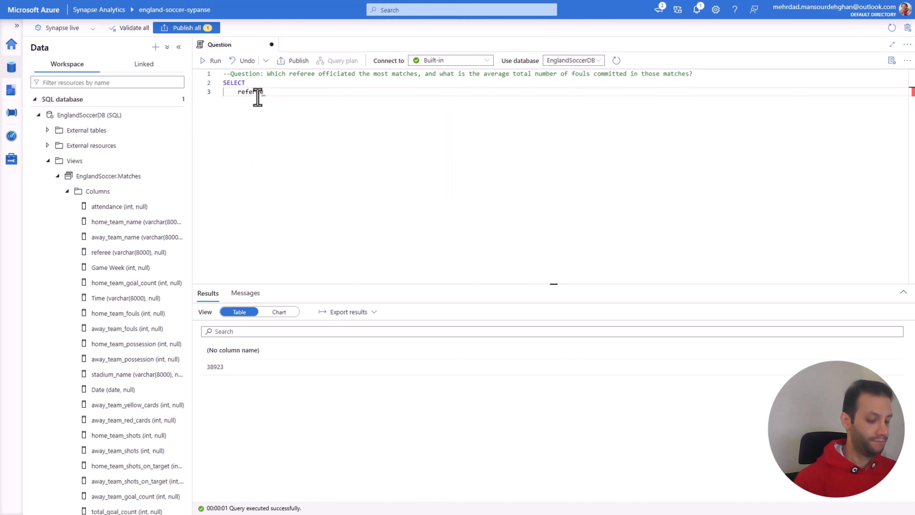
pyautogui.write(',')
pyautogui.press('Return')
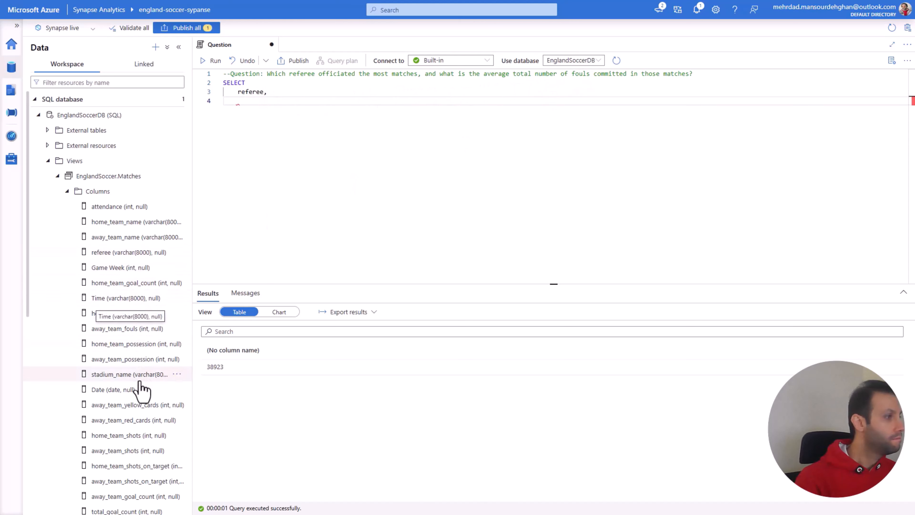
# Step: Add home_team_fouls as the second column of the SELECT list, followed by a comma
pyautogui.scroll(-3, 143, 397)
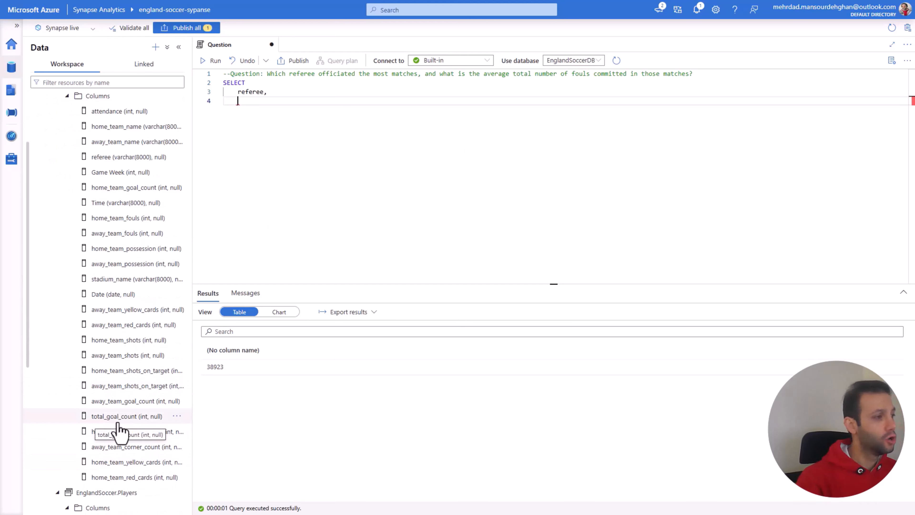
pyautogui.scroll(1, 124, 350)
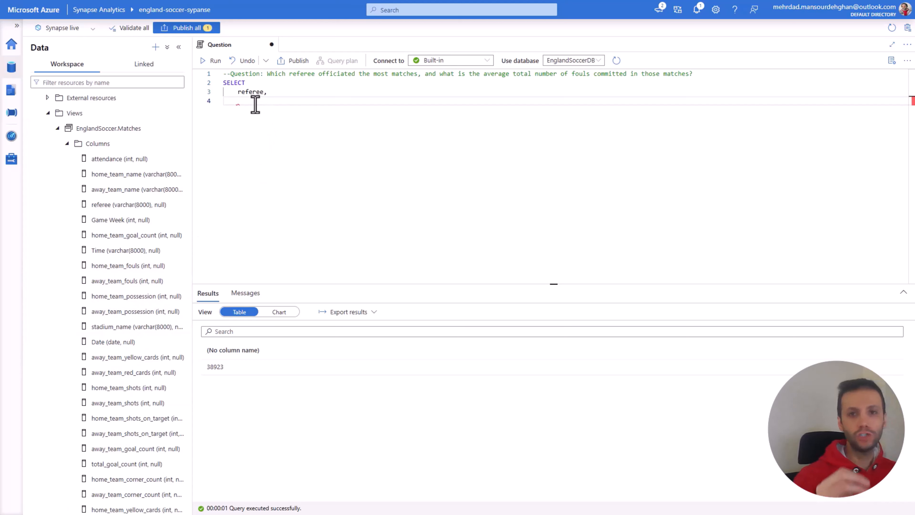
pyautogui.write('HOM')
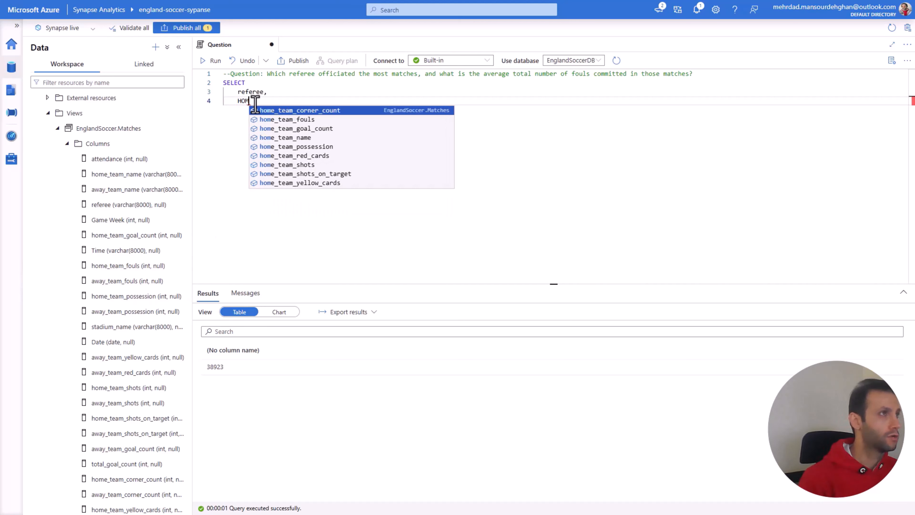
pyautogui.press('Down')
pyautogui.press('Return')
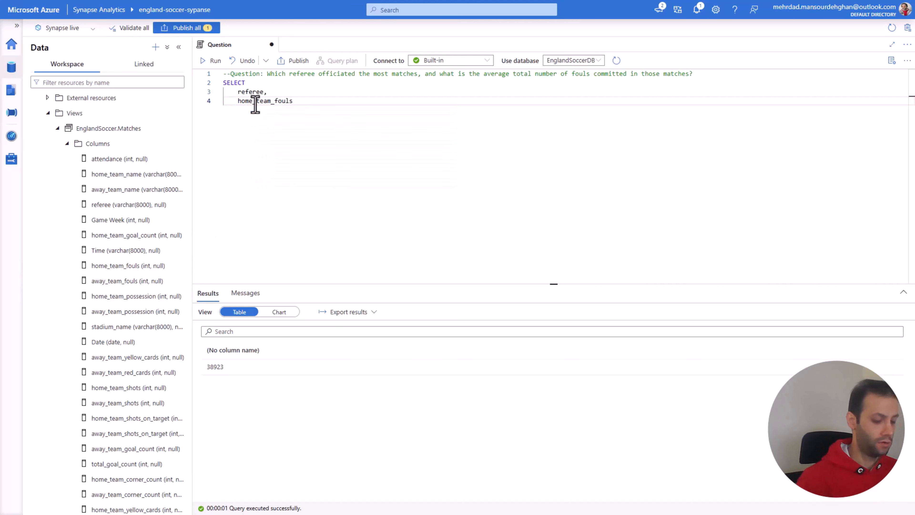
pyautogui.write(',')
pyautogui.press('Return')
# Step: Add away_team_fouls as the last column of the SELECT list, without a trailing comma
pyautogui.write('A')
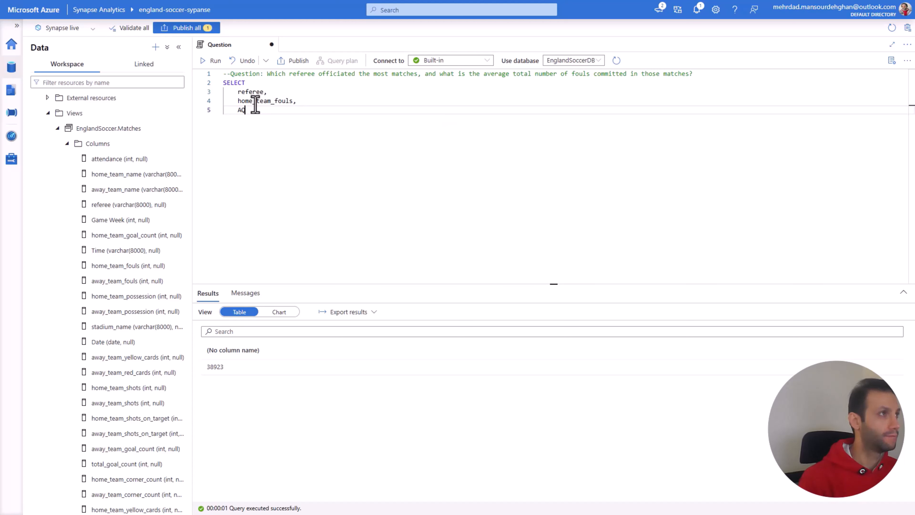
pyautogui.write('WAY')
pyautogui.press('Down')
pyautogui.press('Return')
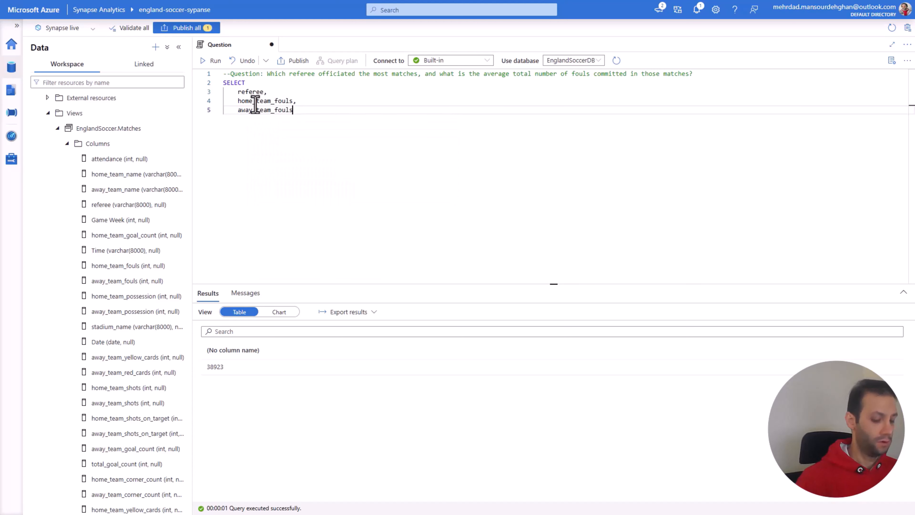
pyautogui.write(',')
pyautogui.press('Return')
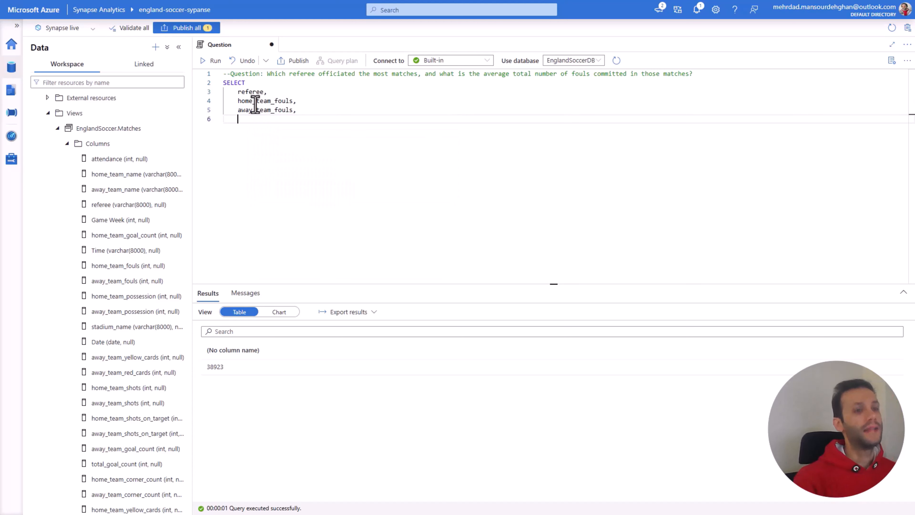
pyautogui.press('BackSpace')
pyautogui.press('BackSpace')
pyautogui.press('Return')
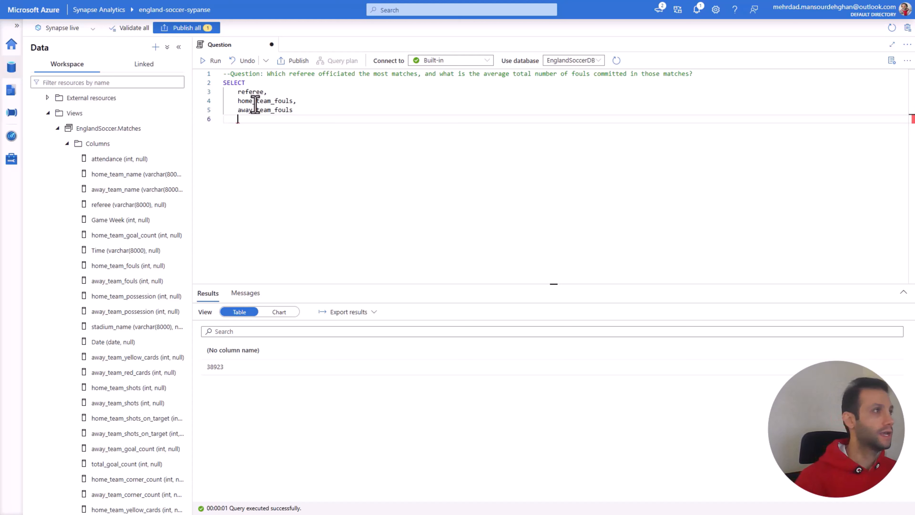
# Step: Complete the query with a FROM clause on EnglandSoccer.Matches and run the SELECT statement
pyautogui.write('FROM')
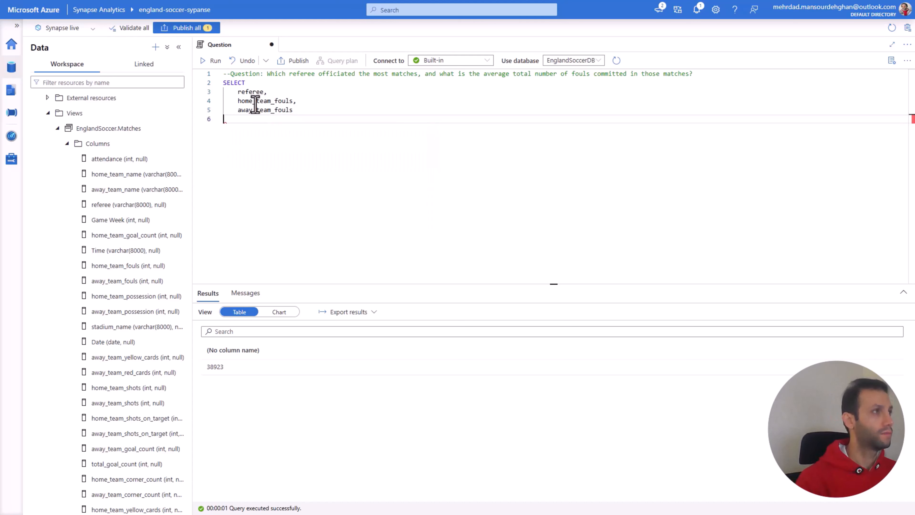
pyautogui.press('Return')
pyautogui.press('Return')
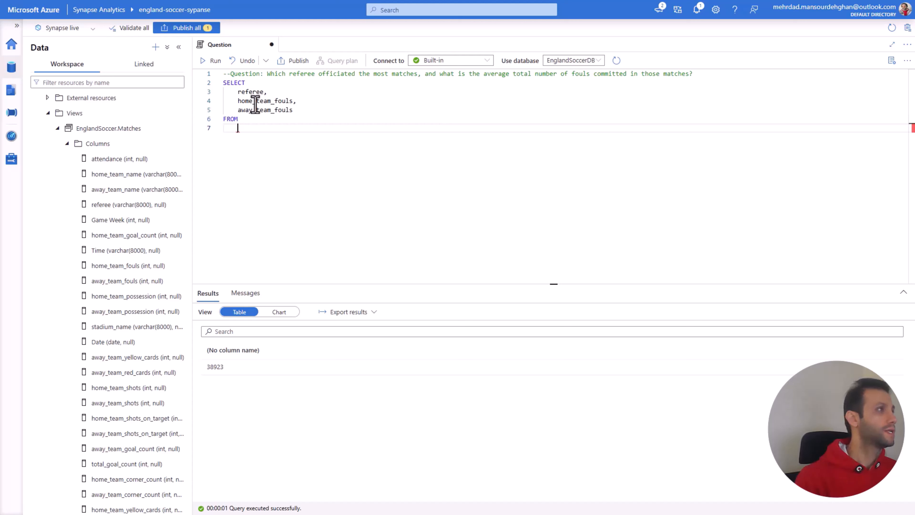
pyautogui.write('EnglandSoccer.Matches')
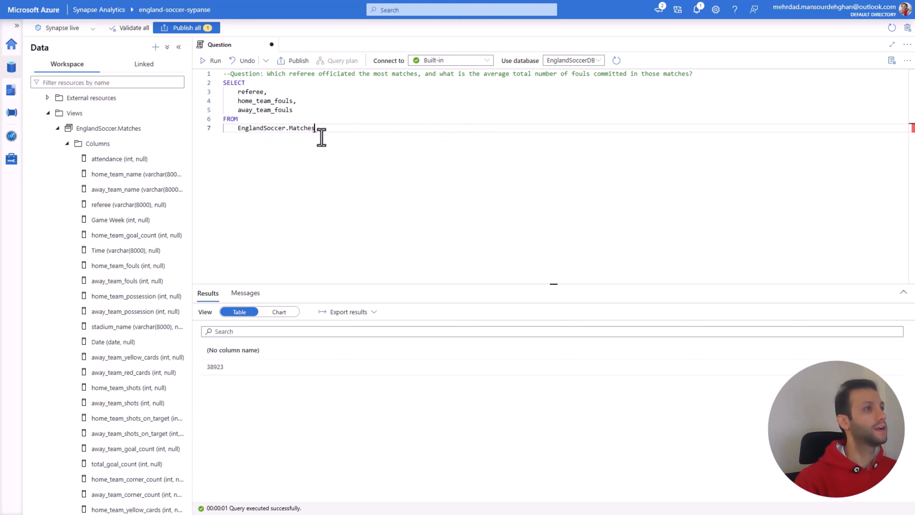
pyautogui.moveTo(317, 132); pyautogui.dragTo(217, 86)
pyautogui.click(212, 60)
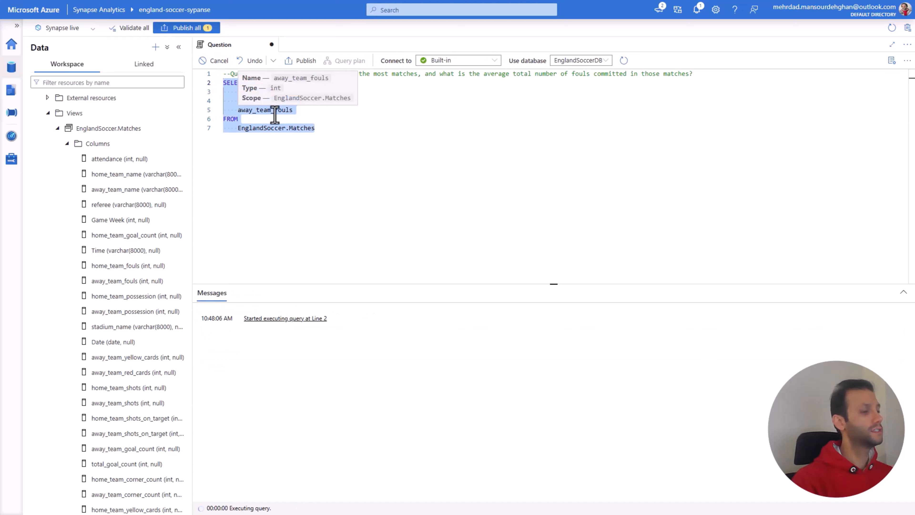
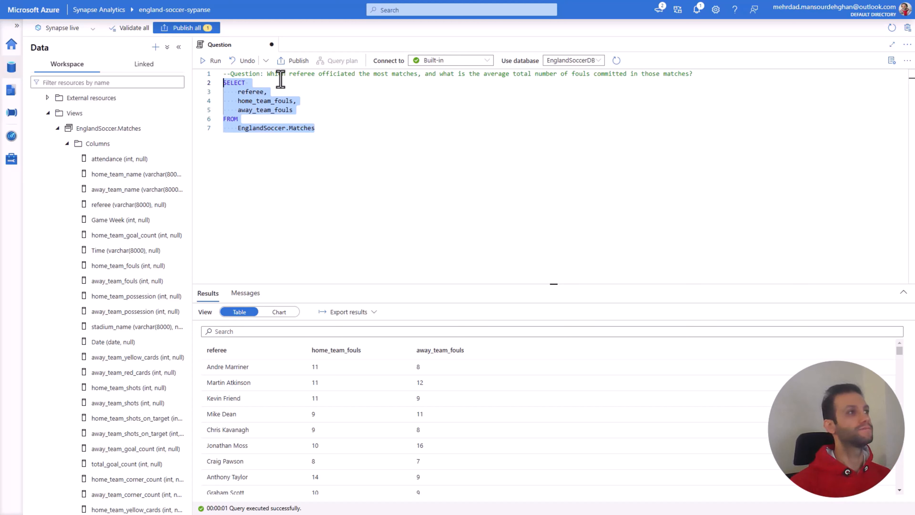
# Step: Add a COUNT(*) expression on its own line after the referee column in the SELECT list
pyautogui.click(306, 112)
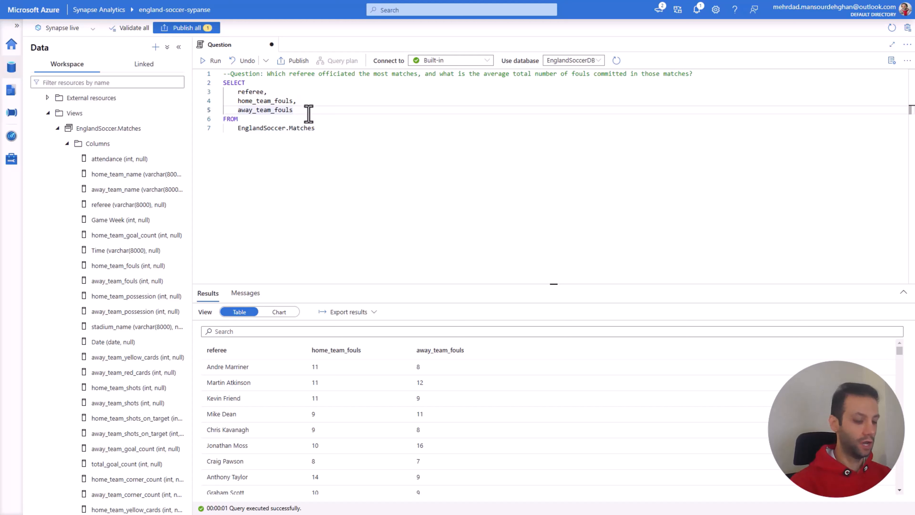
pyautogui.click(278, 93)
pyautogui.press('Return')
pyautogui.write('COUN')
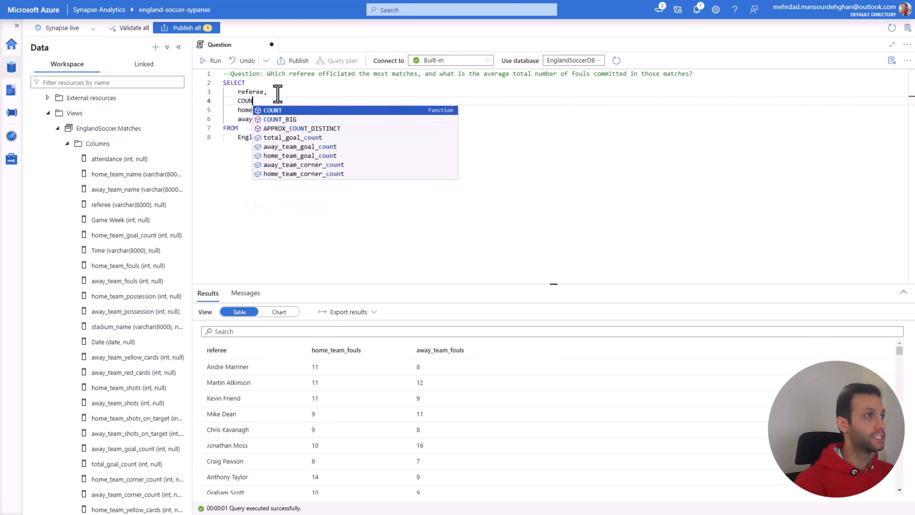
pyautogui.write('T(')
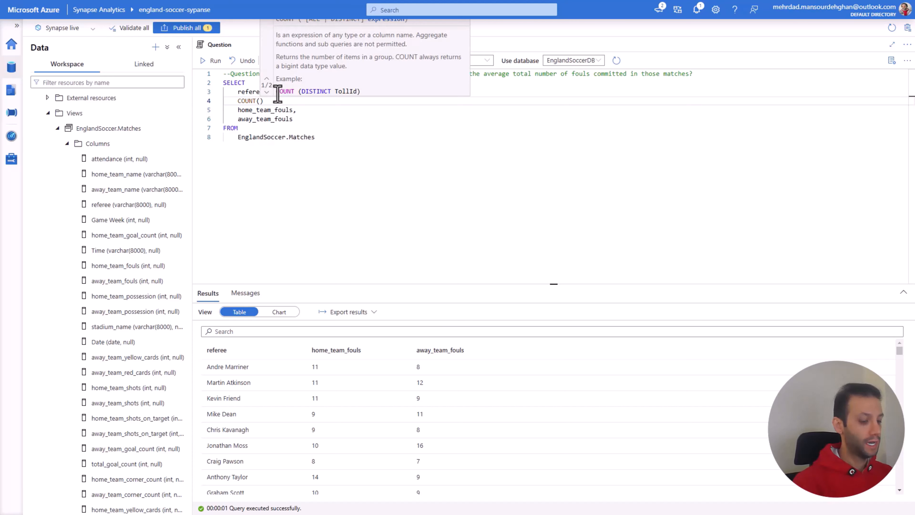
pyautogui.write('*')
pyautogui.click(311, 114)
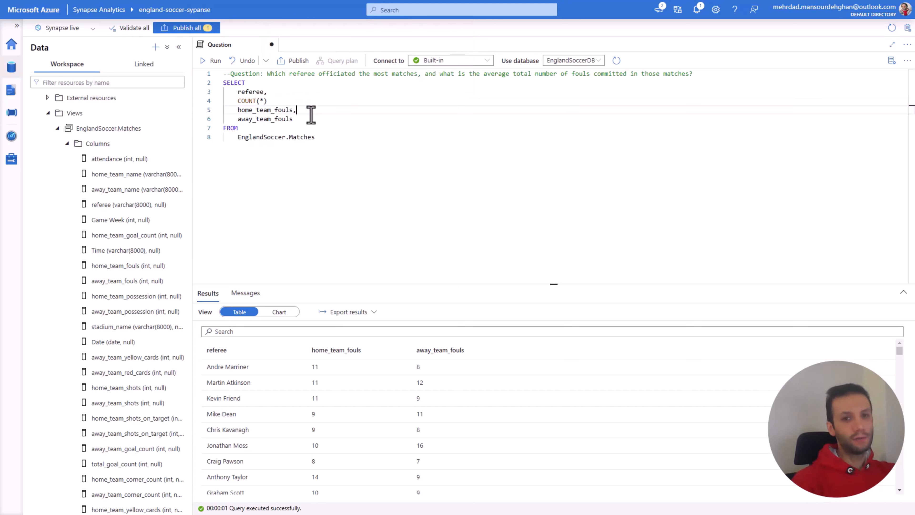
# Step: Add a GROUP BY clause on referee after the EnglandSoccer.Matches source
pyautogui.click(326, 136)
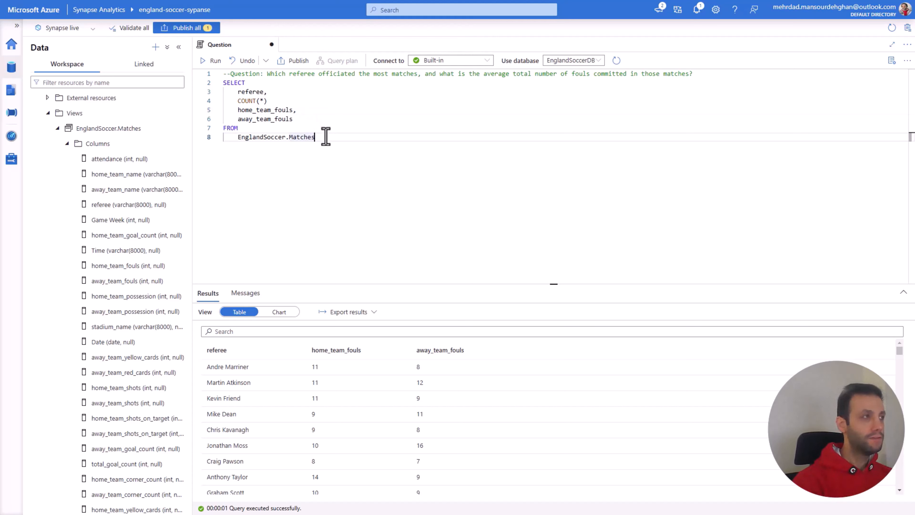
pyautogui.press('Return')
pyautogui.write('GROU')
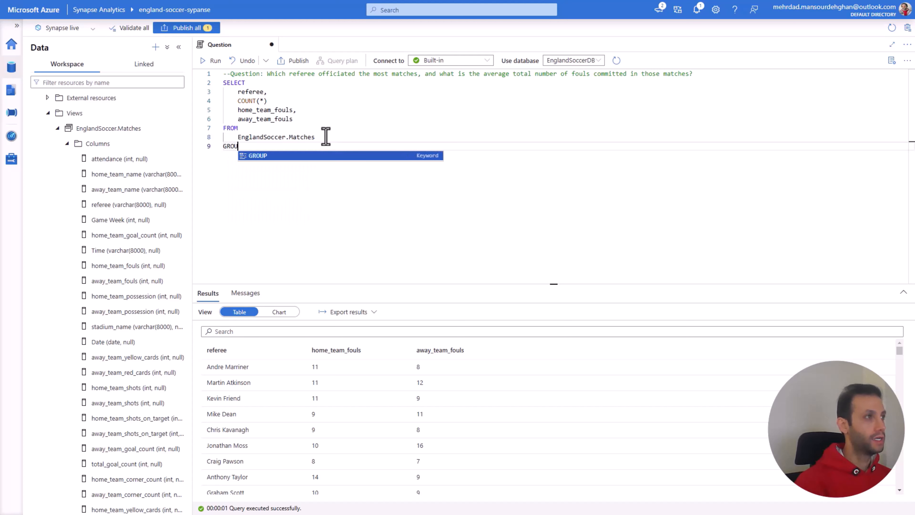
pyautogui.write('P BY')
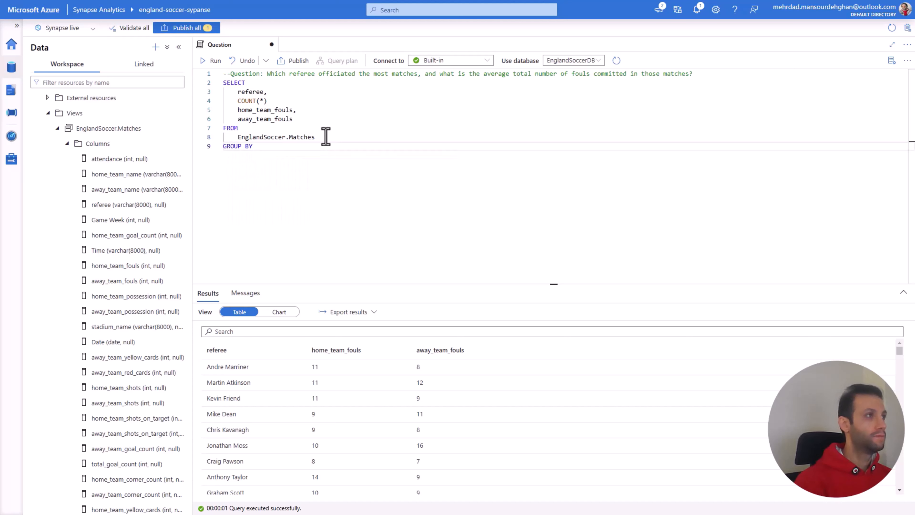
pyautogui.press('Return')
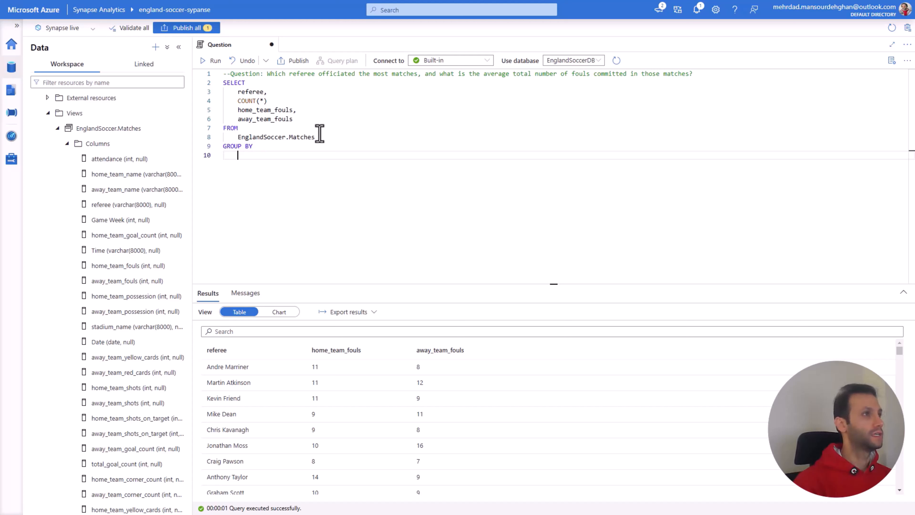
pyautogui.doubleClick(254, 91)
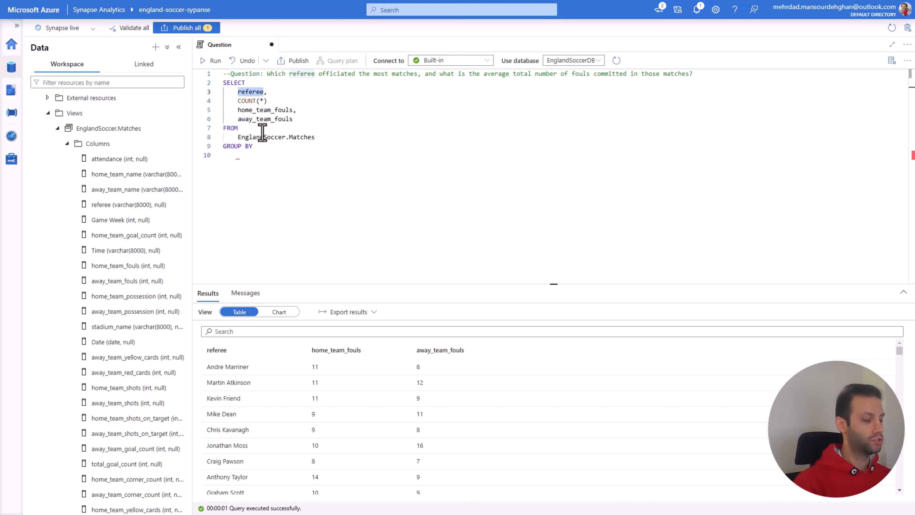
pyautogui.hotkey('ctrl', 'c')
pyautogui.click(252, 155)
pyautogui.hotkey('ctrl', 'v')
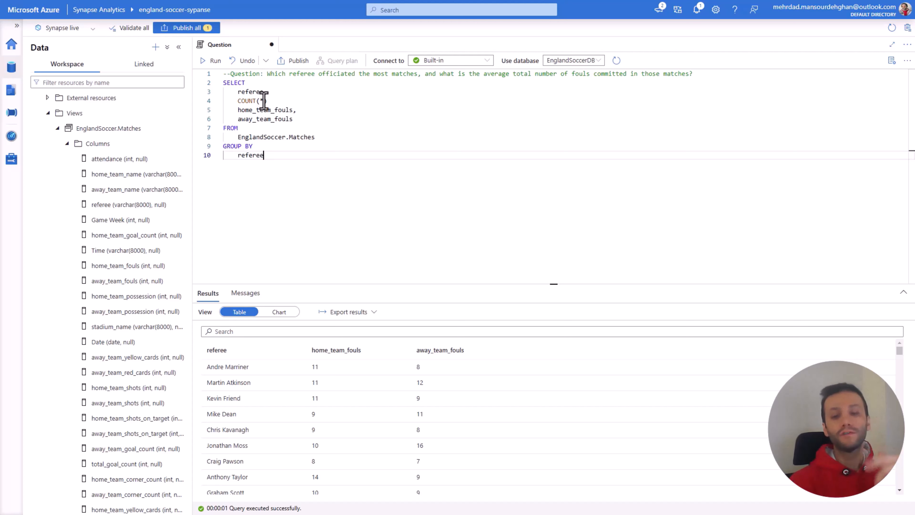
# Step: Combine the two fouls columns into AVG(home_team_fouls + away_team_fouls) and remove the leftover empty line
pyautogui.click(294, 119)
pyautogui.moveTo(294, 119); pyautogui.dragTo(225, 109)
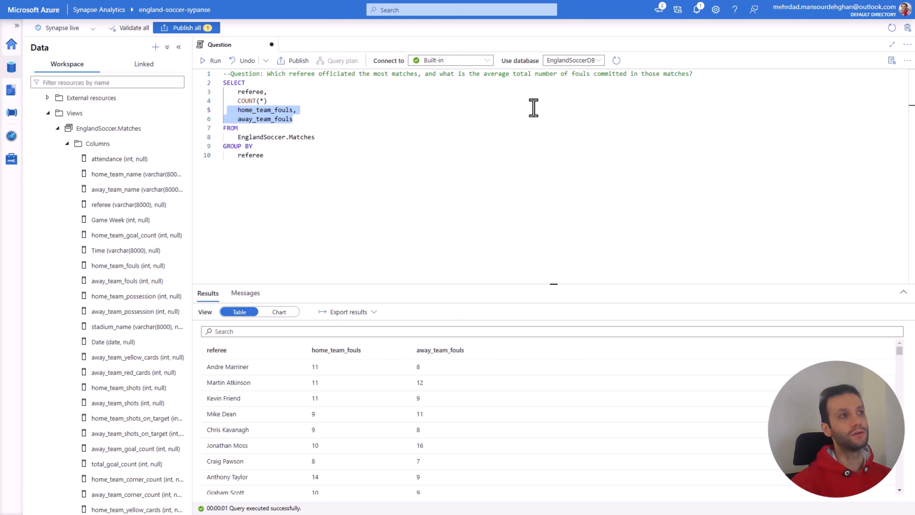
pyautogui.moveTo(515, 75); pyautogui.dragTo(568, 77)
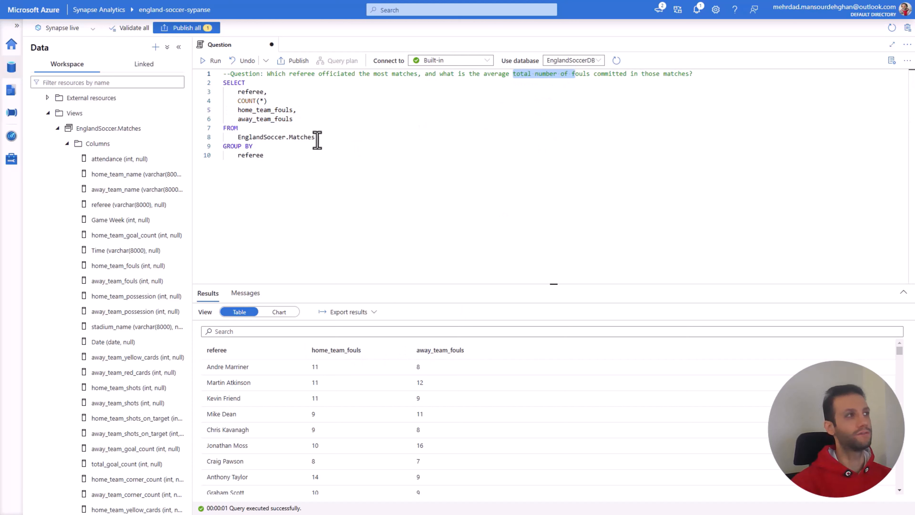
pyautogui.moveTo(237, 110); pyautogui.dragTo(267, 119)
pyautogui.click(235, 109)
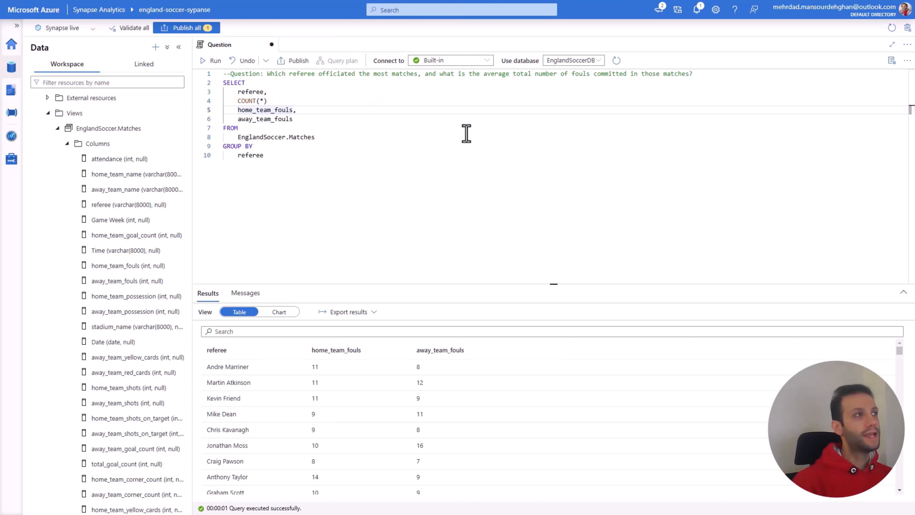
pyautogui.write('AVG(')
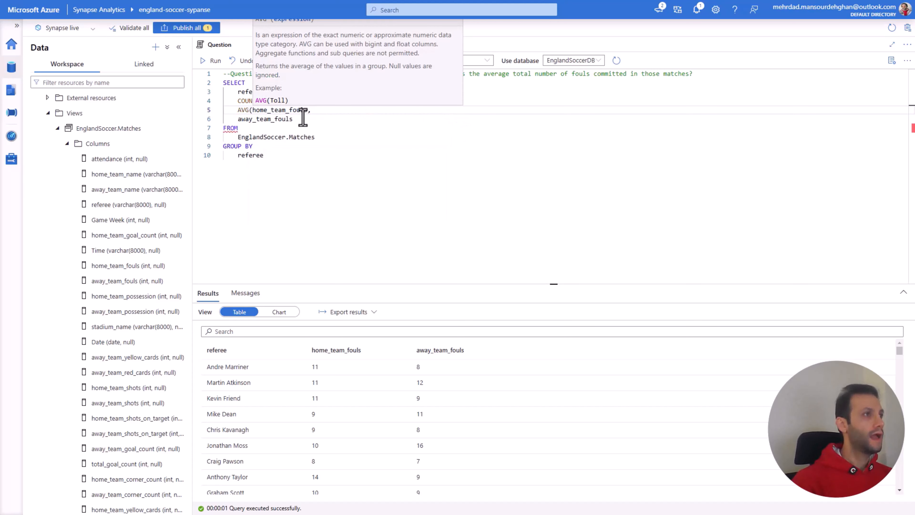
pyautogui.moveTo(293, 119); pyautogui.dragTo(238, 119)
pyautogui.hotkey('ctrl', 'x')
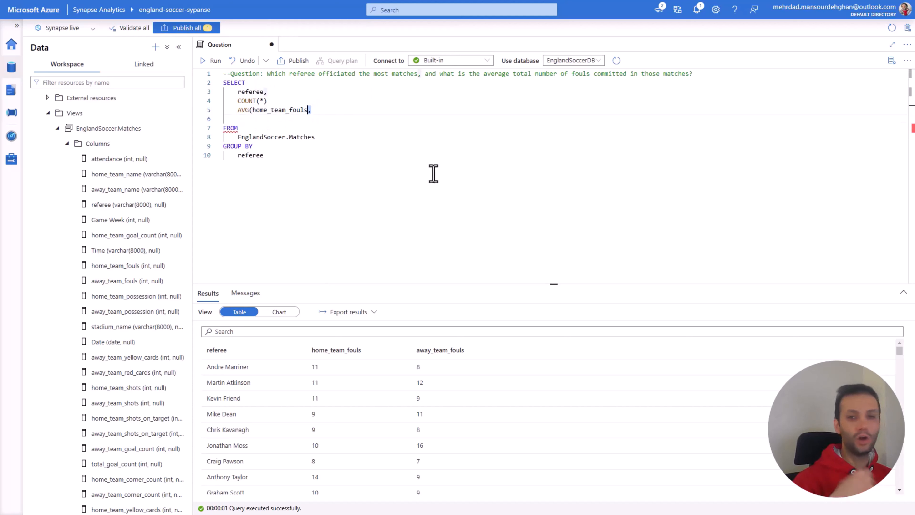
pyautogui.hotkey('ctrl', 'v')
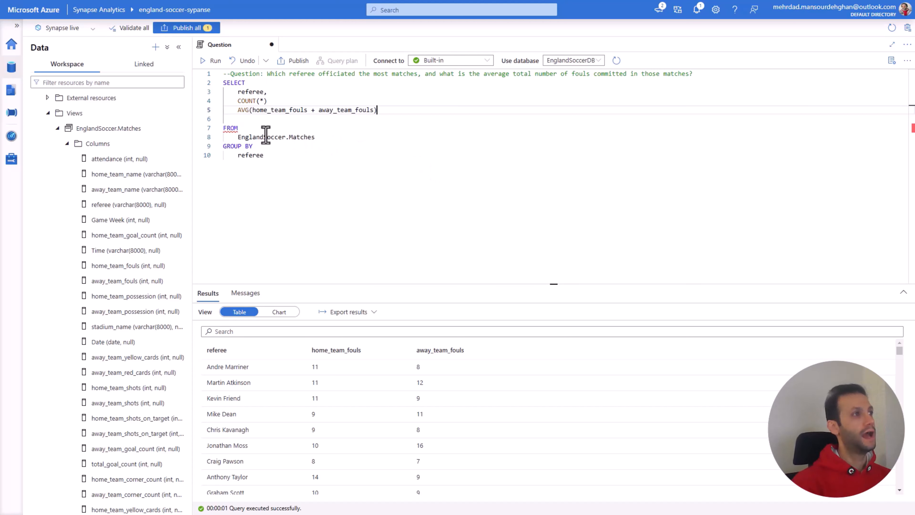
pyautogui.click(237, 118)
pyautogui.press('BackSpace')
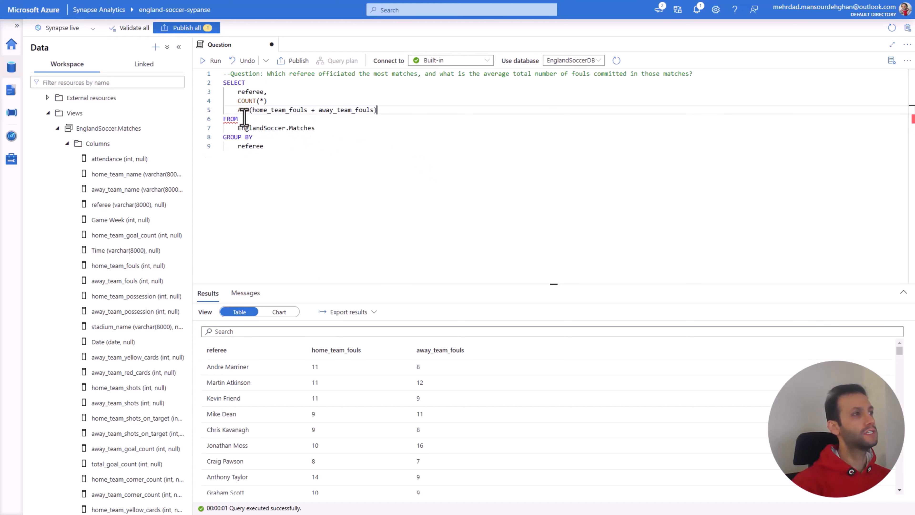
# Step: Add the missing comma after COUNT(*) and run the query from SELECT through GROUP BY referee
pyautogui.click(263, 146)
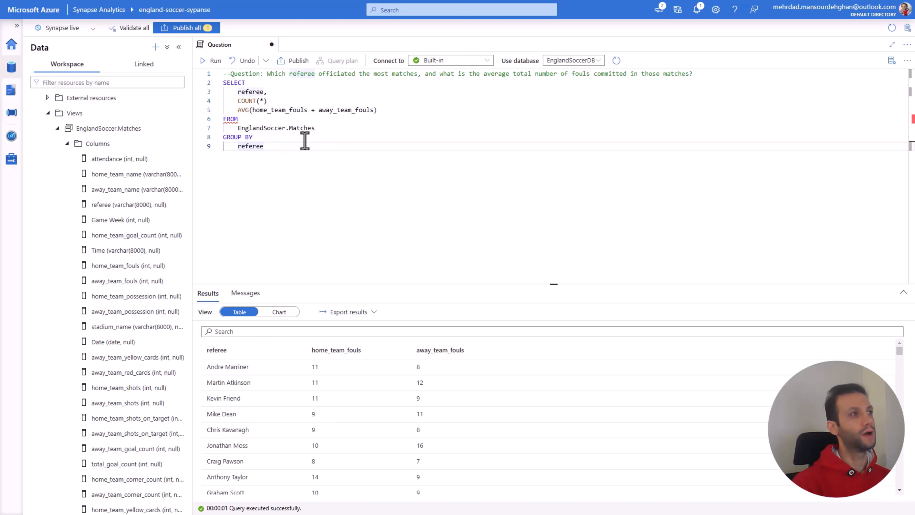
pyautogui.click(253, 109)
pyautogui.click(272, 102)
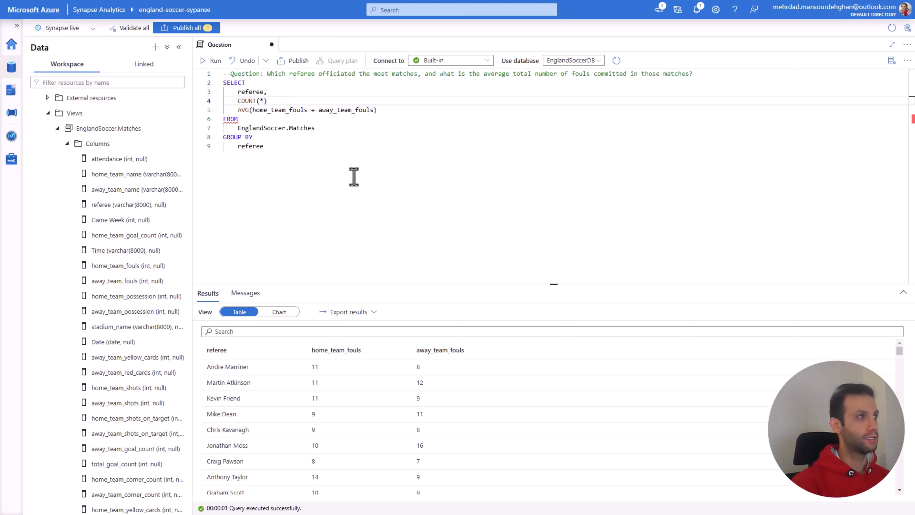
pyautogui.write(',')
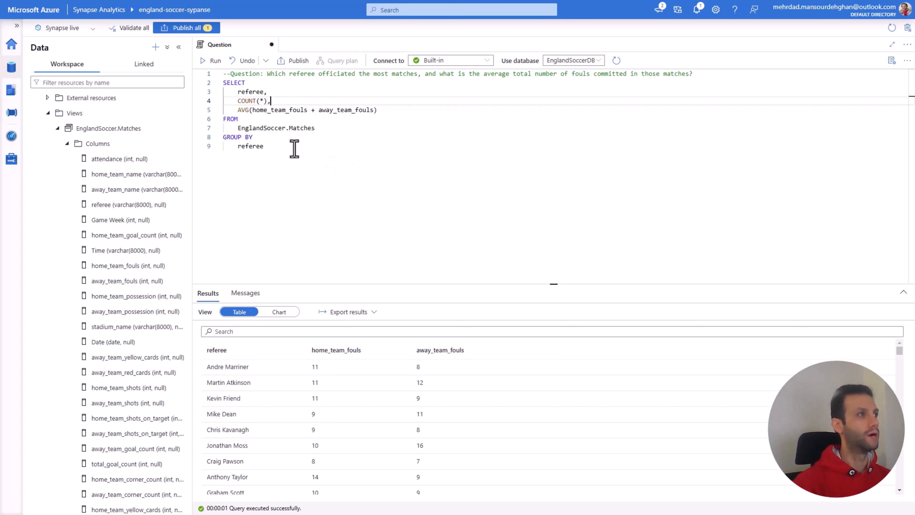
pyautogui.click(294, 147)
pyautogui.moveTo(288, 147); pyautogui.dragTo(223, 83)
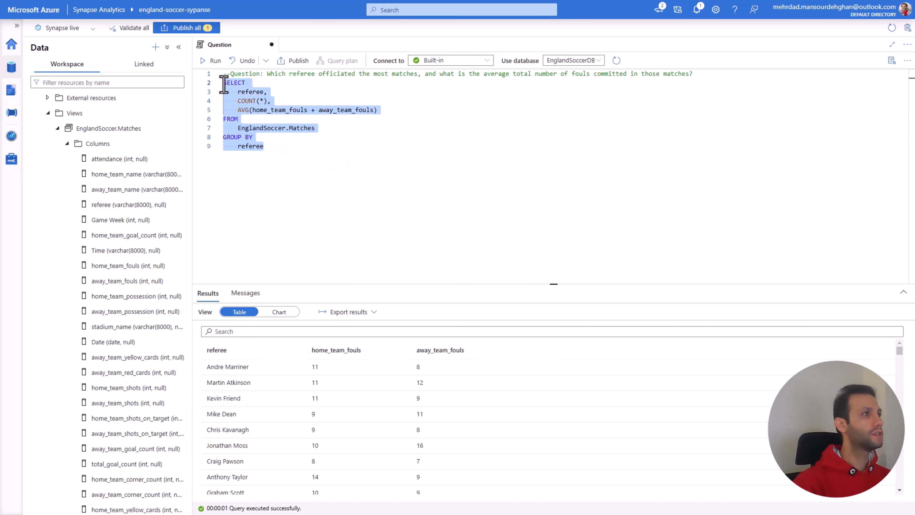
pyautogui.click(212, 61)
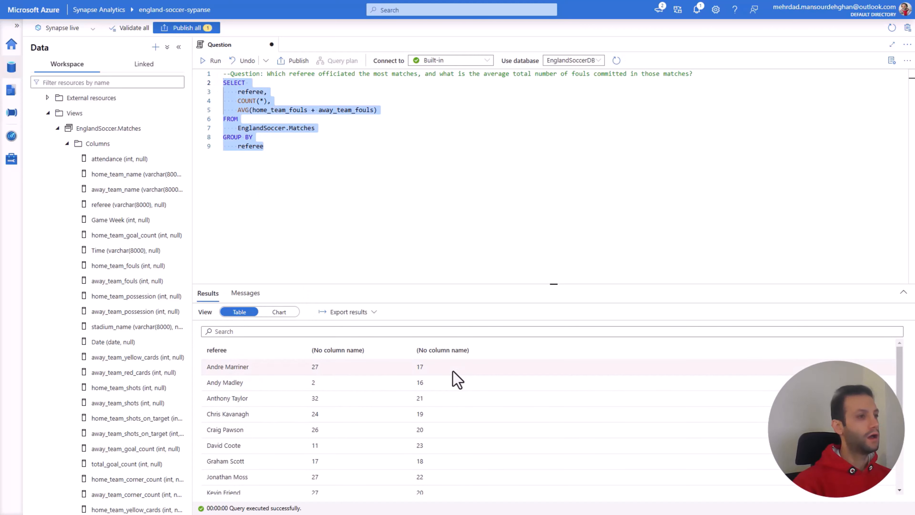
# Step: Add the alias AS NumberofMatches to the COUNT(*) line
pyautogui.click(299, 102)
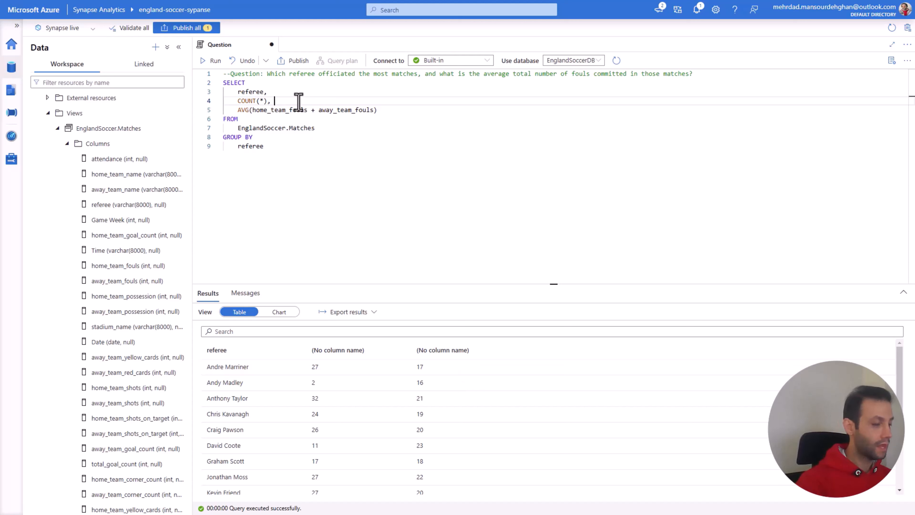
pyautogui.write('A')
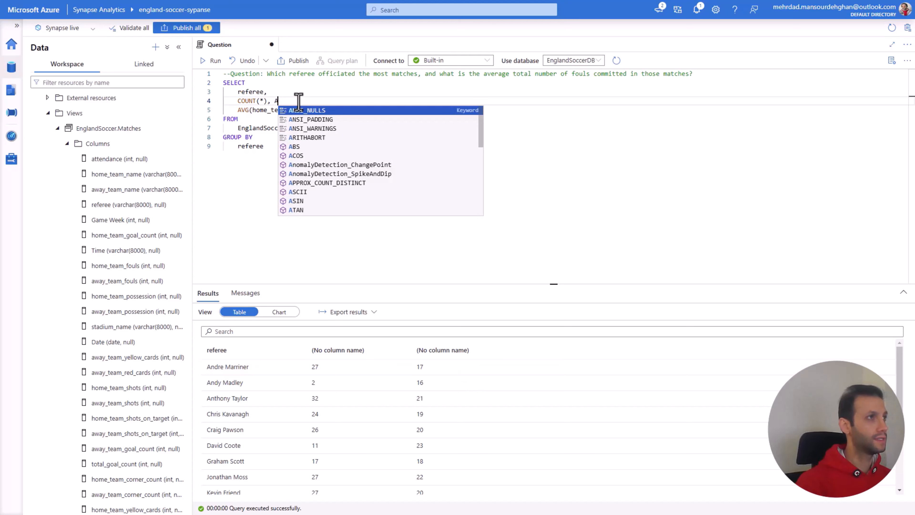
pyautogui.write('S Num')
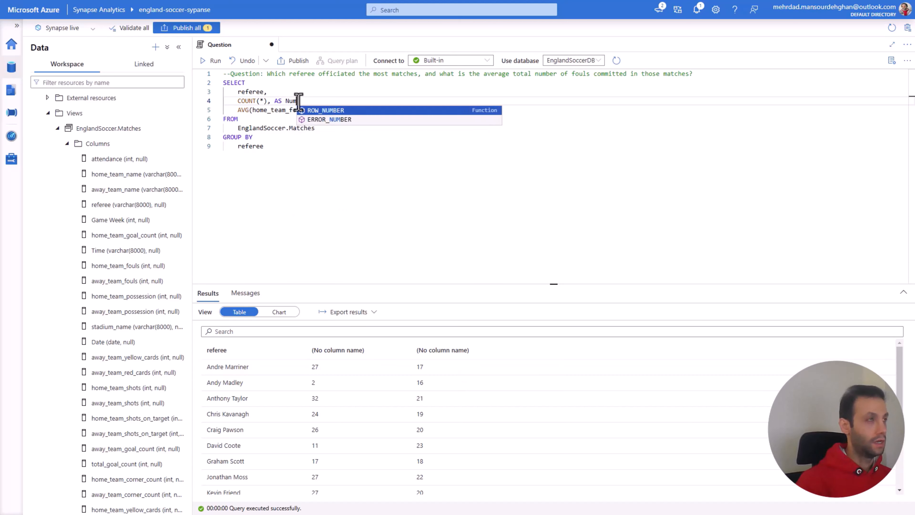
pyautogui.write('berofMat')
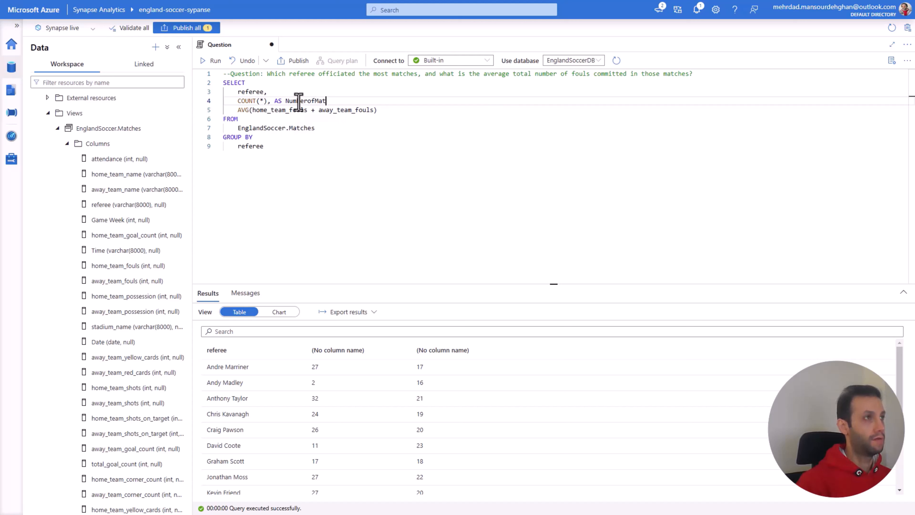
pyautogui.write('ches')
# Step: Append AS to the AVG expression and correct the COUNT line to COUNT(*) AS NumberofMatches, with the comma at the end
pyautogui.click(391, 111)
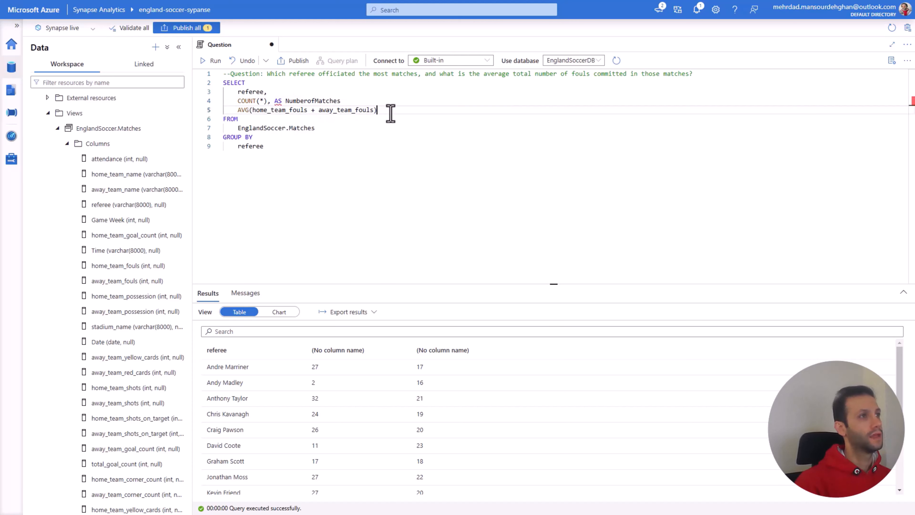
pyautogui.write('AS')
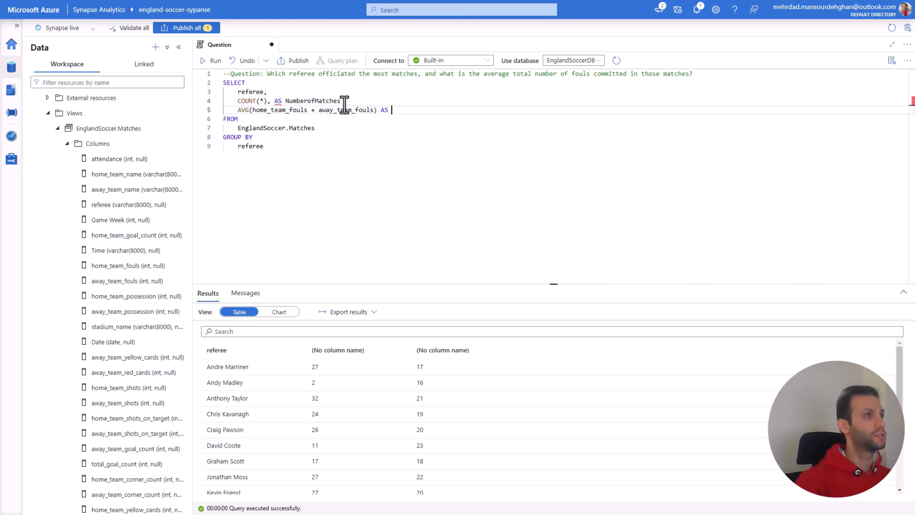
pyautogui.moveTo(341, 101); pyautogui.dragTo(273, 101)
pyautogui.press('BackSpace')
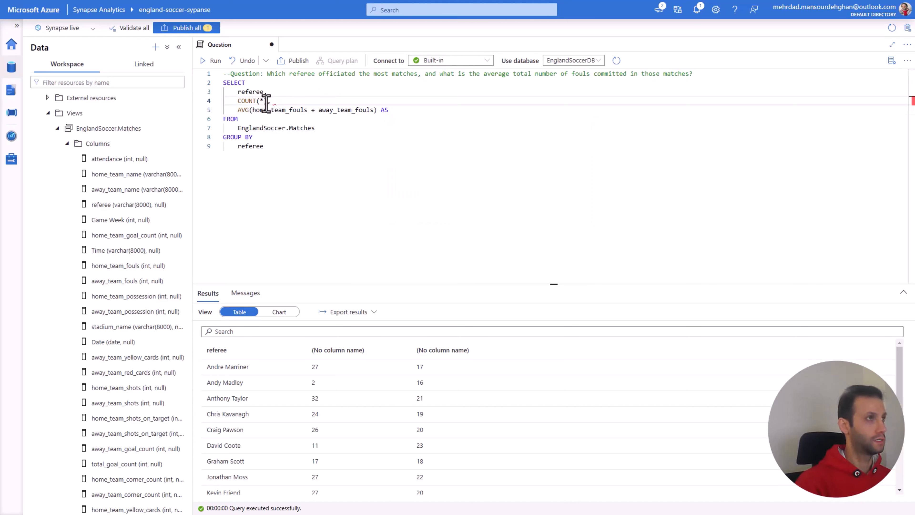
pyautogui.hotkey('ctrl', 'z')
# Step: Complete the alias of the average fouls expression as TotalFouls
pyautogui.click(413, 114)
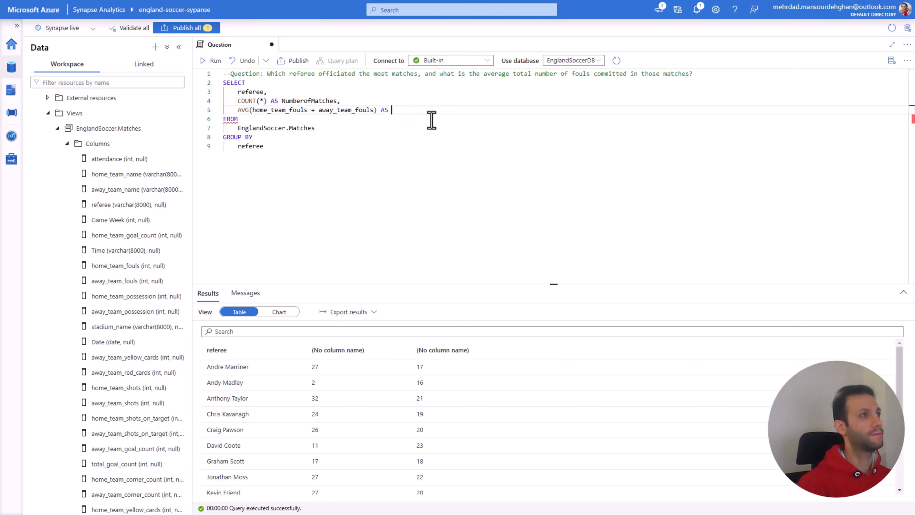
pyautogui.write('AS Total')
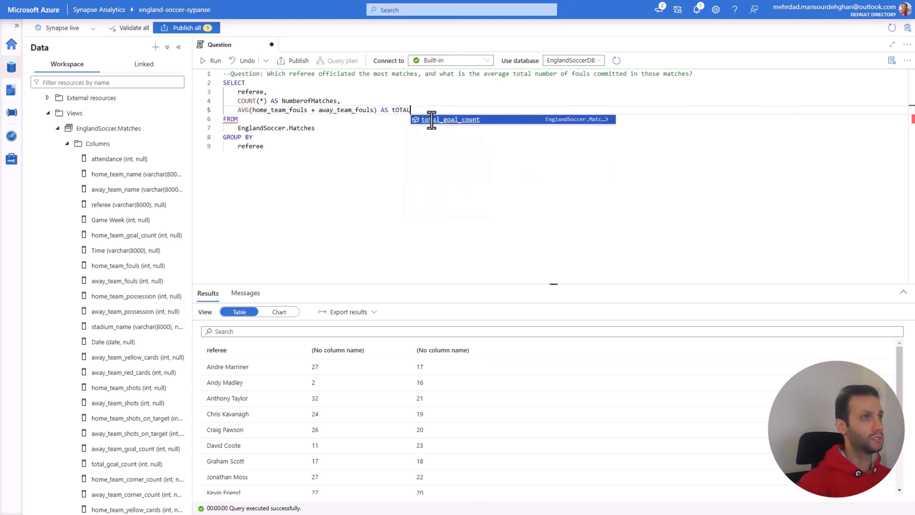
pyautogui.press('BackSpace')
pyautogui.press('BackSpace')
pyautogui.press('BackSpace')
pyautogui.press('BackSpace')
pyautogui.press('BackSpace')
pyautogui.write('Total')
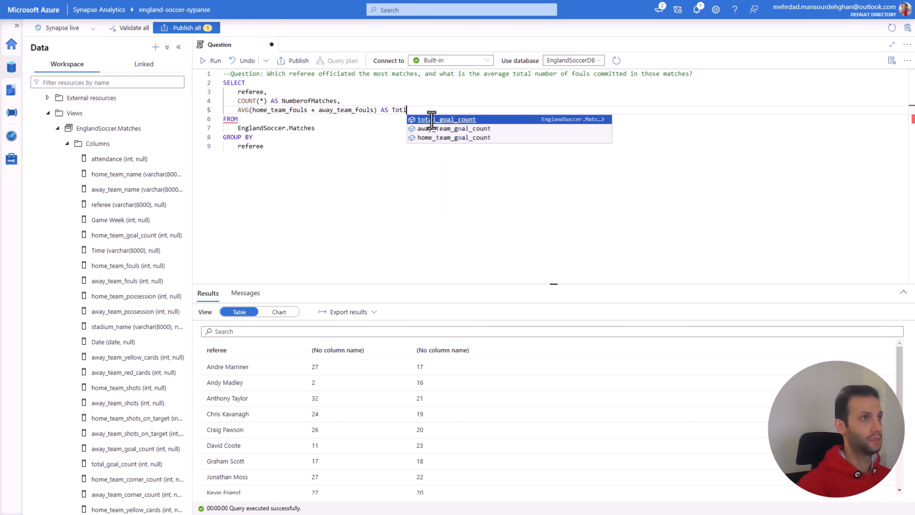
pyautogui.write('Fou')
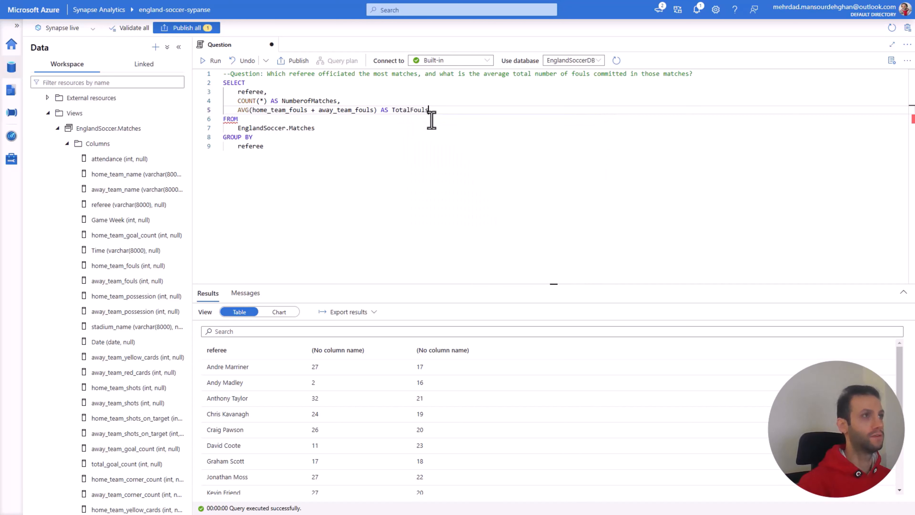
pyautogui.write('ls')
# Step: Run the query from SELECT through GROUP BY referee with the NumberofMatches and TotalFouls aliases
pyautogui.click(282, 147)
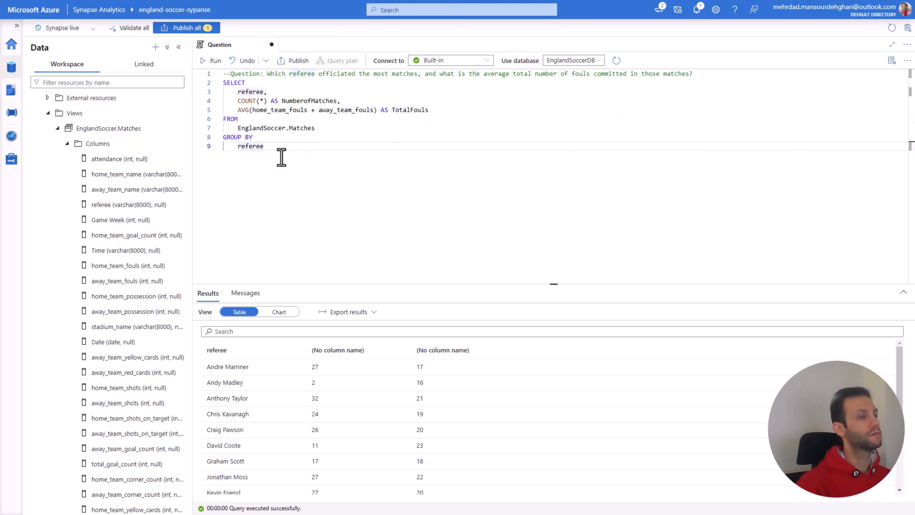
pyautogui.moveTo(274, 147); pyautogui.dragTo(223, 83)
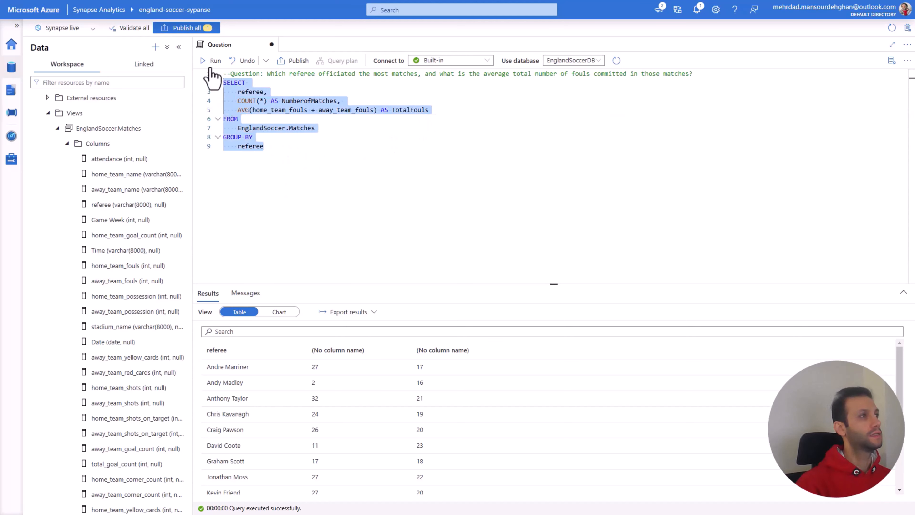
pyautogui.click(215, 60)
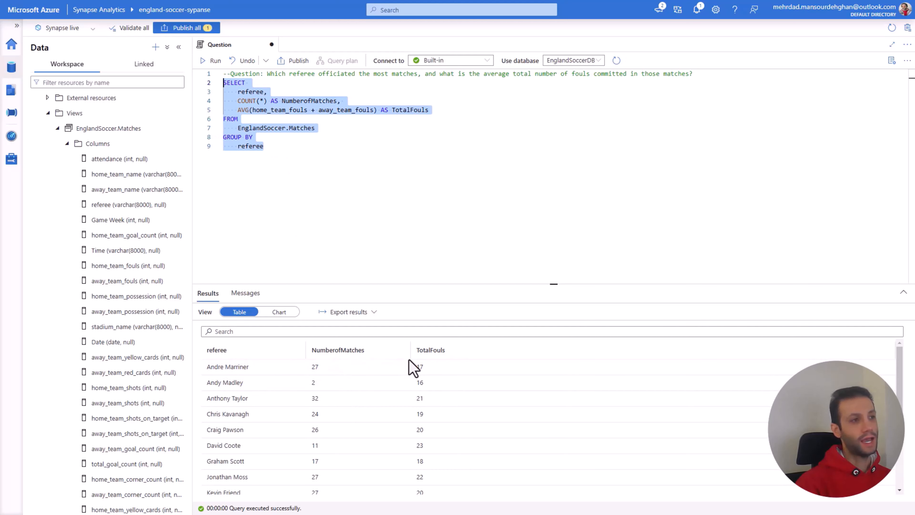
# Step: Try to separate the words in the two column aliases with spaces, as Total Fouls and Number of Matches
pyautogui.click(409, 112)
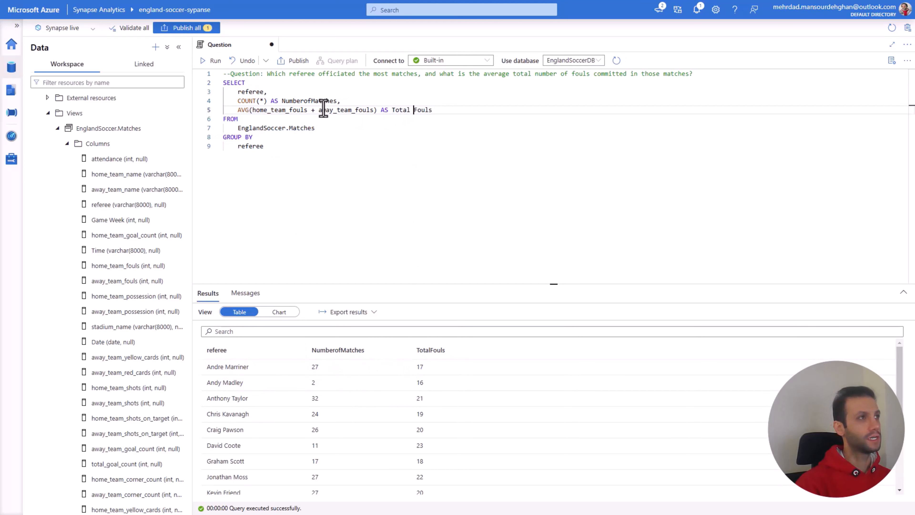
pyautogui.click(311, 102)
pyautogui.click(304, 102)
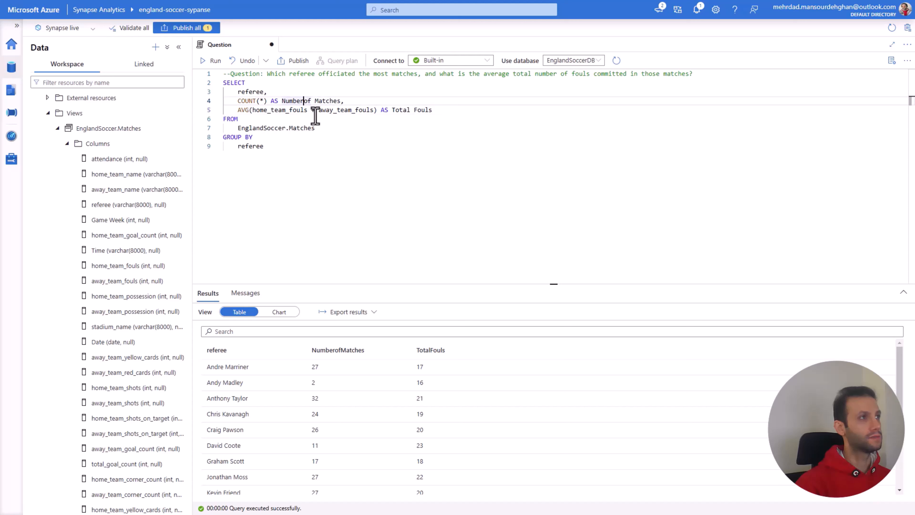
pyautogui.click(358, 161)
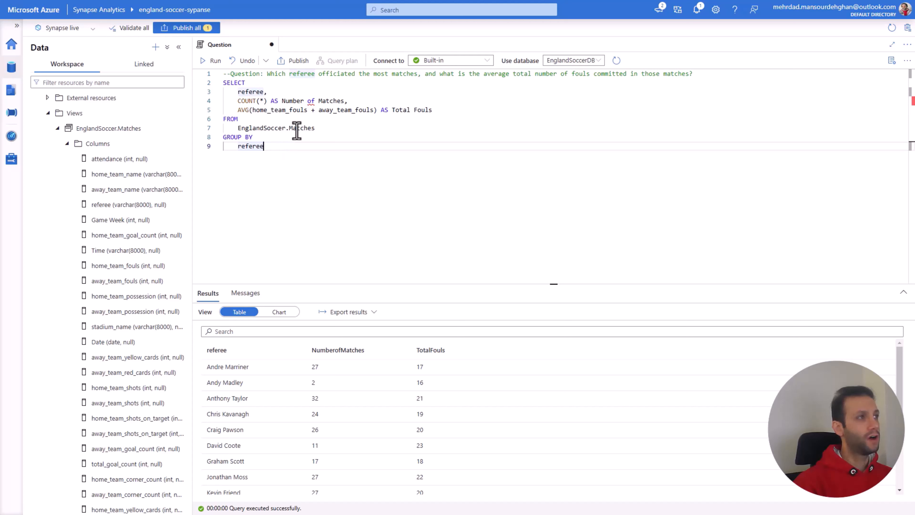
# Step: Change the column aliases to Number_Matches and Total_Fouls, dropping the word "of" and joining the words with underscores
pyautogui.doubleClick(309, 101)
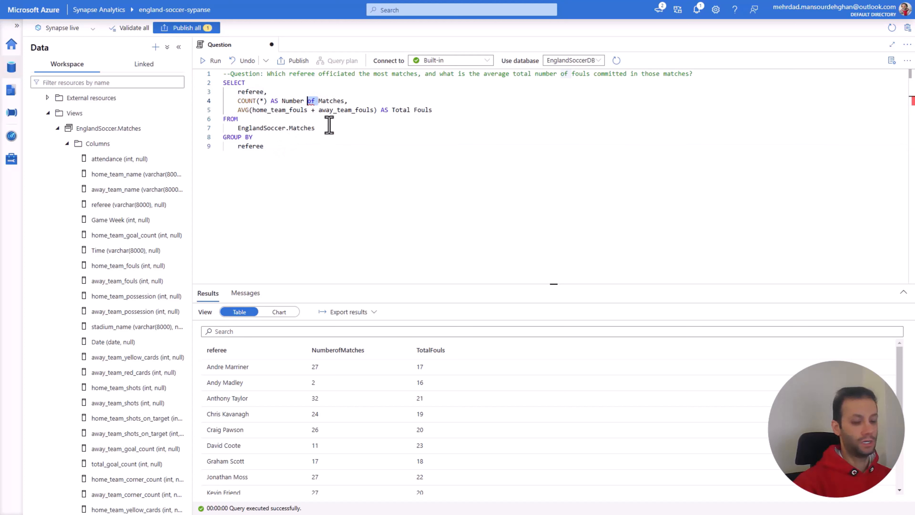
pyautogui.press('Delete')
pyautogui.press('Delete')
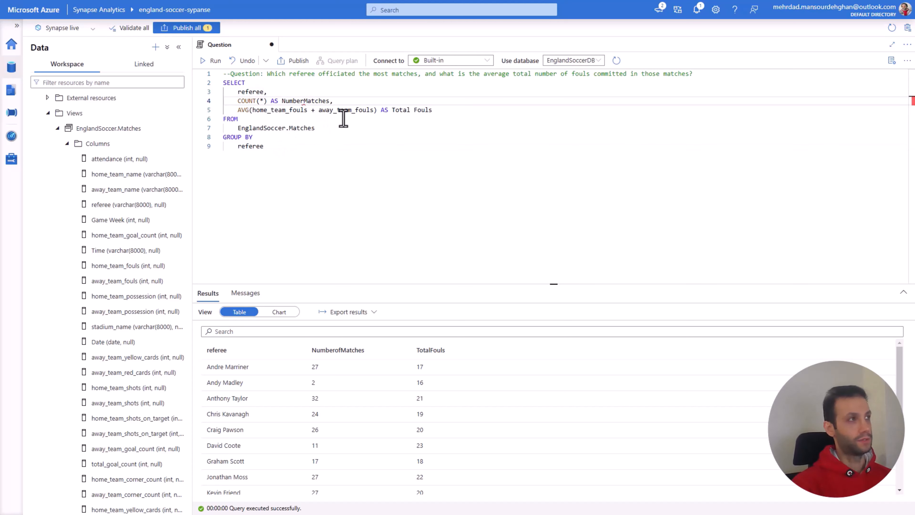
pyautogui.write('_')
pyautogui.click(410, 109)
pyautogui.write('_')
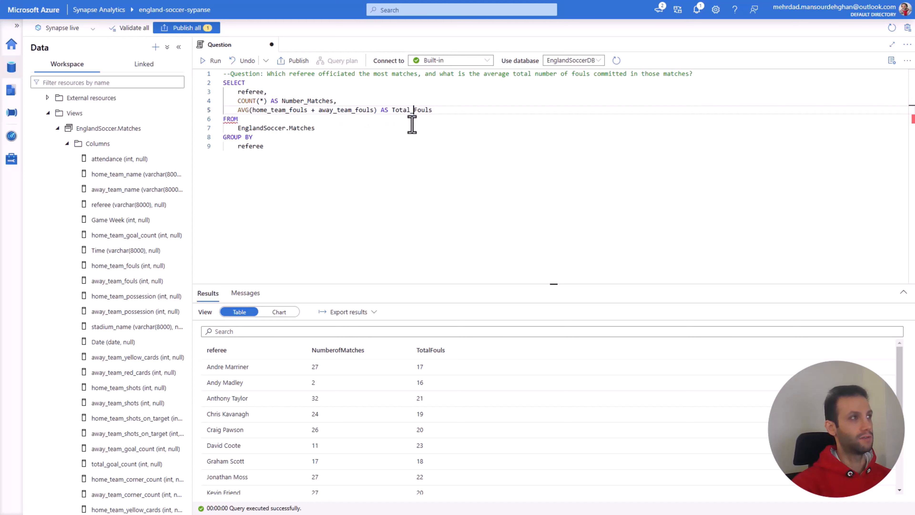
# Step: Add an ORDER BY clause after GROUP BY referee that sorts by Number_Matches DESC
pyautogui.click(268, 145)
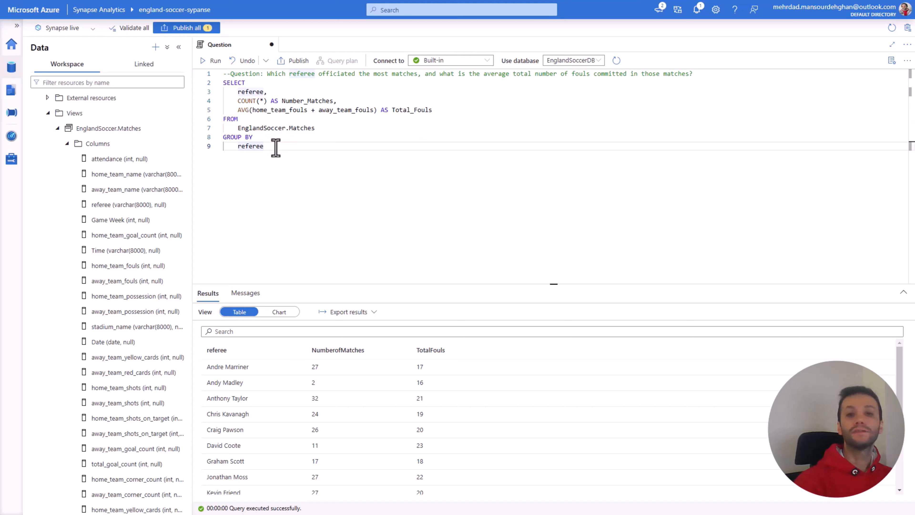
pyautogui.press('Return')
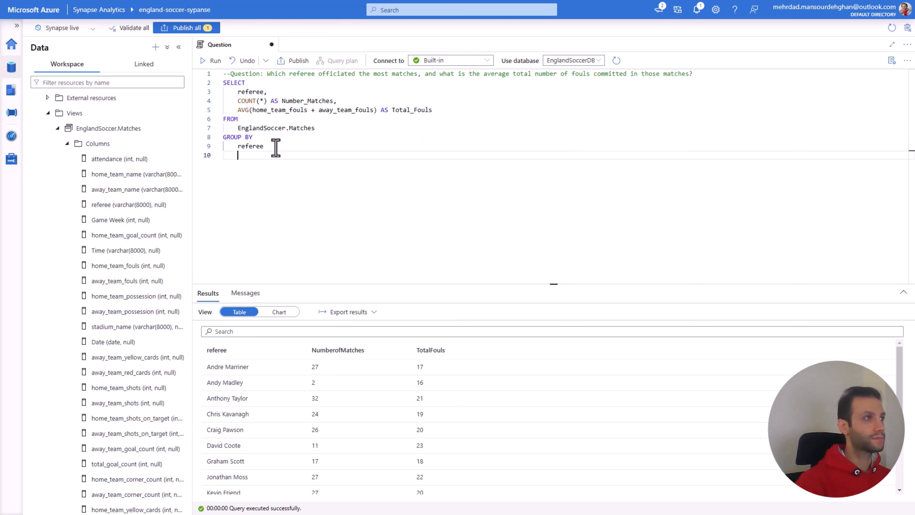
pyautogui.write('ORDER BY')
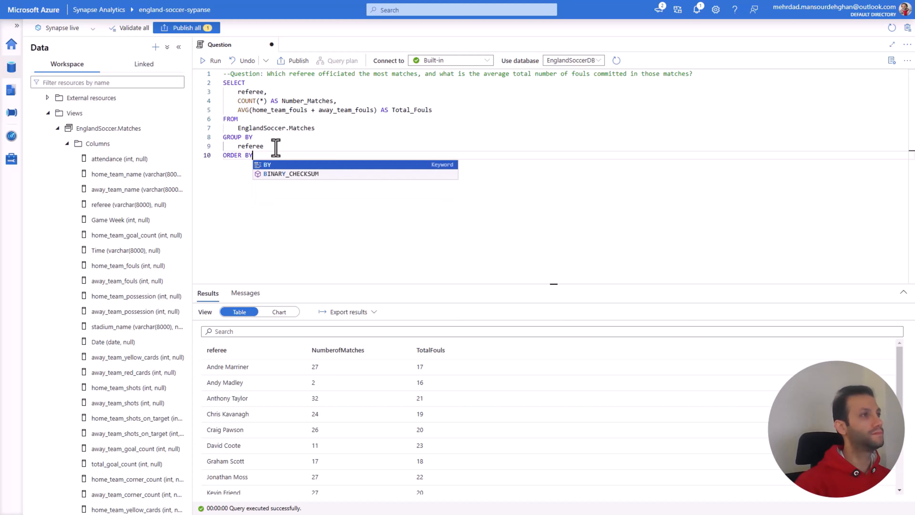
pyautogui.moveTo(335, 101); pyautogui.dragTo(285, 102)
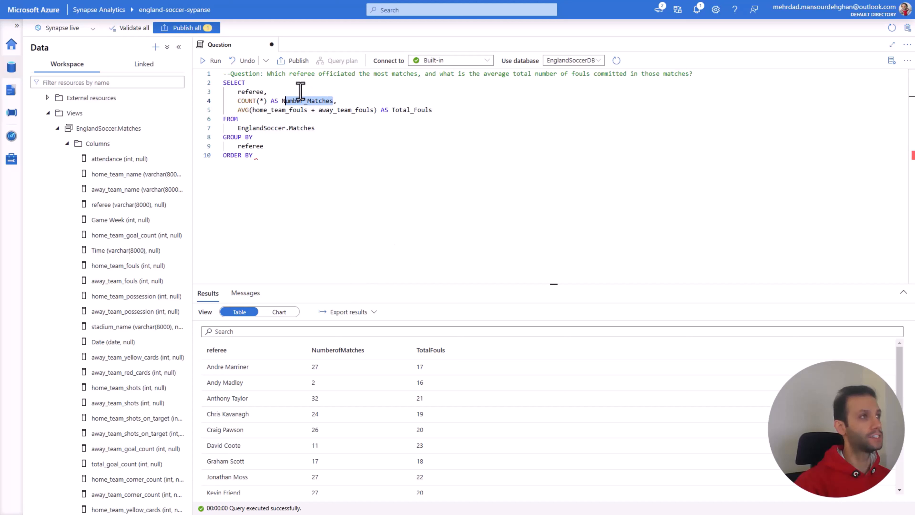
pyautogui.click(318, 110)
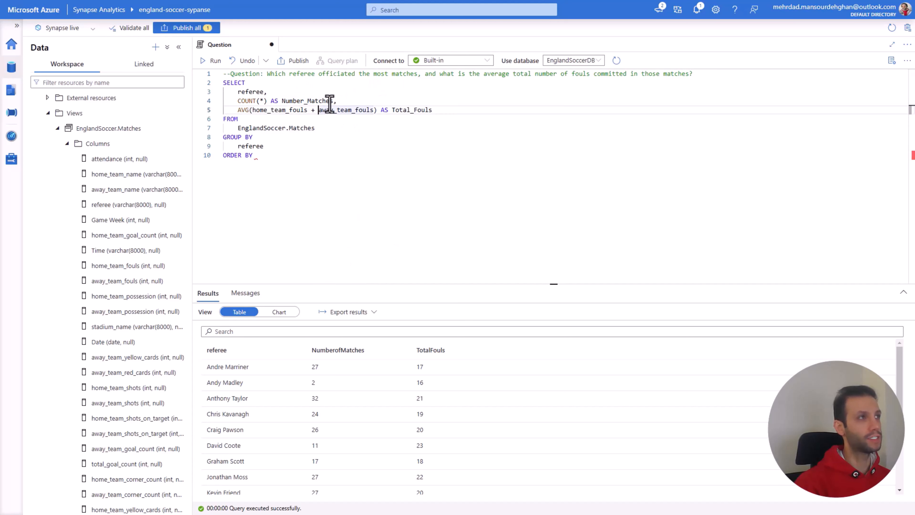
pyautogui.moveTo(333, 101); pyautogui.dragTo(283, 101)
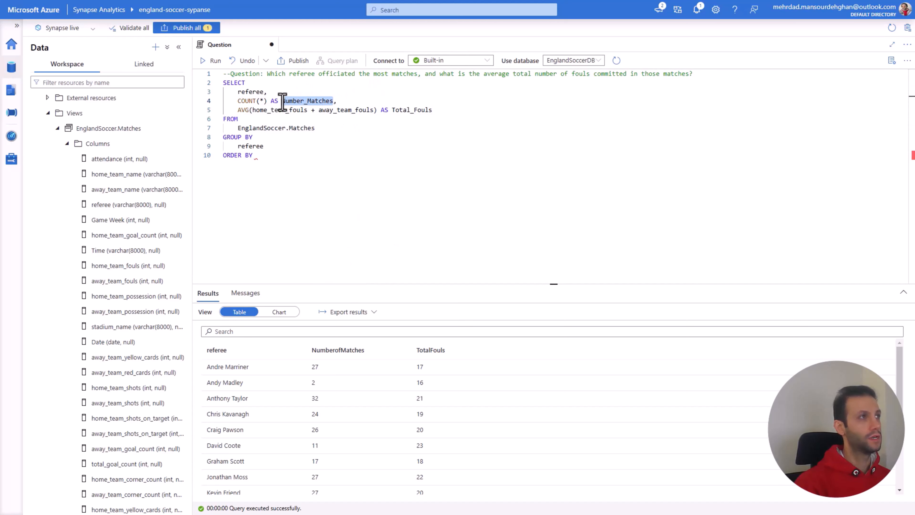
pyautogui.click(271, 156)
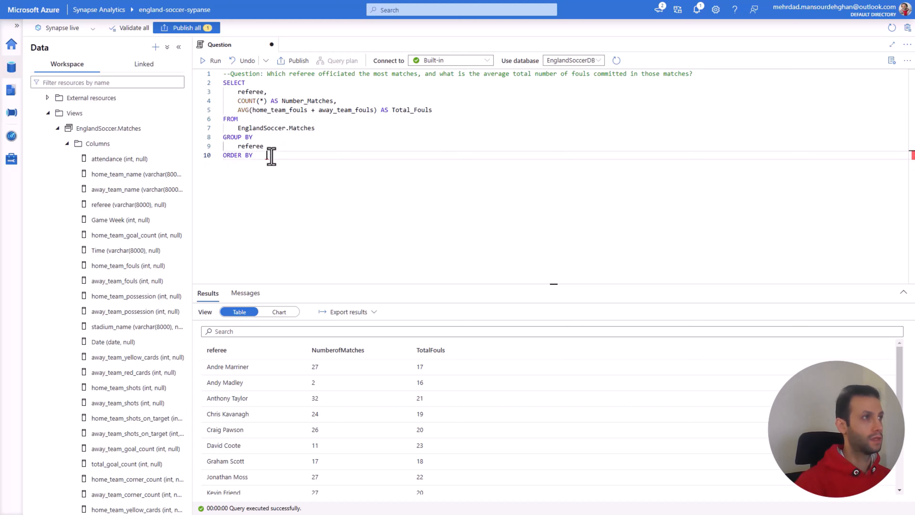
pyautogui.press('Return')
pyautogui.write('Number_Matches')
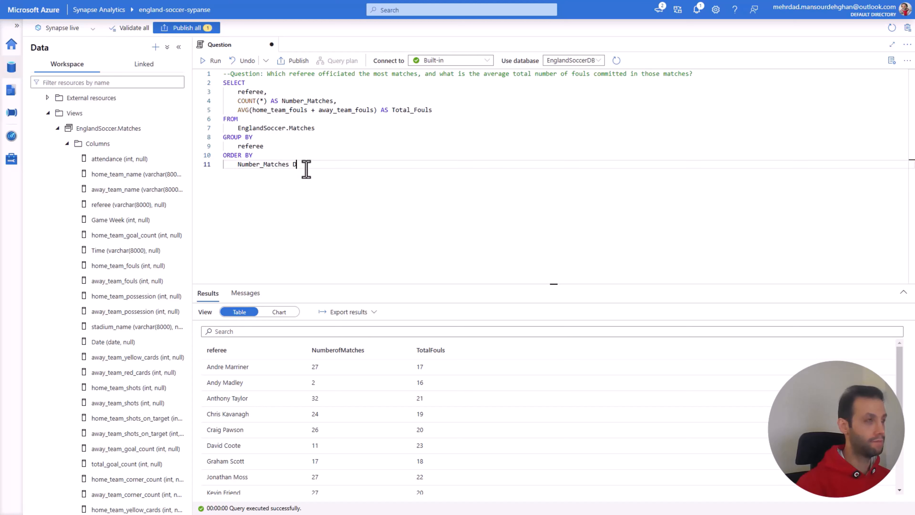
pyautogui.write('ESC')
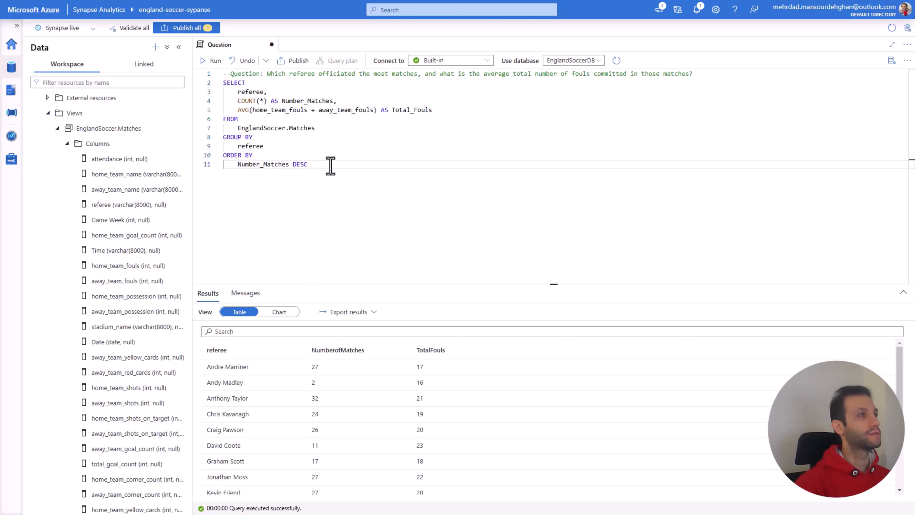
# Step: Run the query including its ORDER BY clause and look through the sorted referee results from first to last row
pyautogui.moveTo(308, 164); pyautogui.dragTo(226, 86)
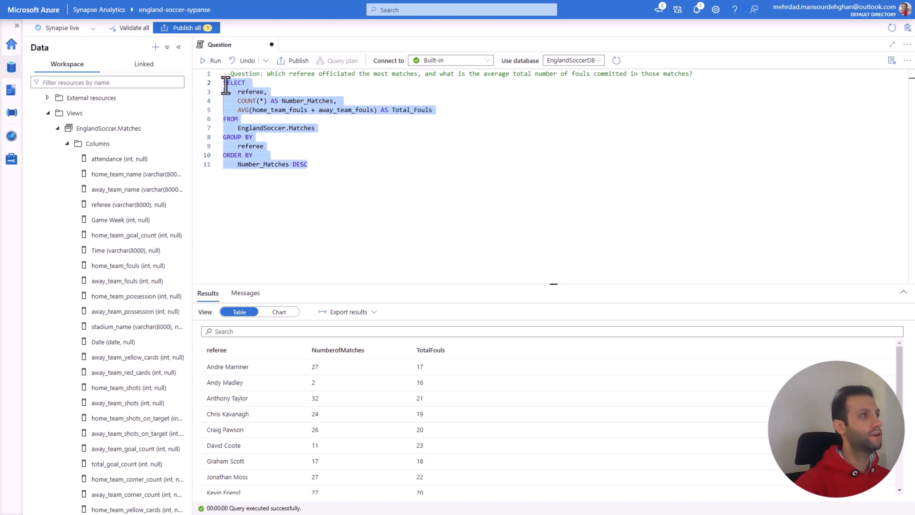
pyautogui.click(213, 61)
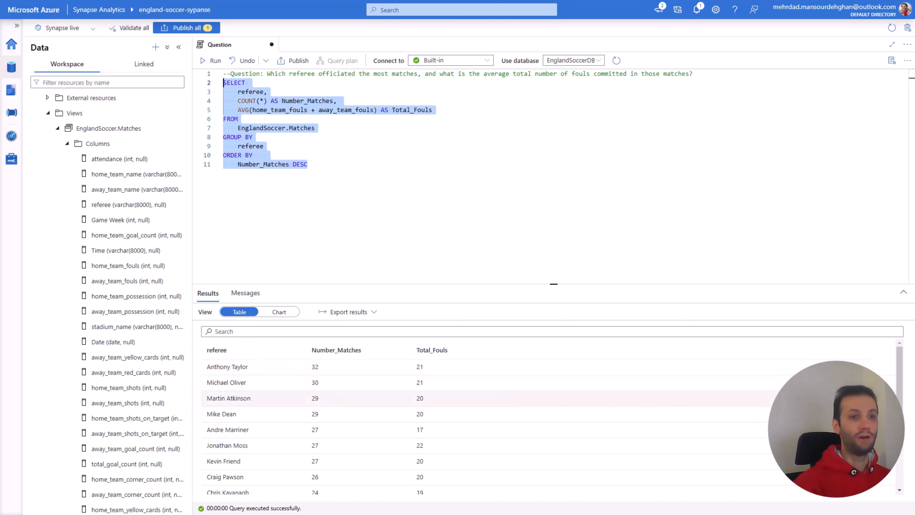
pyautogui.moveTo(898, 371); pyautogui.dragTo(893, 472)
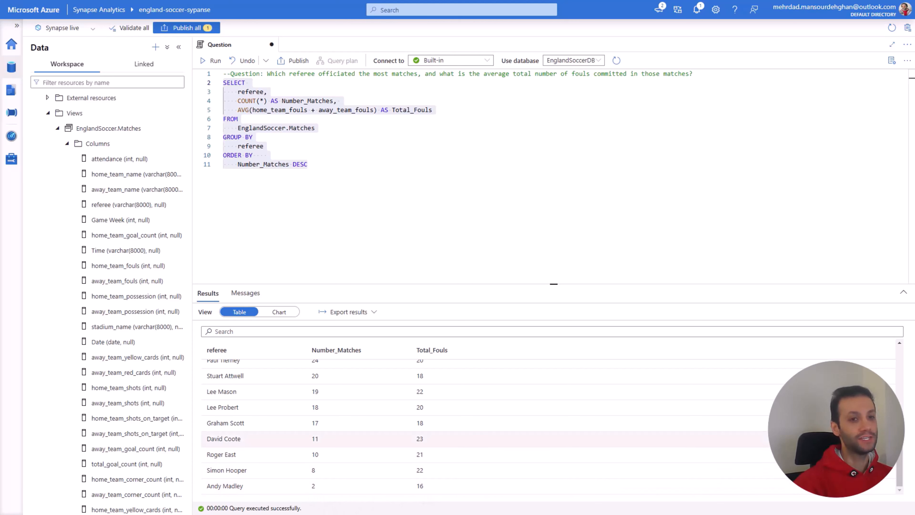
pyautogui.scroll(5, 901, 368)
pyautogui.moveTo(898, 360); pyautogui.dragTo(898, 340)
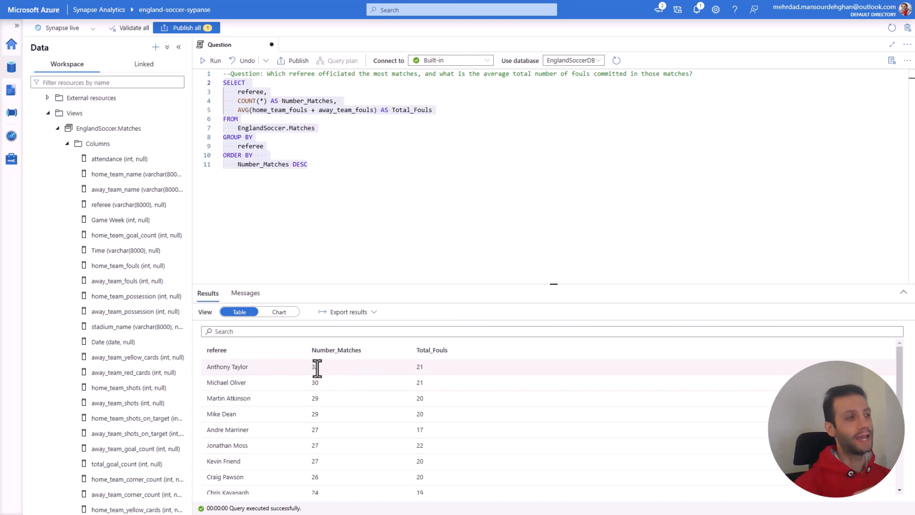
# Step: Limit the SELECT statement to TOP 5 and run the whole query again
pyautogui.click(304, 156)
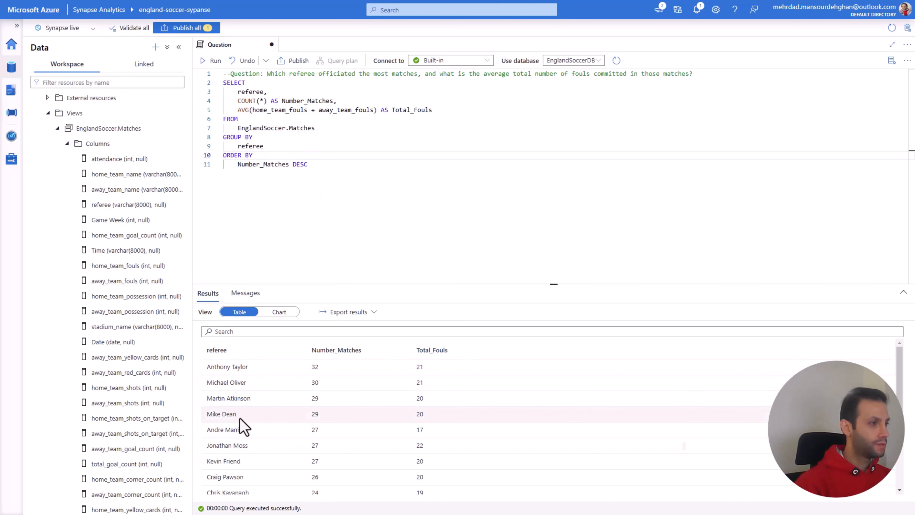
pyautogui.click(250, 83)
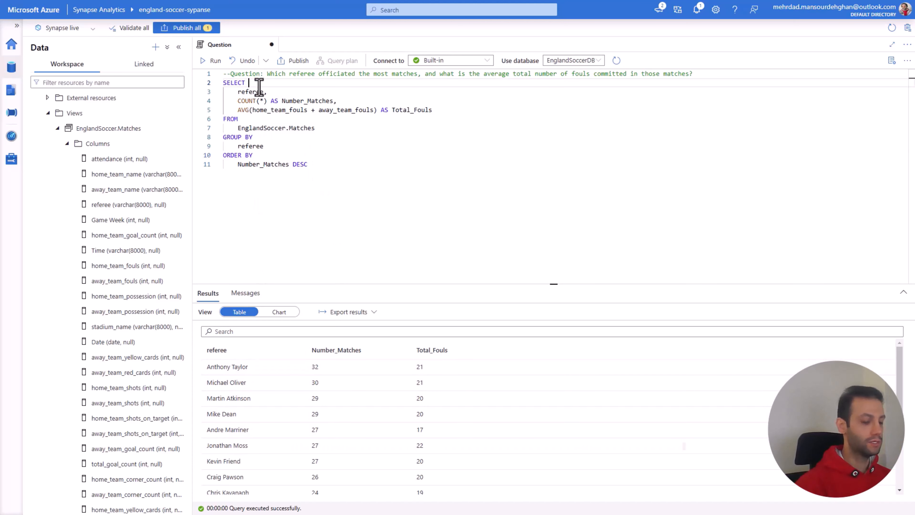
pyautogui.write('TOP 5')
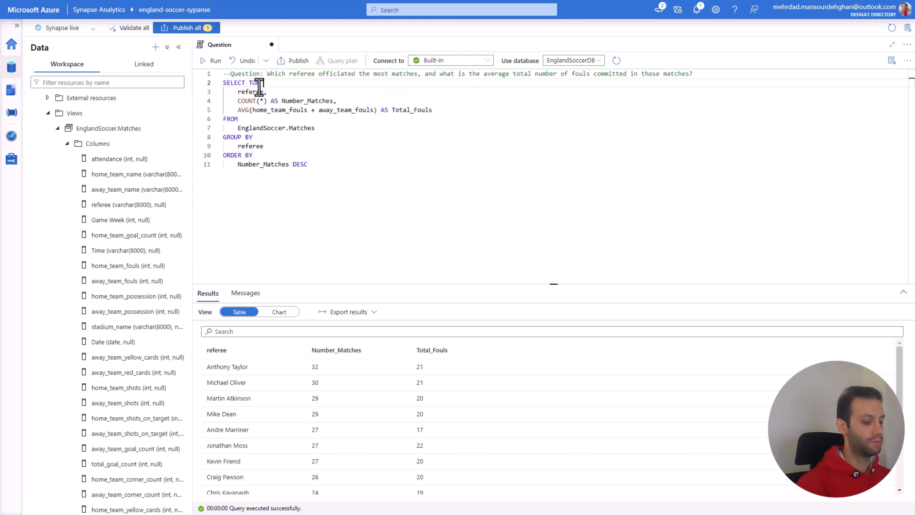
pyautogui.click(365, 168)
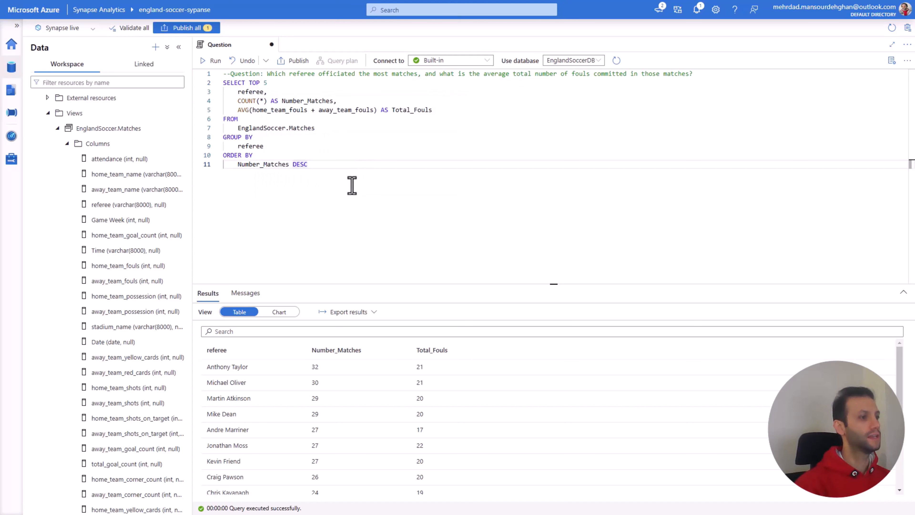
pyautogui.moveTo(352, 186); pyautogui.dragTo(223, 83)
pyautogui.click(213, 61)
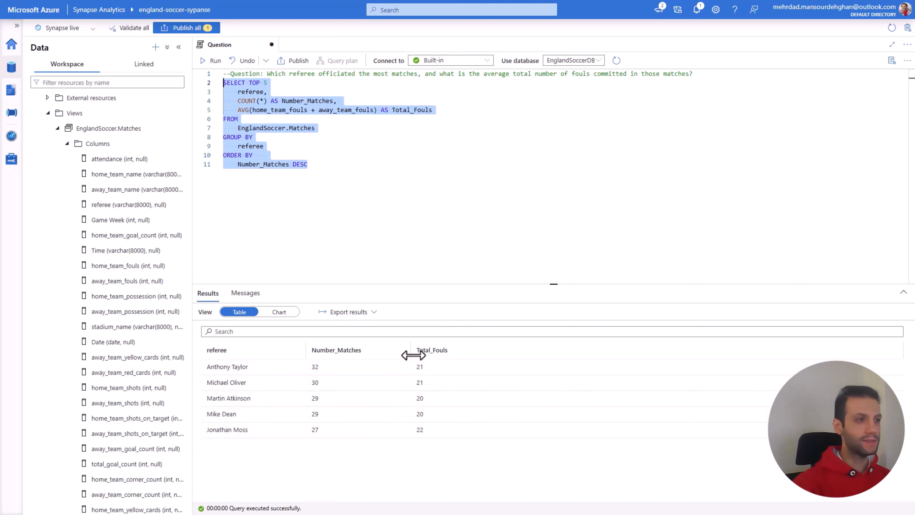
# Step: Rename the average fouls alias to Average_Total_Fouls and rerun the TOP 5 query
pyautogui.click(391, 110)
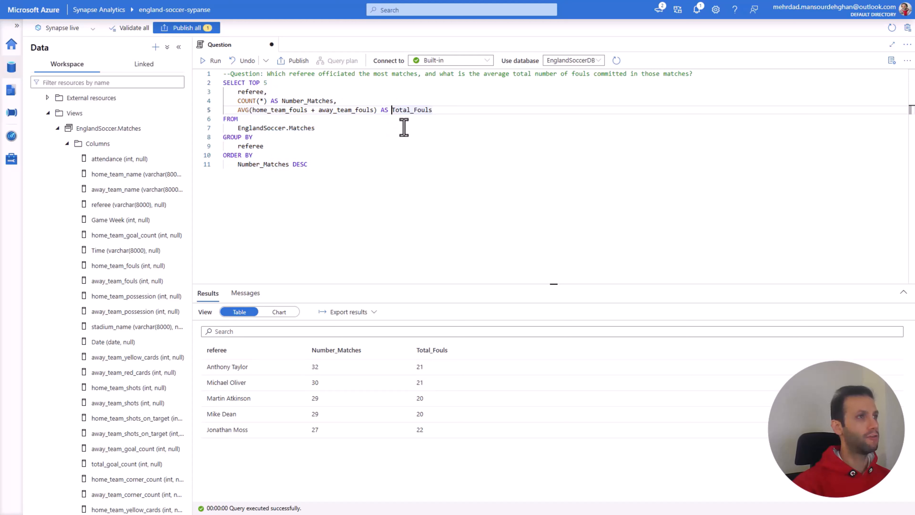
pyautogui.write('a')
pyautogui.press('BackSpace')
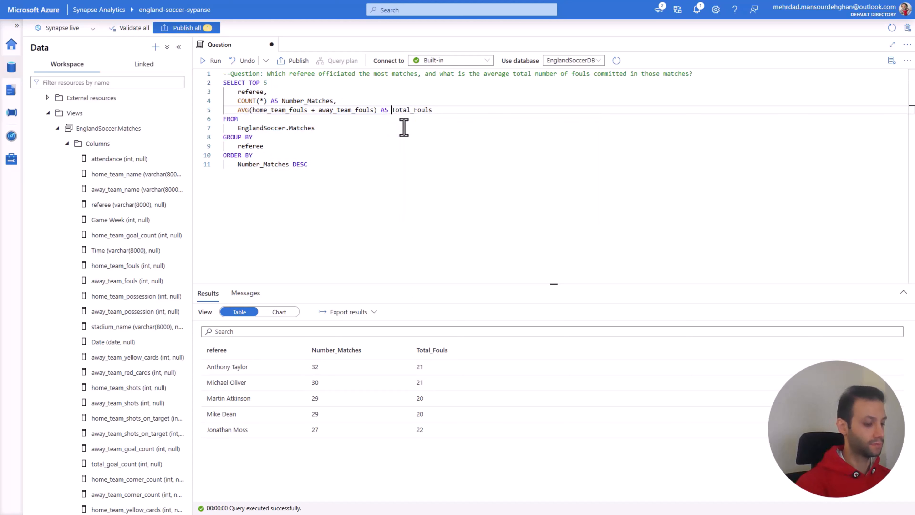
pyautogui.write('Average')
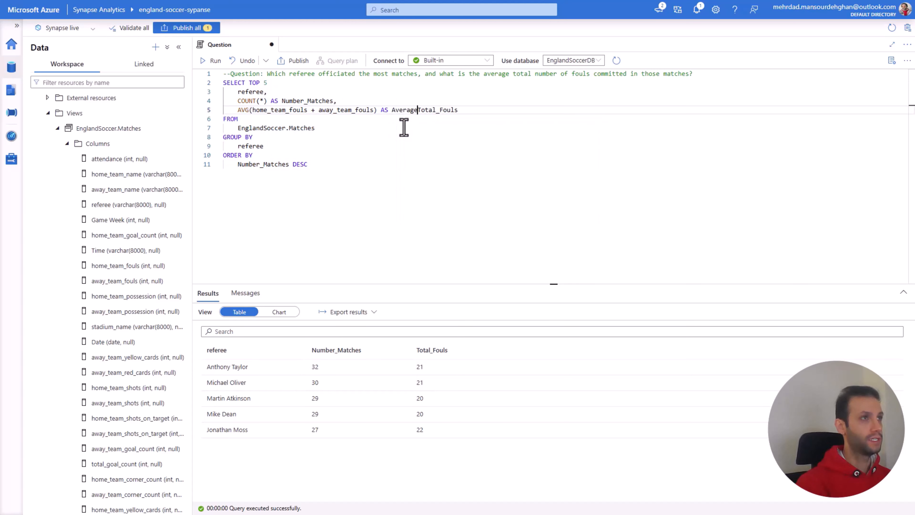
pyautogui.write('_')
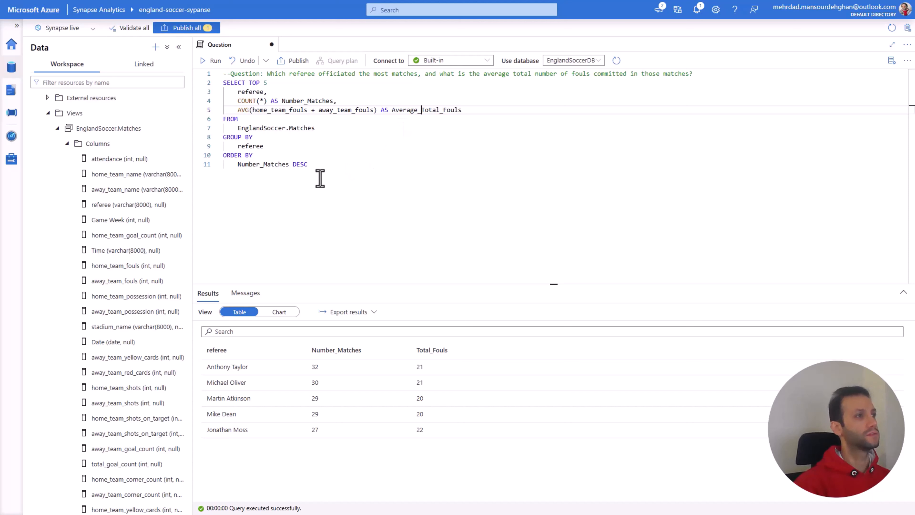
pyautogui.moveTo(319, 176); pyautogui.dragTo(222, 82)
pyautogui.click(211, 61)
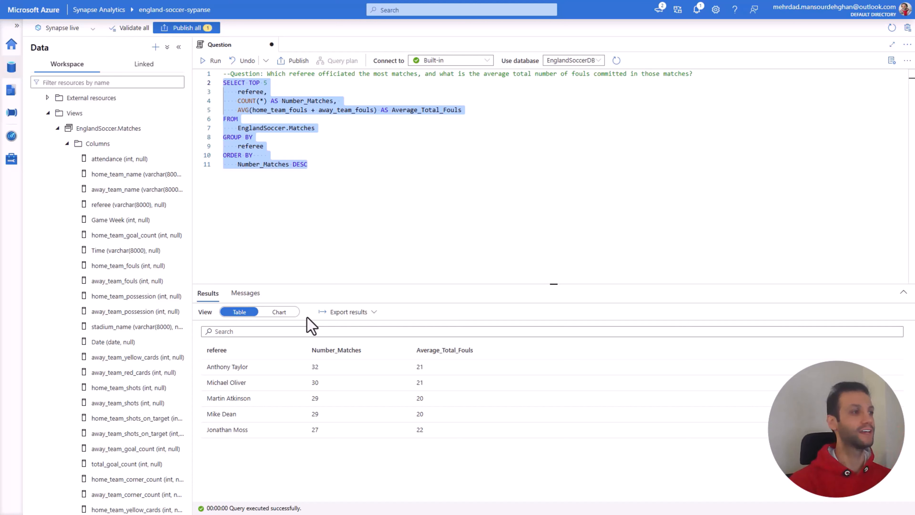
# Step: Show the query results as a chart and set the chart type to Bar
pyautogui.click(281, 313)
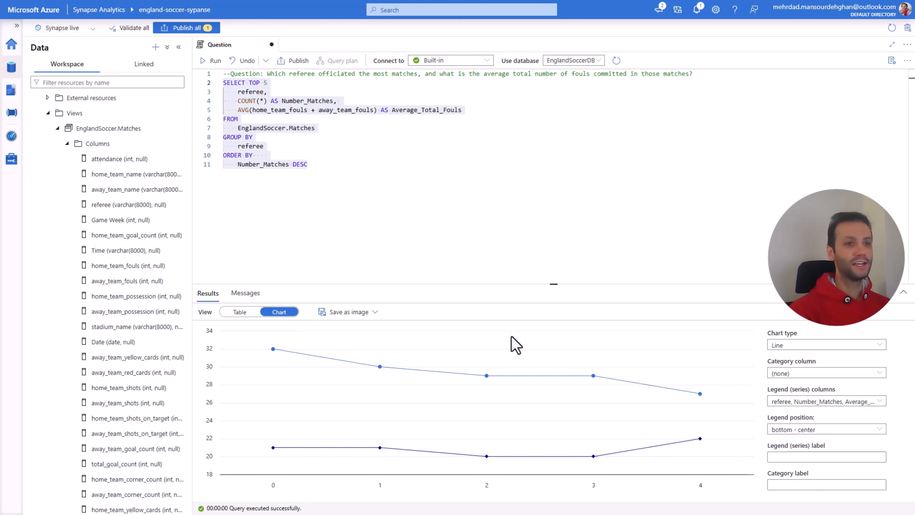
pyautogui.click(783, 345)
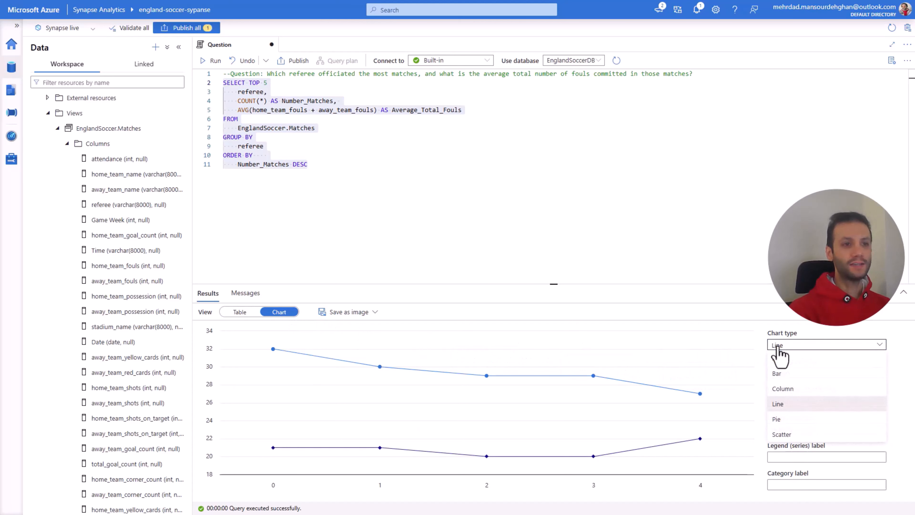
pyautogui.click(781, 374)
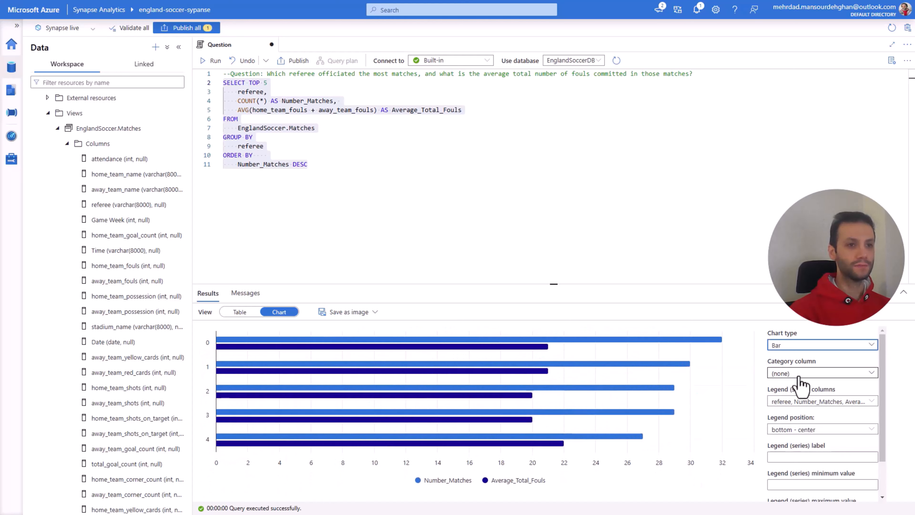
# Step: Set the chart's category column to referee and keep only Average_Total_Fouls as the legend series, excluding Number_Matches
pyautogui.click(803, 399)
pyautogui.click(785, 373)
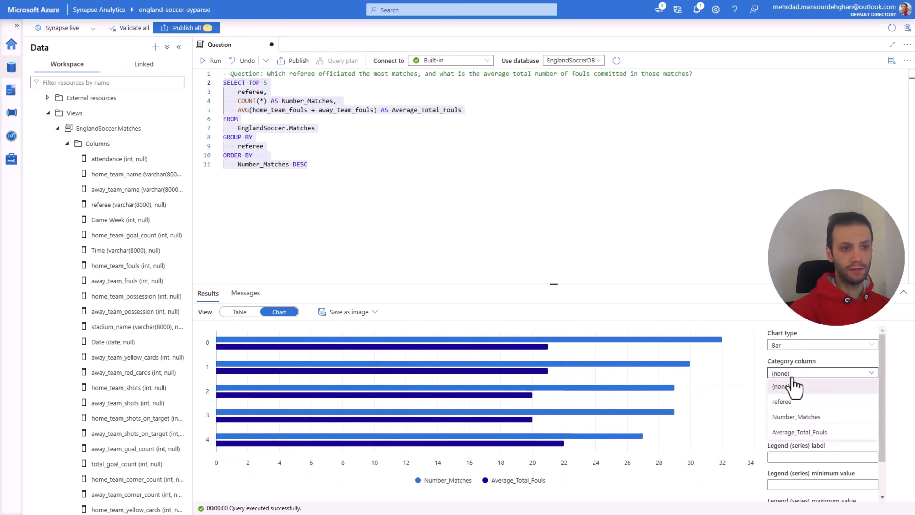
pyautogui.click(791, 401)
pyautogui.click(792, 401)
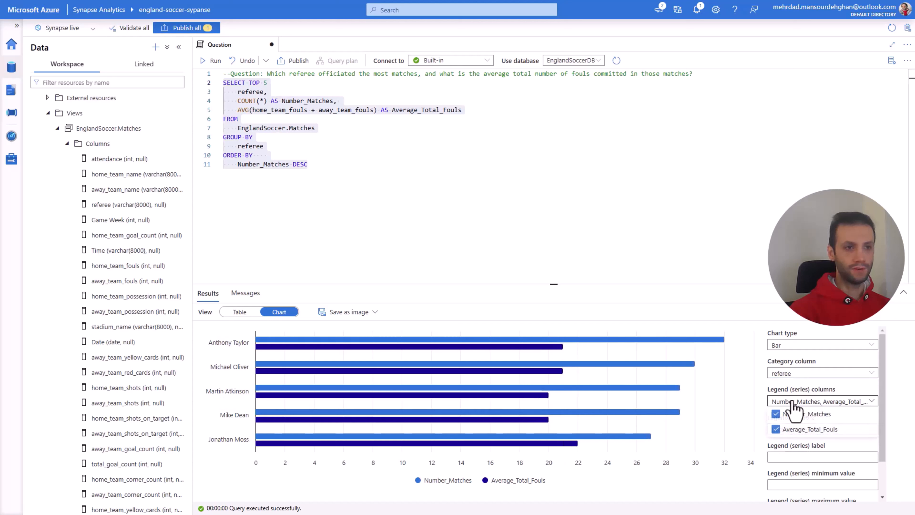
pyautogui.click(776, 415)
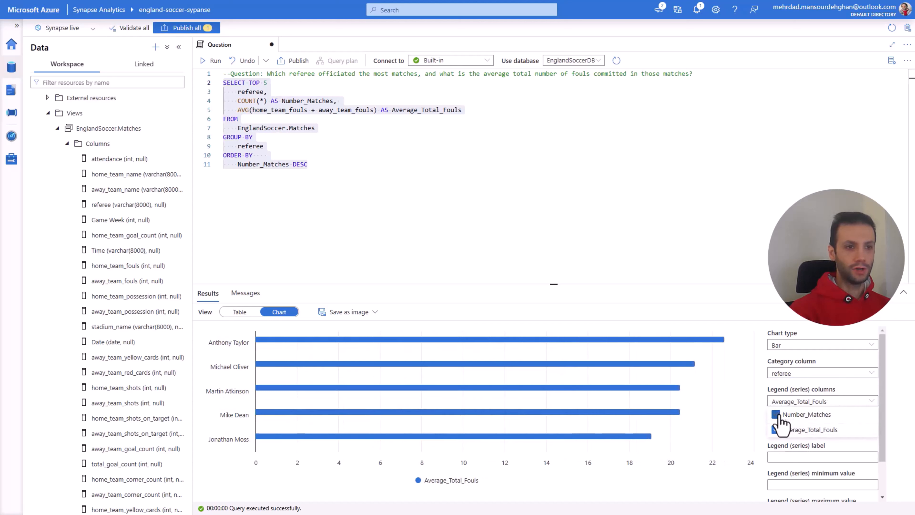
pyautogui.click(755, 476)
# Step: Label the chart's legend series "Average Fouls"
pyautogui.scroll(-2, 799, 452)
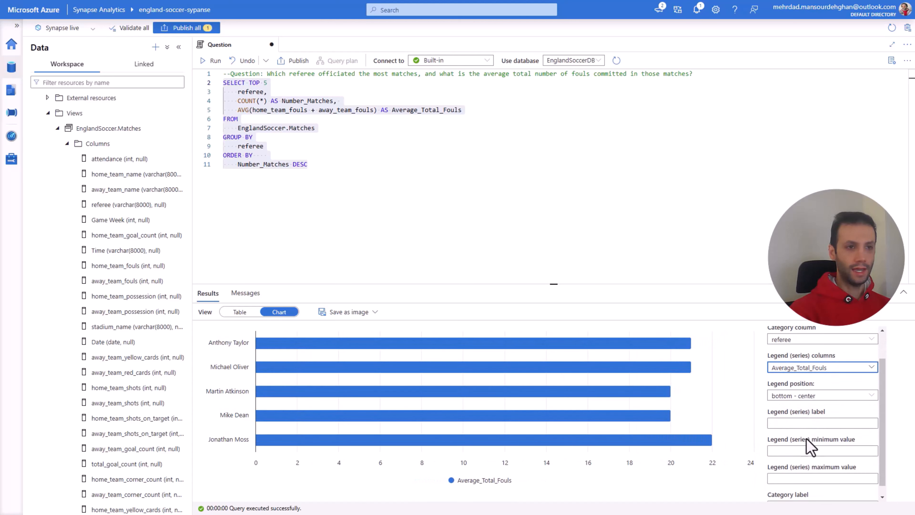
pyautogui.click(796, 413)
pyautogui.write('Fouls')
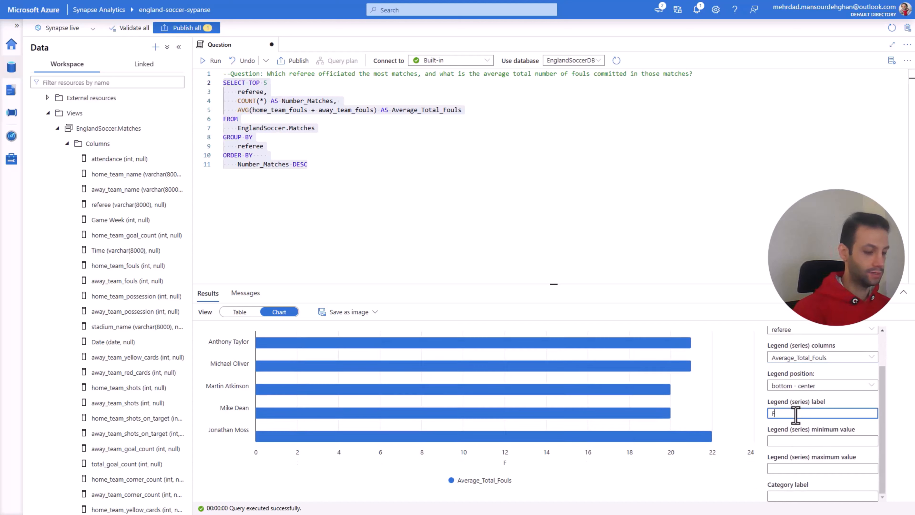
pyautogui.click(773, 413)
pyautogui.write('A')
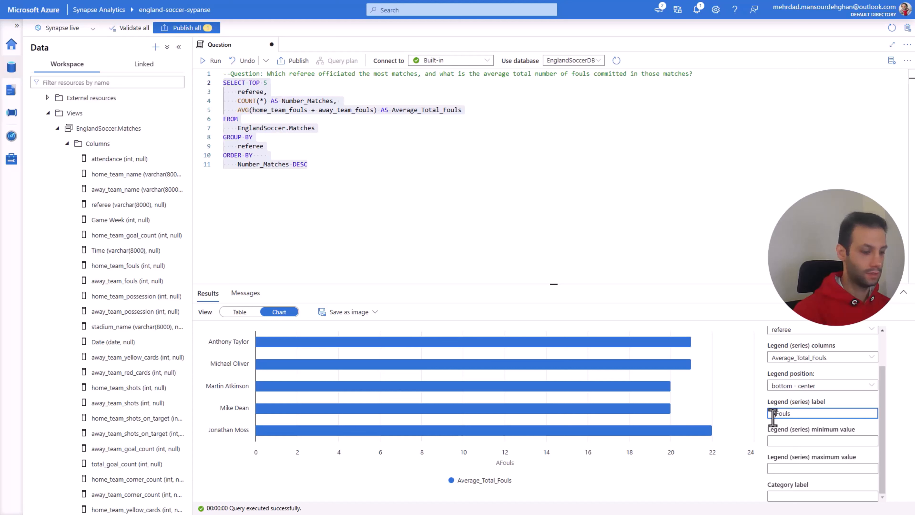
pyautogui.write('verage')
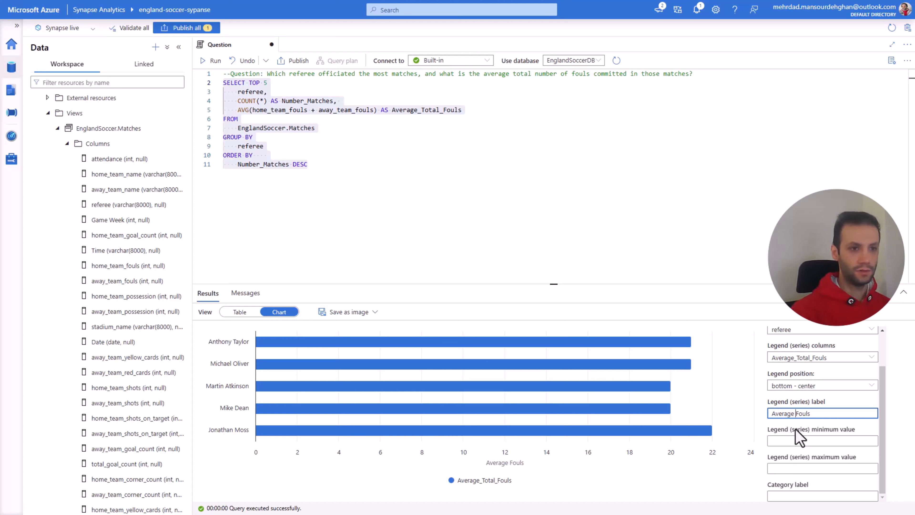
# Step: Set the chart's category label to "Referee" and enlarge the results area so the chart appears taller
pyautogui.click(797, 496)
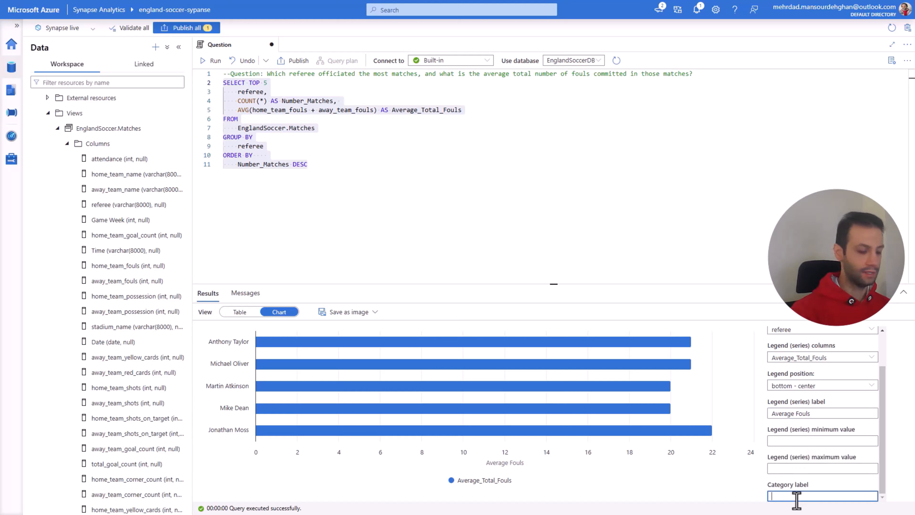
pyautogui.write('Re')
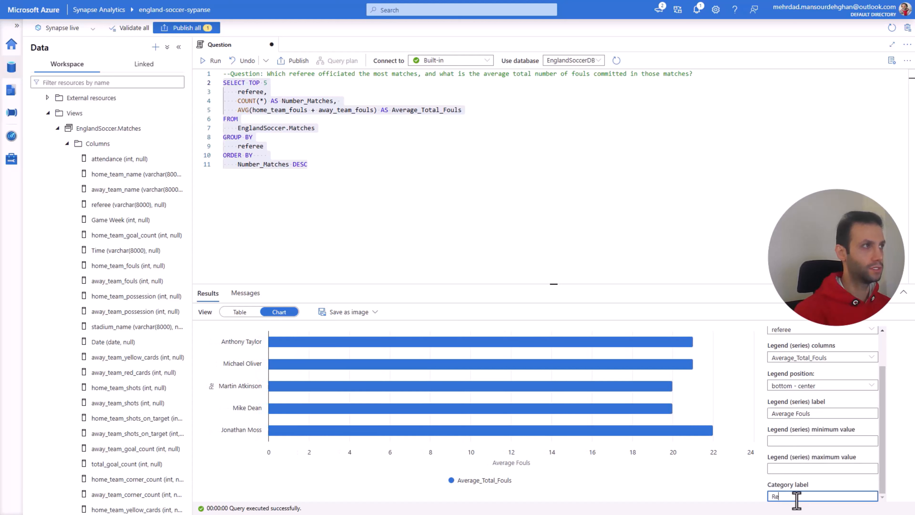
pyautogui.write('fer')
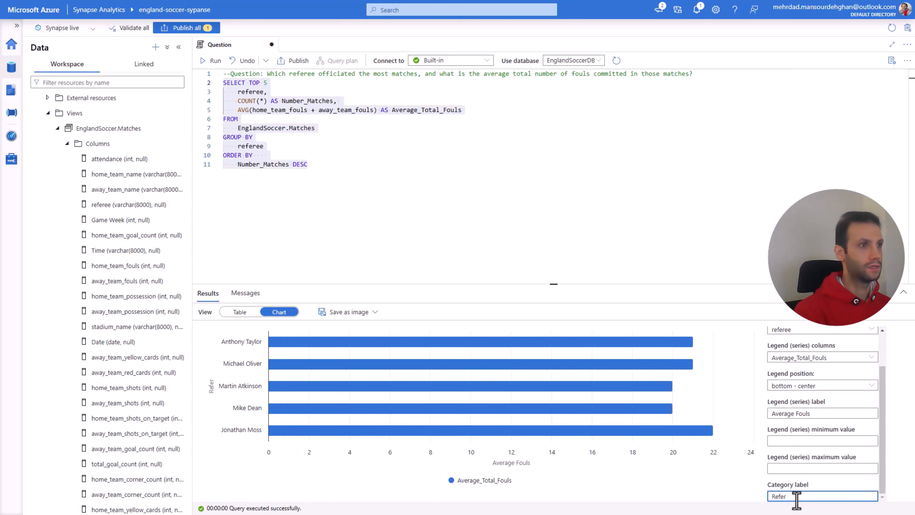
pyautogui.write('ee')
pyautogui.click(664, 229)
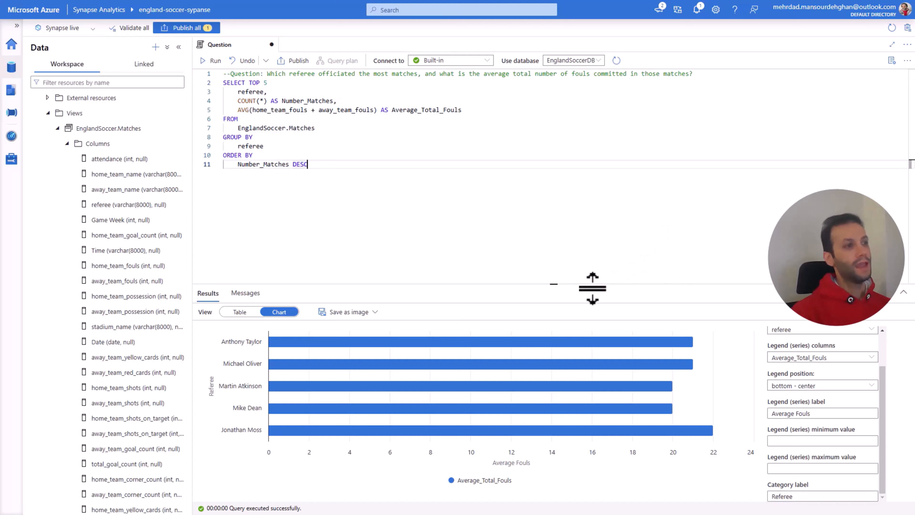
pyautogui.moveTo(560, 286); pyautogui.dragTo(555, 199)
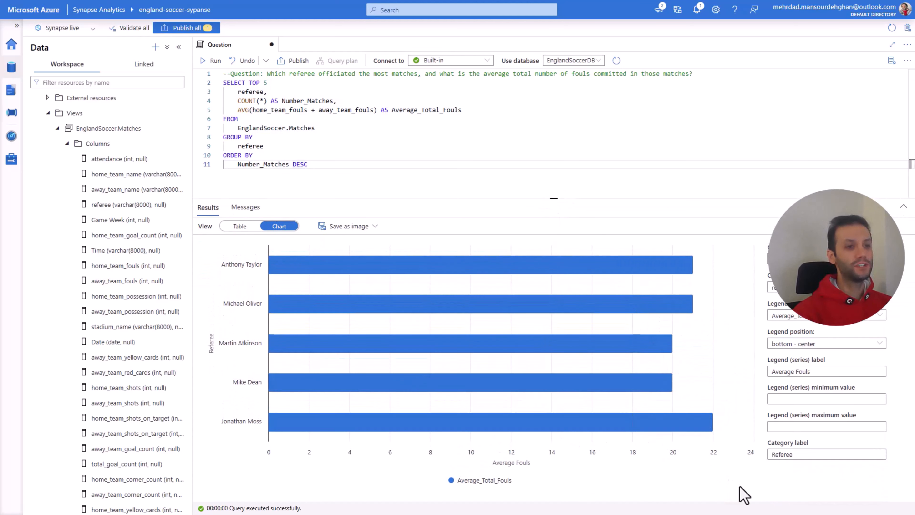
pyautogui.moveTo(637, 429)
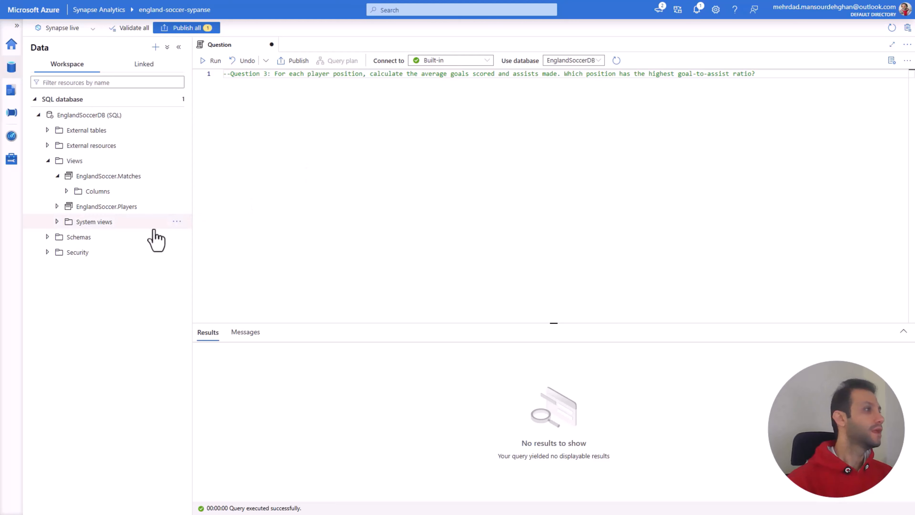
# Step: Collapse the EnglandSoccer.Matches view, expand EnglandSoccer.Players to its columns, and start a SELECT statement below the Question 3 comment
pyautogui.click(57, 176)
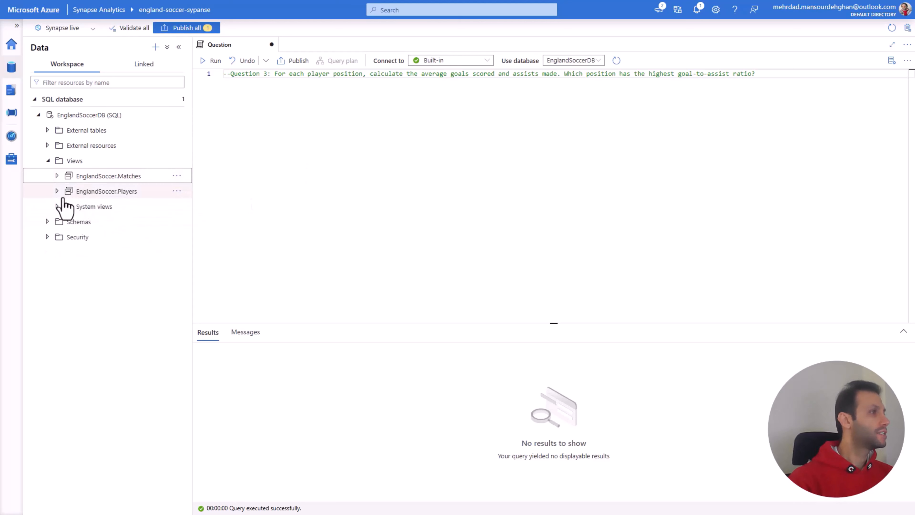
pyautogui.click(57, 191)
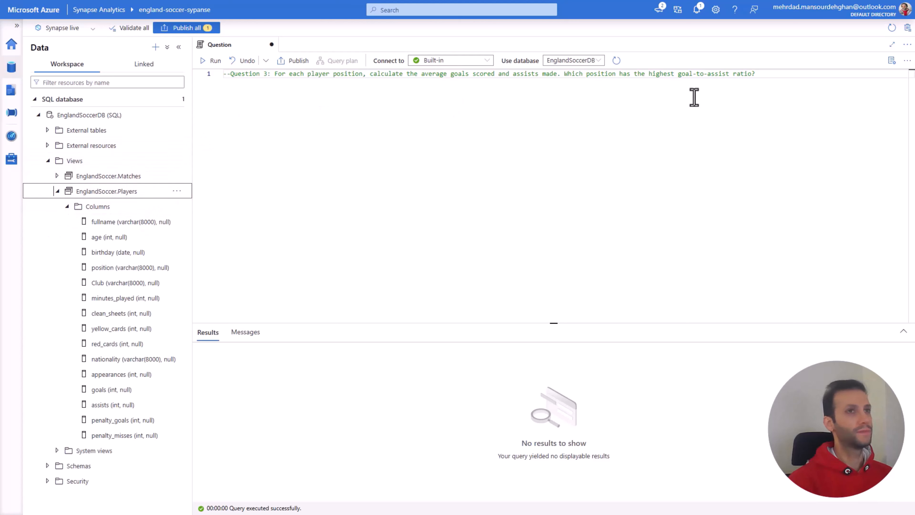
pyautogui.click(773, 76)
pyautogui.press('Return')
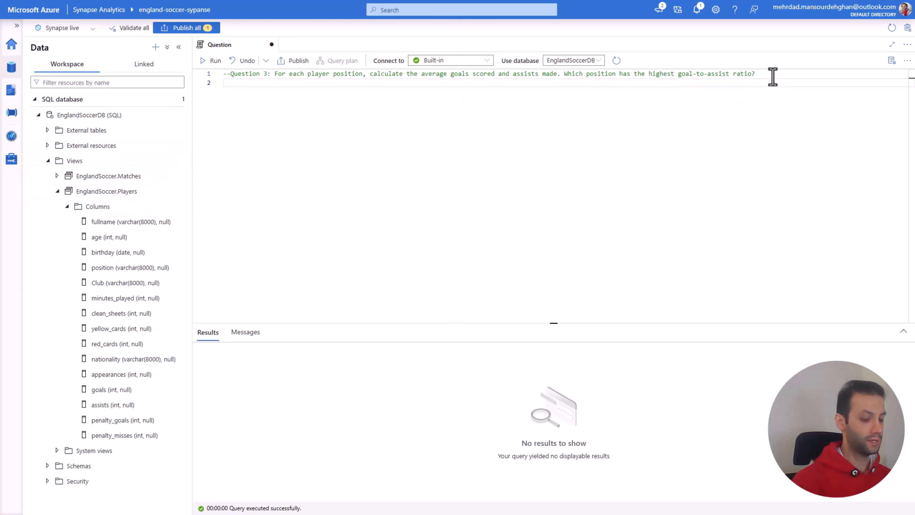
pyautogui.write('SELE')
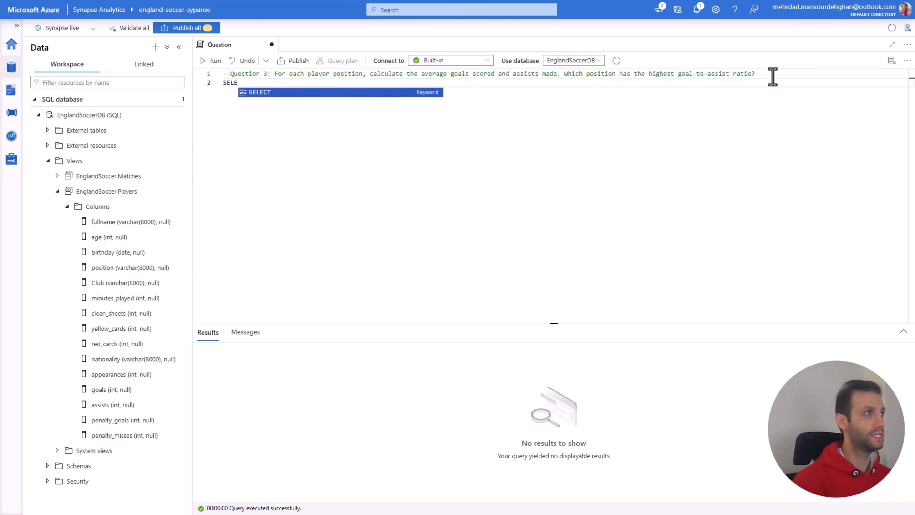
pyautogui.press('Tab')
pyautogui.press('Return')
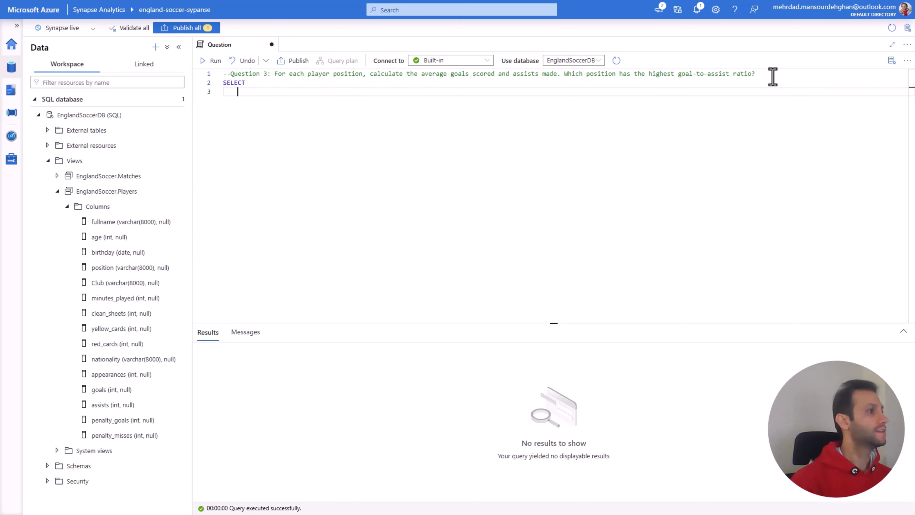
# Step: Add position and goals as the first two columns of the SELECT list, each on its own line
pyautogui.write('po')
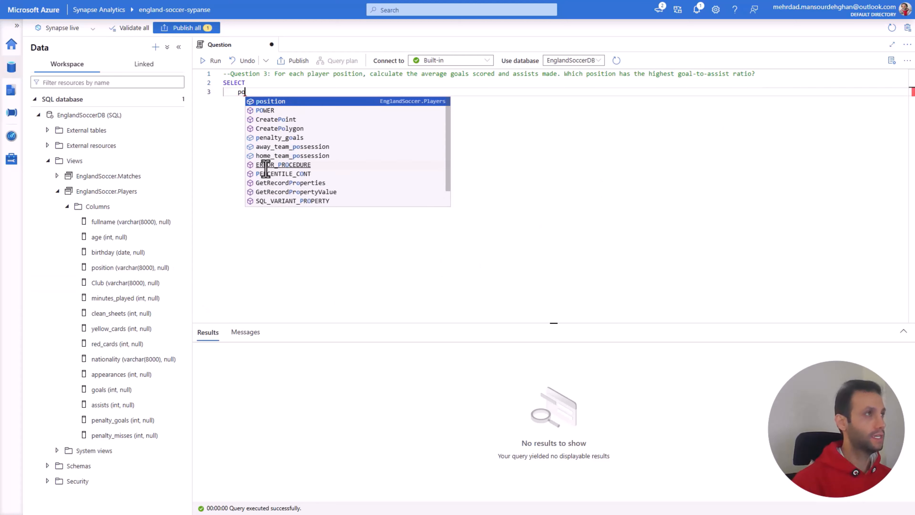
pyautogui.write('s')
pyautogui.press('Tab')
pyautogui.write(',')
pyautogui.press('Return')
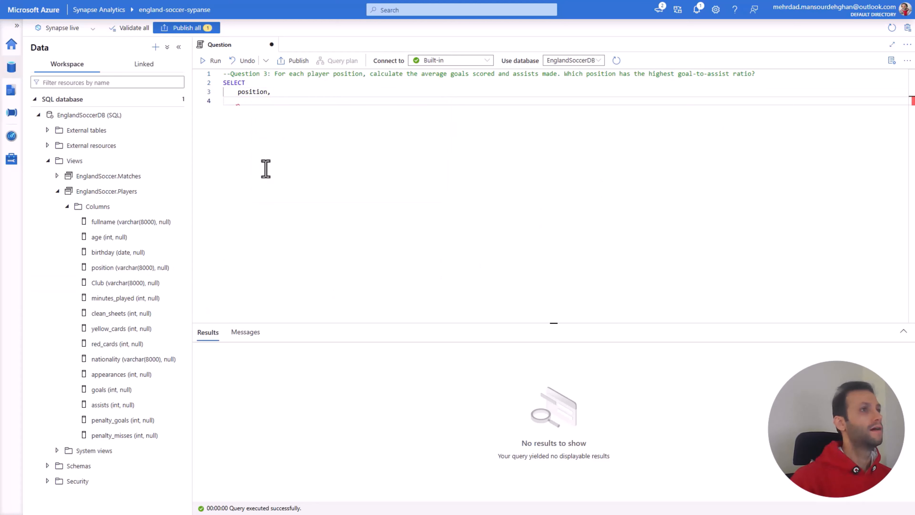
pyautogui.write('g')
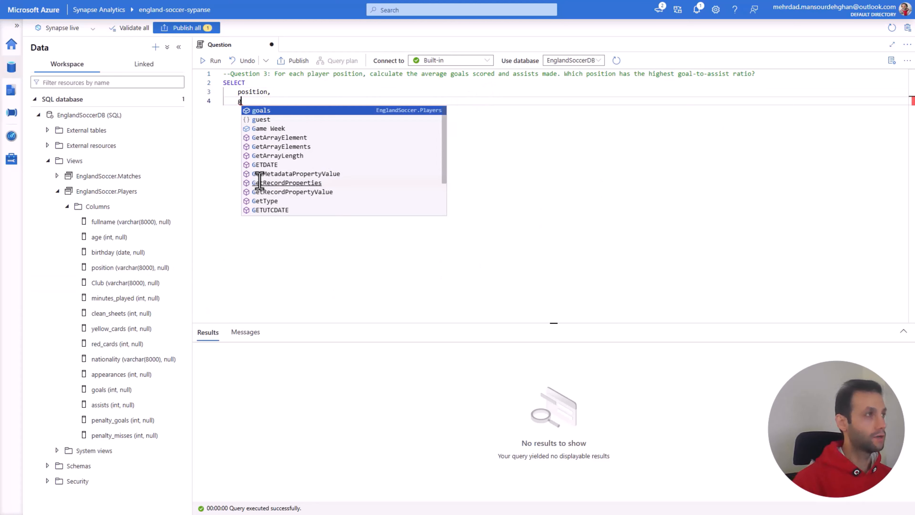
pyautogui.write('oa')
pyautogui.press('Tab')
pyautogui.write(',')
pyautogui.press('Return')
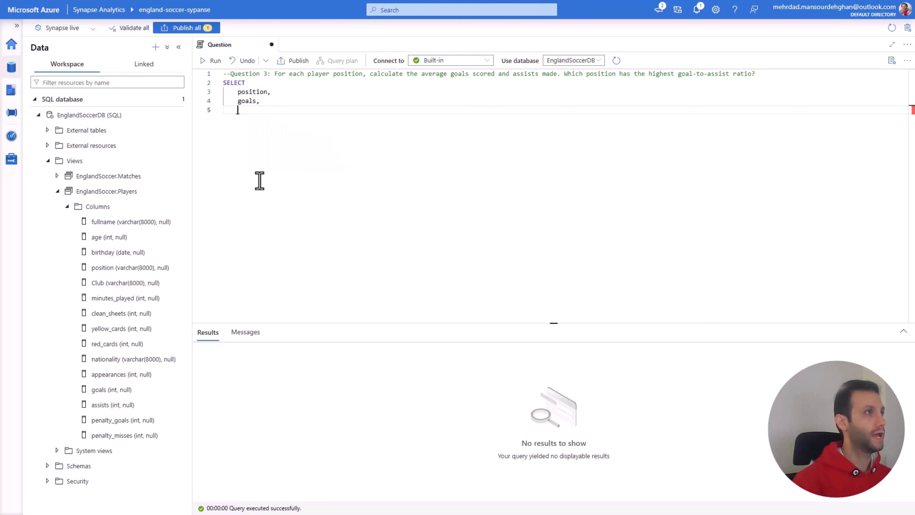
# Step: Add assists as the last column of the SELECT list, without a trailing comma
pyautogui.write('as')
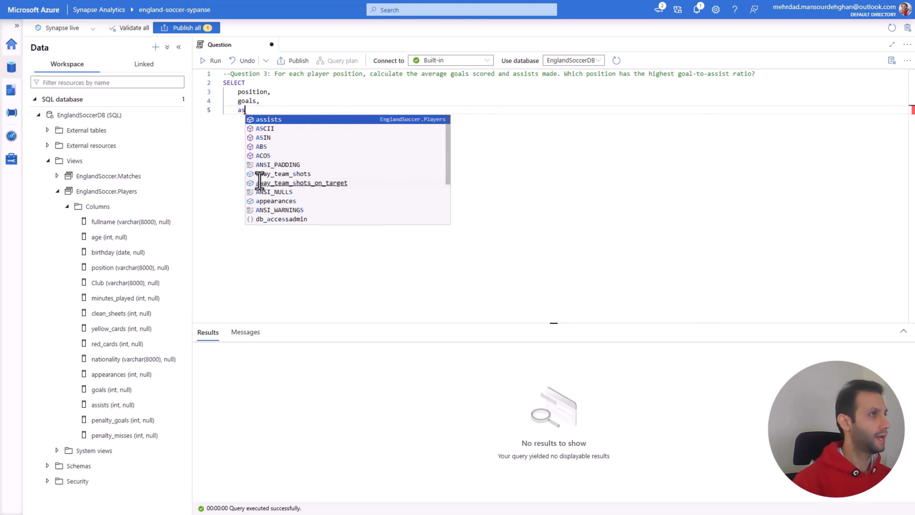
pyautogui.press('Tab')
pyautogui.write(',')
pyautogui.press('Return')
pyautogui.press('BackSpace')
pyautogui.press('BackSpace')
pyautogui.press('BackSpace')
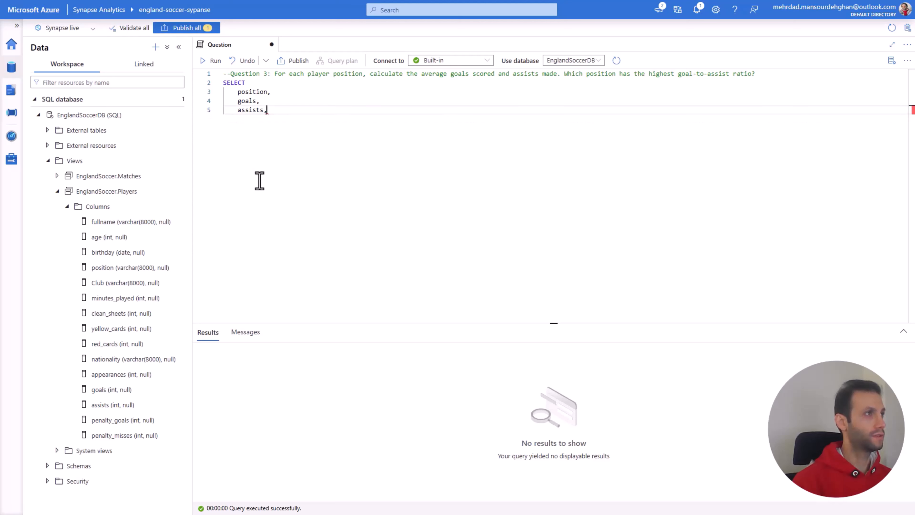
pyautogui.press('Return')
pyautogui.press('BackSpace')
# Step: Complete the query with a FROM clause on EnglandSoccer.Players and run the whole SELECT statement
pyautogui.write('from')
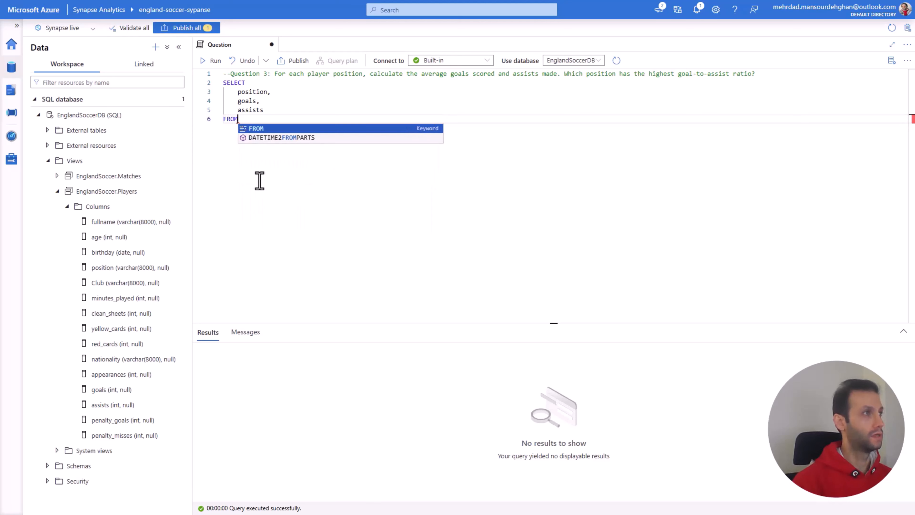
pyautogui.press('Tab')
pyautogui.press('Return')
pyautogui.press('Tab')
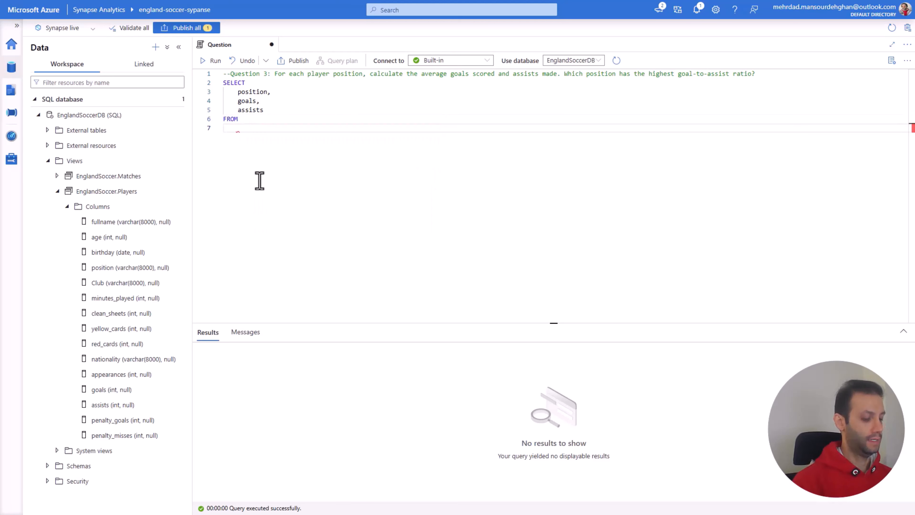
pyautogui.write('Eng')
pyautogui.press('Tab')
pyautogui.write('/')
pyautogui.press('BackSpace')
pyautogui.write('.P')
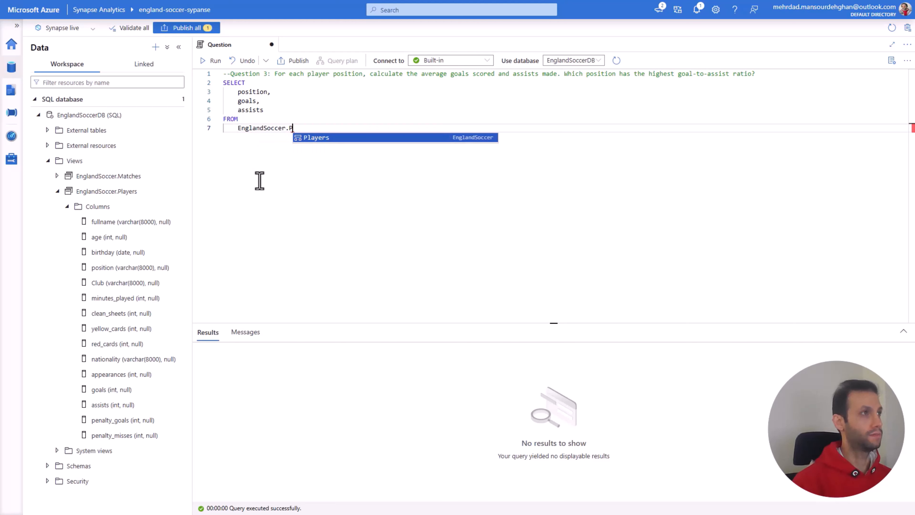
pyautogui.press('Tab')
pyautogui.moveTo(306, 138); pyautogui.dragTo(224, 83)
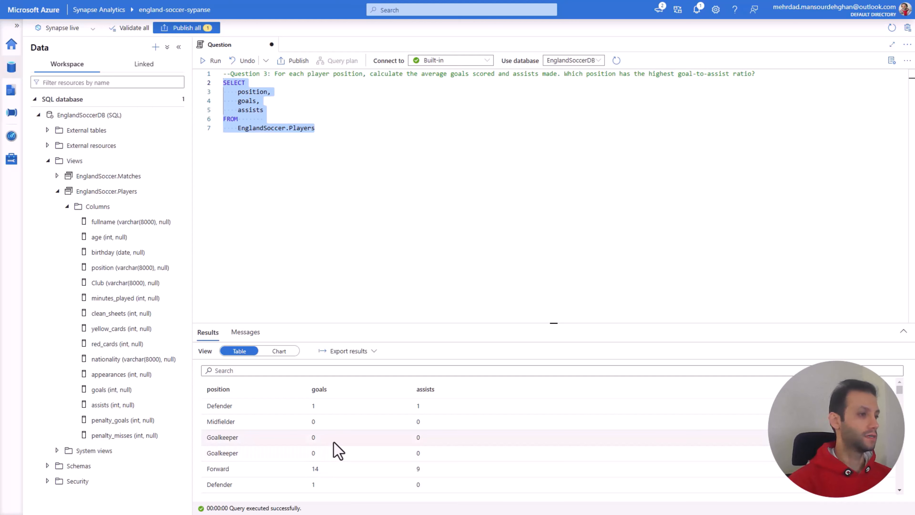
# Step: Wrap the goals column in the SELECT list in the AVG function
pyautogui.click(241, 110)
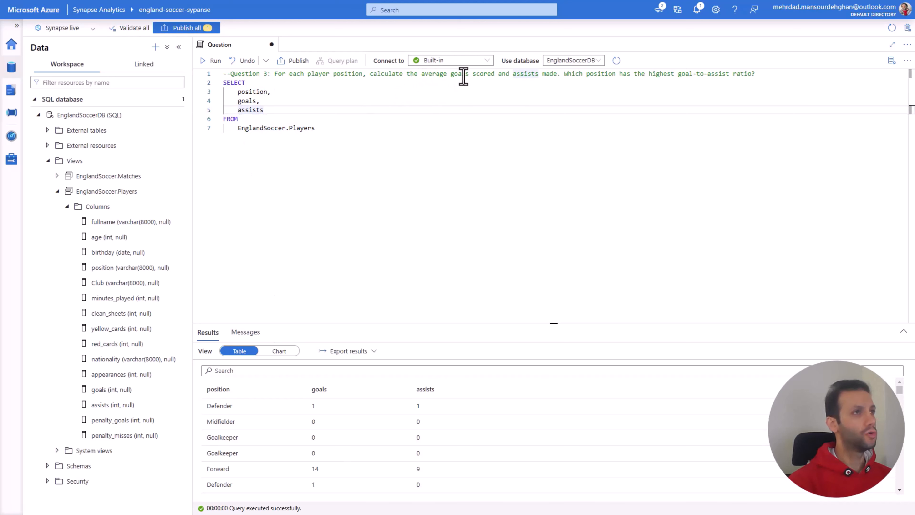
pyautogui.click(238, 101)
pyautogui.write('V')
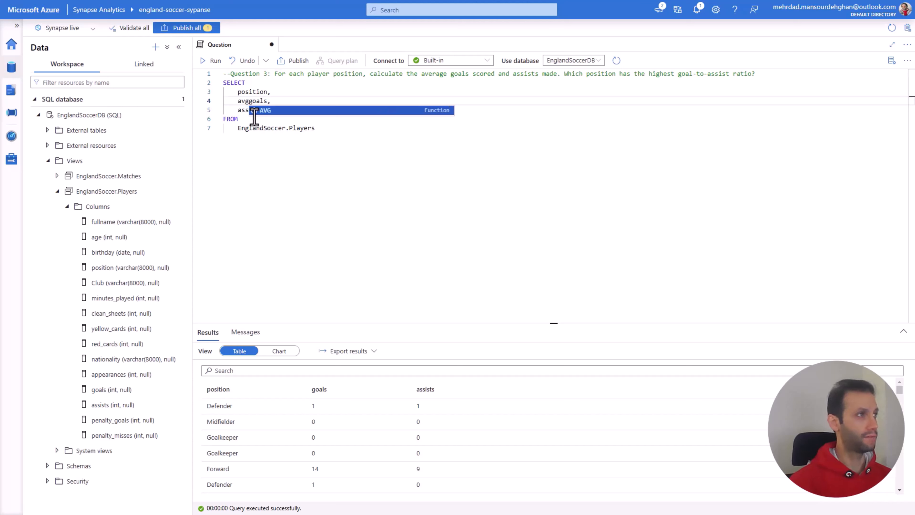
pyautogui.press('BackSpace')
pyautogui.write('AVG')
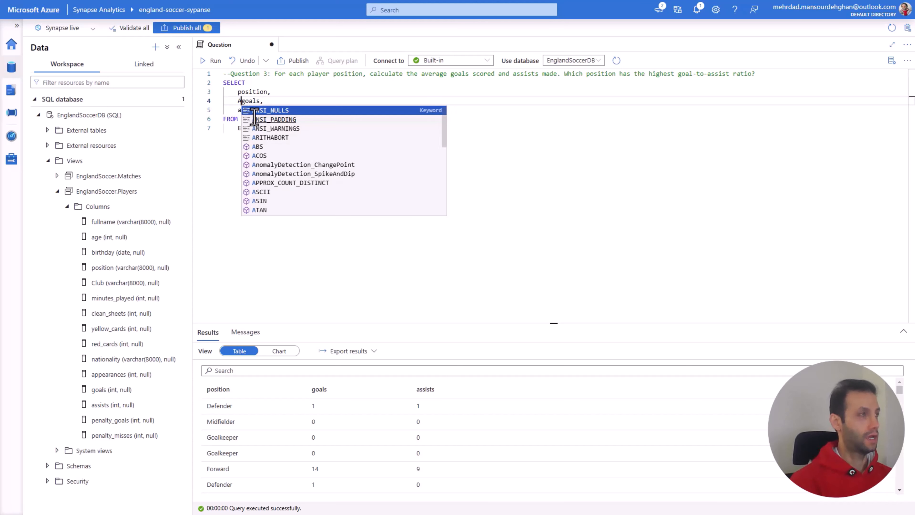
pyautogui.write('(goals')
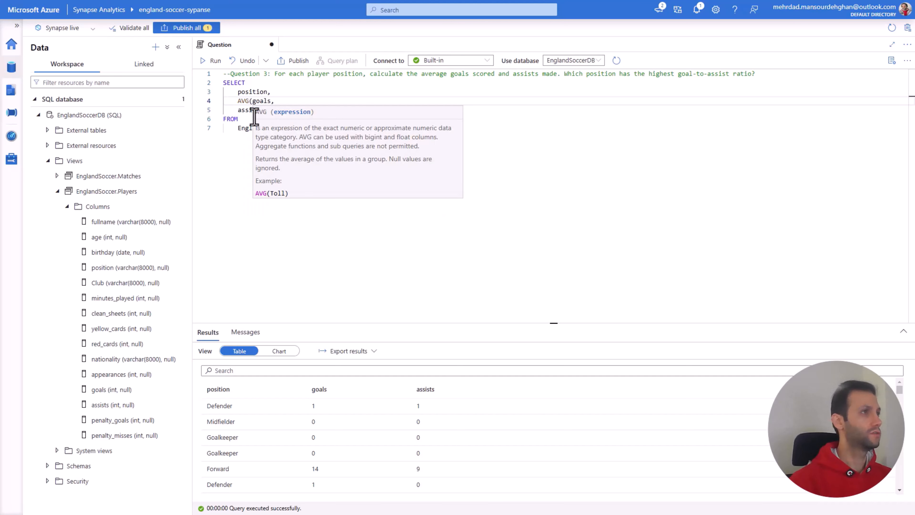
pyautogui.write(')')
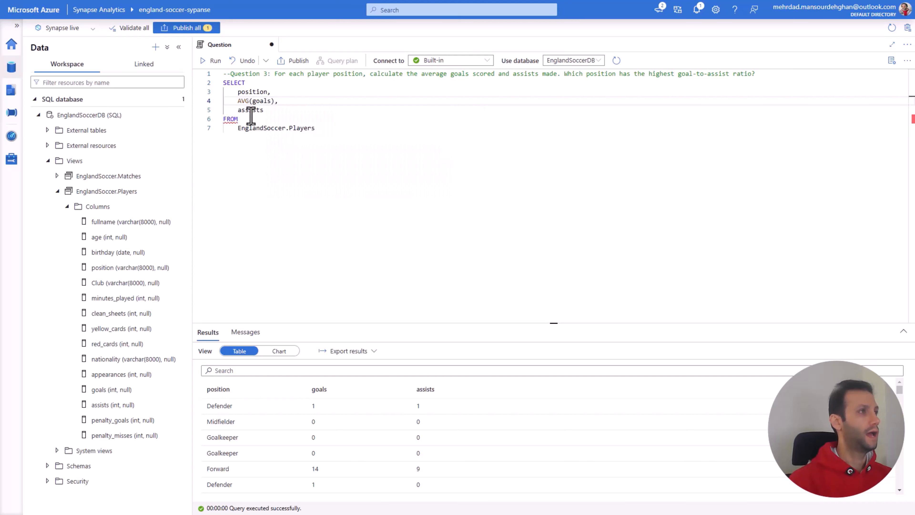
# Step: Wrap the assists column in the AVG function and alias it as AverageAssit
pyautogui.click(238, 111)
pyautogui.write('A')
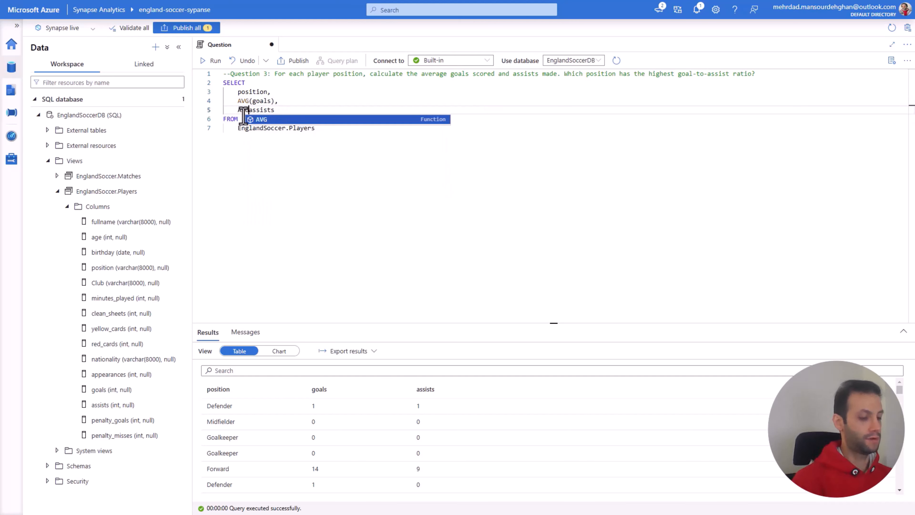
pyautogui.write('VG(')
pyautogui.click(296, 112)
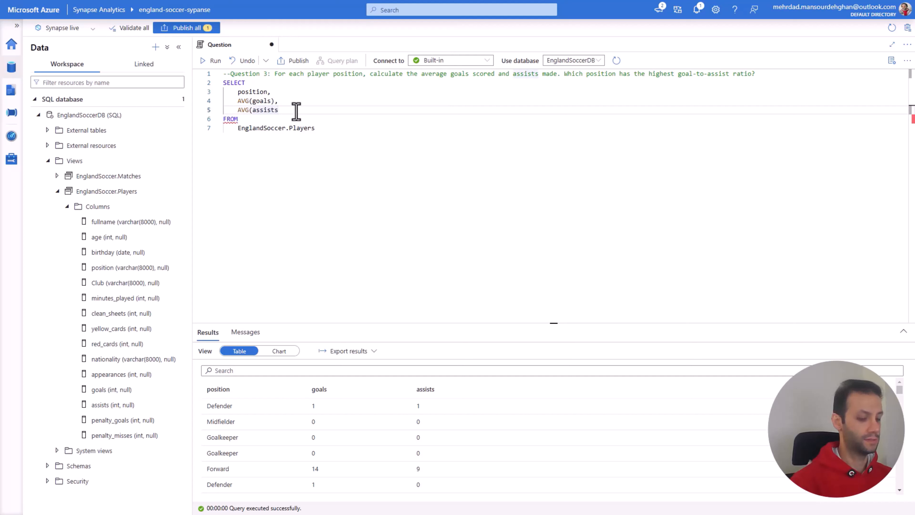
pyautogui.write(') AS Avera')
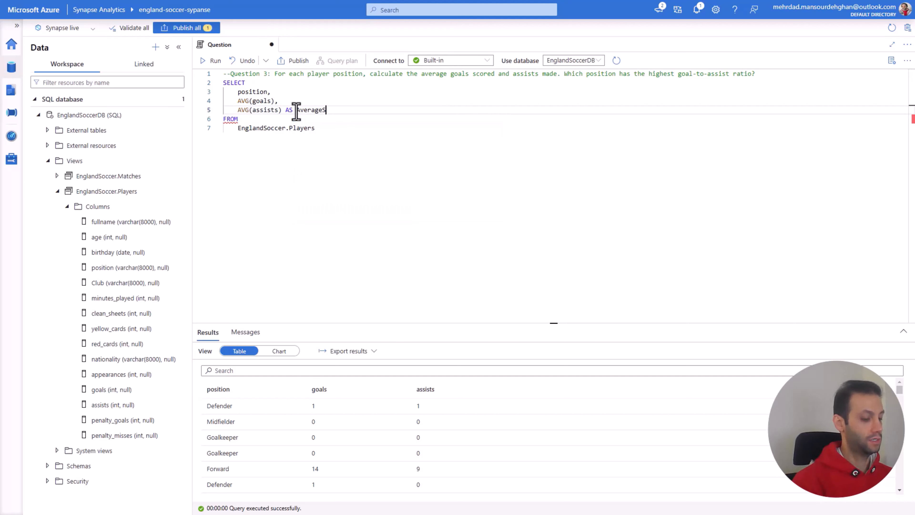
pyautogui.write('geAssit')
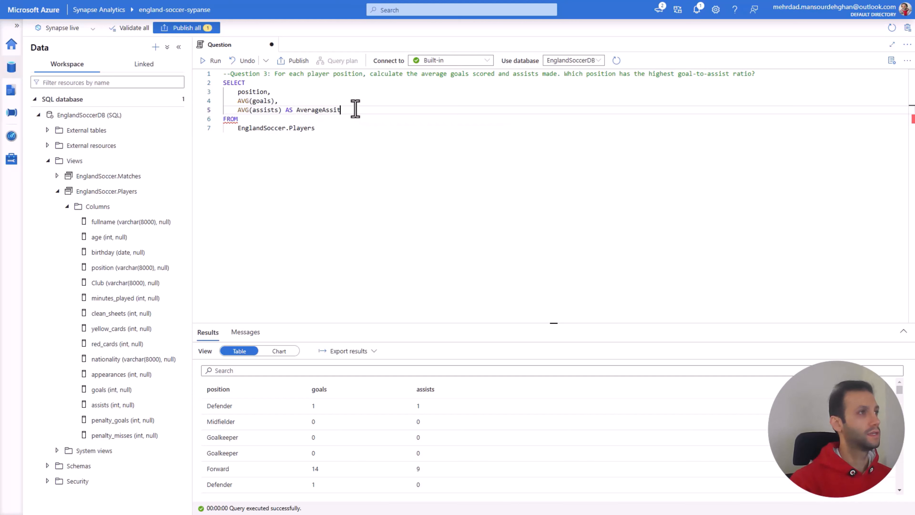
# Step: Copy the assists alias to the AVG(goals) column and rename it AverageGoal
pyautogui.moveTo(355, 108); pyautogui.dragTo(284, 112)
pyautogui.hotkey('ctrl', 'c')
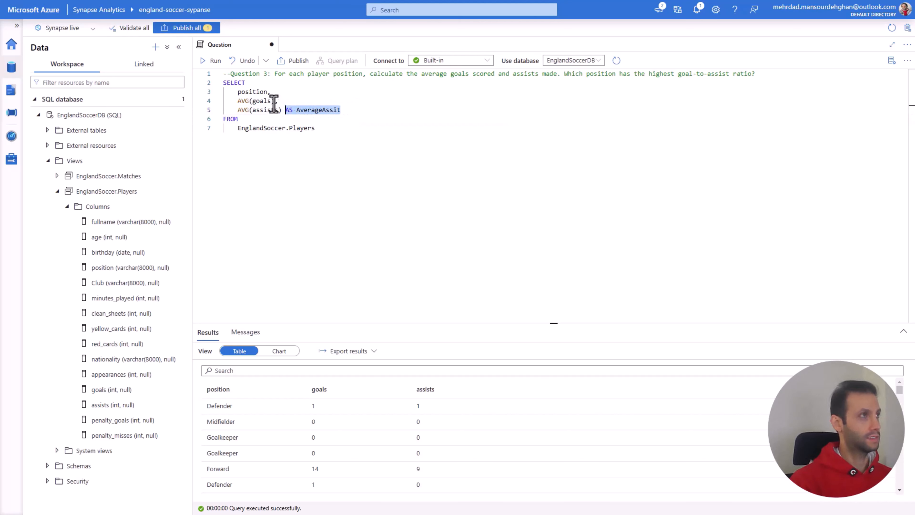
pyautogui.click(275, 101)
pyautogui.hotkey('ctrl', 'v')
pyautogui.moveTo(331, 101); pyautogui.dragTo(311, 101)
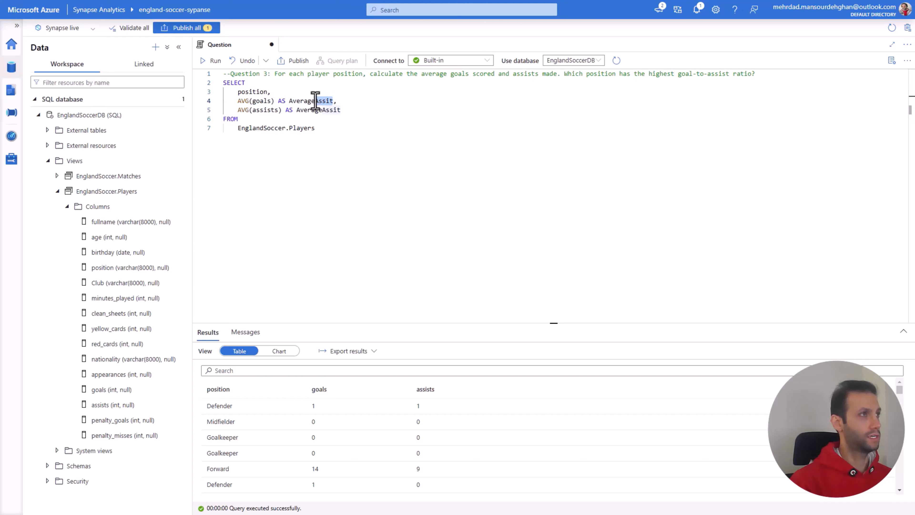
pyautogui.write('Goal')
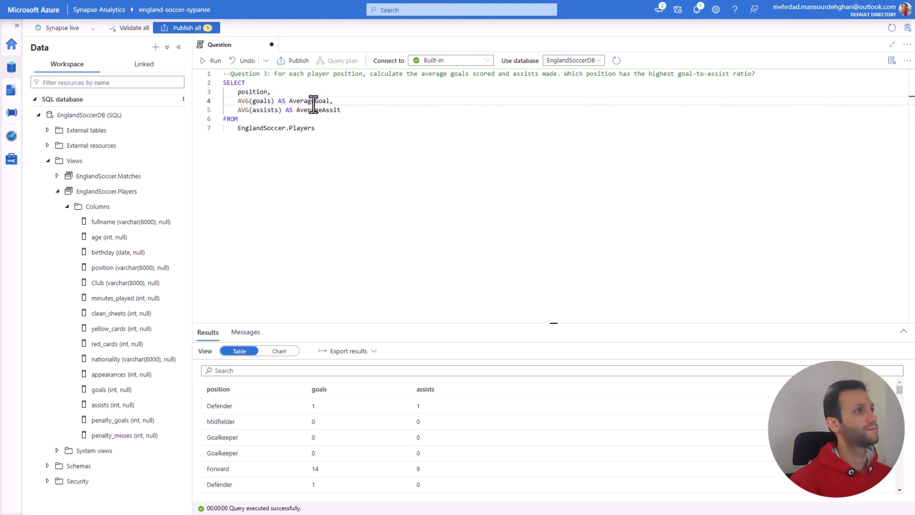
# Step: Add a GROUP BY position clause after the FROM clause and run the whole SELECT statement
pyautogui.click(333, 129)
pyautogui.press('Return')
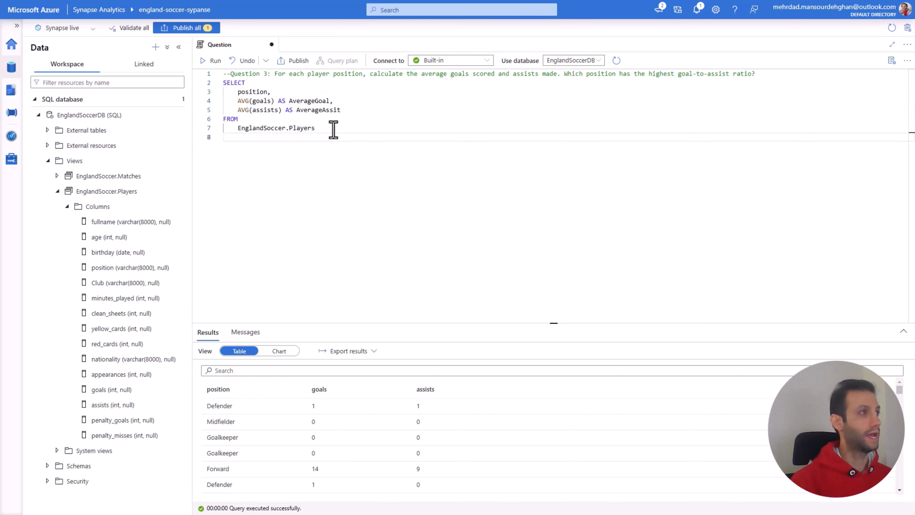
pyautogui.write('GRO')
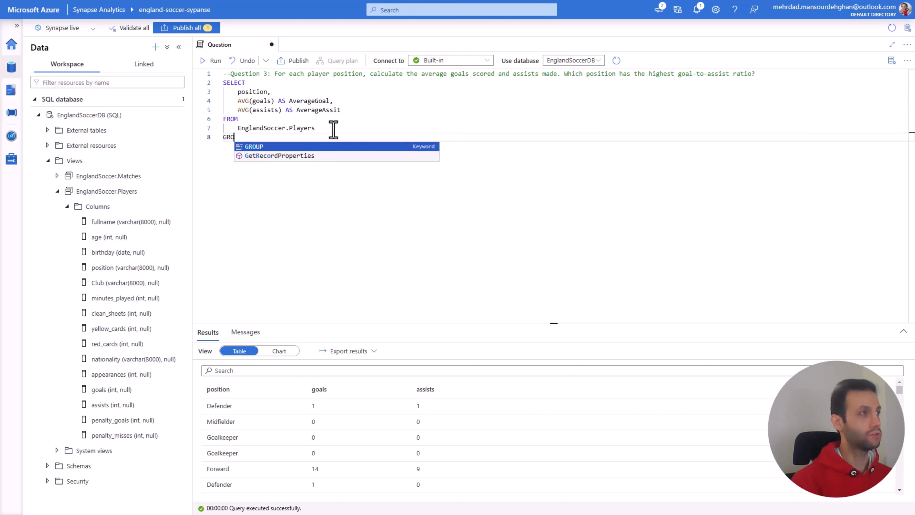
pyautogui.write('UP BY')
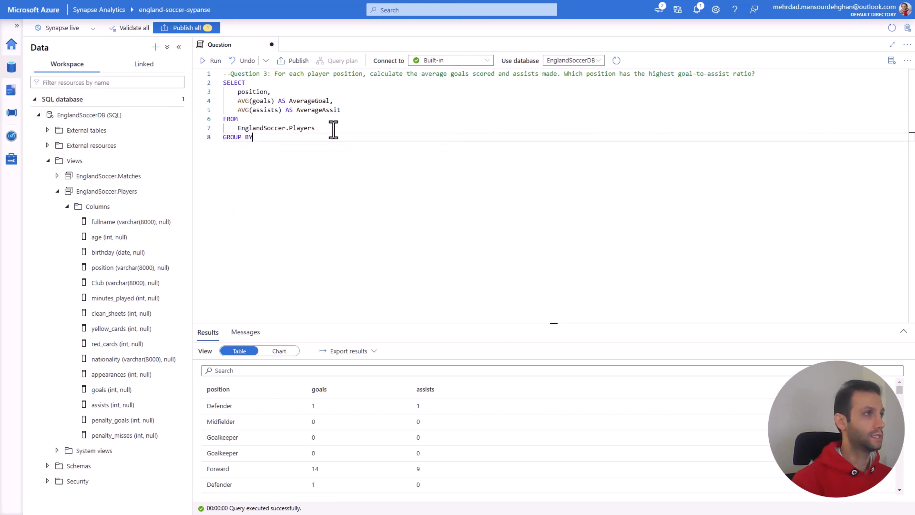
pyautogui.press('Return')
pyautogui.doubleClick(253, 92)
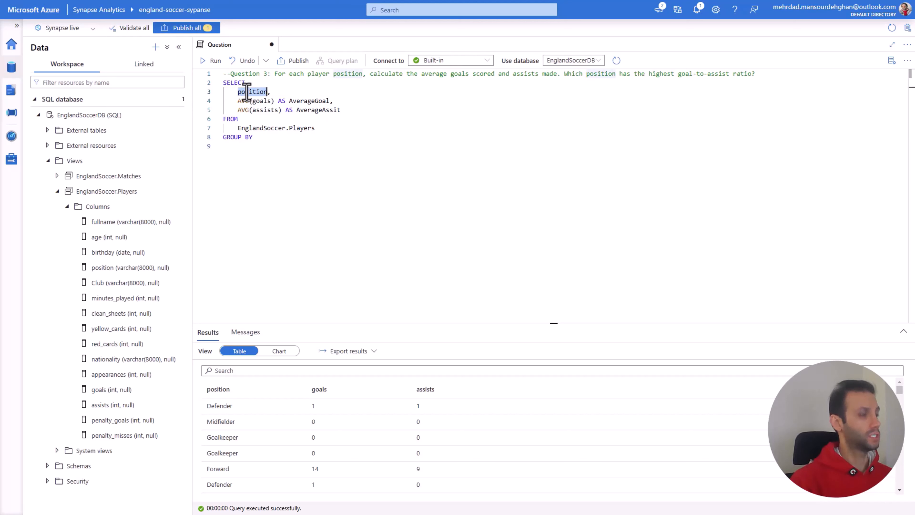
pyautogui.click(252, 147)
pyautogui.hotkey('ctrl', 'v')
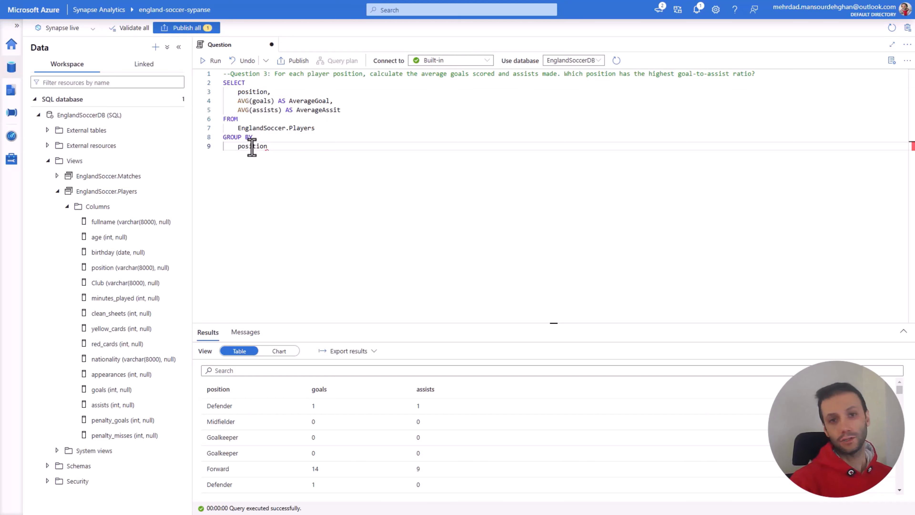
pyautogui.moveTo(267, 146); pyautogui.dragTo(224, 82)
pyautogui.click(214, 61)
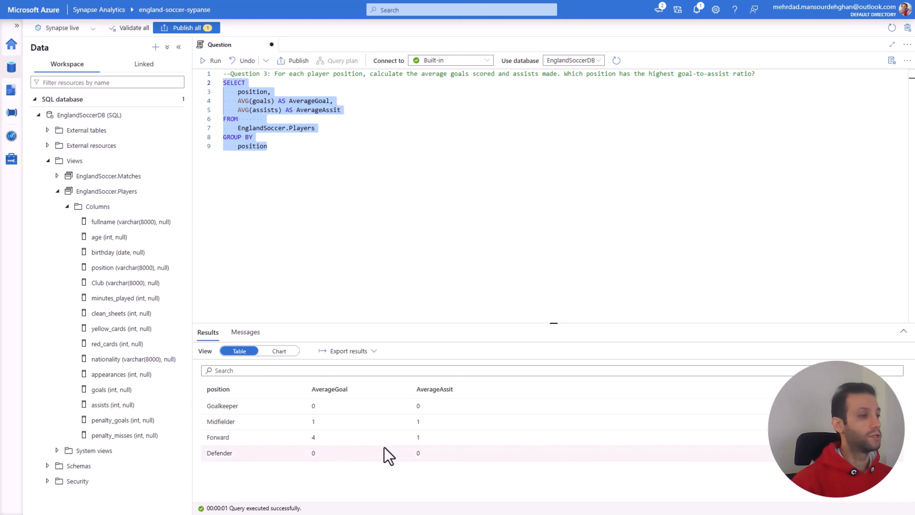
# Step: Add a new line to the end of the SELECT list that divides AVG(goals) by AVG(assists)
pyautogui.click(306, 158)
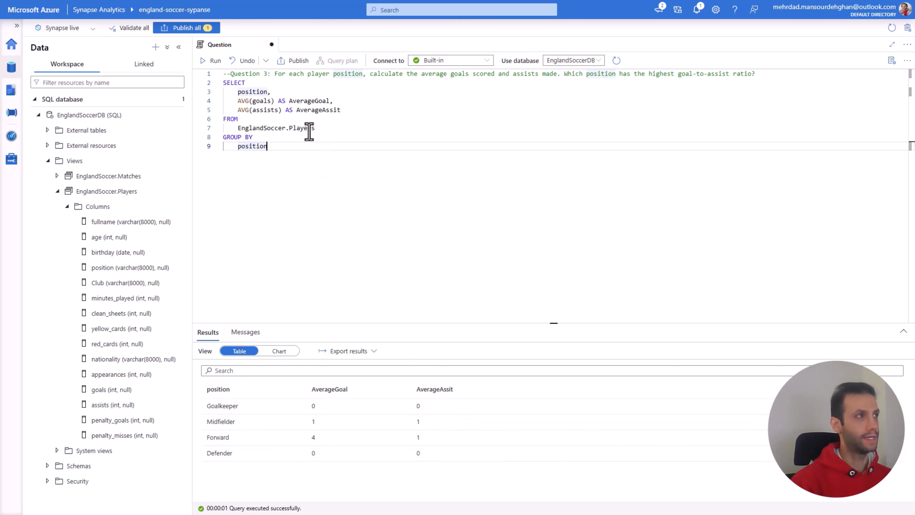
pyautogui.click(370, 113)
pyautogui.press('Return')
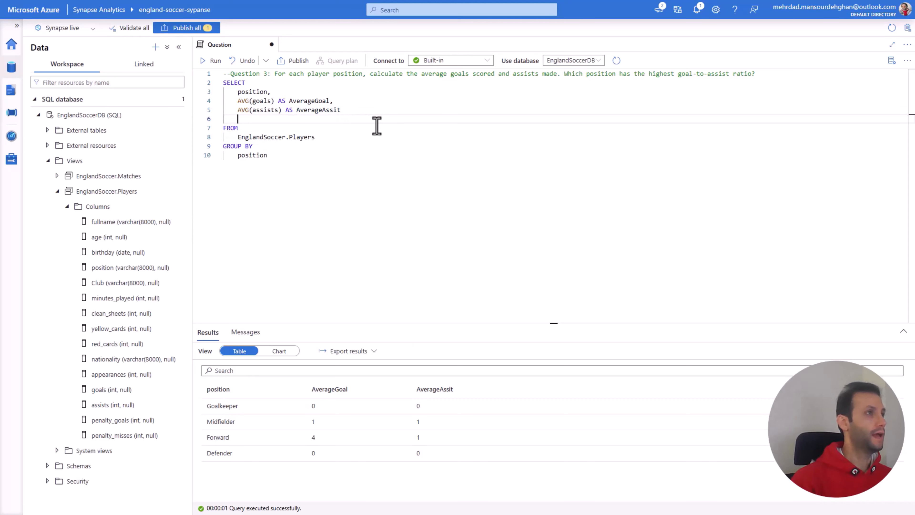
pyautogui.moveTo(274, 101); pyautogui.dragTo(240, 102)
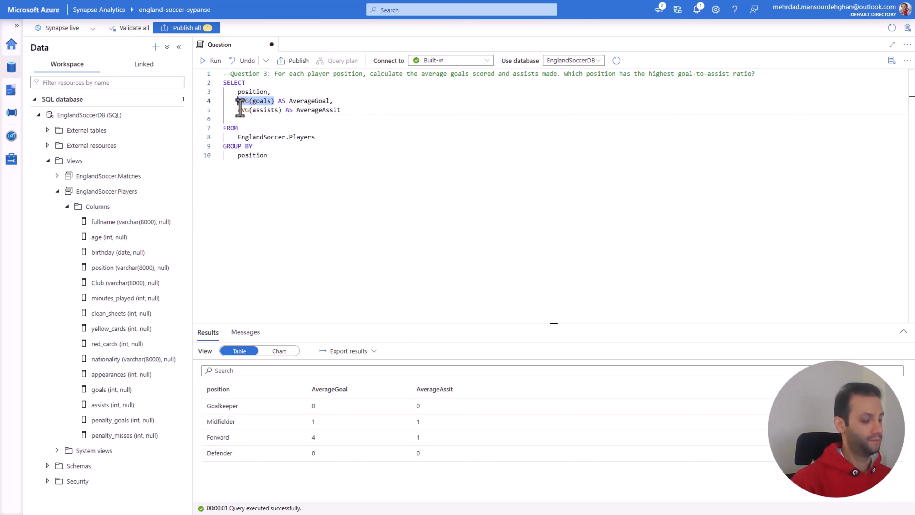
pyautogui.hotkey('ctrl', 'c')
pyautogui.click(248, 119)
pyautogui.hotkey('ctrl', 'v')
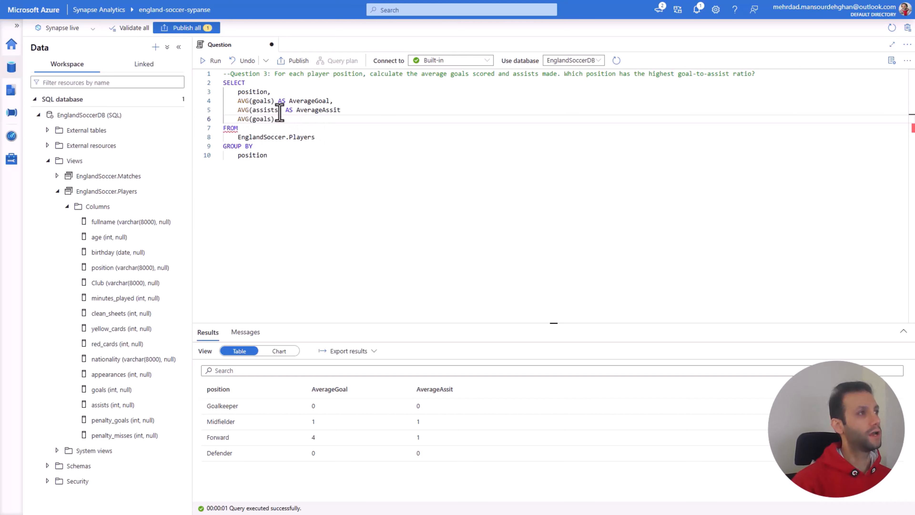
pyautogui.moveTo(282, 110); pyautogui.dragTo(239, 110)
pyautogui.hotkey('ctrl', 'c')
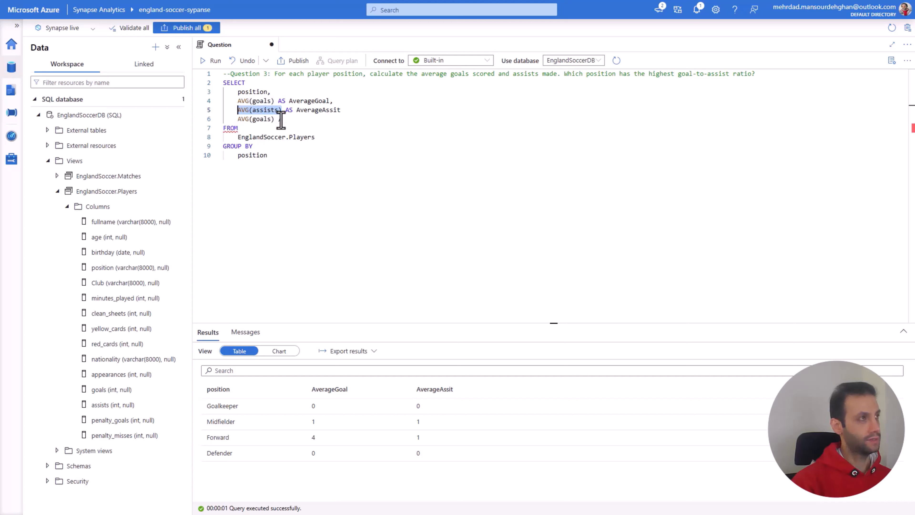
pyautogui.click(310, 120)
pyautogui.hotkey('ctrl', 'v')
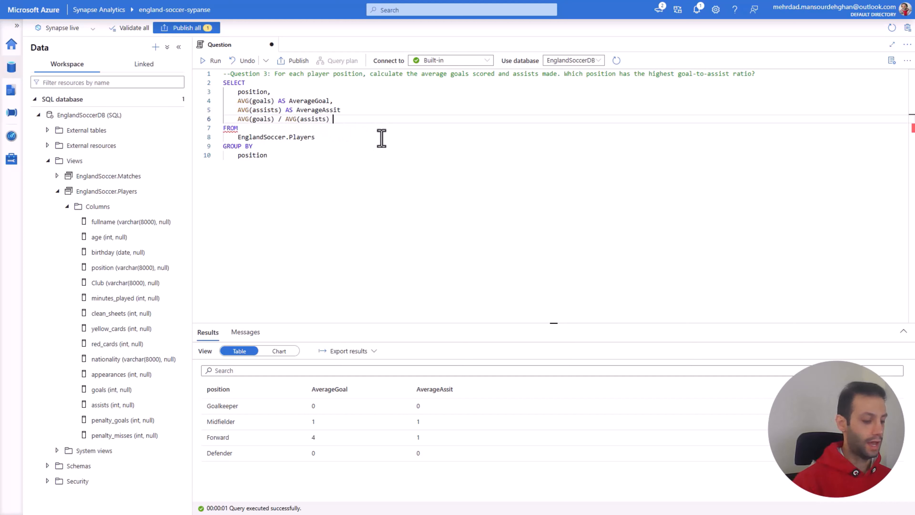
# Step: Alias the division expression as Ratio and add the missing comma after AverageAssit
pyautogui.write('AS ')
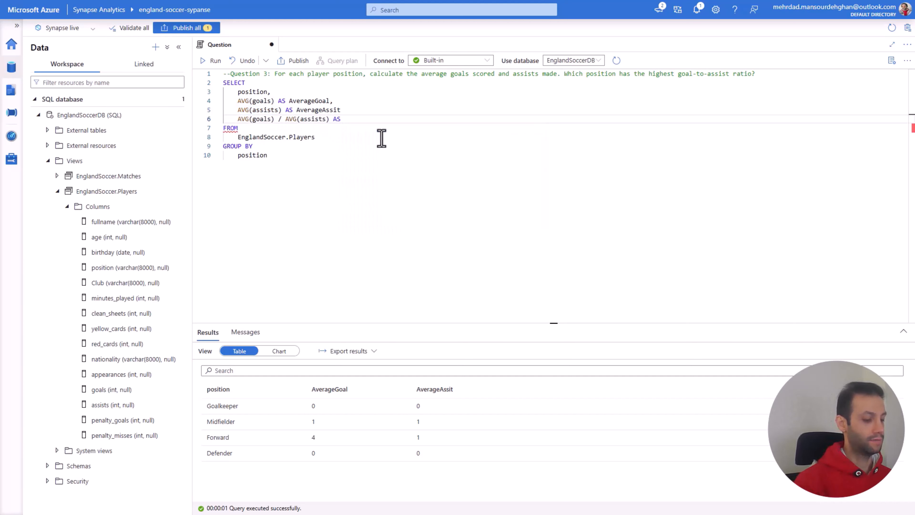
pyautogui.write('Ra')
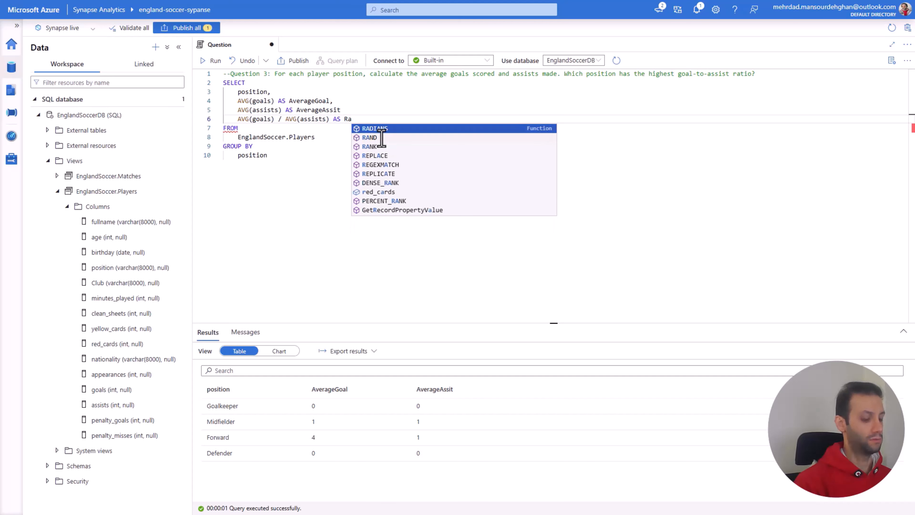
pyautogui.write('tio')
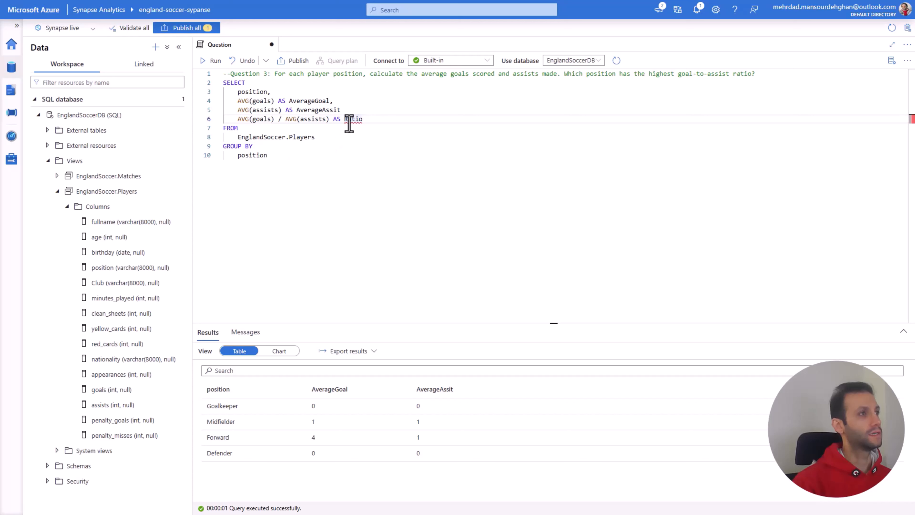
pyautogui.click(342, 111)
pyautogui.write(',')
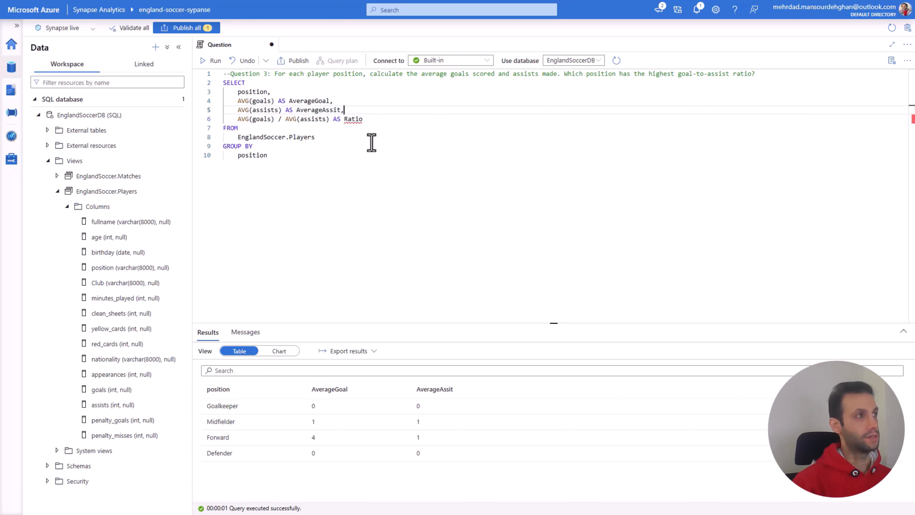
# Step: Run the whole SELECT statement with the Ratio column included
pyautogui.click(297, 155)
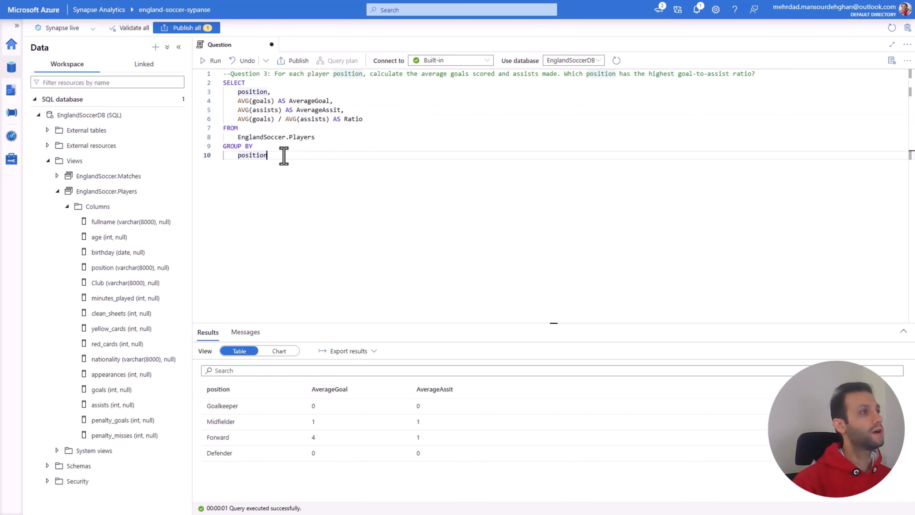
pyautogui.moveTo(284, 156); pyautogui.dragTo(224, 80)
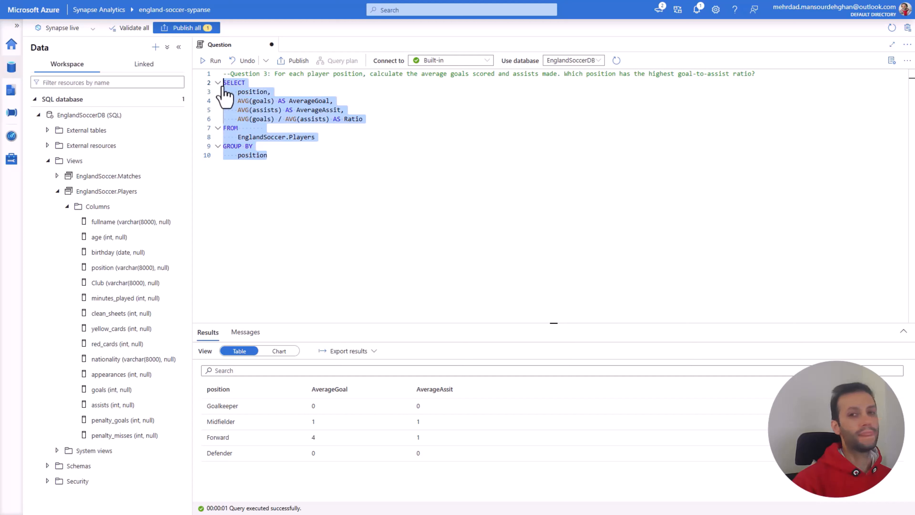
pyautogui.click(217, 64)
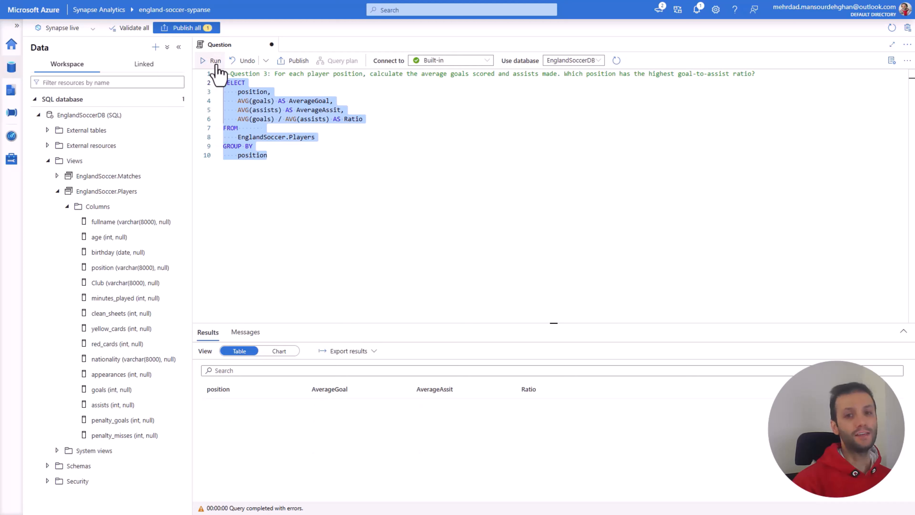
# Step: Comment out the Ratio line, remove the comma after AverageAssit, and rerun the query without it
pyautogui.click(240, 119)
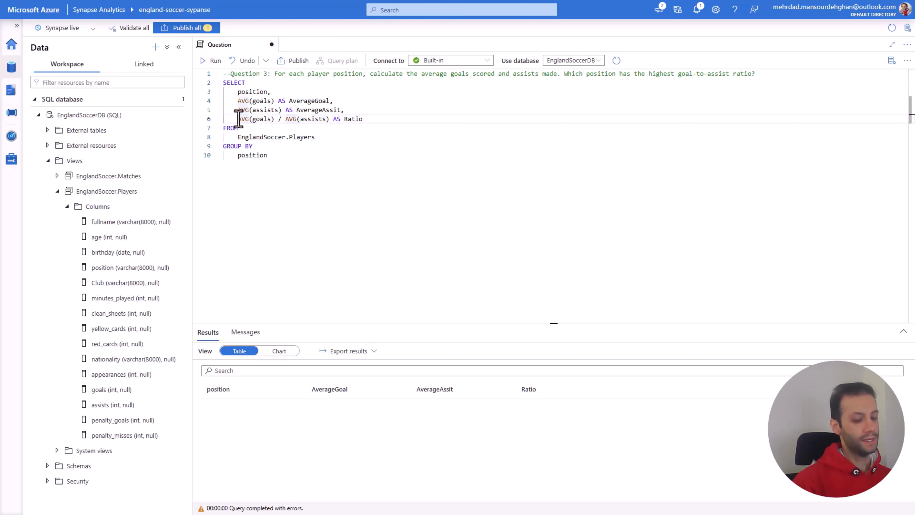
pyautogui.write('--')
pyautogui.moveTo(275, 155); pyautogui.dragTo(225, 106)
pyautogui.moveTo(224, 105); pyautogui.dragTo(223, 87)
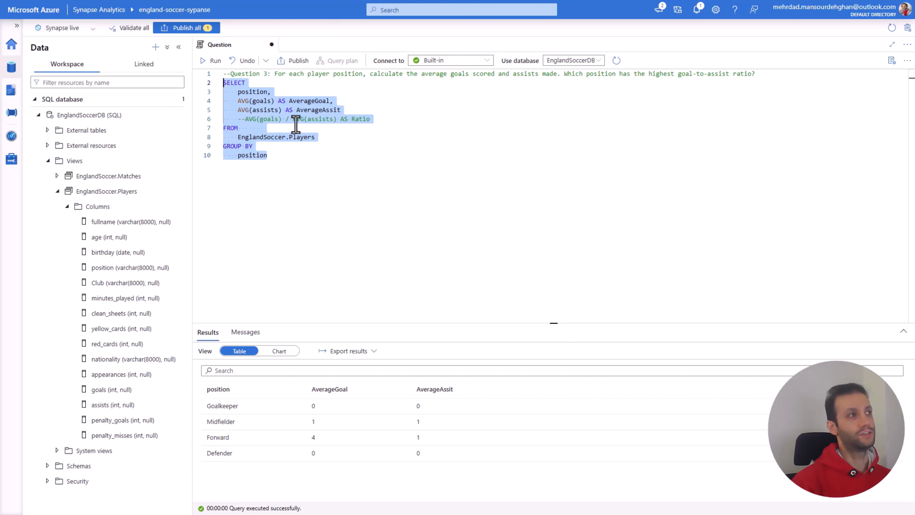
# Step: Uncomment the Ratio line and put the comma back after AverageAssit
pyautogui.click(246, 120)
pyautogui.press('BackSpace')
pyautogui.press('BackSpace')
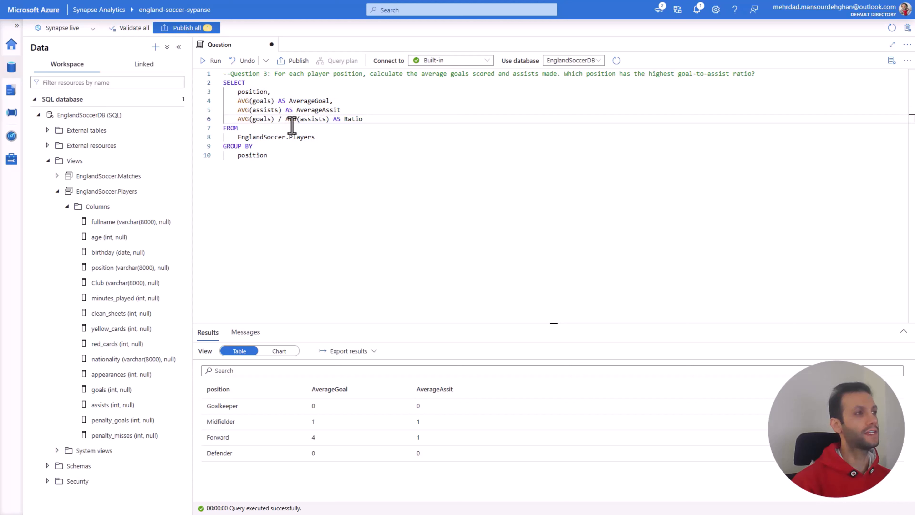
pyautogui.moveTo(329, 120); pyautogui.dragTo(294, 121)
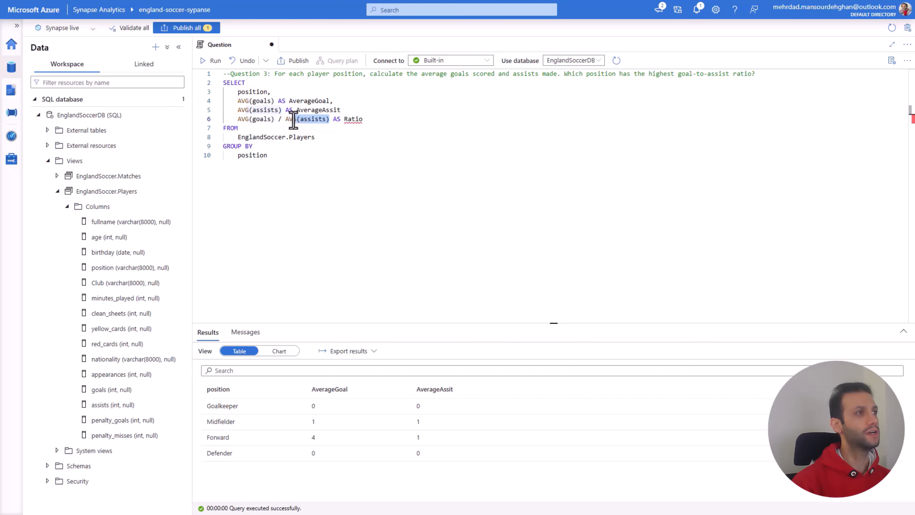
pyautogui.click(351, 110)
pyautogui.write(',')
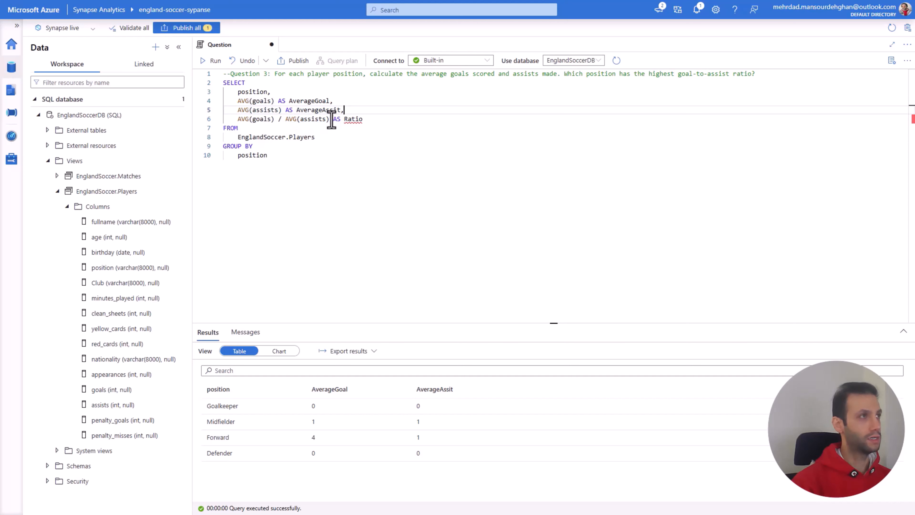
# Step: Replace the AVG(assists) divisor in the Ratio expression with NULLIF(AVG(assists) , 0)
pyautogui.click(321, 120)
pyautogui.moveTo(329, 120); pyautogui.dragTo(285, 120)
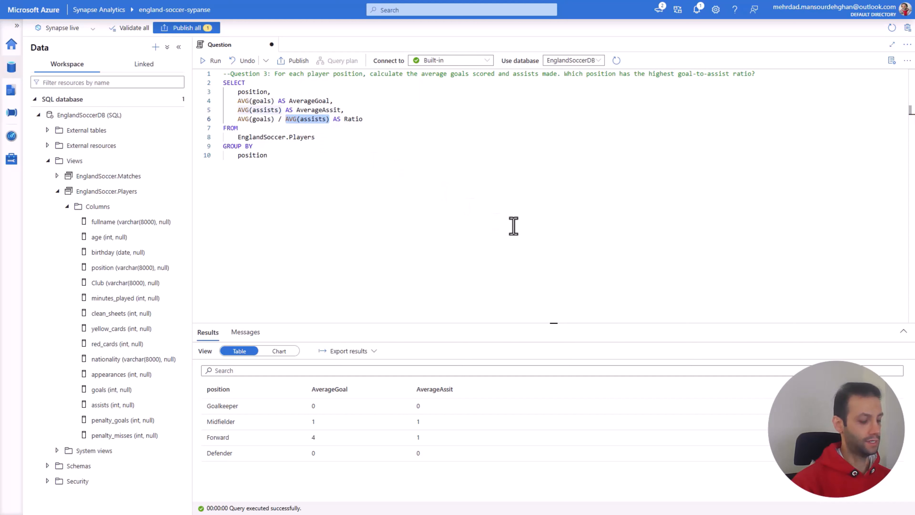
pyautogui.press('BackSpace')
pyautogui.write('NULL')
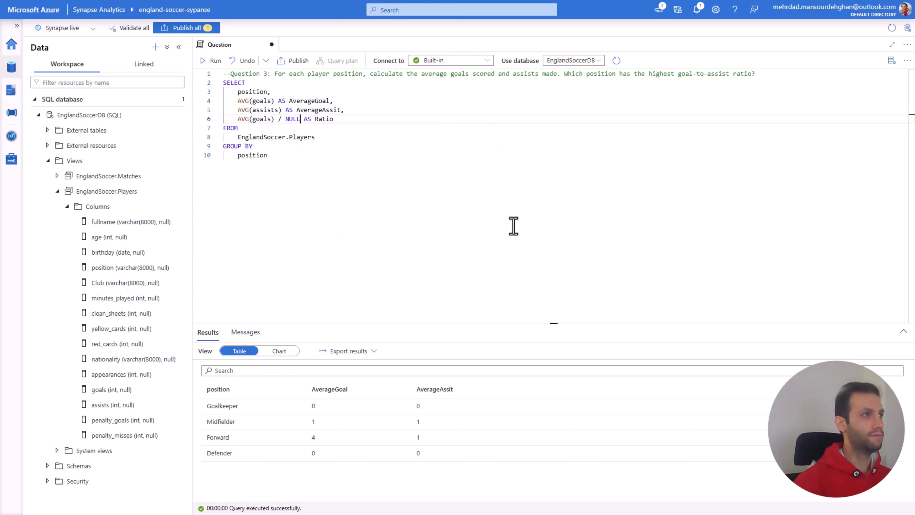
pyautogui.write('IF')
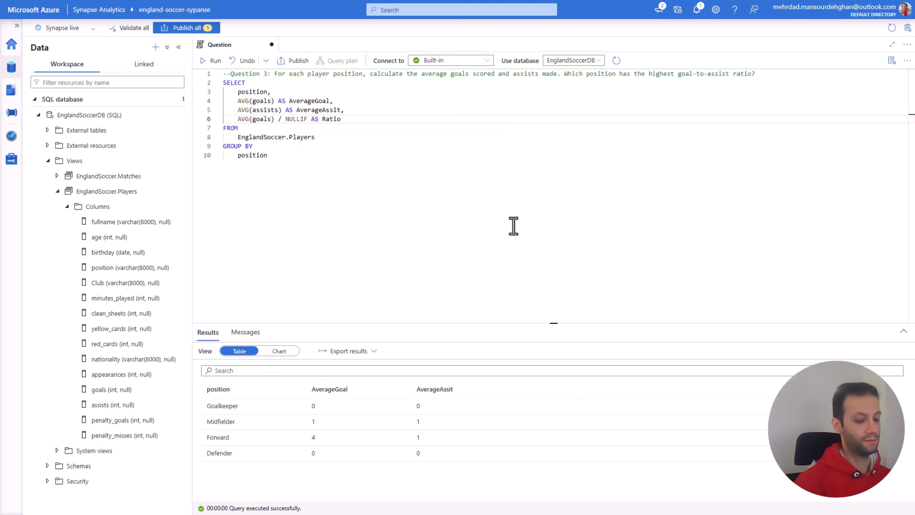
pyautogui.write('(')
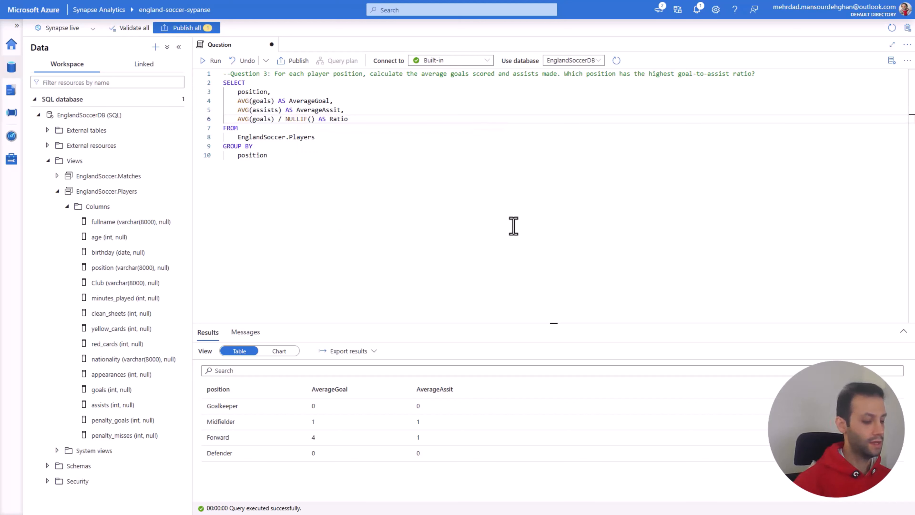
pyautogui.write('AVG(assists)')
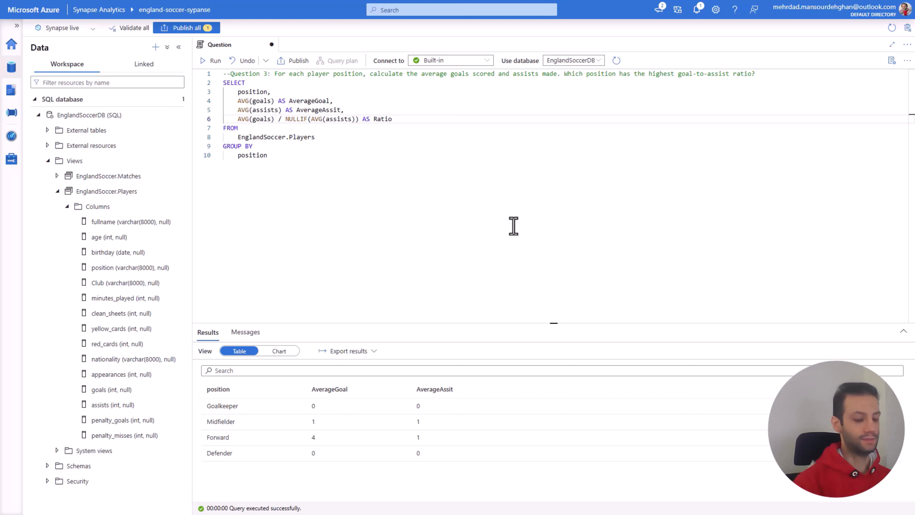
pyautogui.write(' , 0')
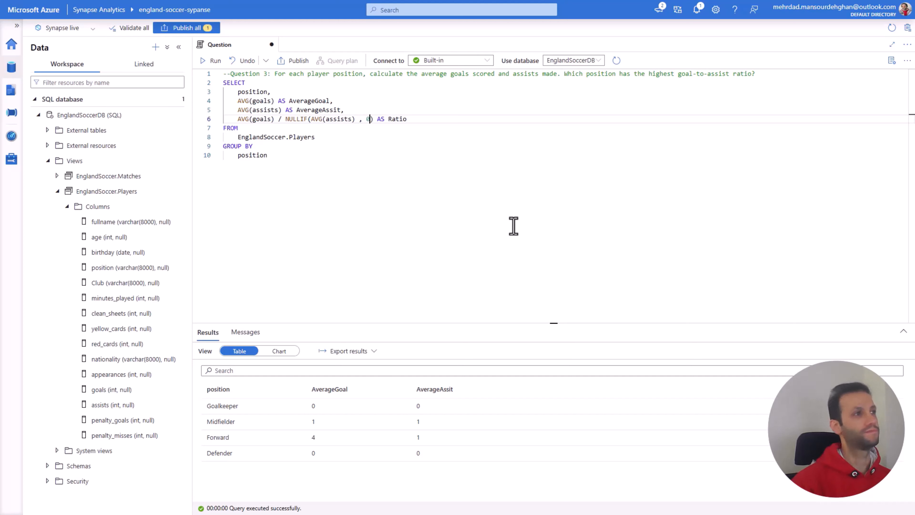
# Step: Run the whole SELECT statement with the NULLIF-protected Ratio expression
pyautogui.click(362, 176)
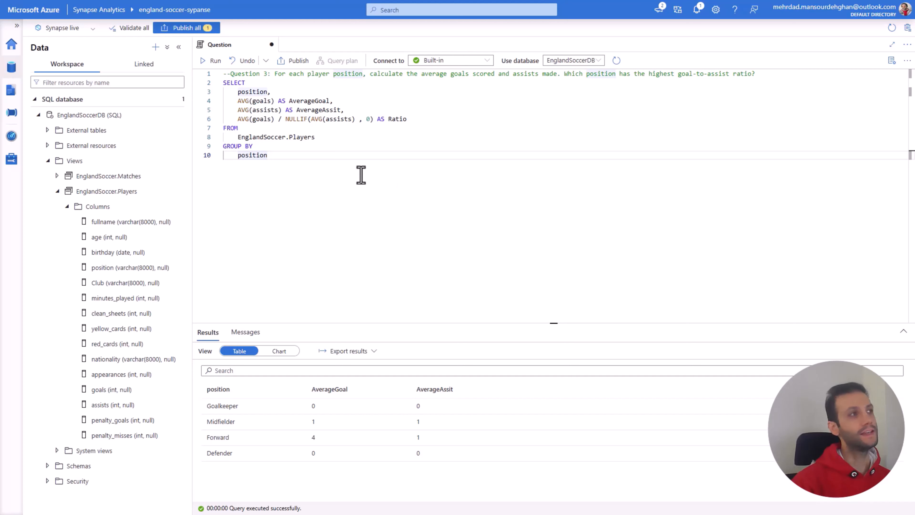
pyautogui.moveTo(288, 155); pyautogui.dragTo(222, 86)
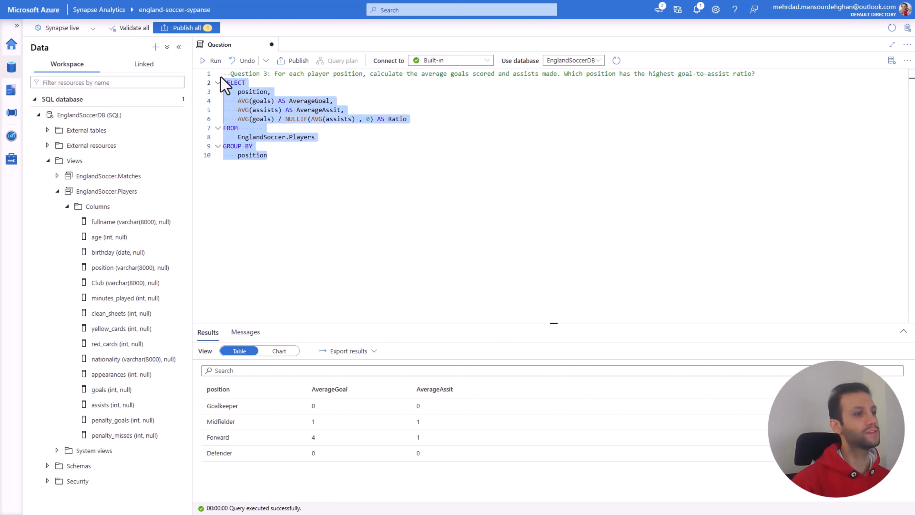
pyautogui.click(216, 64)
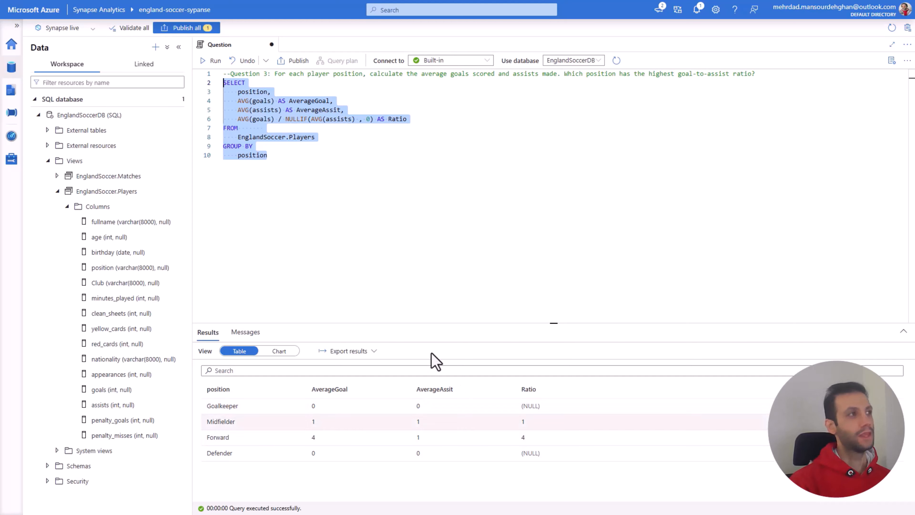
# Step: Add an uppercase ORDER BY clause on a new line below the GROUP BY position column
pyautogui.click(284, 159)
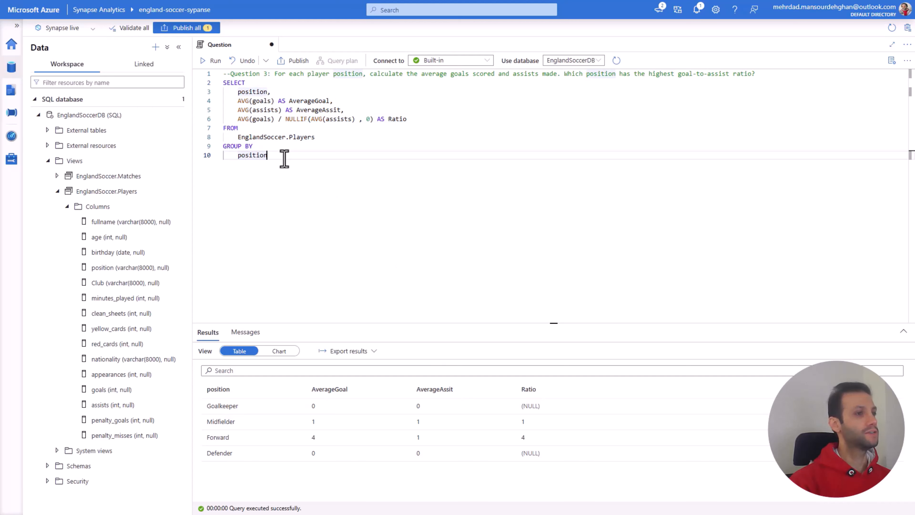
pyautogui.press('Return')
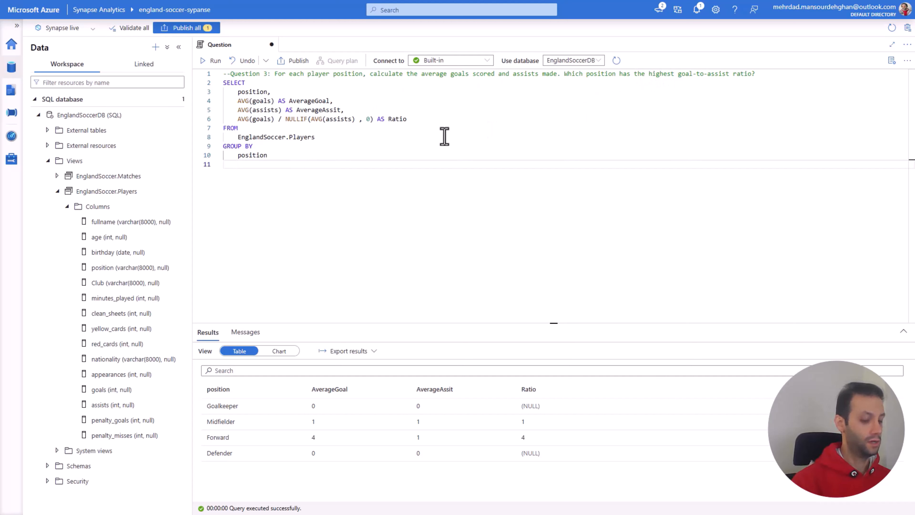
pyautogui.write('order   by')
pyautogui.press('Tab')
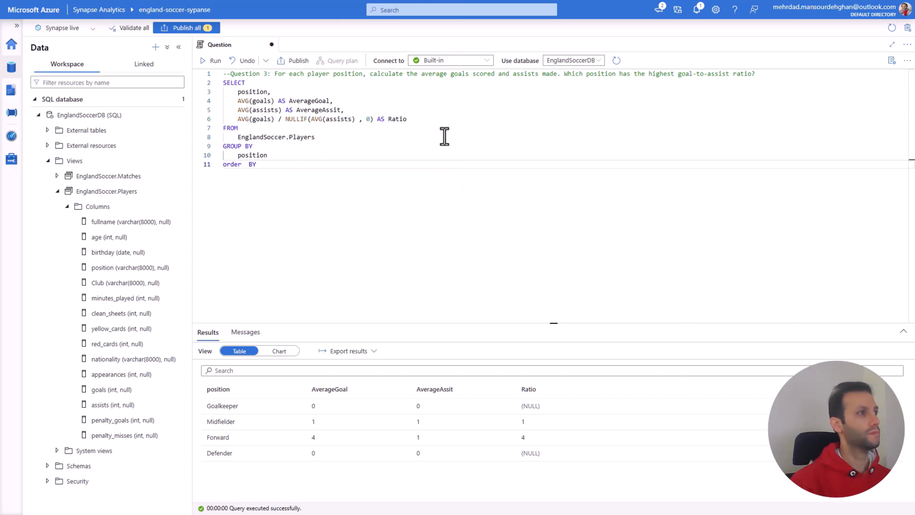
pyautogui.doubleClick(232, 165)
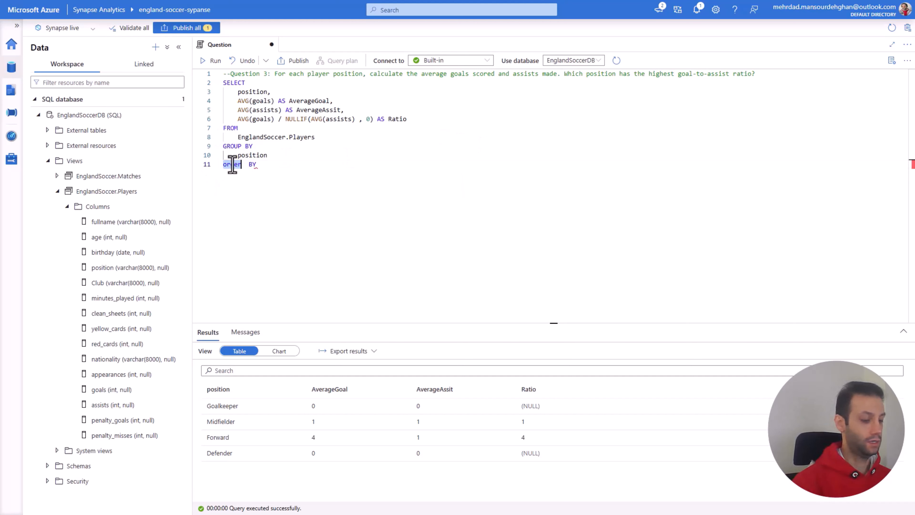
pyautogui.write('ORDER')
pyautogui.click(260, 162)
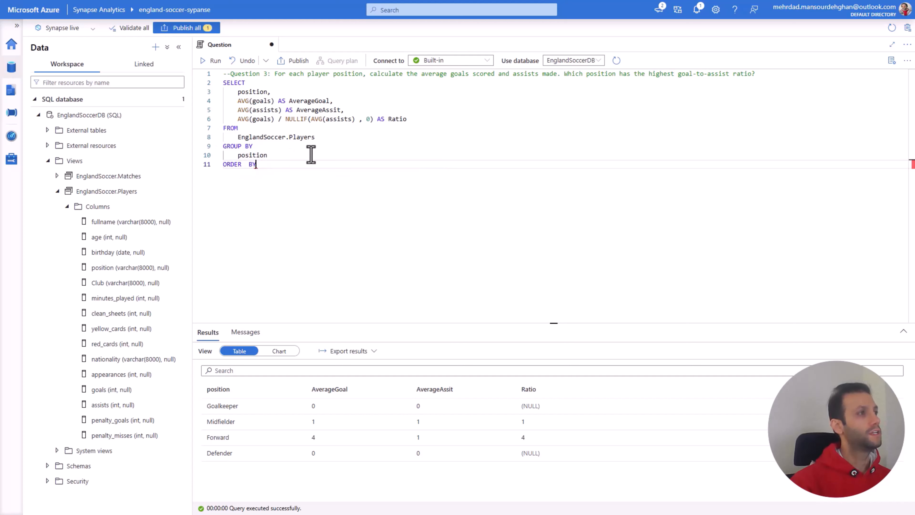
# Step: Complete the ORDER BY clause with Ratio DESC and rerun the whole query
pyautogui.moveTo(406, 119); pyautogui.dragTo(389, 119)
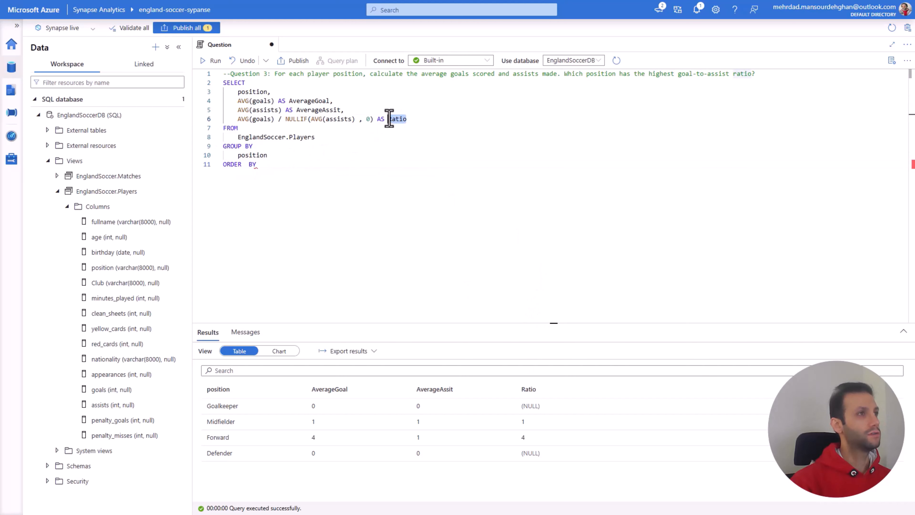
pyautogui.hotkey('ctrl', 'c')
pyautogui.click(306, 164)
pyautogui.hotkey('ctrl', 'v')
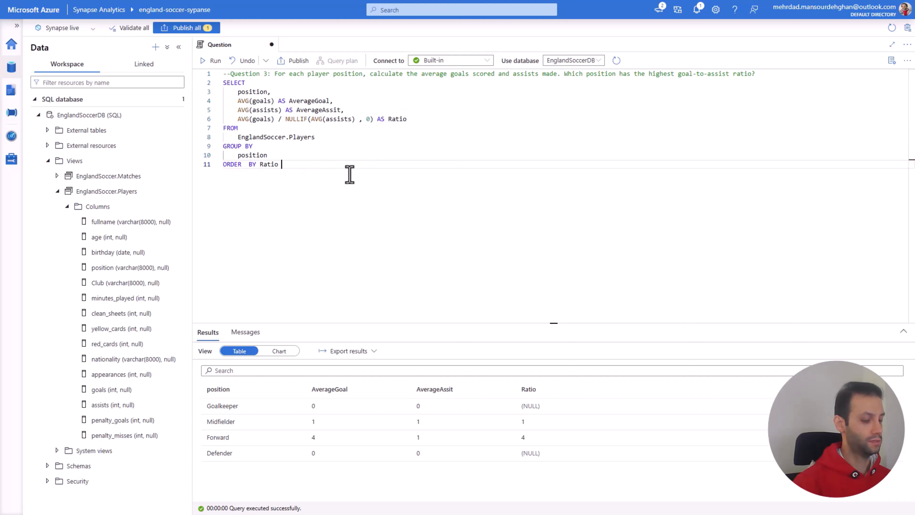
pyautogui.write('DE')
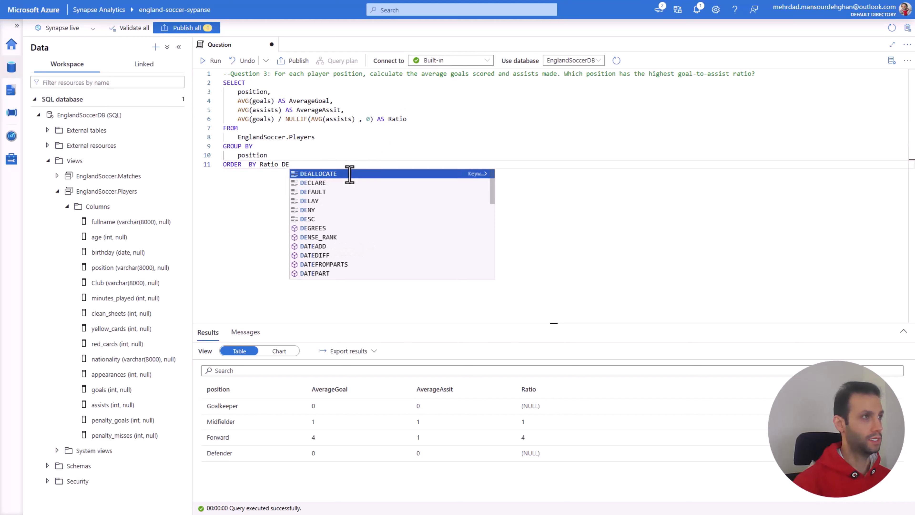
pyautogui.write('SC')
pyautogui.moveTo(350, 175); pyautogui.dragTo(223, 83)
pyautogui.click(212, 61)
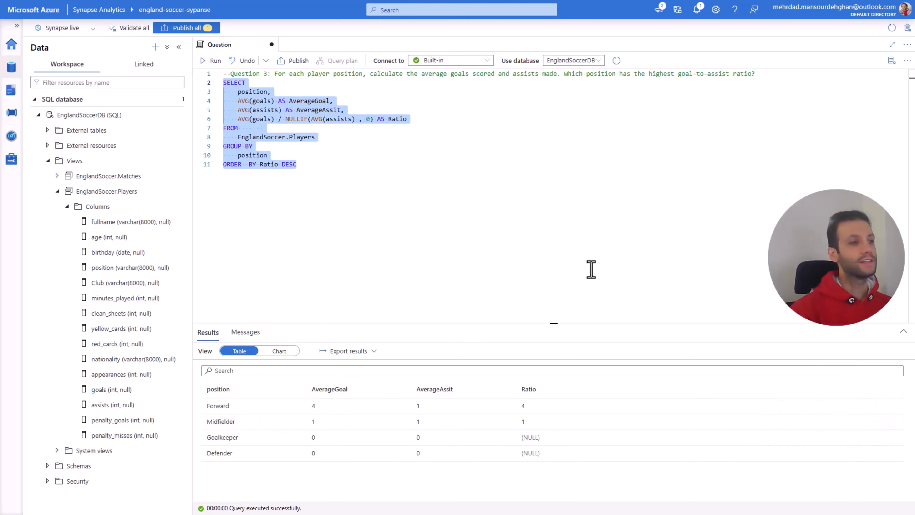
# Step: Show the query results as a chart in an enlarged results area and set the chart type to Pie
pyautogui.click(284, 352)
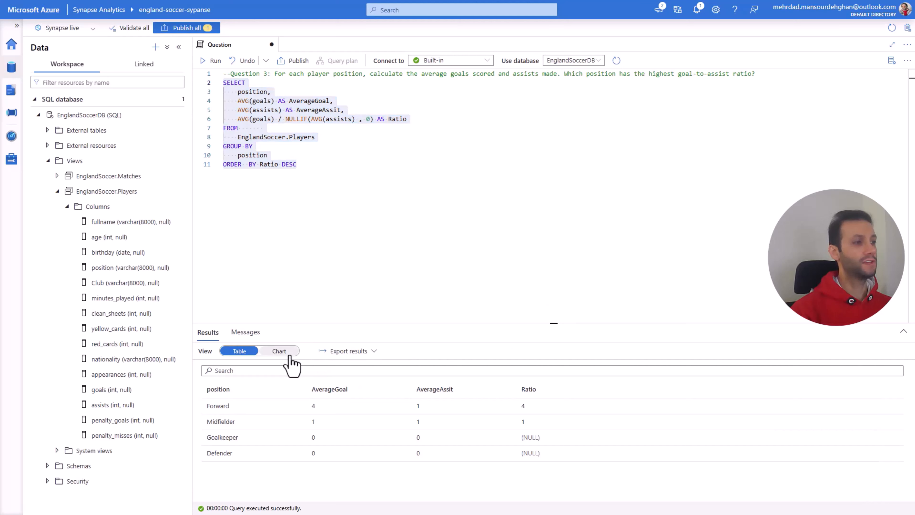
pyautogui.moveTo(554, 323); pyautogui.dragTo(552, 265)
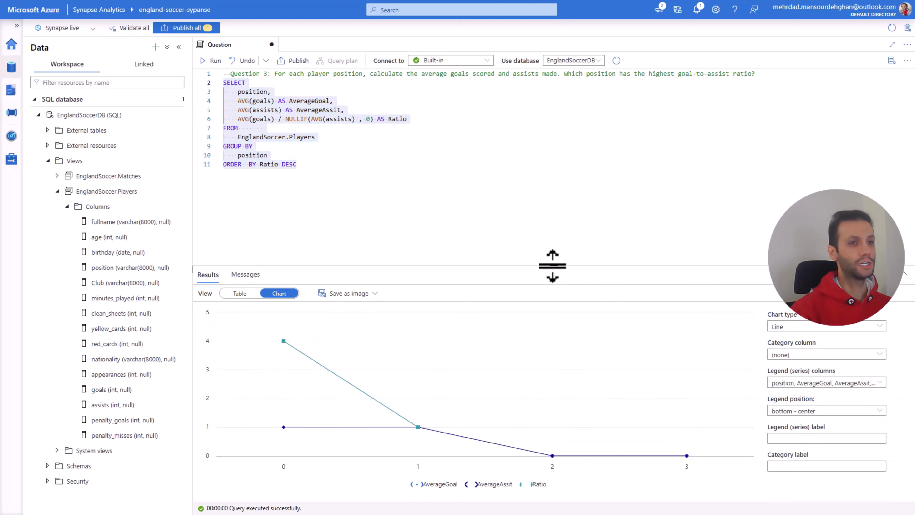
pyautogui.click(795, 327)
pyautogui.click(783, 404)
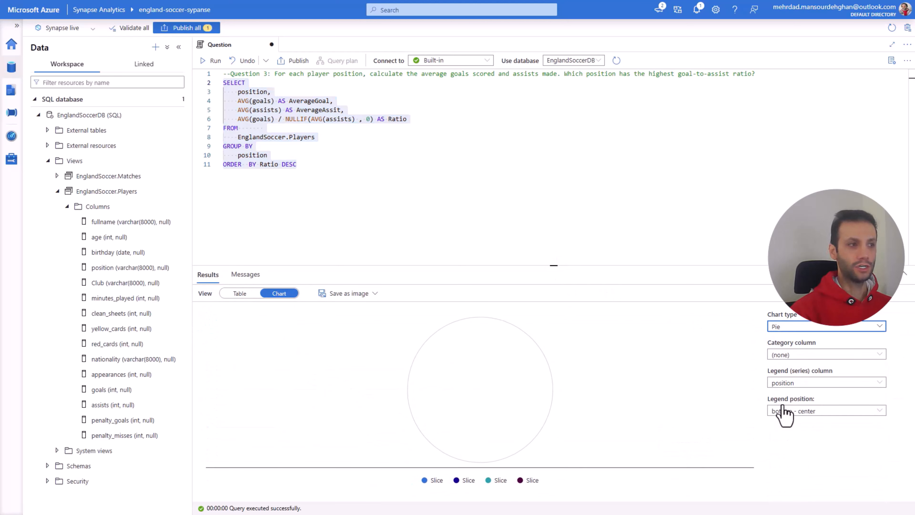
# Step: Set the pie chart's category column to position and its legend (series) column to Ratio
pyautogui.click(787, 355)
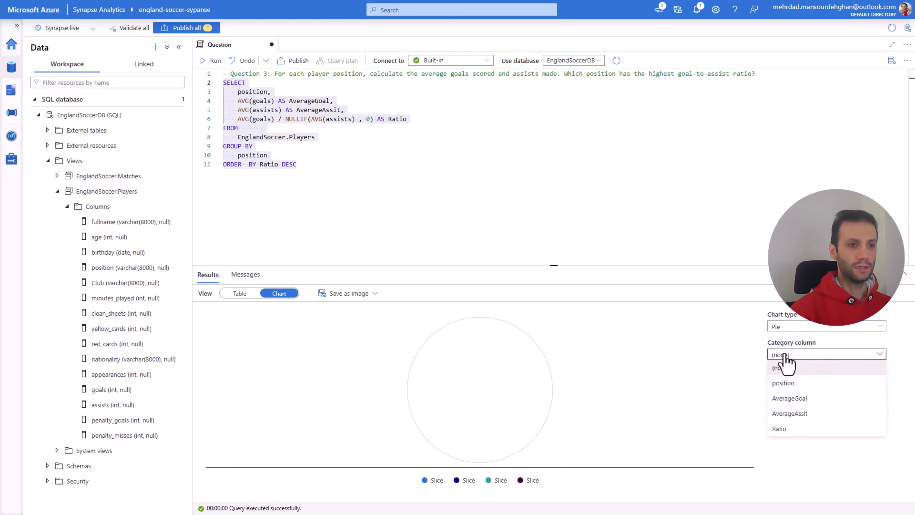
pyautogui.click(783, 383)
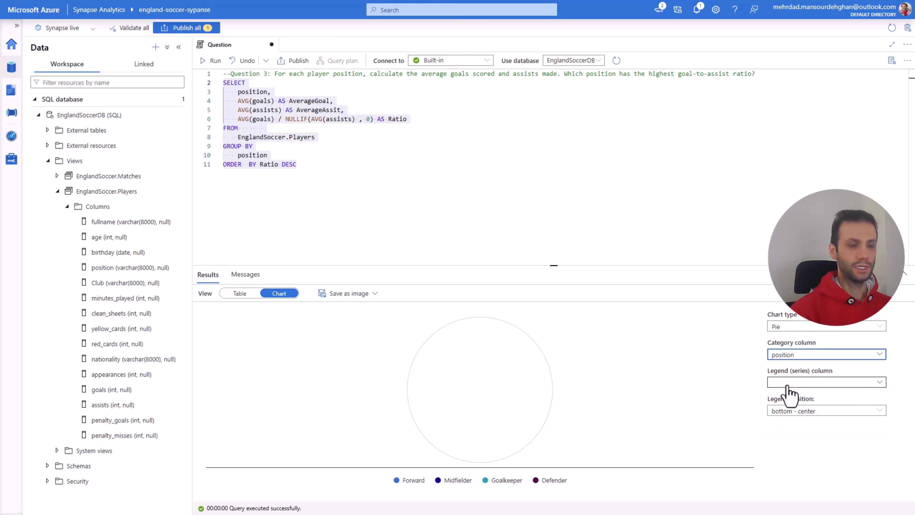
pyautogui.click(787, 384)
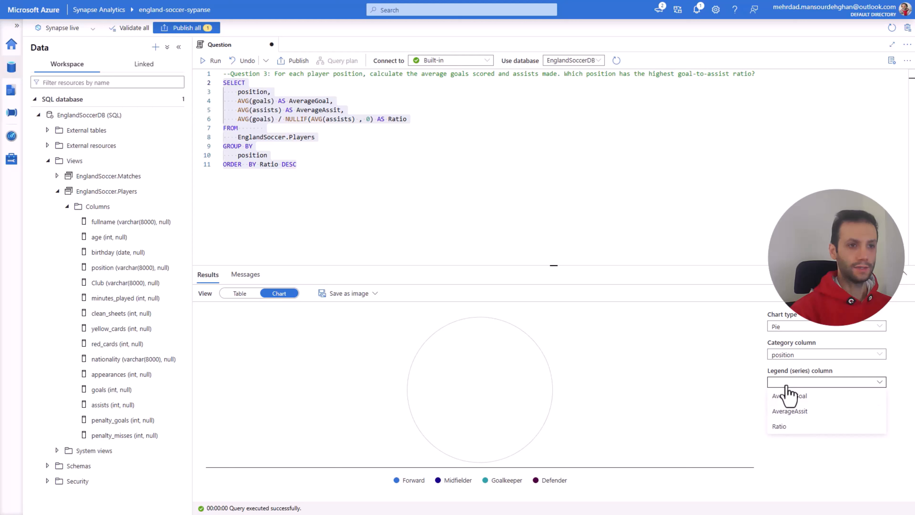
pyautogui.click(780, 428)
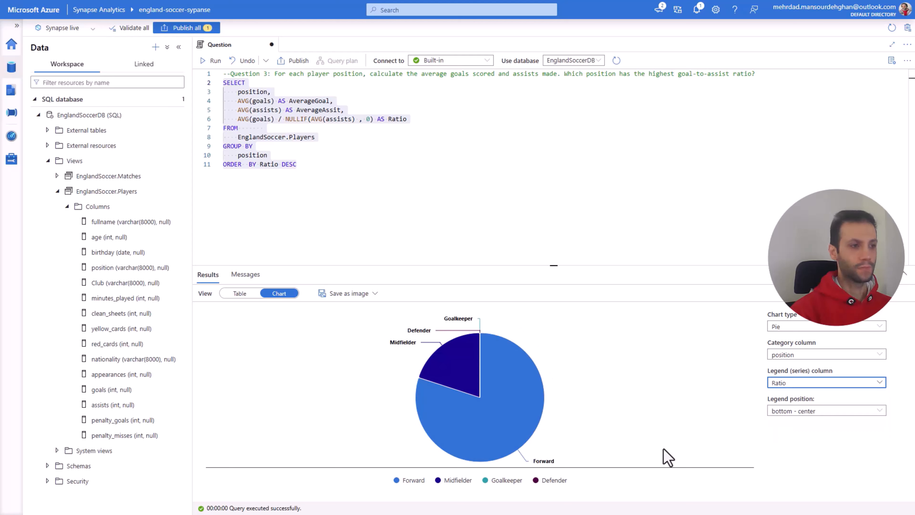
pyautogui.moveTo(527, 374)
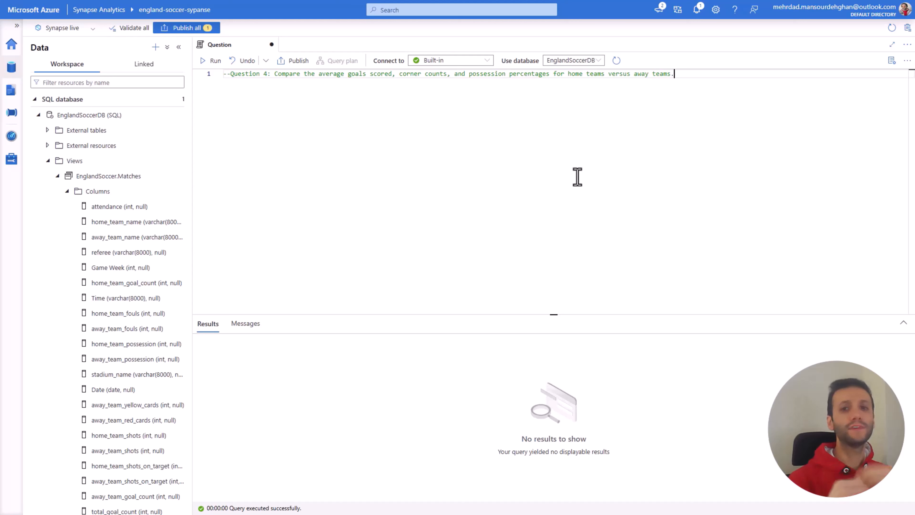
# Step: Start a SELECT statement below the Question 4 comment, leaving one blank line between them
pyautogui.press('Return')
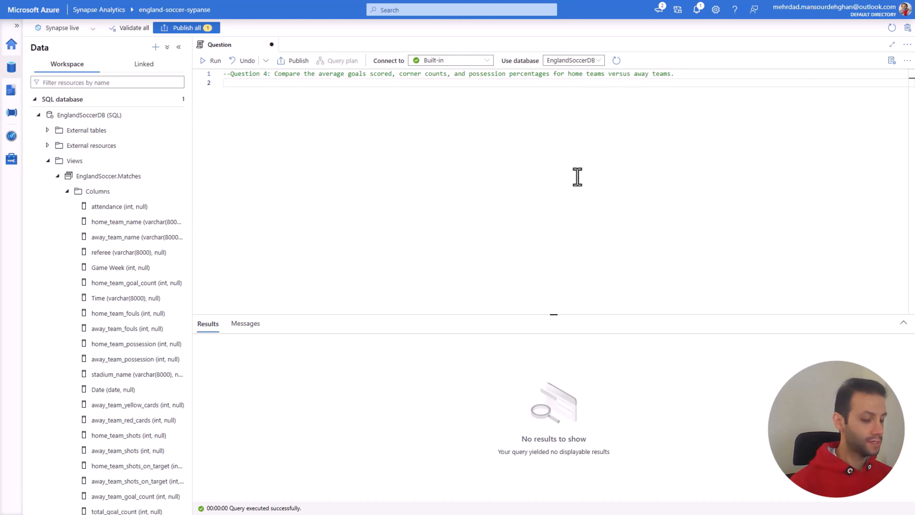
pyautogui.press('Return')
pyautogui.write('SE')
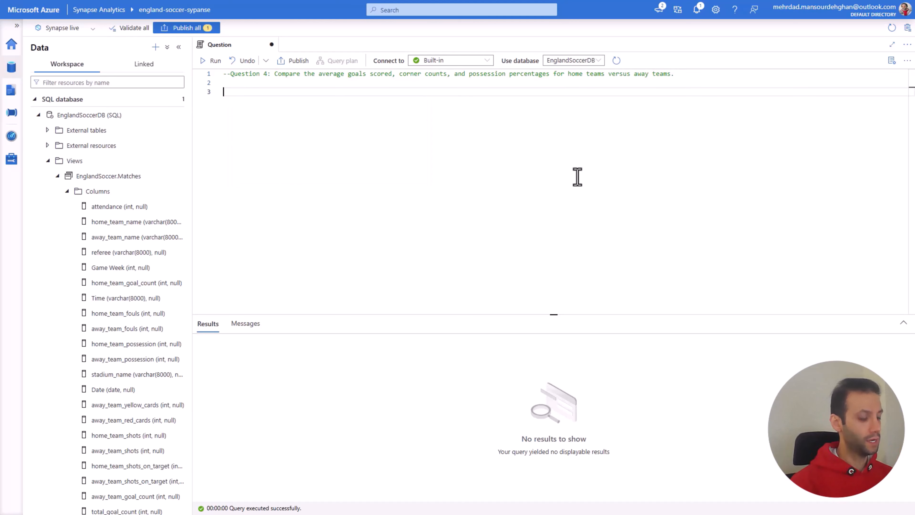
pyautogui.write('LECT')
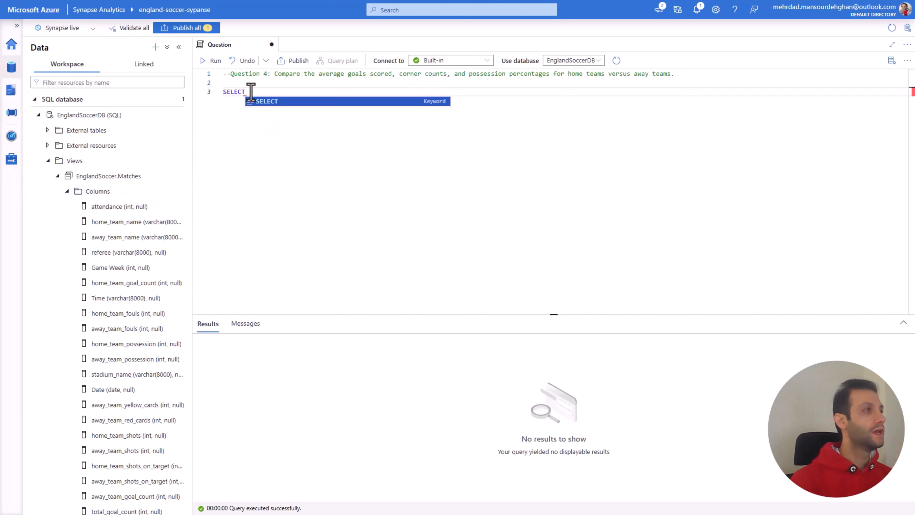
pyautogui.press('Return')
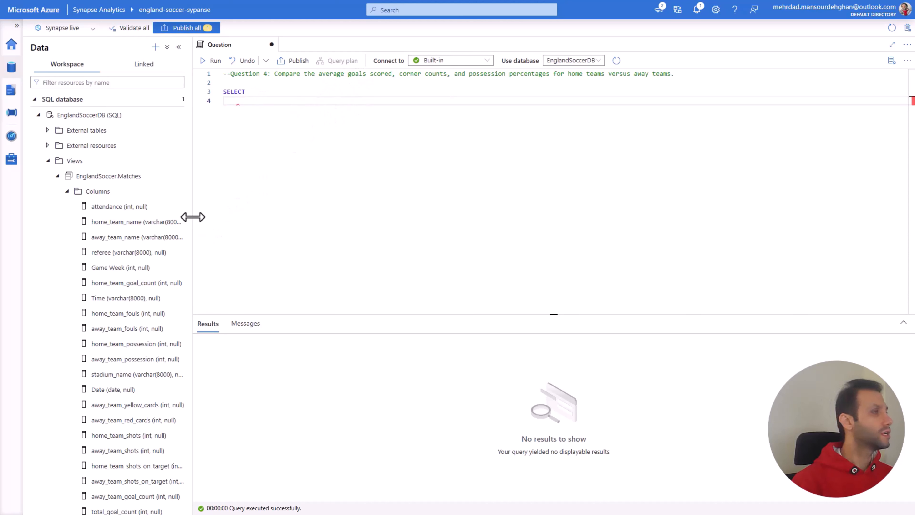
# Step: Add home_team_goal_count from EnglandSoccer.Matches as the first column of the SELECT statement
pyautogui.scroll(-1, 187, 214)
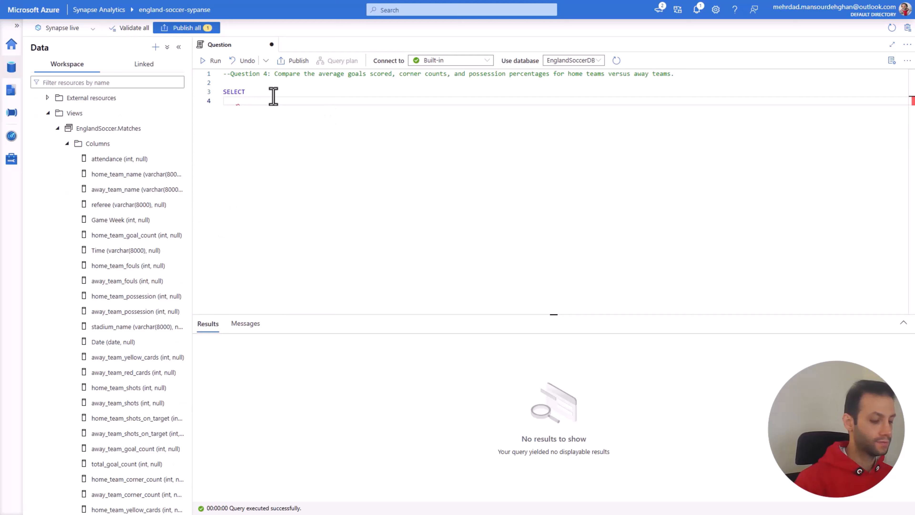
pyautogui.write('HOM')
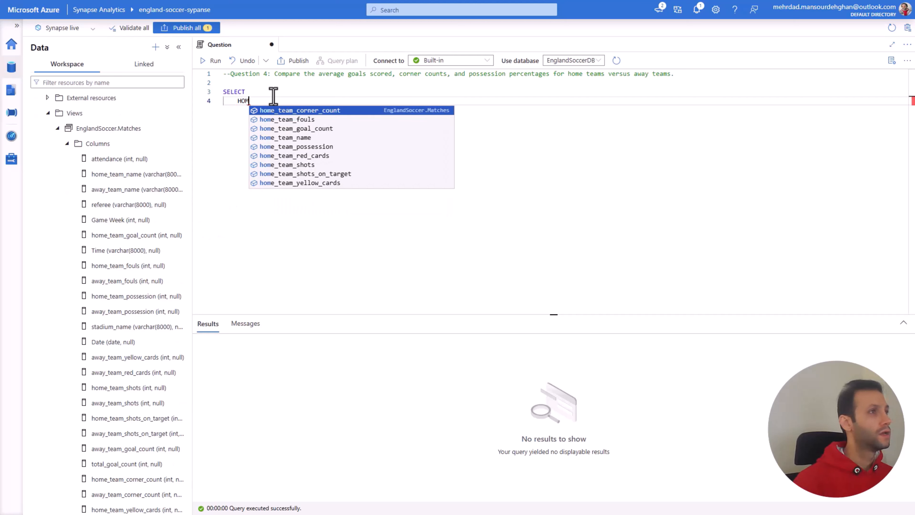
pyautogui.press('Down')
pyautogui.press('Down')
pyautogui.press('Return')
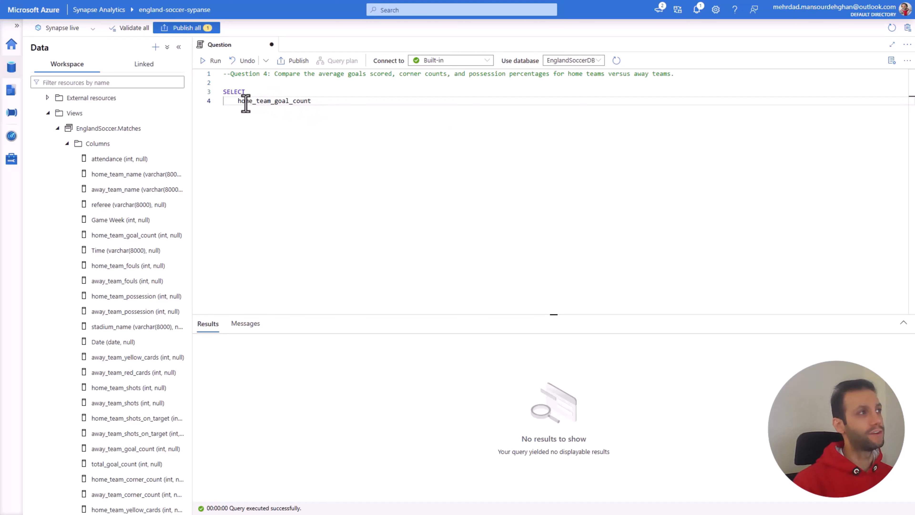
# Step: Wrap the home_team_goal_count column in the AVG function
pyautogui.click(238, 101)
pyautogui.write('avg')
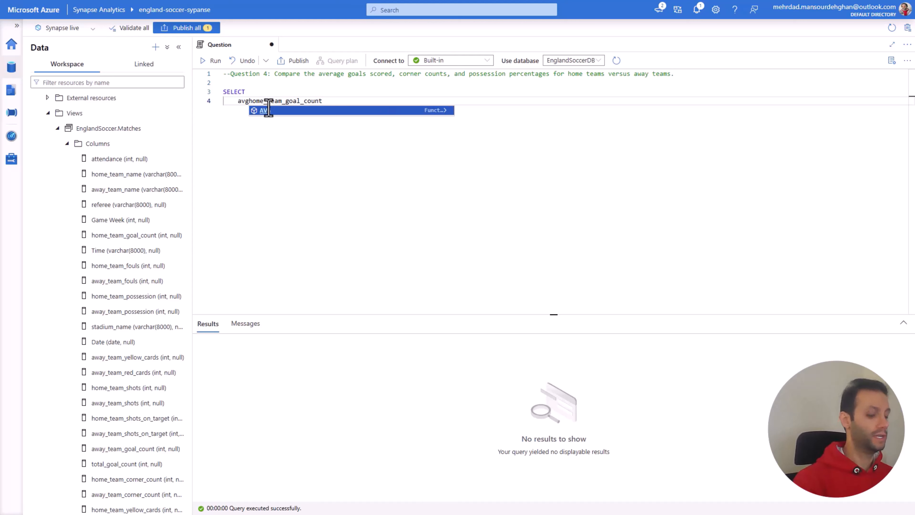
pyautogui.press('BackSpace')
pyautogui.press('BackSpace')
pyautogui.write('AVG')
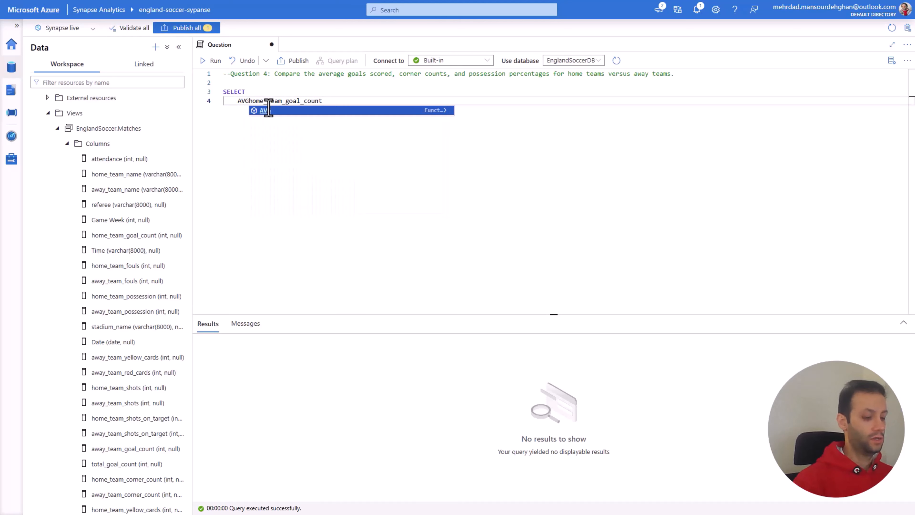
pyautogui.write('(')
pyautogui.click(333, 101)
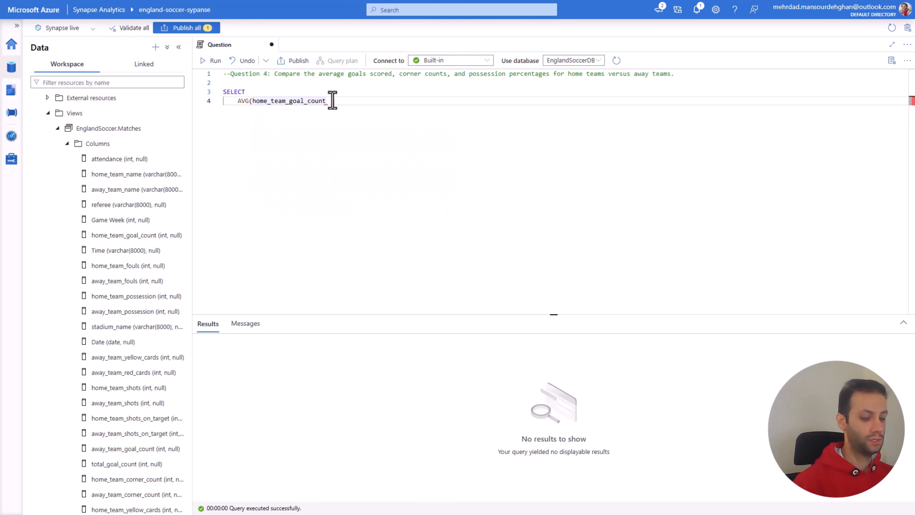
pyautogui.write(')')
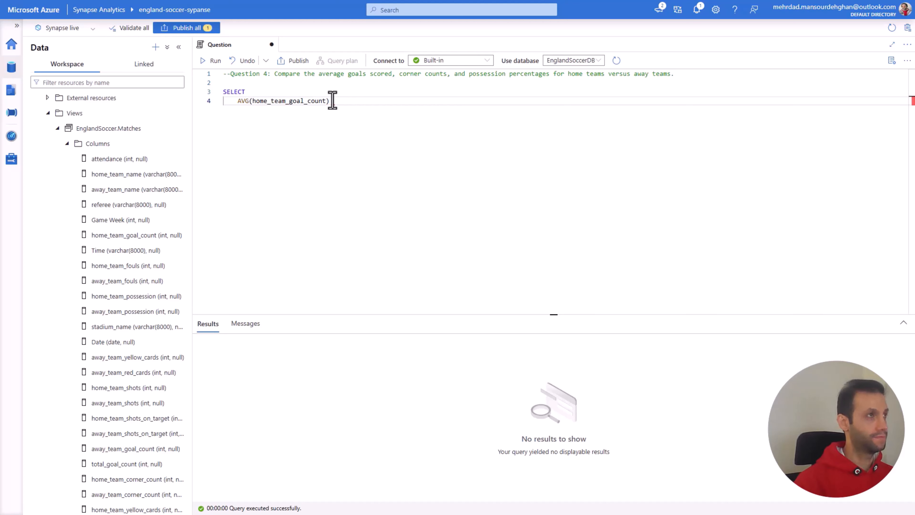
pyautogui.write(' AS ')
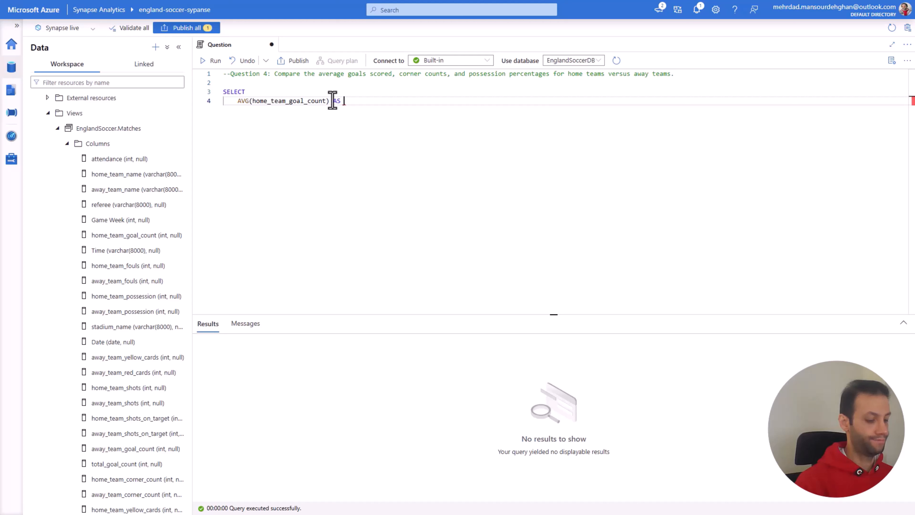
pyautogui.write('g')
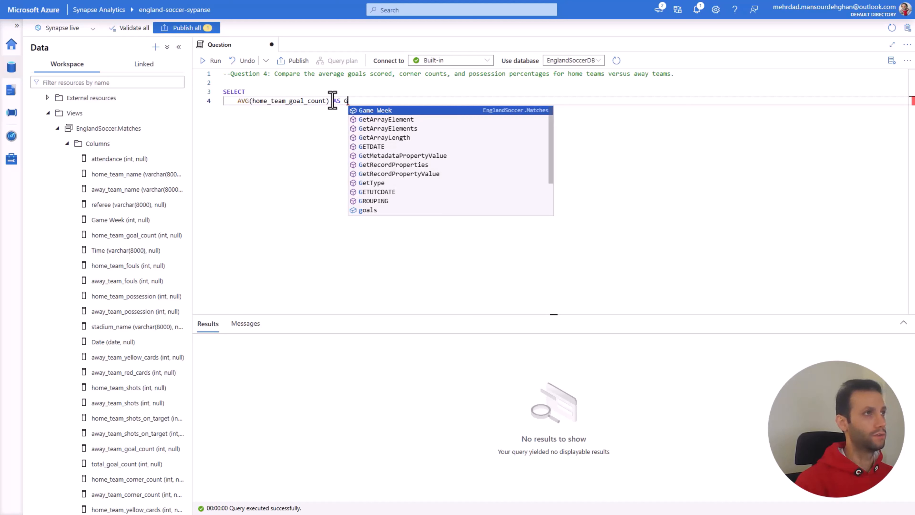
# Step: Alias the goal average as Avgera_Goal, followed by a comma, and start a new line for the next column
pyautogui.press('BackSpace')
pyautogui.write('Avgera')
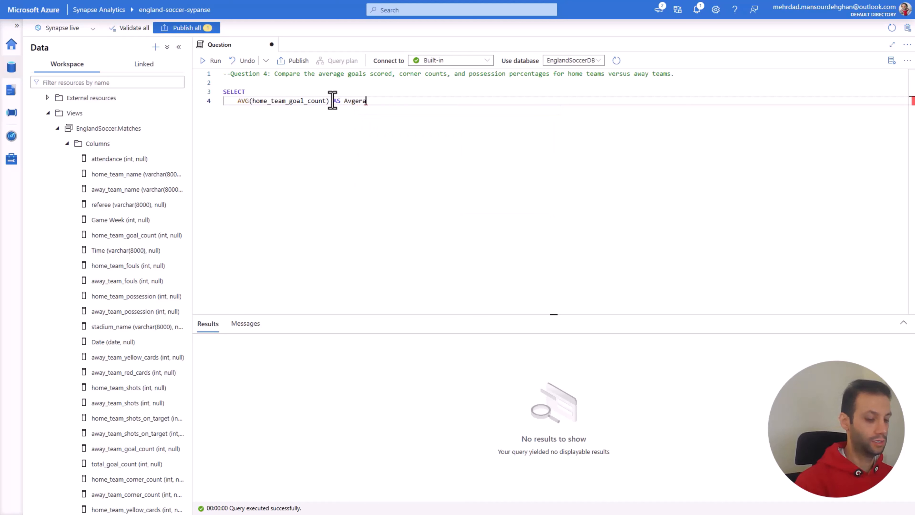
pyautogui.write('_Ga')
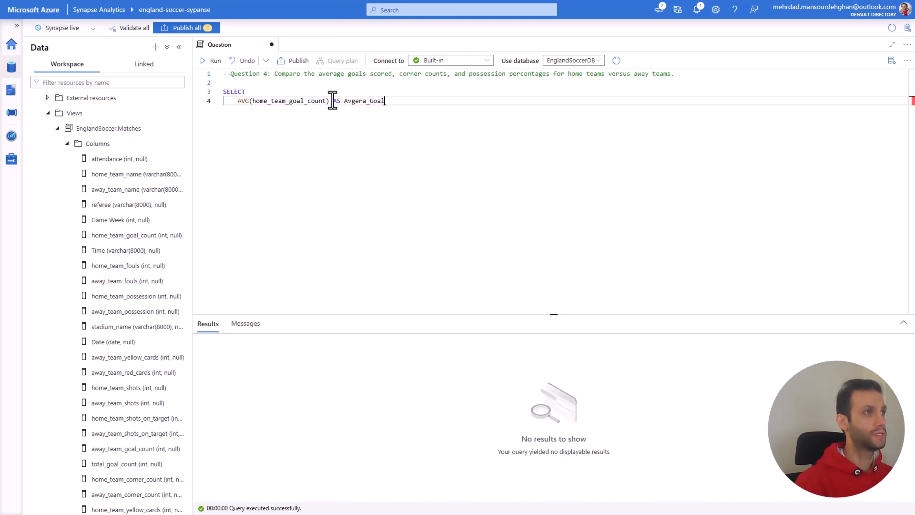
pyautogui.write('al,')
pyautogui.press('Return')
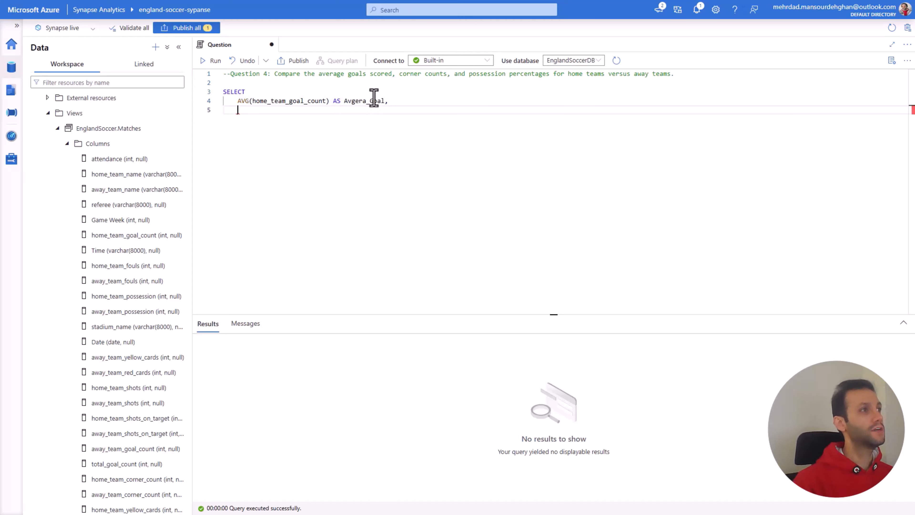
# Step: Duplicate the goal average line below itself and change the copy's column to home_team_corner_count
pyautogui.moveTo(388, 102); pyautogui.dragTo(237, 100)
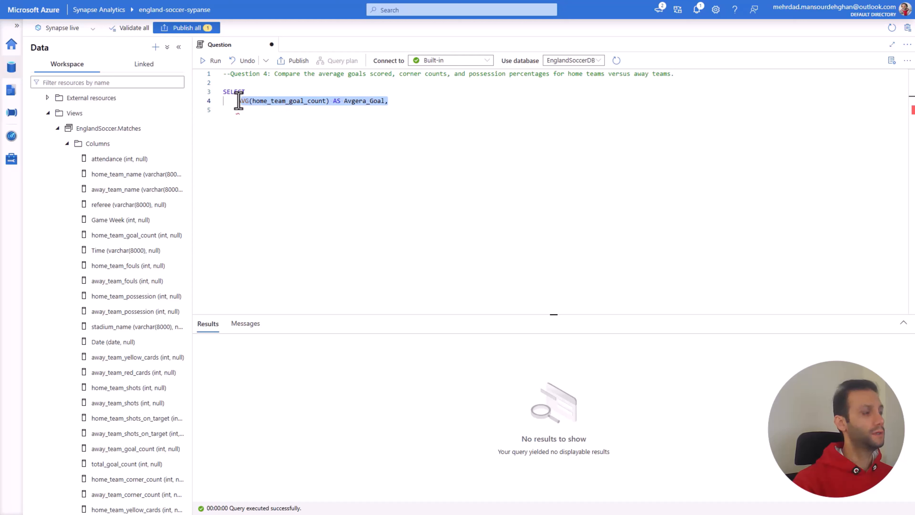
pyautogui.hotkey('ctrl', 'c')
pyautogui.click(241, 112)
pyautogui.hotkey('ctrl', 'v')
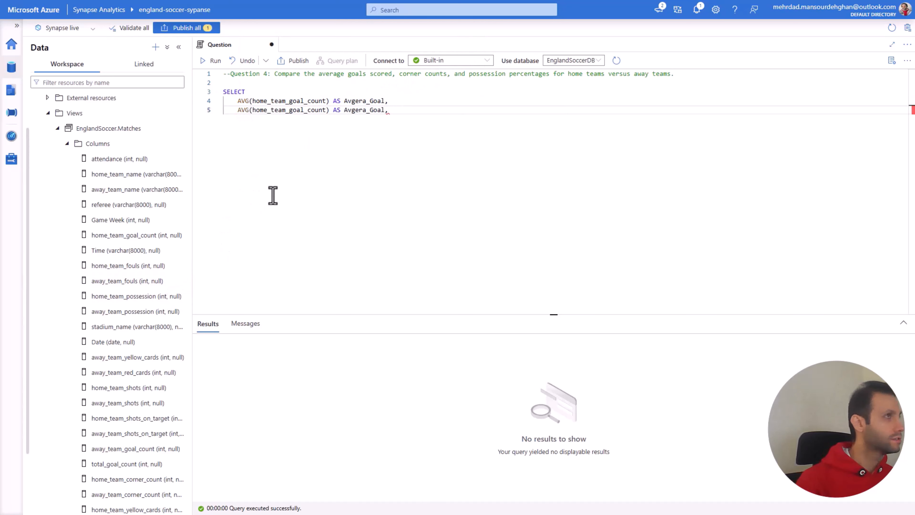
pyautogui.moveTo(326, 110); pyautogui.dragTo(265, 110)
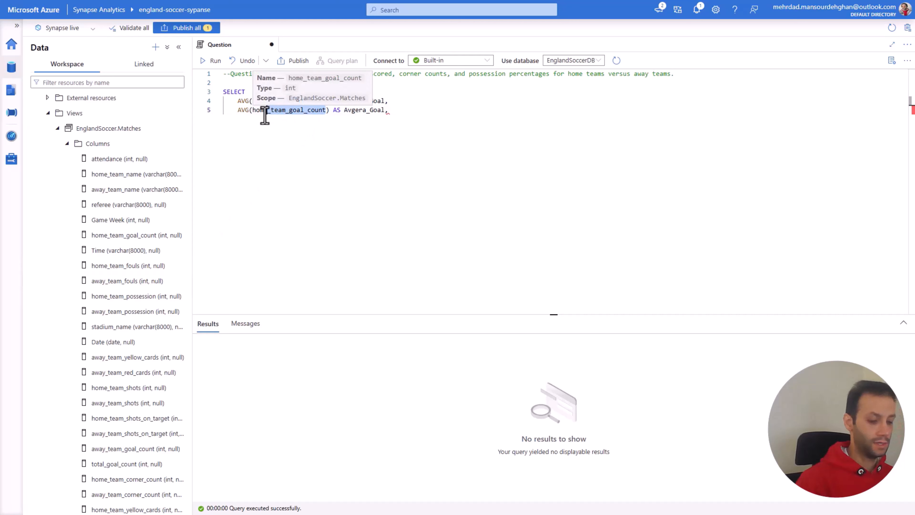
pyautogui.write('_co')
pyautogui.press('Tab')
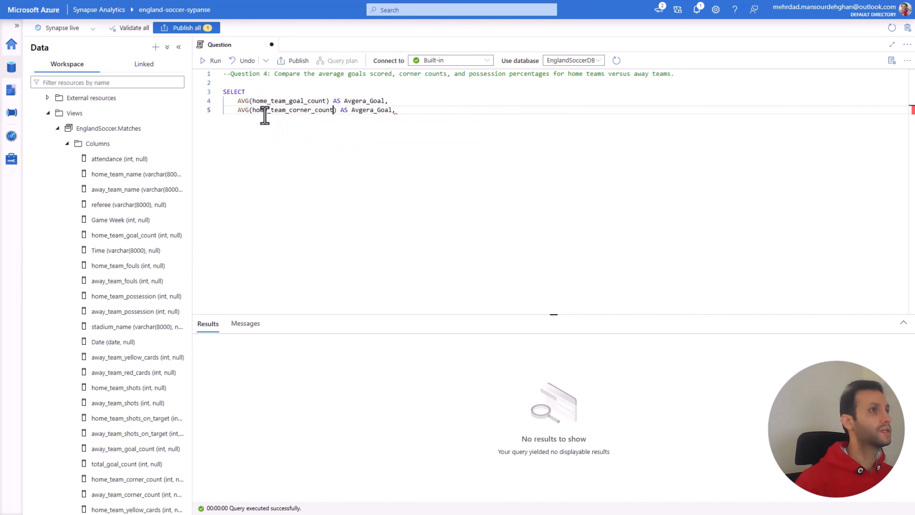
# Step: Add another copy of the average line below the corner line, using home_team_possession as its column
pyautogui.moveTo(409, 112); pyautogui.dragTo(237, 112)
pyautogui.click(407, 111)
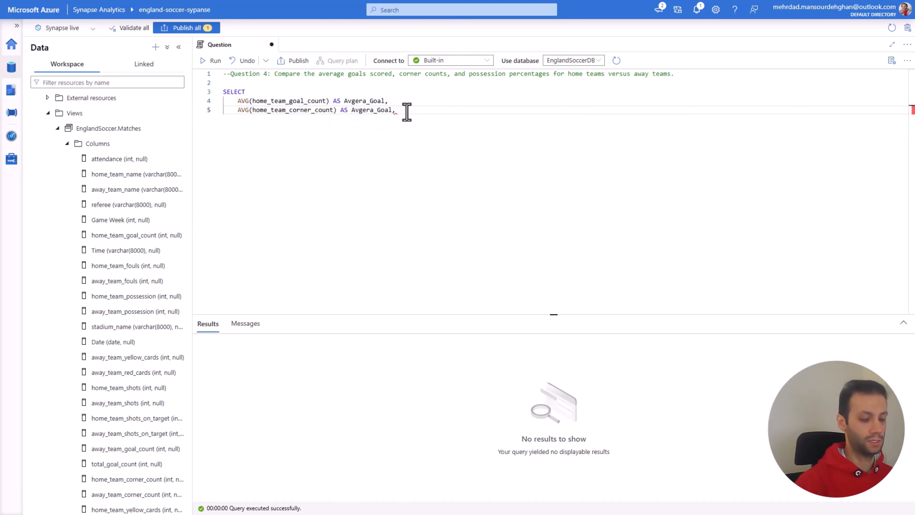
pyautogui.press('Return')
pyautogui.hotkey('ctrl', 'v')
pyautogui.moveTo(333, 119); pyautogui.dragTo(272, 121)
pyautogui.press('BackSpace')
pyautogui.write('po')
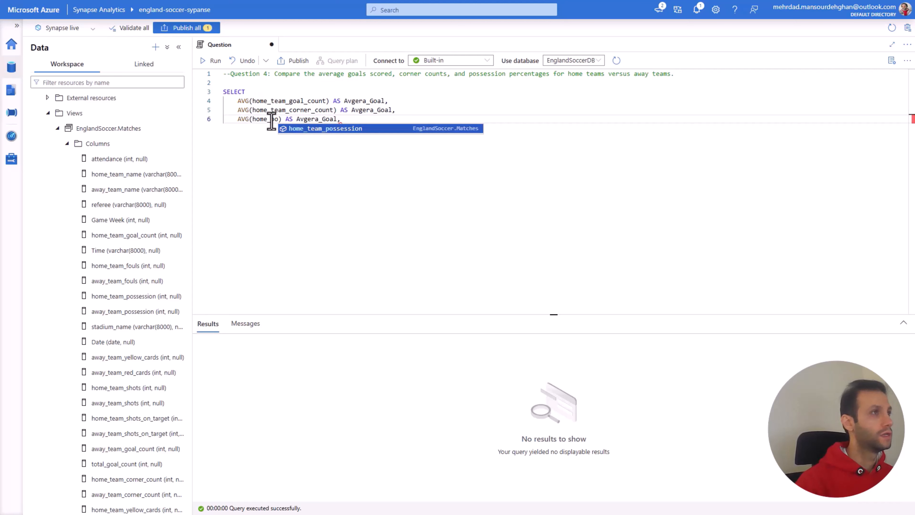
pyautogui.press('Tab')
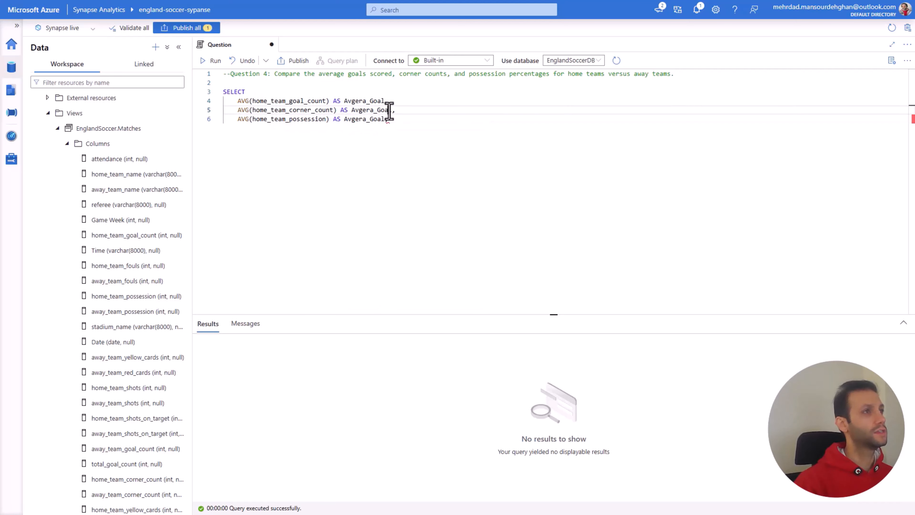
# Step: Rename the corner and possession aliases to Avgera_Corner and Avgera_Possession, and remove the trailing comma after the last column
pyautogui.moveTo(393, 110); pyautogui.dragTo(379, 112)
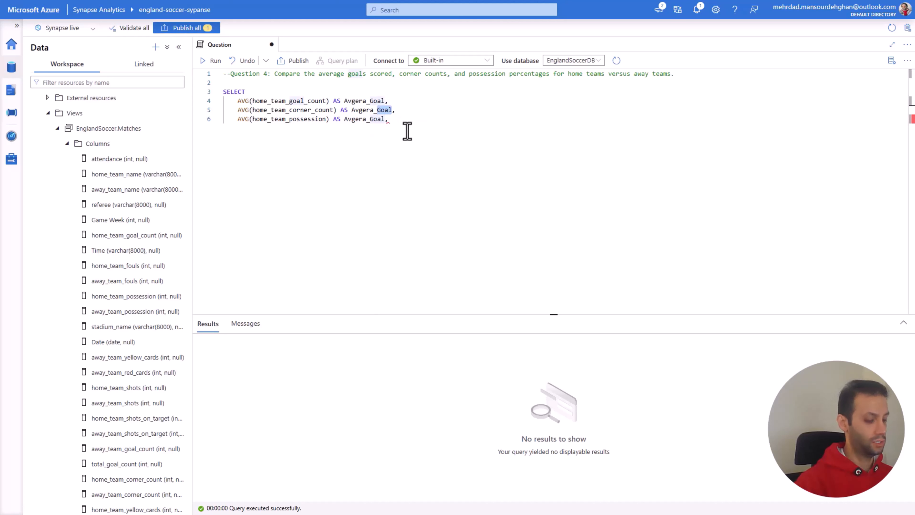
pyautogui.write('Corner')
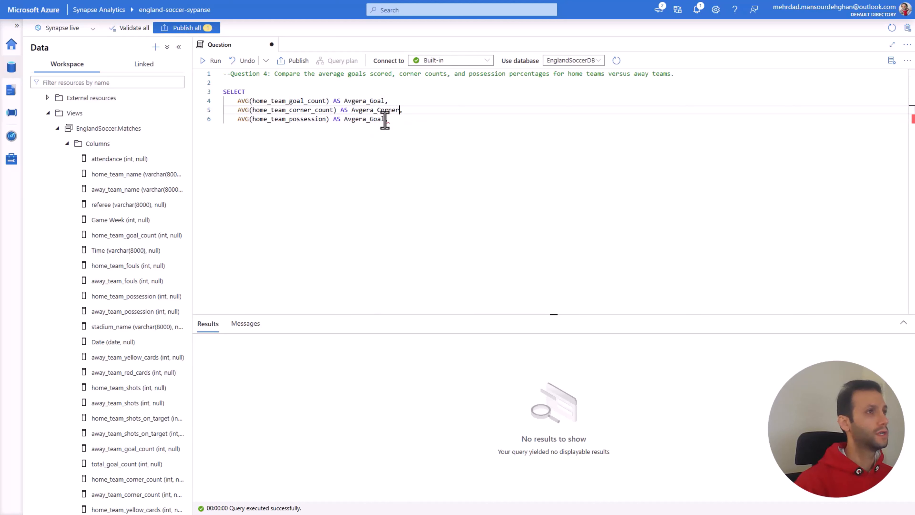
pyautogui.moveTo(385, 119); pyautogui.dragTo(370, 119)
pyautogui.write('Pos')
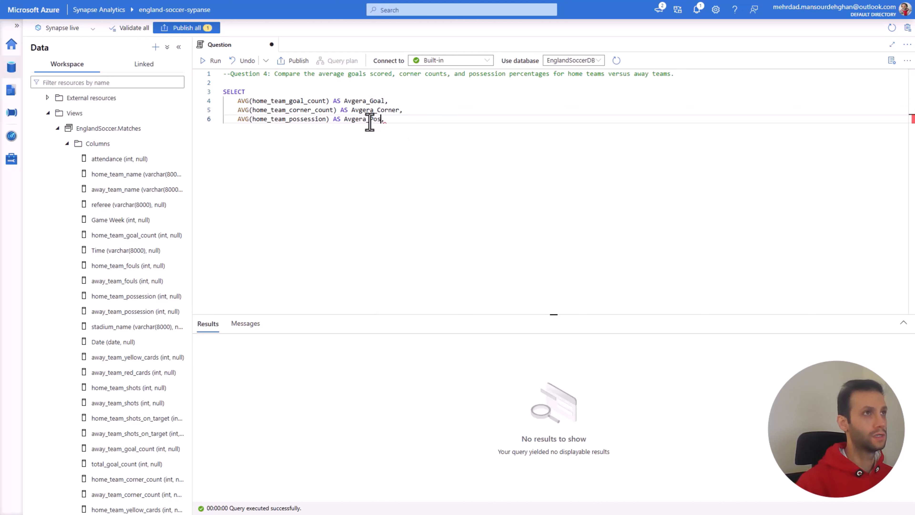
pyautogui.write('sessio')
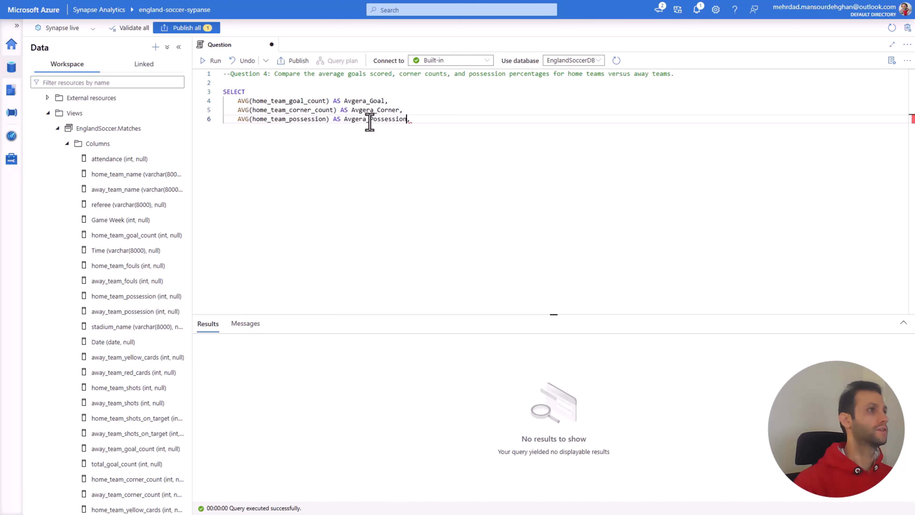
pyautogui.write('n')
pyautogui.press('Delete')
pyautogui.press('Return')
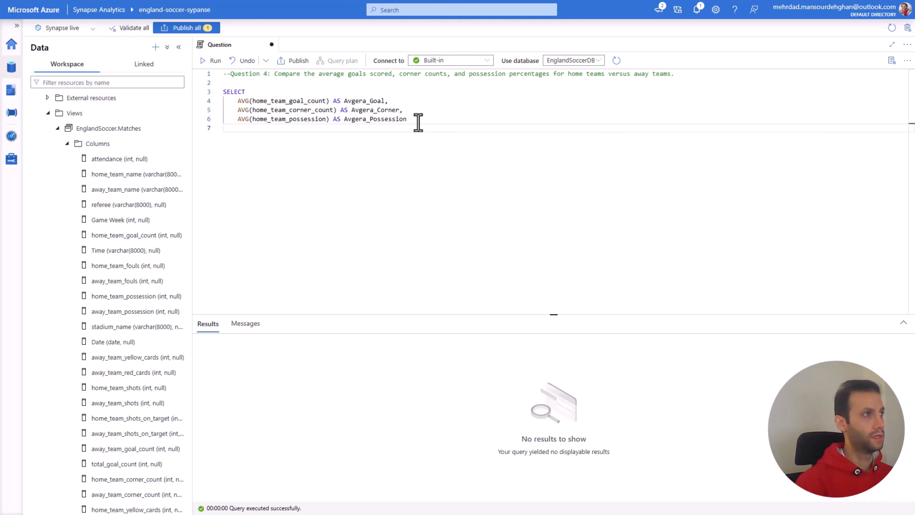
# Step: Complete the query with a FROM clause on EnglandSoccer.Matches and run the whole statement
pyautogui.write('FROM')
pyautogui.press('Return')
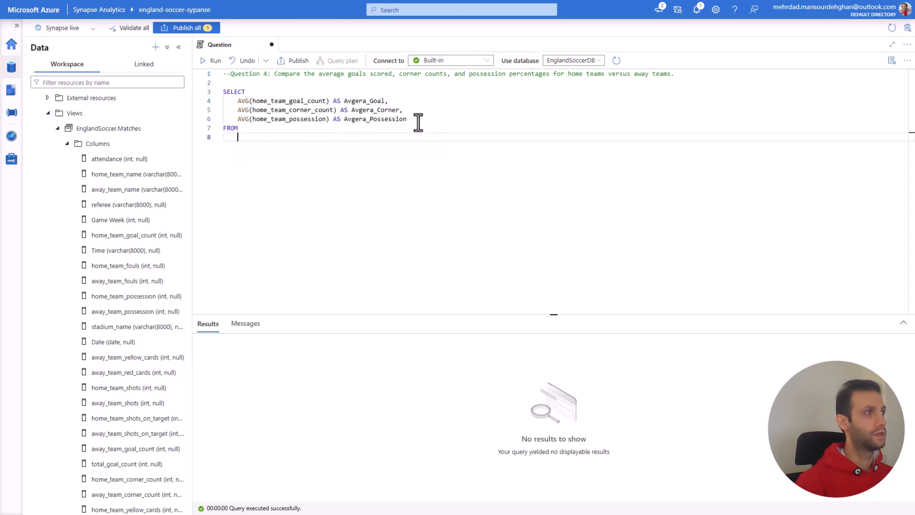
pyautogui.write('EnglandSoccer.M')
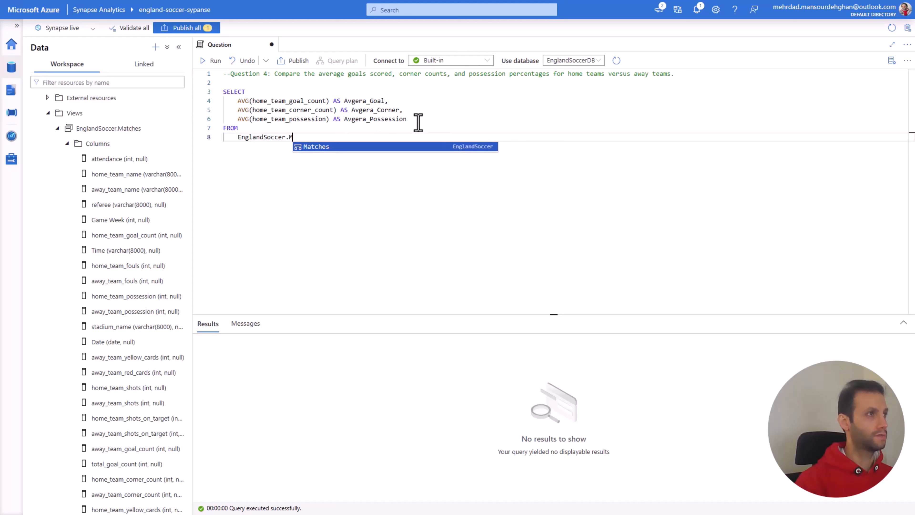
pyautogui.press('Tab')
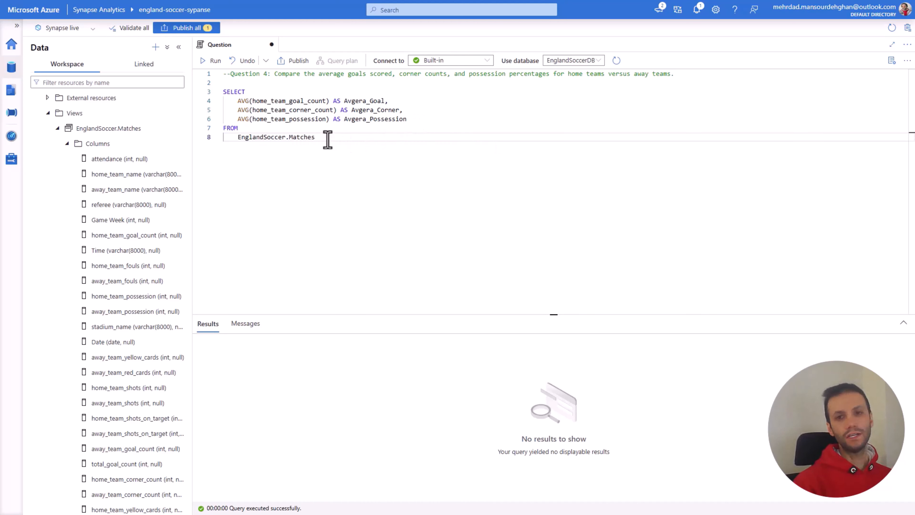
pyautogui.moveTo(327, 140); pyautogui.dragTo(222, 91)
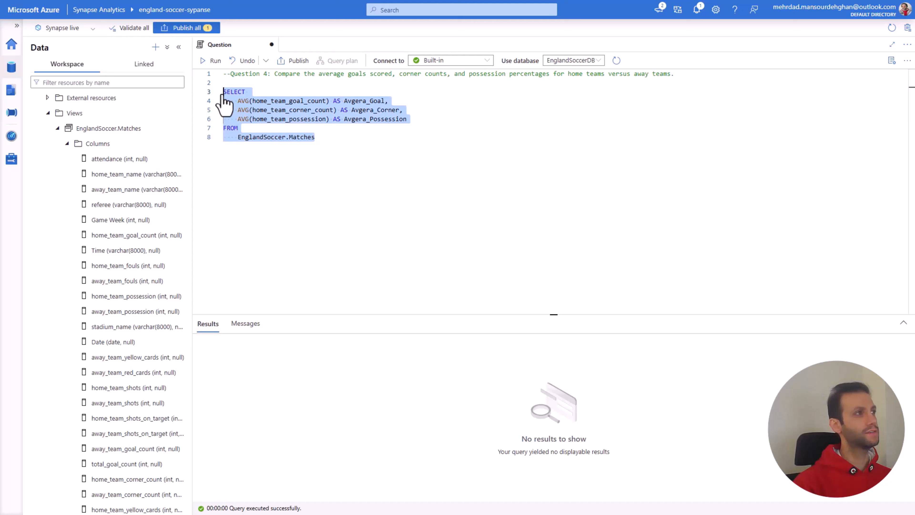
pyautogui.click(212, 60)
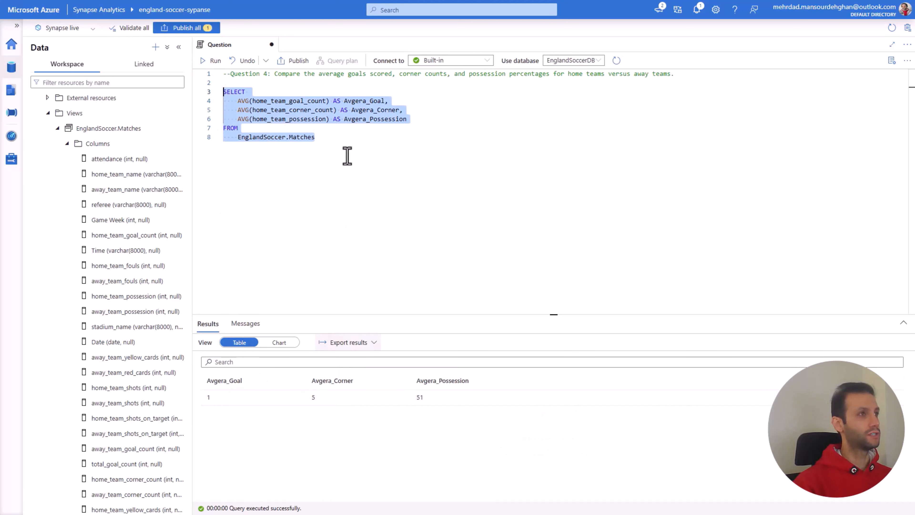
# Step: Correct the misspelled aliases of the three averages to Average_Goal, Average_Corner and Average_Possession
pyautogui.click(351, 118)
pyautogui.doubleClick(360, 101)
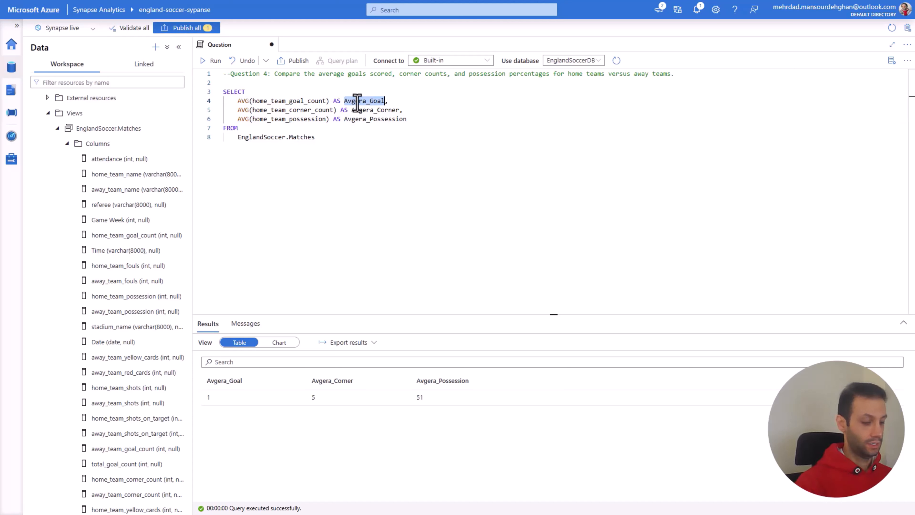
pyautogui.write('Average')
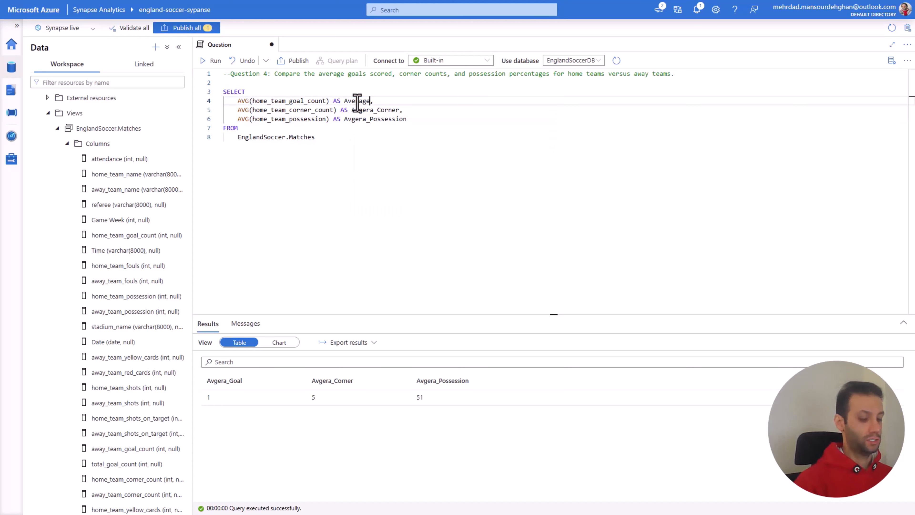
pyautogui.write('_Goal')
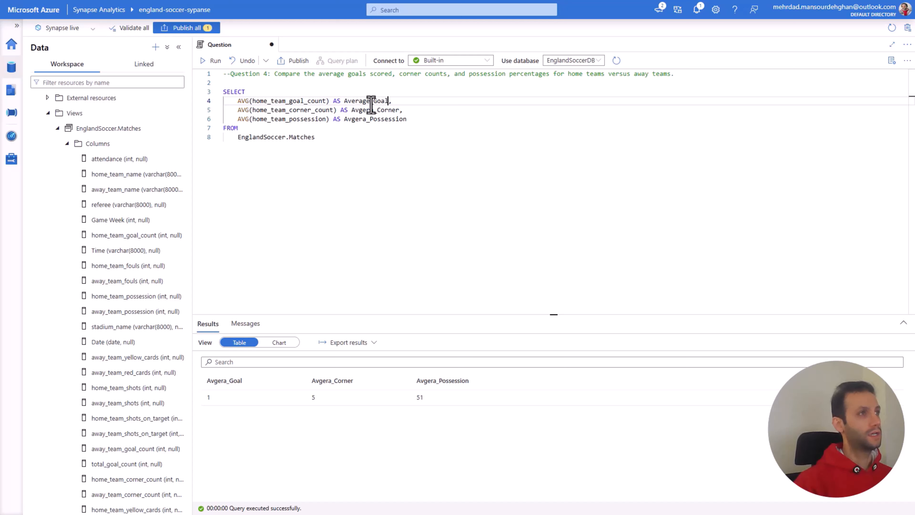
pyautogui.moveTo(369, 101); pyautogui.dragTo(347, 119)
pyautogui.write('verage')
pyautogui.write('verage')
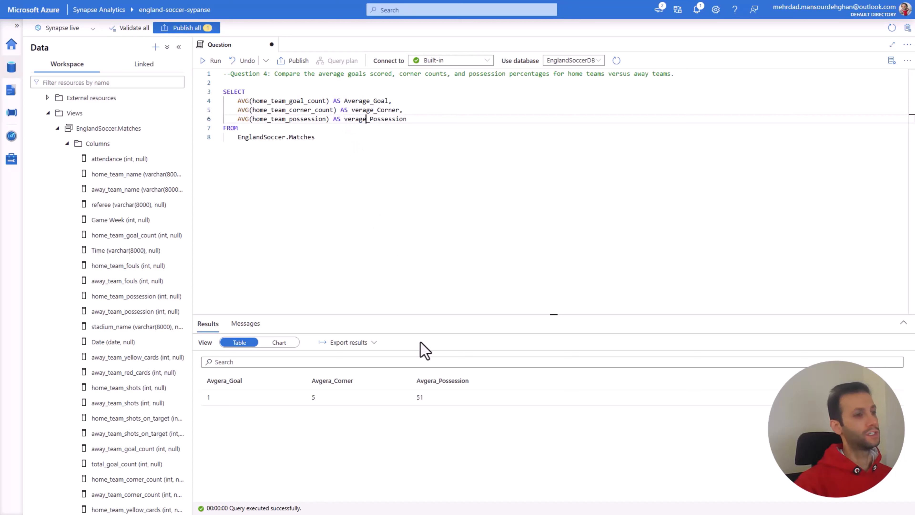
pyautogui.click(344, 119)
pyautogui.write('A')
pyautogui.click(352, 109)
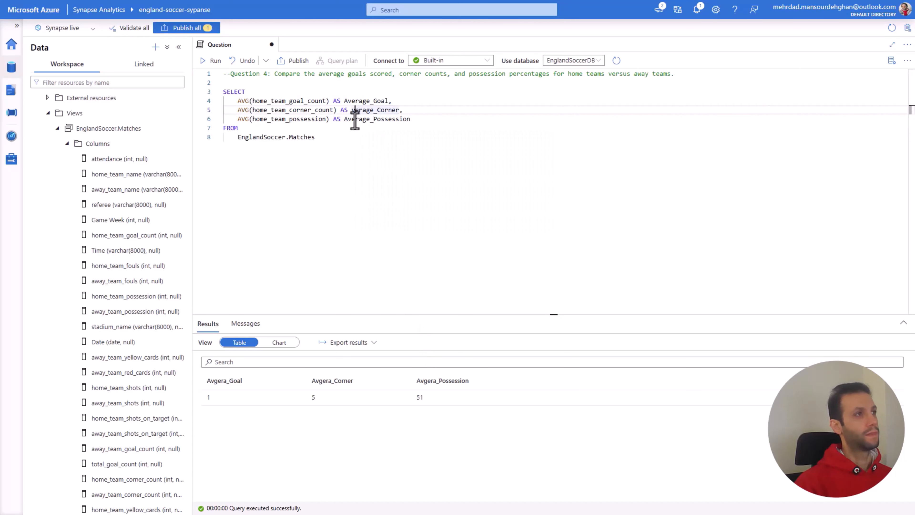
pyautogui.write('A')
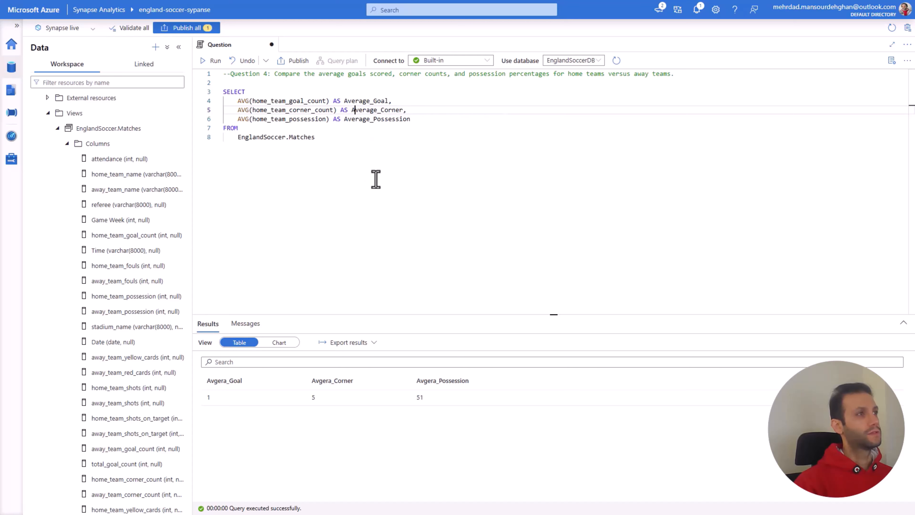
pyautogui.click(374, 176)
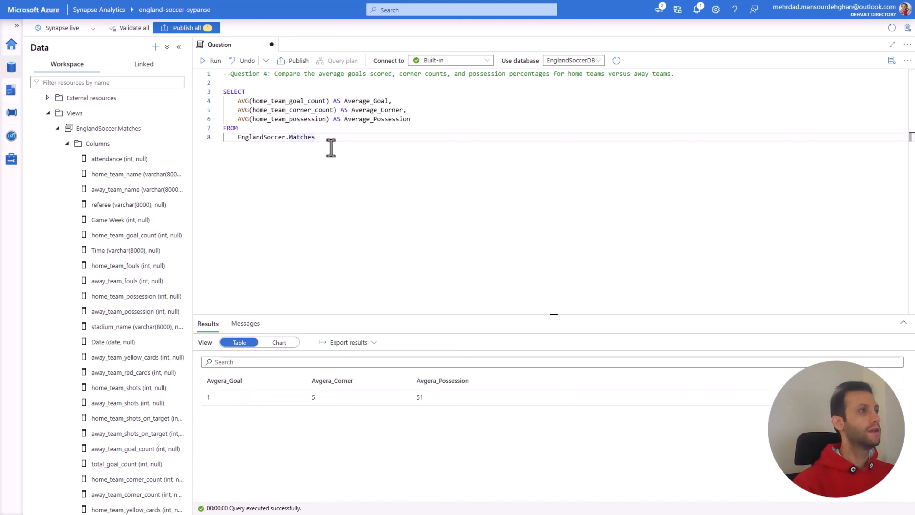
# Step: Duplicate the whole SELECT statement below the original, separated by an empty line, and run both statements together
pyautogui.moveTo(332, 138); pyautogui.dragTo(224, 92)
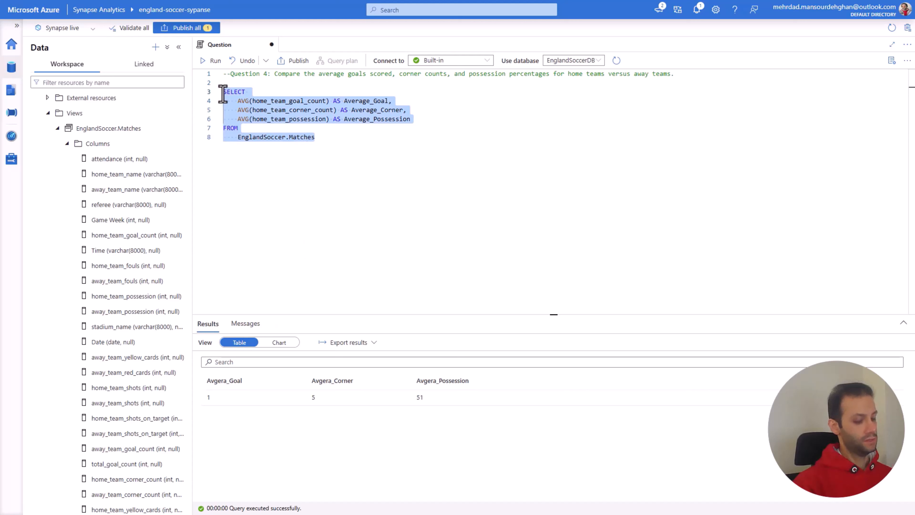
pyautogui.click(323, 136)
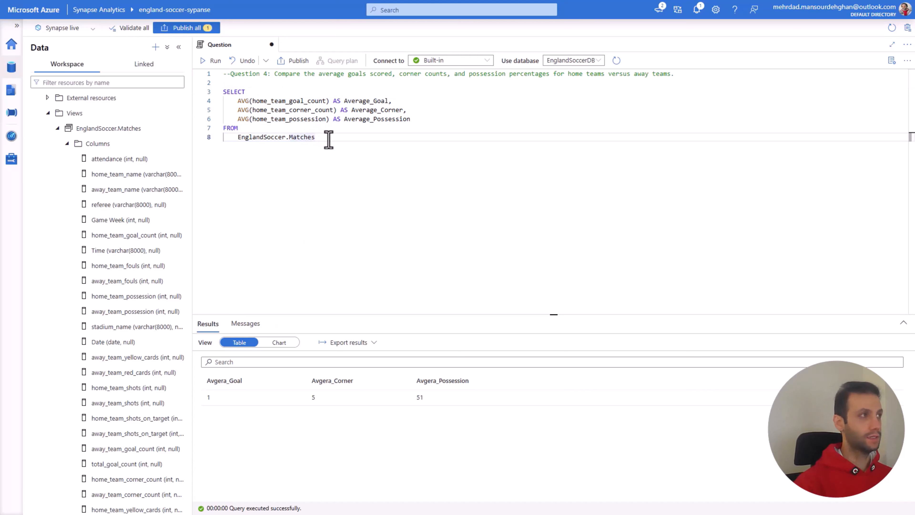
pyautogui.press('Return')
pyautogui.press('Return')
pyautogui.hotkey('ctrl', 'v')
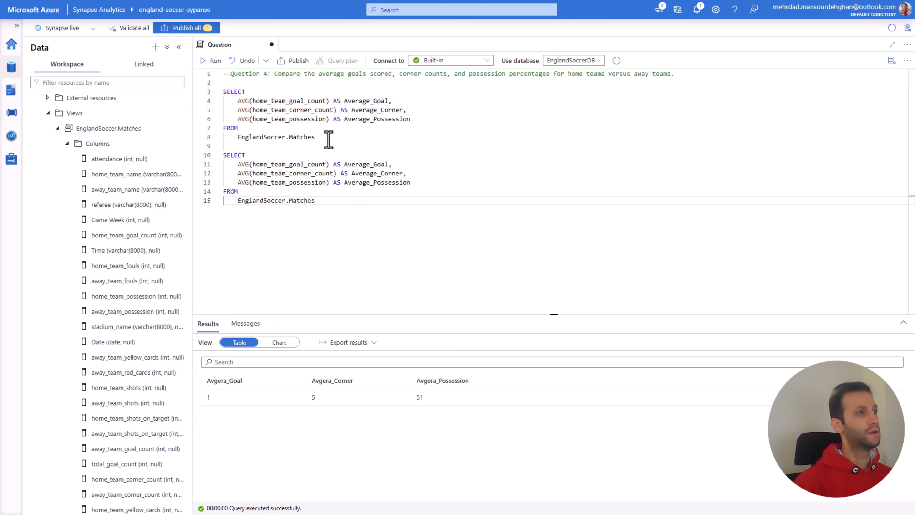
pyautogui.moveTo(318, 199); pyautogui.dragTo(225, 93)
pyautogui.click(213, 60)
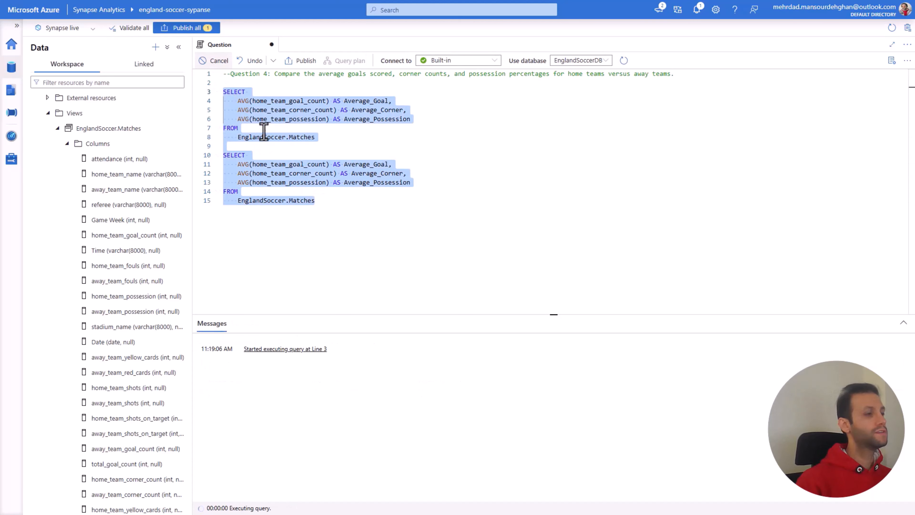
# Step: Join the two SELECT statements with UNION on the empty line between them and run the combined query
pyautogui.moveTo(317, 201); pyautogui.dragTo(216, 156)
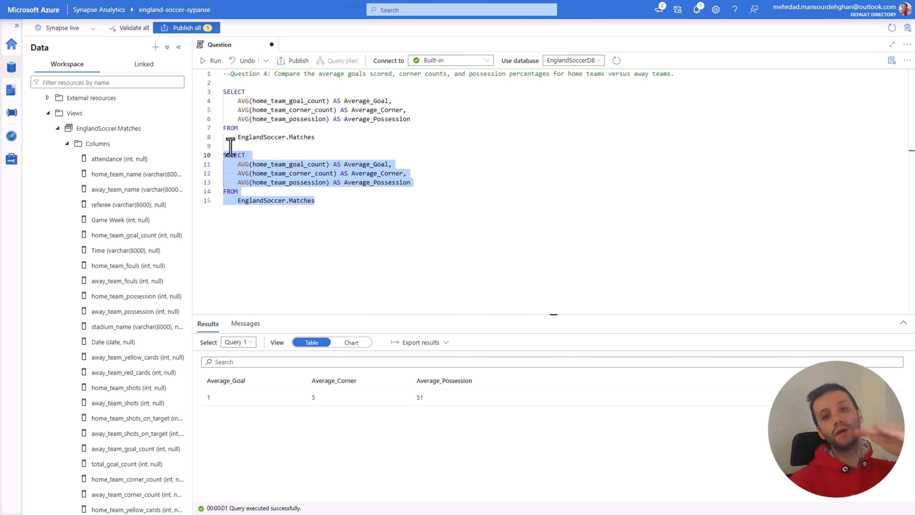
pyautogui.click(240, 147)
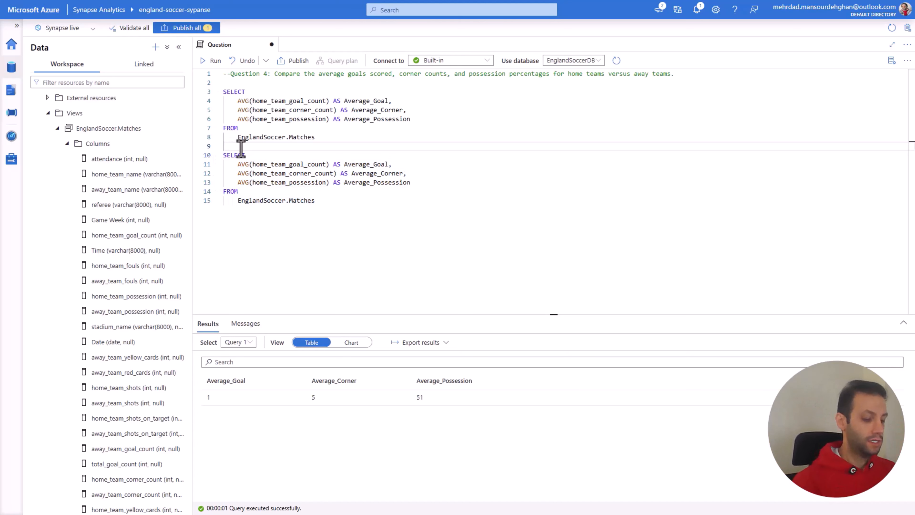
pyautogui.write('UN')
pyautogui.press('Return')
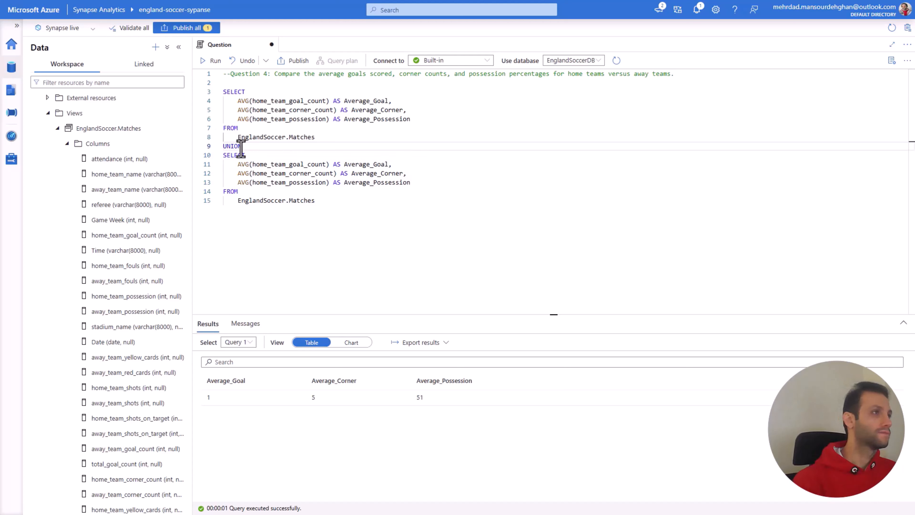
pyautogui.moveTo(326, 200); pyautogui.dragTo(223, 92)
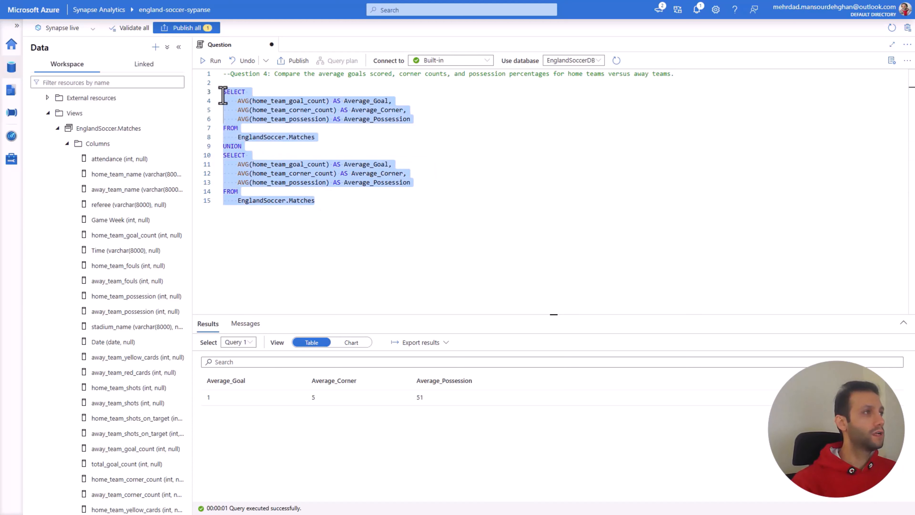
pyautogui.click(212, 61)
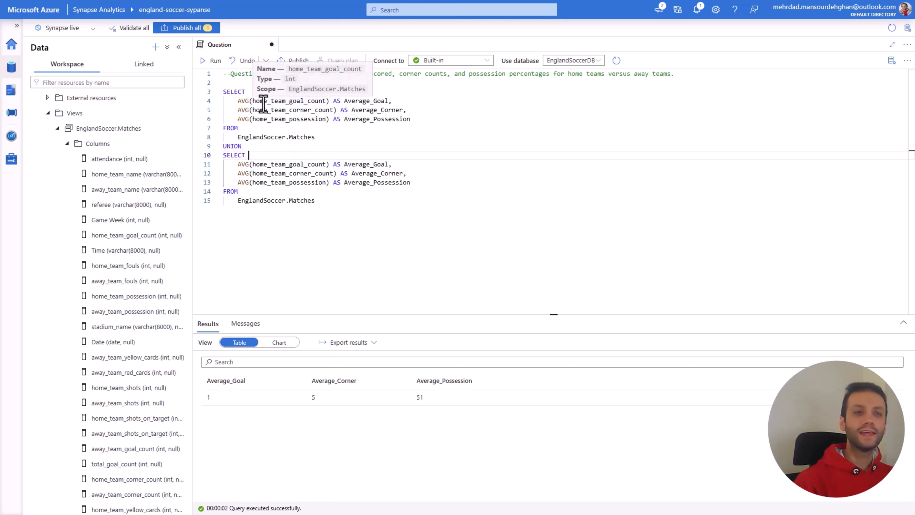
pyautogui.moveTo(387, 101); pyautogui.dragTo(363, 119)
pyautogui.moveTo(388, 165); pyautogui.dragTo(377, 182)
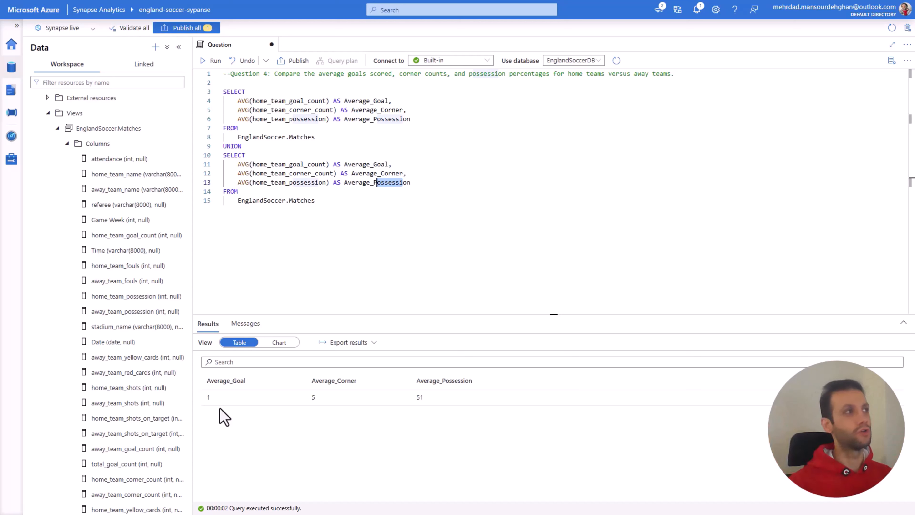
# Step: Insert an empty first line in both column lists and add 'Home' AS Team_Type, as the first SELECT's leading column
pyautogui.click(237, 101)
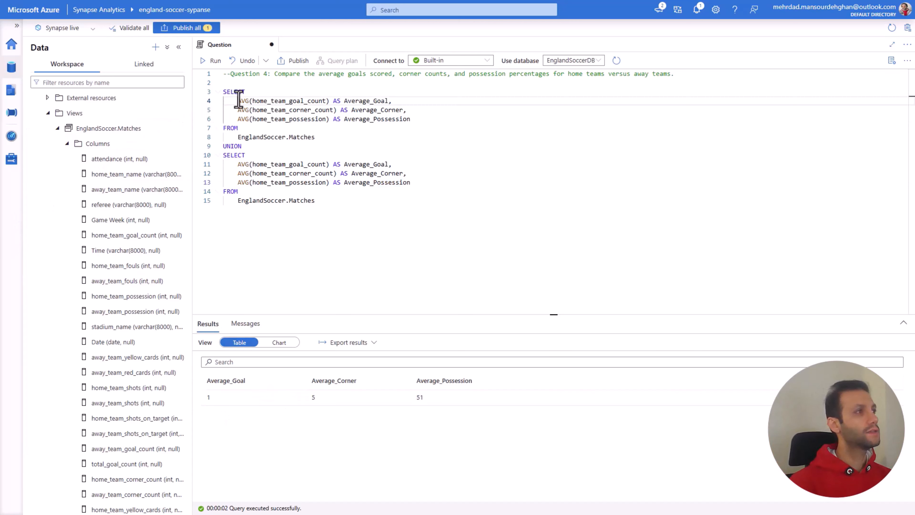
pyautogui.press('Return')
pyautogui.click(238, 173)
pyautogui.press('Return')
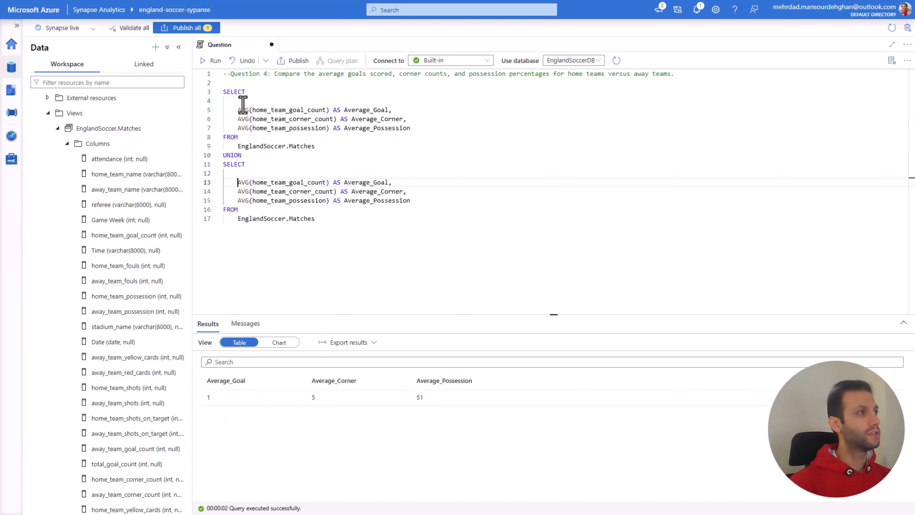
pyautogui.click(239, 102)
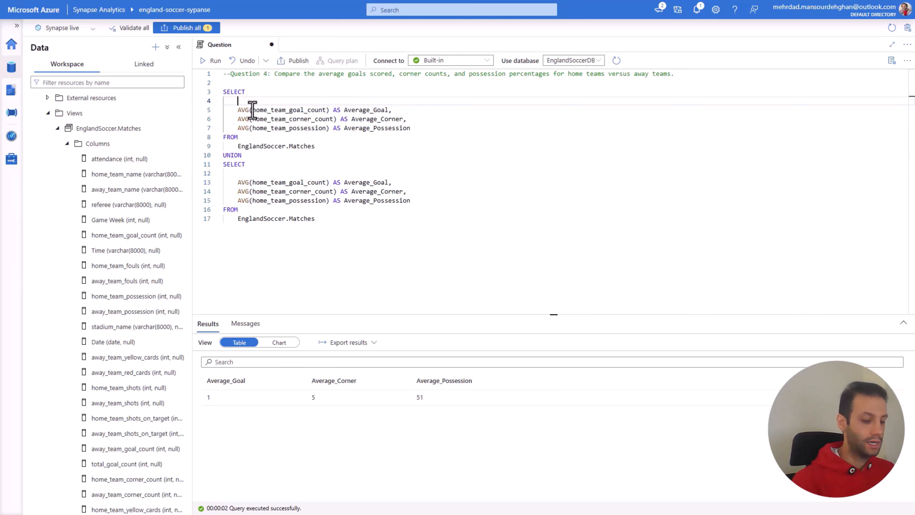
pyautogui.write("'Home' ")
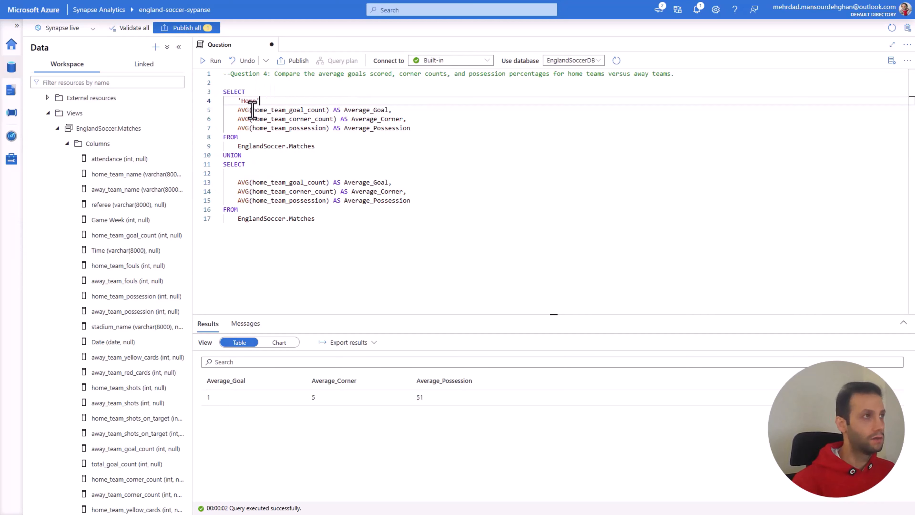
pyautogui.write('AS ')
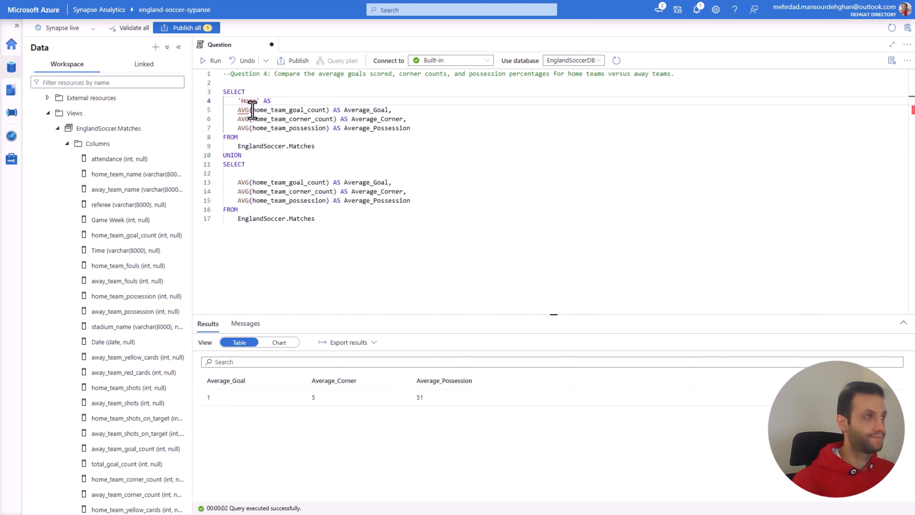
pyautogui.write('Team_')
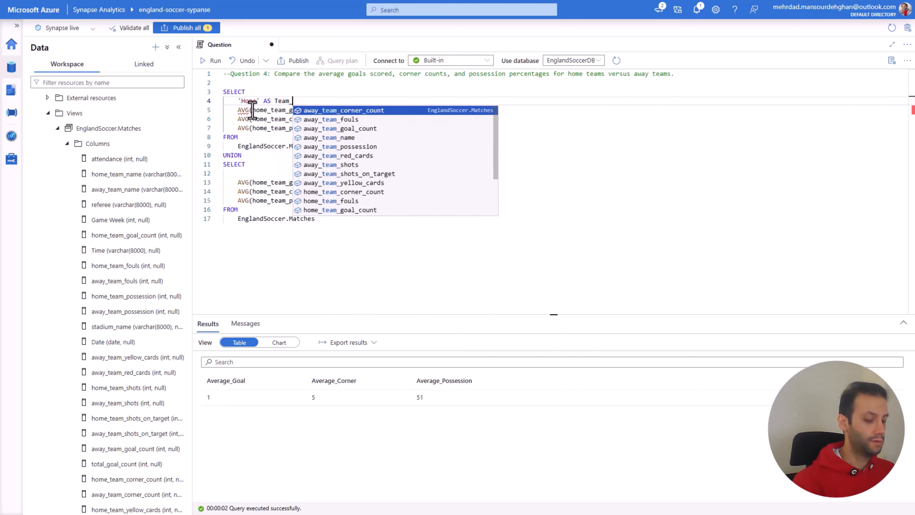
pyautogui.write('Type,')
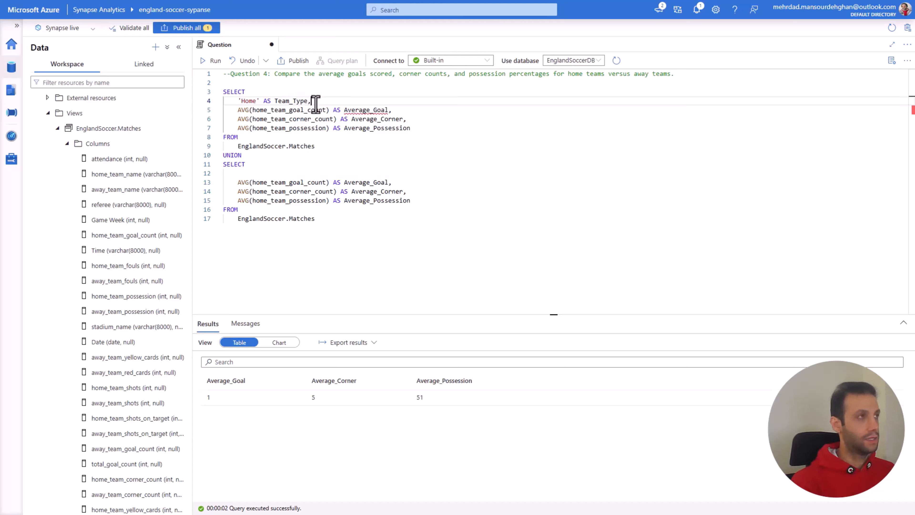
# Step: Copy the Team_Type column into the second SELECT, change its value to 'Away', and run the whole UNION query
pyautogui.moveTo(315, 105); pyautogui.dragTo(242, 105)
pyautogui.hotkey('ctrl', 'c')
pyautogui.click(267, 174)
pyautogui.hotkey('ctrl', 'v')
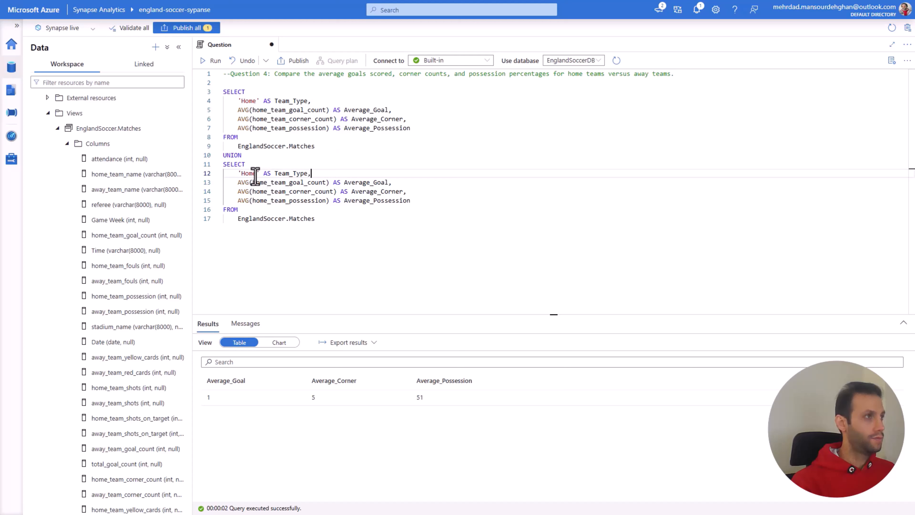
pyautogui.doubleClick(249, 173)
pyautogui.write('Away')
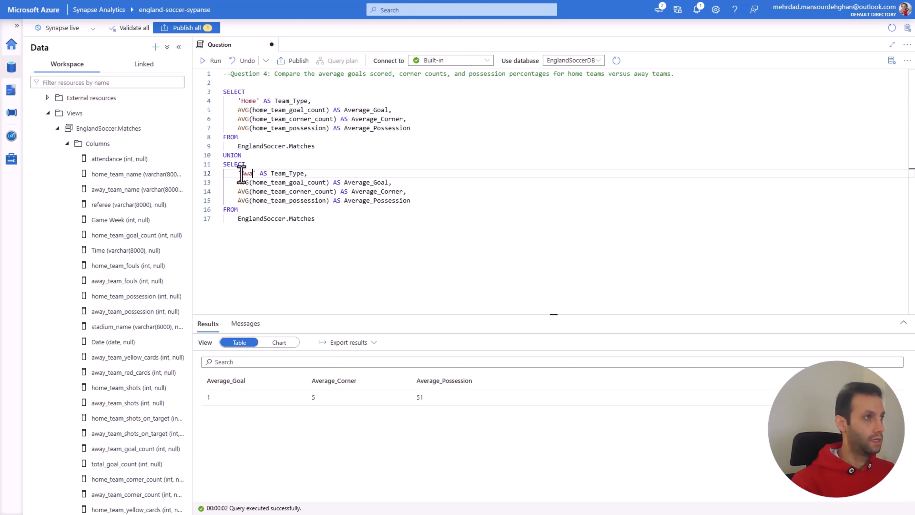
pyautogui.click(255, 101)
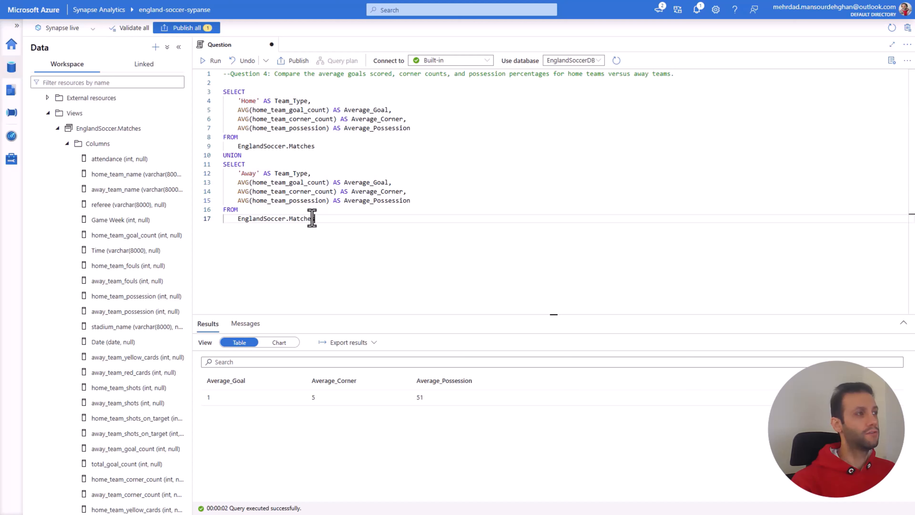
pyautogui.moveTo(316, 219); pyautogui.dragTo(224, 91)
pyautogui.hotkey('shift', 'Return')
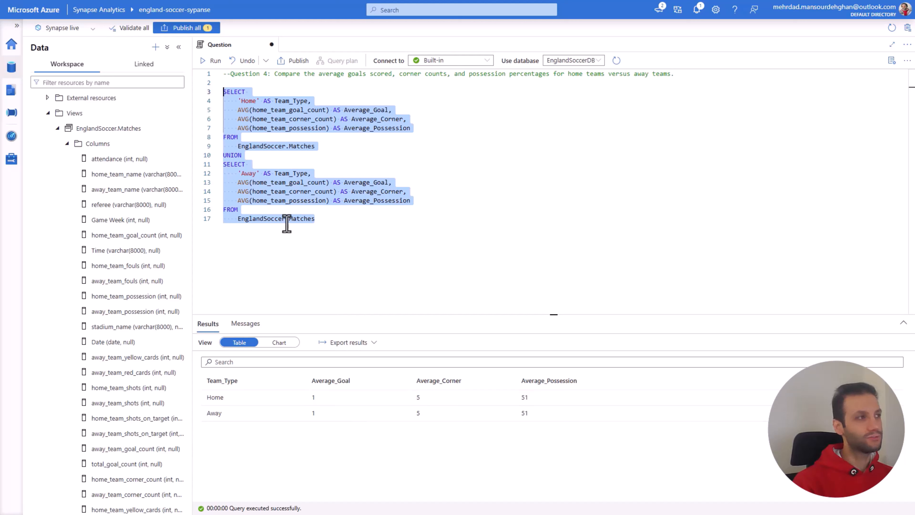
# Step: Change the second SELECT's averages to away_team_goal_count, away_team_corner_count and away_team_possession, and rerun the whole UNION query
pyautogui.click(259, 201)
pyautogui.moveTo(267, 182); pyautogui.dragTo(253, 181)
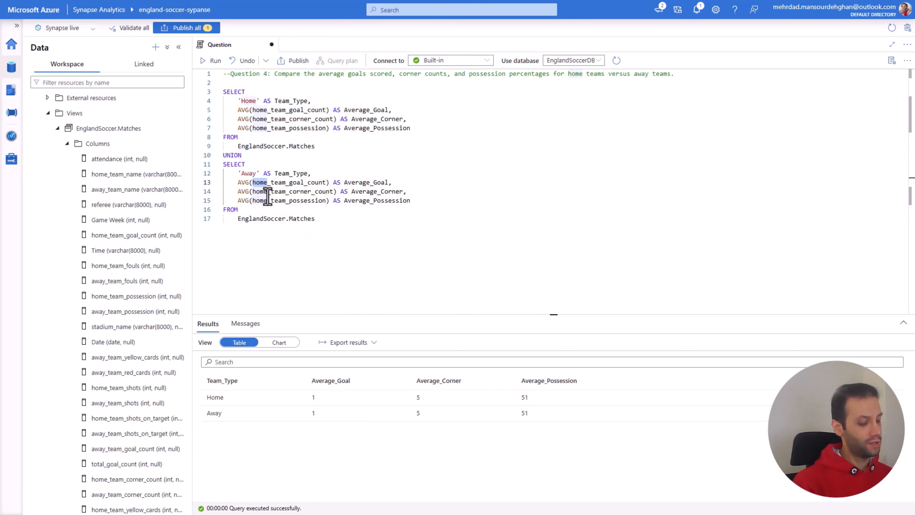
pyautogui.write('away')
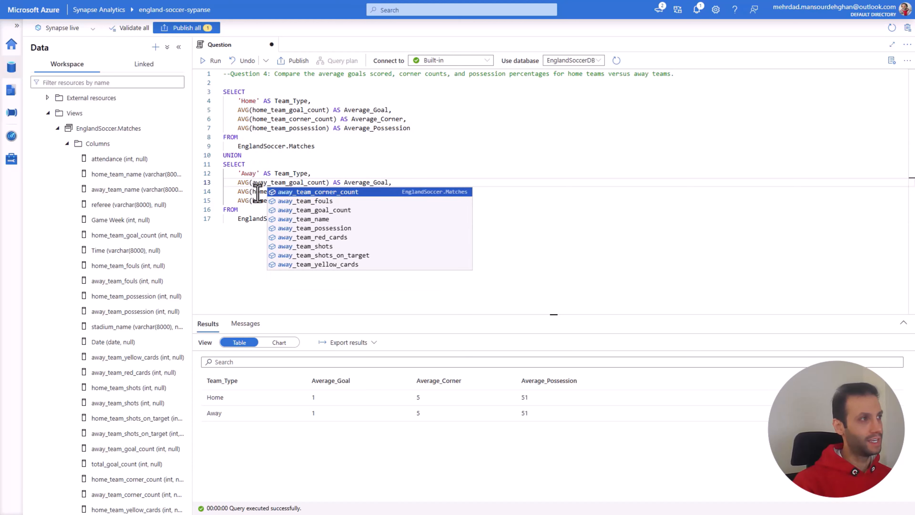
pyautogui.click(265, 191)
pyautogui.moveTo(266, 193); pyautogui.dragTo(252, 193)
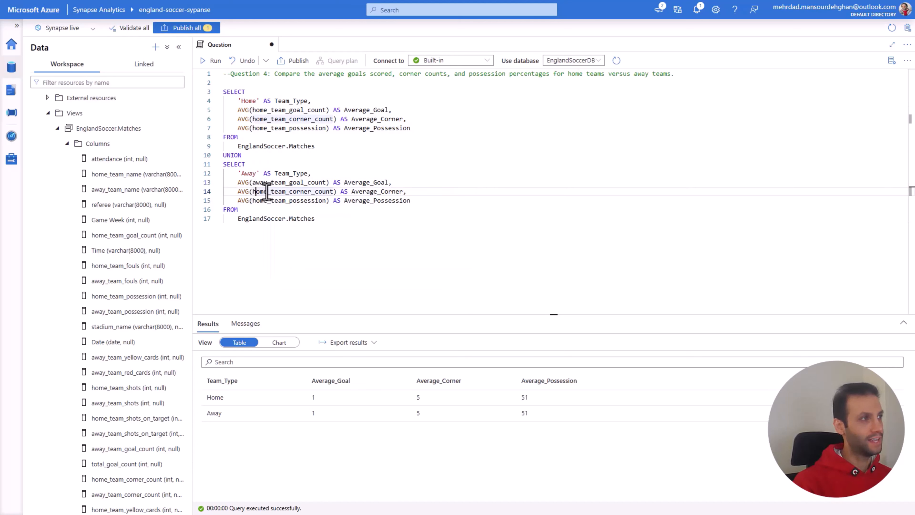
pyautogui.write('away')
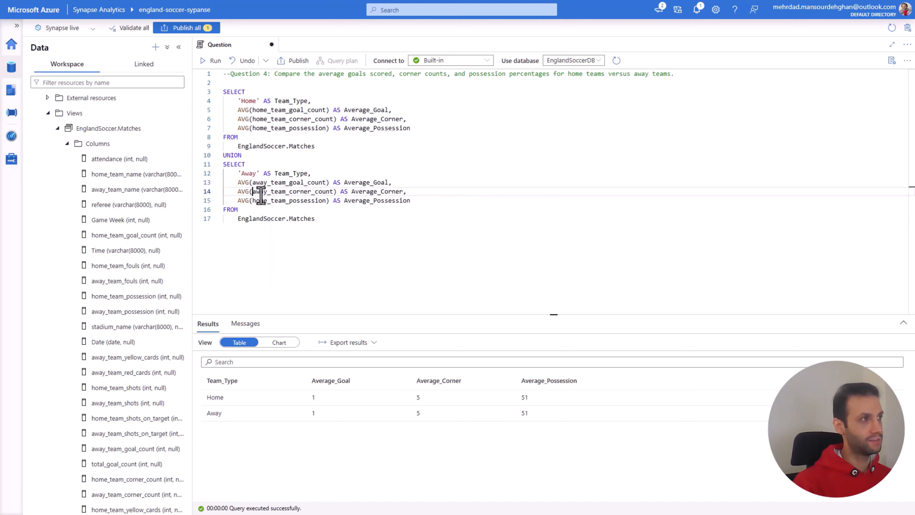
pyautogui.click(264, 200)
pyautogui.moveTo(264, 201); pyautogui.dragTo(252, 200)
pyautogui.write('away')
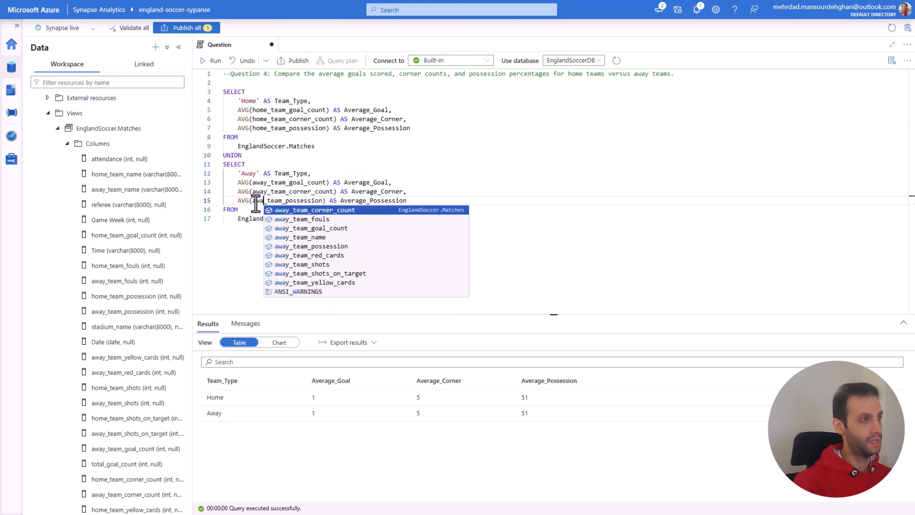
pyautogui.click(257, 212)
pyautogui.moveTo(317, 219); pyautogui.dragTo(223, 92)
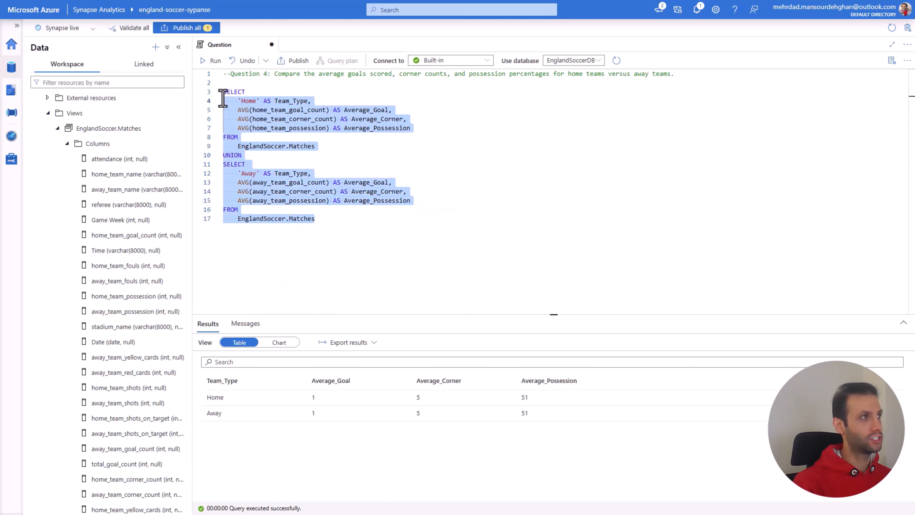
pyautogui.click(213, 60)
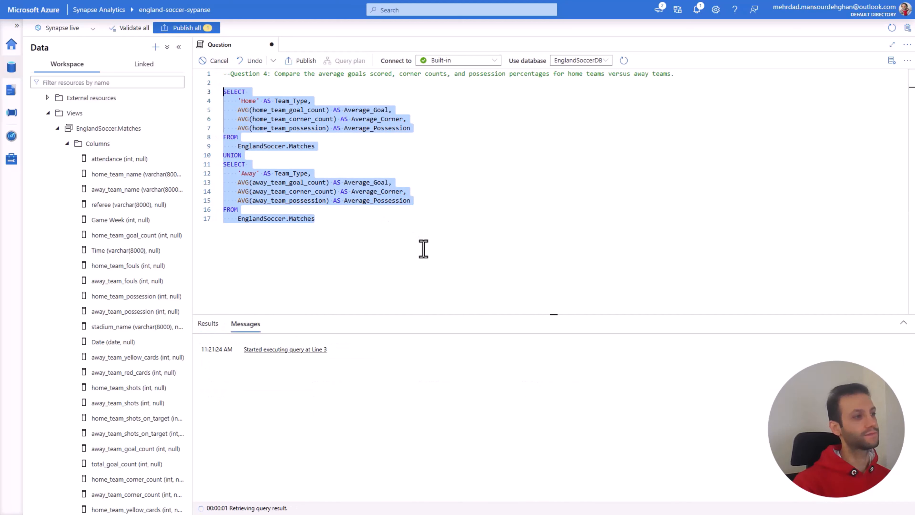
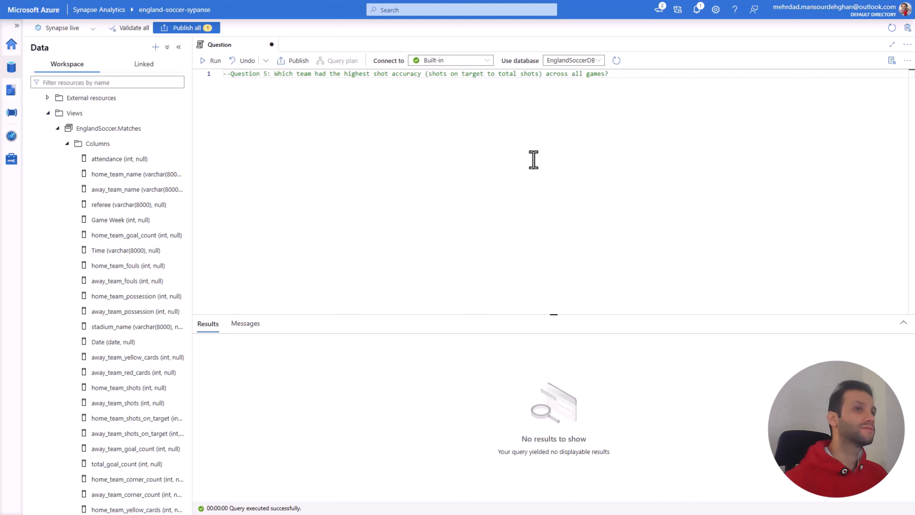
# Step: Start a SELECT statement below the Question 5 comment with home_team_name as its first column
pyautogui.press('Return')
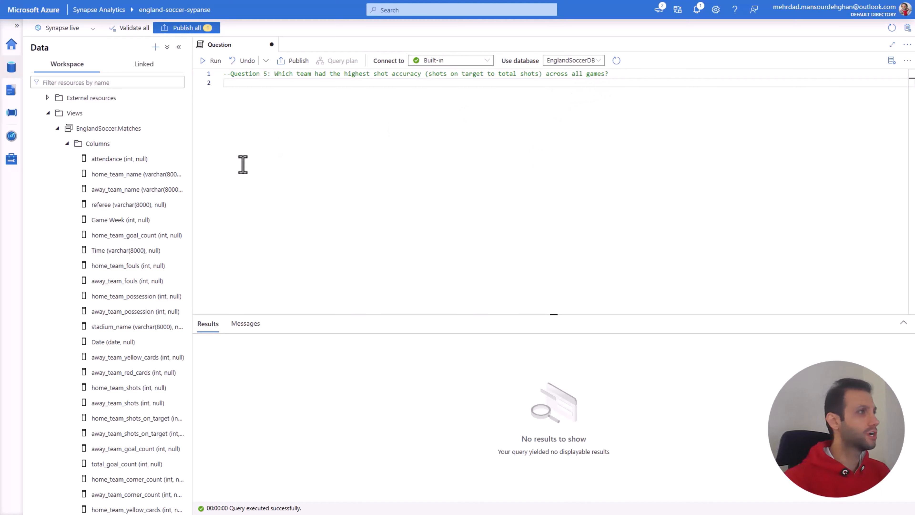
pyautogui.write('SELECT')
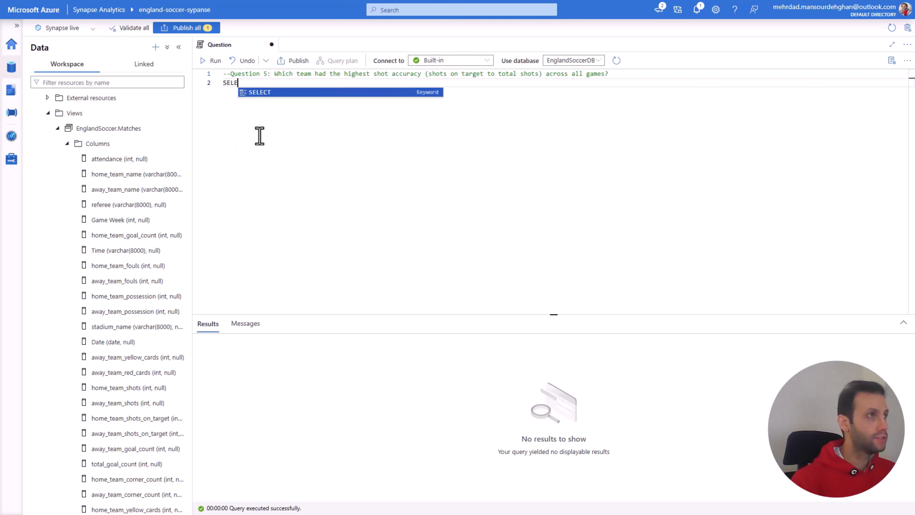
pyautogui.press('Return')
pyautogui.press('Return')
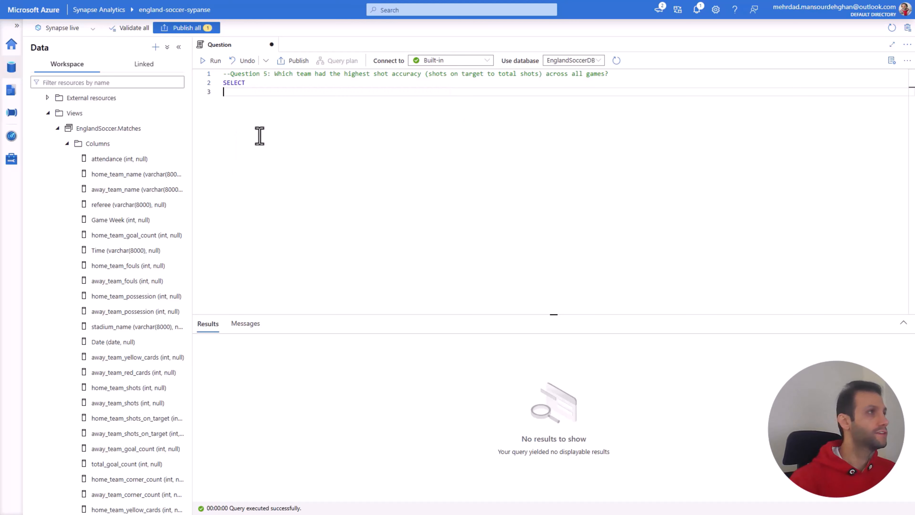
pyautogui.press('Tab')
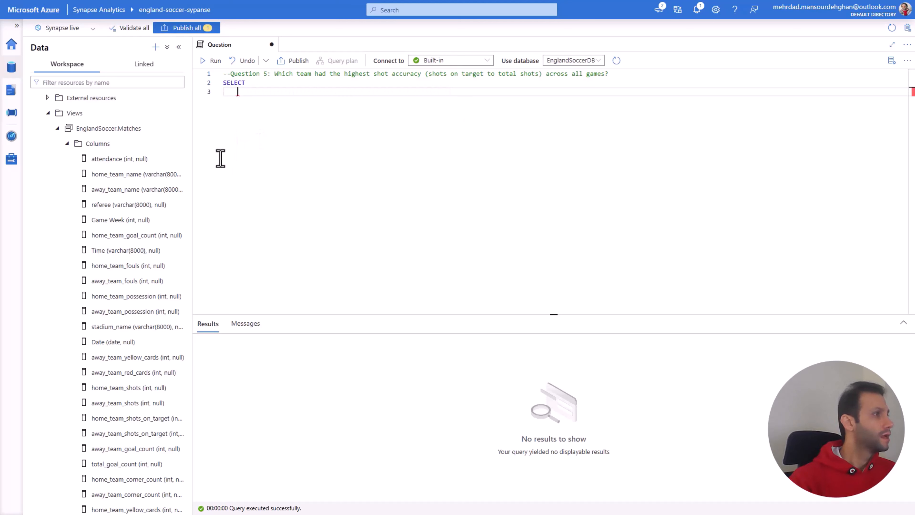
pyautogui.write('home')
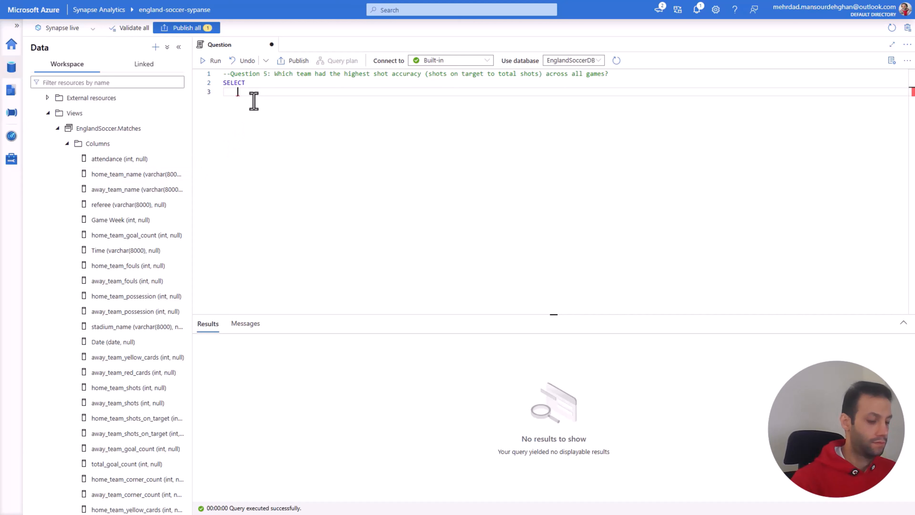
pyautogui.press('Down')
pyautogui.press('Down')
pyautogui.press('Down')
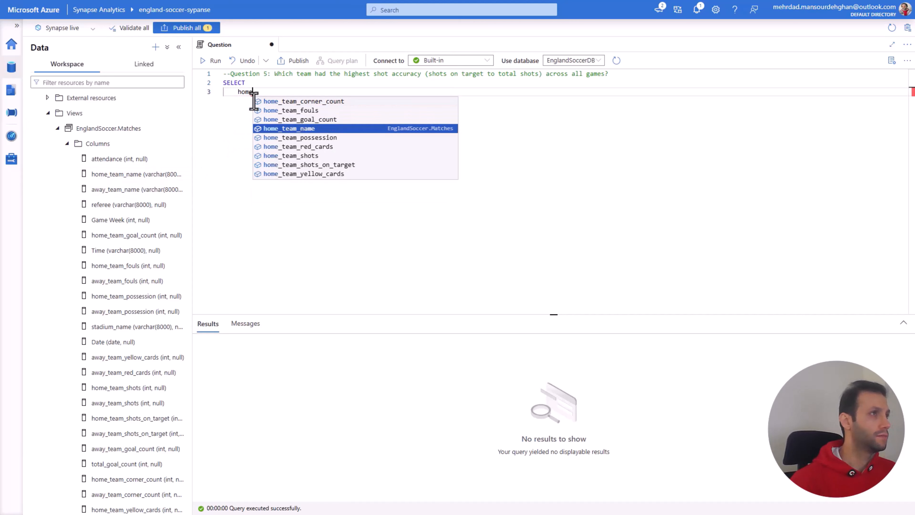
pyautogui.press('Return')
pyautogui.write(',')
pyautogui.press('Return')
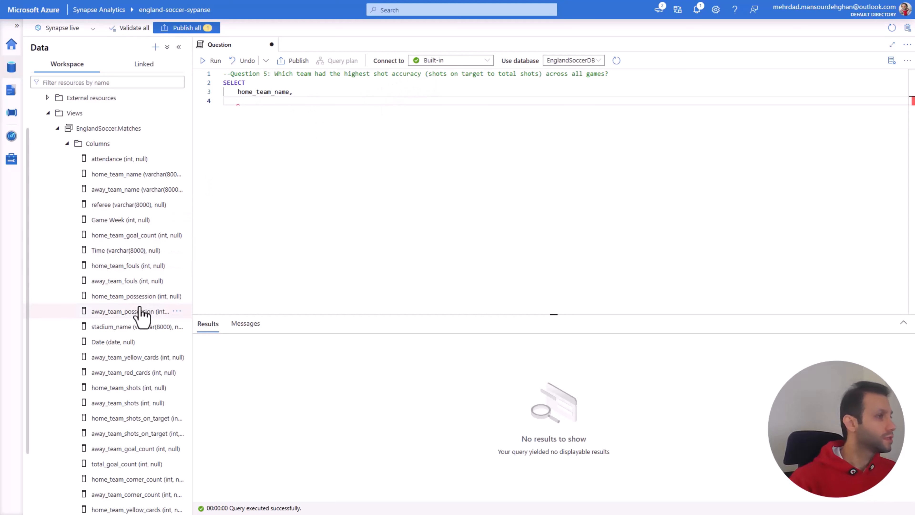
# Step: Add home_team_shots as the second column of the SELECT list
pyautogui.scroll(-1, 156, 342)
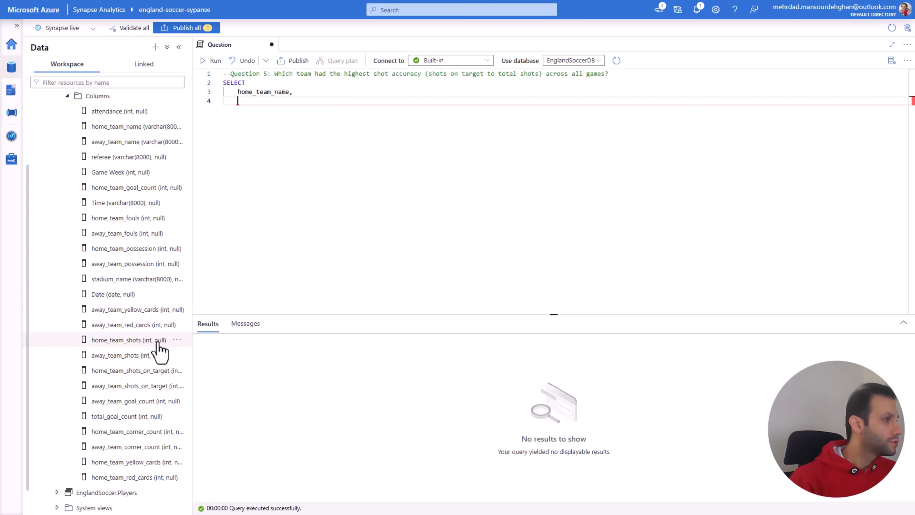
pyautogui.write('sho')
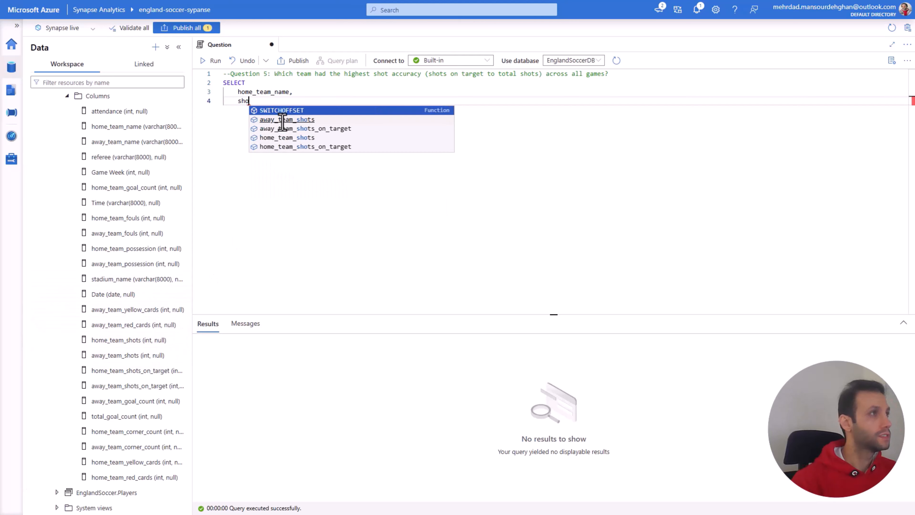
pyautogui.press('Down')
pyautogui.press('Down')
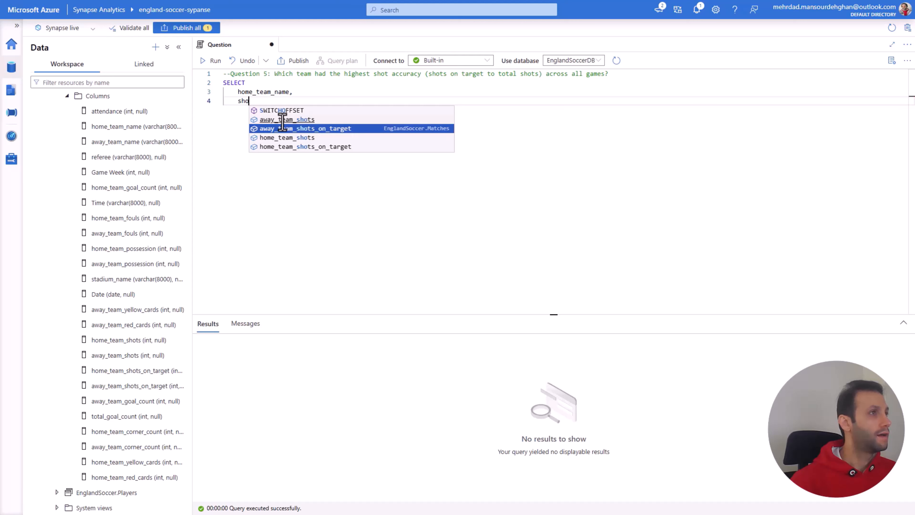
pyautogui.press('Down')
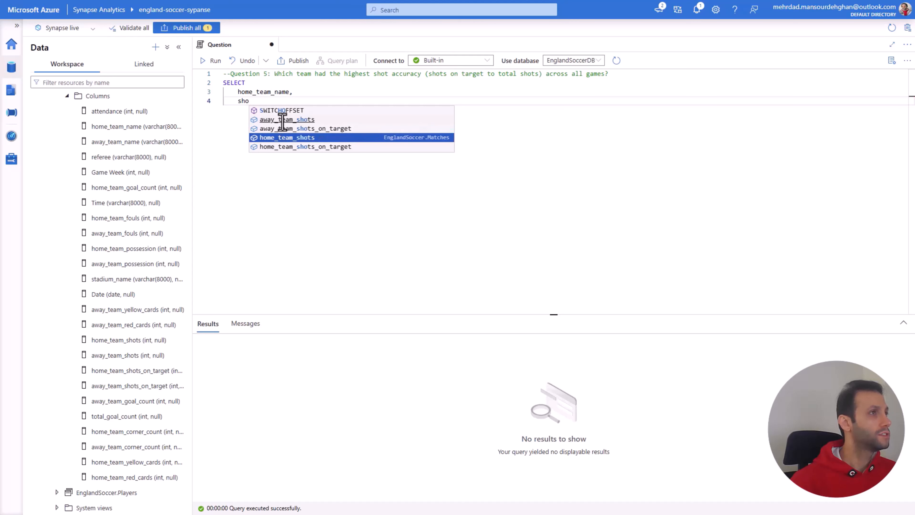
pyautogui.press('Return')
pyautogui.write(',')
pyautogui.press('Return')
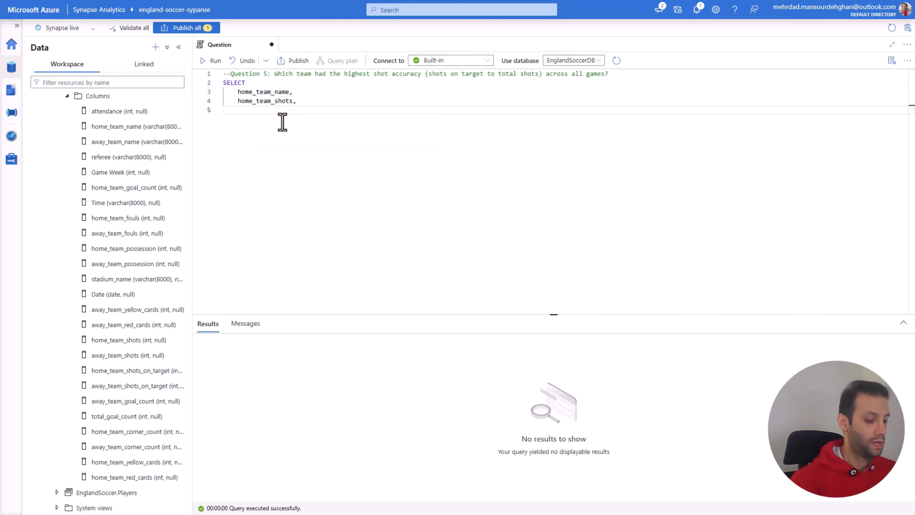
# Step: Add home_team_shots_on_target as the third column of the SELECT list
pyautogui.write('sho')
pyautogui.press('Down')
pyautogui.press('Down')
pyautogui.press('Down')
pyautogui.press('Down')
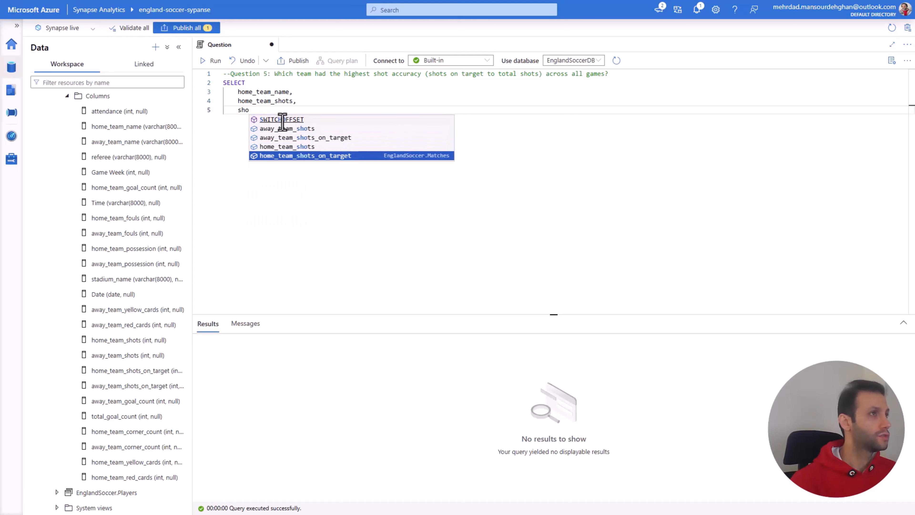
pyautogui.press('Return')
pyautogui.write(',')
pyautogui.press('Return')
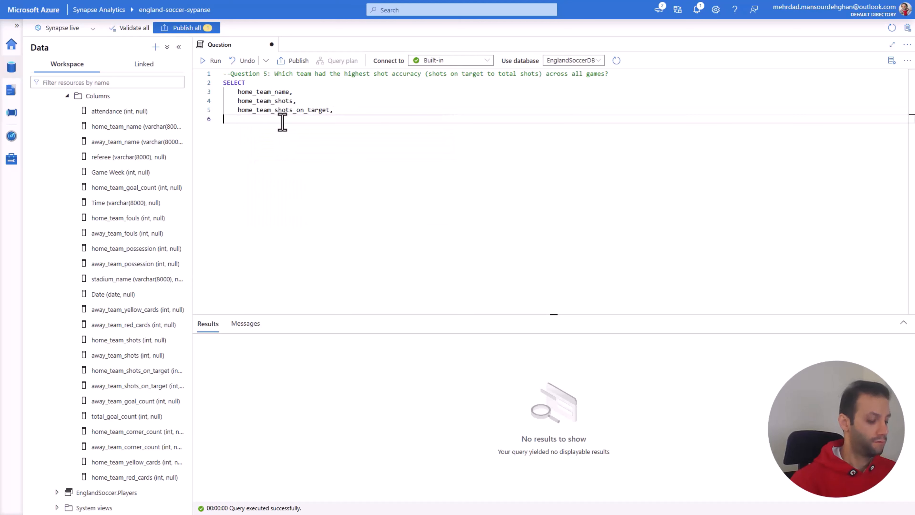
# Step: Add a FROM clause that reads from EnglandSoccer.Matches below the column list
pyautogui.write('DATETIME2FROMPARTS')
pyautogui.press('Return')
pyautogui.press('BackSpace')
pyautogui.press('BackSpace')
pyautogui.press('BackSpace')
pyautogui.press('BackSpace')
pyautogui.press('BackSpace')
pyautogui.press('BackSpace')
pyautogui.press('BackSpace')
pyautogui.press('BackSpace')
pyautogui.press('BackSpace')
pyautogui.press('BackSpace')
pyautogui.press('BackSpace')
pyautogui.press('BackSpace')
pyautogui.press('BackSpace')
pyautogui.press('BackSpace')
pyautogui.press('BackSpace')
pyautogui.press('BackSpace')
pyautogui.press('BackSpace')
pyautogui.press('BackSpace')
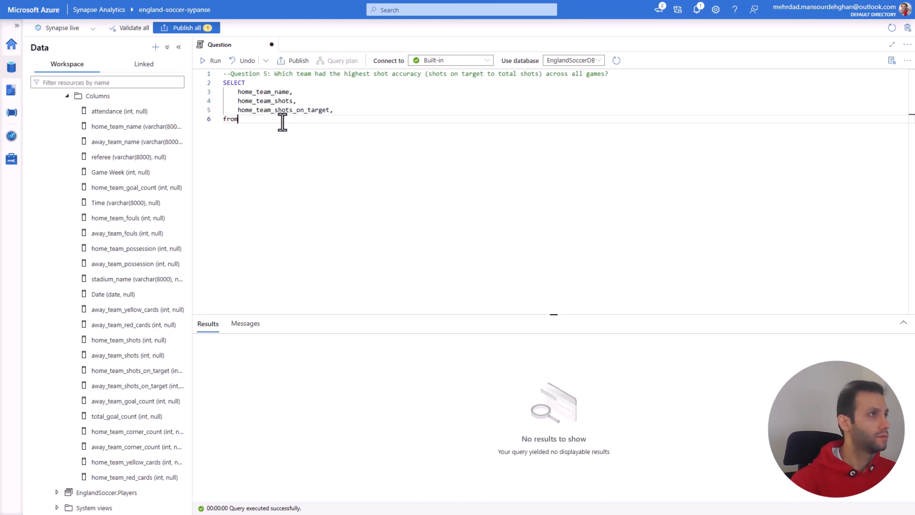
pyautogui.write('FROM')
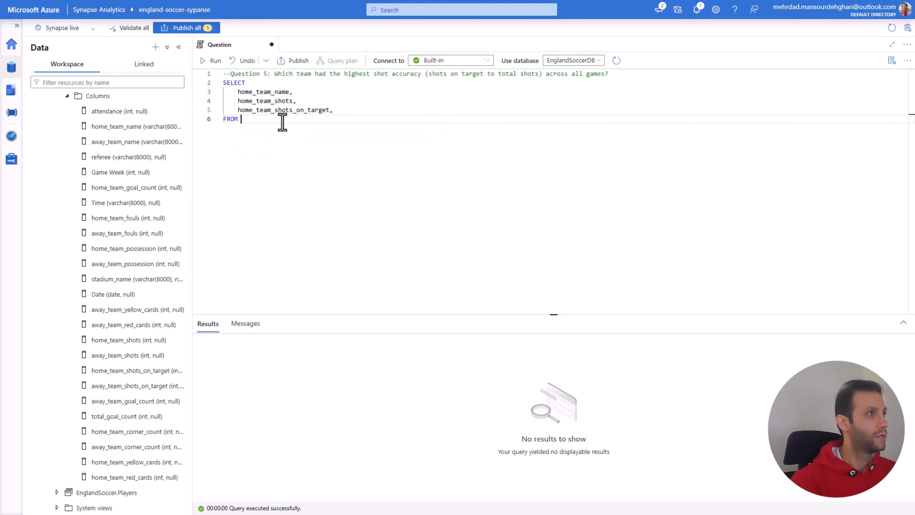
pyautogui.press('Return')
pyautogui.press('Tab')
pyautogui.write('EnglandSoccer.')
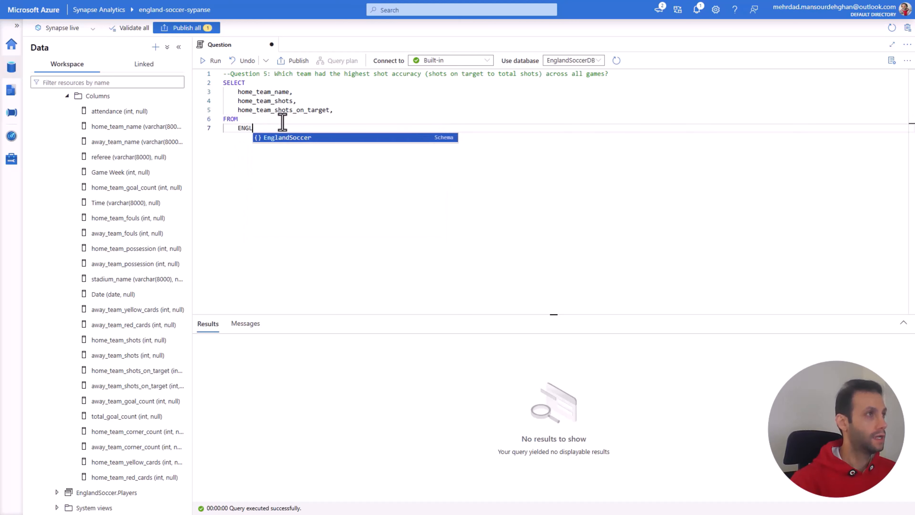
pyautogui.press('Tab')
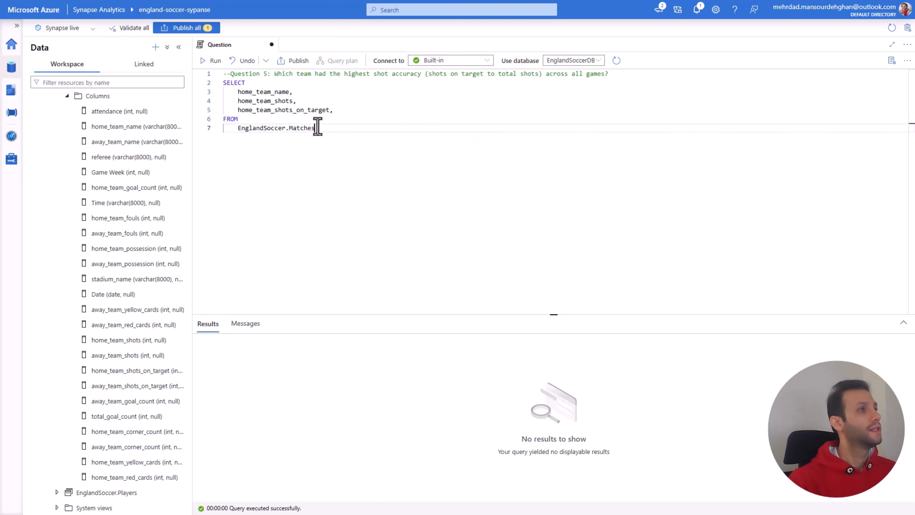
# Step: Remove the trailing comma after home_team_shots_on_target, run the SELECT statement and look through the returned rows
pyautogui.moveTo(315, 128); pyautogui.dragTo(219, 86)
pyautogui.click(338, 110)
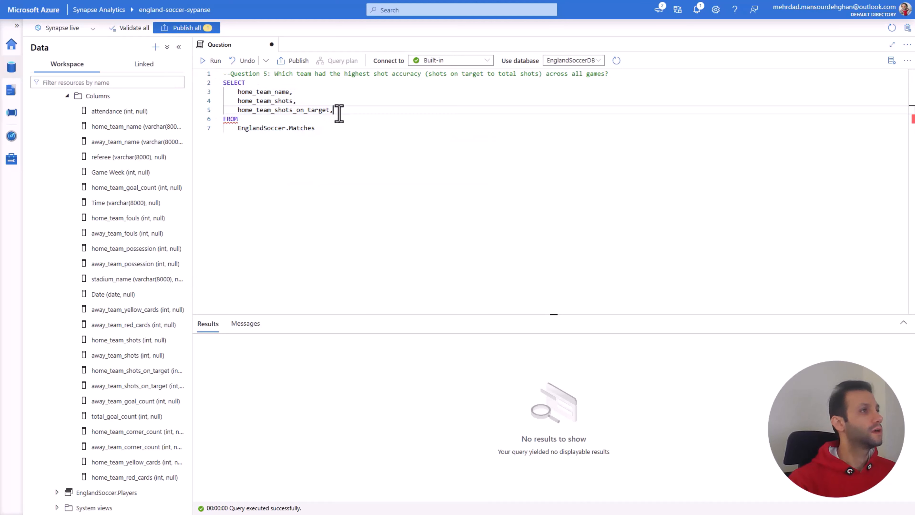
pyautogui.press('BackSpace')
pyautogui.moveTo(337, 133); pyautogui.dragTo(225, 82)
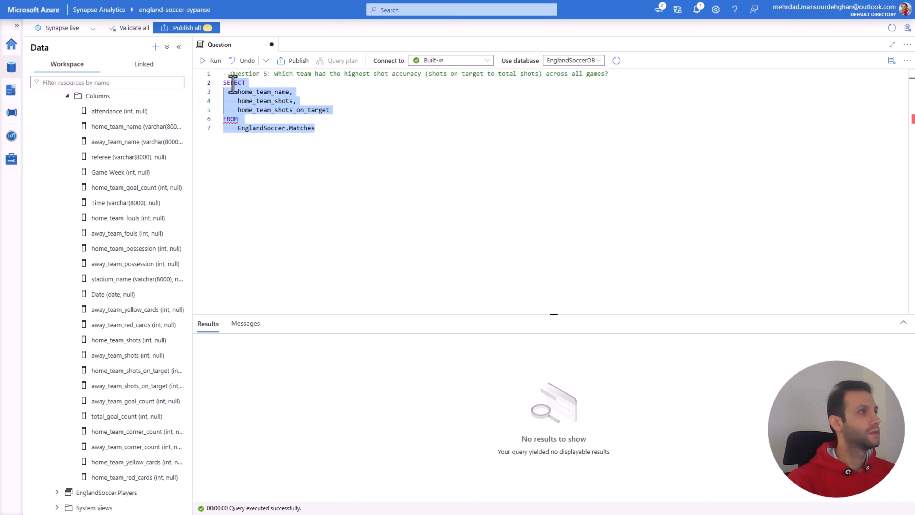
pyautogui.click(212, 60)
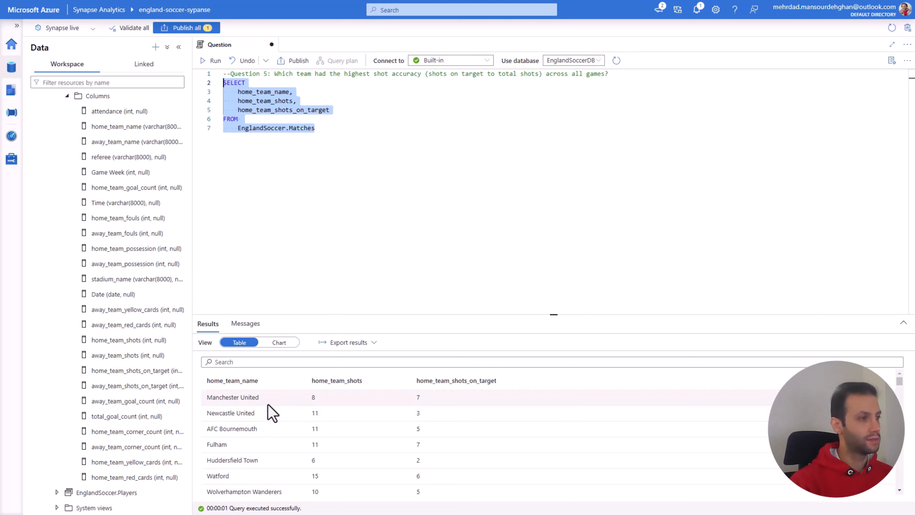
pyautogui.scroll(-5, 261, 402)
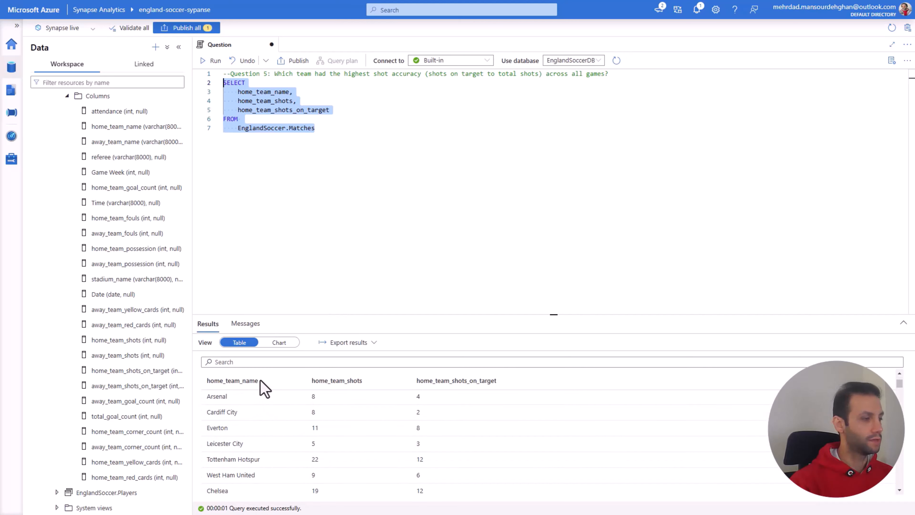
pyautogui.scroll(5, 331, 425)
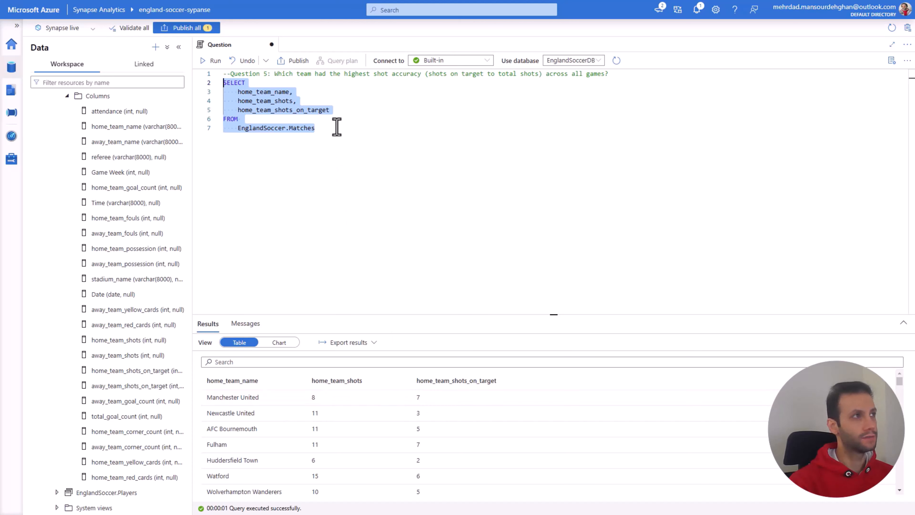
# Step: Add a fourth column line before FROM and copy home_team_shots_on_target into it as the ratio's numerator
pyautogui.click(349, 132)
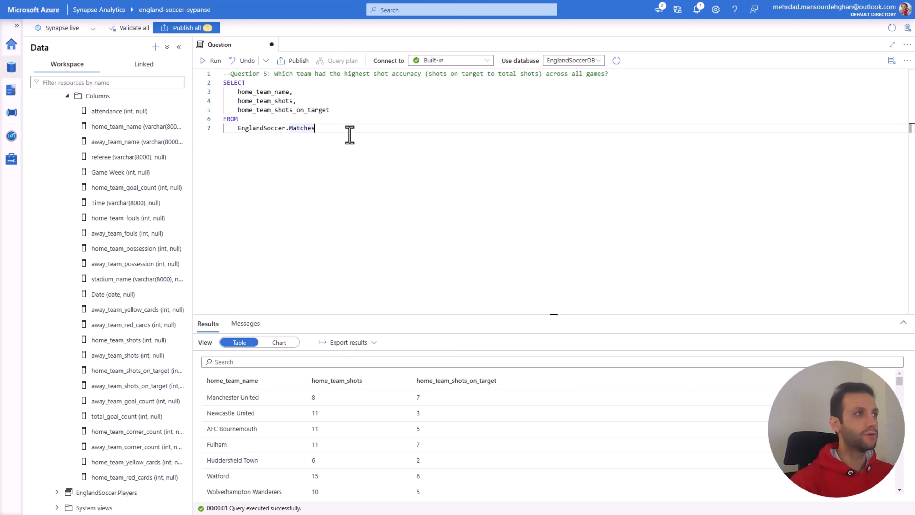
pyautogui.click(343, 110)
pyautogui.write(',')
pyautogui.press('Return')
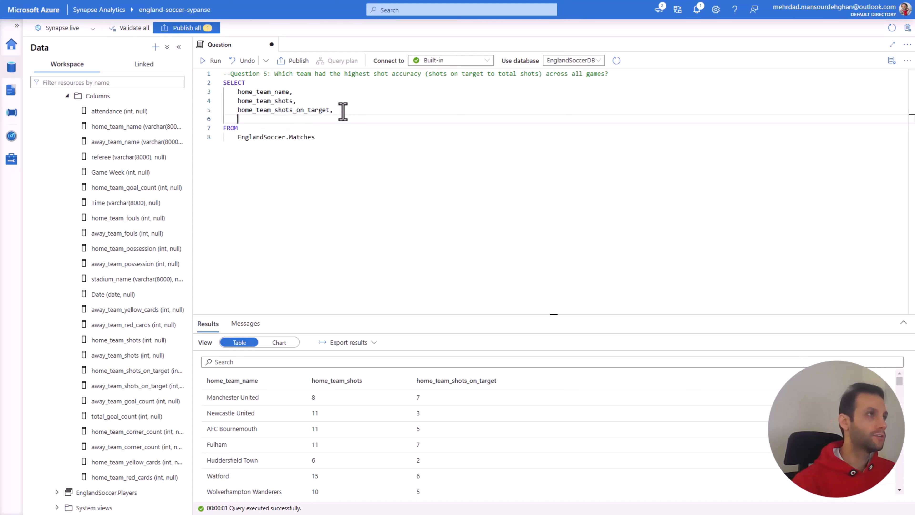
pyautogui.moveTo(329, 110); pyautogui.dragTo(237, 114)
pyautogui.hotkey('ctrl', 'c')
pyautogui.click(255, 122)
pyautogui.hotkey('ctrl', 'v')
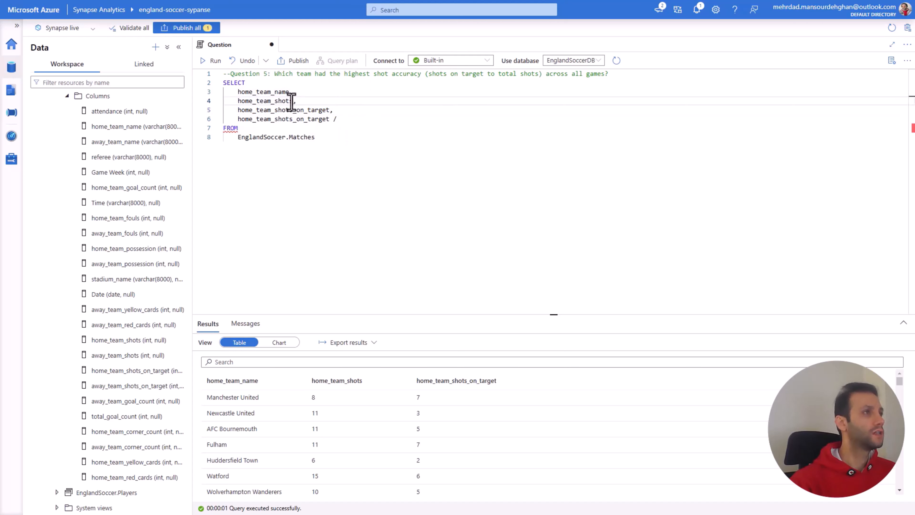
# Step: Complete the fourth column as home_team_shots_on_target / home_team_shots by copying the shots column in as the divisor
pyautogui.moveTo(292, 101); pyautogui.dragTo(239, 104)
pyautogui.hotkey('ctrl', 'c')
pyautogui.click(357, 119)
pyautogui.hotkey('ctrl', 'v')
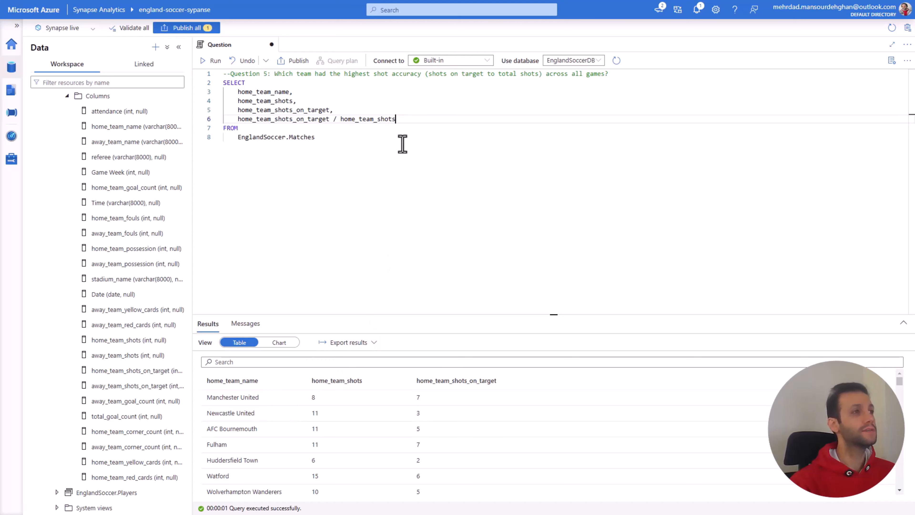
pyautogui.moveTo(395, 120); pyautogui.dragTo(340, 120)
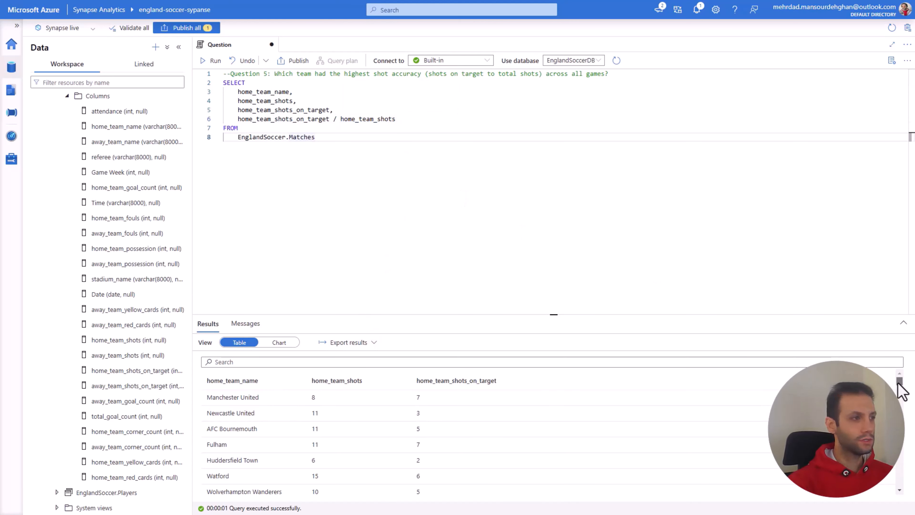
# Step: Comment out the home_team_shots_on_target / home_team_shots line with -- and remove the comma at the end of the line above
pyautogui.scroll(-5, 897, 384)
pyautogui.moveTo(898, 384); pyautogui.dragTo(901, 394)
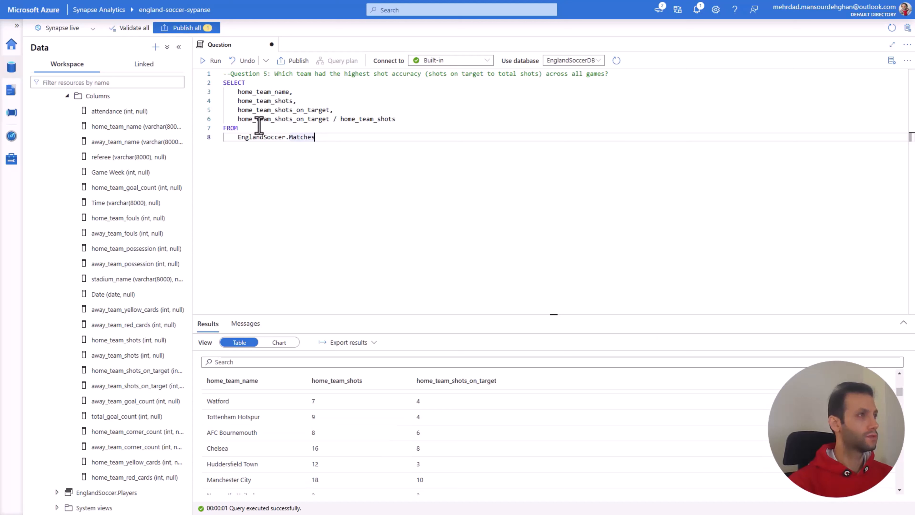
pyautogui.click(236, 119)
pyautogui.write('--')
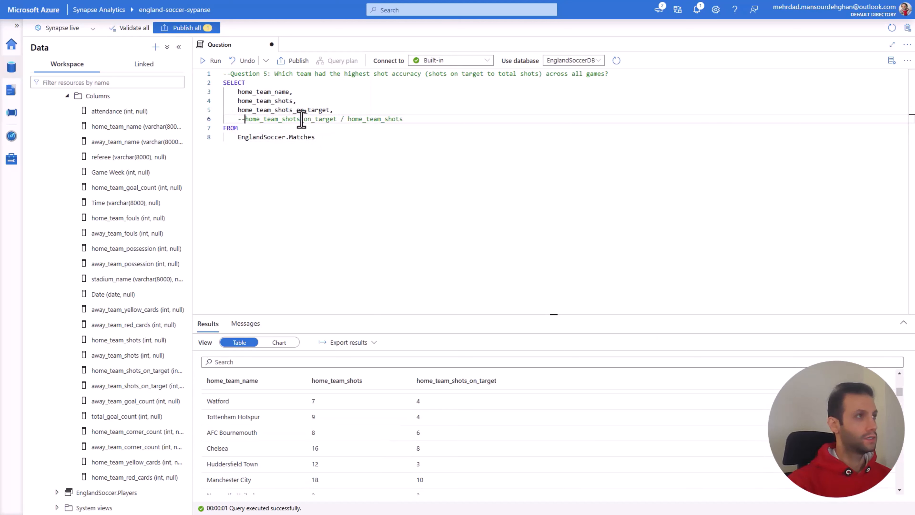
pyautogui.click(331, 110)
pyautogui.press('BackSpace')
# Step: Add an ORDER BY clause on a new line below EnglandSoccer.Matches
pyautogui.click(333, 137)
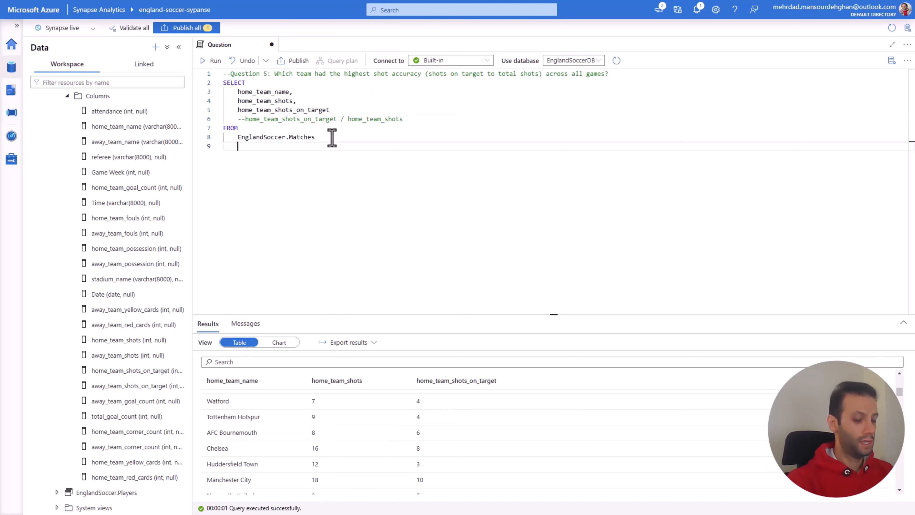
pyautogui.press('Return')
pyautogui.press('Return')
pyautogui.press('BackSpace')
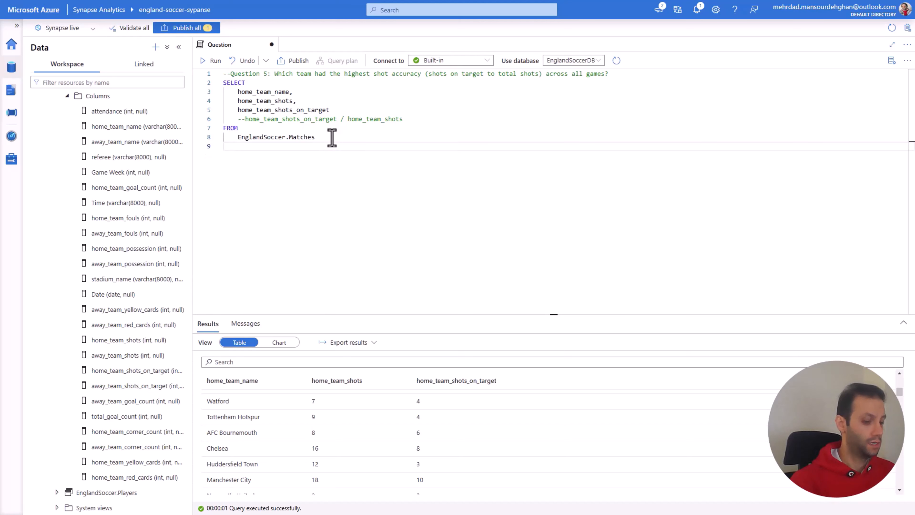
pyautogui.write('ORDER BY')
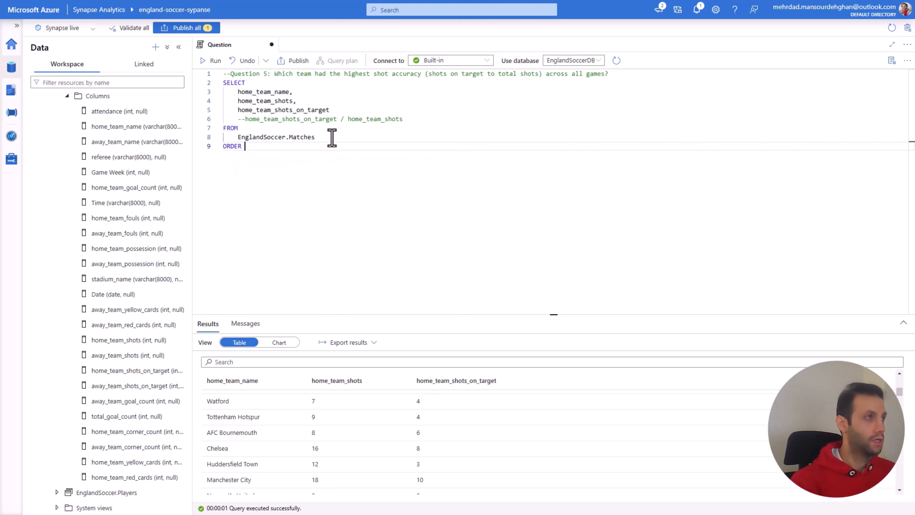
# Step: Complete the ORDER BY clause with home_team_shots ASC and run the whole SELECT statement
pyautogui.doubleClick(284, 101)
pyautogui.hotkey('ctrl', 'c')
pyautogui.click(306, 156)
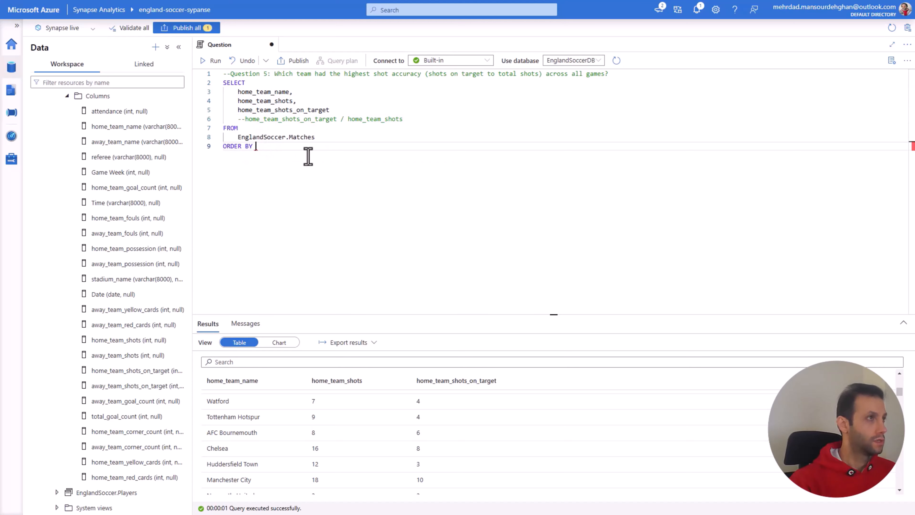
pyautogui.hotkey('ctrl', 'v')
pyautogui.write('ACOS')
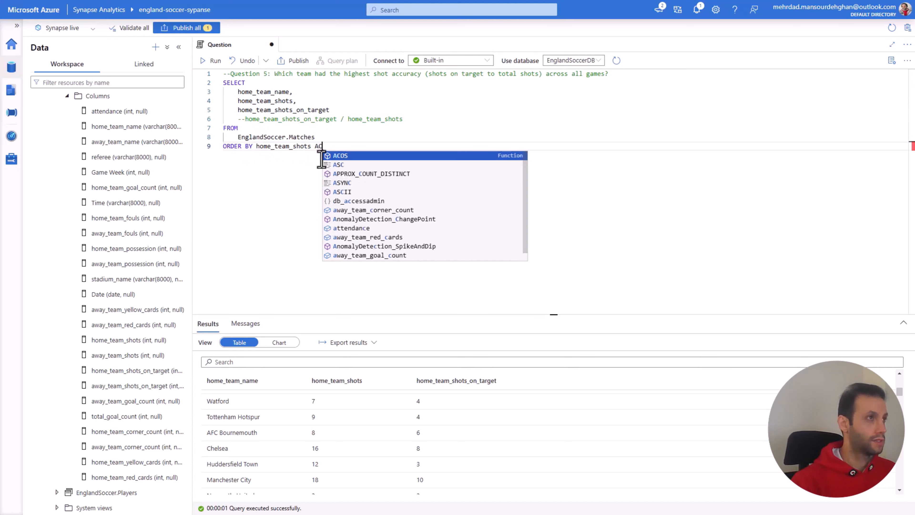
pyautogui.press('Tab')
pyautogui.press('BackSpace')
pyautogui.write('SC')
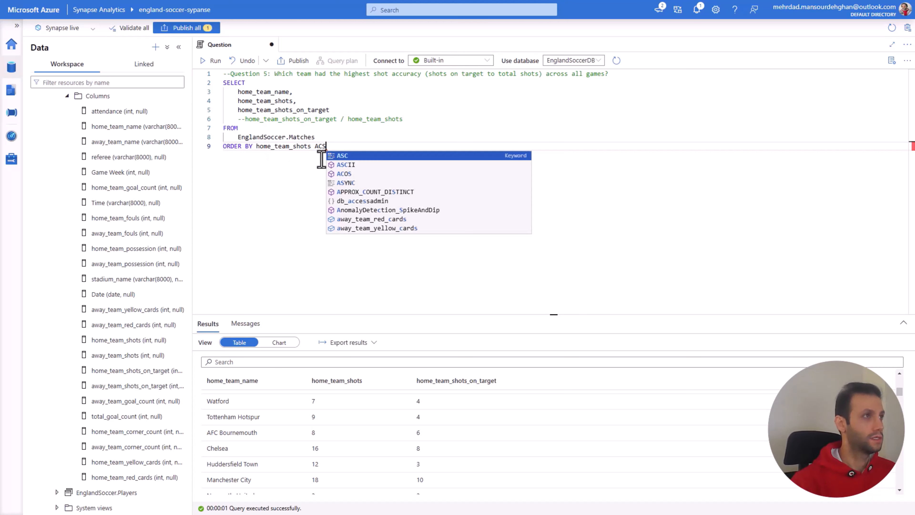
pyautogui.press('Tab')
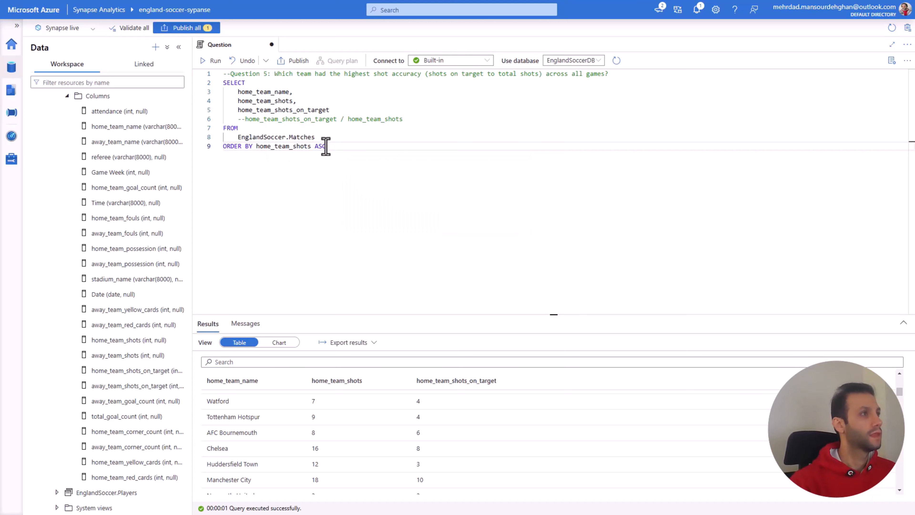
pyautogui.moveTo(326, 146); pyautogui.dragTo(221, 81)
pyautogui.click(215, 61)
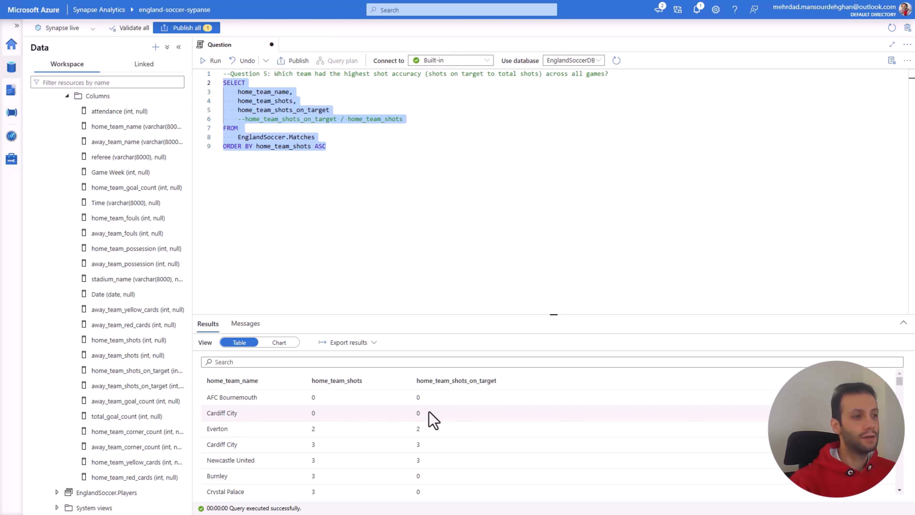
# Step: Delete the ORDER BY home_team_shots ASC clause from the end of the query
pyautogui.moveTo(327, 146); pyautogui.dragTo(252, 146)
pyautogui.click(216, 151)
pyautogui.moveTo(326, 146); pyautogui.dragTo(224, 148)
pyautogui.press('BackSpace')
# Step: Uncomment the home_team_shots_on_target / home_team_shots line in the column list
pyautogui.click(245, 120)
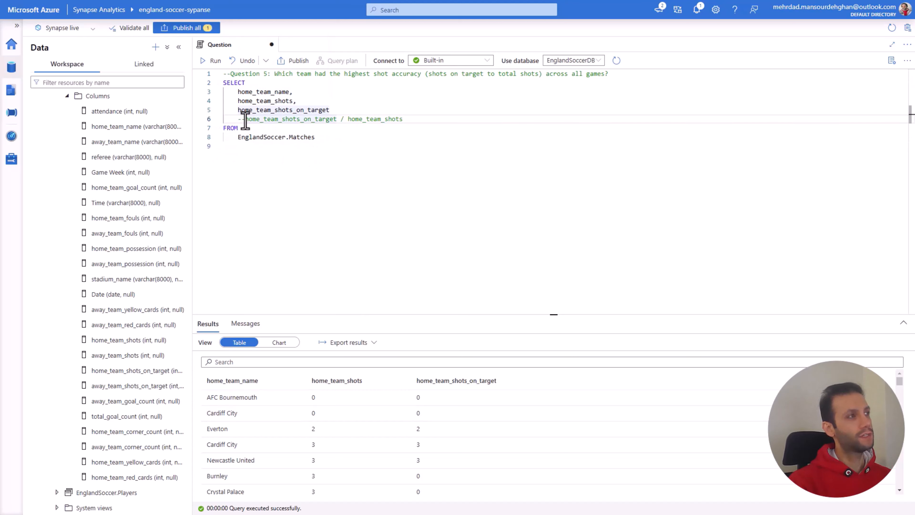
pyautogui.press('BackSpace')
pyautogui.press('BackSpace')
# Step: Add a WHERE clause with home_team_shots > 0 below the table name and a comma after the home_team_shots_on_target column
pyautogui.click(306, 145)
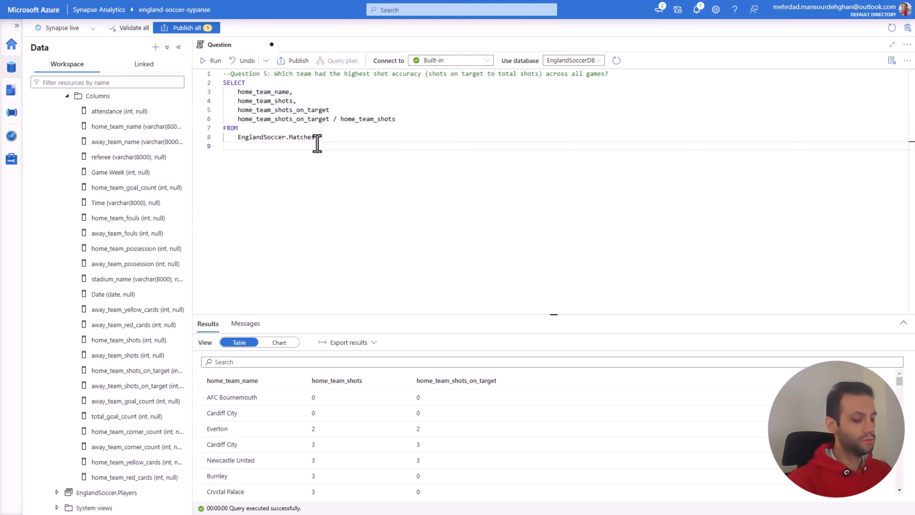
pyautogui.write('WHE')
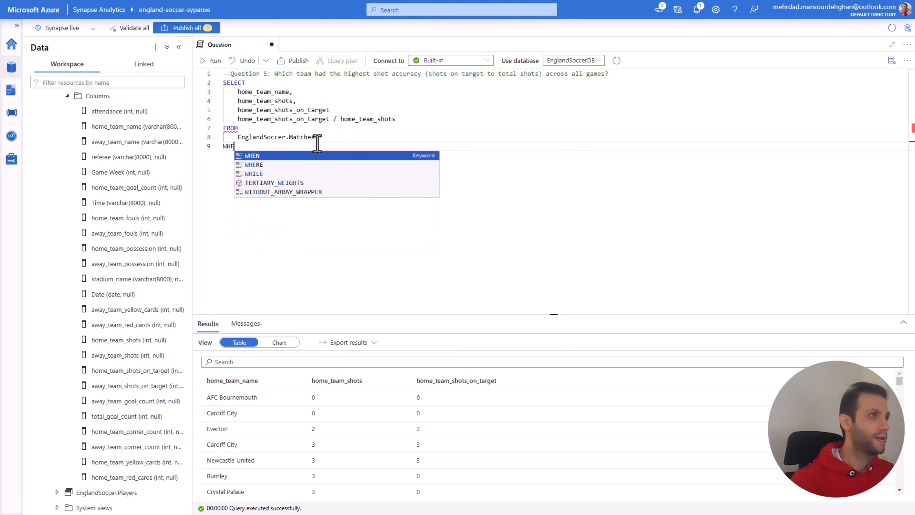
pyautogui.write('RE')
pyautogui.press('Return')
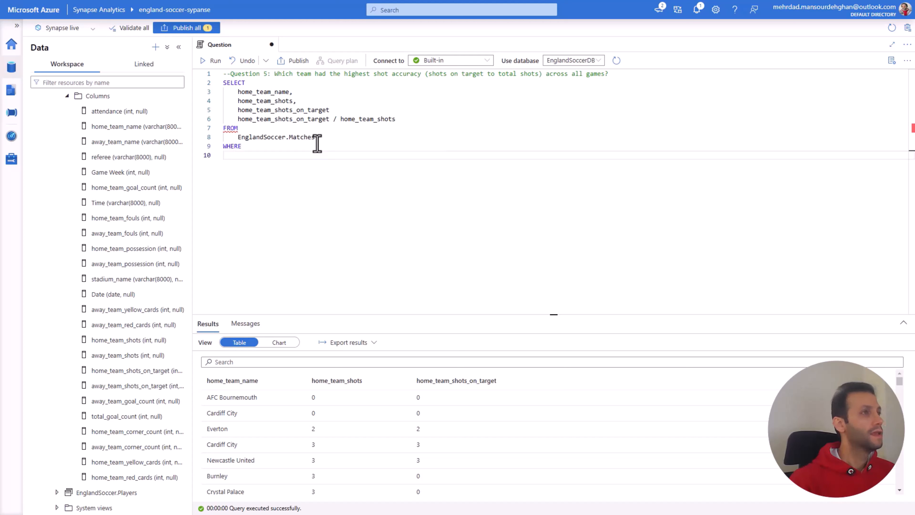
pyautogui.moveTo(293, 100); pyautogui.dragTo(238, 100)
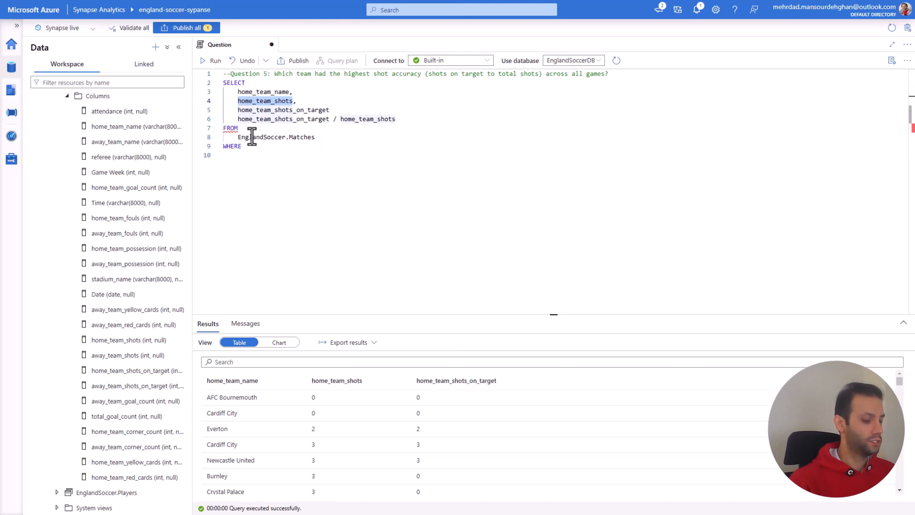
pyautogui.click(252, 147)
pyautogui.press('Return')
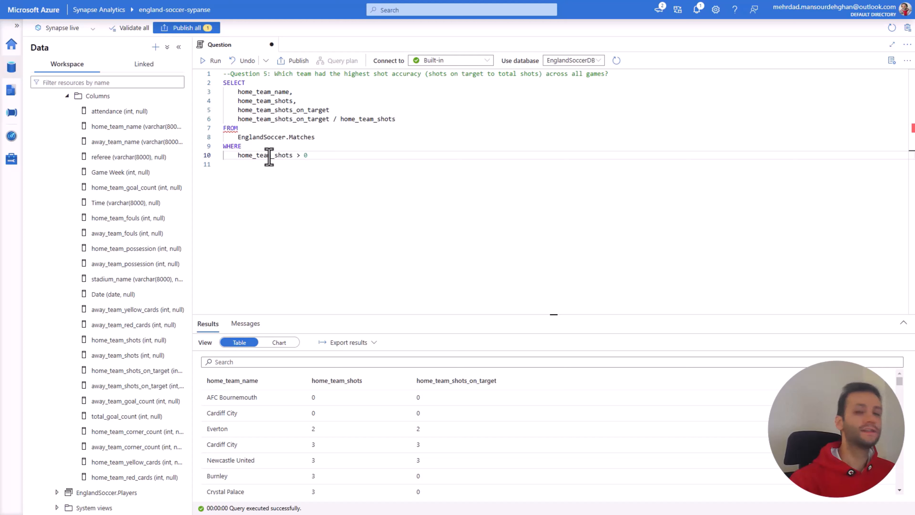
pyautogui.click(342, 110)
pyautogui.write(',')
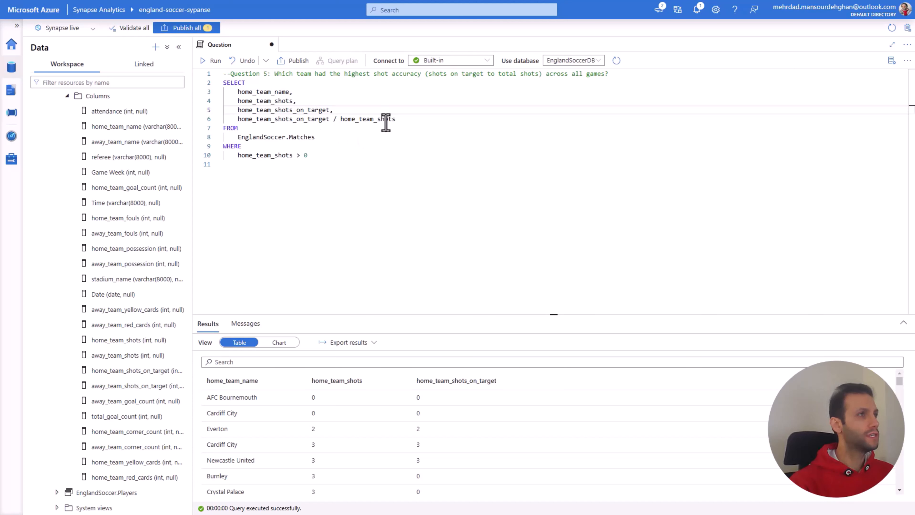
# Step: Give the shots ratio column the alias Accuracy and run the SELECT statement
pyautogui.click(402, 120)
pyautogui.write('a')
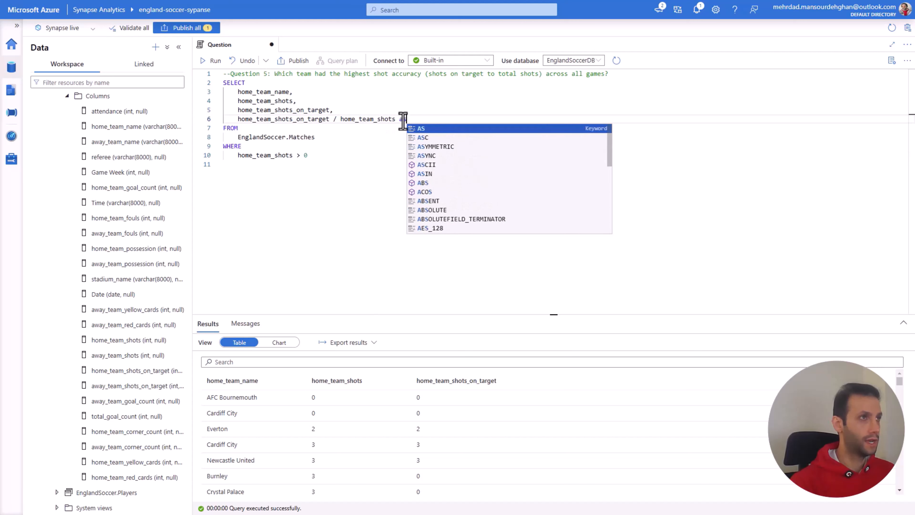
pyautogui.write('s Accur')
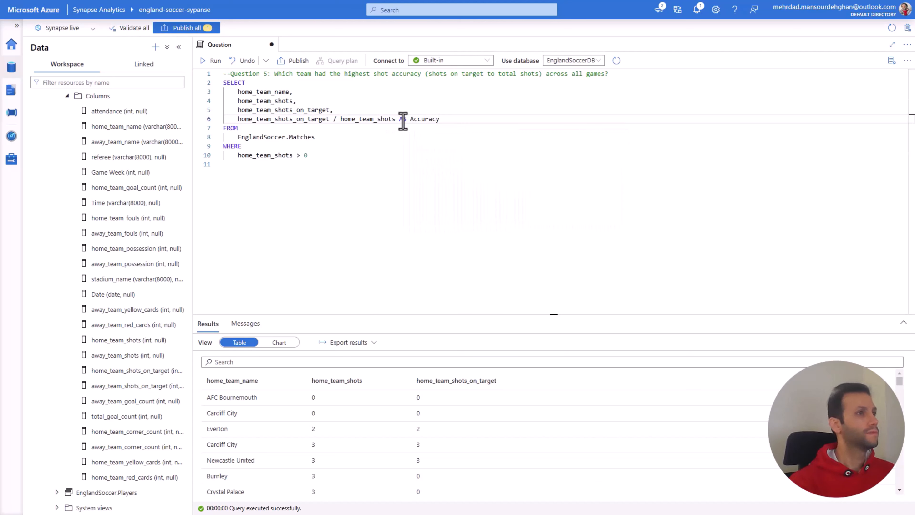
pyautogui.write('acy')
pyautogui.moveTo(348, 159); pyautogui.dragTo(220, 81)
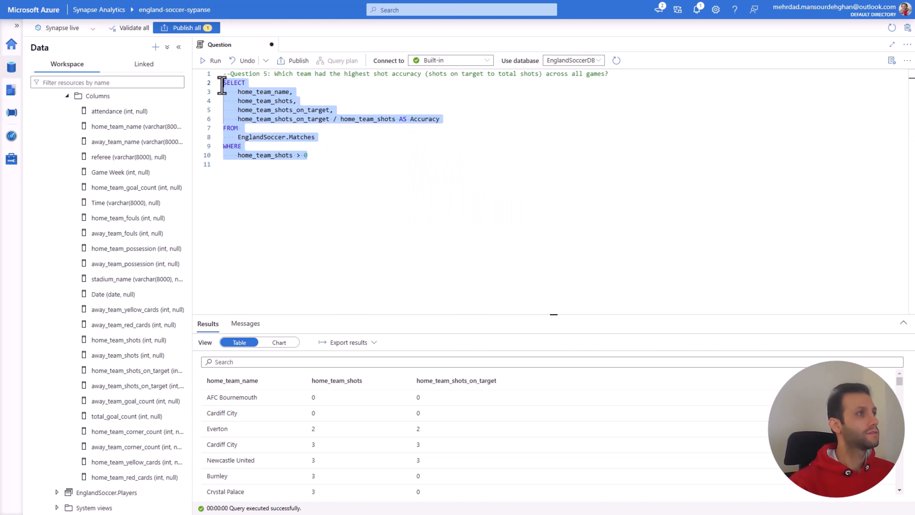
pyautogui.click(215, 66)
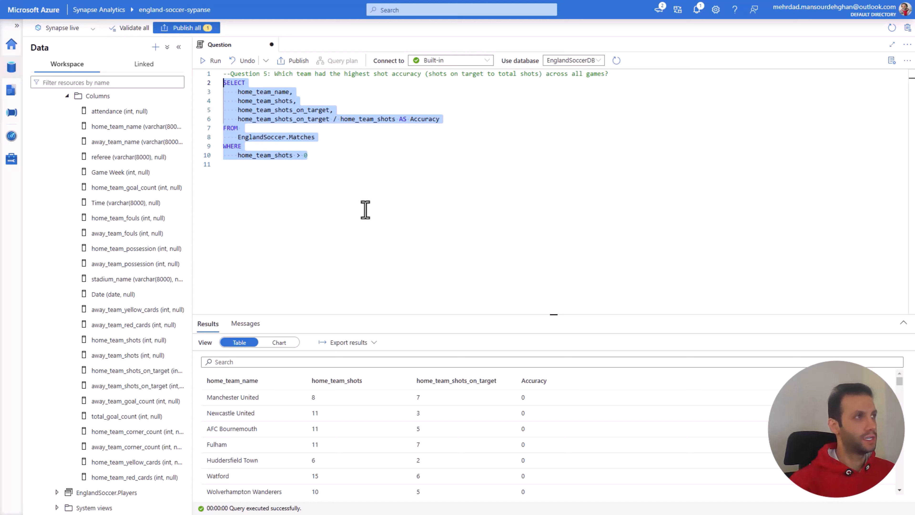
# Step: Wrap the ratio's numerator home_team_shots_on_target in a SUM function
pyautogui.click(238, 119)
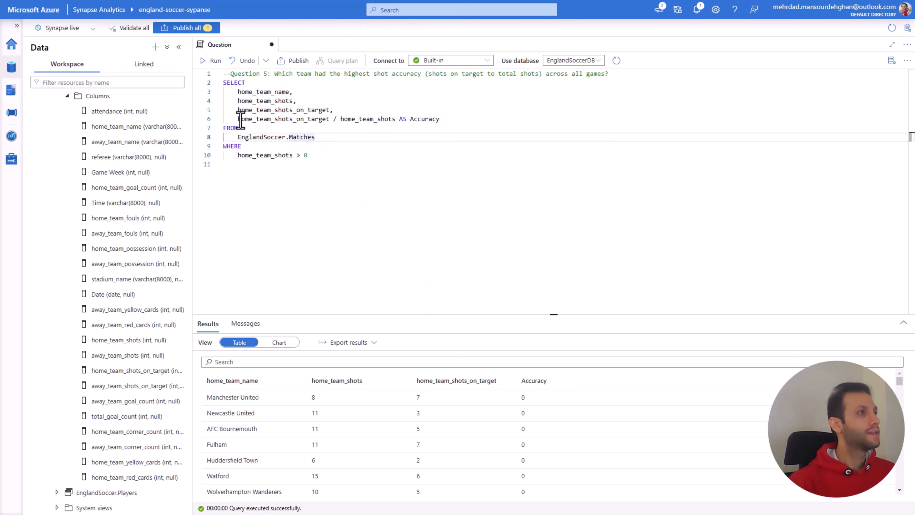
pyautogui.write('sum')
pyautogui.press('Tab')
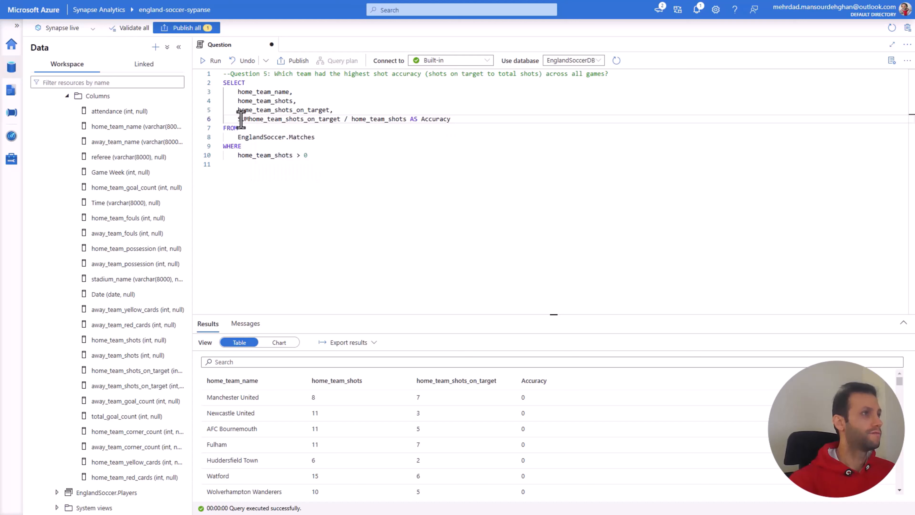
pyautogui.write('(')
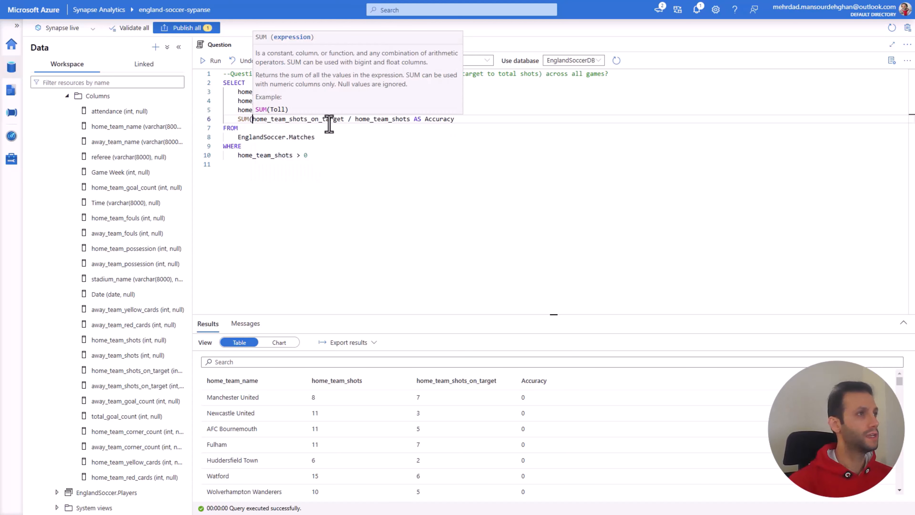
pyautogui.click(345, 120)
pyautogui.write(')')
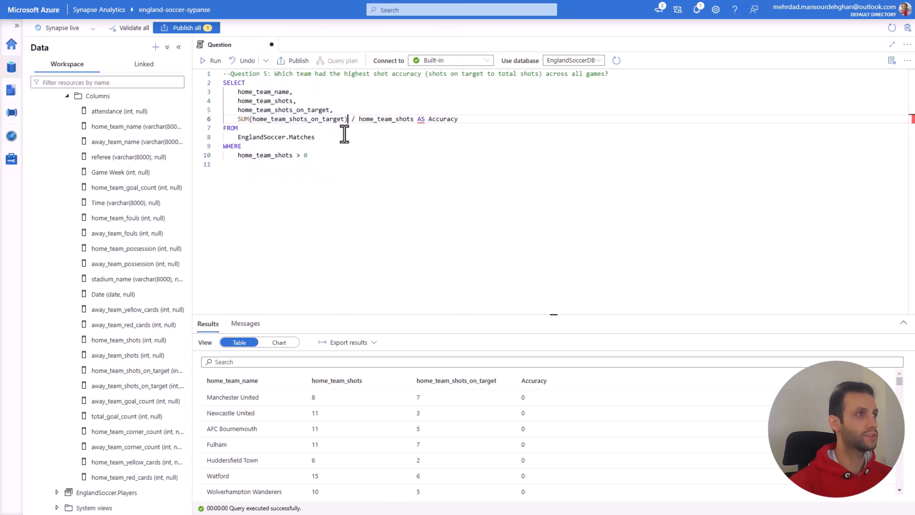
# Step: Wrap the ratio's divisor as SUM(home_team_shots) in the Accuracy column
pyautogui.click(359, 120)
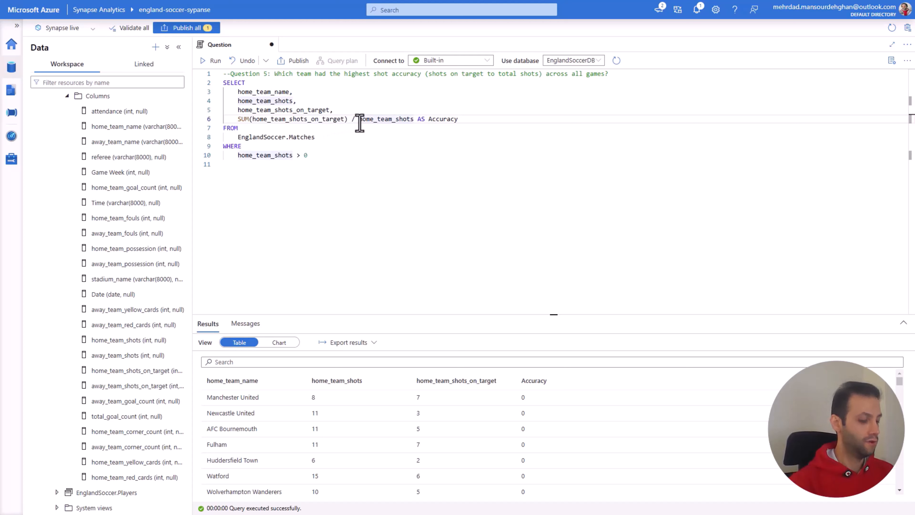
pyautogui.write('SUM(')
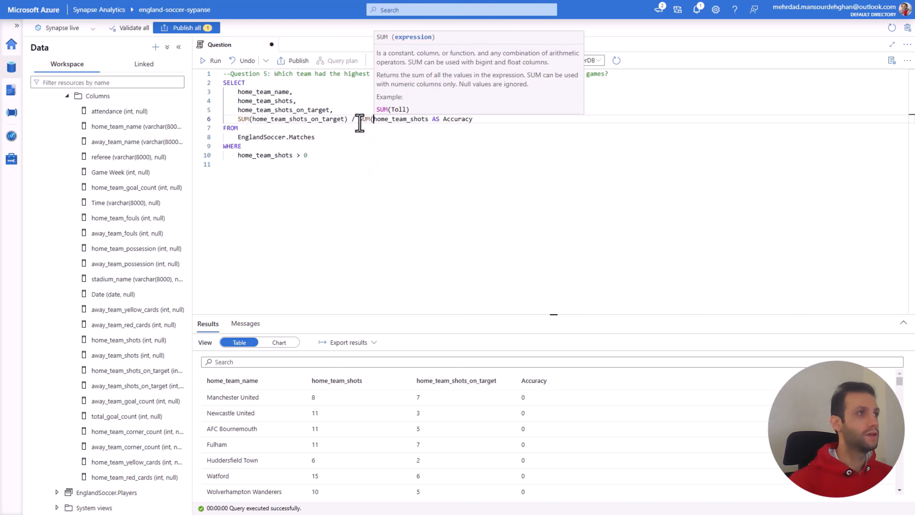
pyautogui.click(429, 119)
pyautogui.write(')')
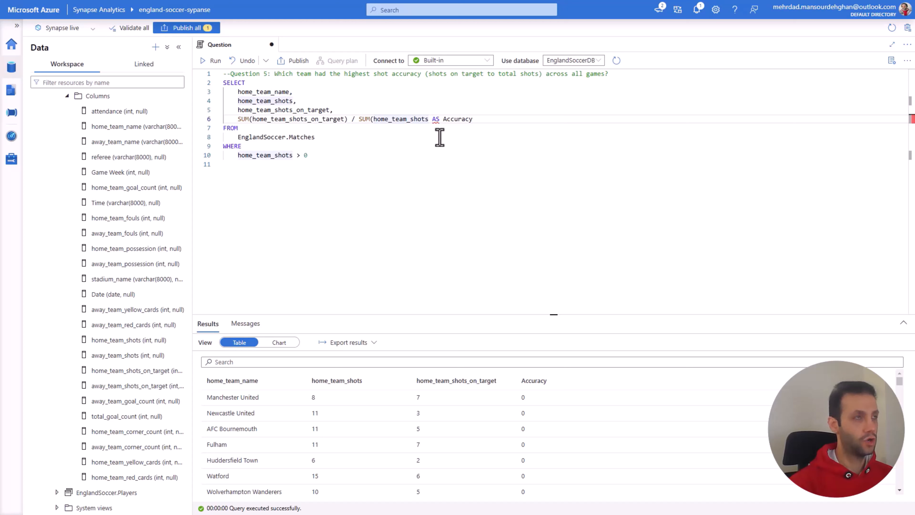
# Step: Begin a group by clause on a new line after the home_team_shots > 0 condition
pyautogui.click(323, 158)
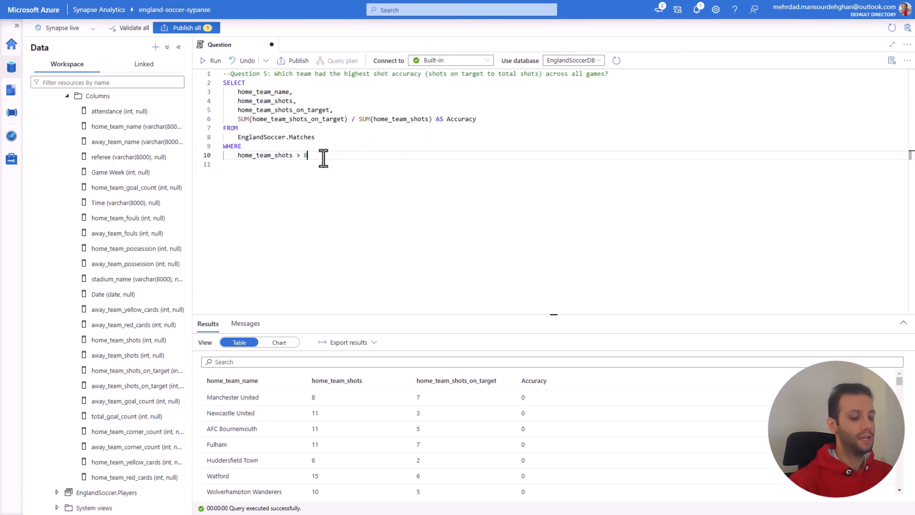
pyautogui.press('Return')
pyautogui.write('gro')
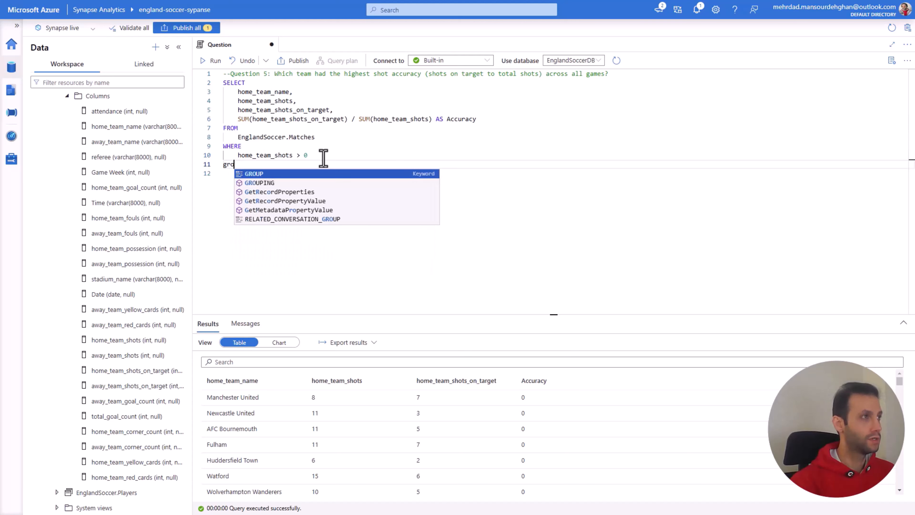
pyautogui.write('up by')
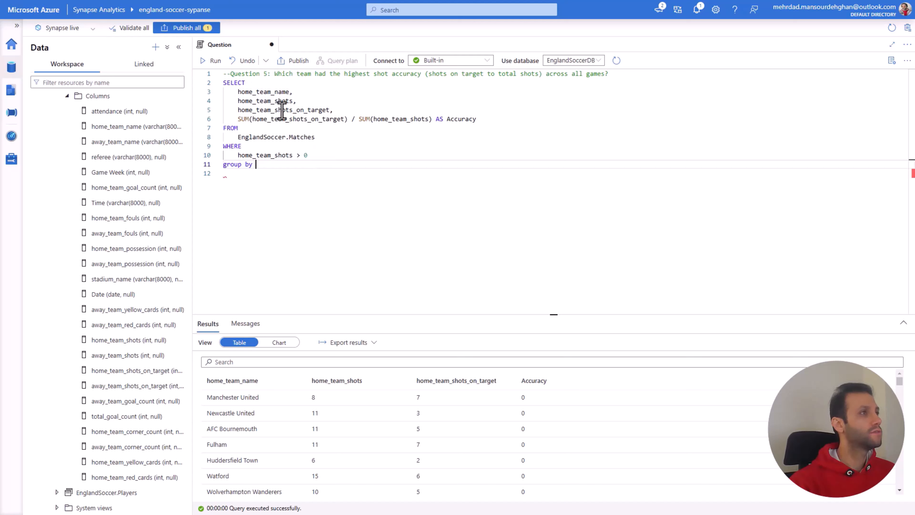
# Step: Delete the separate home_team_shots and home_team_shots_on_target columns from the SELECT list, leaving no blank line
pyautogui.moveTo(335, 111); pyautogui.dragTo(221, 104)
pyautogui.press('BackSpace')
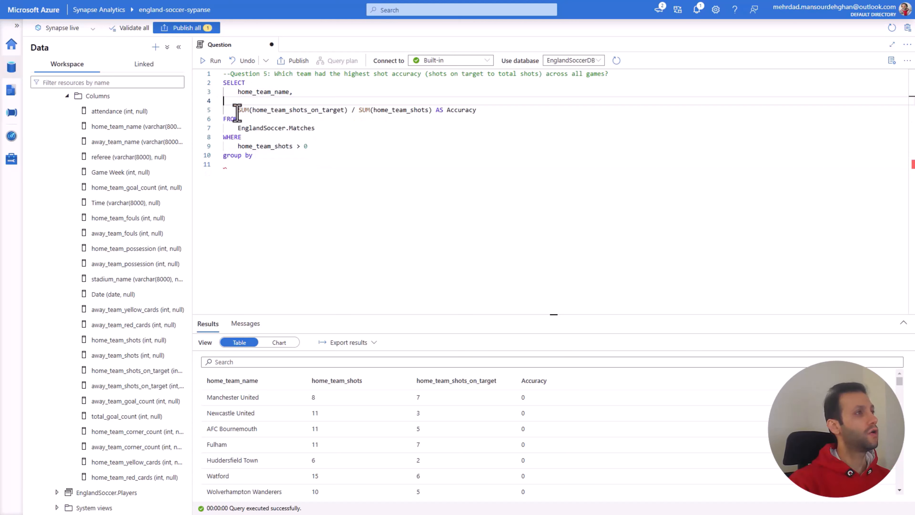
pyautogui.press('BackSpace')
# Step: Copy home_team_name from the SELECT list into the group by clause as the grouping column
pyautogui.moveTo(289, 92); pyautogui.dragTo(238, 93)
pyautogui.hotkey('ctrl', 'c')
pyautogui.click(249, 156)
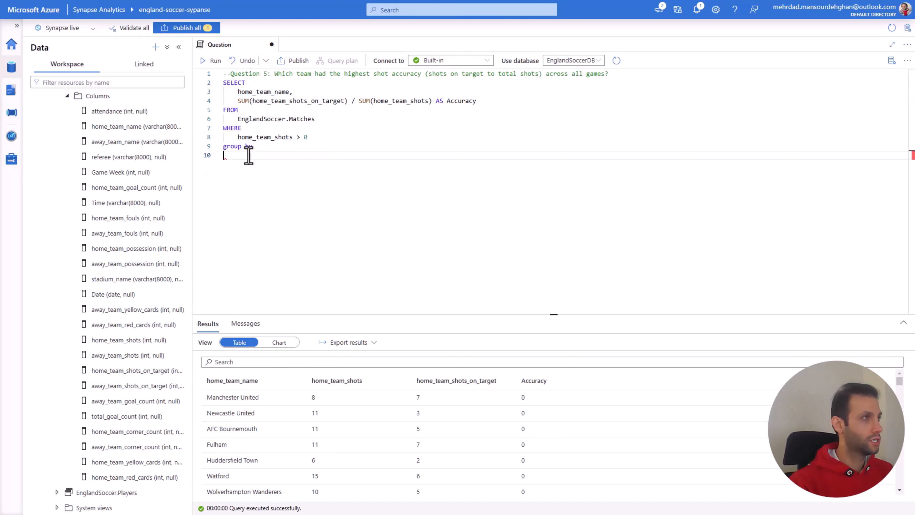
pyautogui.hotkey('ctrl', 'v')
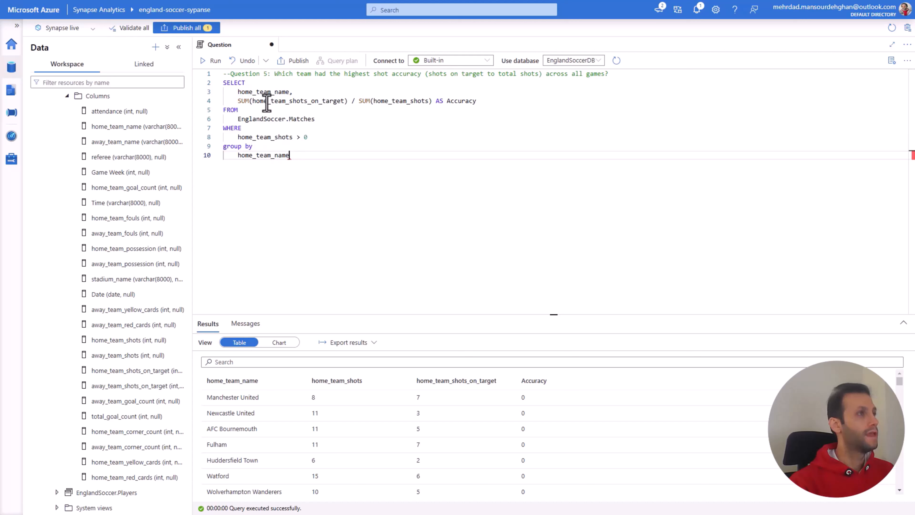
# Step: Run the complete grouped SELECT statement to calculate the Accuracy of each home team
pyautogui.click(245, 93)
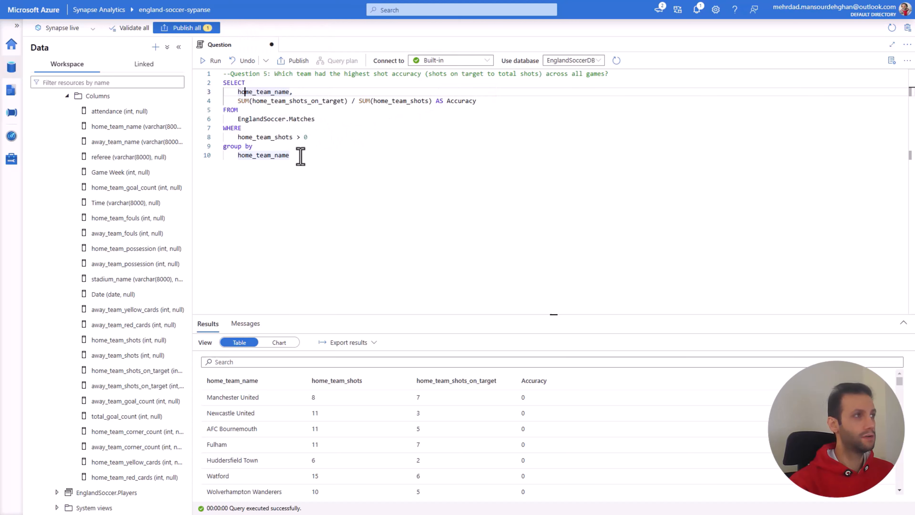
pyautogui.moveTo(300, 156); pyautogui.dragTo(222, 90)
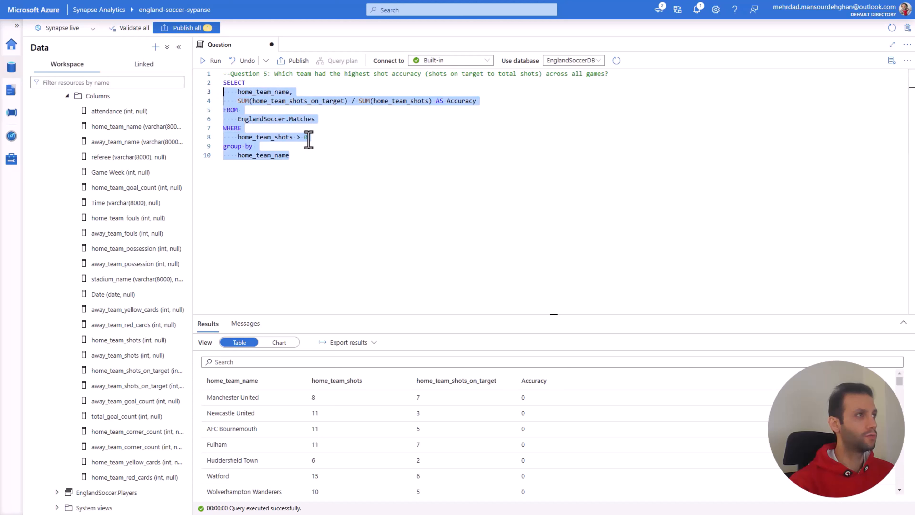
pyautogui.moveTo(312, 160); pyautogui.dragTo(214, 86)
pyautogui.click(214, 61)
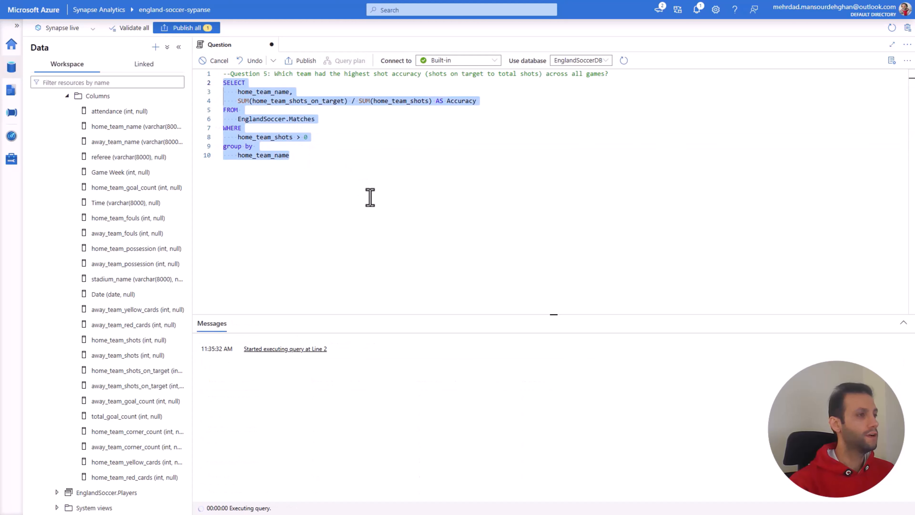
# Step: Multiply the home_team_shots_on_target sum by 1.0 in the Accuracy expression to force decimal division
pyautogui.click(356, 167)
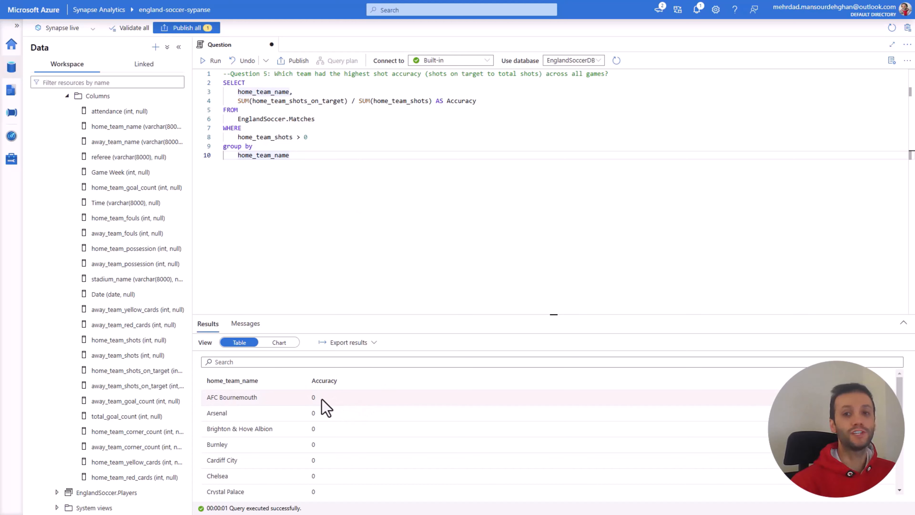
pyautogui.click(348, 102)
pyautogui.write('*')
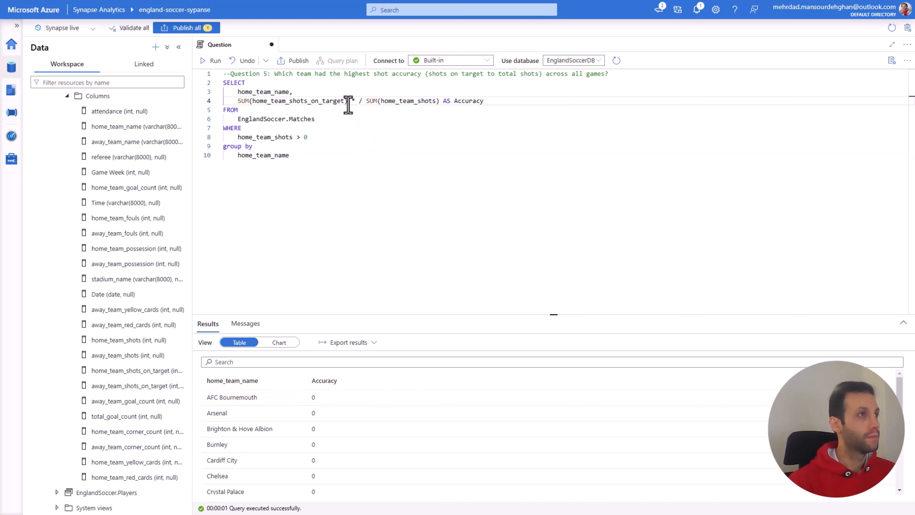
pyautogui.write(' 1.0')
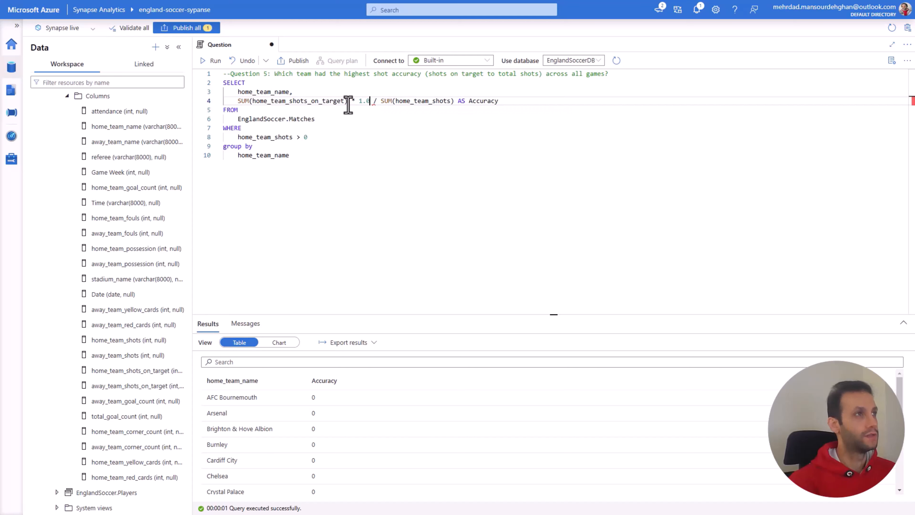
# Step: Run the complete home team SELECT statement and look through the Accuracy values of all teams
pyautogui.moveTo(290, 156); pyautogui.dragTo(223, 84)
pyautogui.click(212, 62)
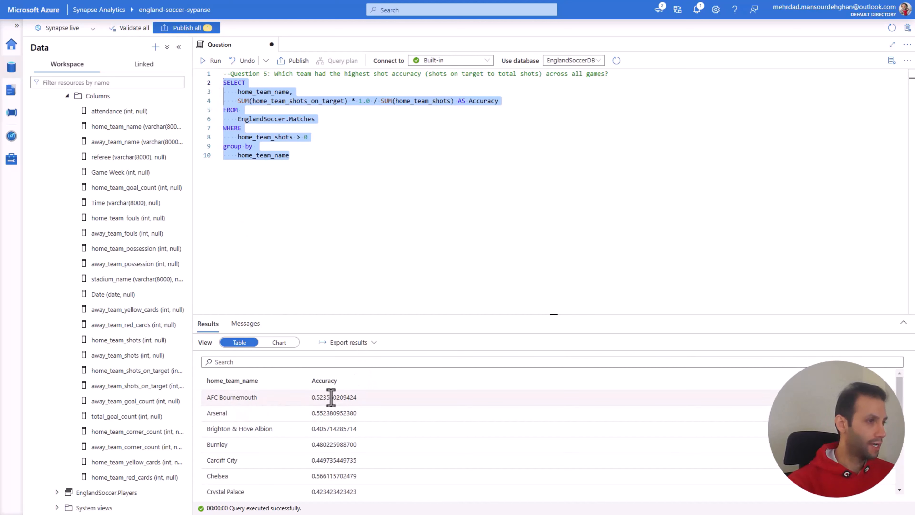
pyautogui.scroll(-5, 323, 399)
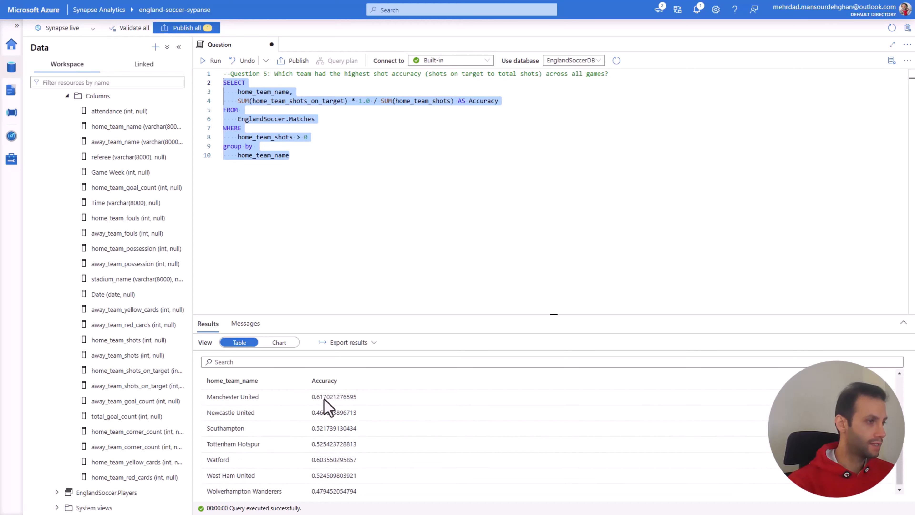
pyautogui.scroll(5, 326, 414)
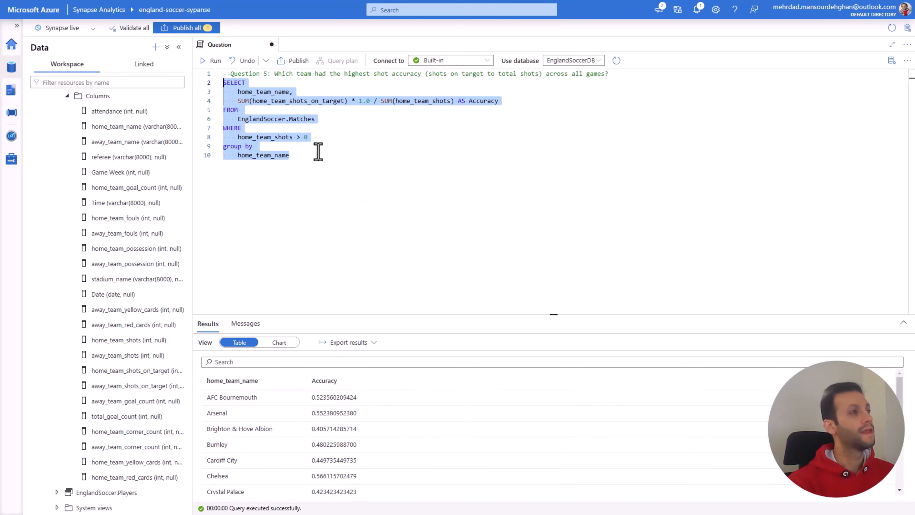
# Step: Duplicate the whole home team SELECT statement below the original, separated by one blank line and starting without indentation
pyautogui.click(298, 156)
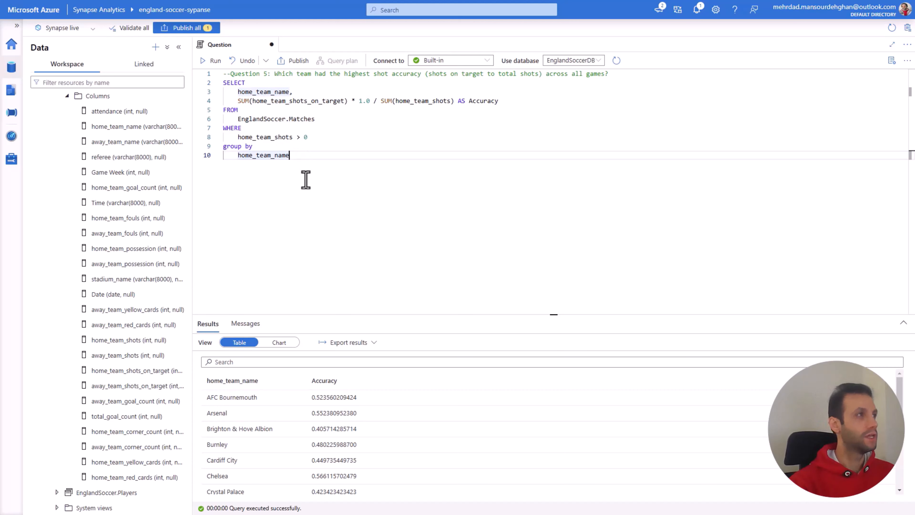
pyautogui.moveTo(300, 157); pyautogui.dragTo(223, 82)
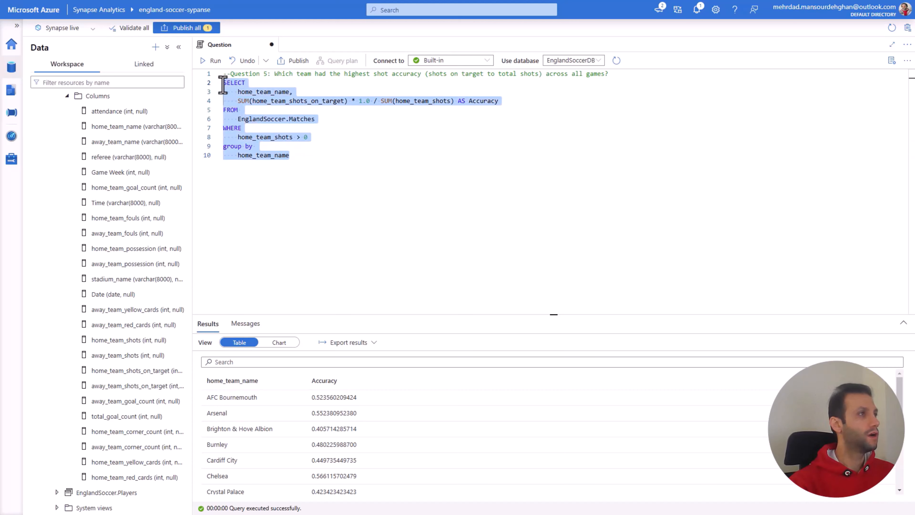
pyautogui.hotkey('ctrl', 'c')
pyautogui.click(303, 153)
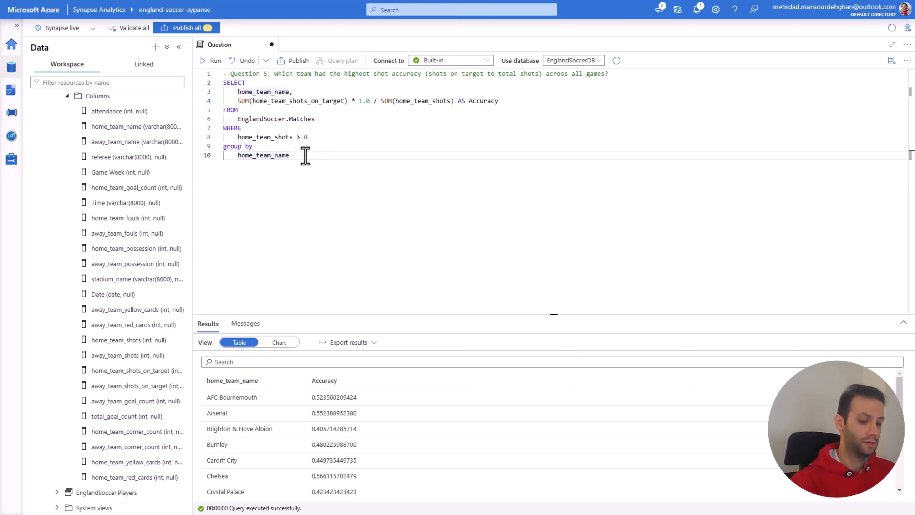
pyautogui.press('Return')
pyautogui.press('Return')
pyautogui.hotkey('ctrl', 'v')
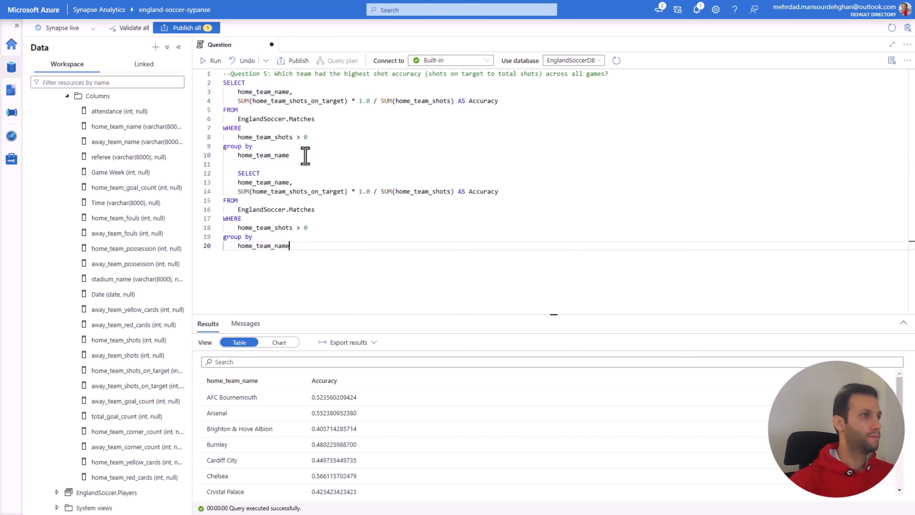
pyautogui.click(238, 177)
pyautogui.press('BackSpace')
# Step: In the second query's SELECT list, change the columns to away_team_name, away_team_shots_on_target and away_team_shots
pyautogui.moveTo(253, 185); pyautogui.dragTo(239, 186)
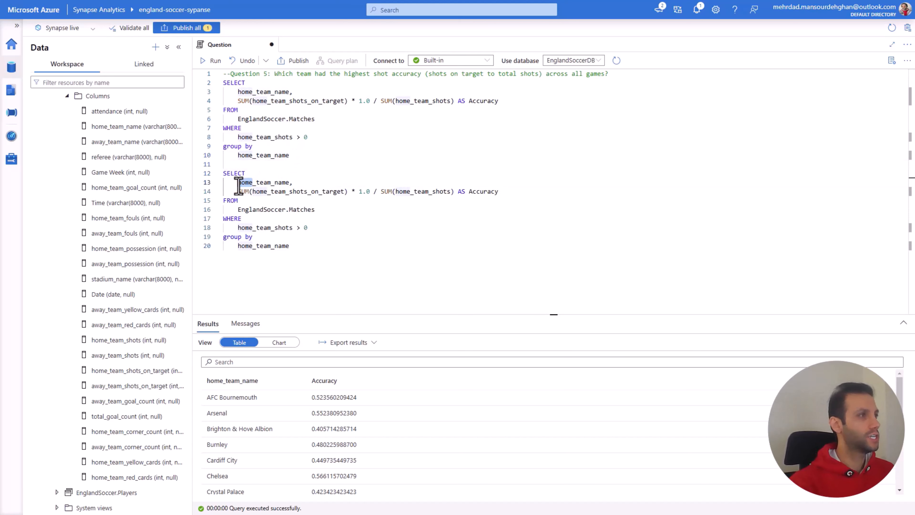
pyautogui.write('awa')
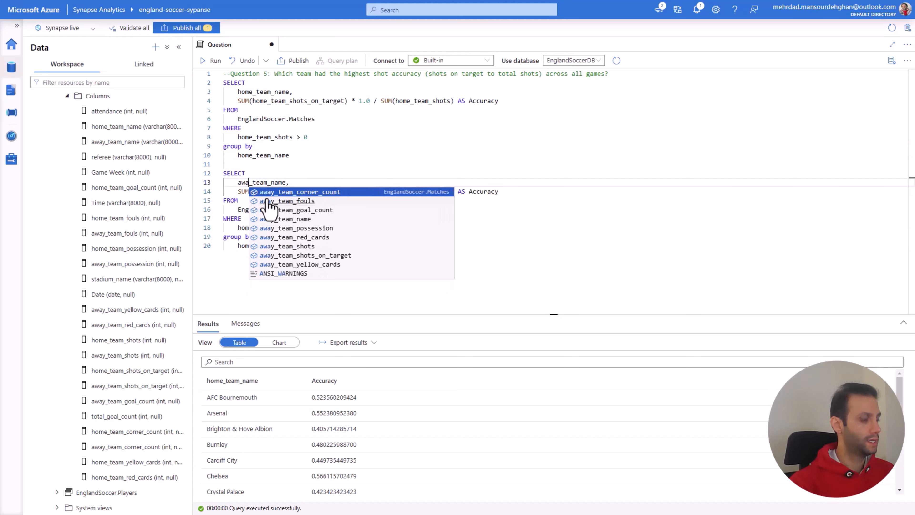
pyautogui.write('y')
pyautogui.click(253, 188)
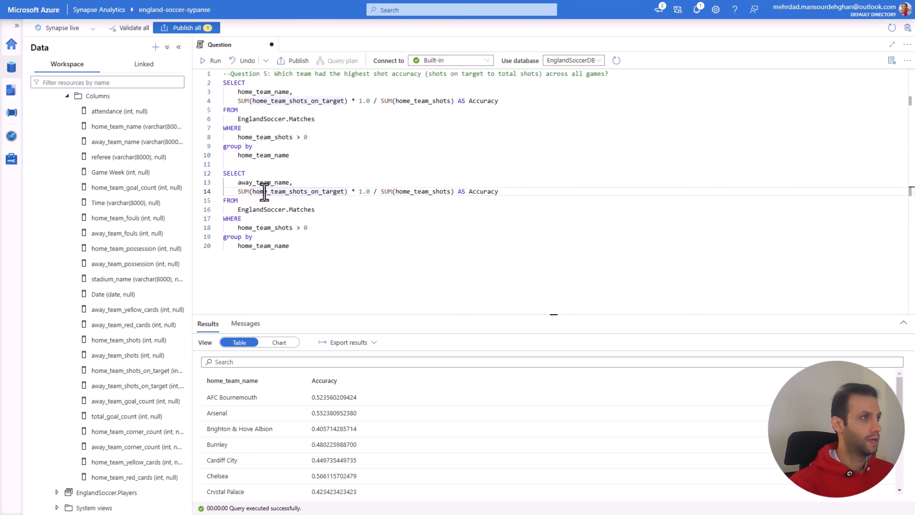
pyautogui.moveTo(253, 185); pyautogui.dragTo(238, 183)
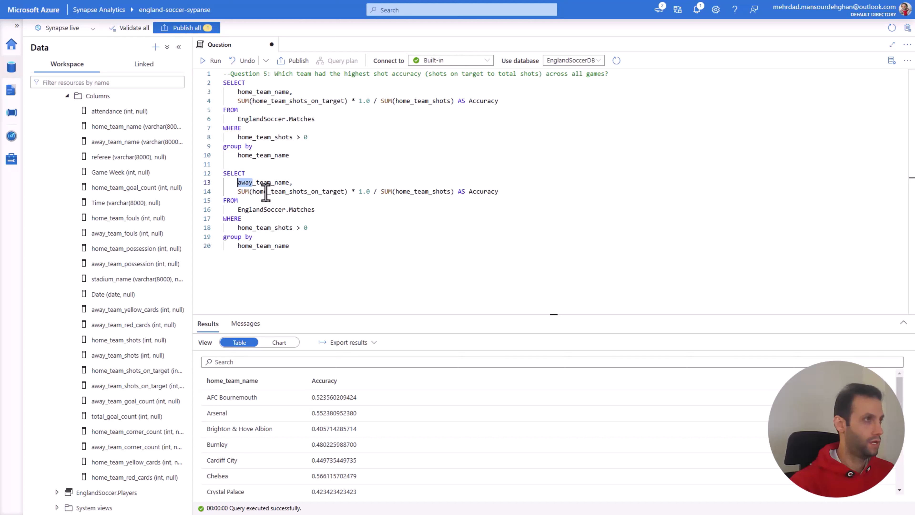
pyautogui.moveTo(267, 192); pyautogui.dragTo(252, 191)
pyautogui.write('away')
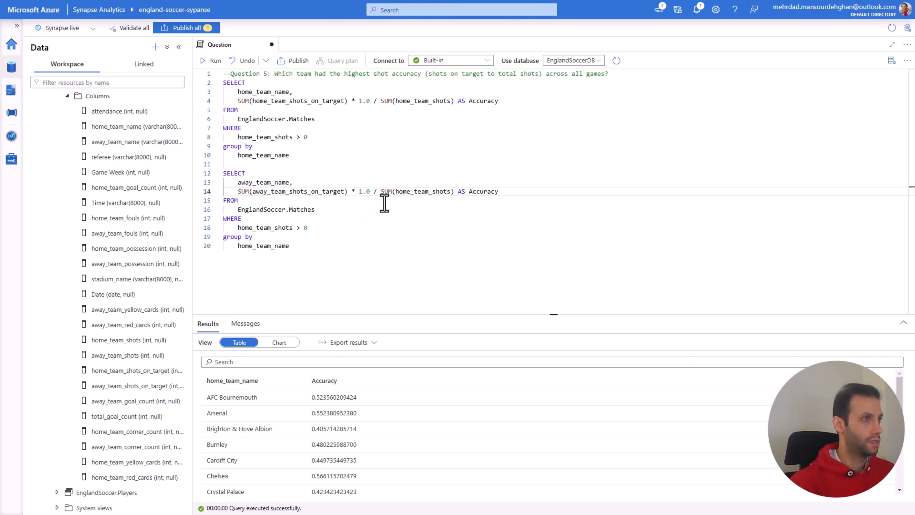
pyautogui.moveTo(410, 191); pyautogui.dragTo(395, 191)
pyautogui.write('away')
# Step: Change the second query's filter to away_team_shots > 0 and its grouping column to away_team_name
pyautogui.click(251, 227)
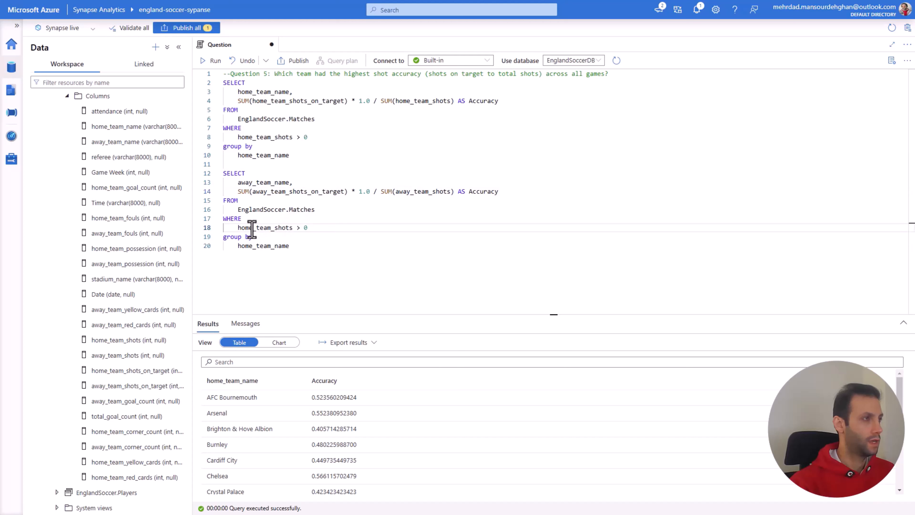
pyautogui.moveTo(251, 228); pyautogui.dragTo(237, 245)
pyautogui.write('away')
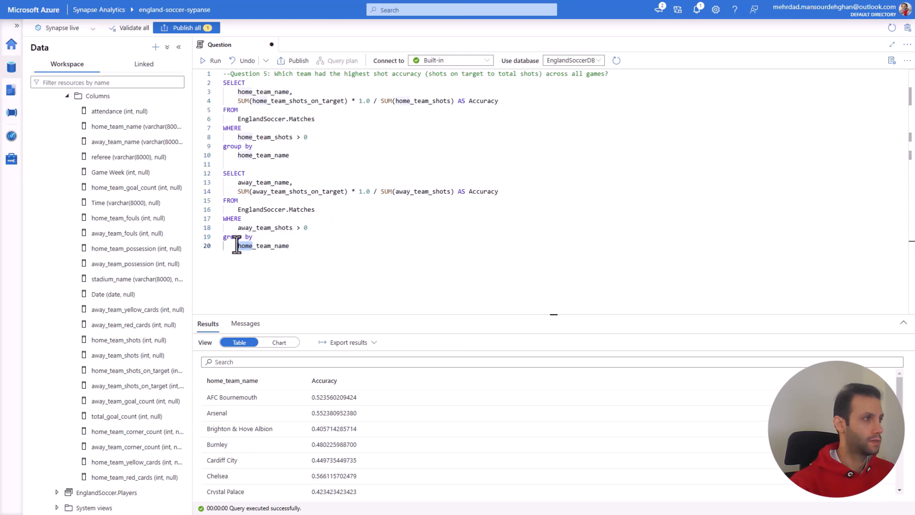
pyautogui.write('away')
pyautogui.click(298, 236)
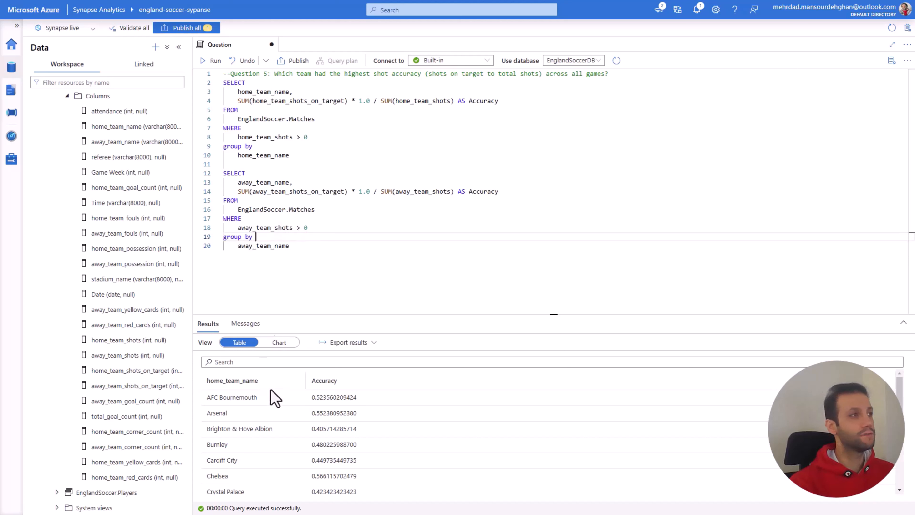
# Step: Combine the home and away team queries with UNION on the blank line between them
pyautogui.click(264, 182)
pyautogui.click(269, 92)
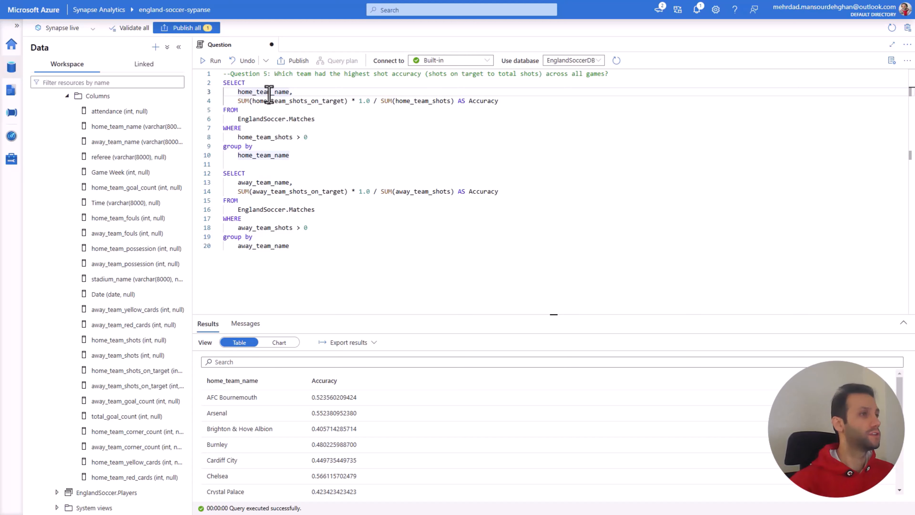
pyautogui.click(240, 165)
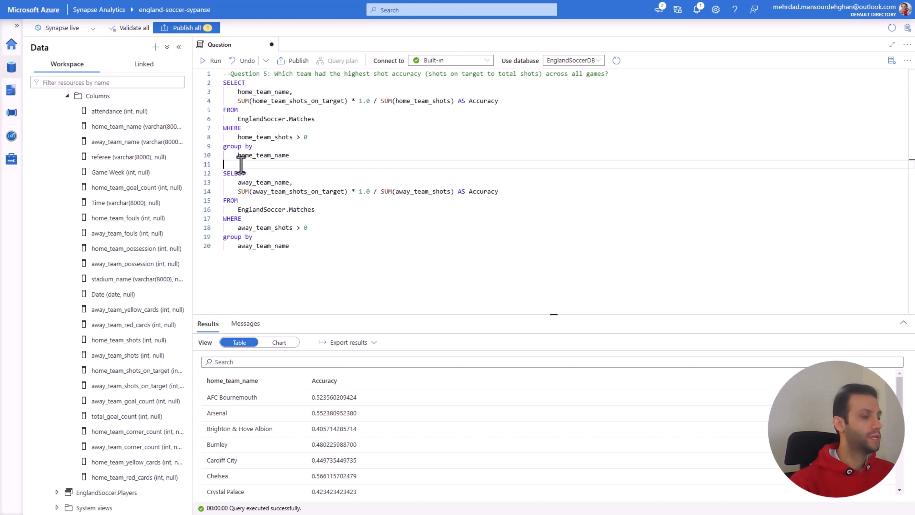
pyautogui.write('UNION')
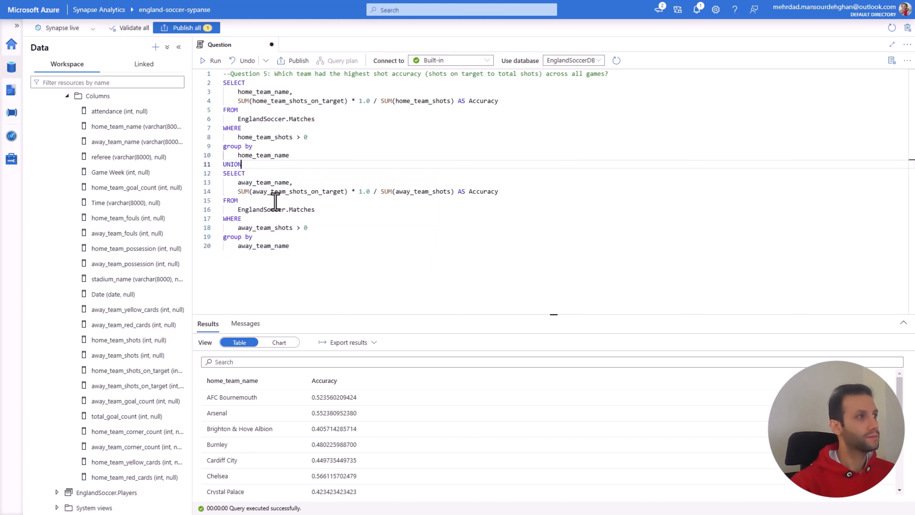
# Step: Run the combined UNION statement to list the Accuracy of the home and away teams together
pyautogui.moveTo(313, 248); pyautogui.dragTo(223, 87)
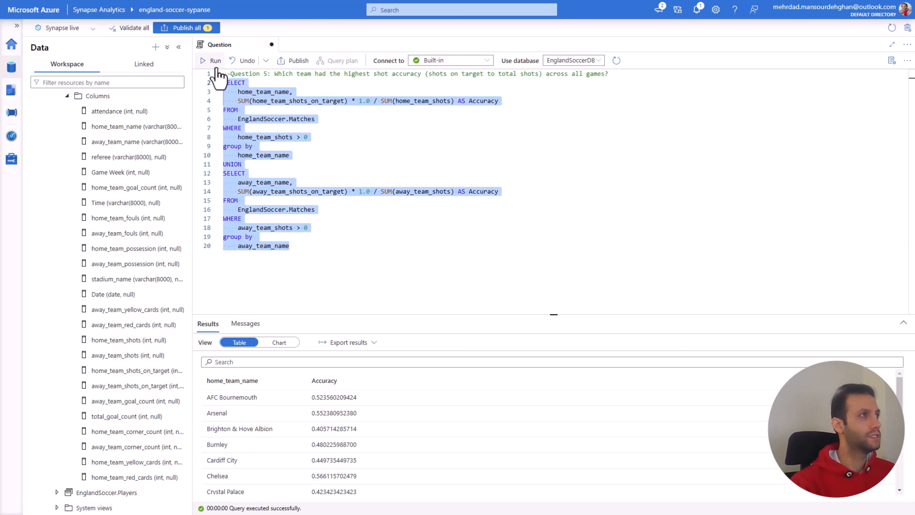
pyautogui.click(212, 61)
pyautogui.click(425, 279)
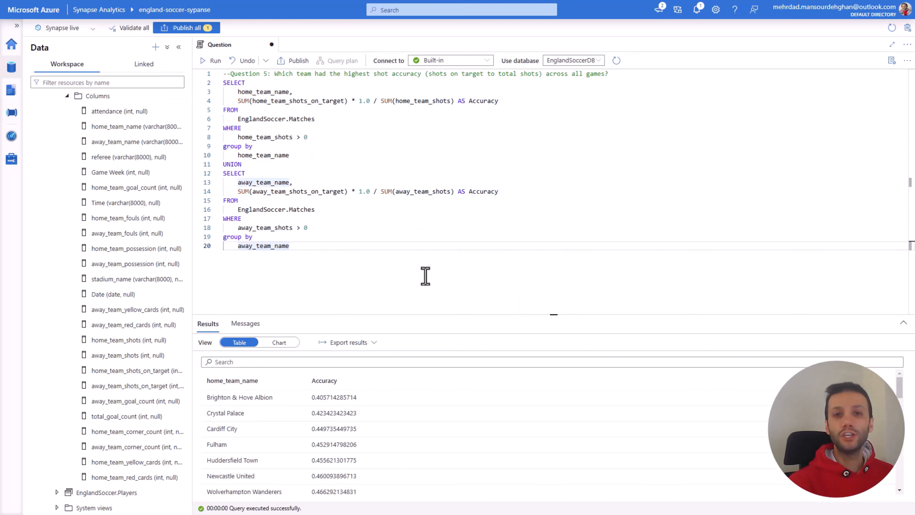